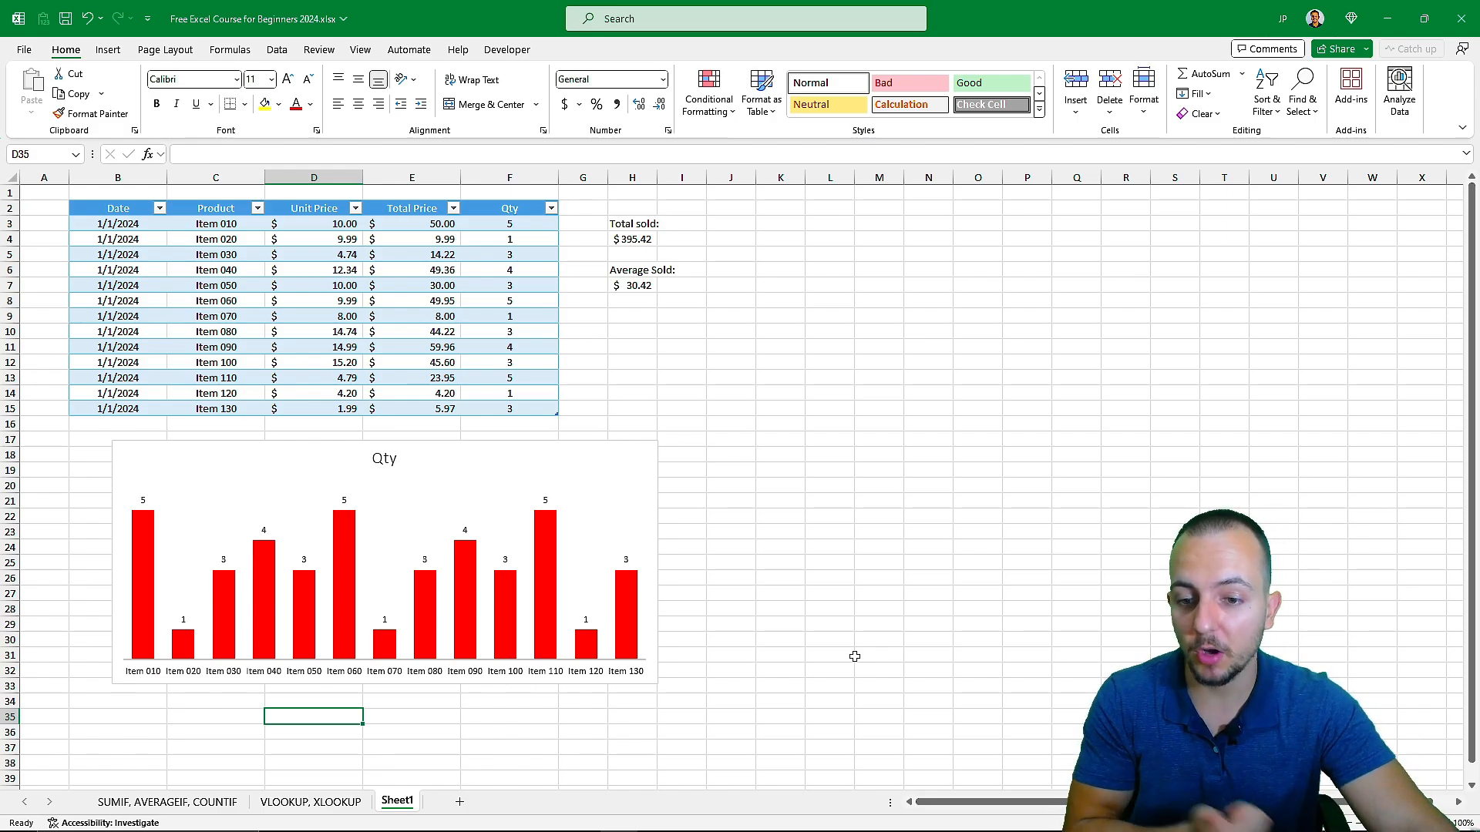
Step: View the example worksheets "VLOOKUP, XLOOKUP" and "SUMIF, AVERAGEIF, COUNTIF" in the course workbook
{"action": "left_click", "coordinate": [343, 806]}
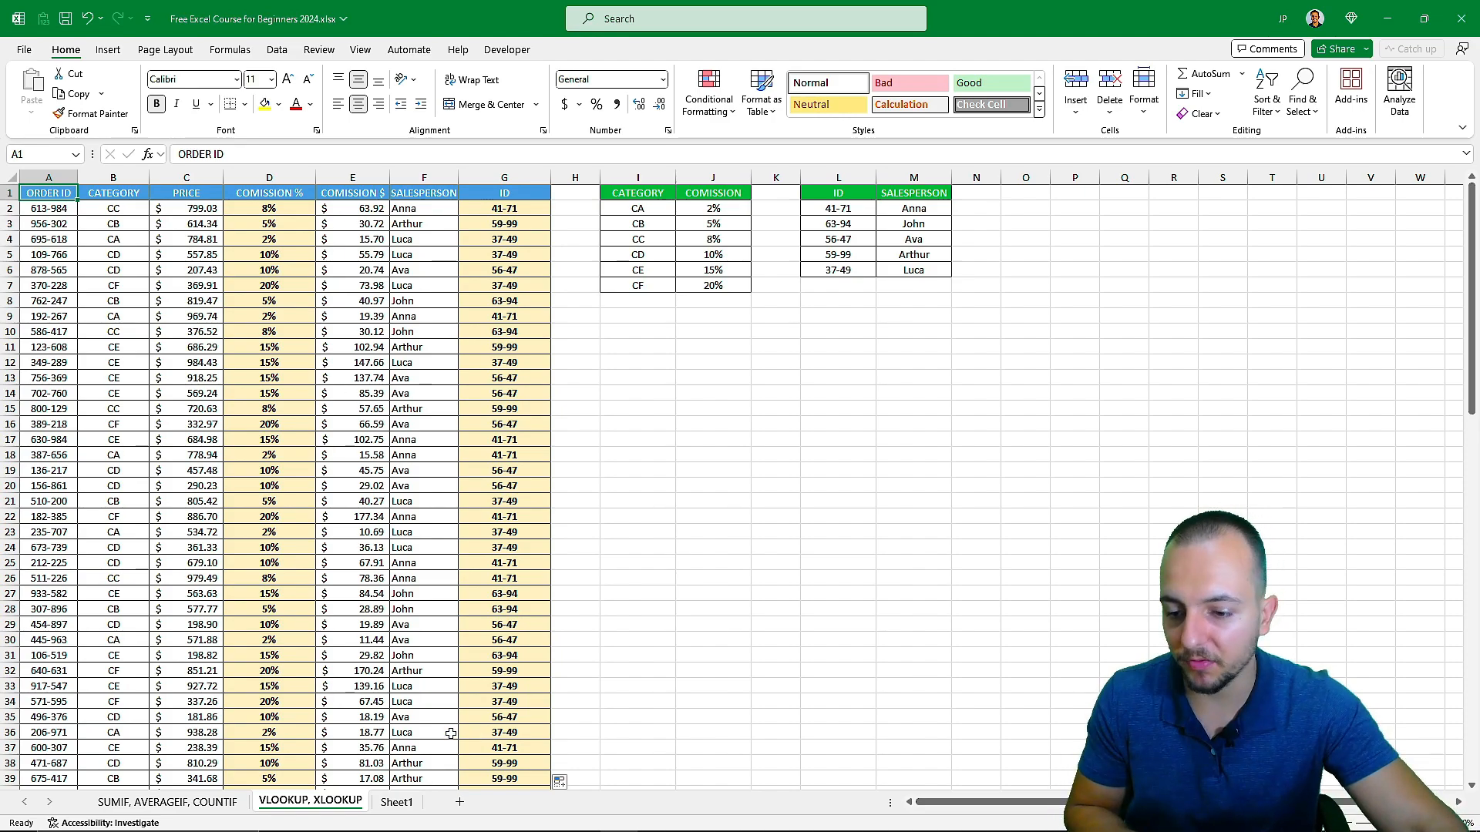
{"action": "left_click", "coordinate": [166, 802]}
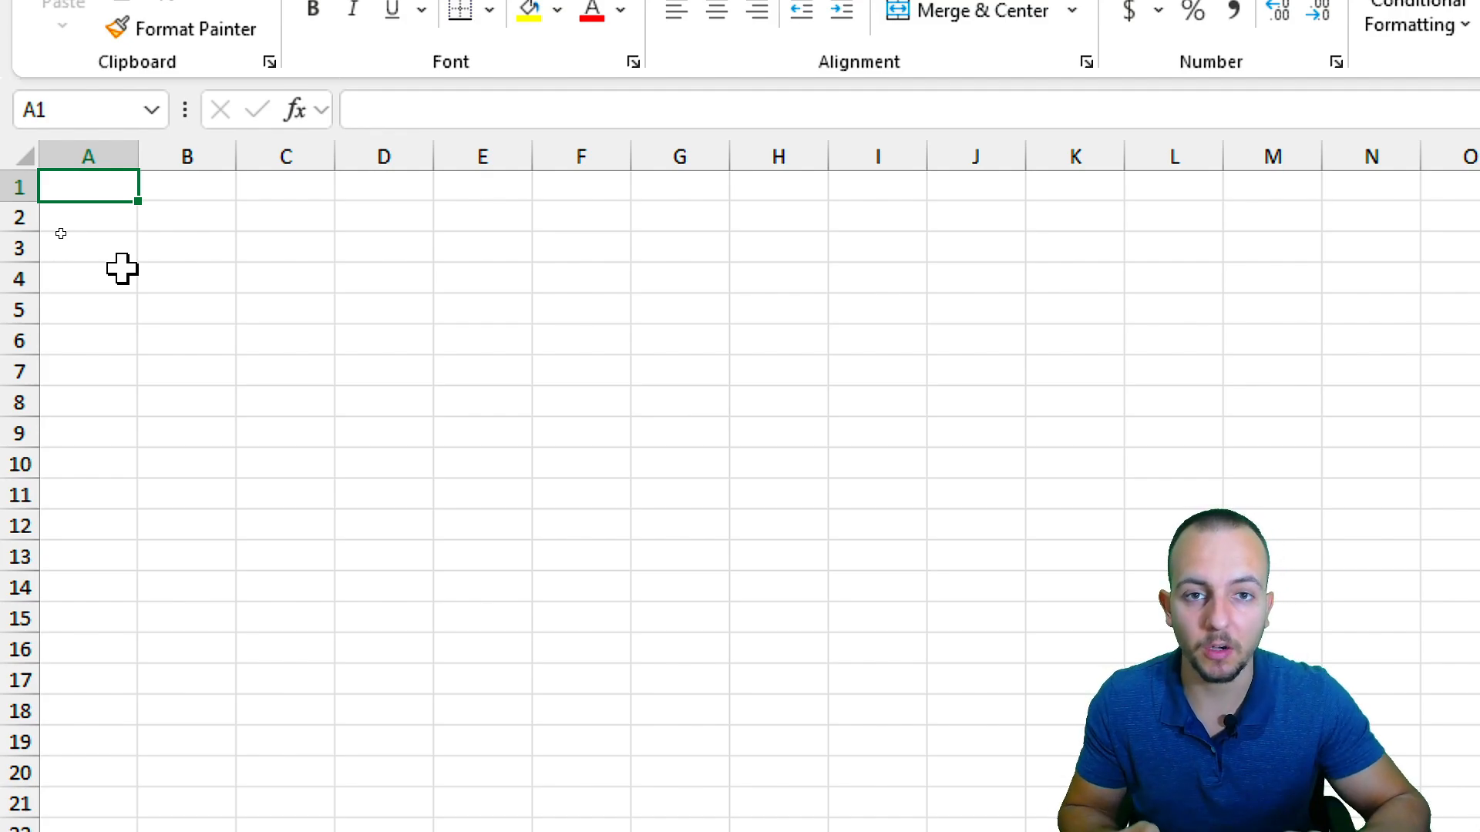
{"action": "left_click", "coordinate": [210, 278]}
{"action": "left_click", "coordinate": [276, 340]}
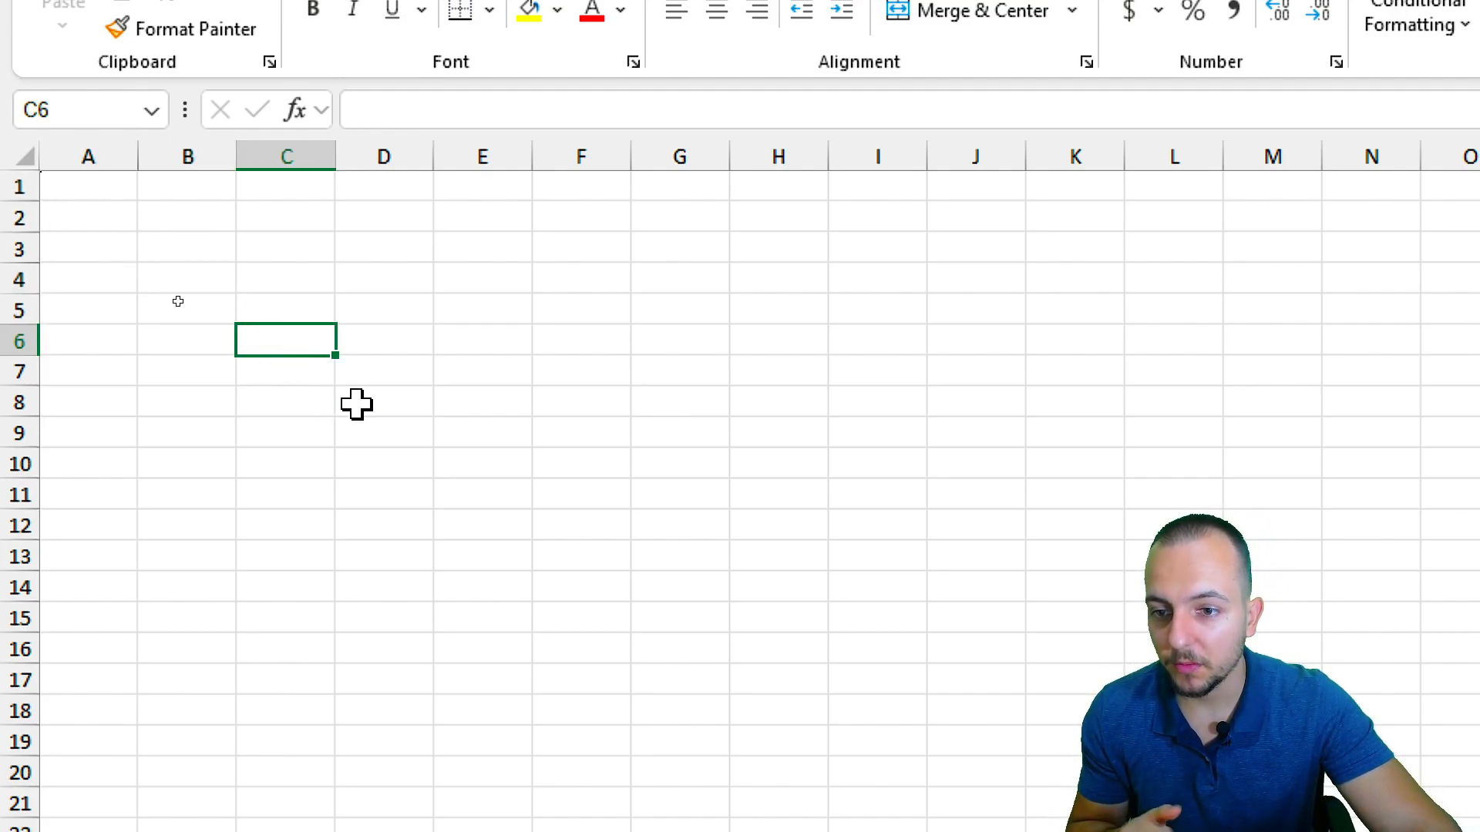
{"action": "left_click", "coordinate": [562, 303]}
{"action": "left_click", "coordinate": [424, 377]}
{"action": "left_click", "coordinate": [285, 403]}
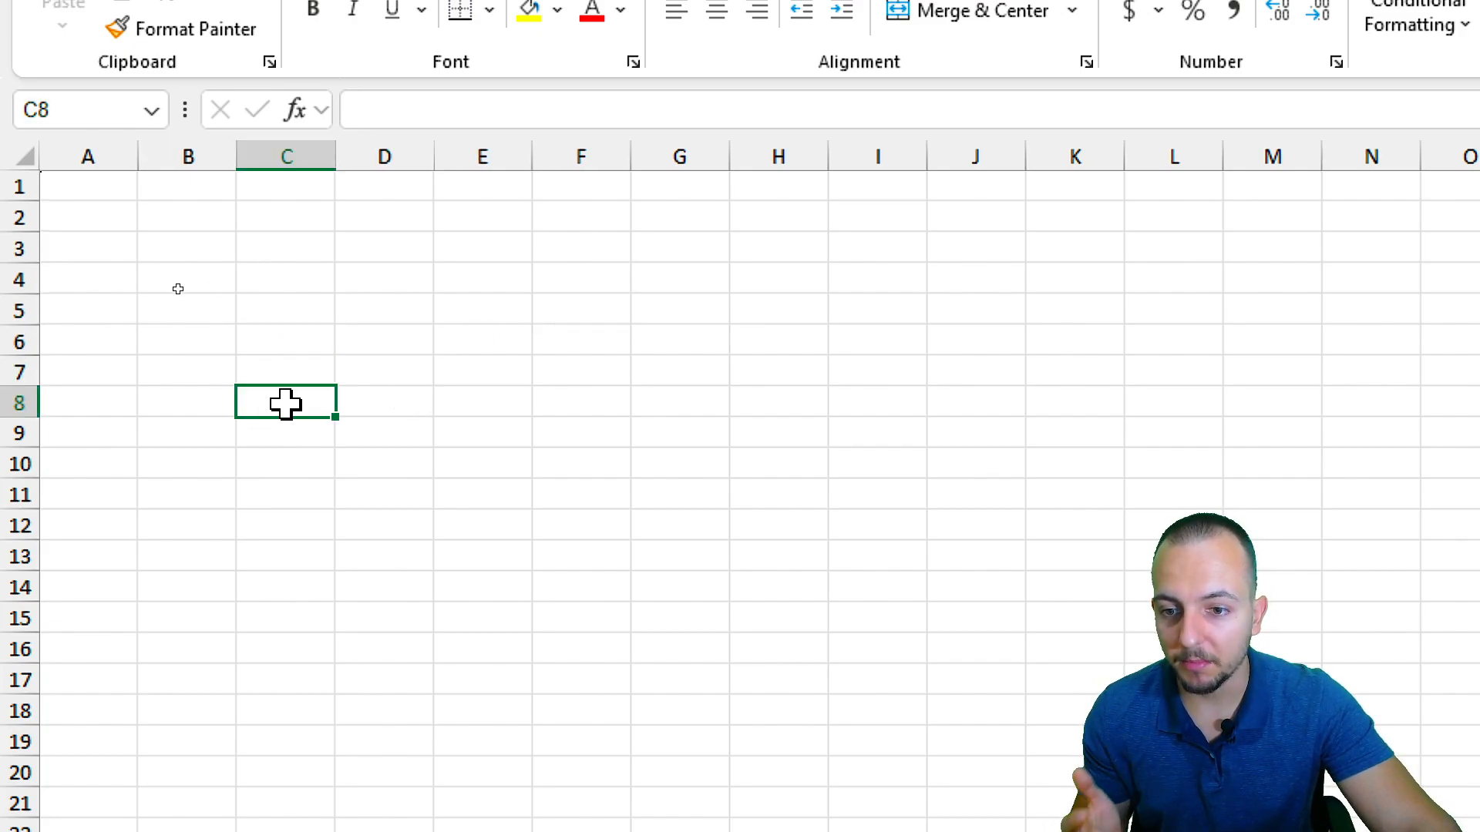
{"action": "left_click", "coordinate": [480, 315]}
{"action": "left_click", "coordinate": [467, 407]}
{"action": "left_click", "coordinate": [297, 403]}
{"action": "left_click", "coordinate": [486, 492]}
{"action": "left_click", "coordinate": [483, 340]}
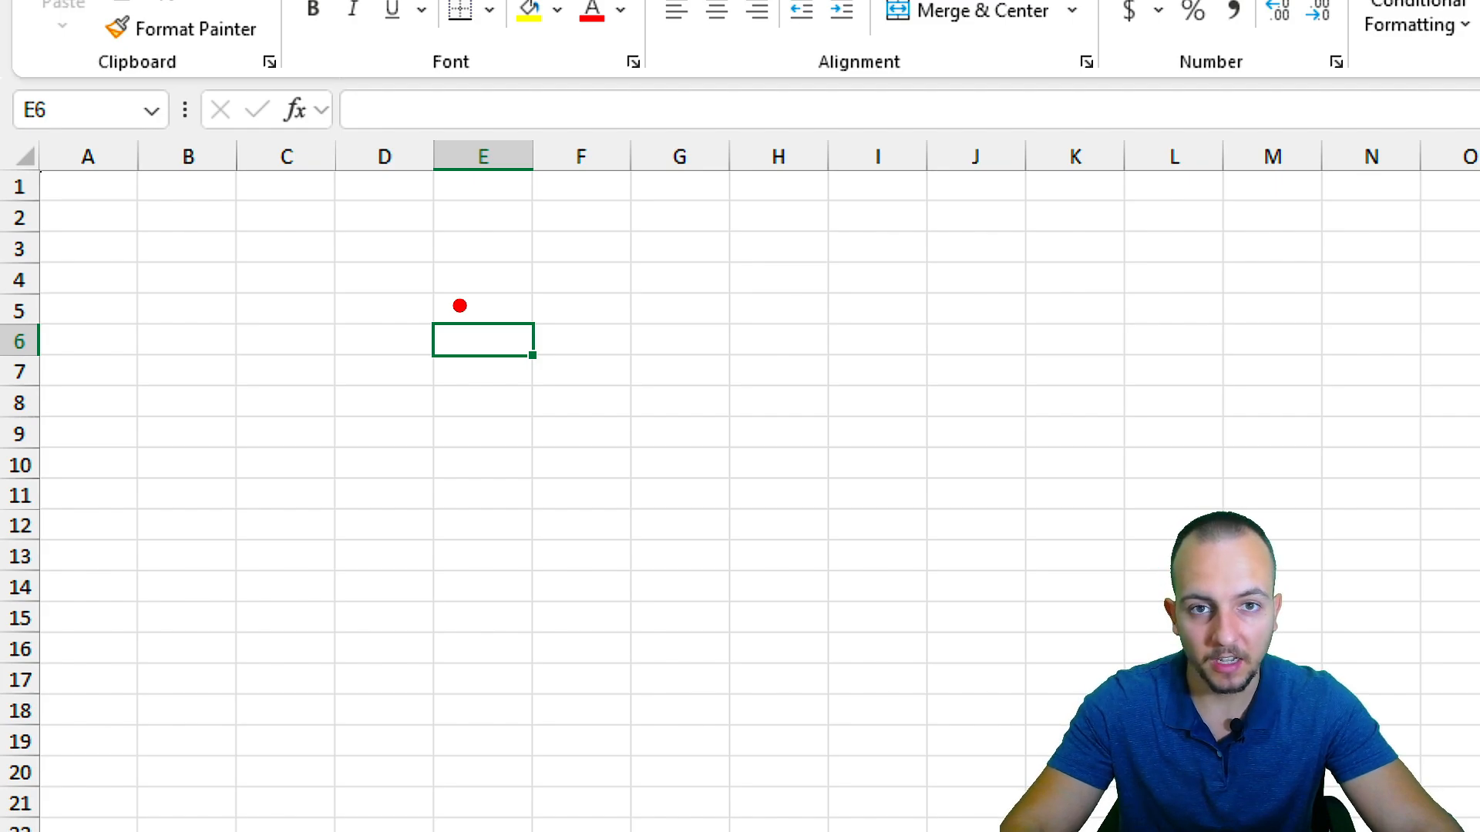
{"action": "left_click_drag", "start_coordinate": [482, 312], "coordinate": [483, 175]}
{"action": "left_click_drag", "start_coordinate": [409, 341], "coordinate": [81, 342]}
{"action": "left_click_drag", "start_coordinate": [532, 186], "coordinate": [723, 272]}
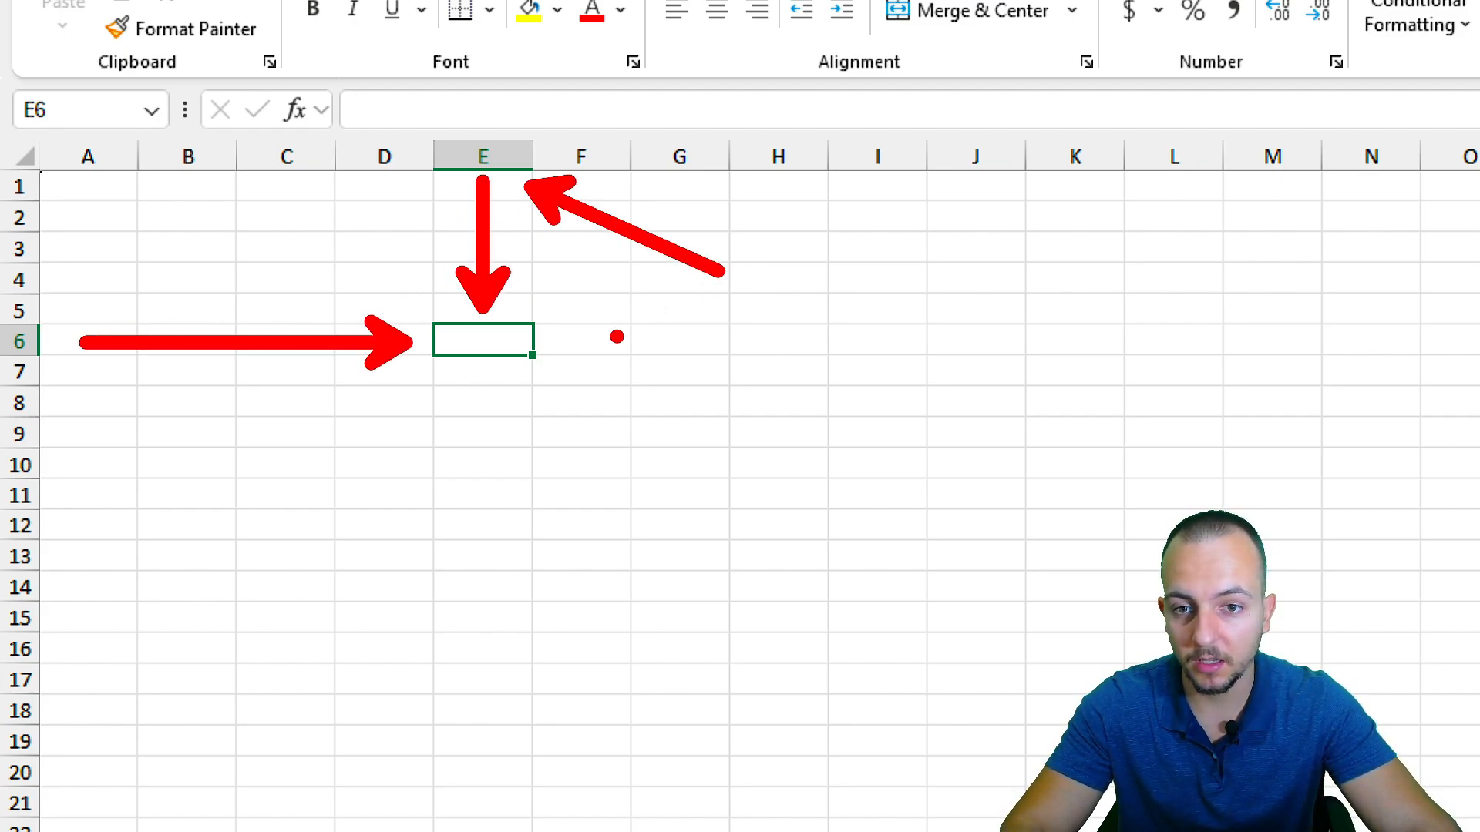
{"action": "key", "text": "ctrl+z"}
{"action": "left_click_drag", "start_coordinate": [56, 373], "coordinate": [208, 497]}
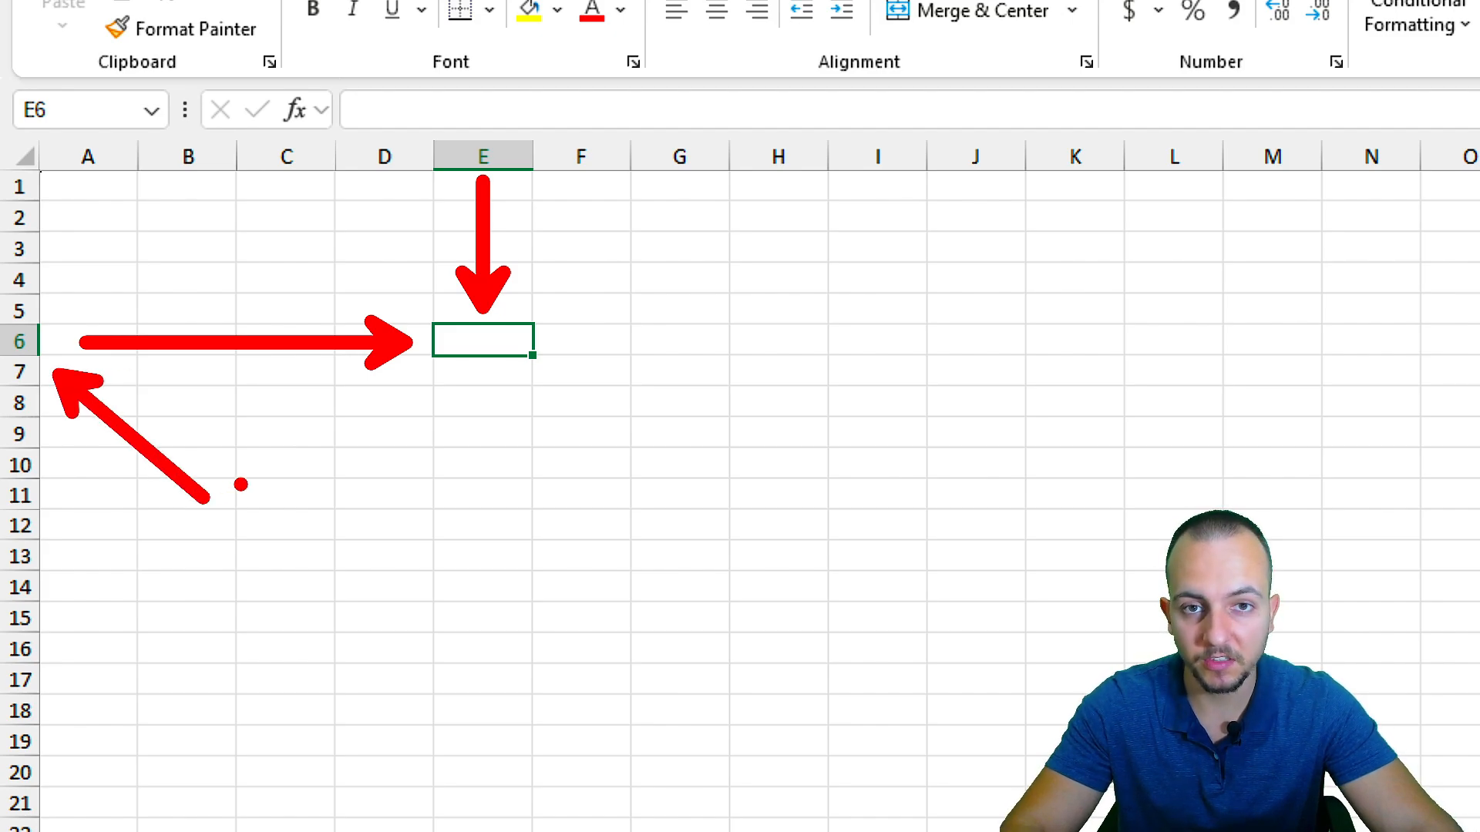
{"action": "key", "text": "ctrl+z"}
{"action": "key", "text": "ctrl+z"}
{"action": "key", "text": "ctrl+z"}
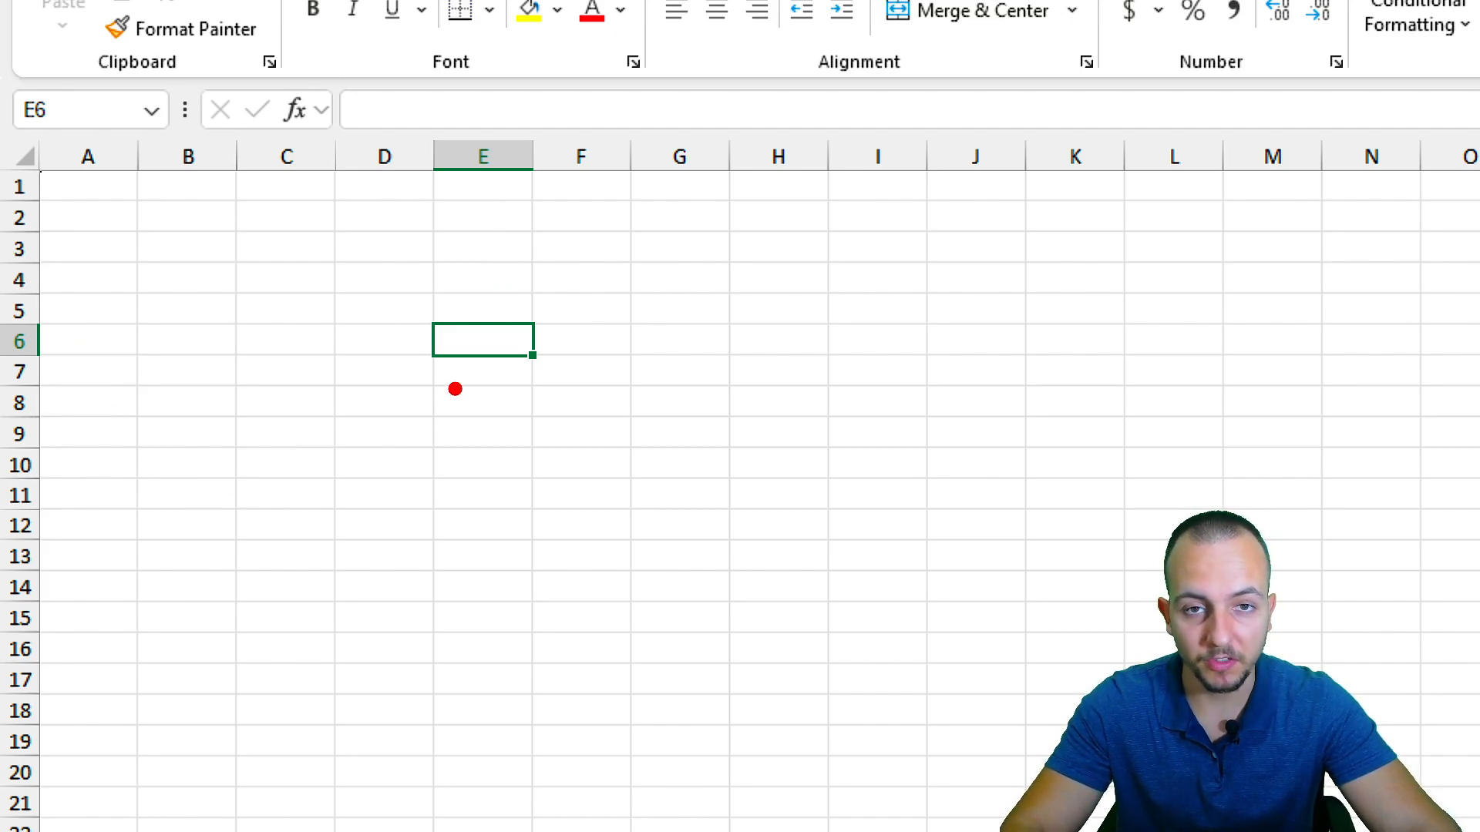
{"action": "left_click_drag", "start_coordinate": [4, 71], "coordinate": [255, 245]}
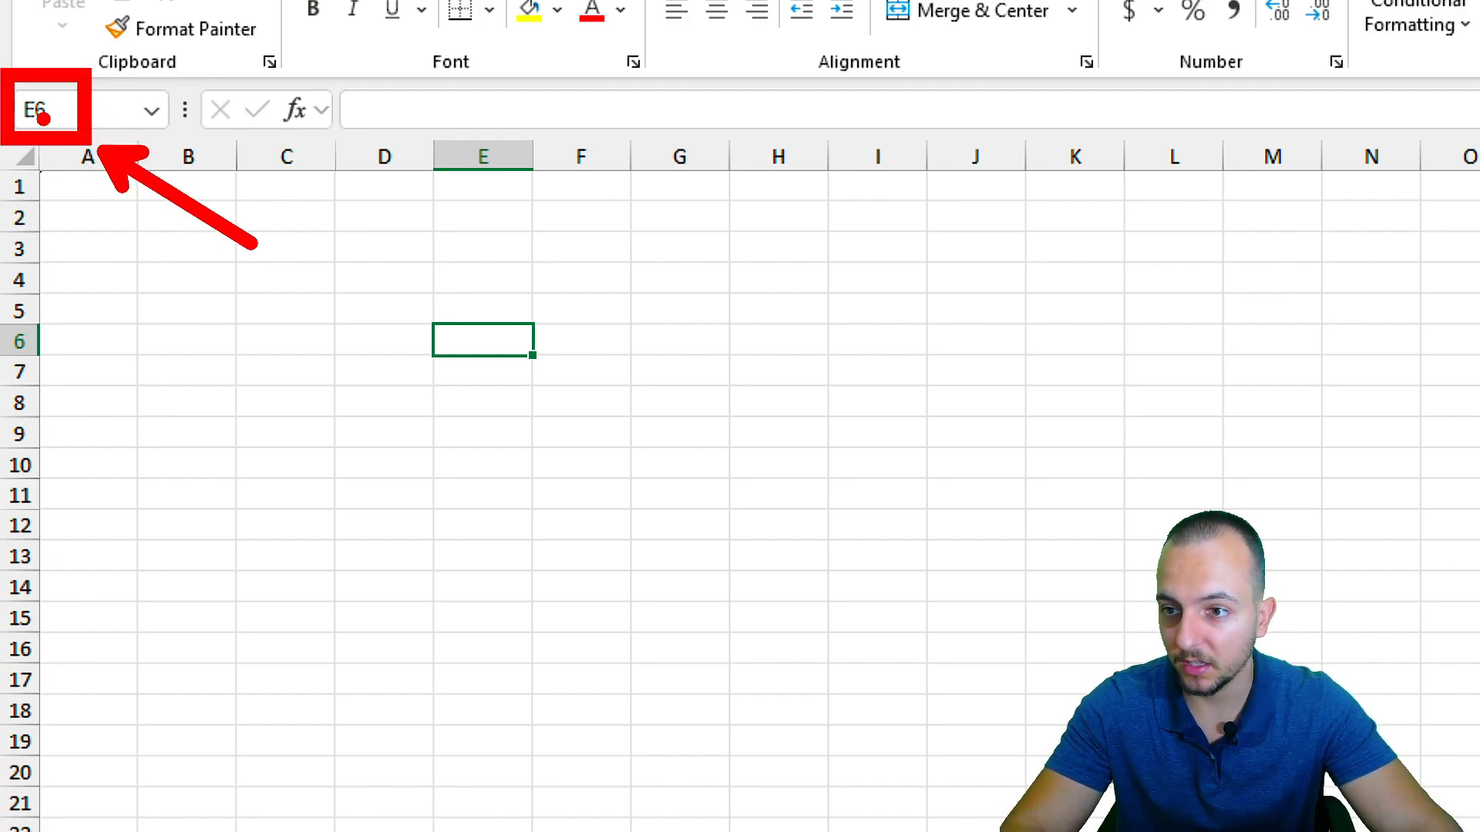
{"action": "key", "text": "Escape"}
{"action": "key", "text": "Down"}
{"action": "key", "text": "Down"}
{"action": "key", "text": "Down"}
{"action": "key", "text": "Down"}
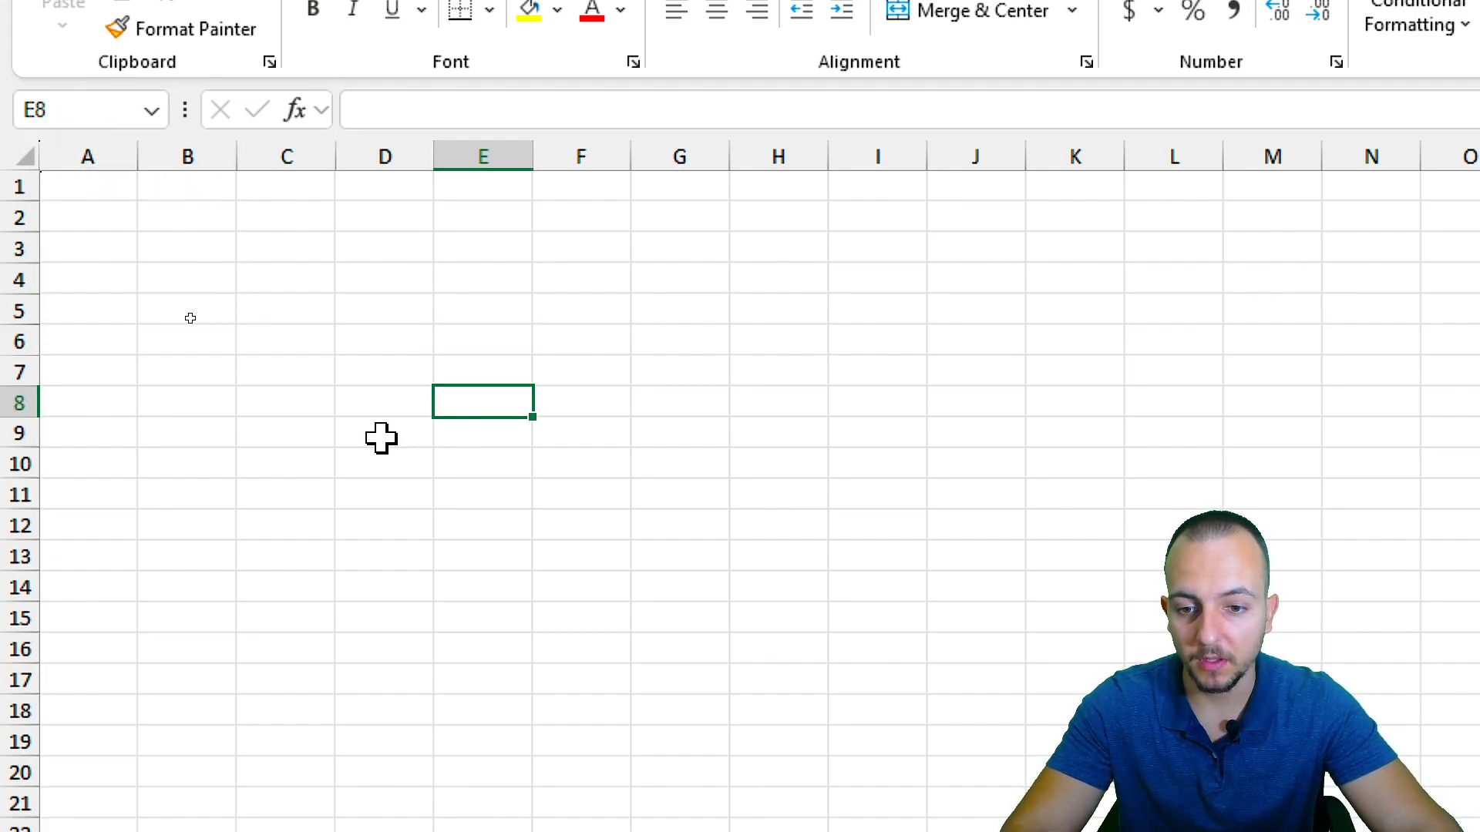
{"action": "left_click", "coordinate": [615, 318]}
{"action": "left_click", "coordinate": [389, 434]}
{"action": "left_click", "coordinate": [578, 496]}
{"action": "left_click", "coordinate": [774, 339]}
{"action": "left_click", "coordinate": [386, 370]}
{"action": "left_click", "coordinate": [581, 496]}
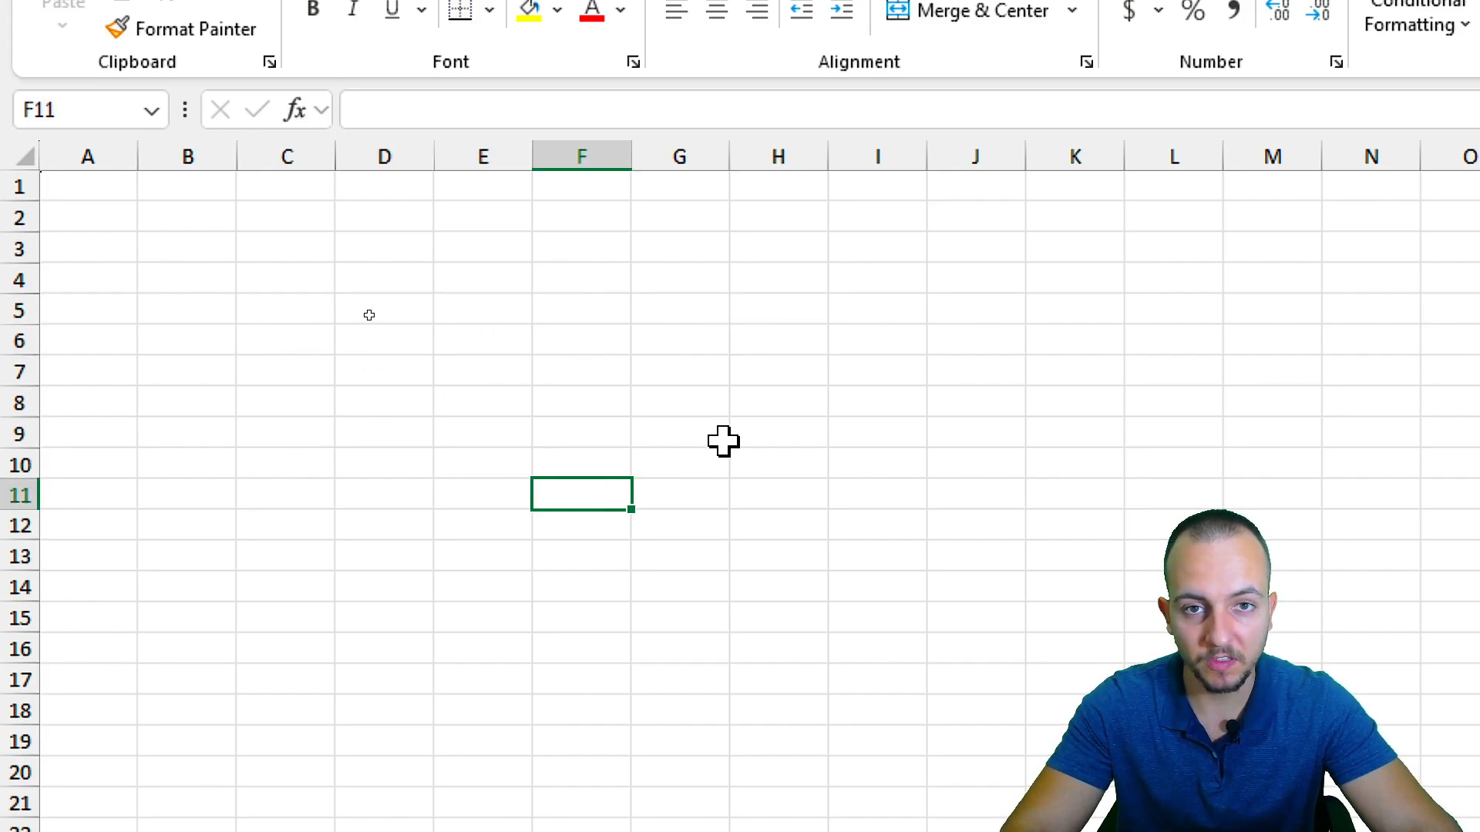
{"action": "left_click", "coordinate": [776, 329]}
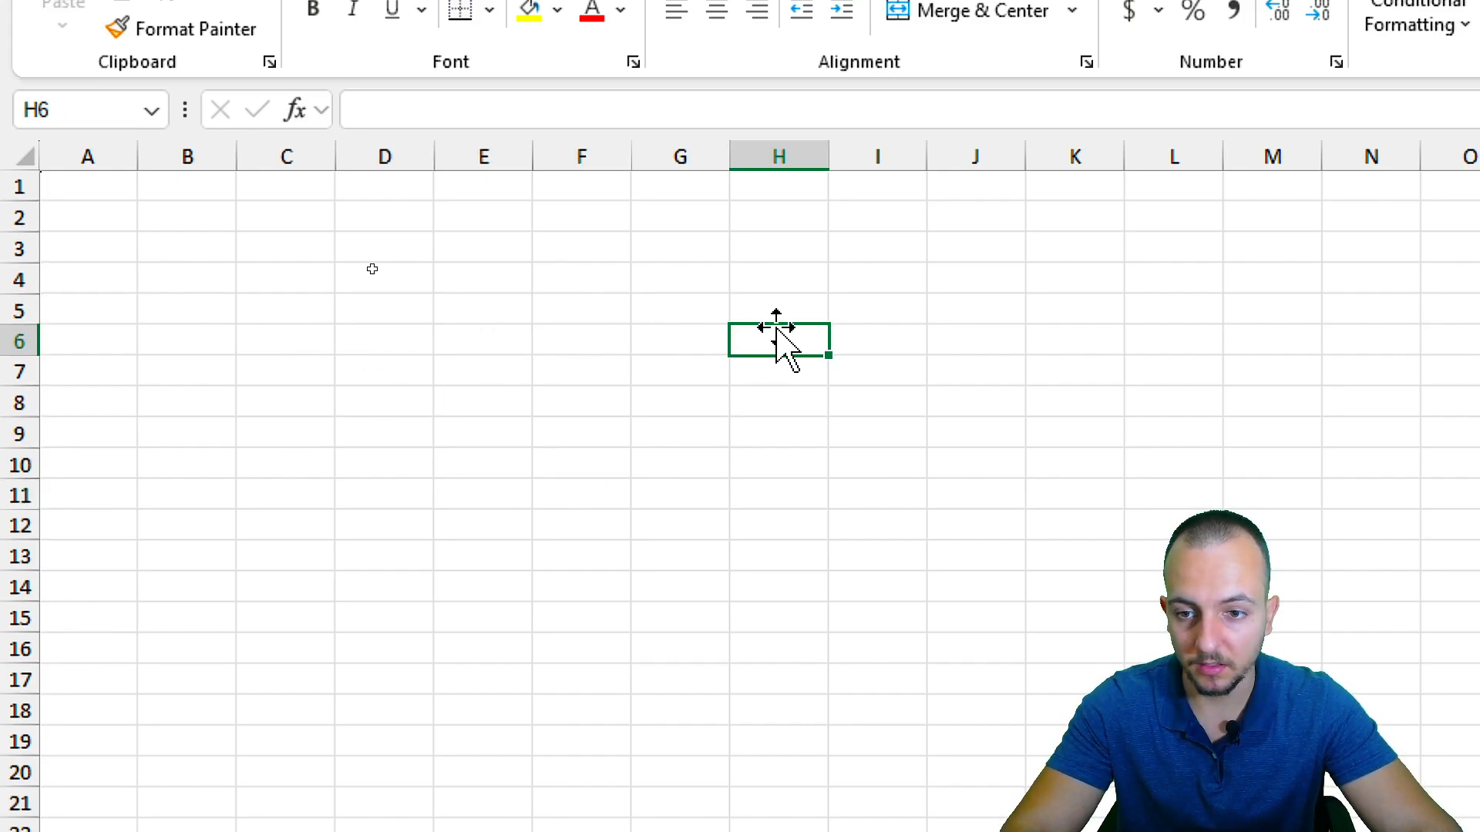
{"action": "left_click", "coordinate": [162, 210]}
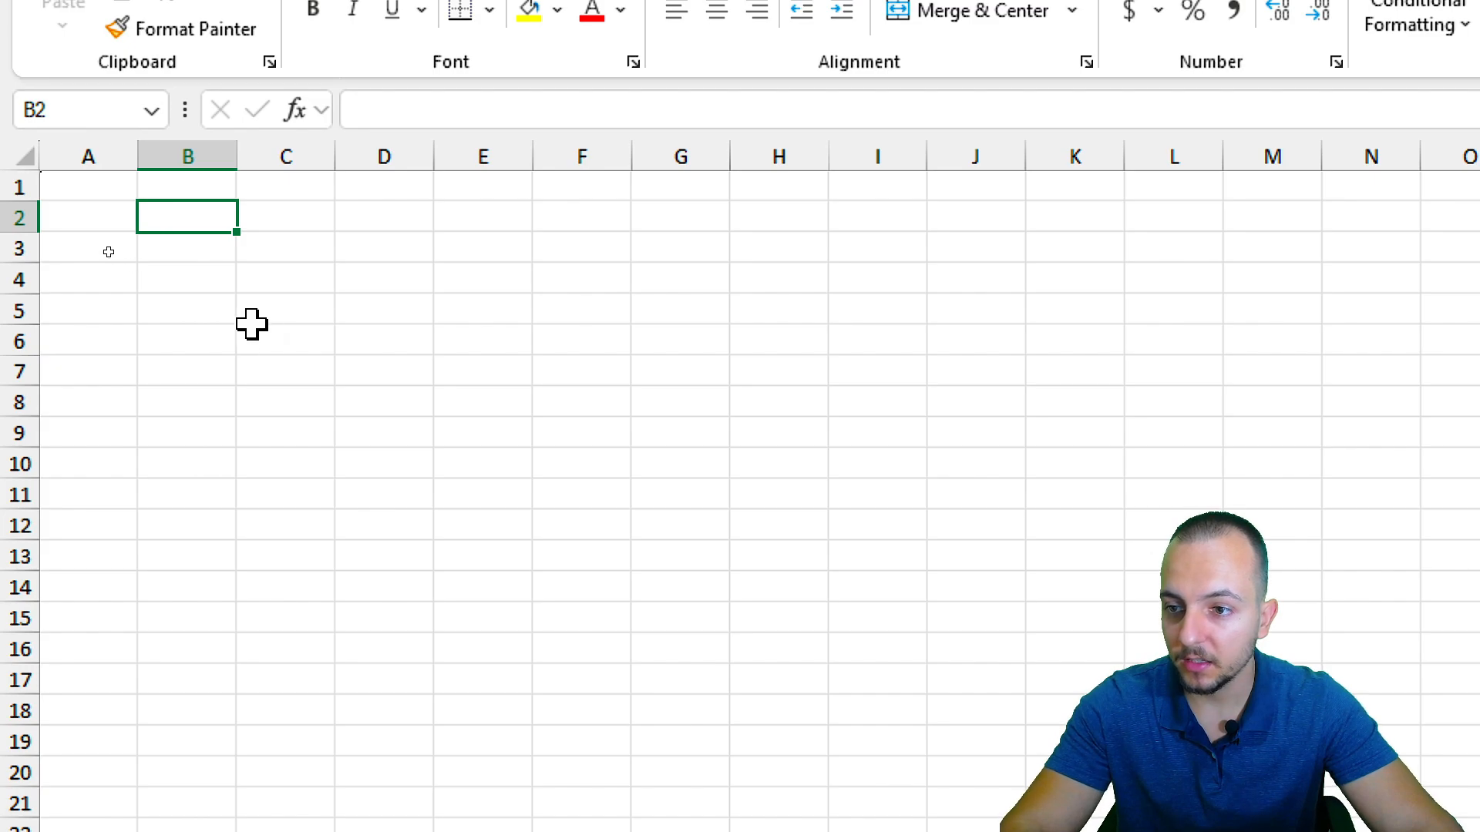
{"action": "left_click", "coordinate": [17, 219]}
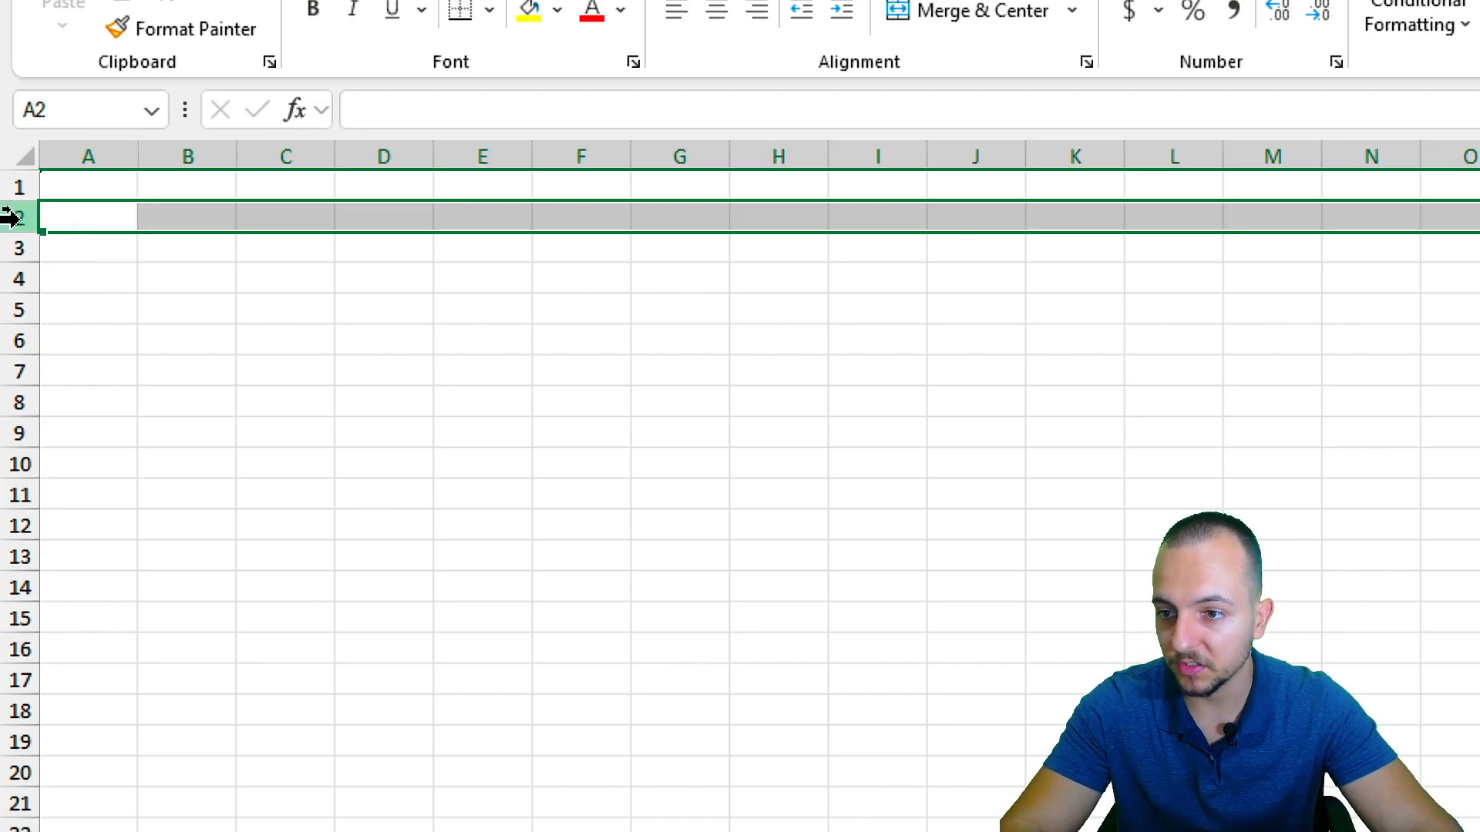
Step: Enter the column header "Date" in cell B2 of the blank worksheet
{"action": "left_click", "coordinate": [150, 215]}
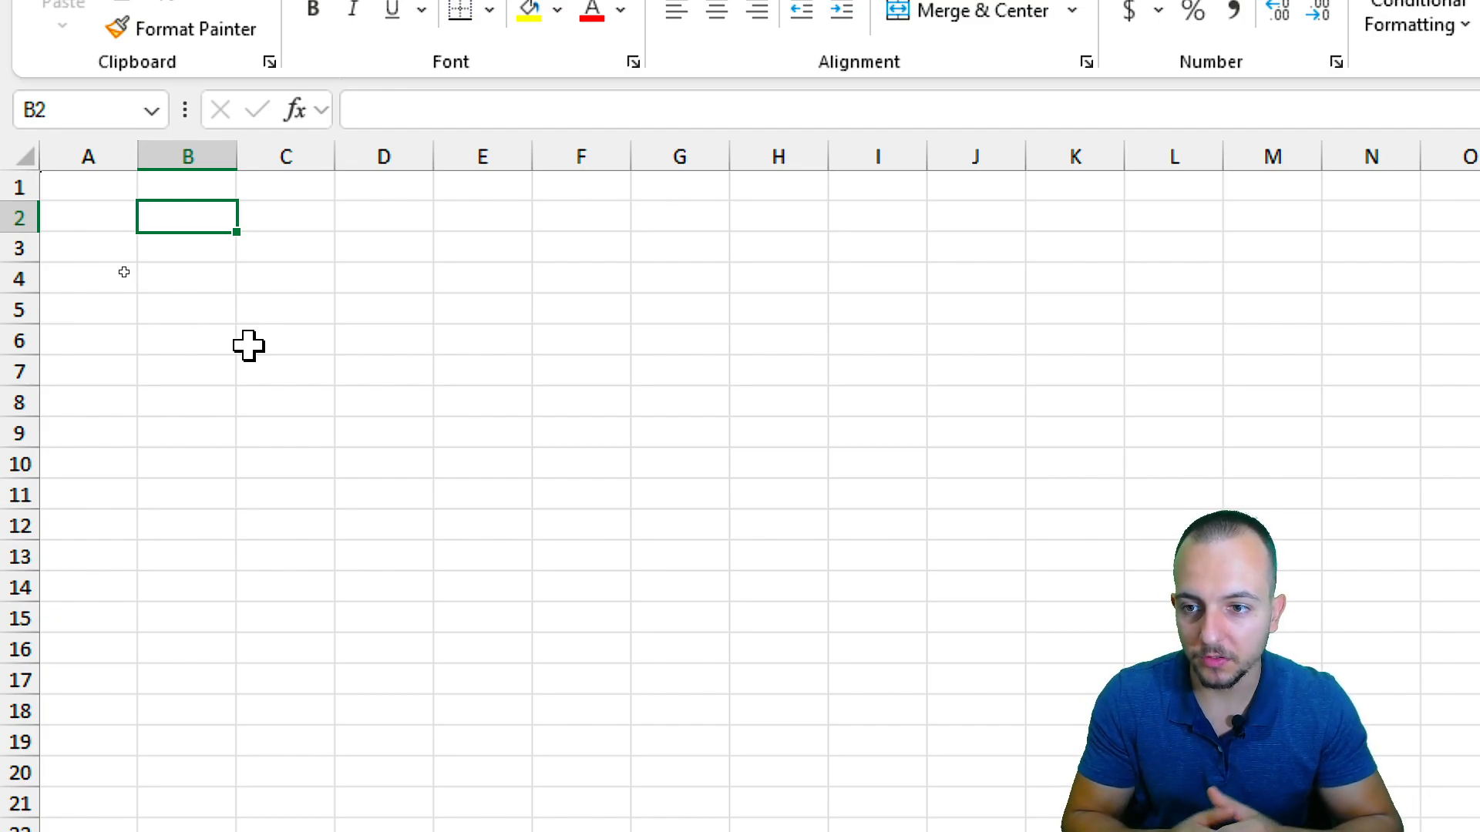
{"action": "type", "text": "Date"}
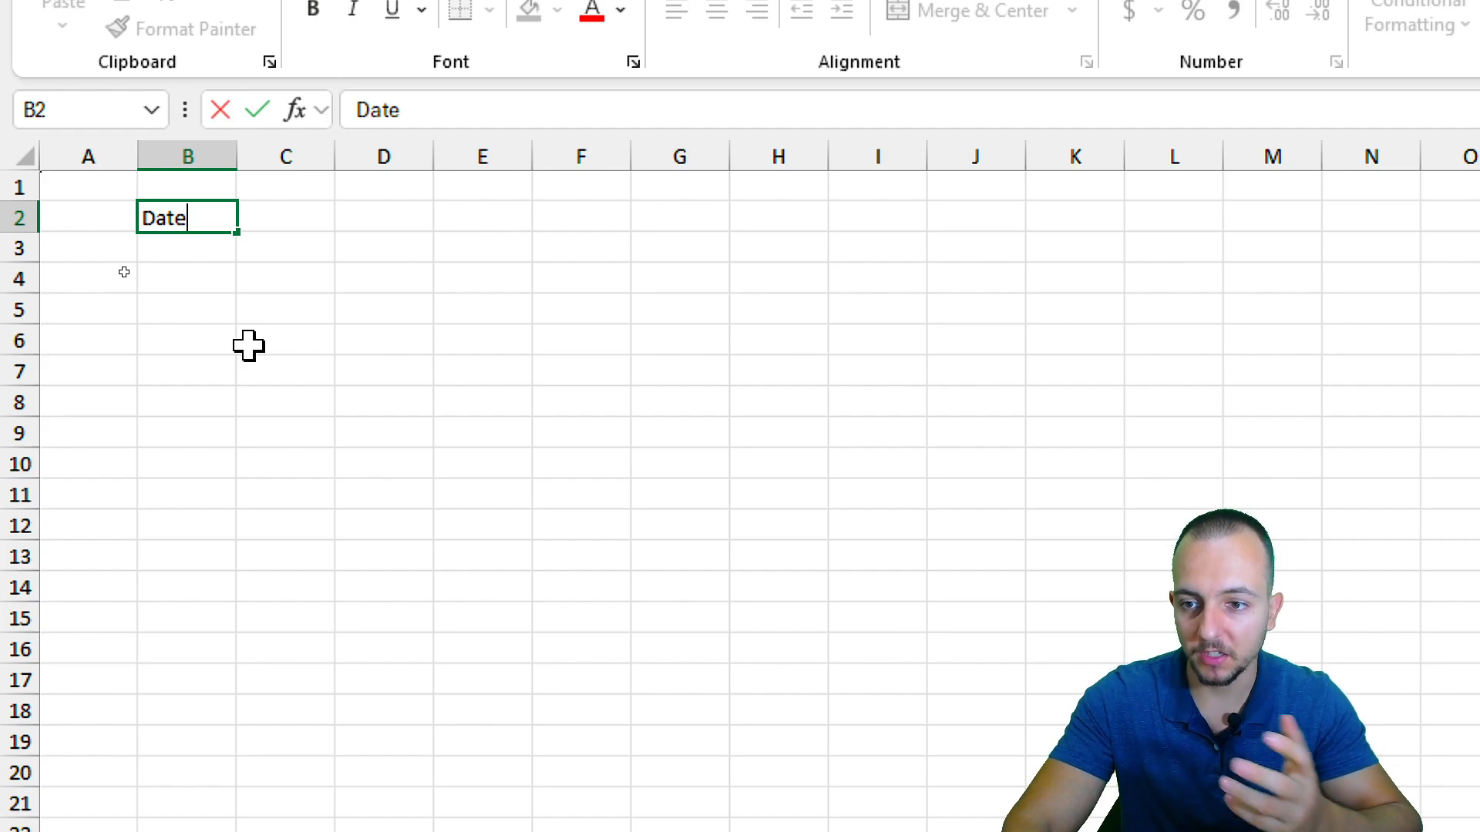
{"action": "key", "text": "Return"}
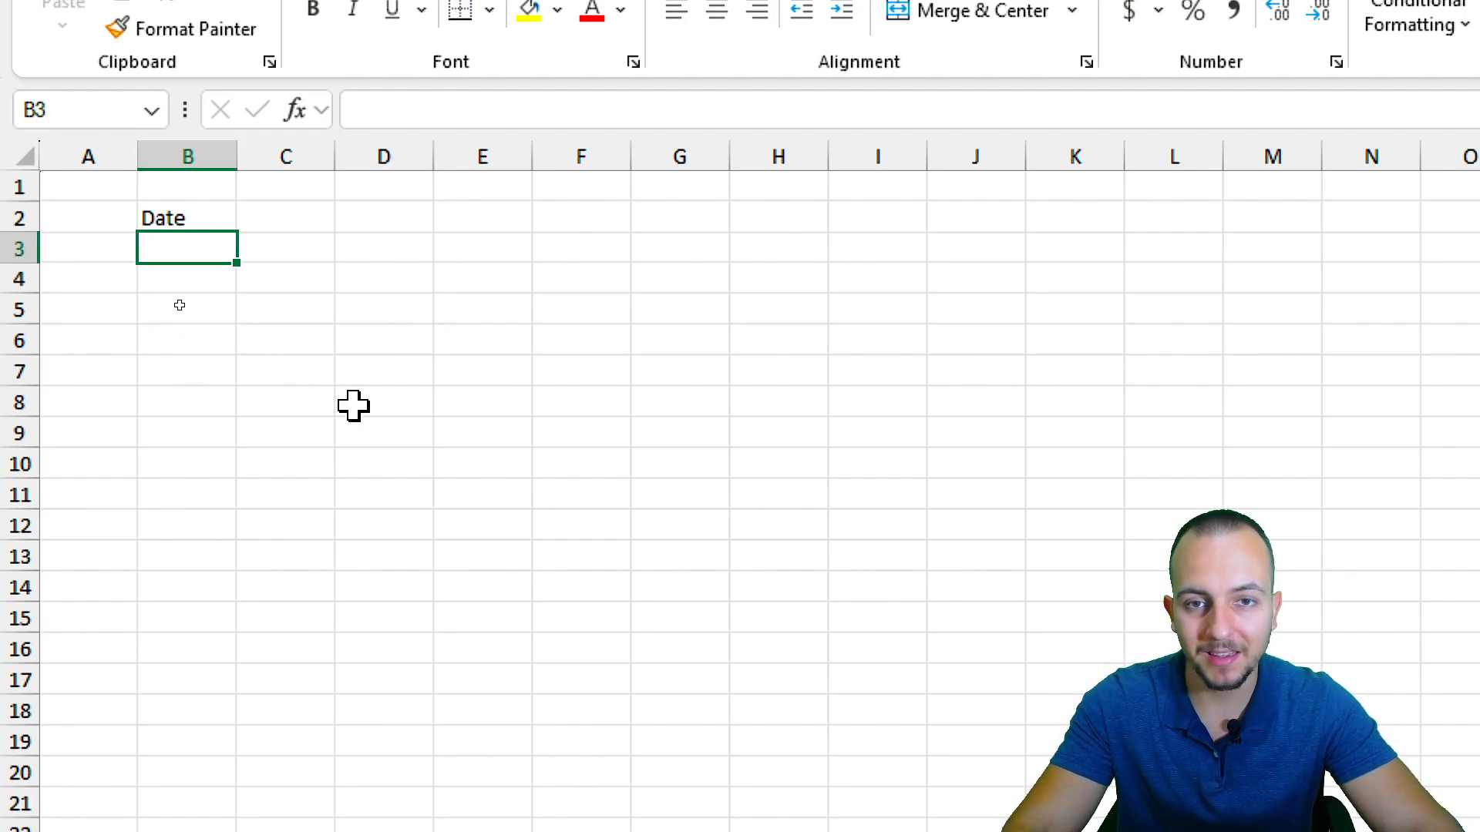
{"action": "key", "text": "Right"}
{"action": "key", "text": "Right"}
{"action": "key", "text": "Right"}
{"action": "key", "text": "Right"}
{"action": "key", "text": "Right"}
{"action": "key", "text": "Right"}
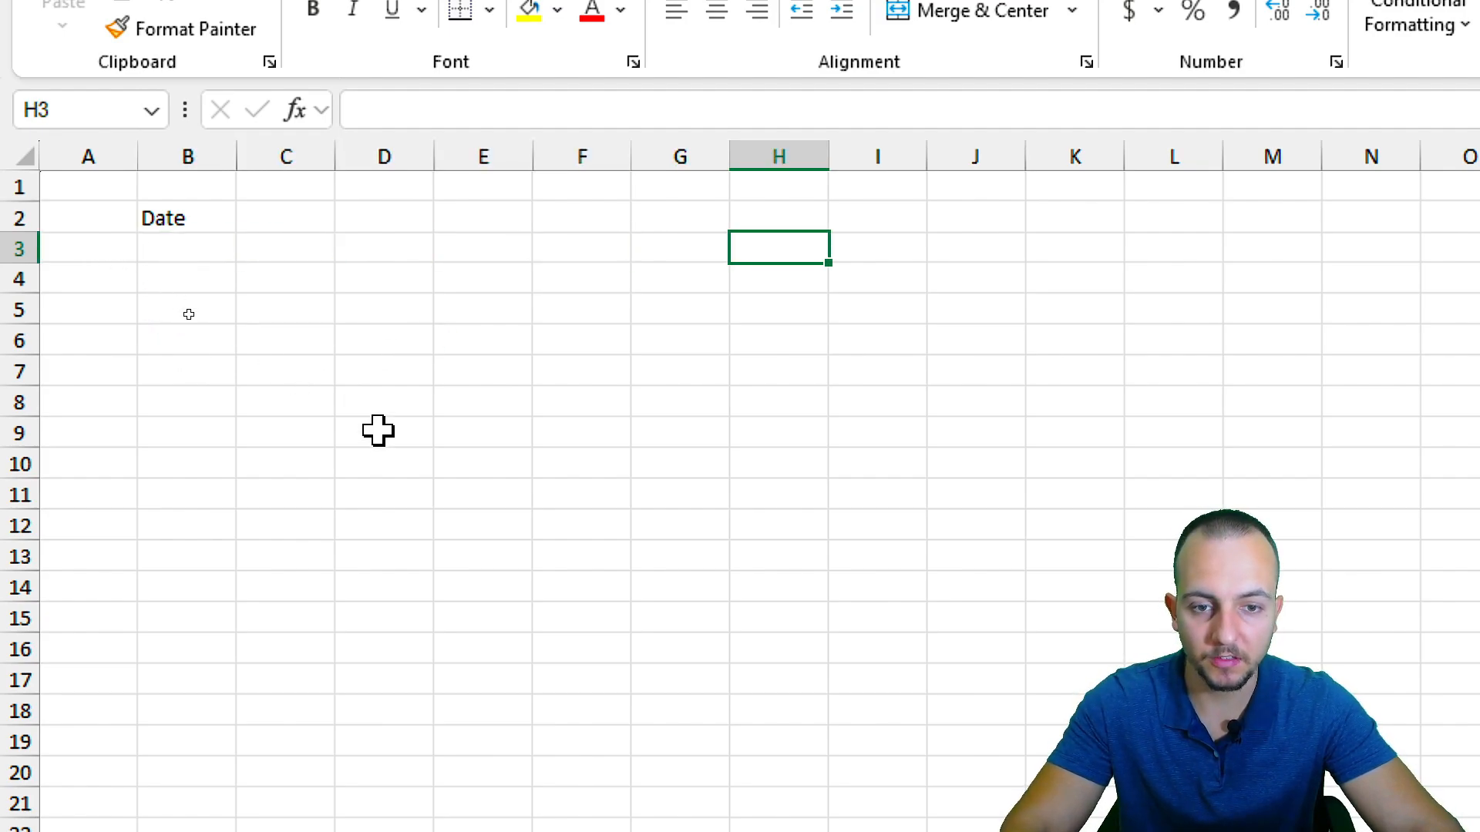
Step: Fill cells B2 to F2 with the column headers "Date", "Product", "Unit Price", "Total Price" and "Qty"
{"action": "left_click", "coordinate": [186, 218]}
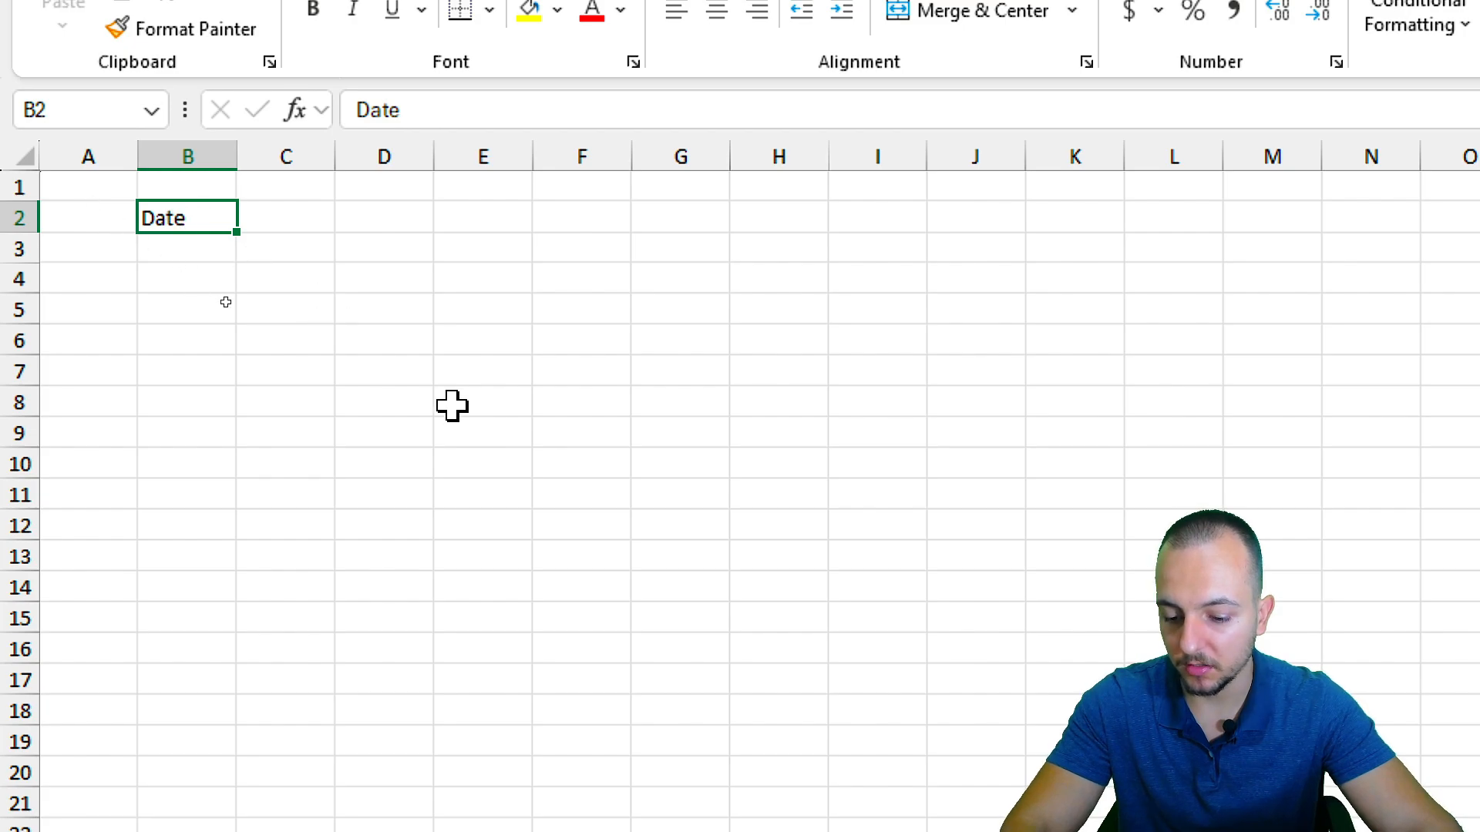
{"action": "type", "text": "Date"}
{"action": "key", "text": "Tab"}
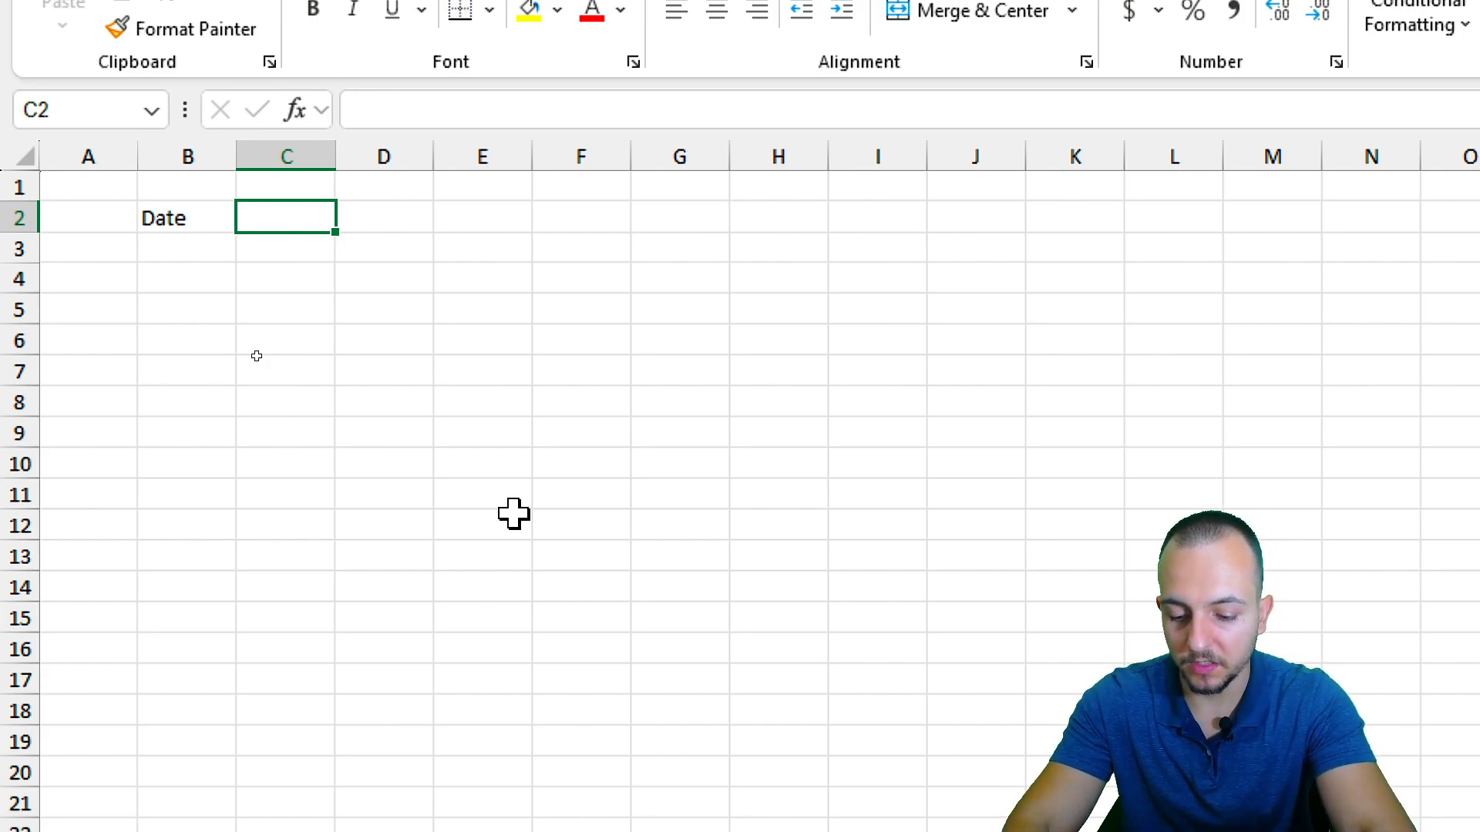
{"action": "type", "text": "Product"}
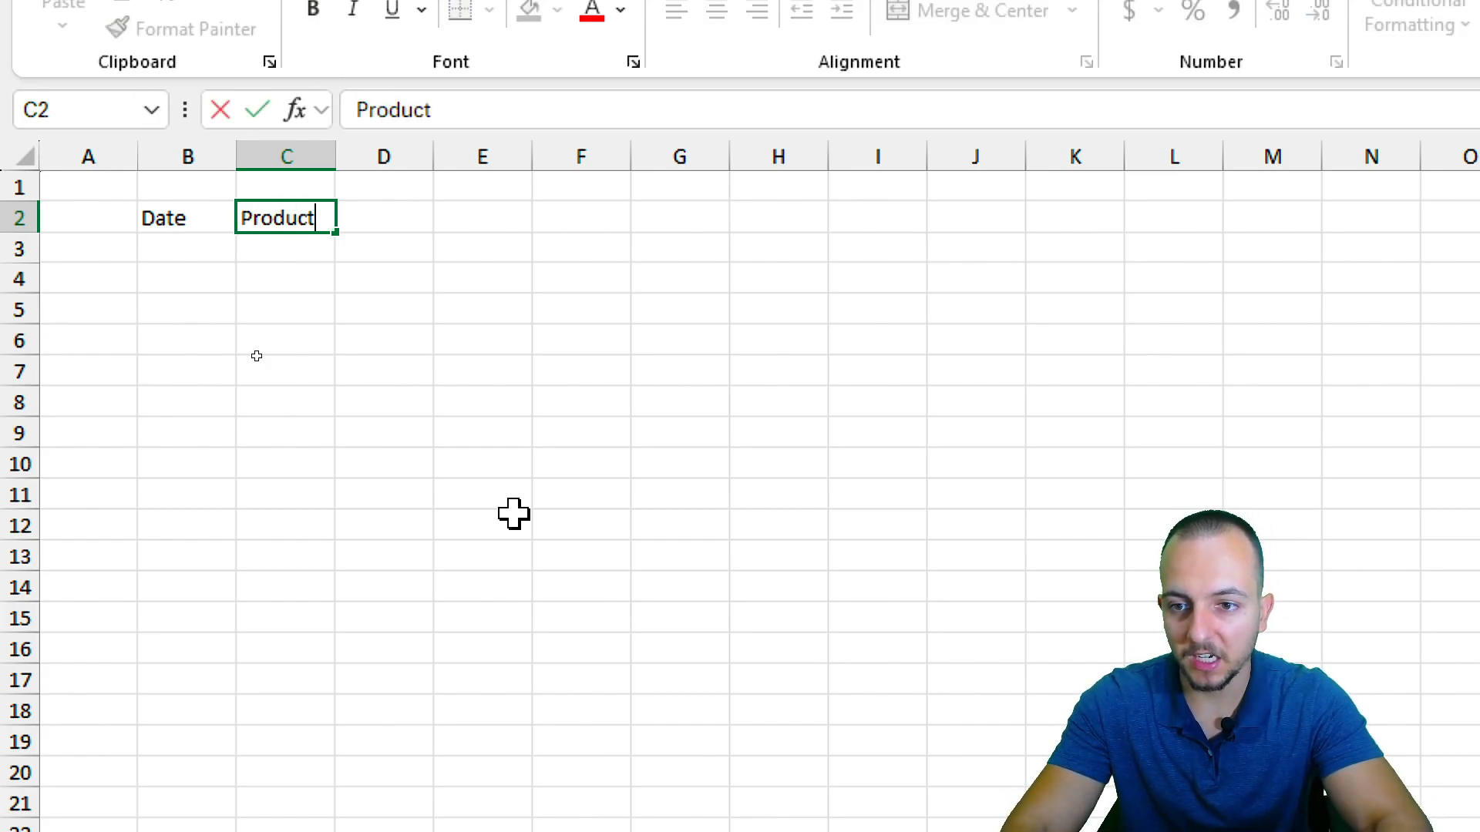
{"action": "key", "text": "Tab"}
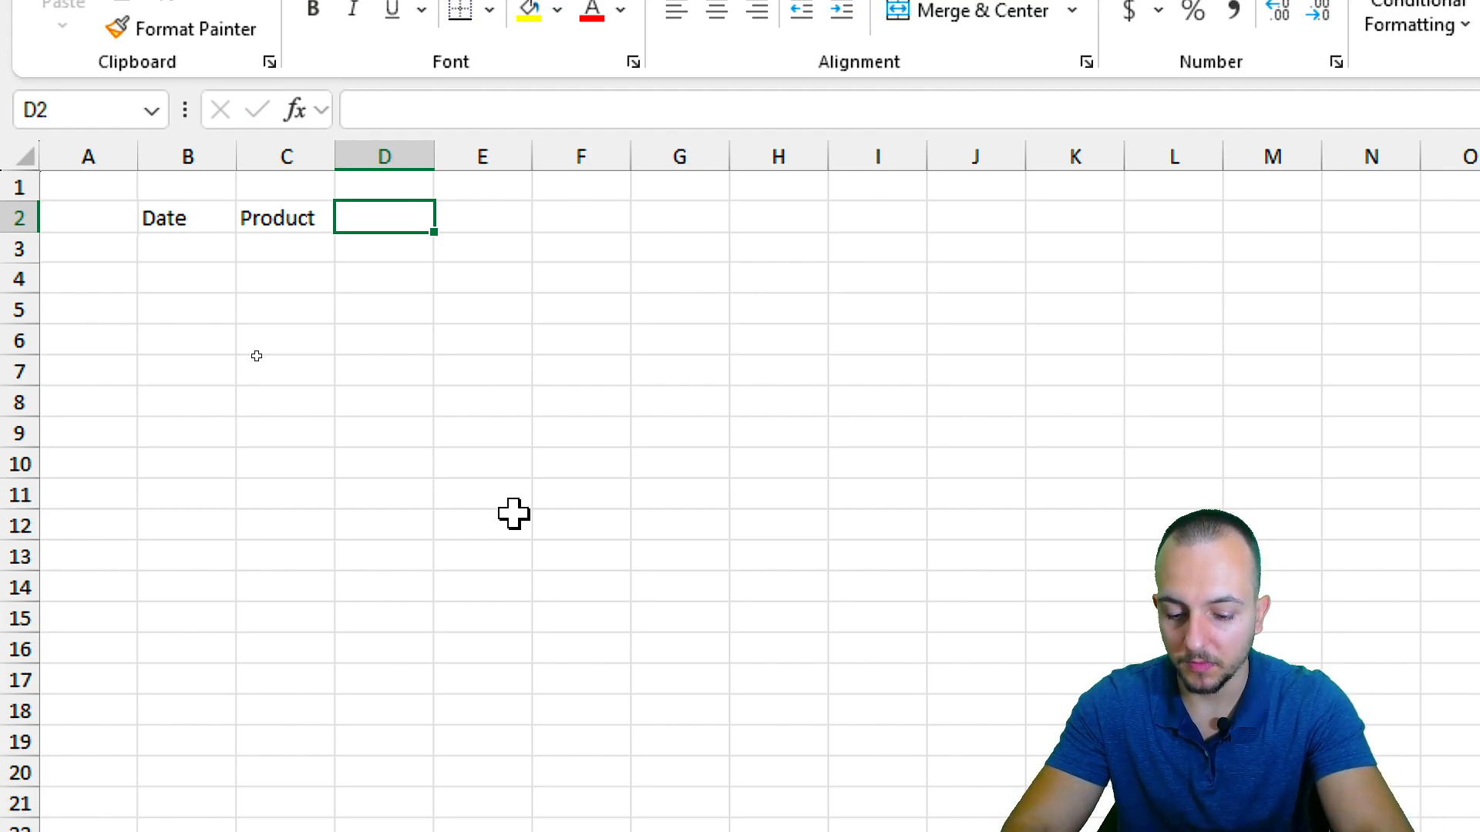
{"action": "type", "text": "Unit P"}
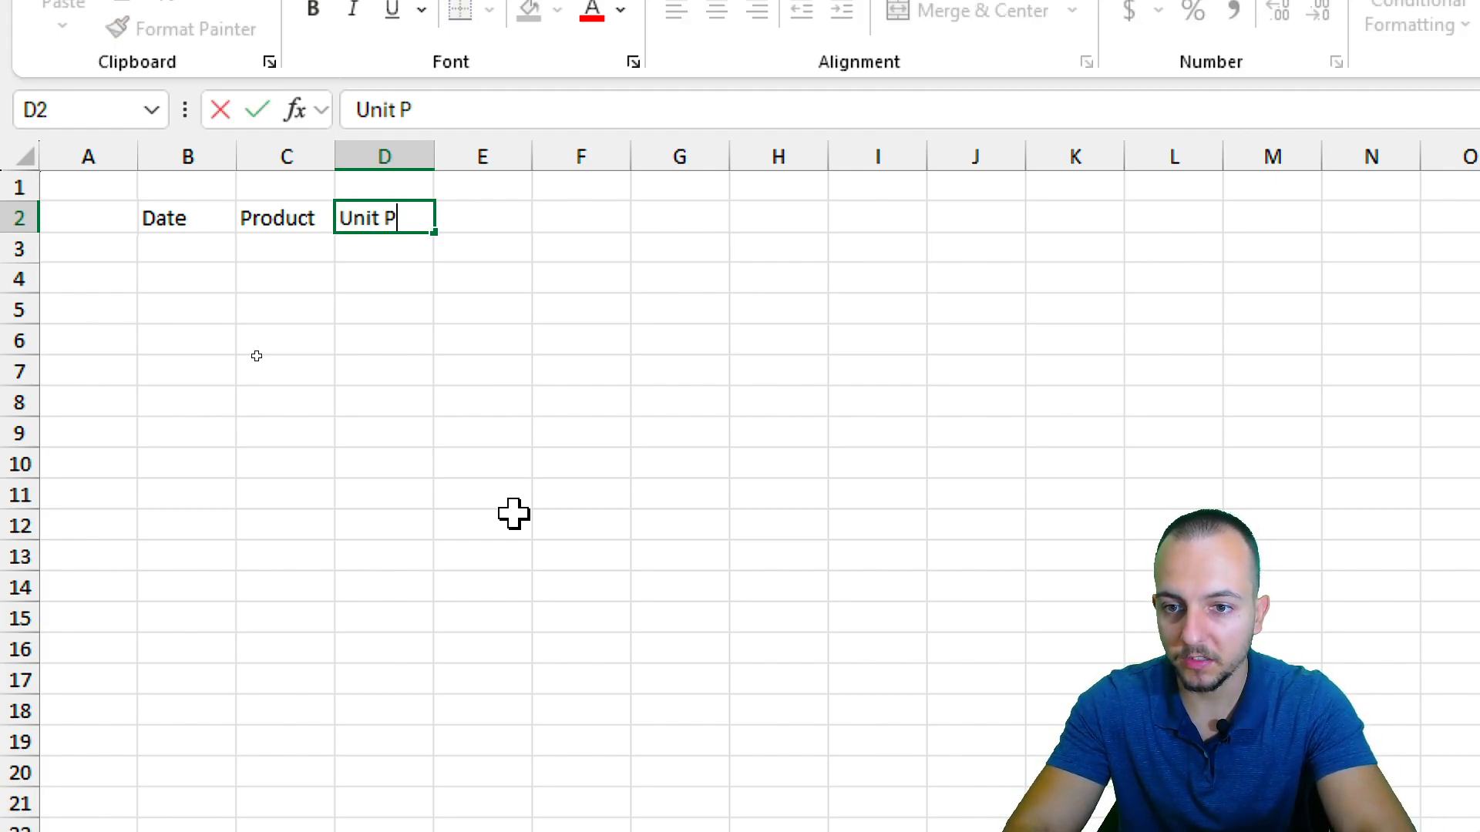
{"action": "type", "text": "rice"}
{"action": "key", "text": "Tab"}
{"action": "type", "text": "Total Price"}
{"action": "key", "text": "Tab"}
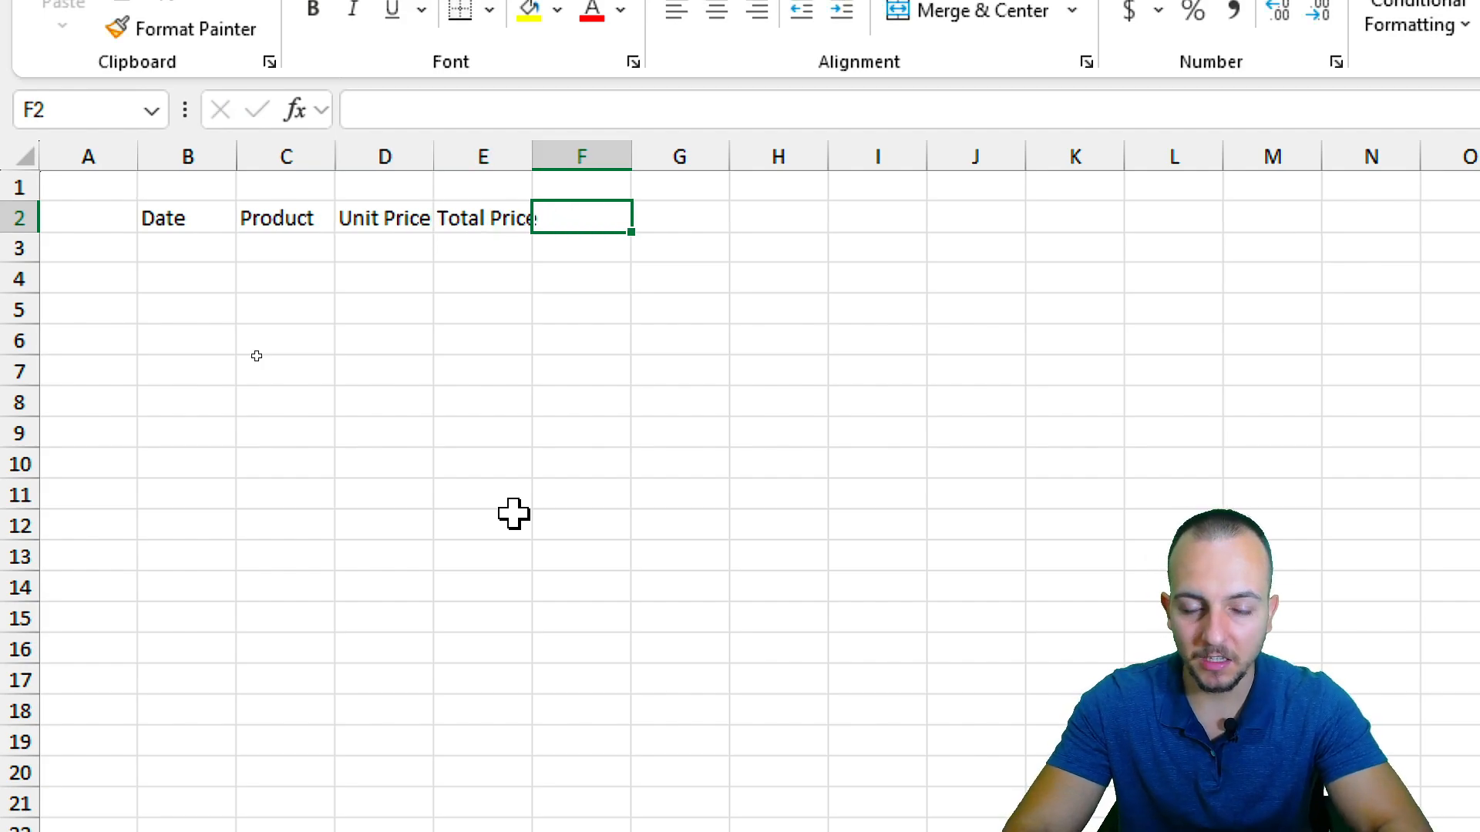
{"action": "type", "text": "Qty"}
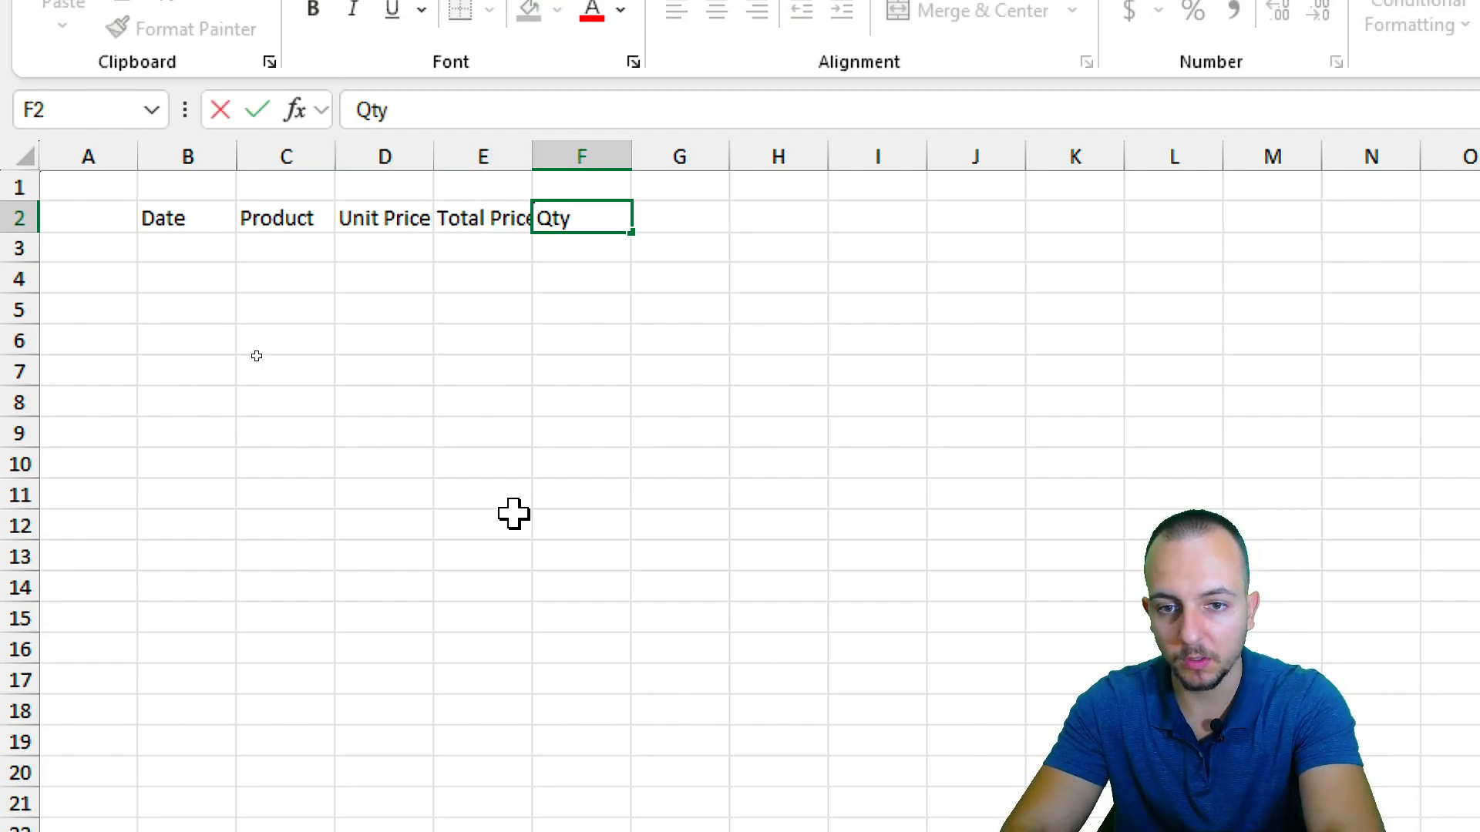
{"action": "key", "text": "Return"}
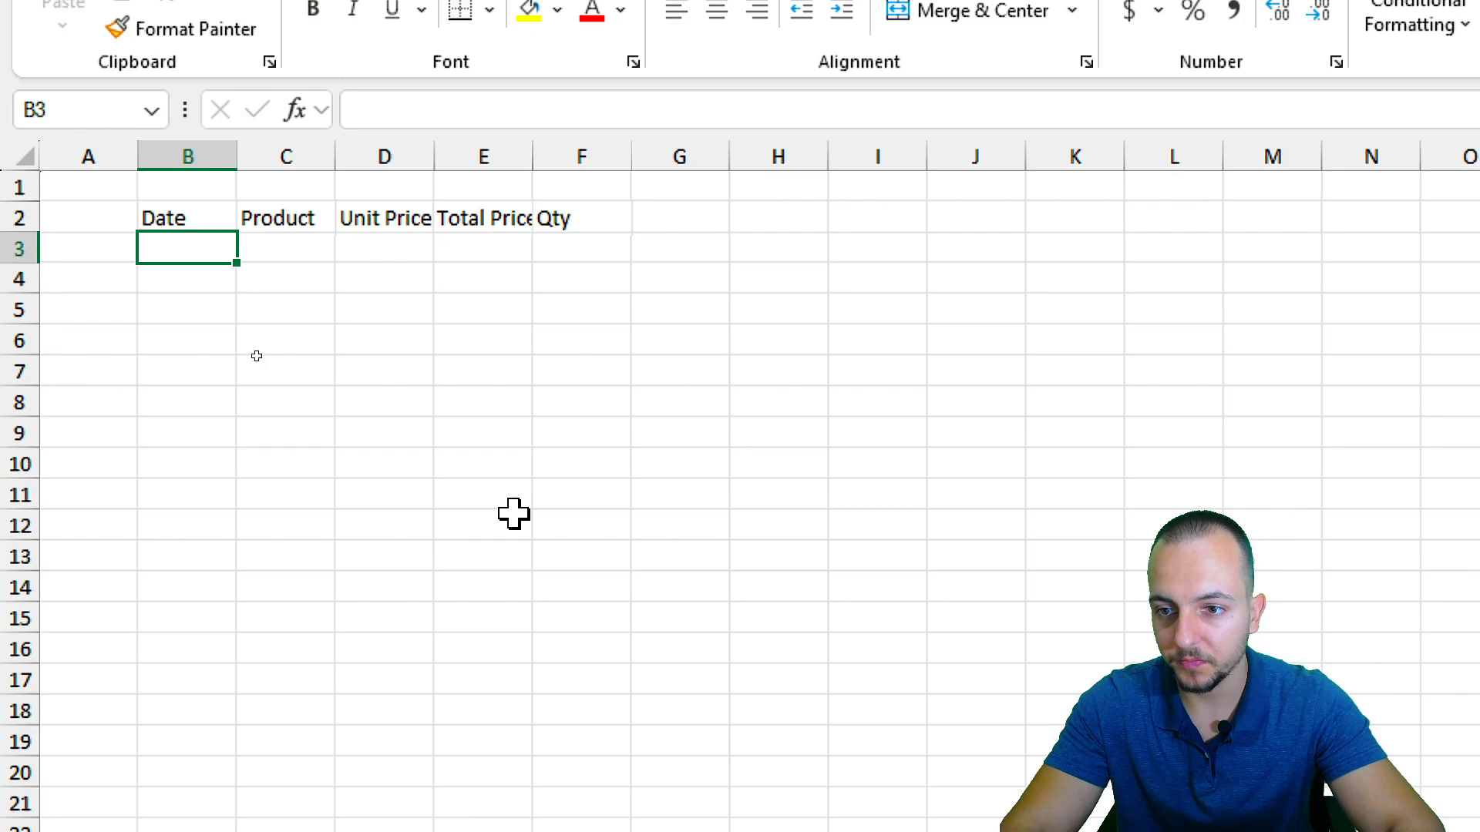
{"action": "left_click_drag", "start_coordinate": [186, 218], "coordinate": [678, 218]}
{"action": "left_click", "coordinate": [185, 244]}
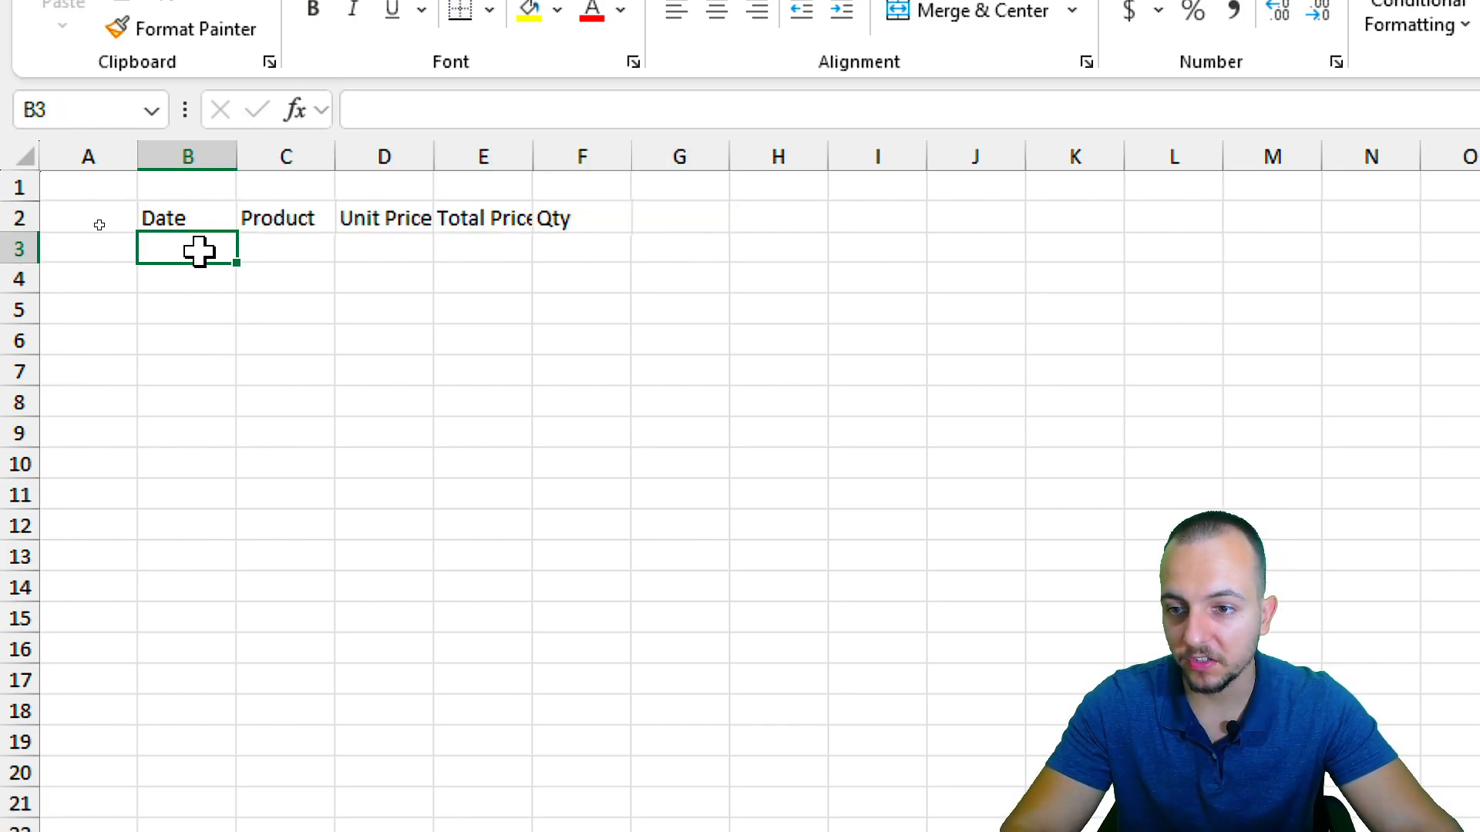
{"action": "left_click_drag", "start_coordinate": [198, 251], "coordinate": [575, 557]}
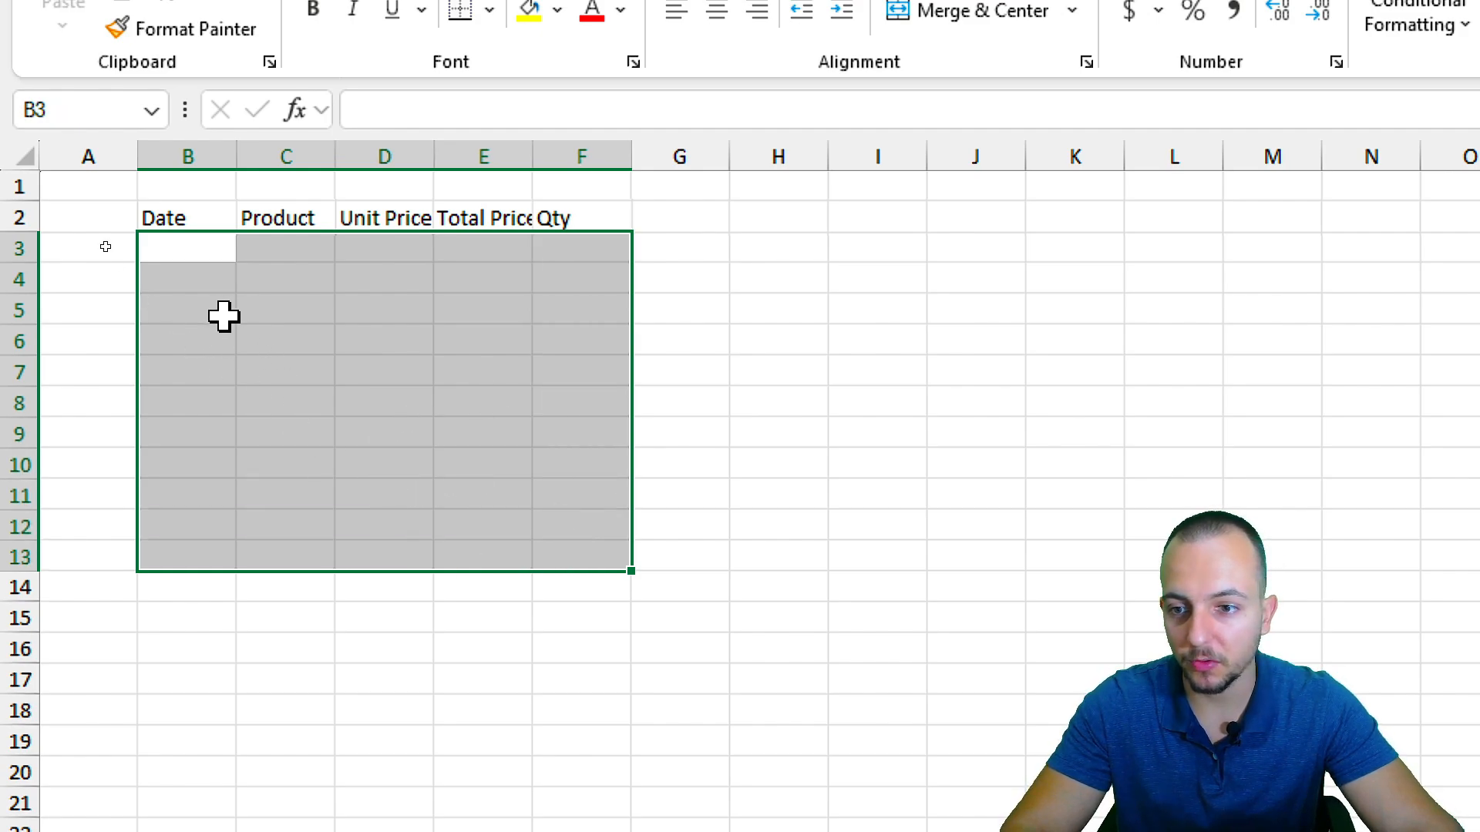
{"action": "left_click_drag", "start_coordinate": [193, 251], "coordinate": [558, 585]}
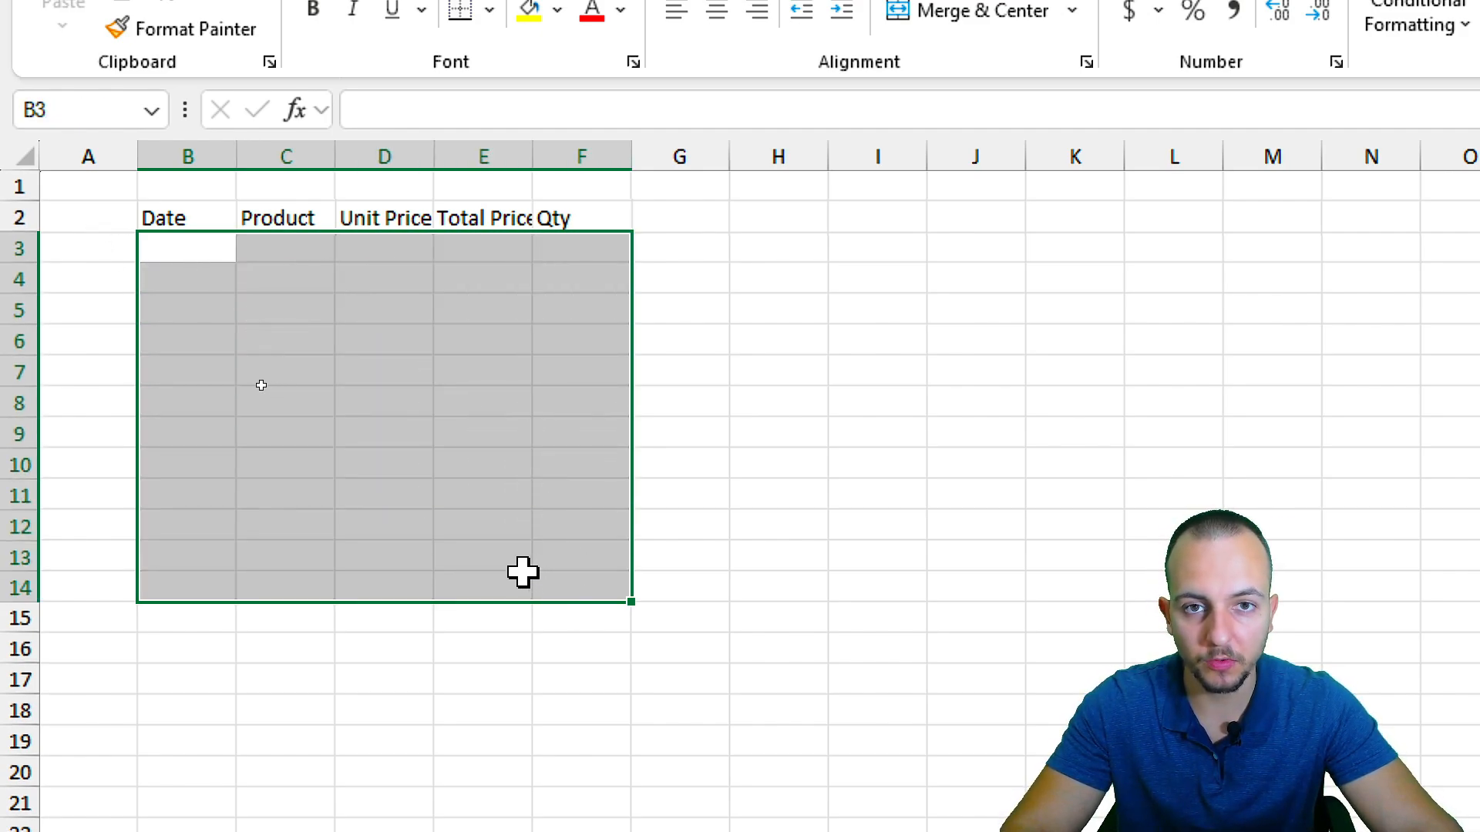
{"action": "left_click_drag", "start_coordinate": [192, 220], "coordinate": [186, 463]}
Step: Enter the dates 01/01/2024 in cell B3 and 01/02/2024 in cell B4, under the Date header
{"action": "left_click", "coordinate": [196, 251]}
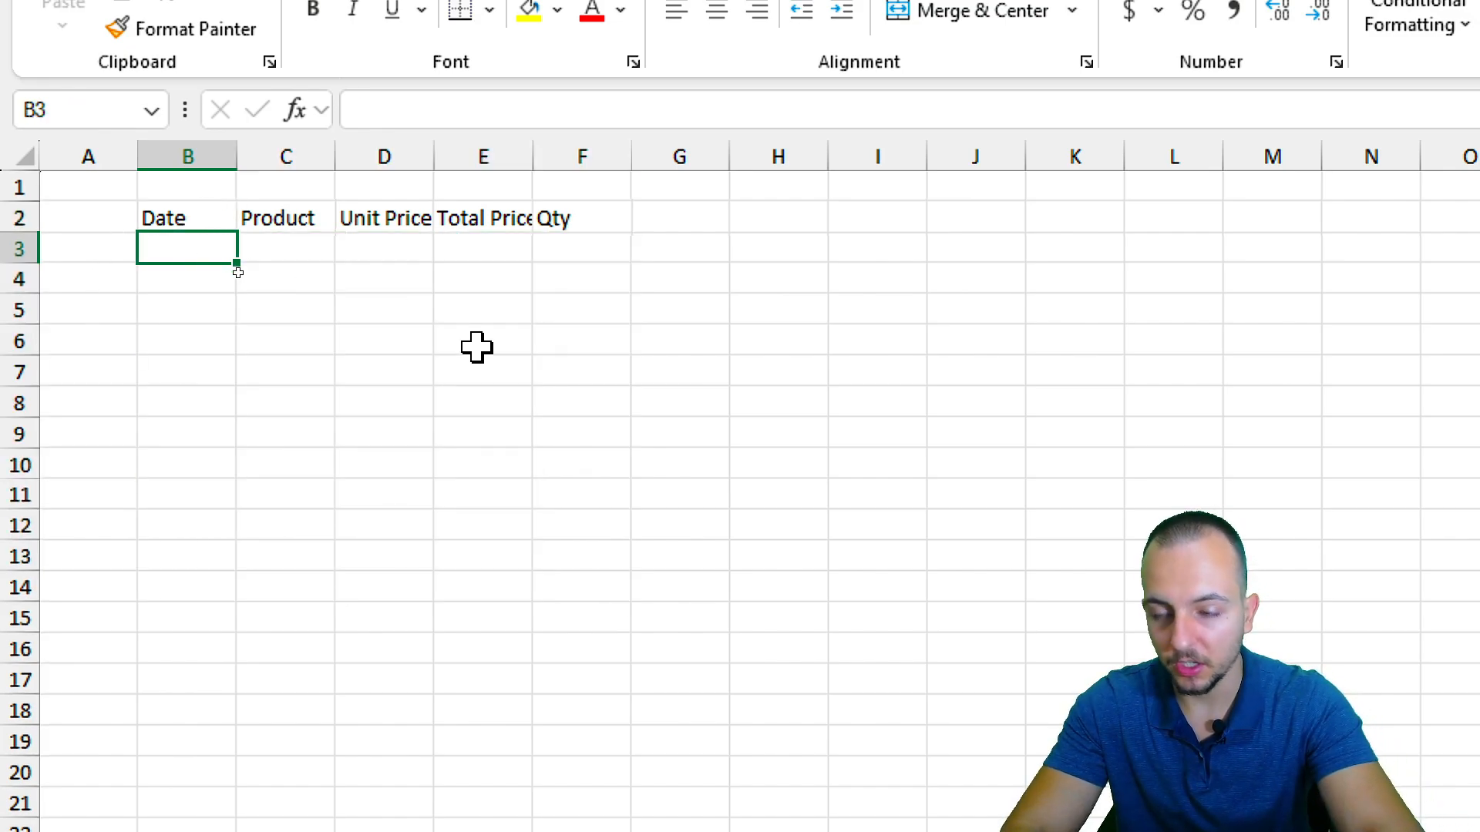
{"action": "type", "text": "01/01"}
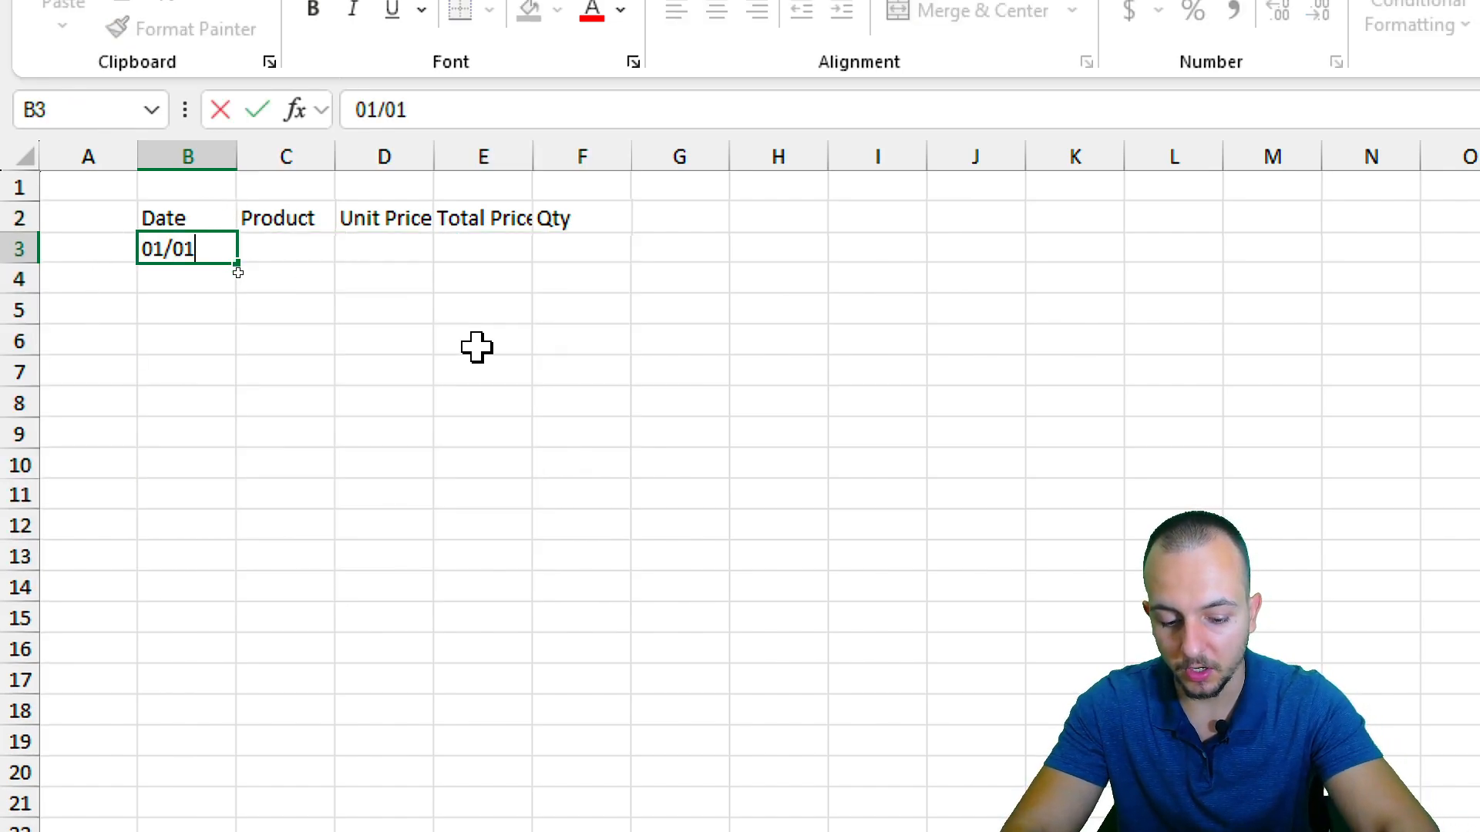
{"action": "type", "text": "/2024"}
{"action": "key", "text": "Return"}
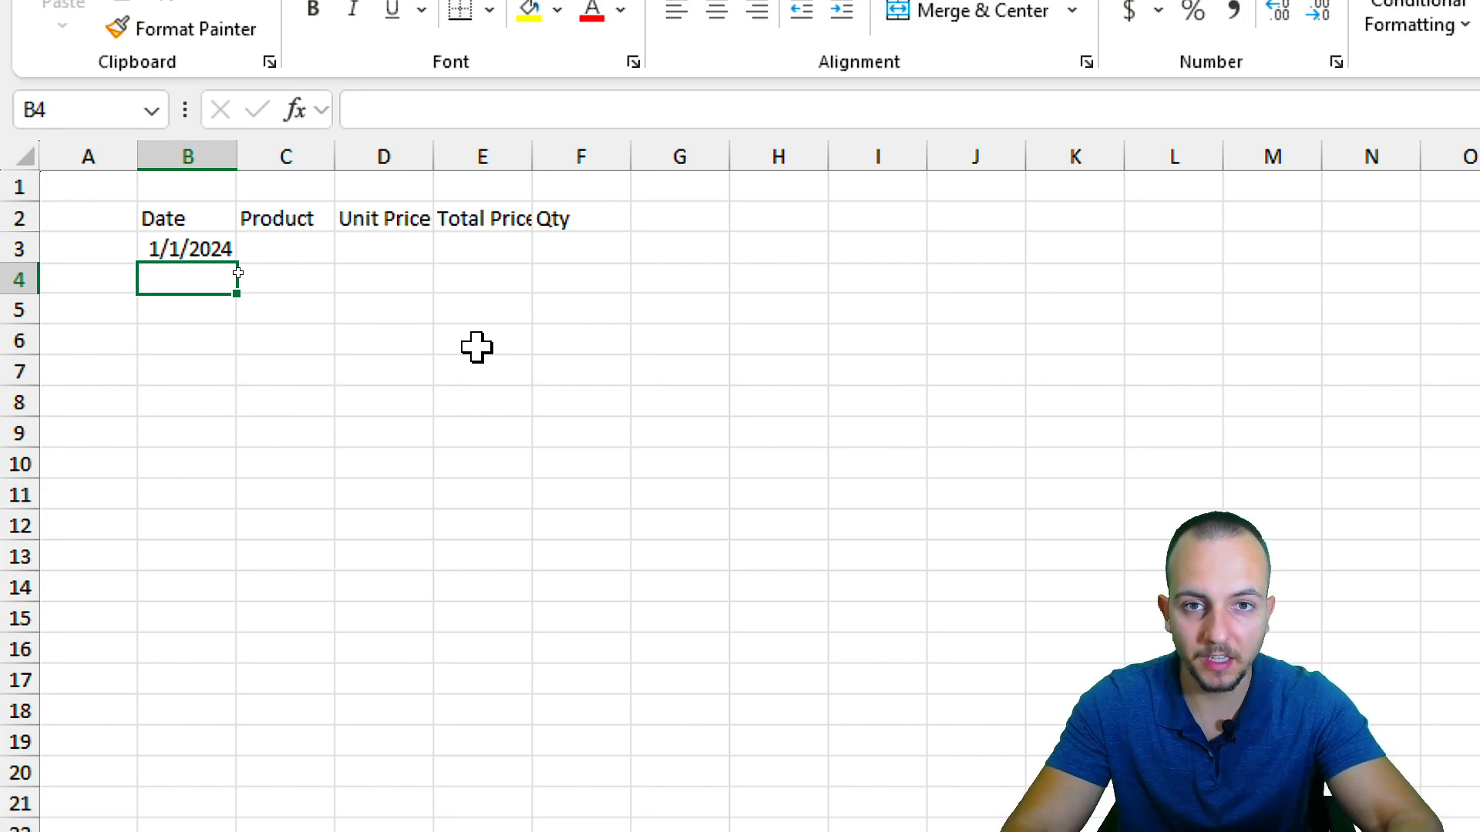
{"action": "type", "text": "02"}
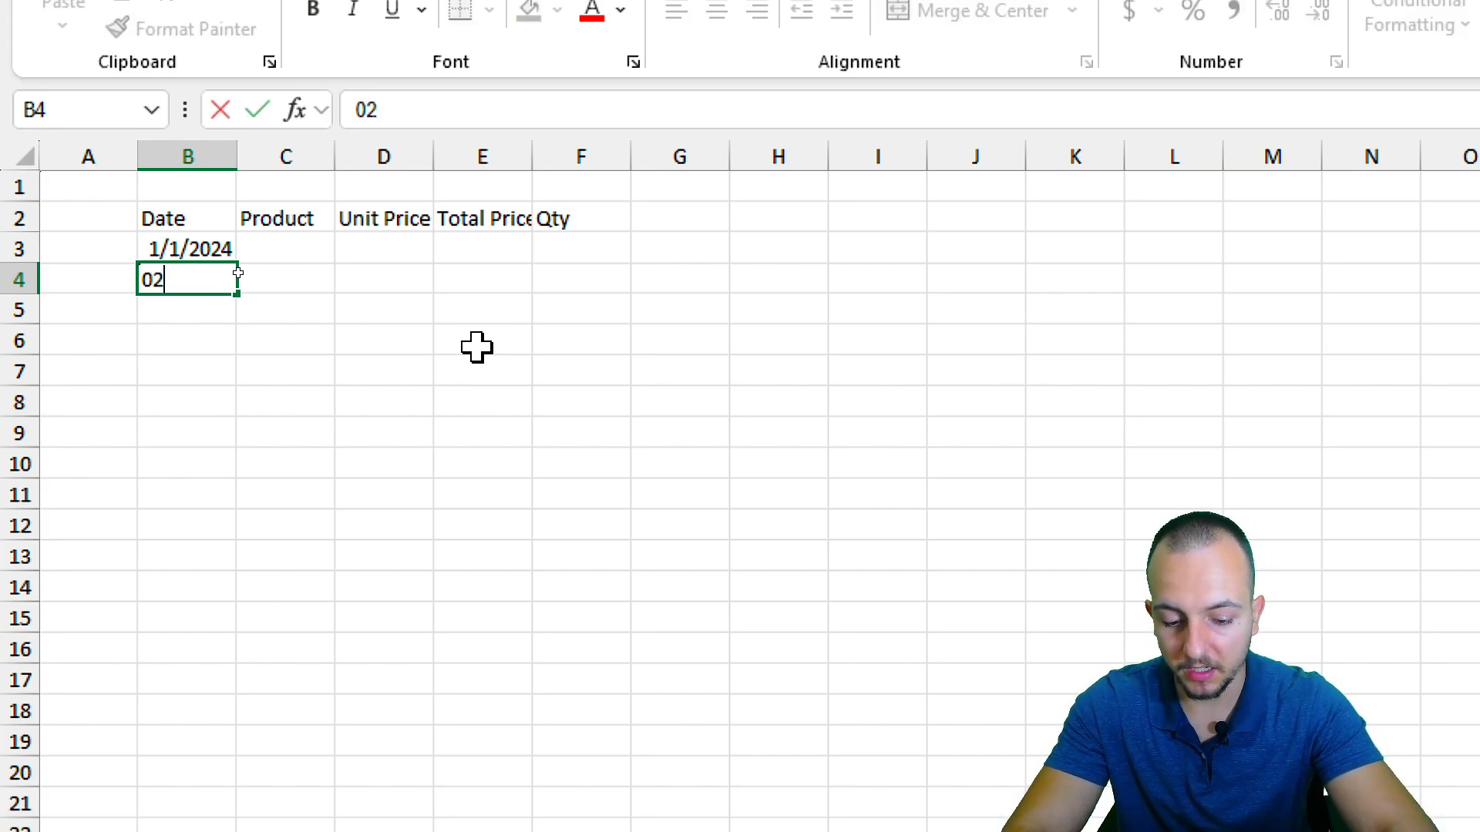
{"action": "key", "text": "BackSpace"}
{"action": "type", "text": "1/02/2024"}
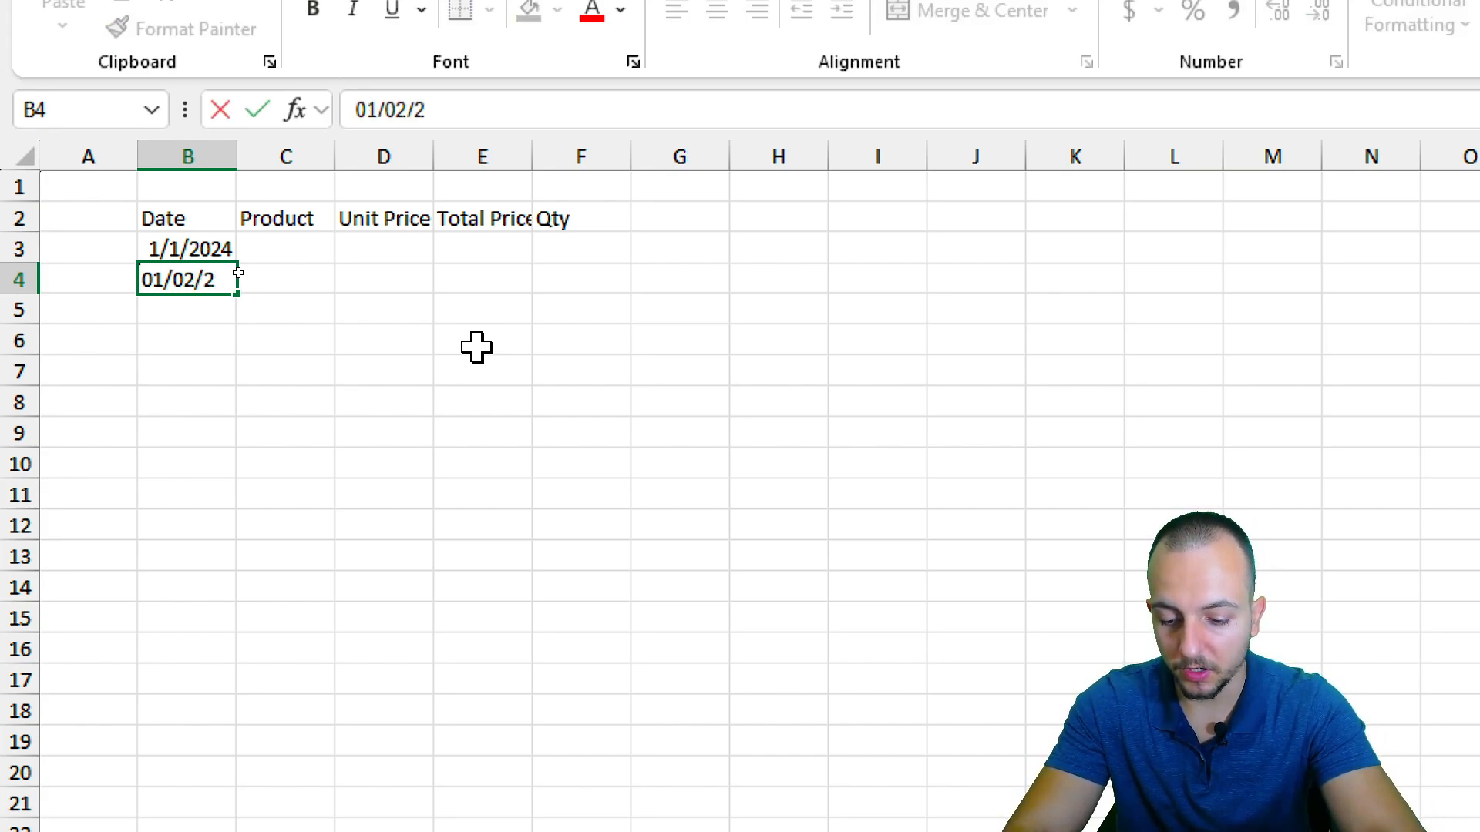
{"action": "key", "text": "Return"}
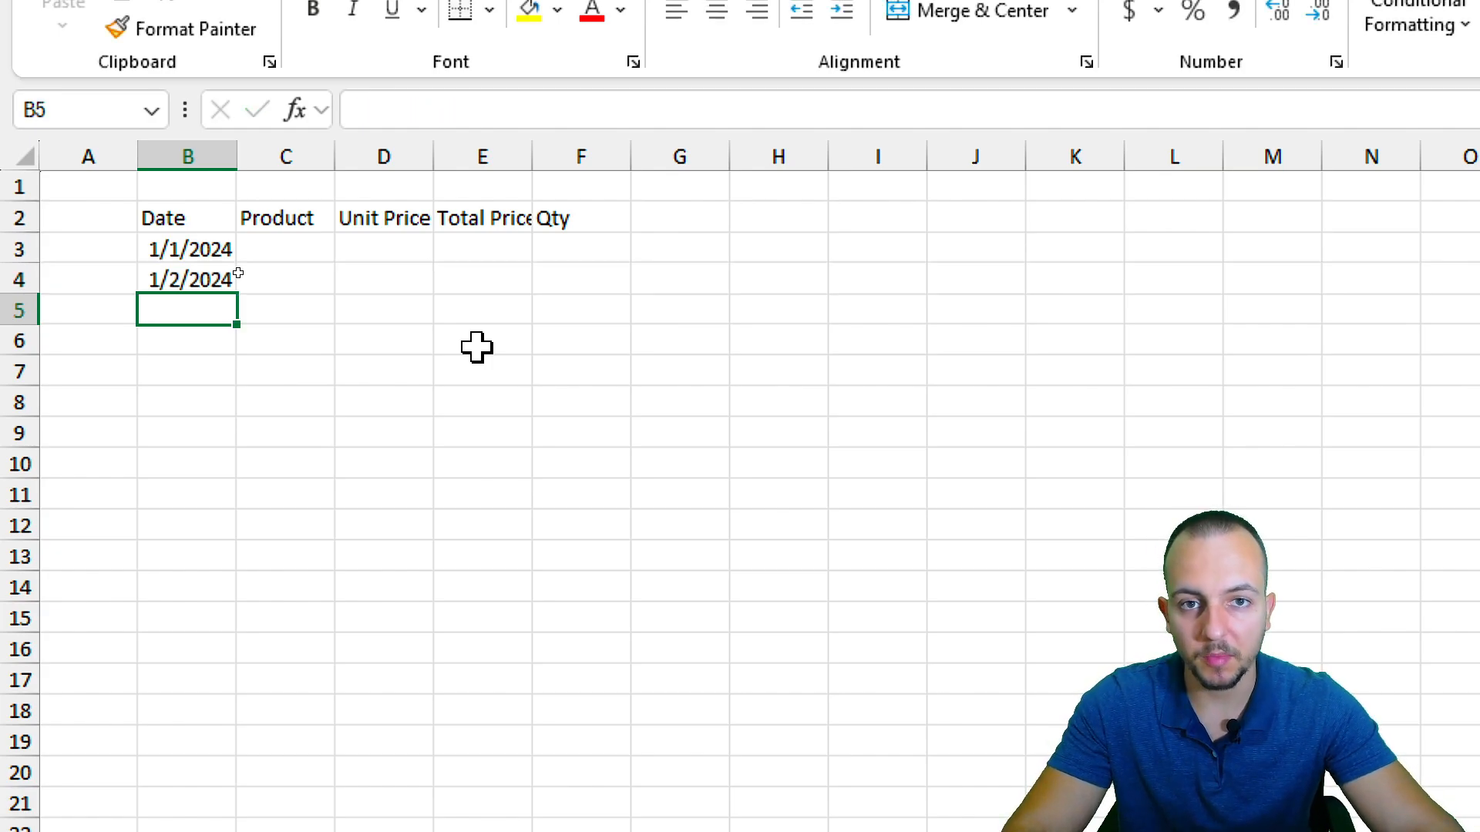
Step: Clear the second date from cell B4 and reselect the first date in B3
{"action": "left_click", "coordinate": [195, 285]}
{"action": "key", "text": "Delete"}
{"action": "key", "text": "Up"}
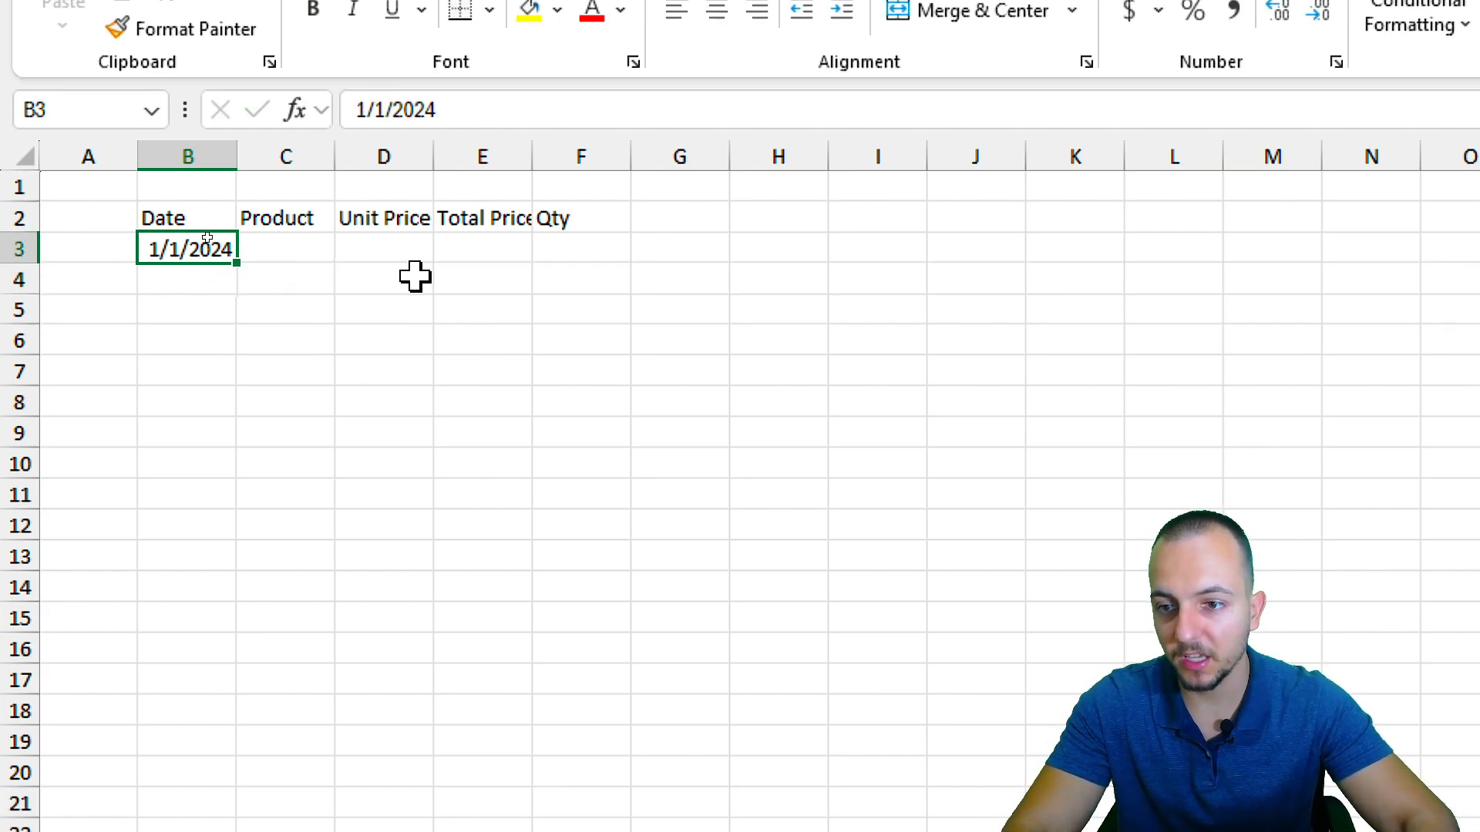
{"action": "key", "text": "ctrl+2"}
{"action": "mouse_move", "coordinate": [263, 250]}
{"action": "left_mouse_down"}
{"action": "mouse_move", "coordinate": [225, 251]}
{"action": "mouse_move", "coordinate": [263, 257]}
{"action": "mouse_move", "coordinate": [339, 406]}
{"action": "left_mouse_up"}
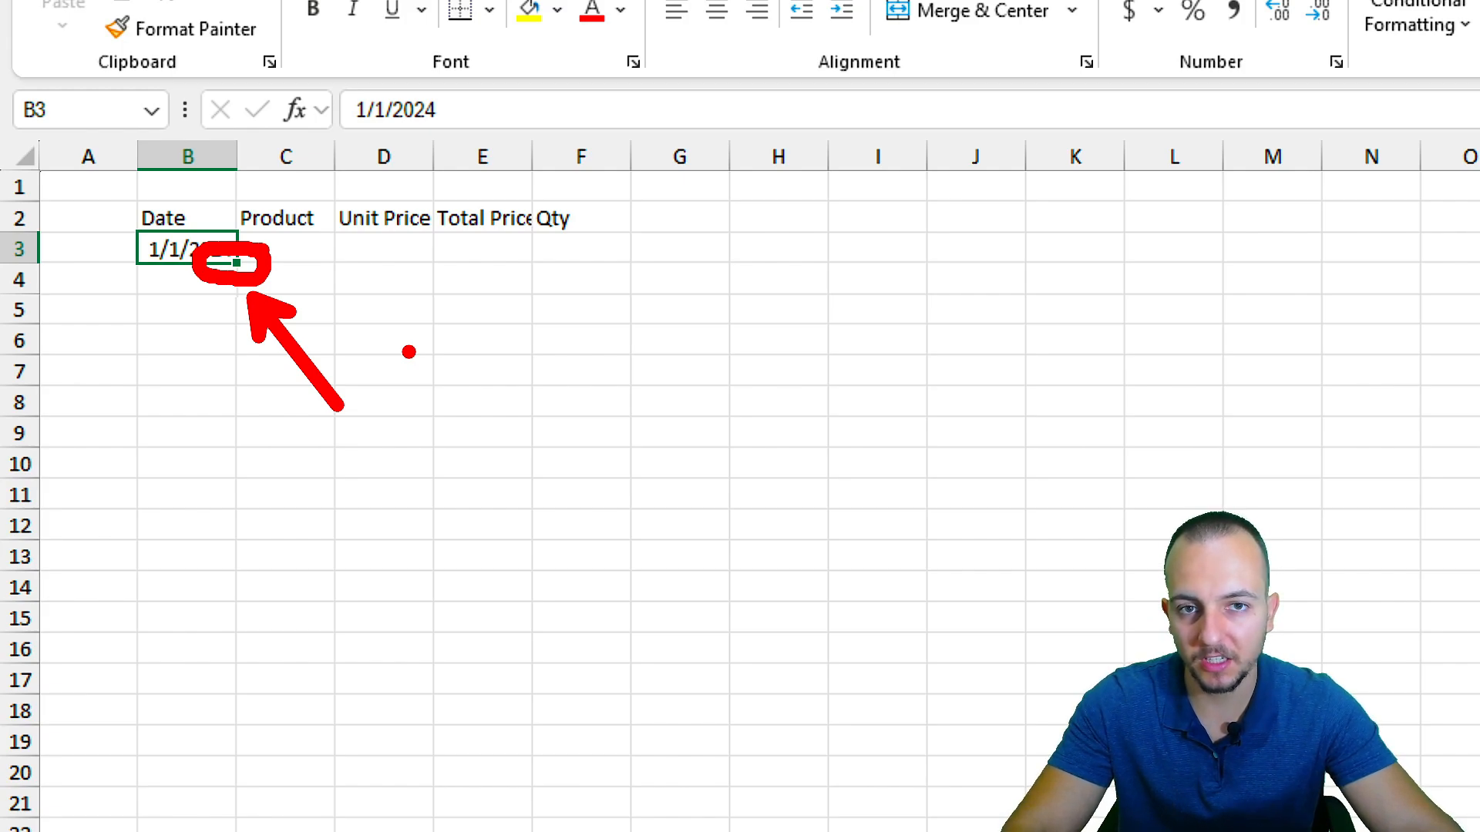
{"action": "key", "text": "ctrl+z"}
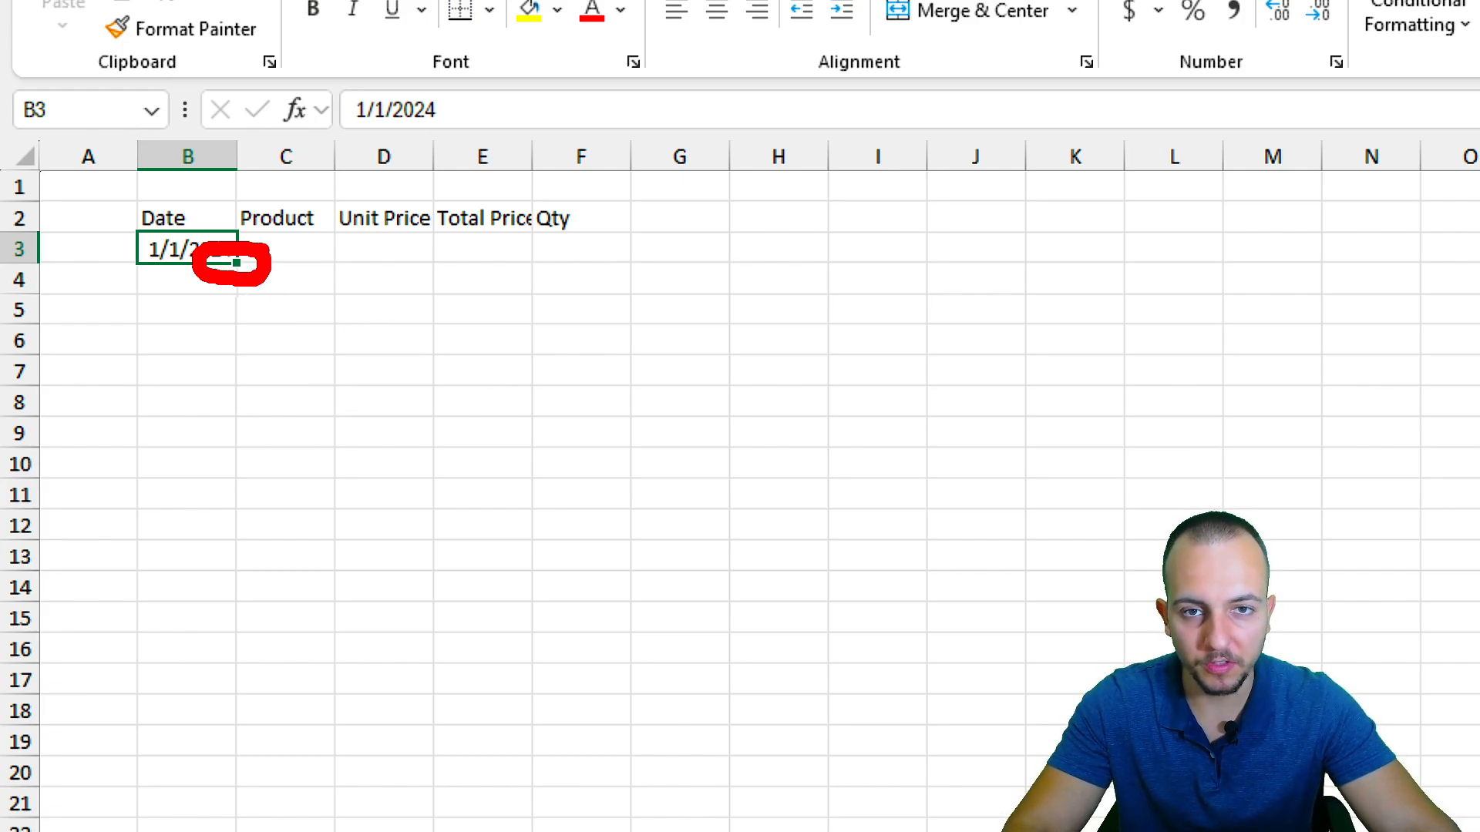
{"action": "left_click_drag", "start_coordinate": [241, 382], "coordinate": [241, 318]}
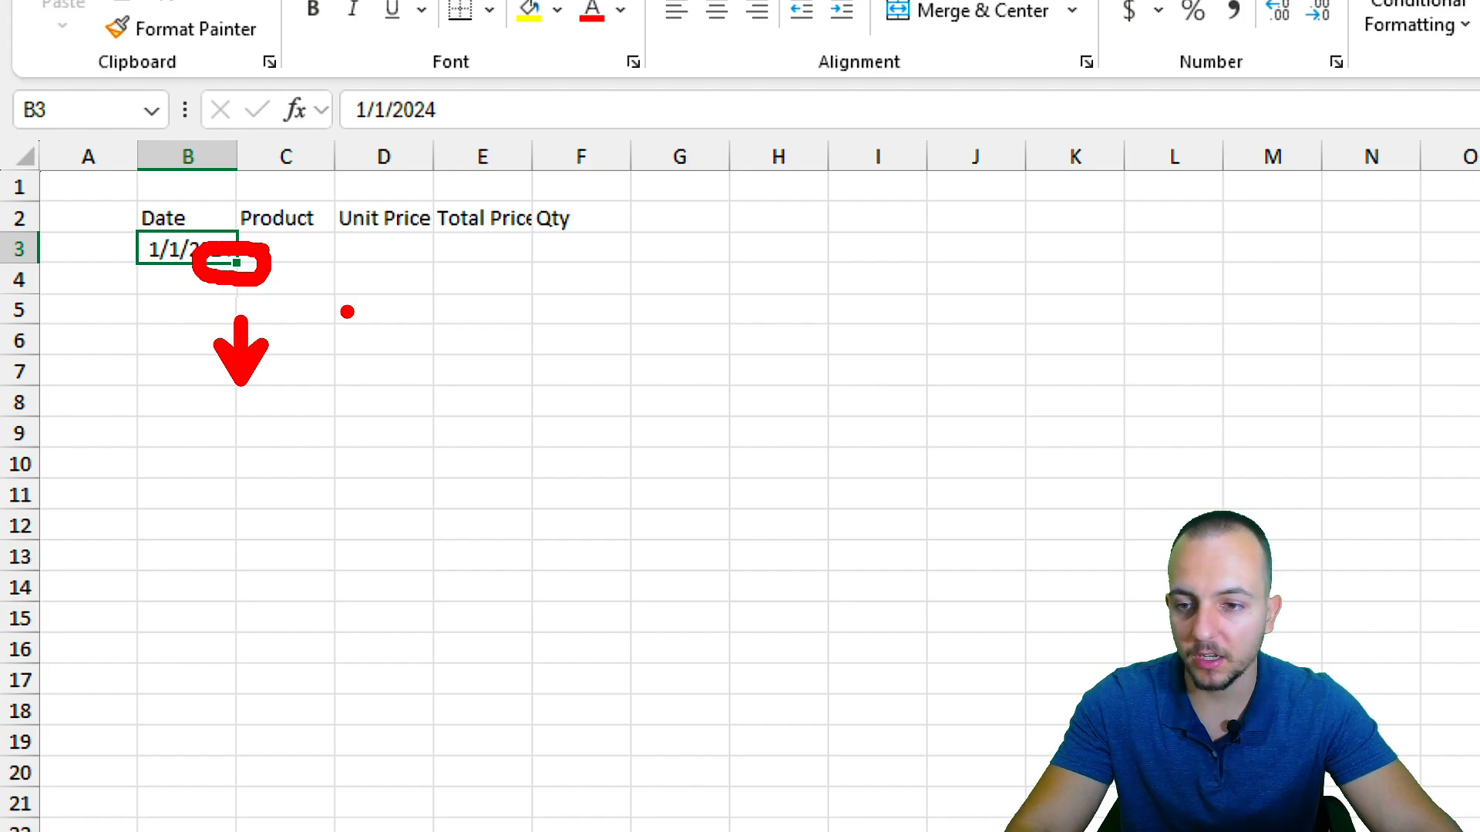
{"action": "key", "text": "Escape"}
Step: Fill the date in B3 down to B15 as a daily series
{"action": "left_click_drag", "start_coordinate": [237, 265], "coordinate": [227, 626]}
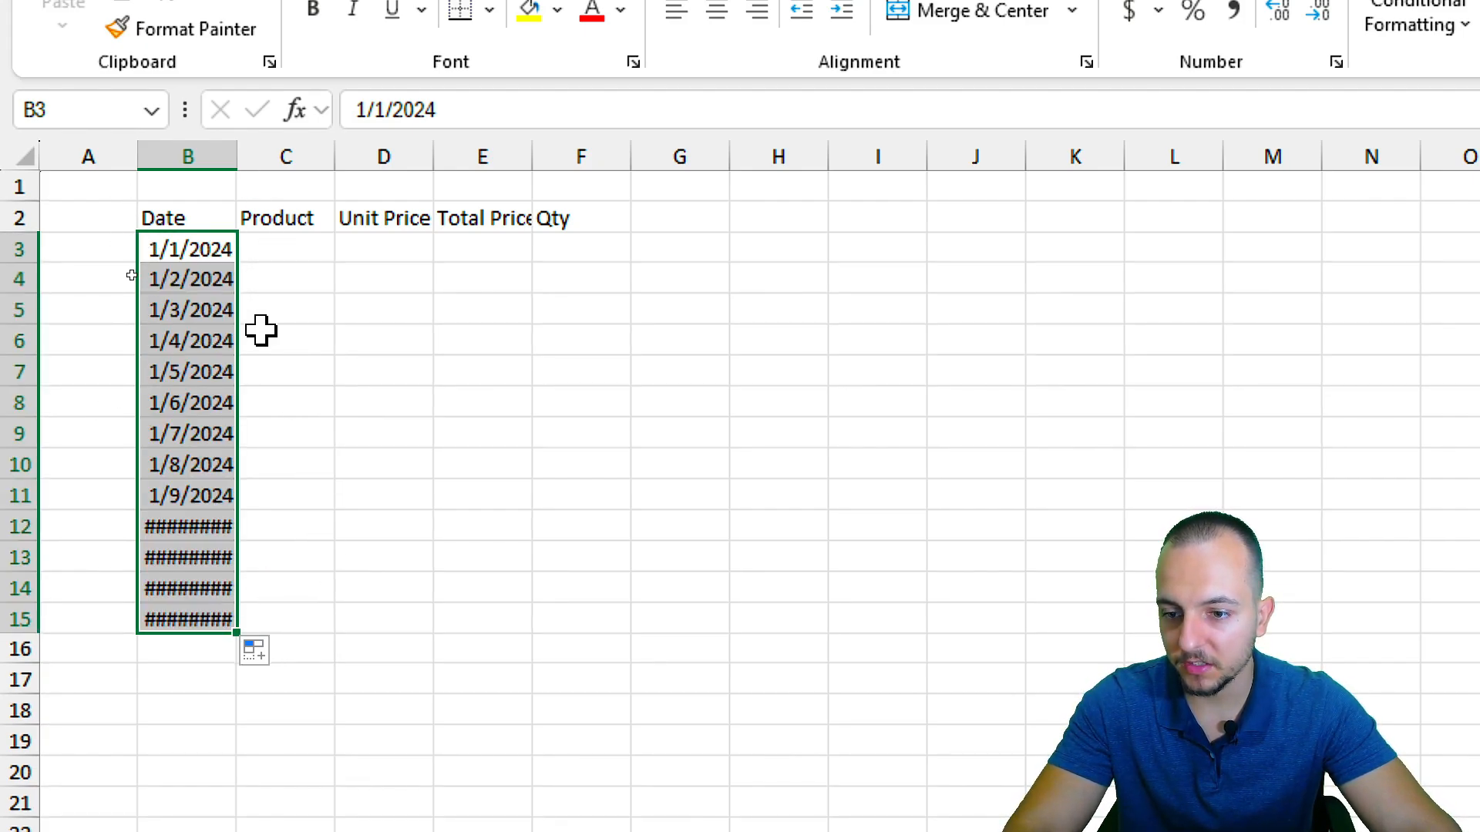
{"action": "key", "text": "ctrl+2"}
{"action": "left_click_drag", "start_coordinate": [255, 247], "coordinate": [441, 189]}
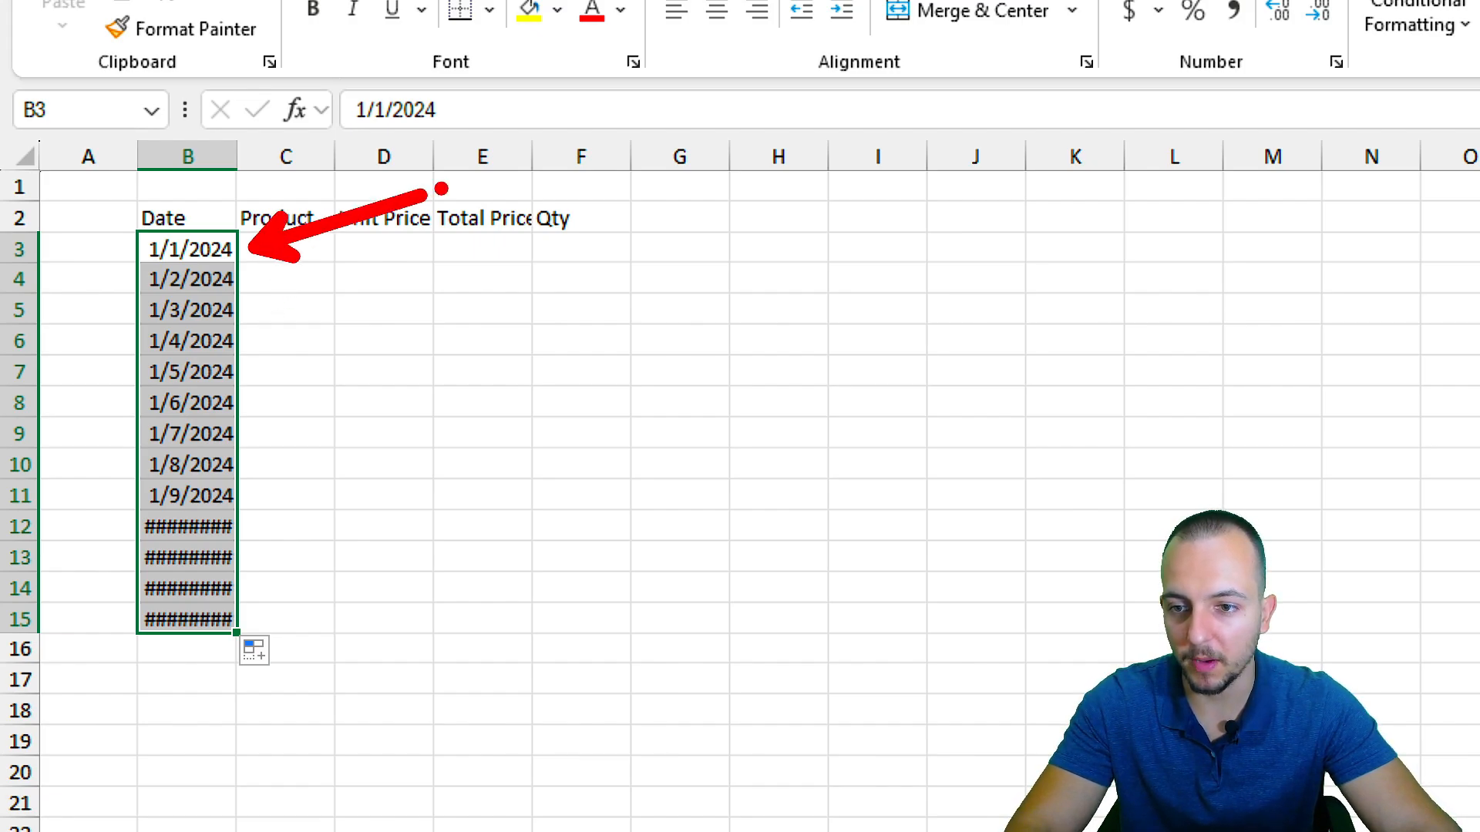
{"action": "key", "text": "e"}
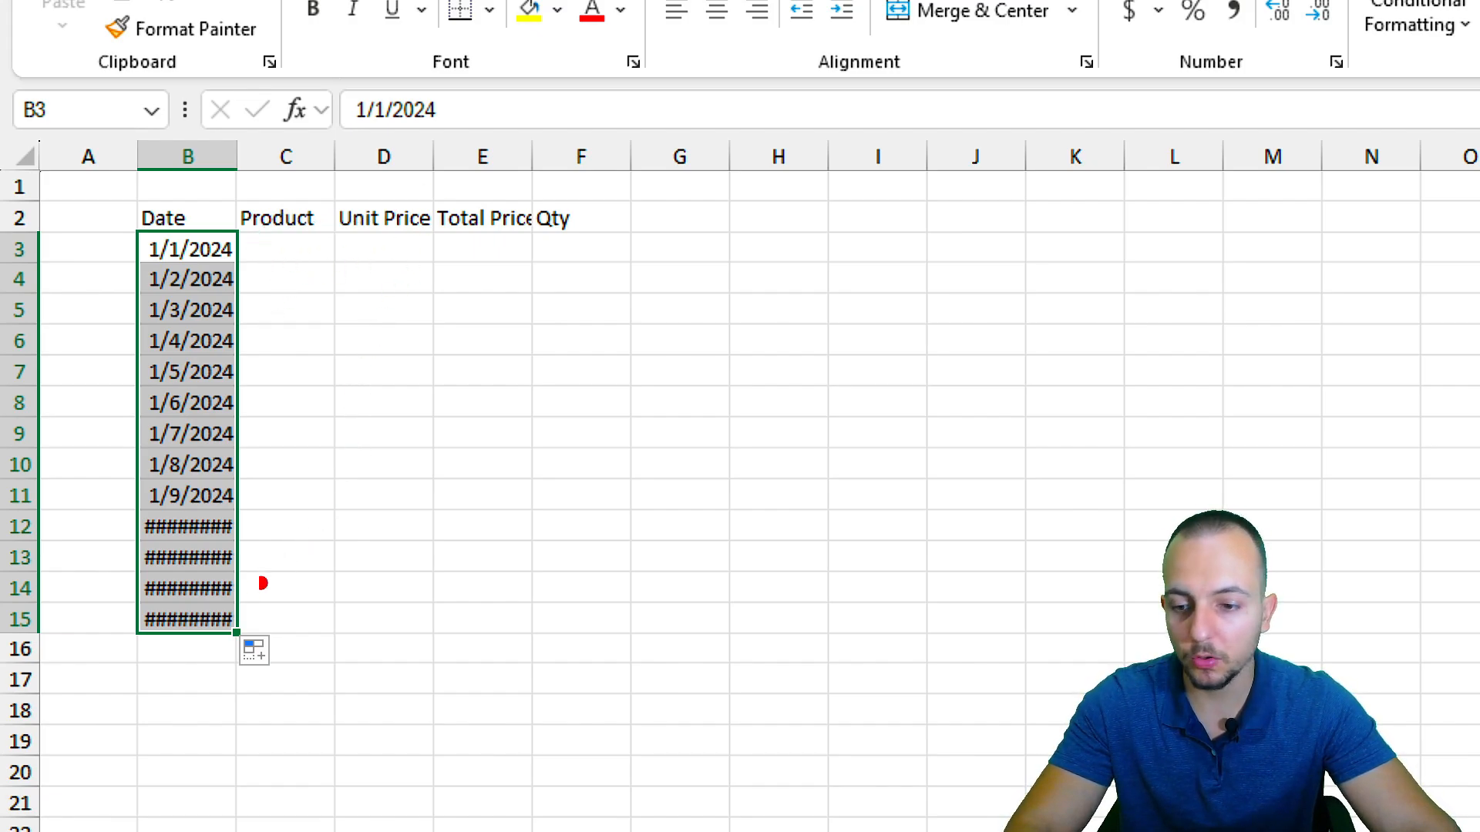
{"action": "left_click_drag", "start_coordinate": [235, 598], "coordinate": [218, 292]}
{"action": "key", "text": "e"}
{"action": "left_click_drag", "start_coordinate": [114, 595], "coordinate": [260, 645]}
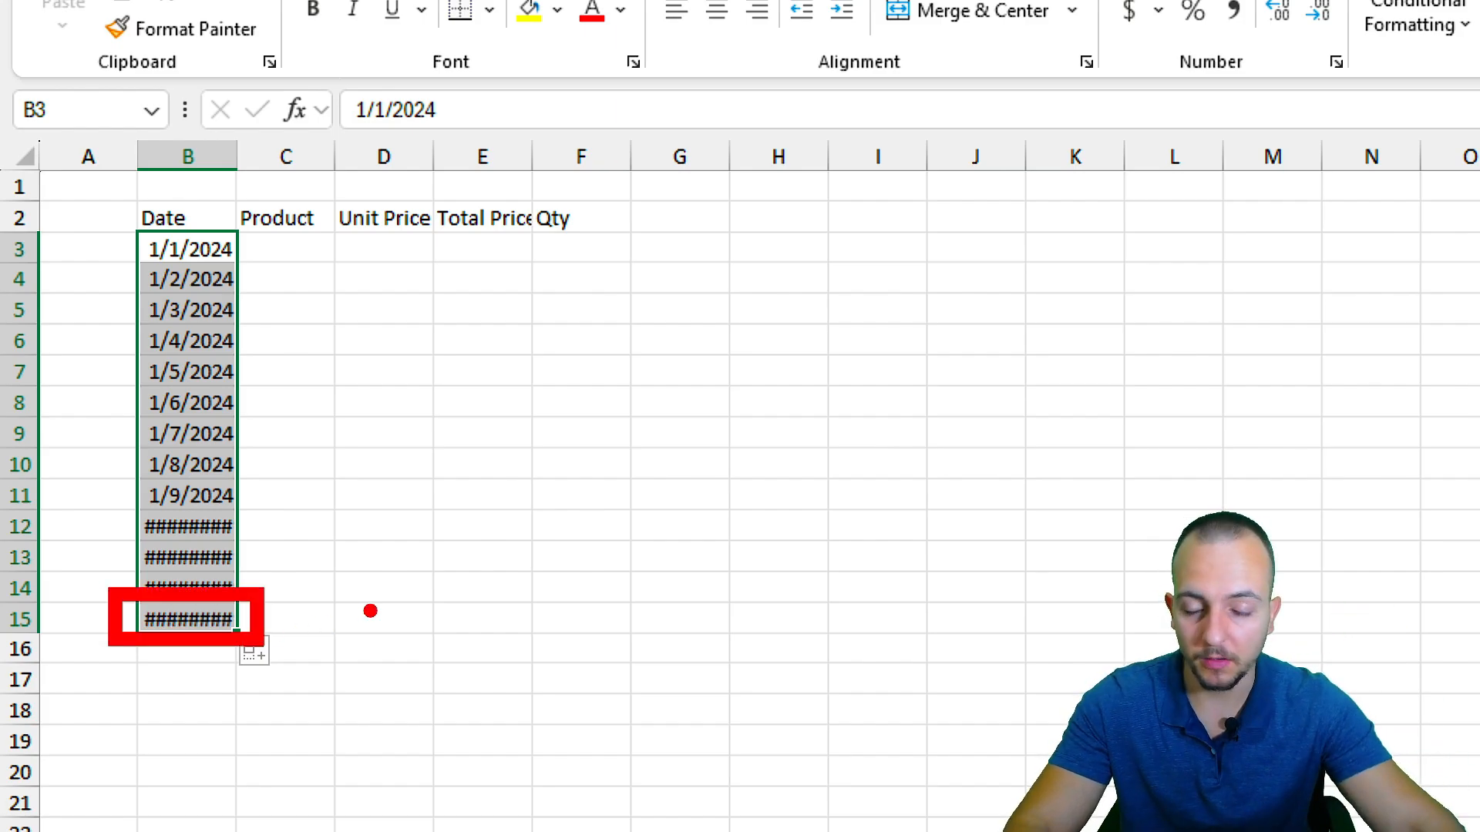
{"action": "key", "text": "e"}
{"action": "left_click_drag", "start_coordinate": [256, 242], "coordinate": [433, 274]}
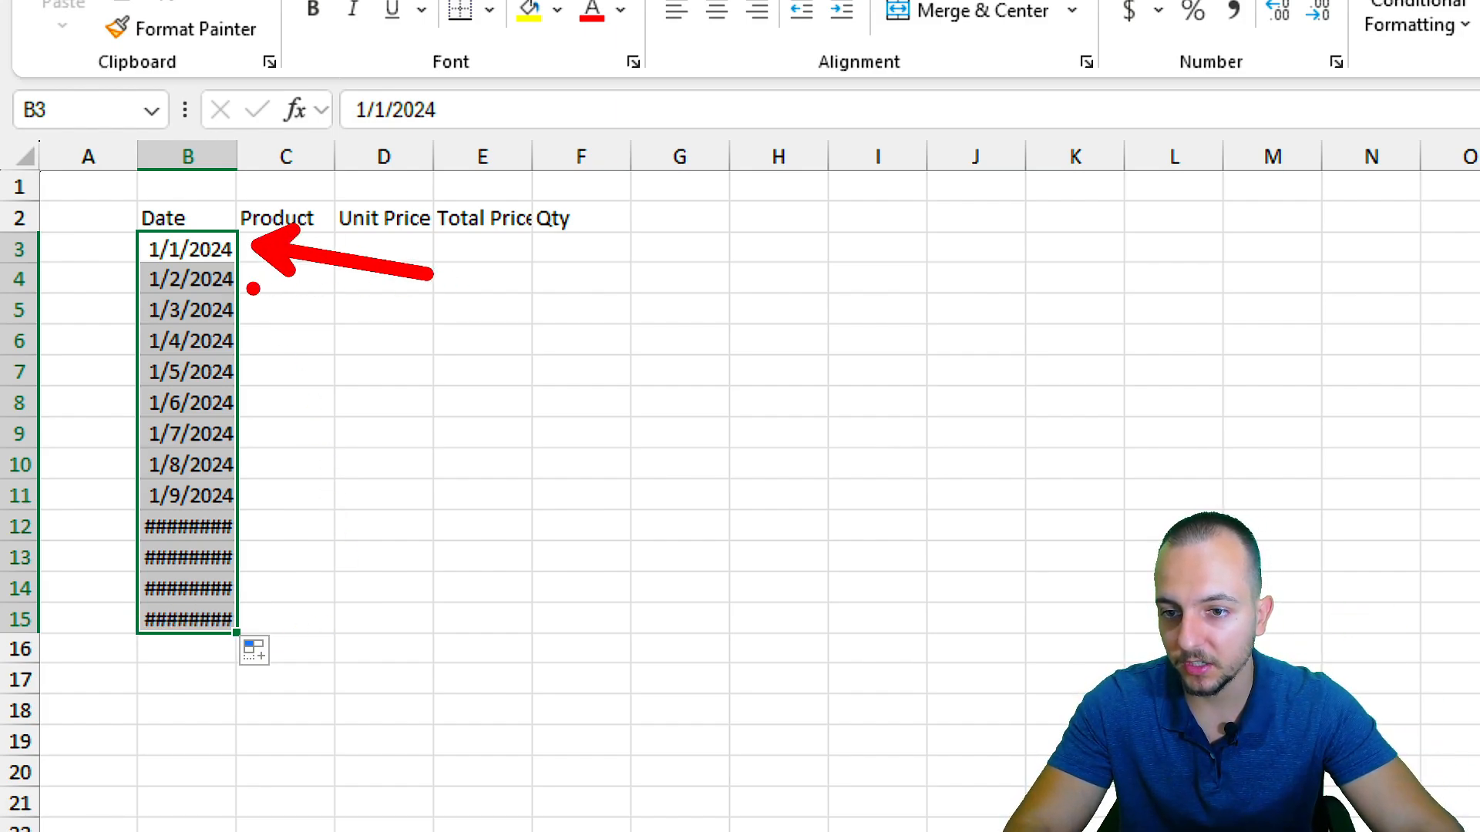
{"action": "left_click_drag", "start_coordinate": [253, 289], "coordinate": [383, 331]}
{"action": "left_click_drag", "start_coordinate": [248, 320], "coordinate": [376, 407]}
{"action": "key", "text": "ctrl+z"}
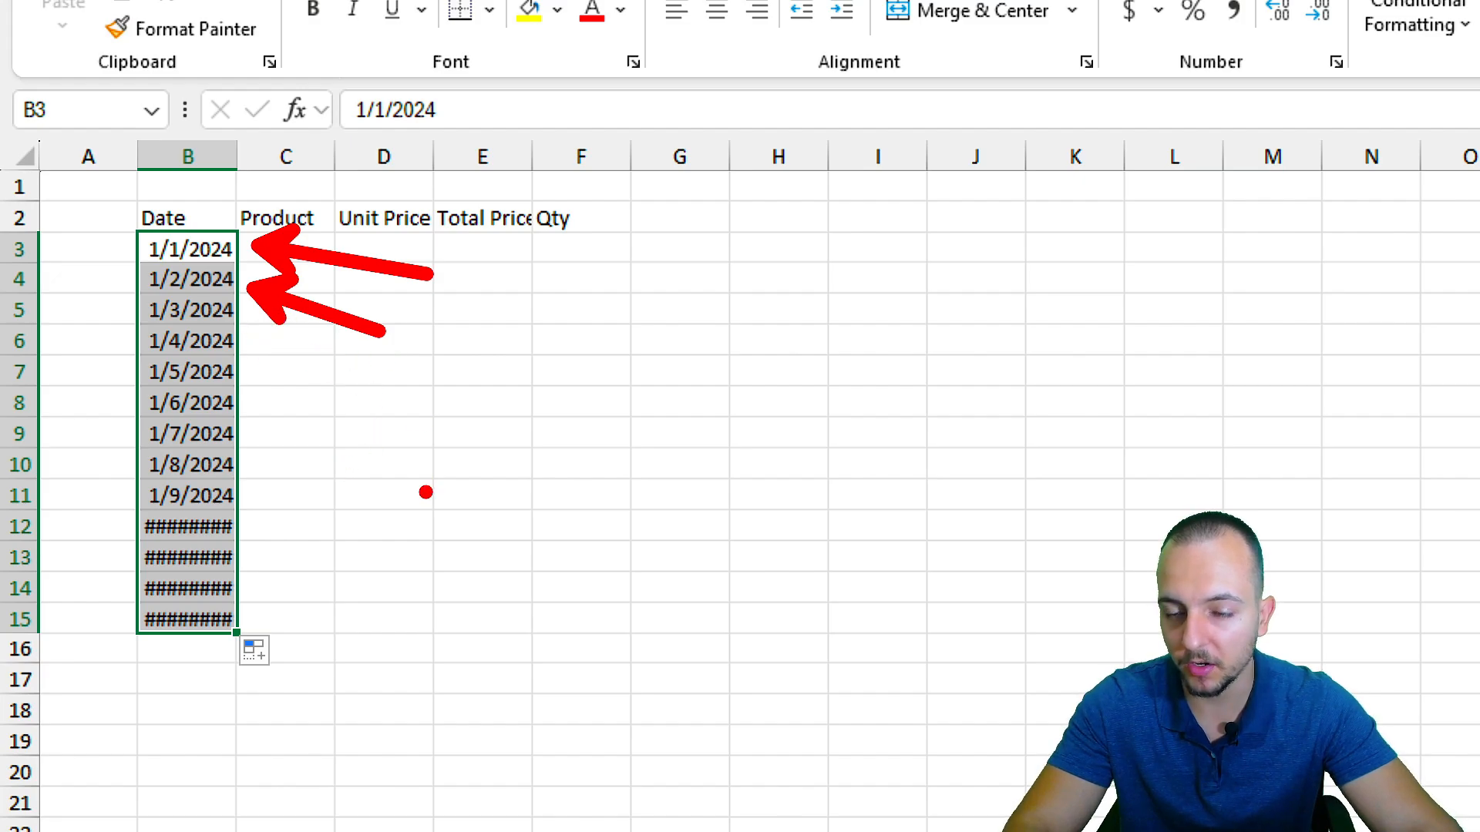
{"action": "key", "text": "ctrl+z"}
{"action": "key", "text": "ctrl+z"}
{"action": "left_click_drag", "start_coordinate": [257, 575], "coordinate": [439, 457]}
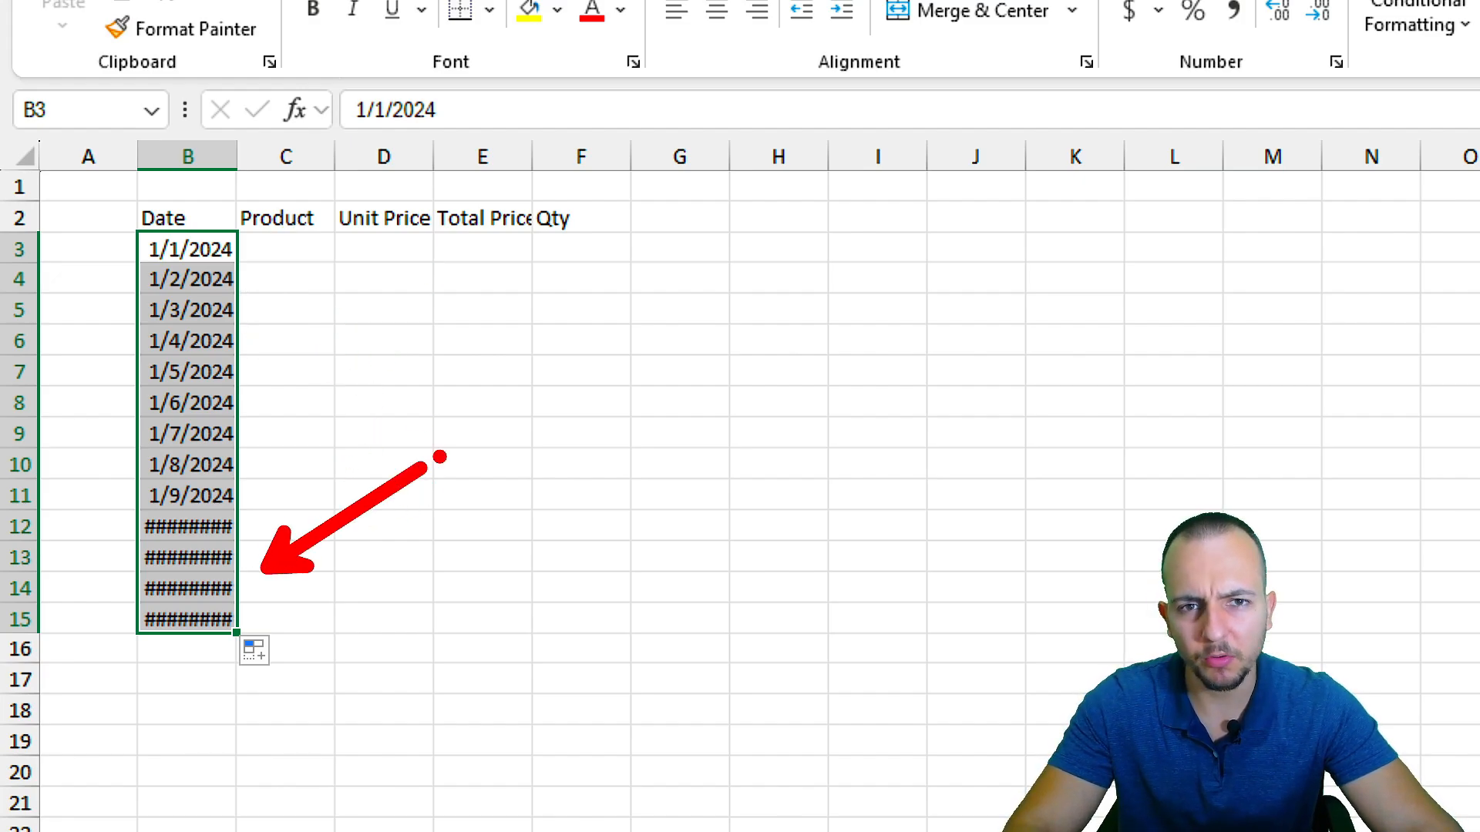
{"action": "key", "text": "Escape"}
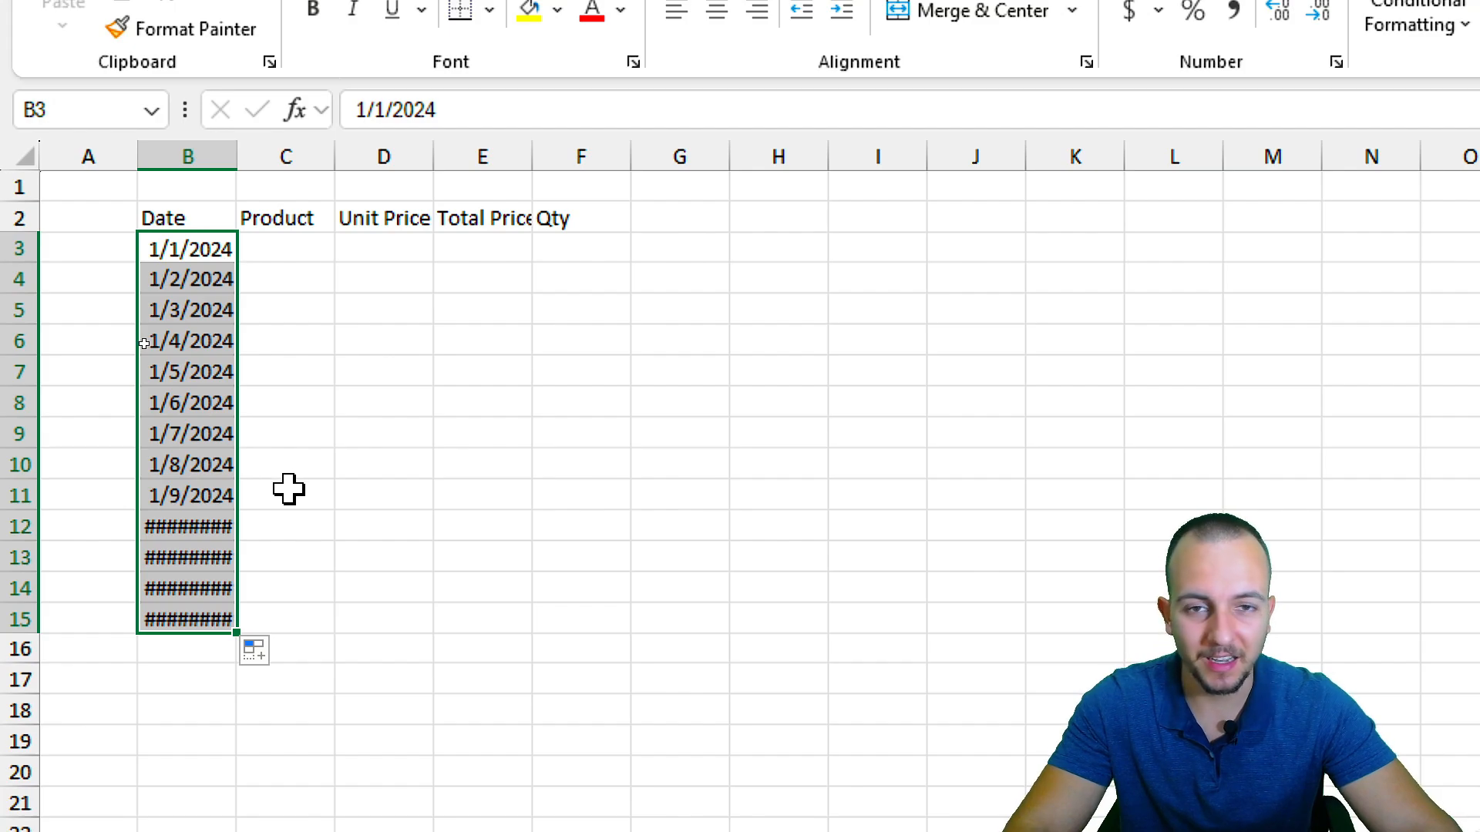
{"action": "key", "text": "ctrl+2"}
{"action": "left_click_drag", "start_coordinate": [268, 522], "coordinate": [423, 400]}
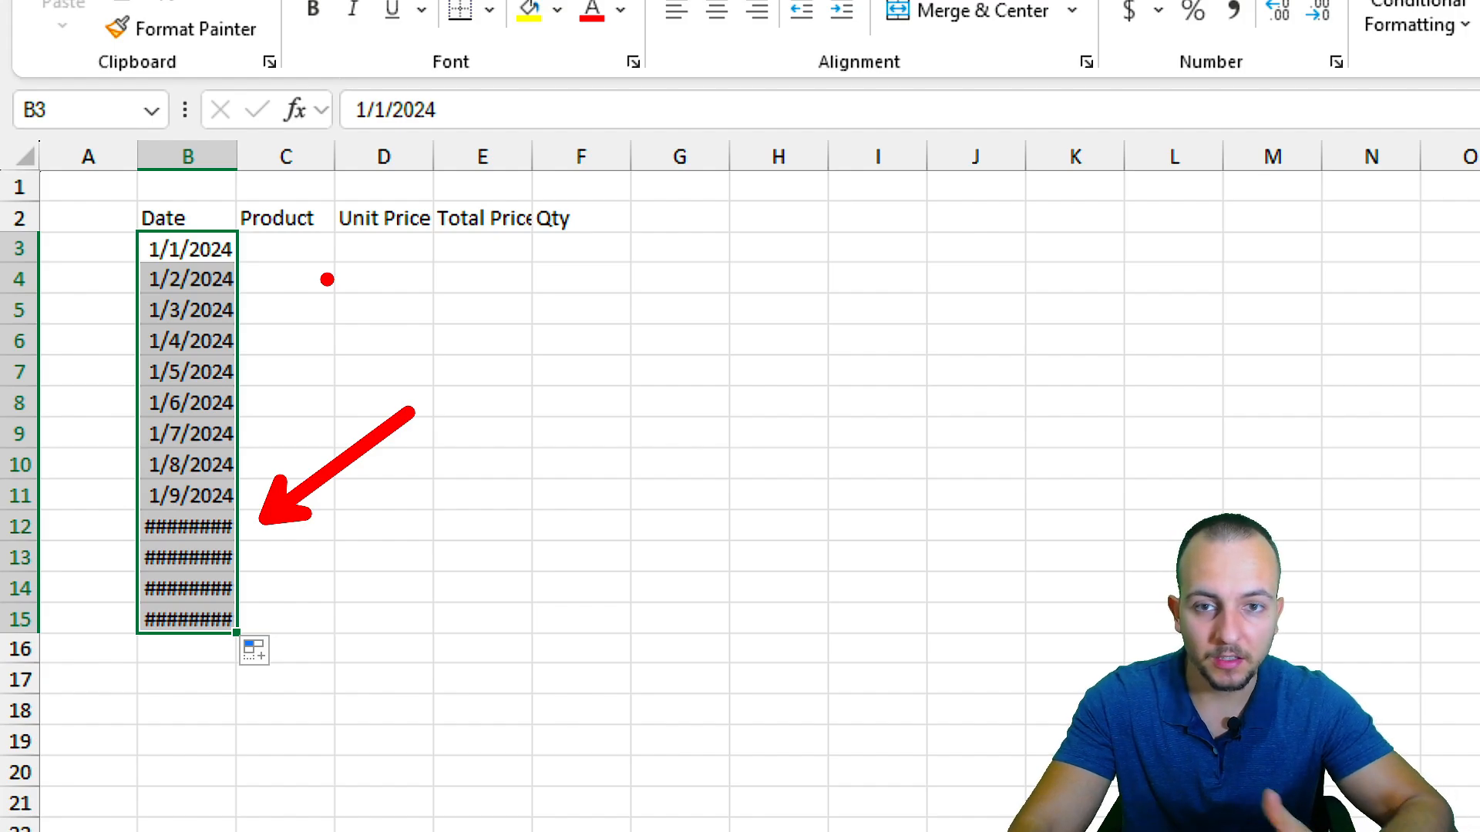
{"action": "key", "text": "e"}
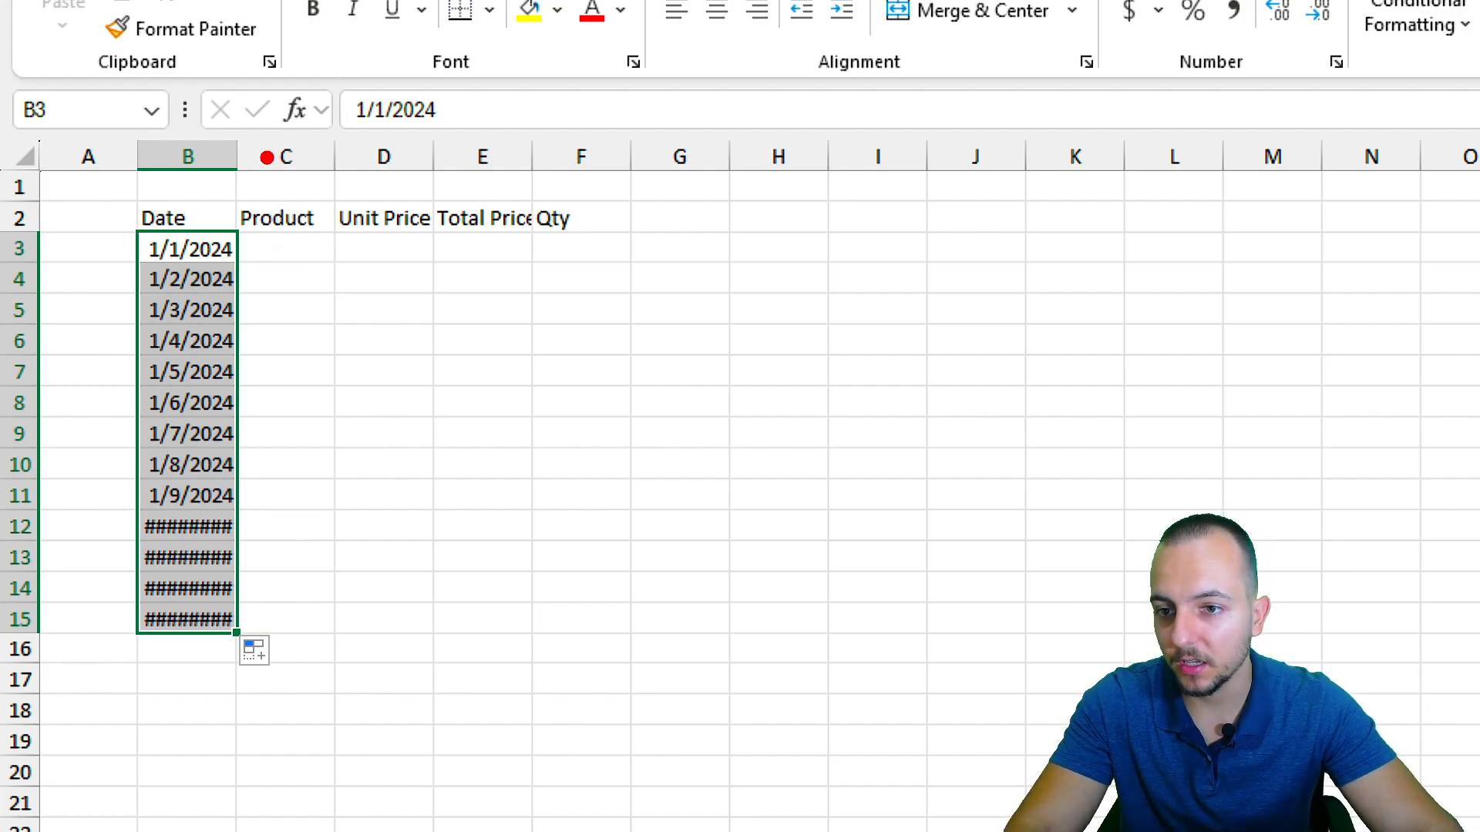
Step: Widen column B enough to show the full dates
{"action": "mouse_move", "coordinate": [253, 125]}
{"action": "left_mouse_down"}
{"action": "mouse_move", "coordinate": [226, 123]}
{"action": "mouse_move", "coordinate": [270, 158]}
{"action": "left_mouse_up"}
{"action": "mouse_move", "coordinate": [343, 202]}
{"action": "left_mouse_down"}
{"action": "mouse_move", "coordinate": [212, 202]}
{"action": "mouse_move", "coordinate": [233, 155]}
{"action": "mouse_move", "coordinate": [282, 154]}
{"action": "left_mouse_up"}
{"action": "key", "text": "Escape"}
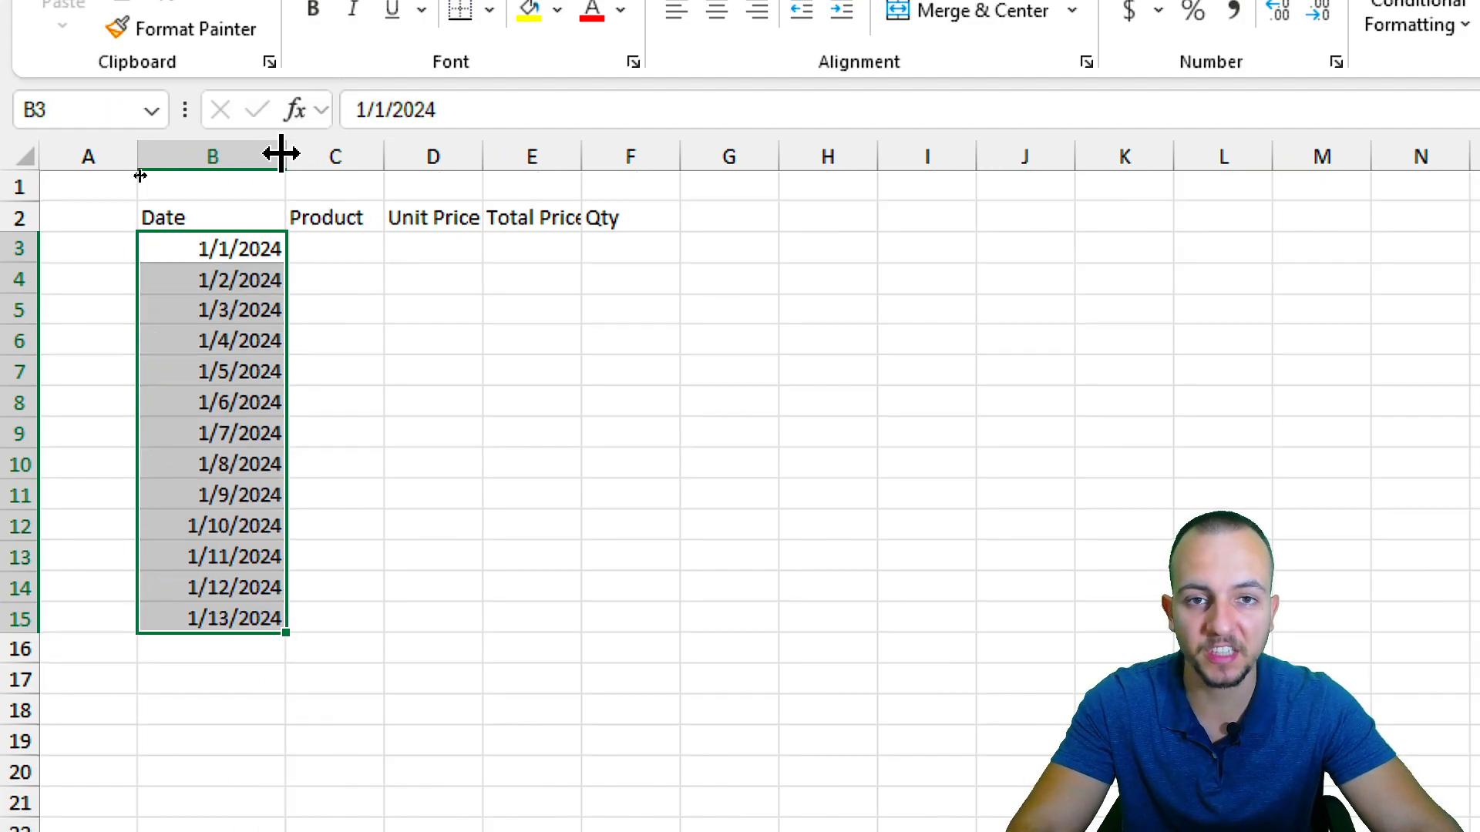
Step: Fill B3 down to B15 again and switch the fill option to Copy Cells, repeating 1/1/2024 in every row
{"action": "left_click", "coordinate": [191, 218]}
{"action": "left_click_drag", "start_coordinate": [227, 261], "coordinate": [225, 431]}
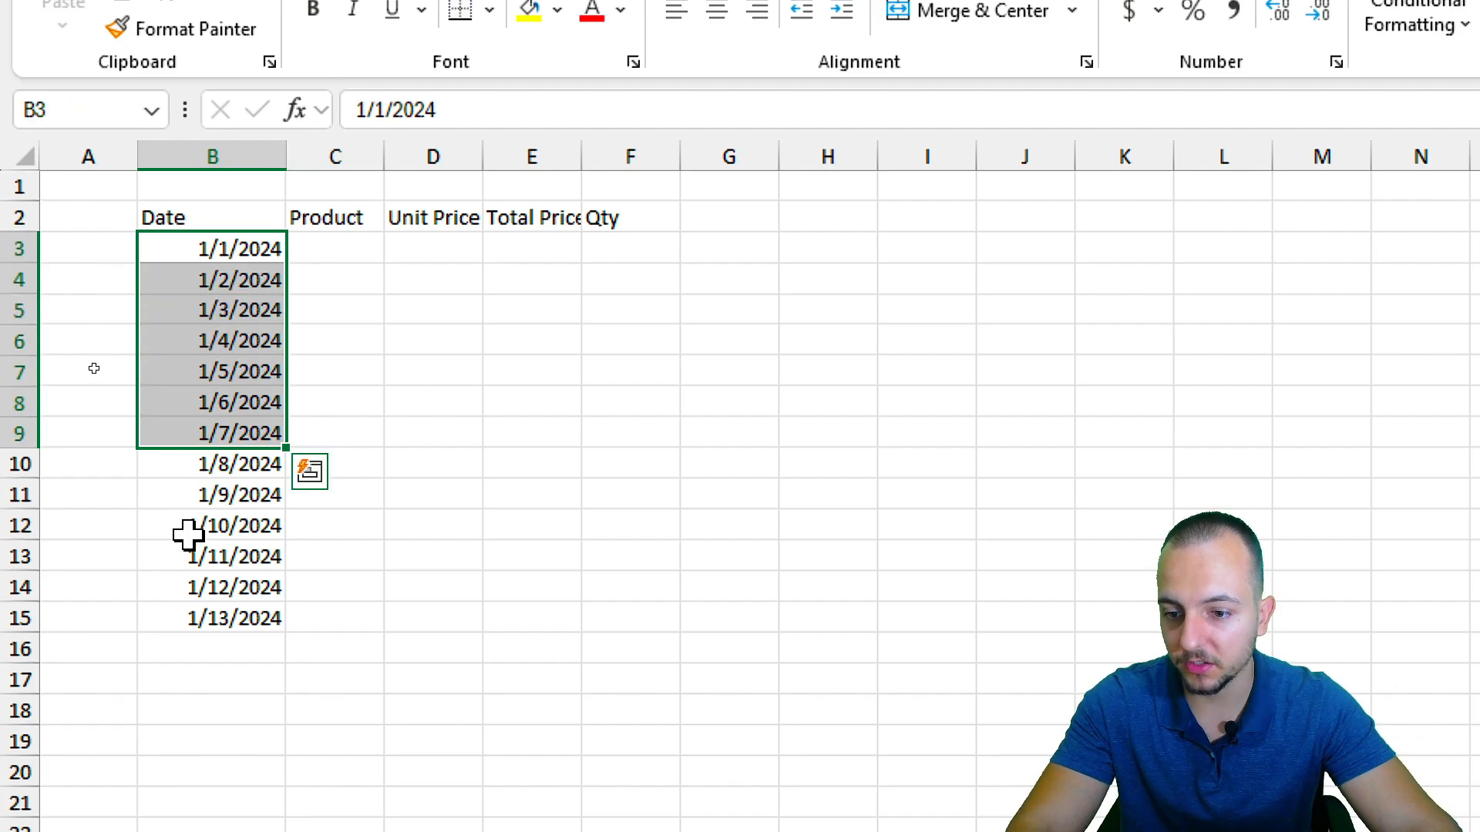
{"action": "left_click", "coordinate": [245, 258]}
{"action": "left_click_drag", "start_coordinate": [285, 270], "coordinate": [239, 636]}
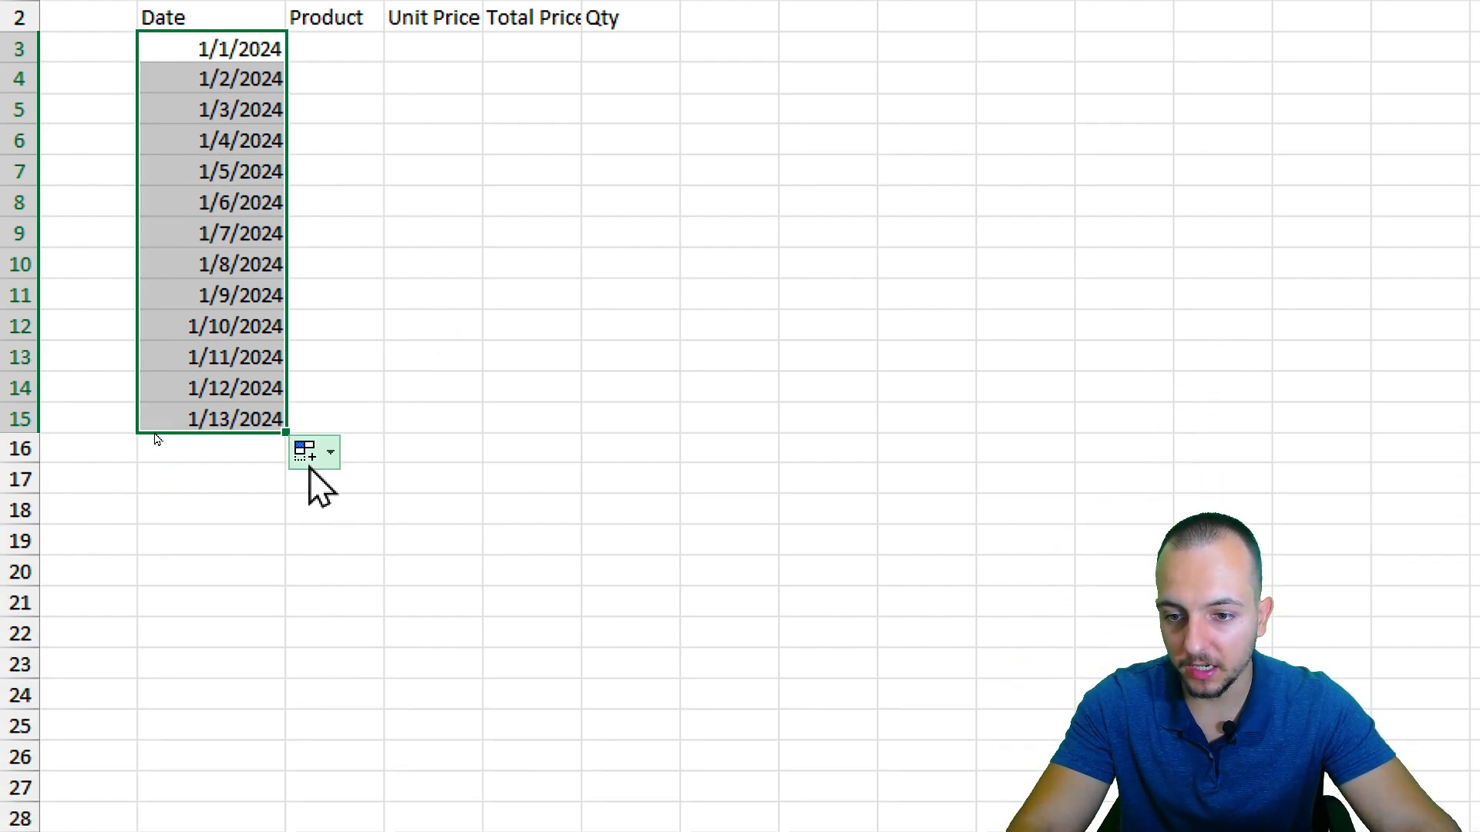
{"action": "left_click", "coordinate": [313, 453]}
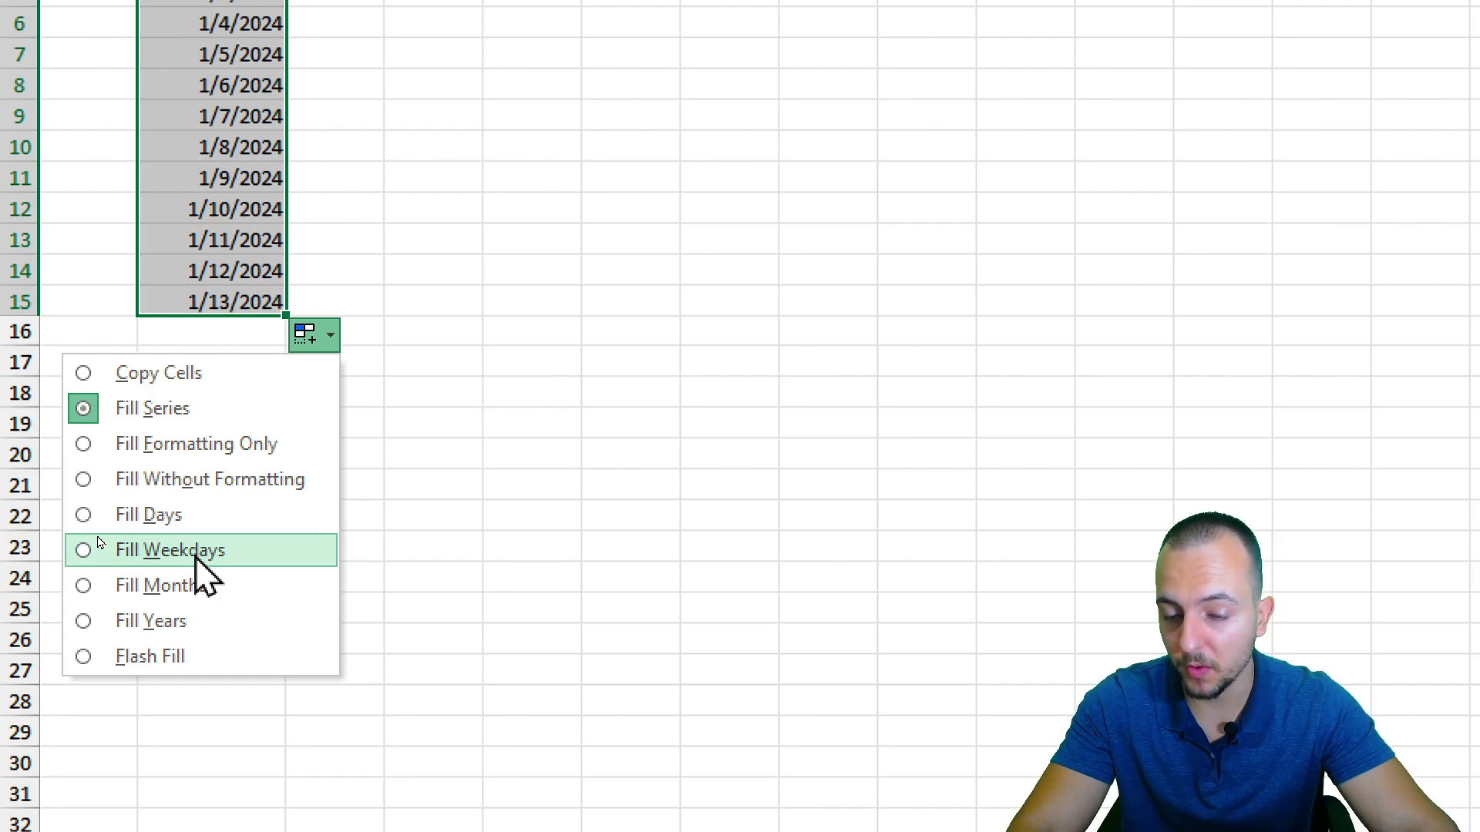
{"action": "left_click", "coordinate": [169, 375]}
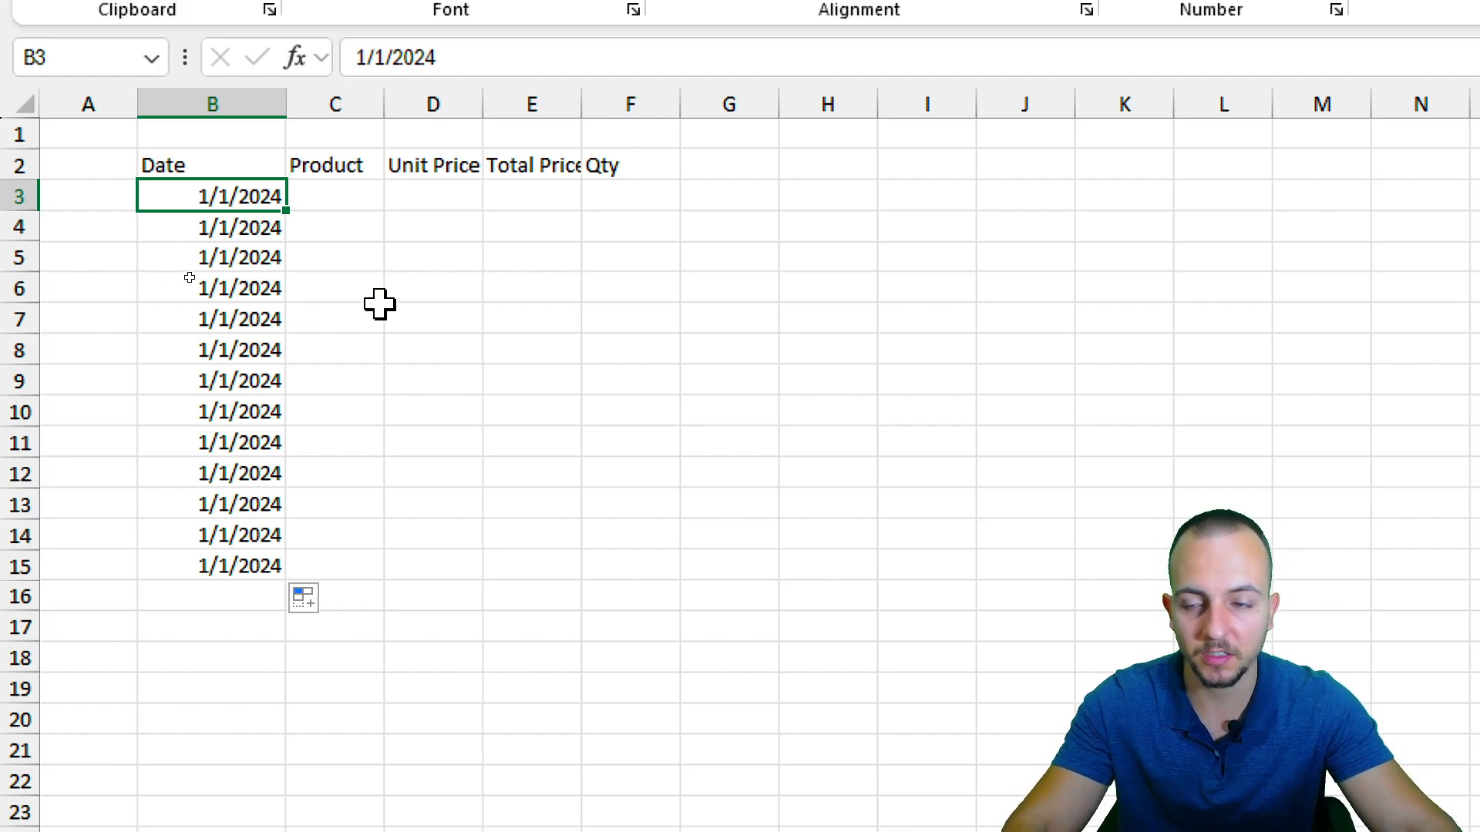
Step: Enter "Item 001" in cell C3 and "Item 002" in cell C4 under the Product header
{"action": "left_click", "coordinate": [336, 196]}
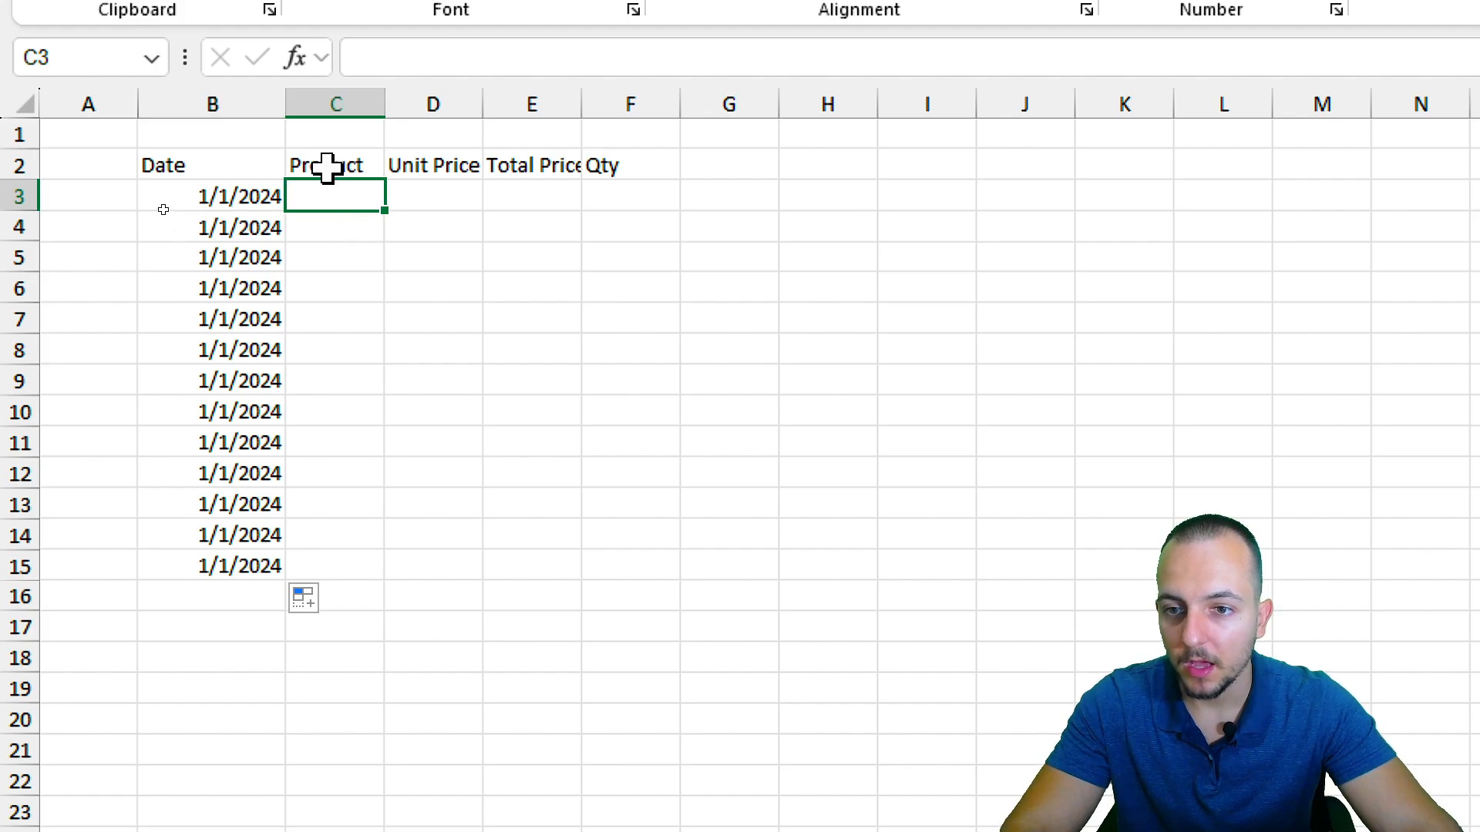
{"action": "left_click_drag", "start_coordinate": [327, 165], "coordinate": [352, 535]}
{"action": "left_click", "coordinate": [349, 198]}
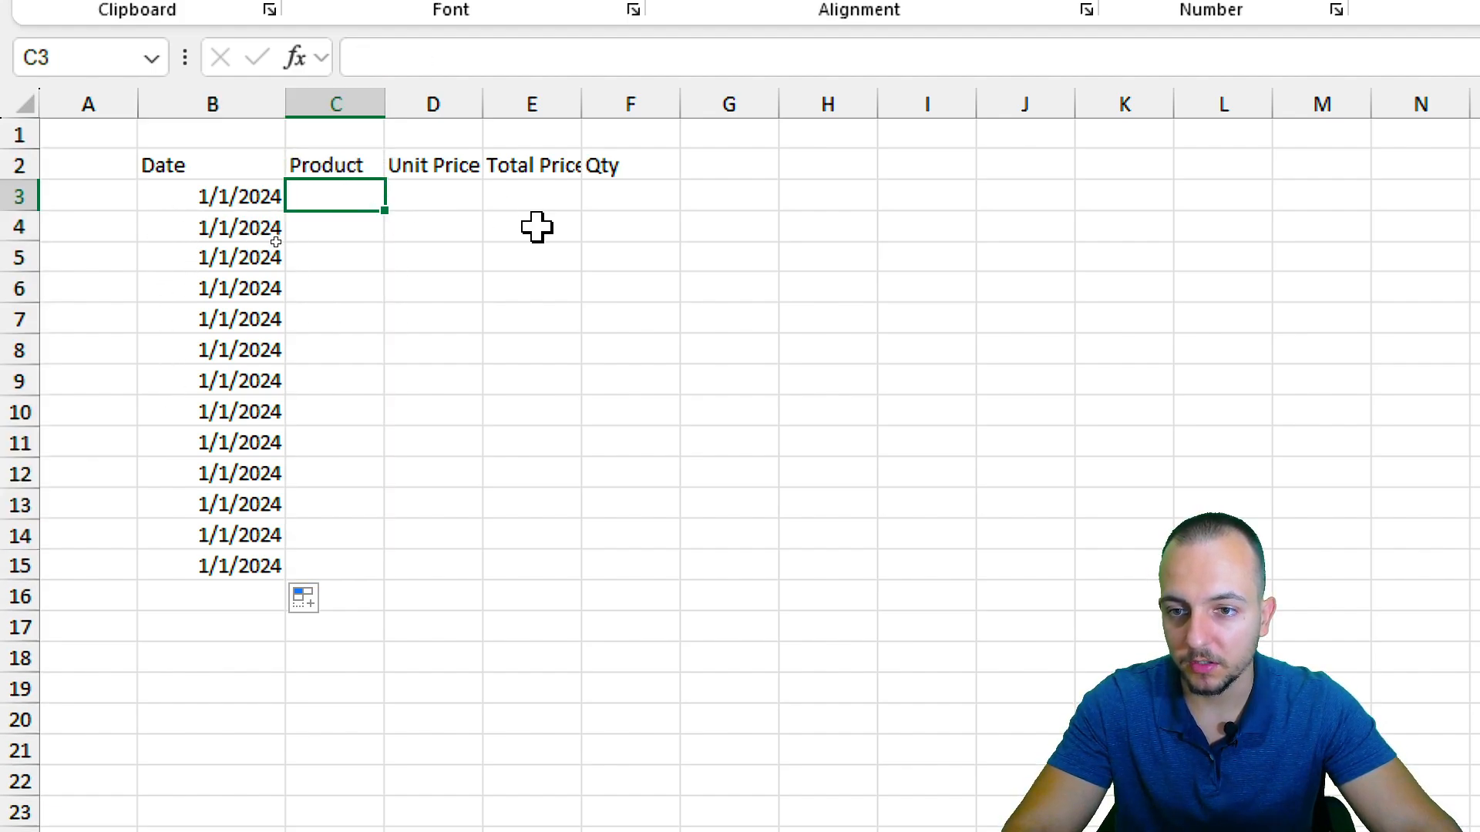
{"action": "type", "text": "Item "}
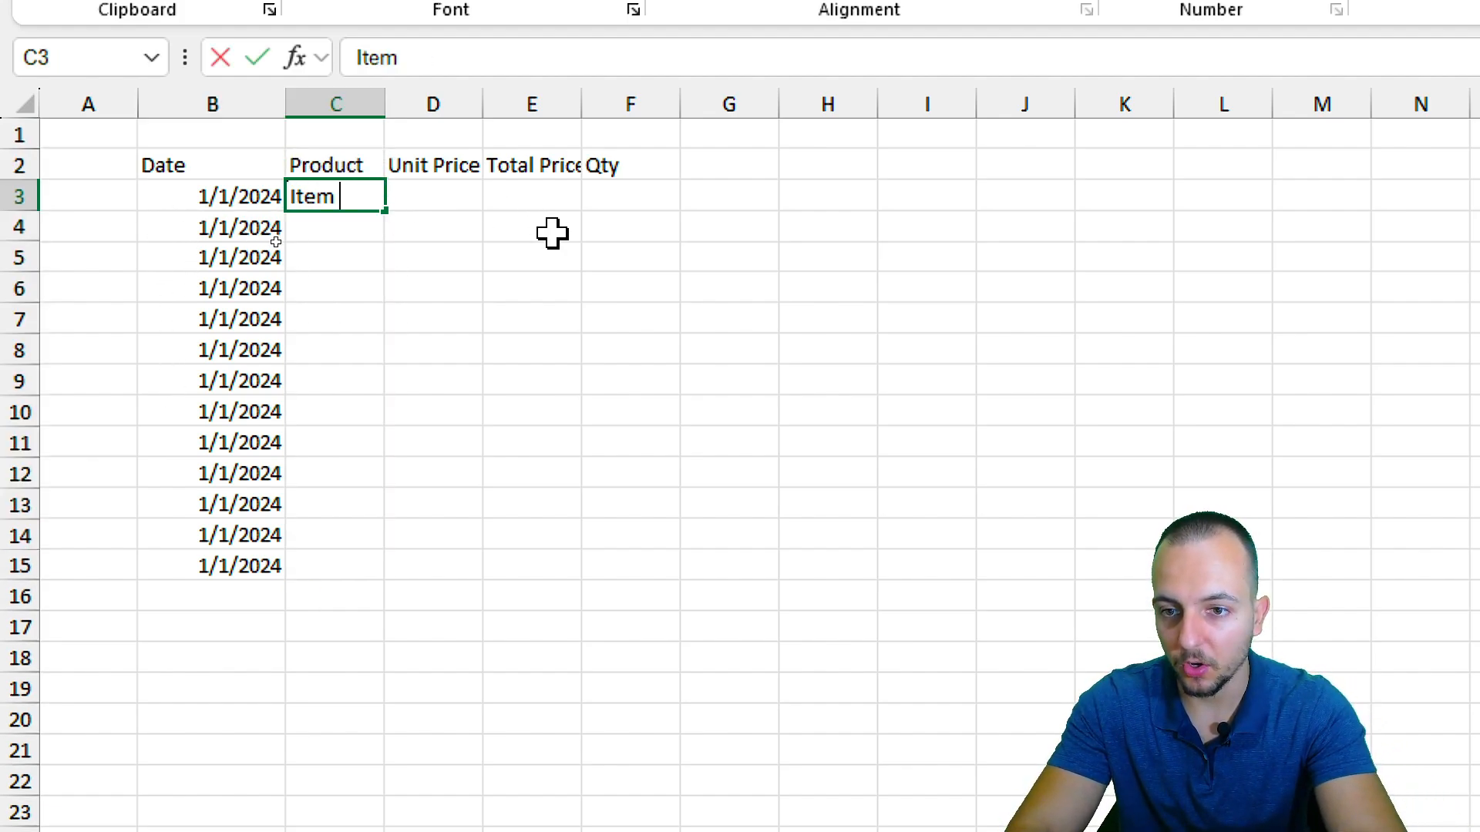
{"action": "type", "text": "001"}
{"action": "key", "text": "Return"}
{"action": "type", "text": "Item 0"}
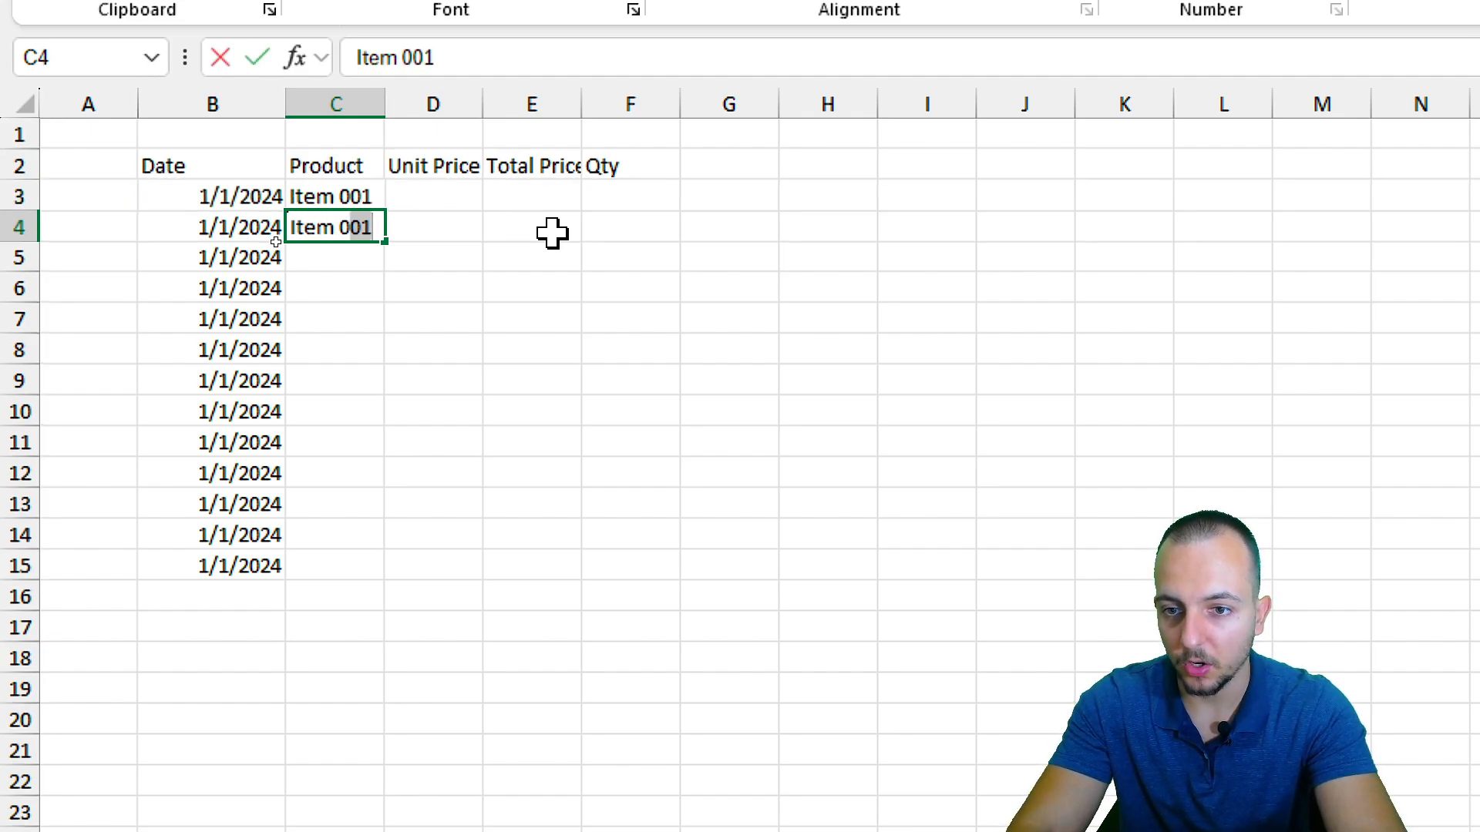
{"action": "type", "text": "02"}
{"action": "key", "text": "Return"}
Step: Change the product name in cell C3 to "Item 010"
{"action": "key", "text": "Up"}
{"action": "key", "text": "Up"}
{"action": "key", "text": "F2"}
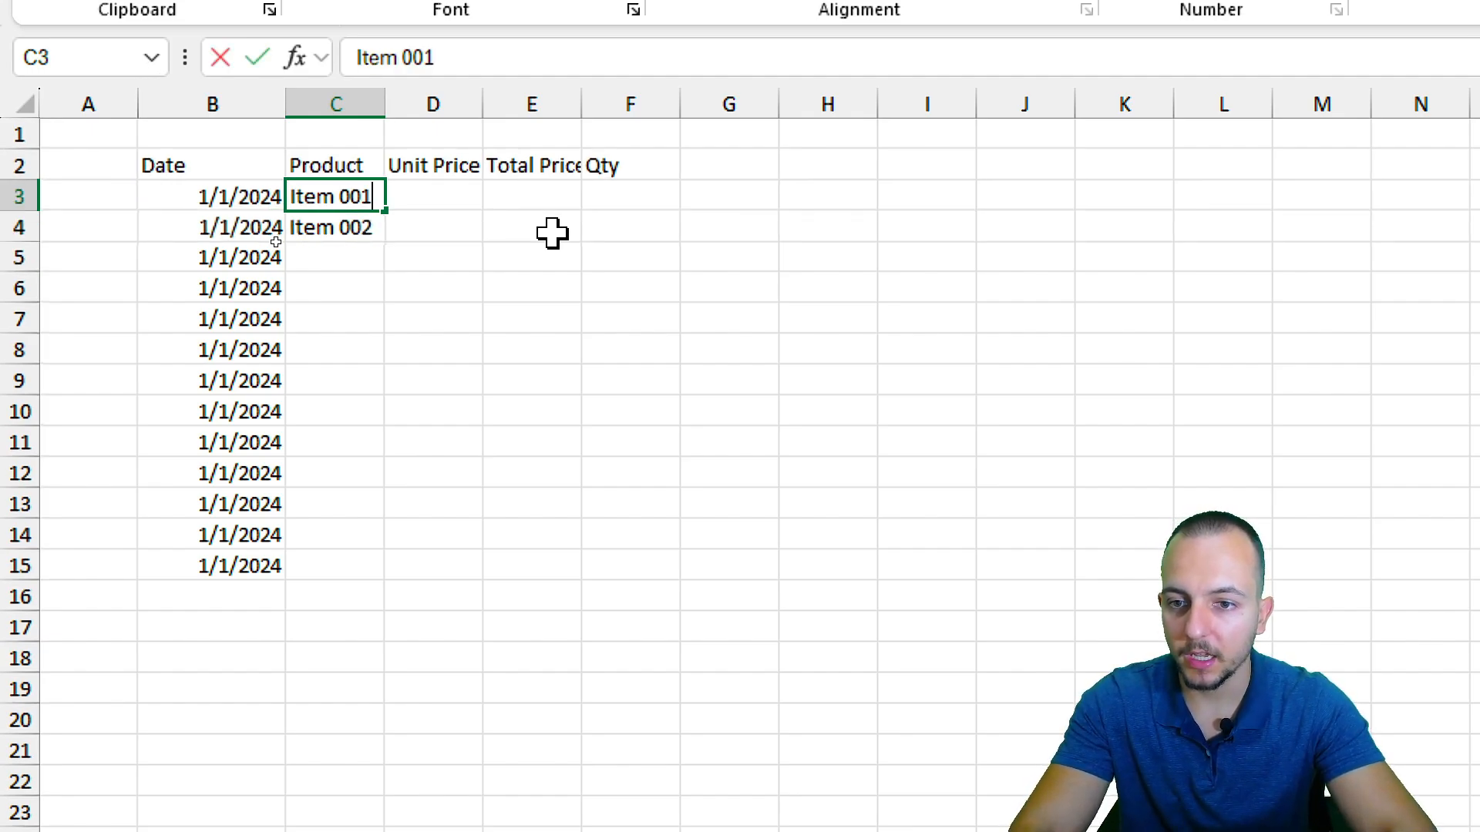
{"action": "key", "text": "BackSpace"}
{"action": "key", "text": "BackSpace"}
{"action": "type", "text": "10"}
{"action": "key", "text": "Return"}
Step: Change the product name in C4 to "Item 020" and enter "Item 030" in C5
{"action": "key", "text": "F2"}
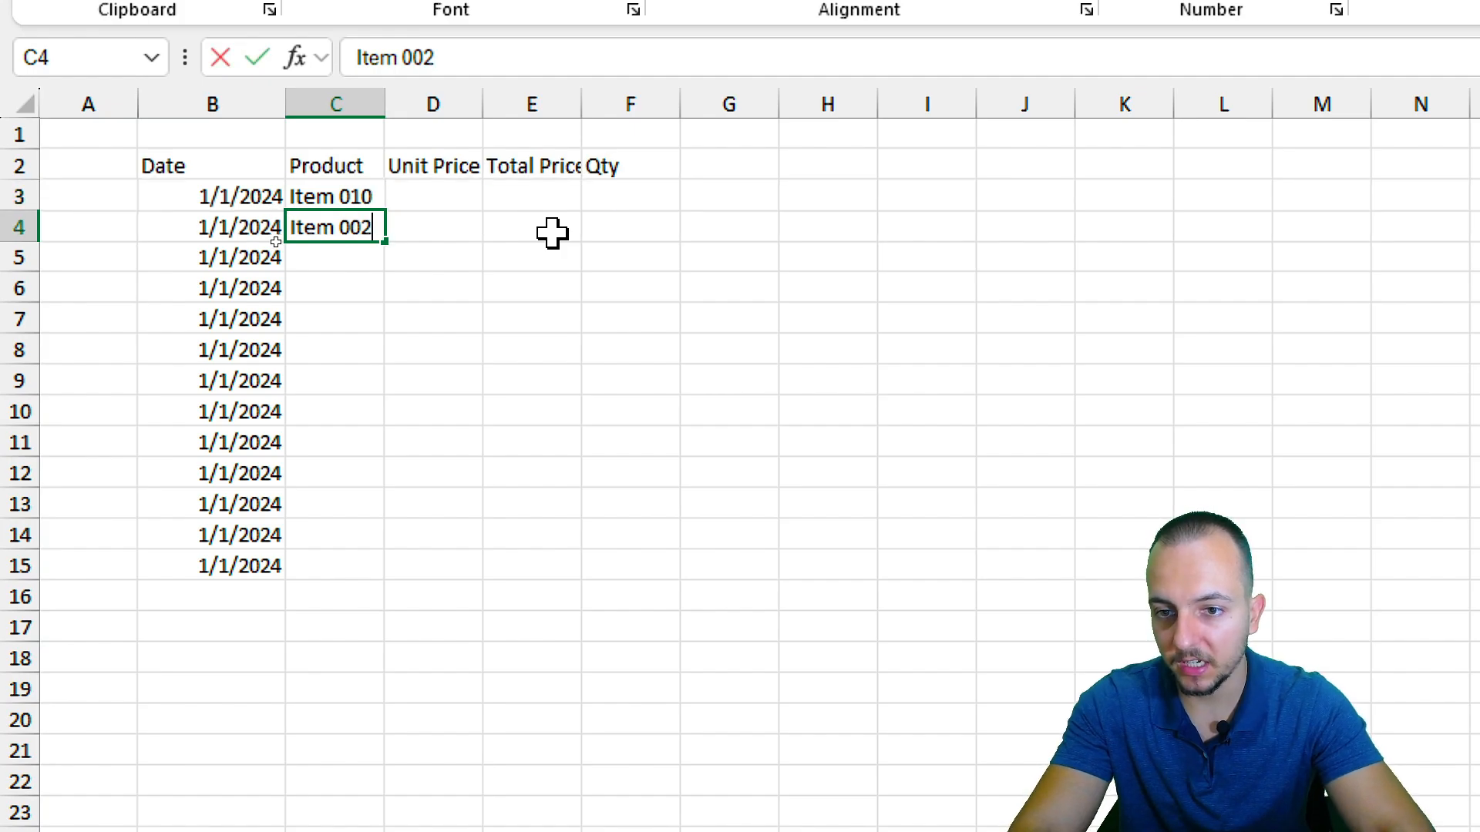
{"action": "key", "text": "BackSpace"}
{"action": "key", "text": "BackSpace"}
{"action": "type", "text": "20"}
{"action": "key", "text": "Return"}
{"action": "type", "text": "Item 030"}
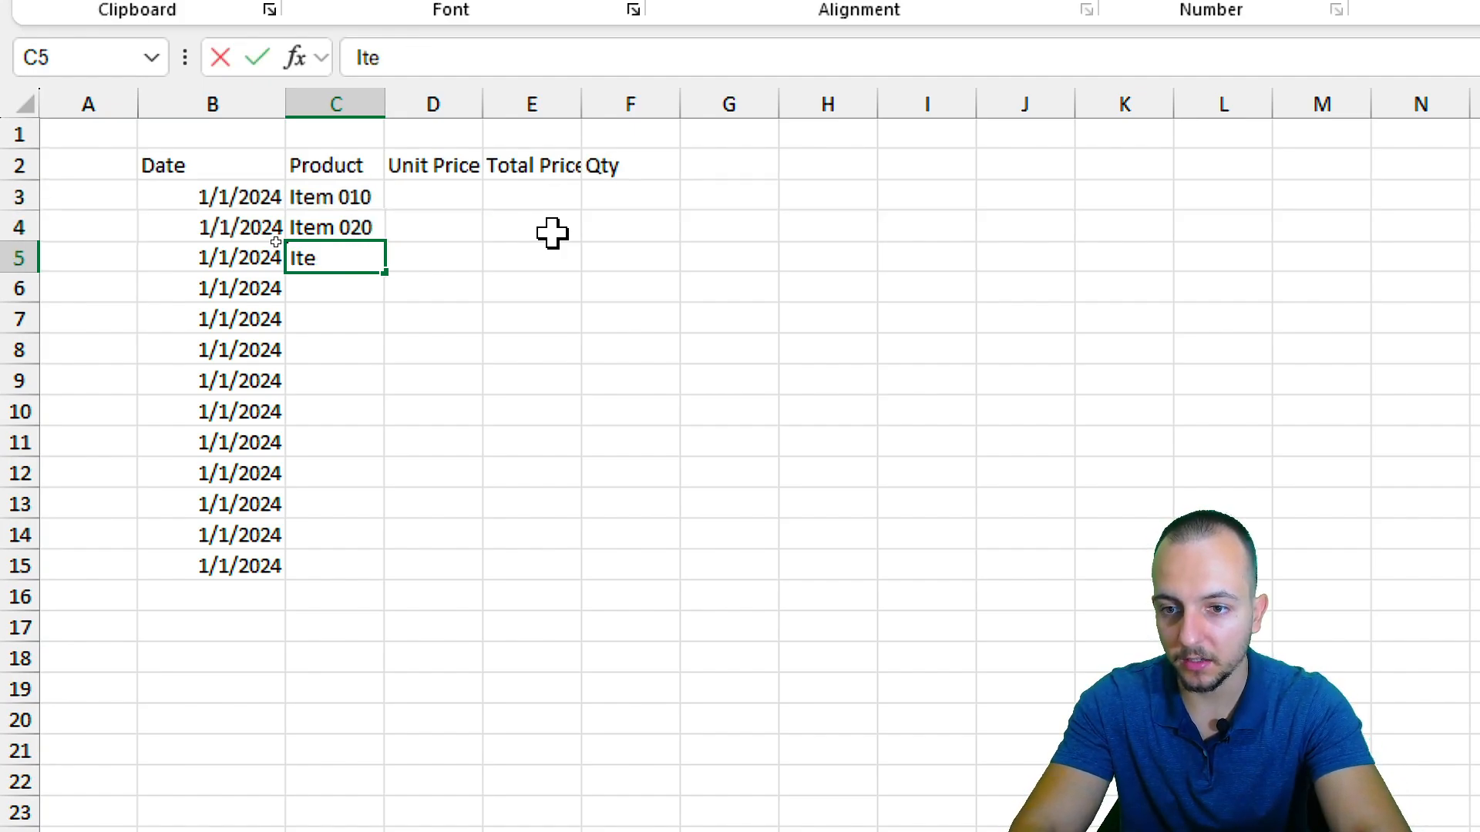
{"action": "key", "text": "Return"}
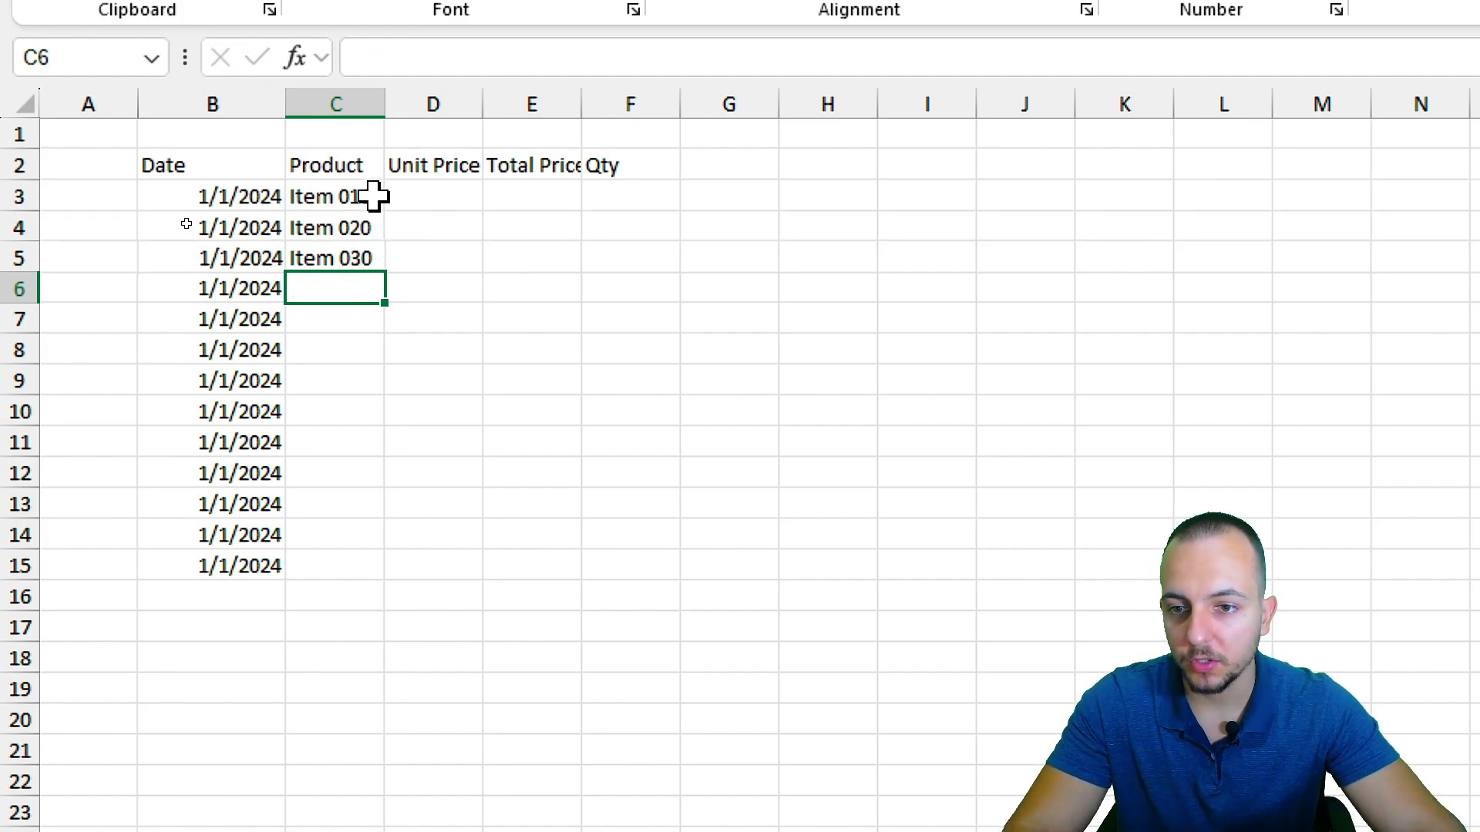
Step: Try filling the Product column from C3 alone down to C15
{"action": "left_click_drag", "start_coordinate": [373, 195], "coordinate": [360, 259]}
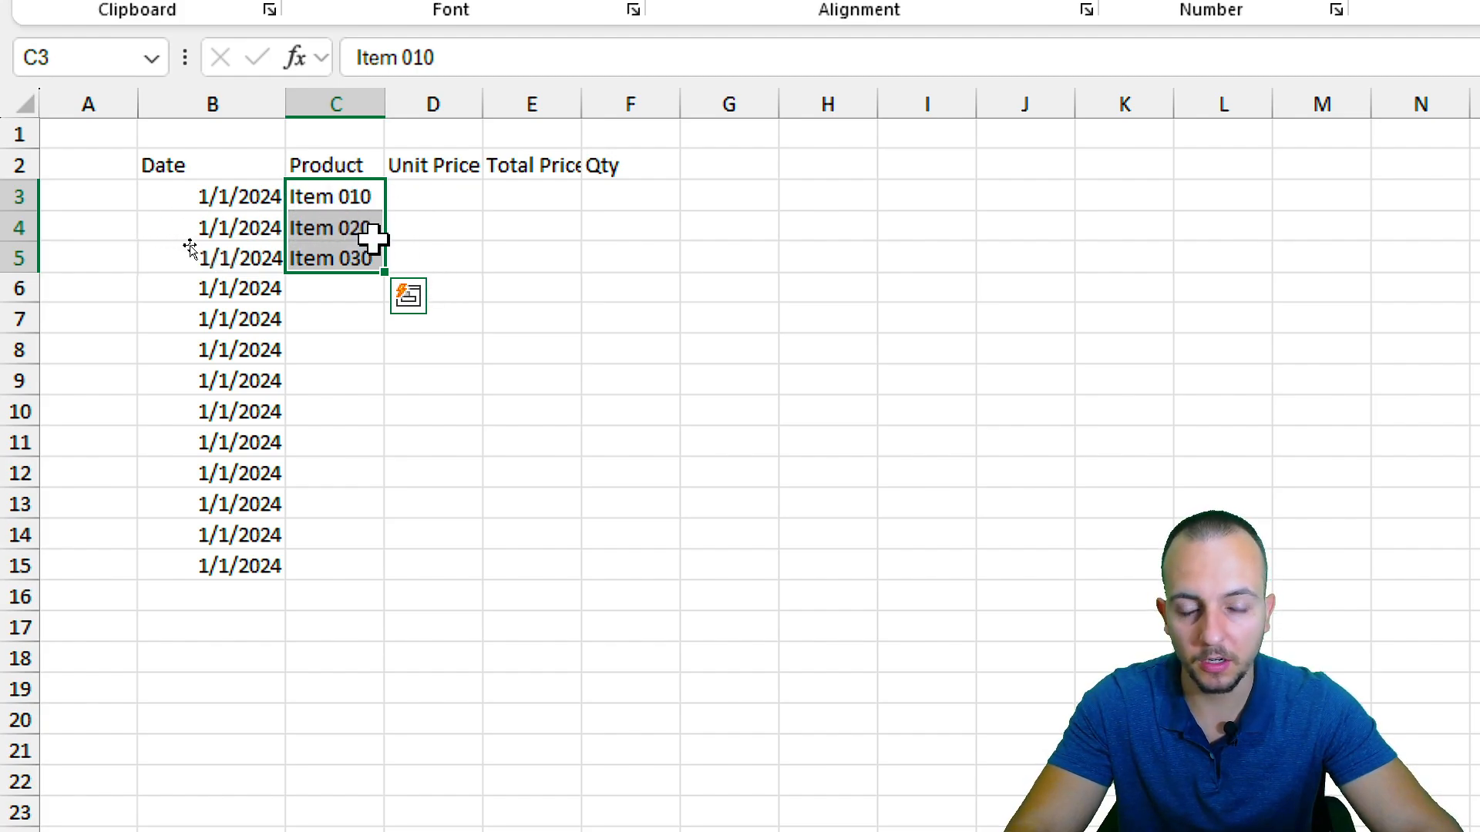
{"action": "left_click_drag", "start_coordinate": [366, 205], "coordinate": [344, 261]}
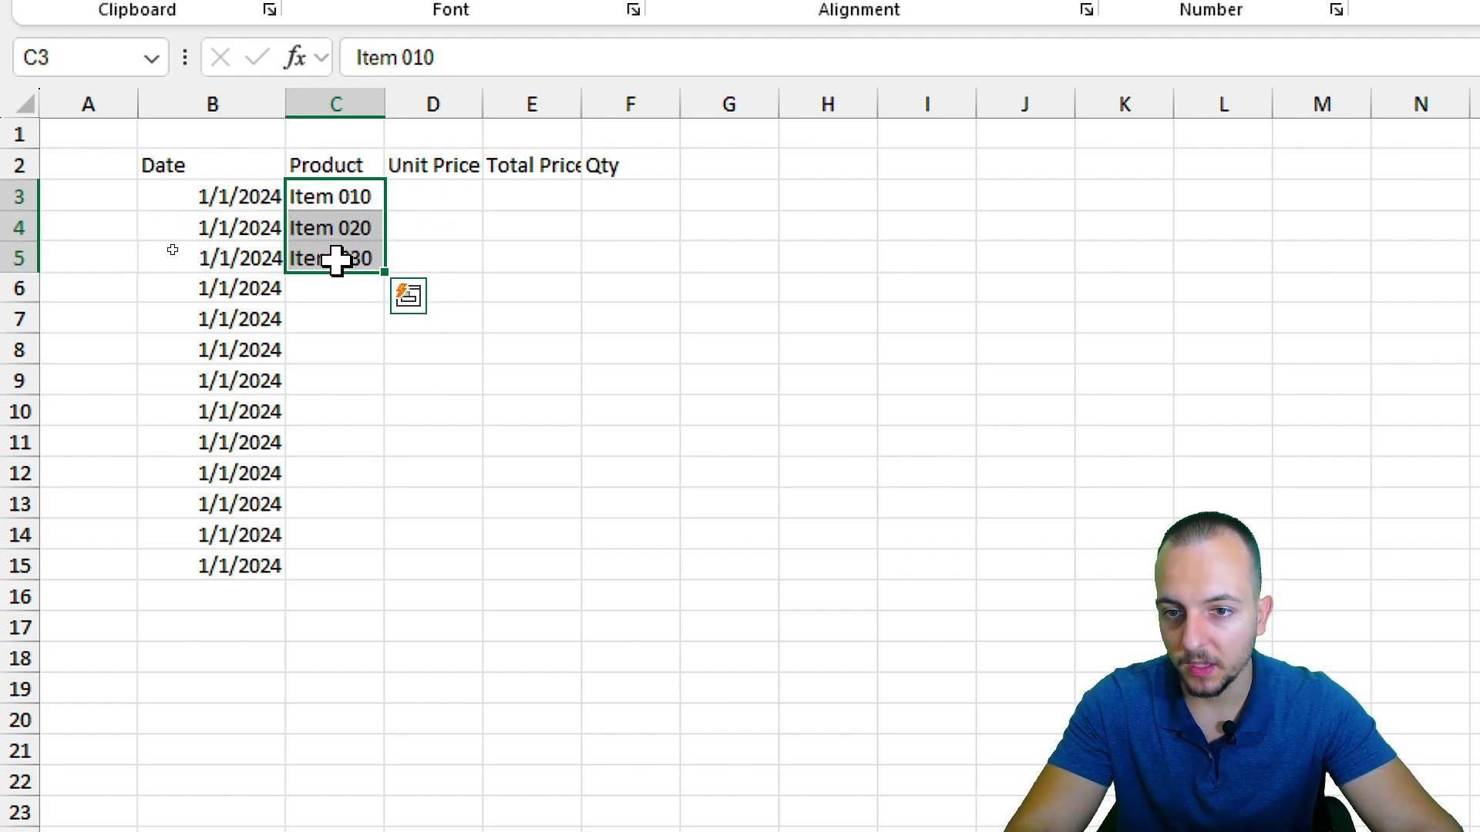
{"action": "left_click", "coordinate": [347, 198]}
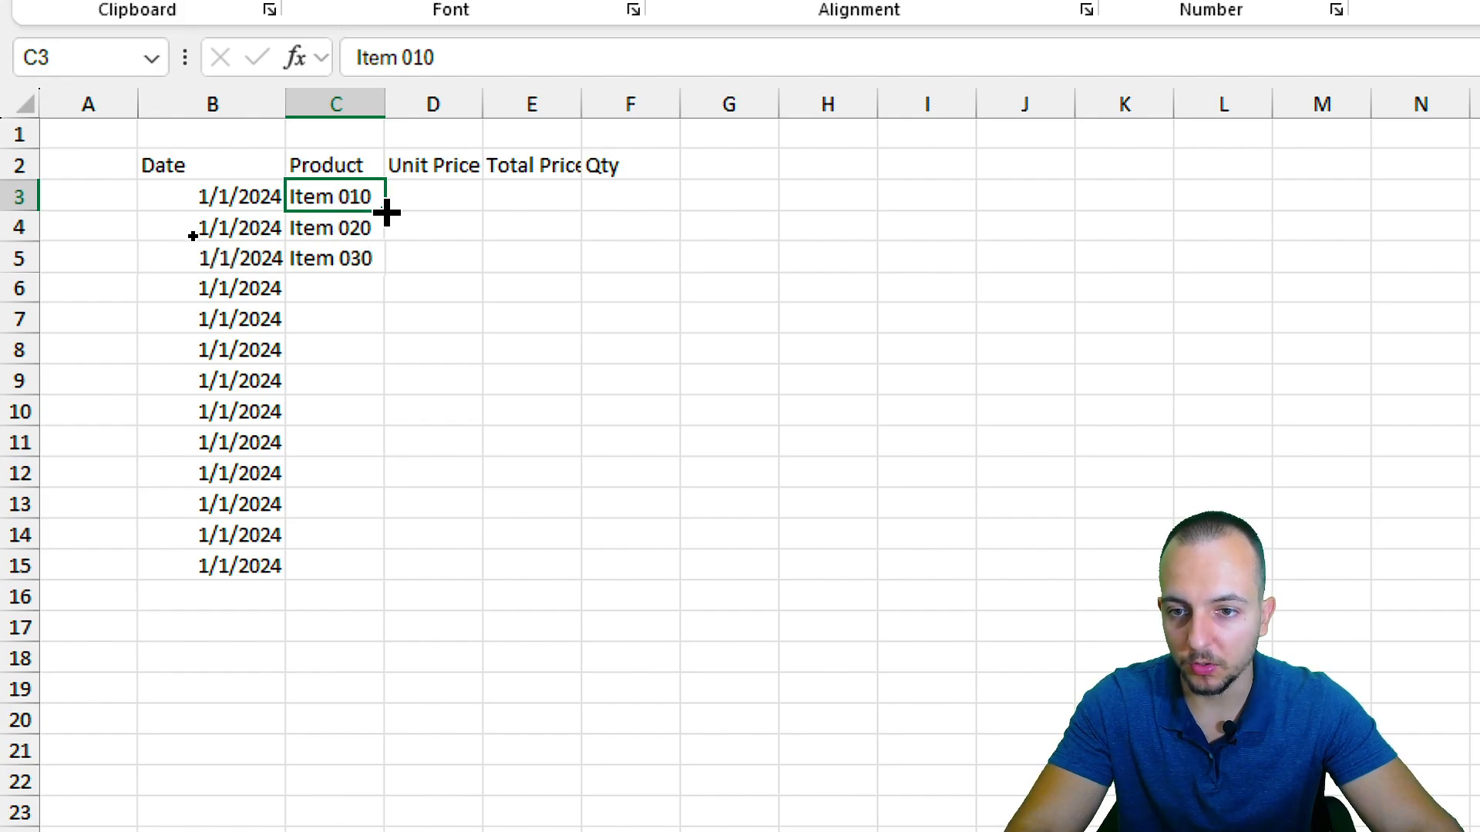
{"action": "left_click_drag", "start_coordinate": [386, 211], "coordinate": [347, 583]}
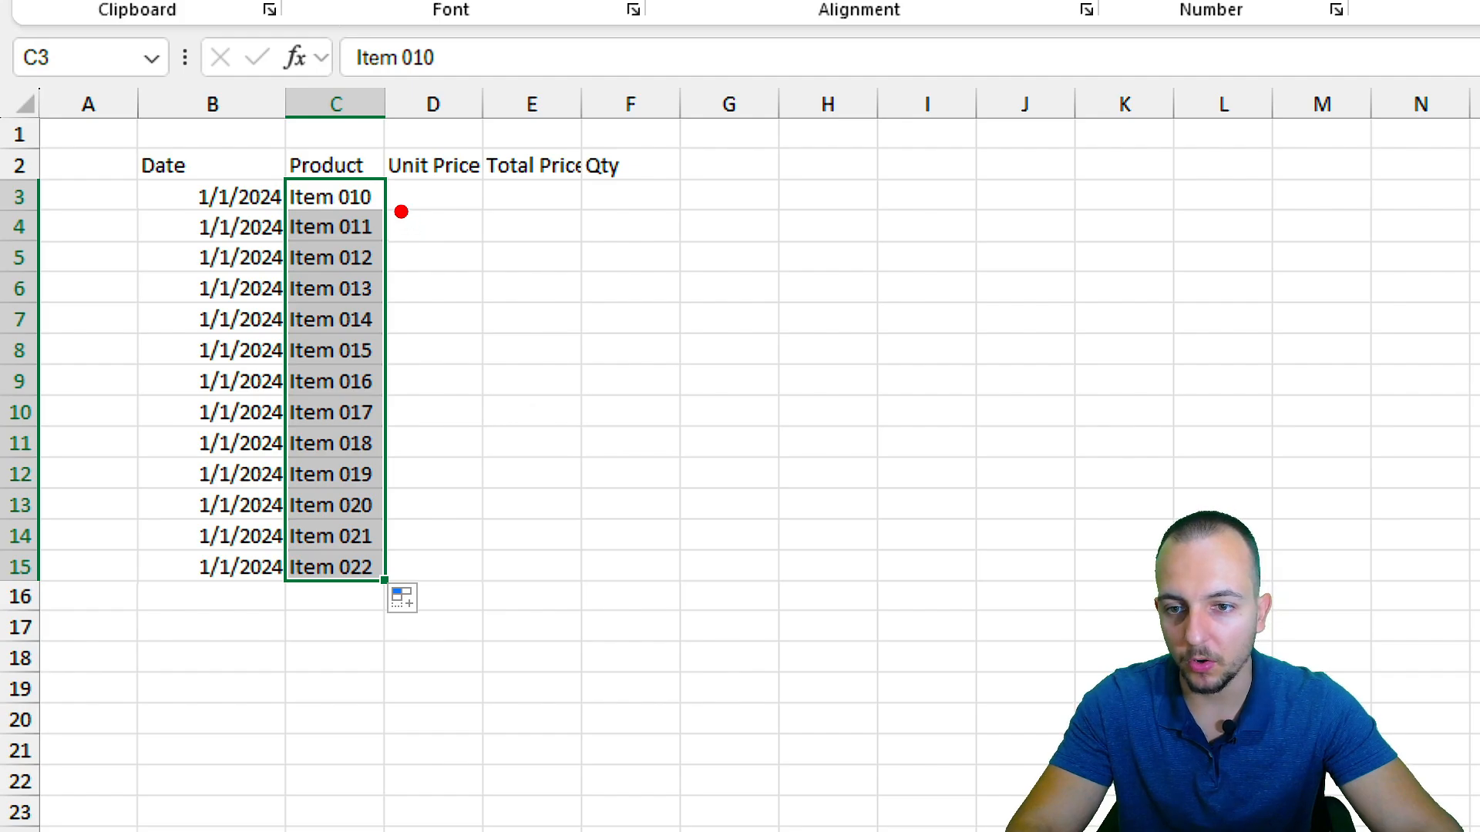
{"action": "left_click_drag", "start_coordinate": [379, 190], "coordinate": [480, 133]}
{"action": "left_click_drag", "start_coordinate": [397, 226], "coordinate": [487, 164]}
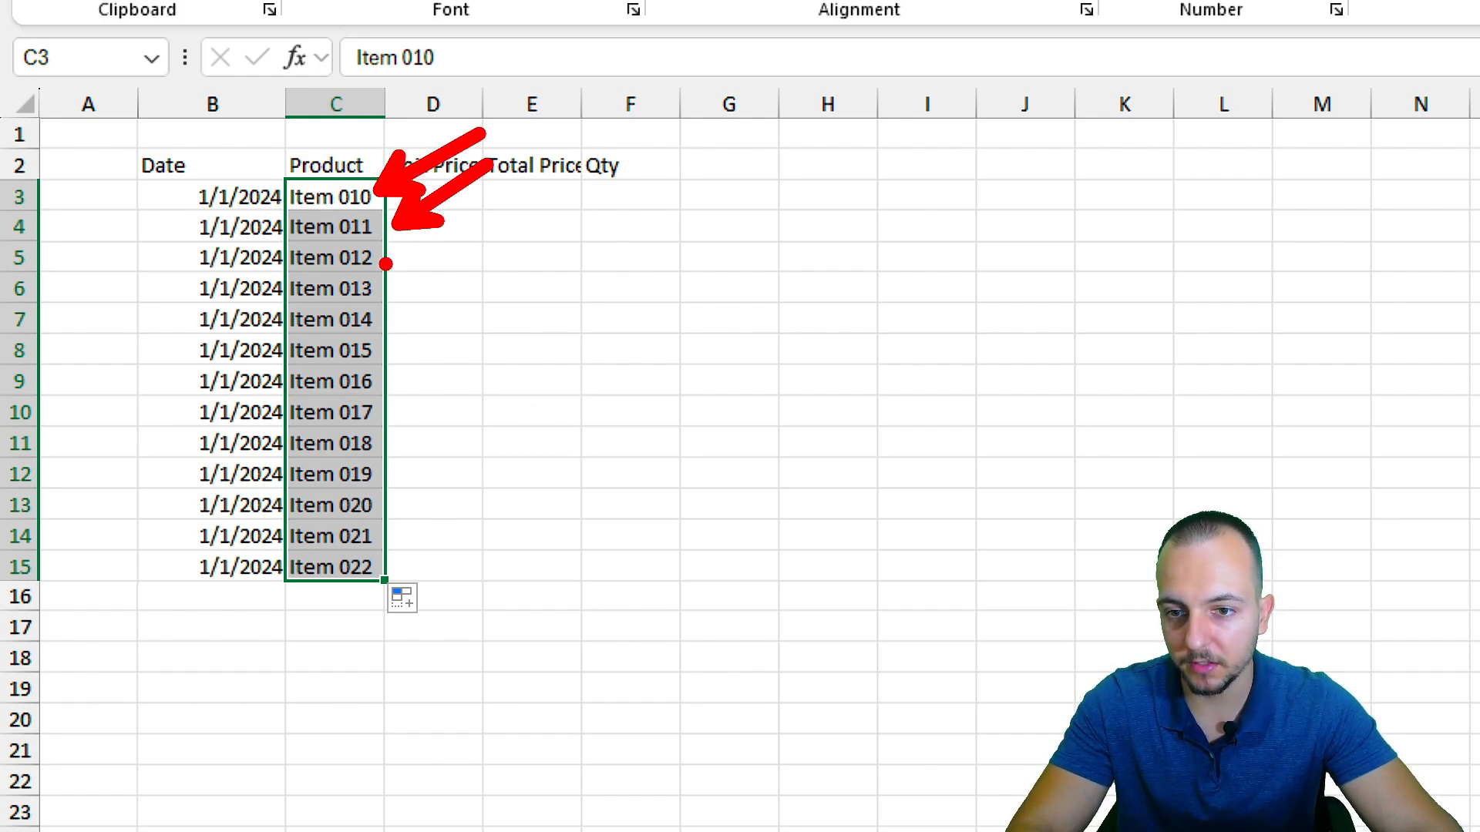
{"action": "mouse_move", "coordinate": [384, 265]}
{"action": "left_mouse_down"}
{"action": "mouse_move", "coordinate": [545, 195]}
{"action": "mouse_move", "coordinate": [565, 231]}
{"action": "left_mouse_up"}
{"action": "left_click_drag", "start_coordinate": [409, 320], "coordinate": [557, 257]}
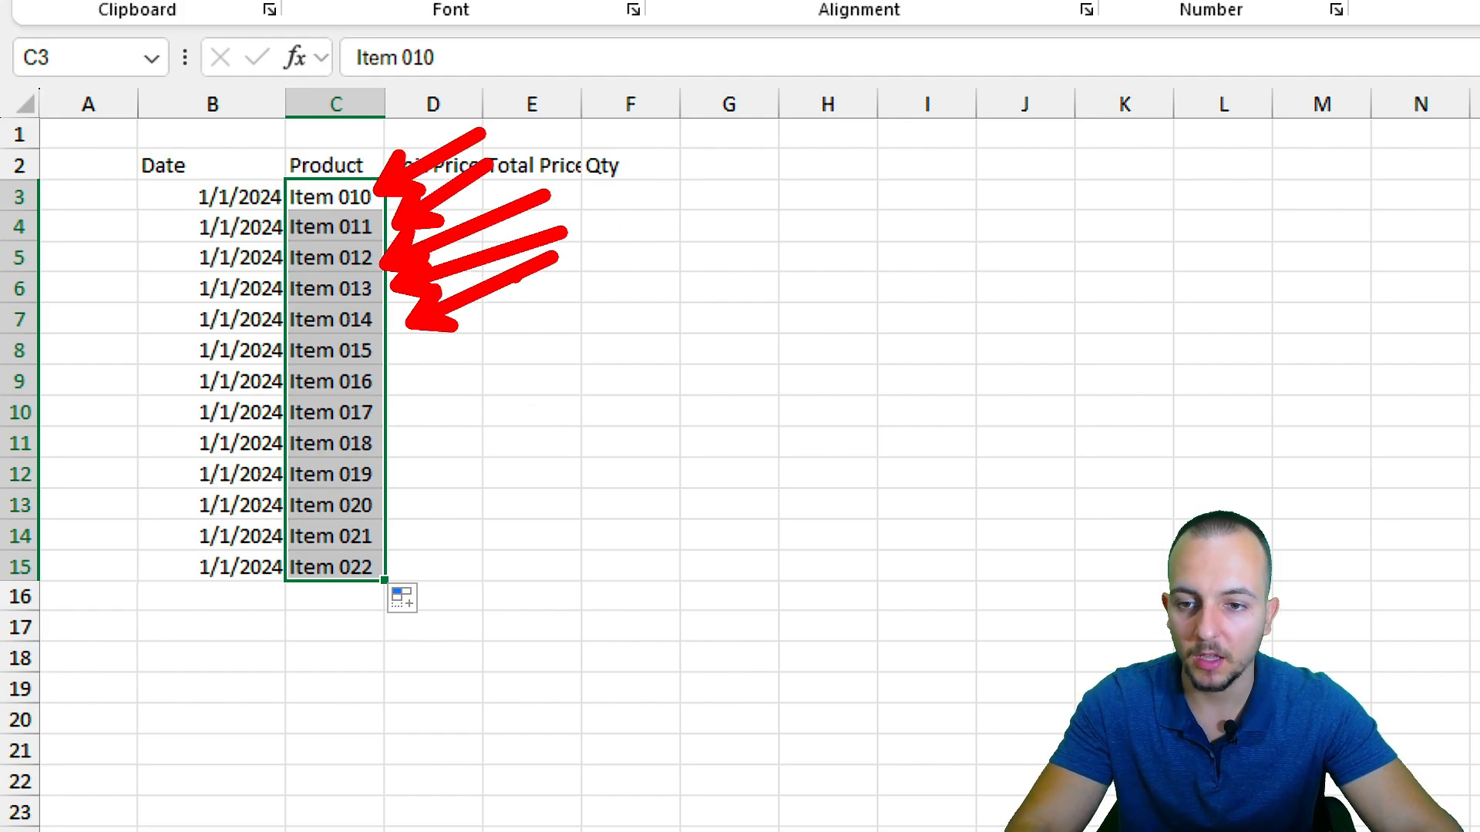
Step: Undo the last fill in the Product column
{"action": "key", "text": "Escape"}
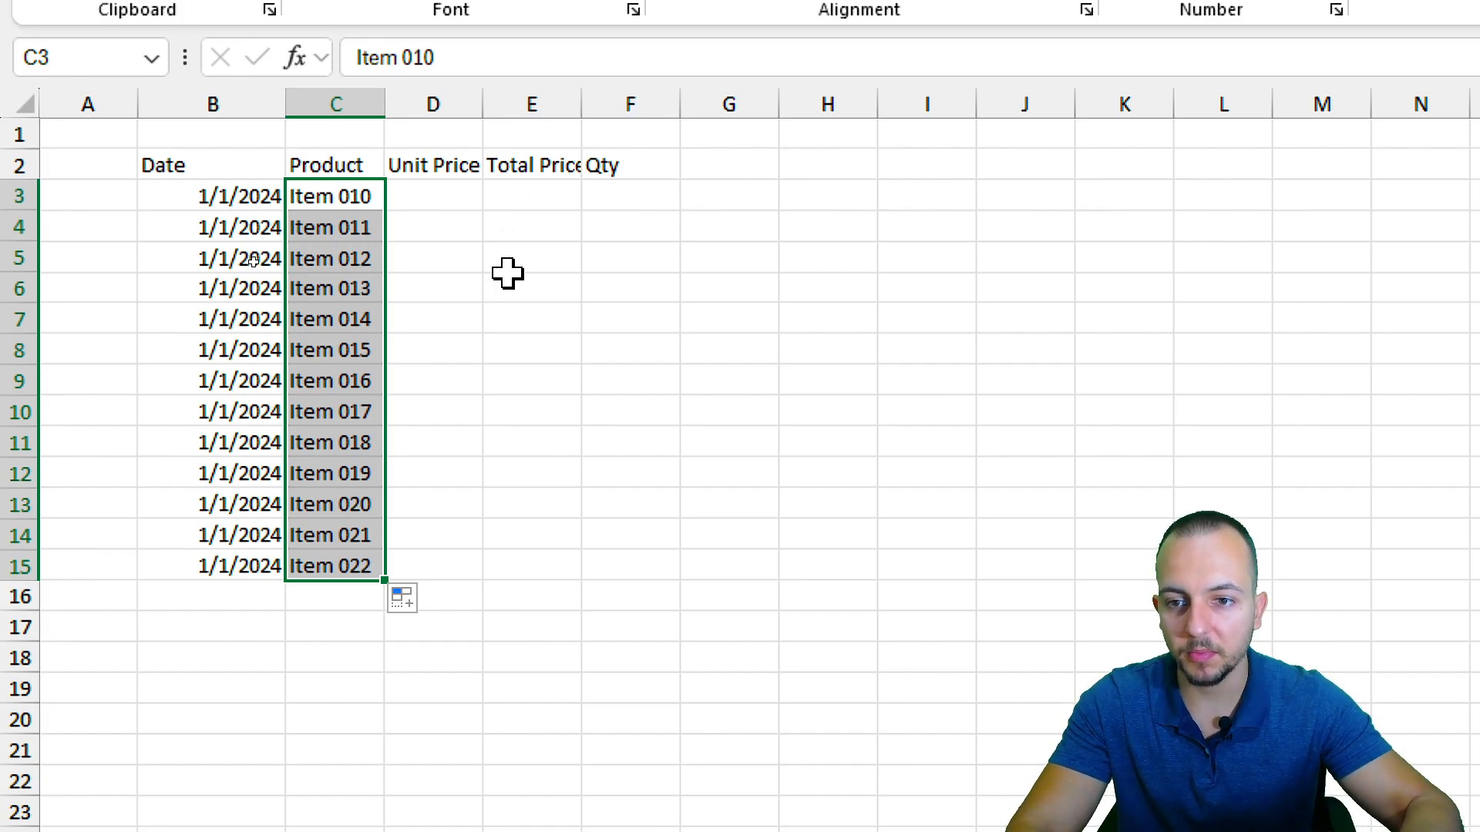
{"action": "key", "text": "ctrl+z"}
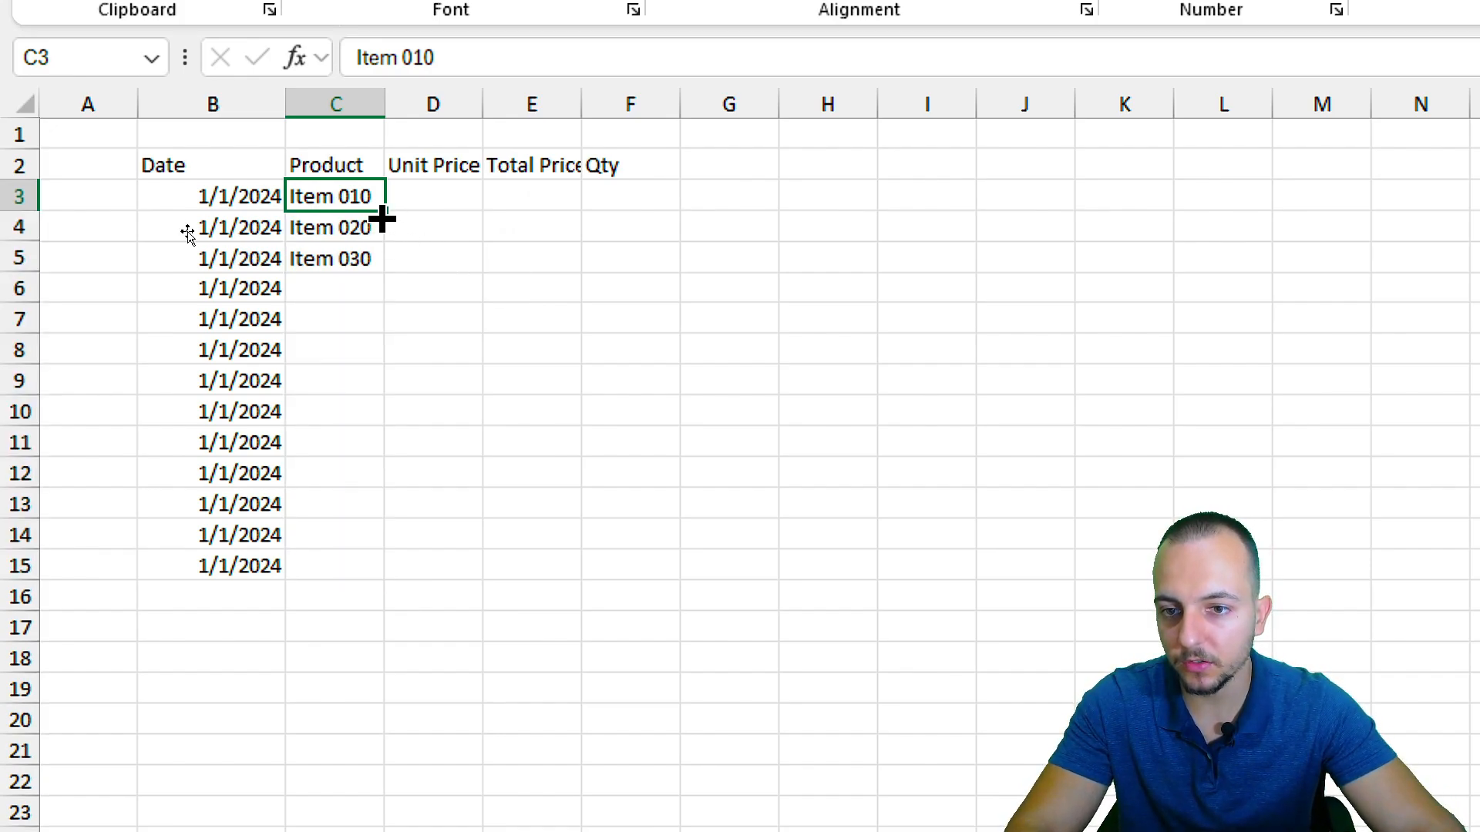
Step: Fill the Product column down to C15 using the item series in C3:C5 as the pattern
{"action": "left_click_drag", "start_coordinate": [347, 195], "coordinate": [378, 264]}
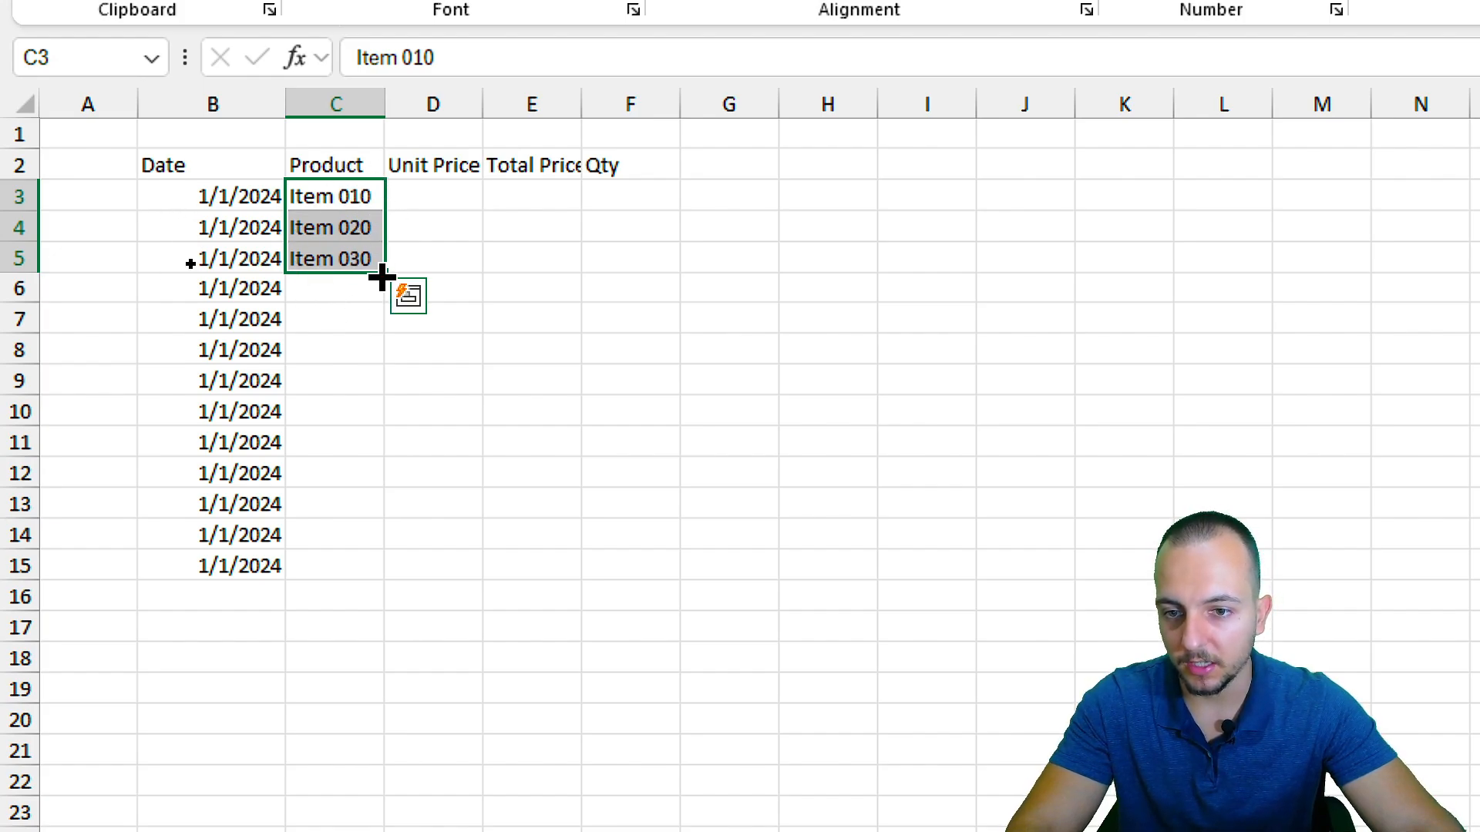
{"action": "left_click_drag", "start_coordinate": [386, 281], "coordinate": [357, 571]}
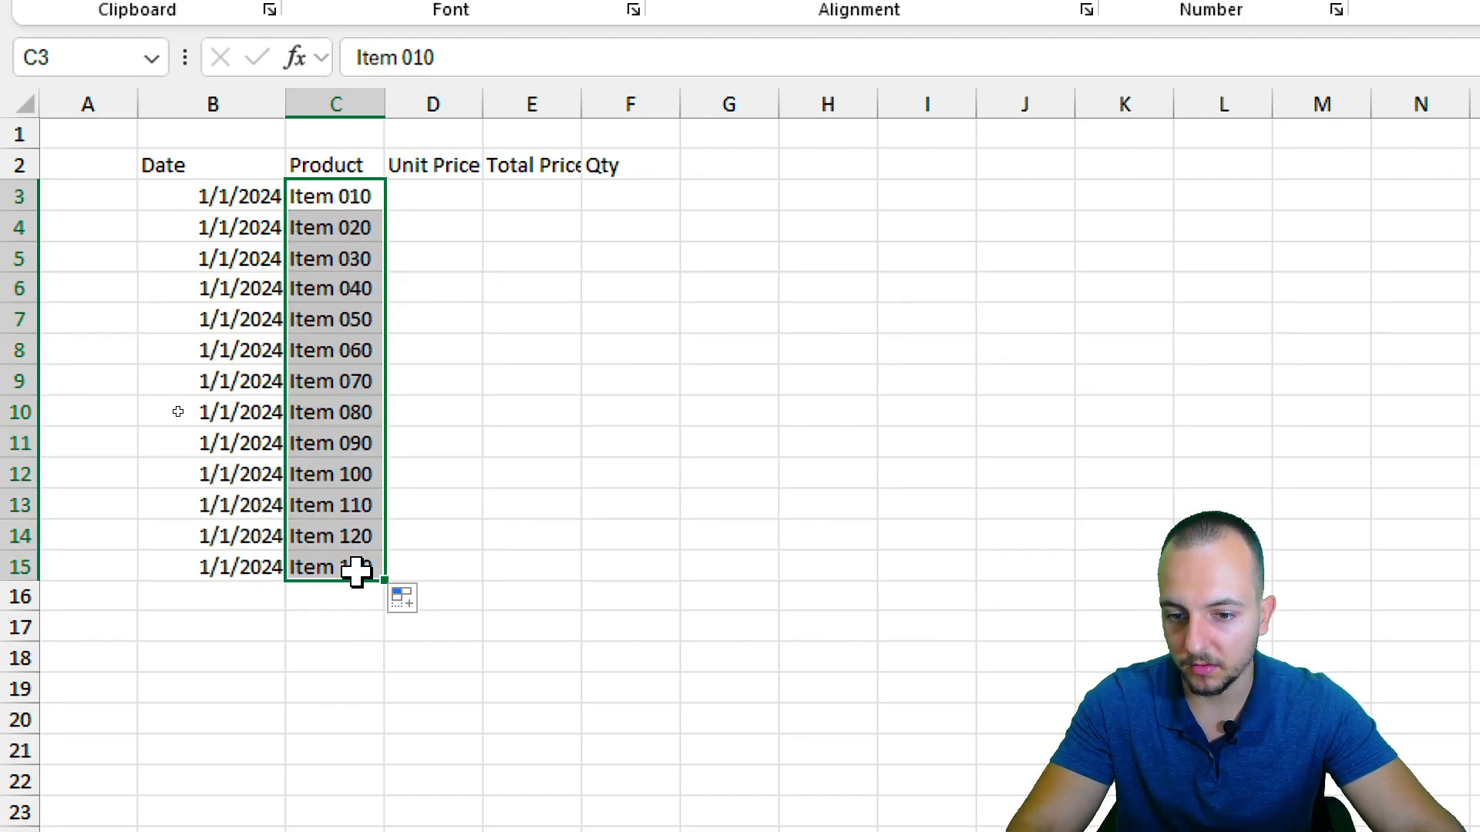
{"action": "left_click", "coordinate": [364, 479]}
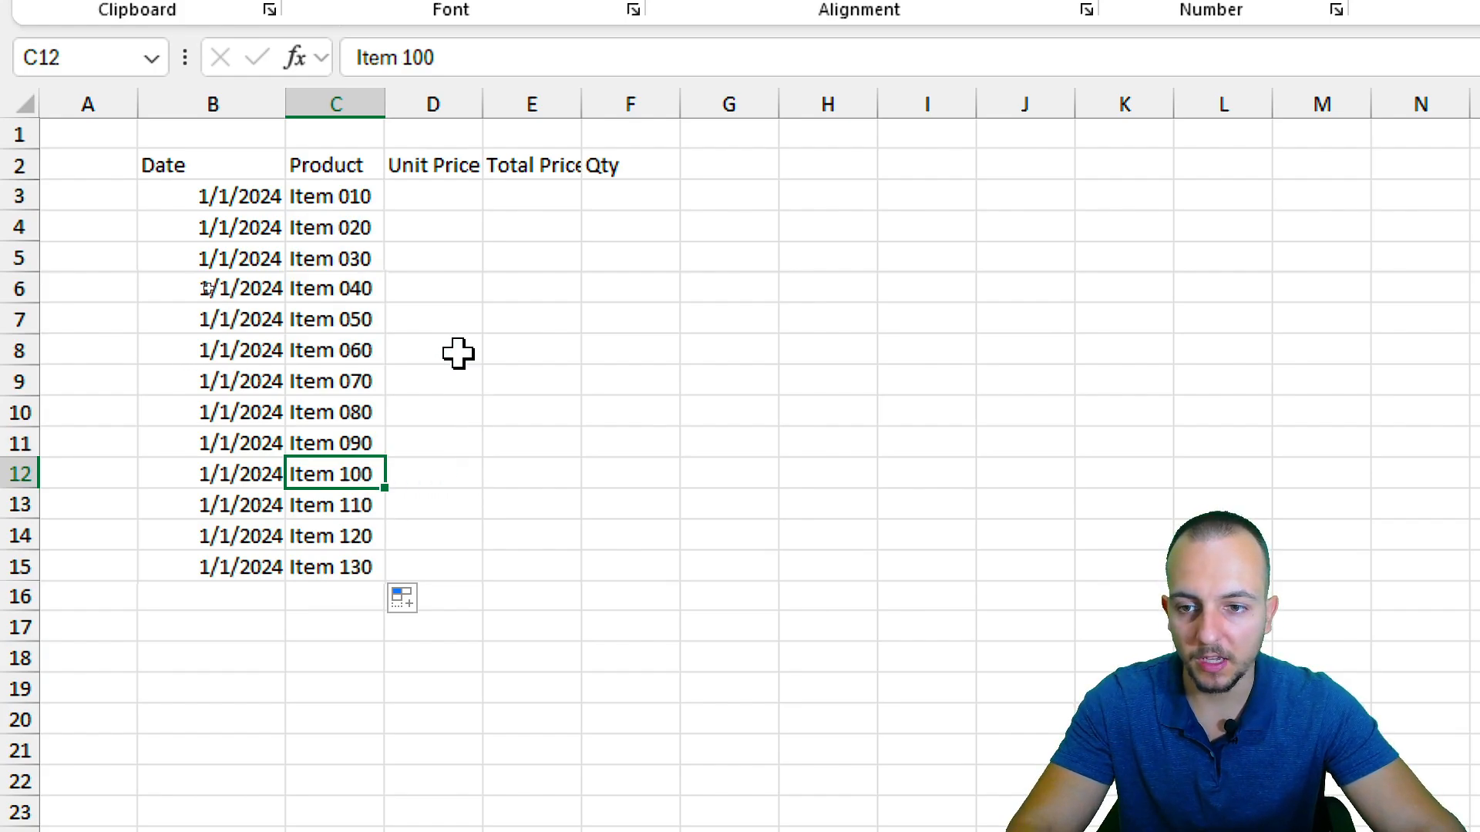
Step: Enter the unit prices 10, 9.99, 4.74, 12.34, 10, 9.99, 8, 14.74, 14.99, 15.2, 4.79, 4.2 and 1.99 in D3:D15
{"action": "left_click", "coordinate": [430, 202]}
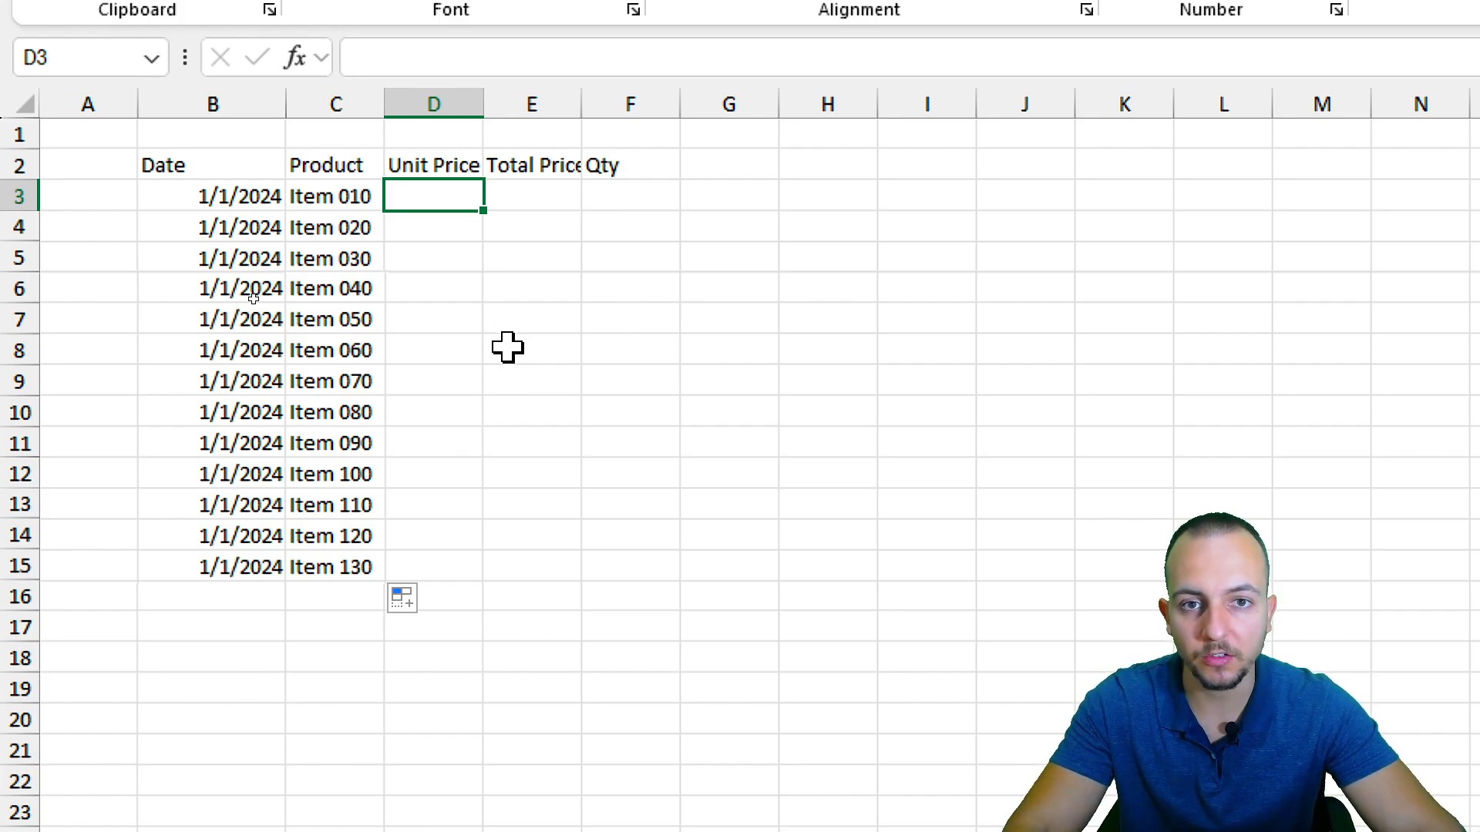
{"action": "left_click_drag", "start_coordinate": [439, 198], "coordinate": [403, 563]}
{"action": "left_click", "coordinate": [416, 205]}
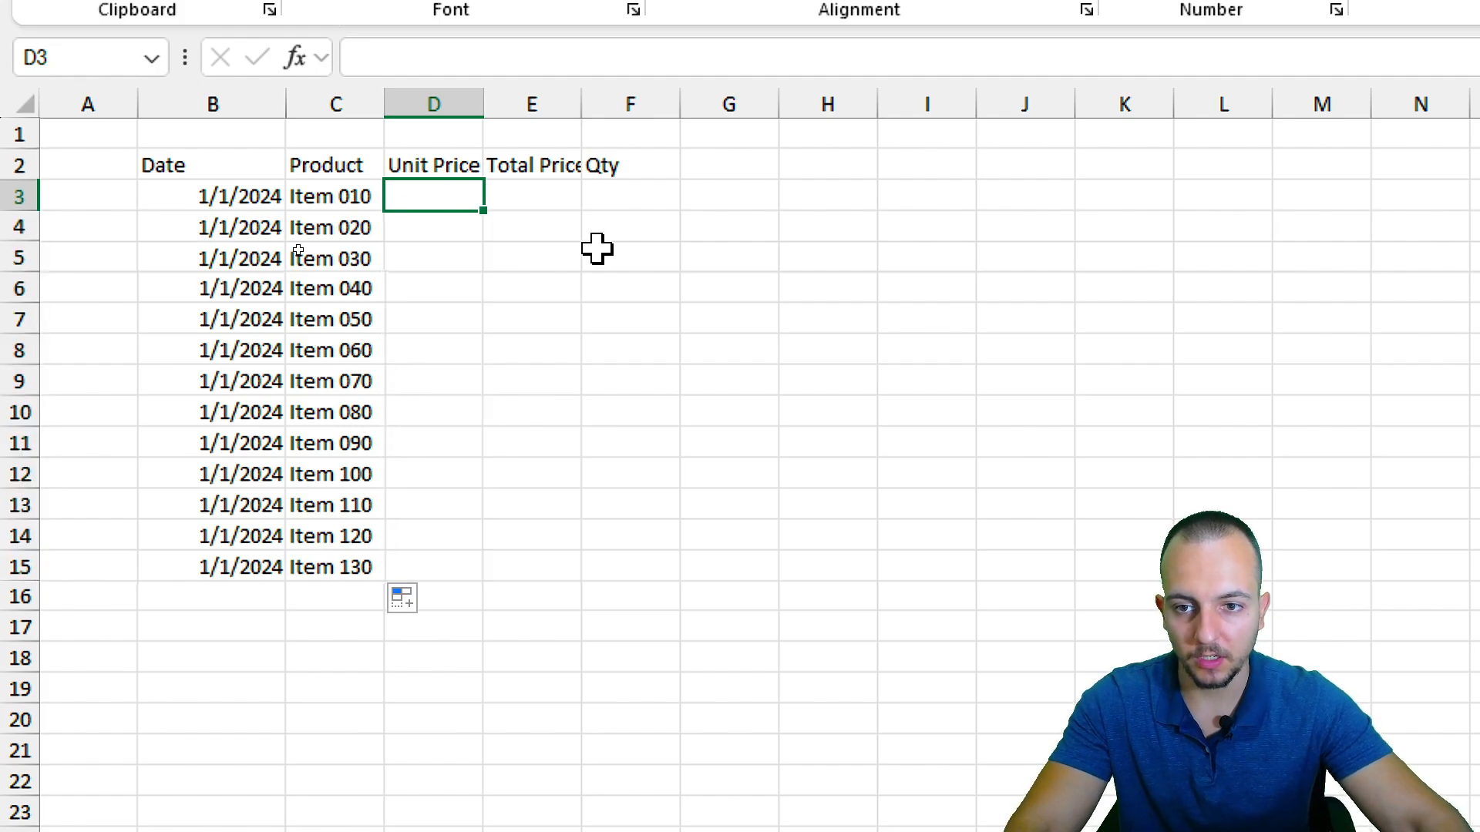
{"action": "type", "text": "10"}
{"action": "key", "text": "Return"}
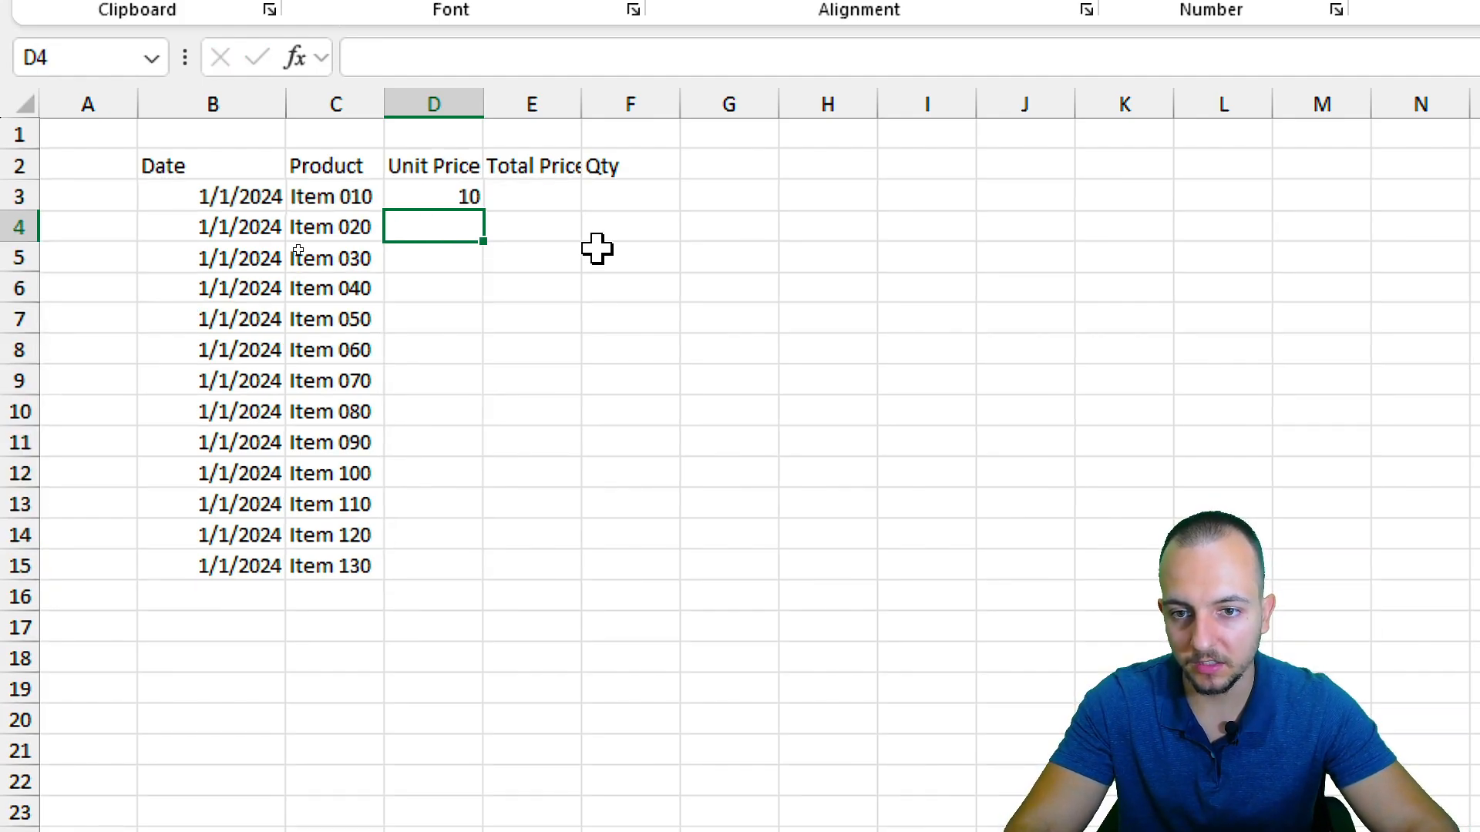
{"action": "type", "text": "9.99"}
{"action": "key", "text": "Return"}
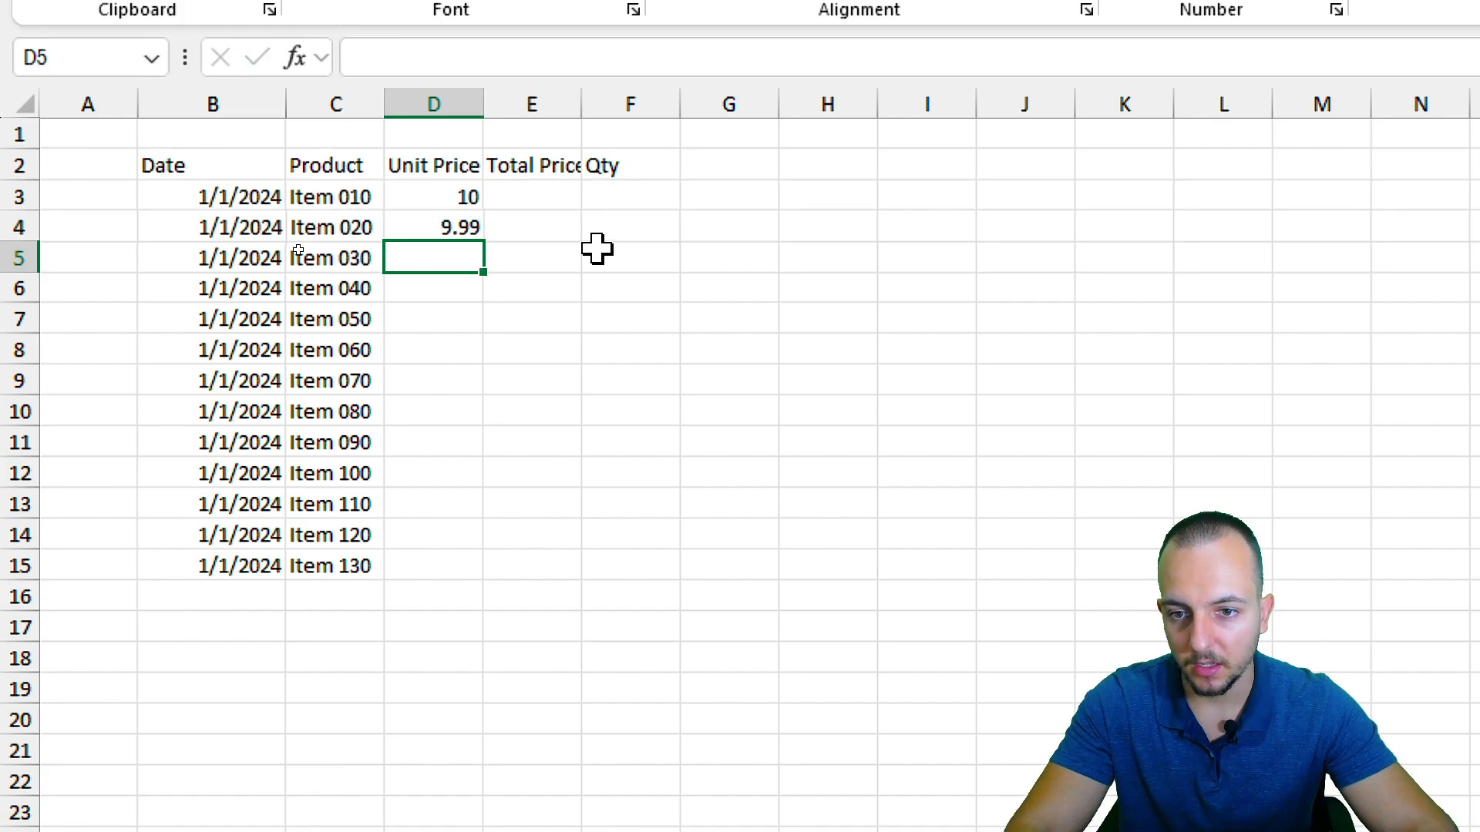
{"action": "type", "text": "4.74"}
{"action": "key", "text": "Return"}
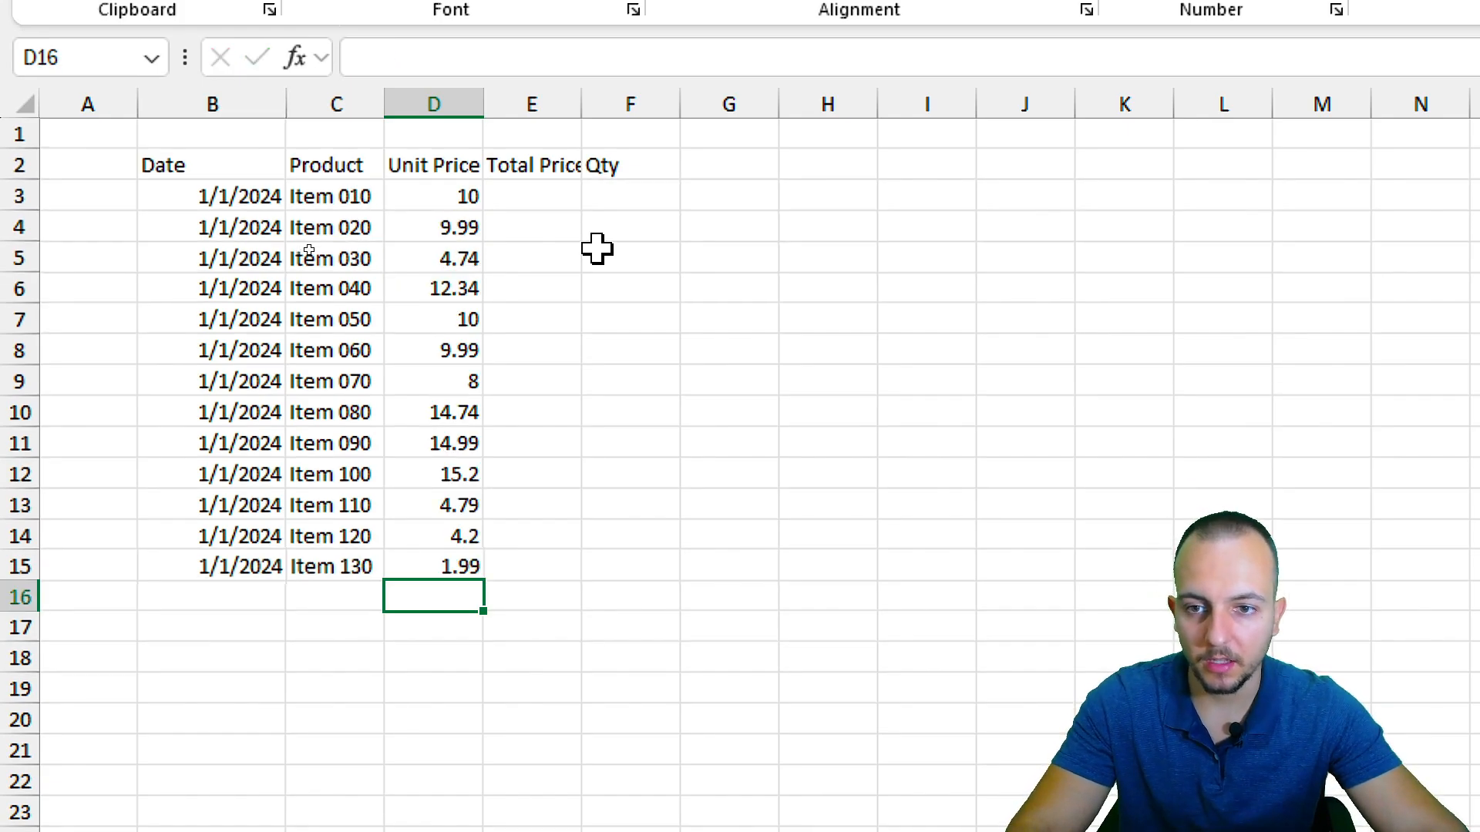
Step: Apply the dollar Accounting Number Format to the unit prices in D3:D15
{"action": "left_click_drag", "start_coordinate": [437, 167], "coordinate": [440, 571]}
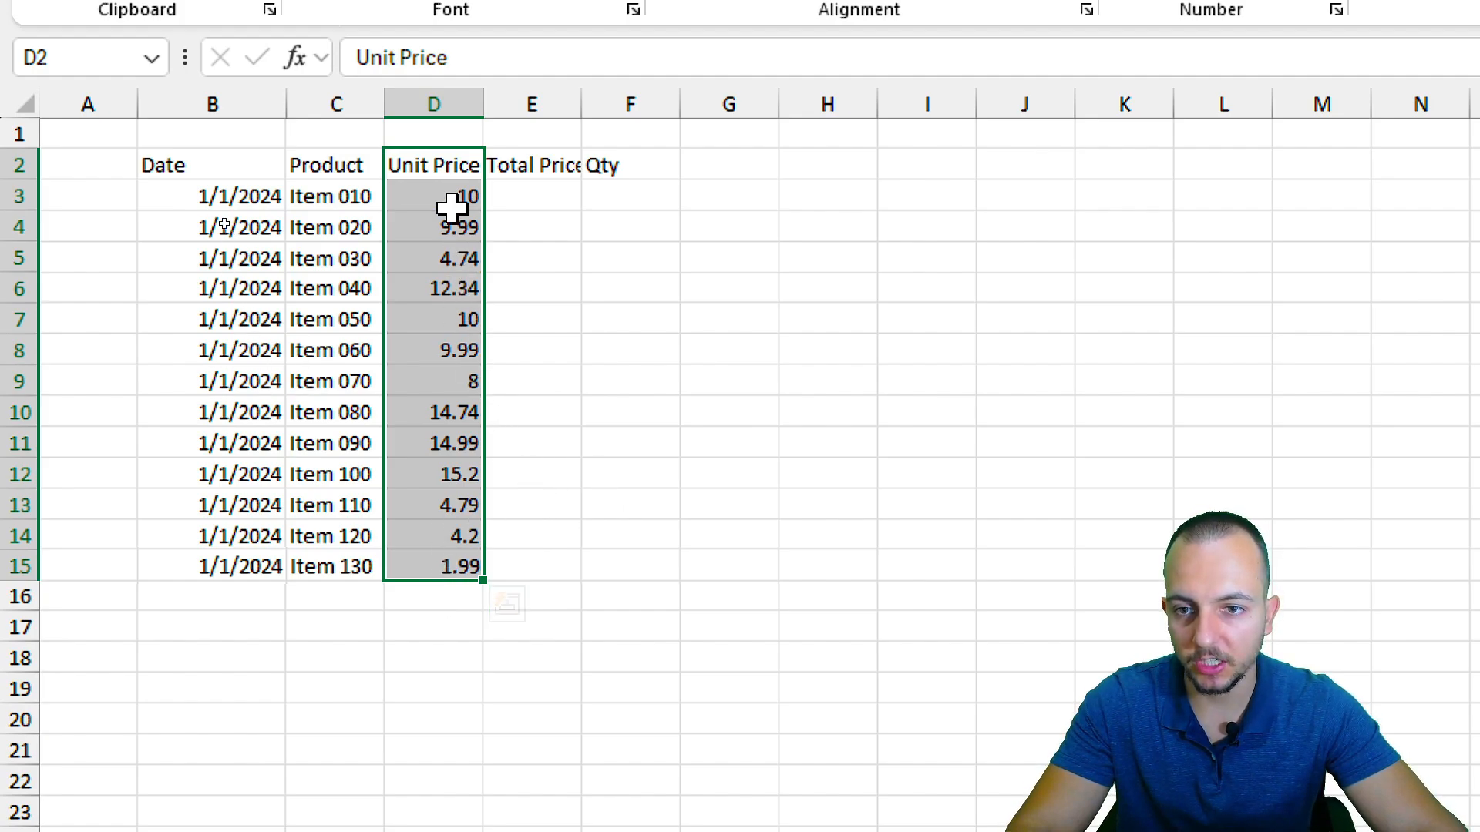
{"action": "left_click_drag", "start_coordinate": [453, 202], "coordinate": [420, 567]}
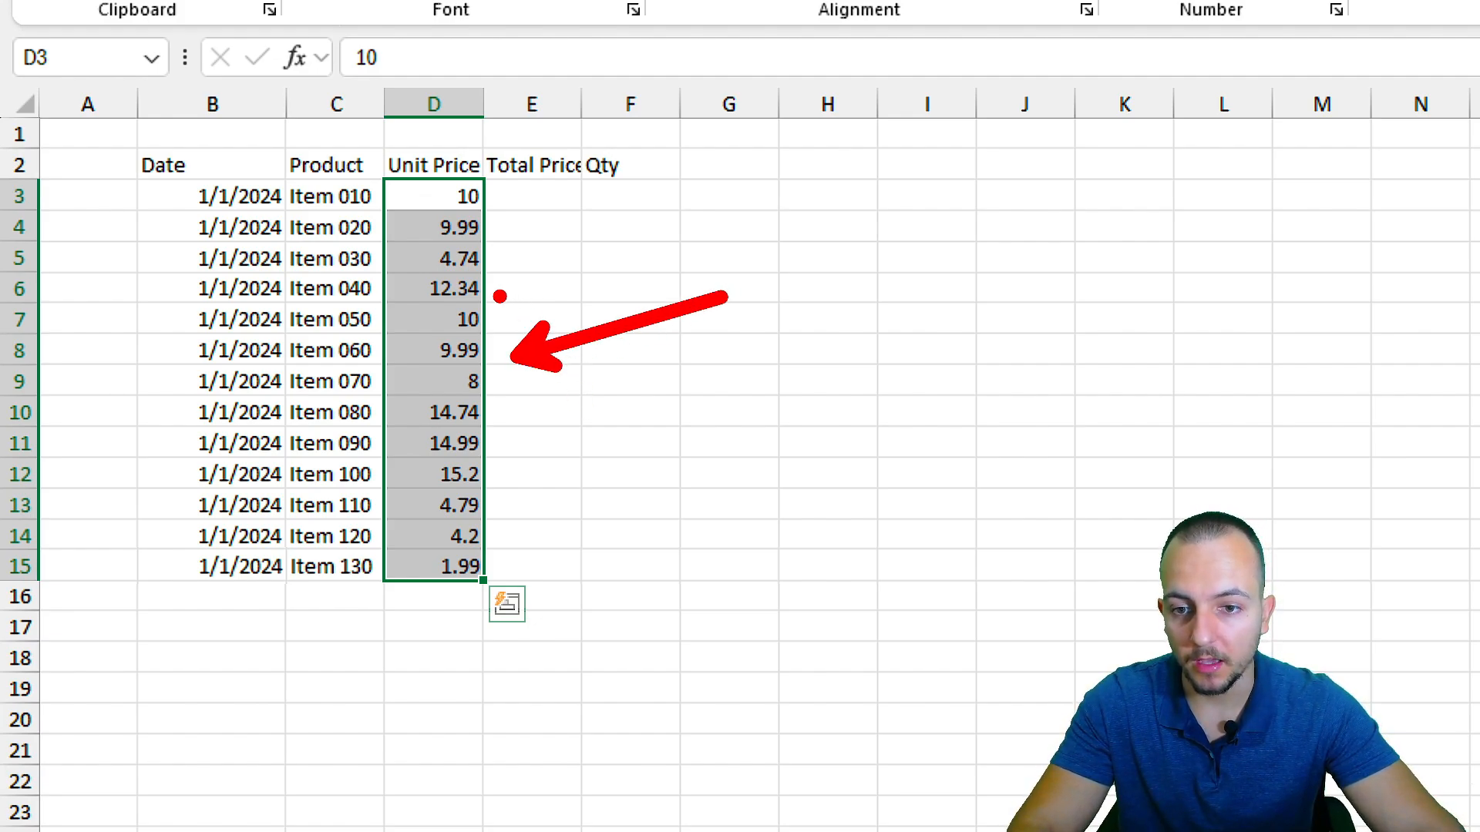
{"action": "mouse_move", "coordinate": [796, 185]}
{"action": "left_mouse_down"}
{"action": "mouse_move", "coordinate": [809, 250]}
{"action": "mouse_move", "coordinate": [702, 282]}
{"action": "left_mouse_up"}
{"action": "left_click_drag", "start_coordinate": [744, 174], "coordinate": [771, 336]}
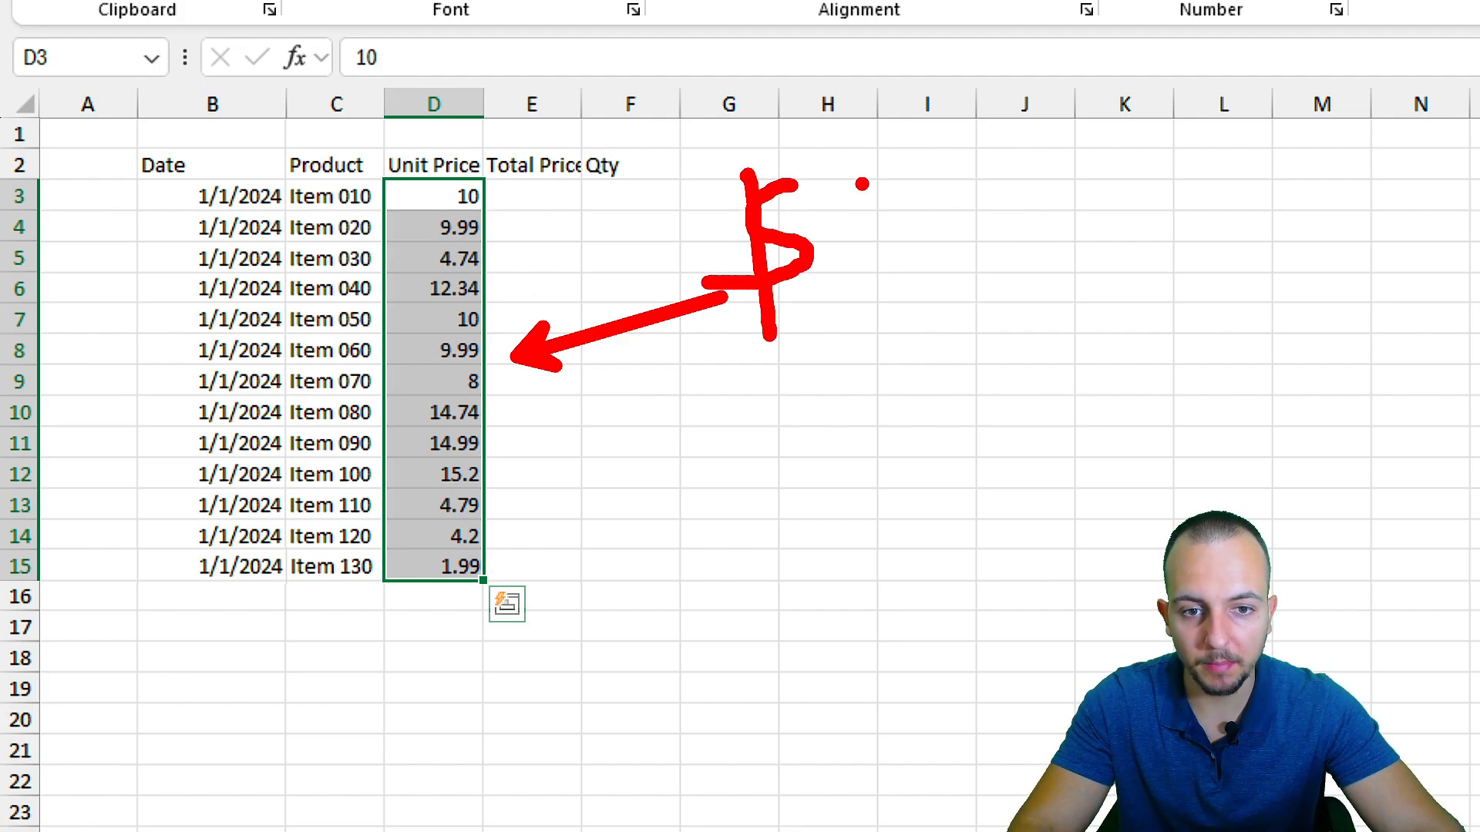
{"action": "mouse_move", "coordinate": [782, 122]}
{"action": "left_mouse_down"}
{"action": "mouse_move", "coordinate": [964, 248]}
{"action": "mouse_move", "coordinate": [743, 127]}
{"action": "left_mouse_up"}
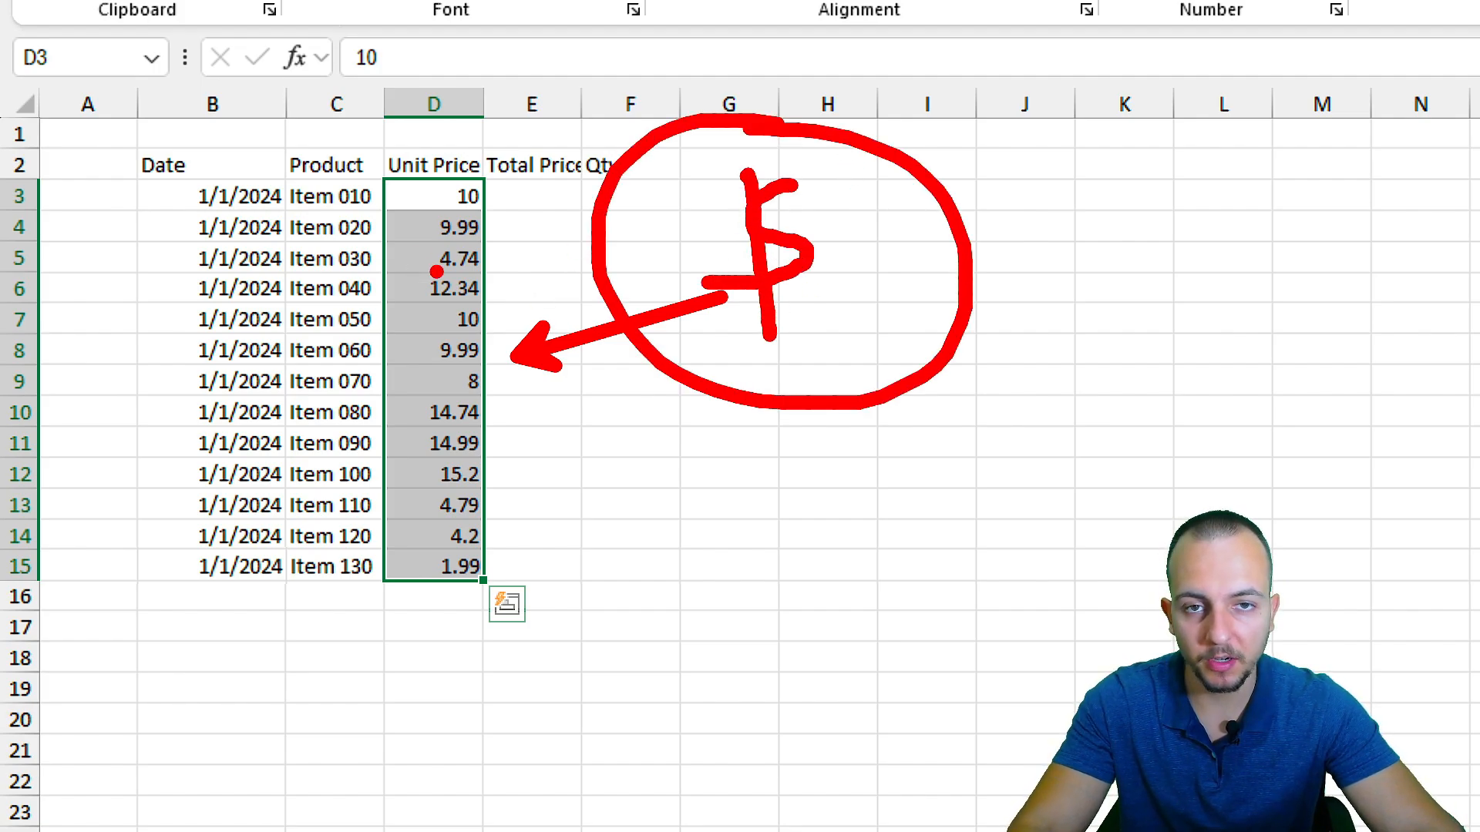
{"action": "key", "text": "Escape"}
{"action": "mouse_move", "coordinate": [449, 201]}
{"action": "left_mouse_down"}
{"action": "mouse_move", "coordinate": [459, 257]}
{"action": "mouse_move", "coordinate": [414, 573]}
{"action": "mouse_move", "coordinate": [509, 575]}
{"action": "left_mouse_up"}
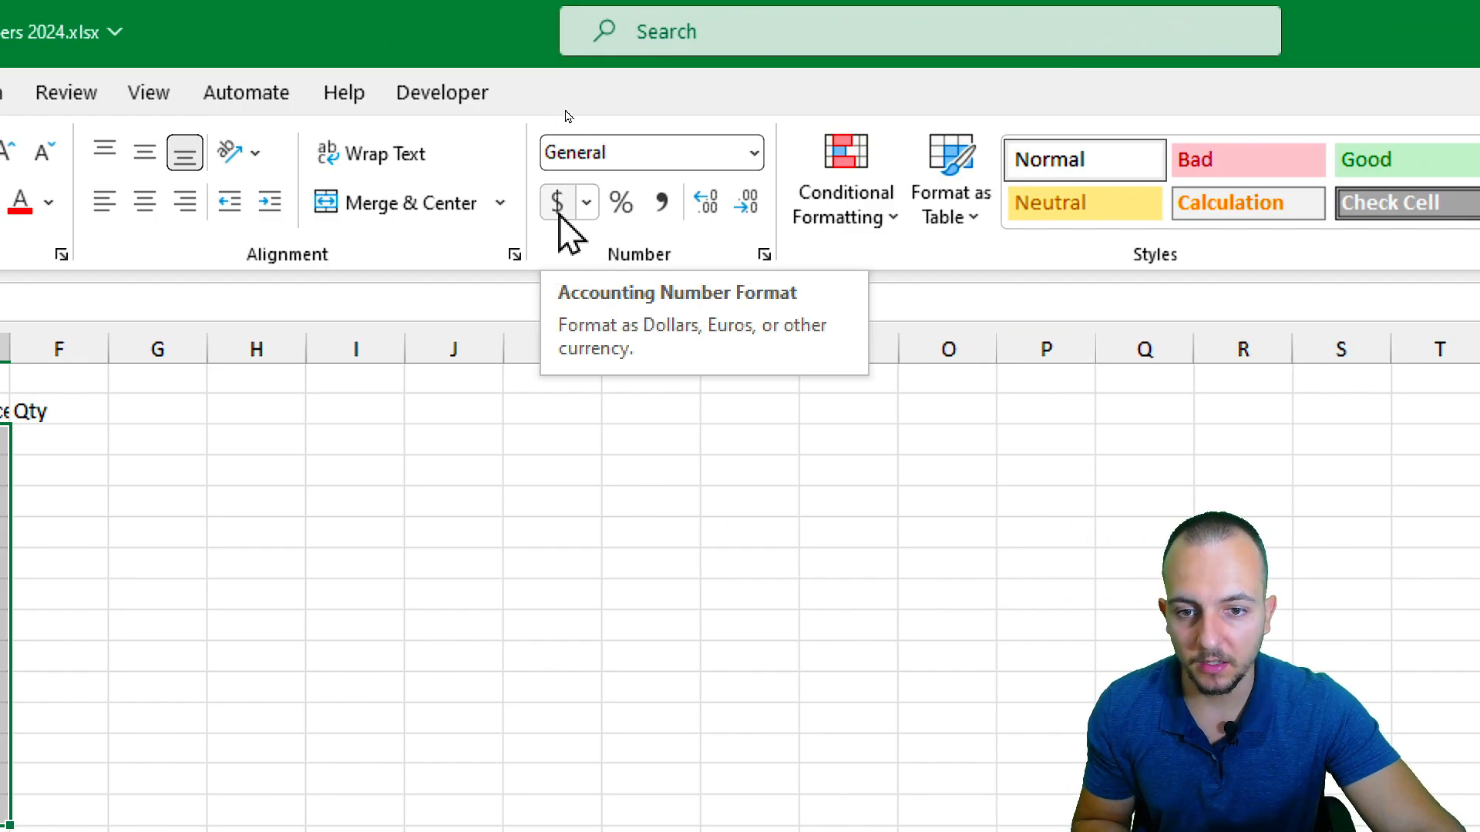
{"action": "left_click", "coordinate": [561, 216]}
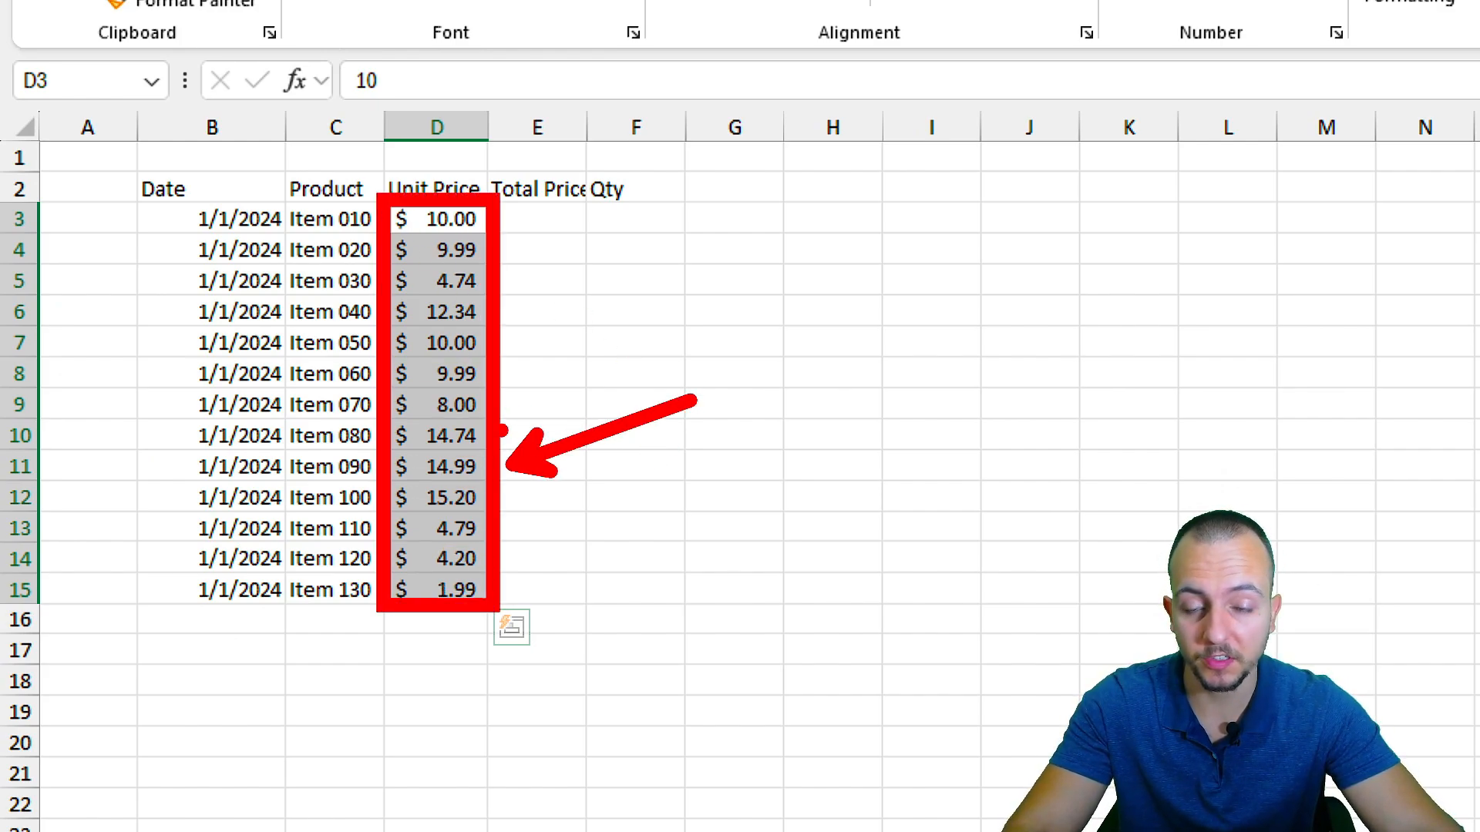
{"action": "left_click", "coordinate": [664, 122]}
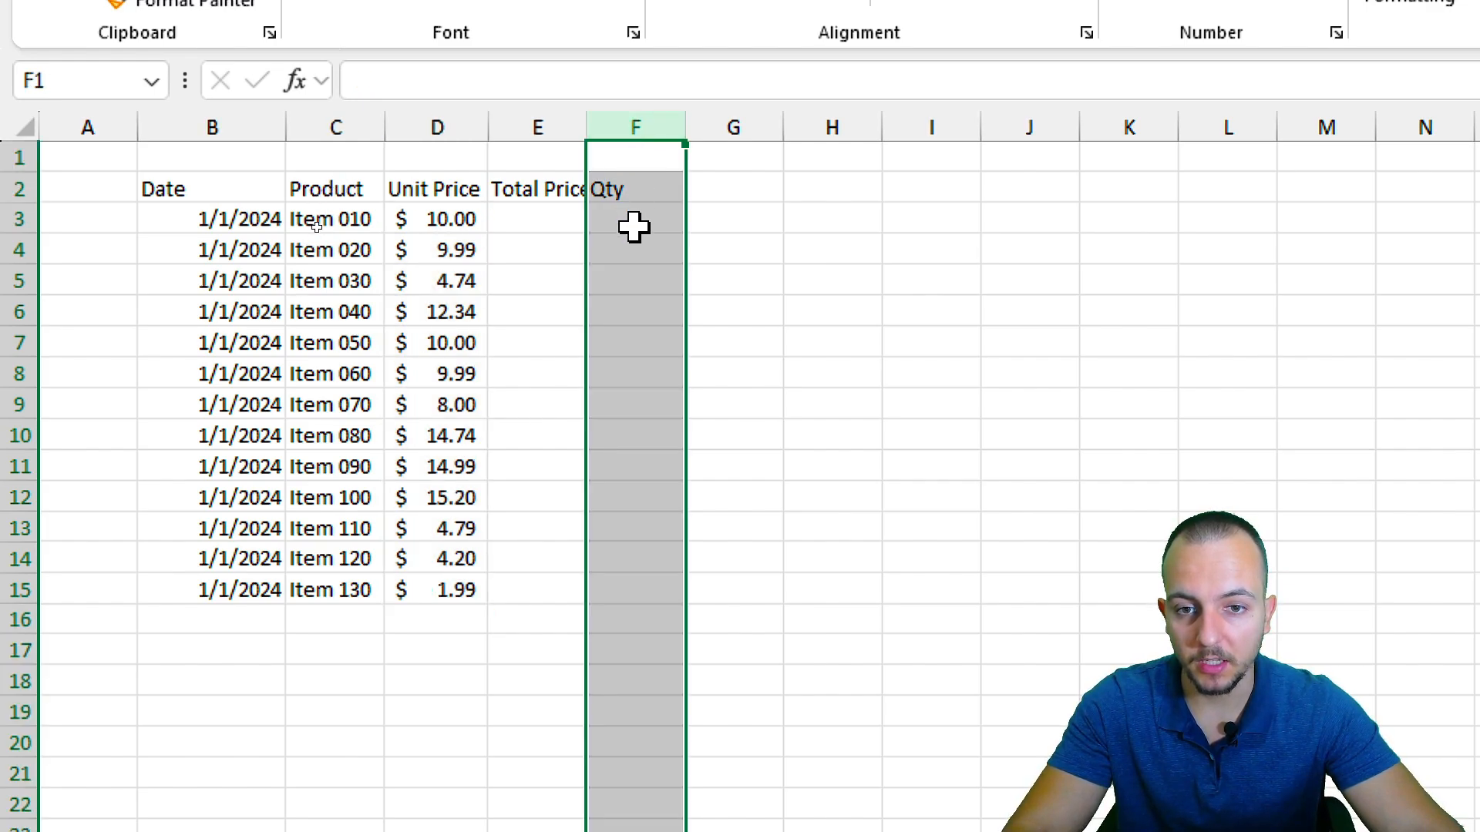
{"action": "left_click_drag", "start_coordinate": [633, 228], "coordinate": [619, 593]}
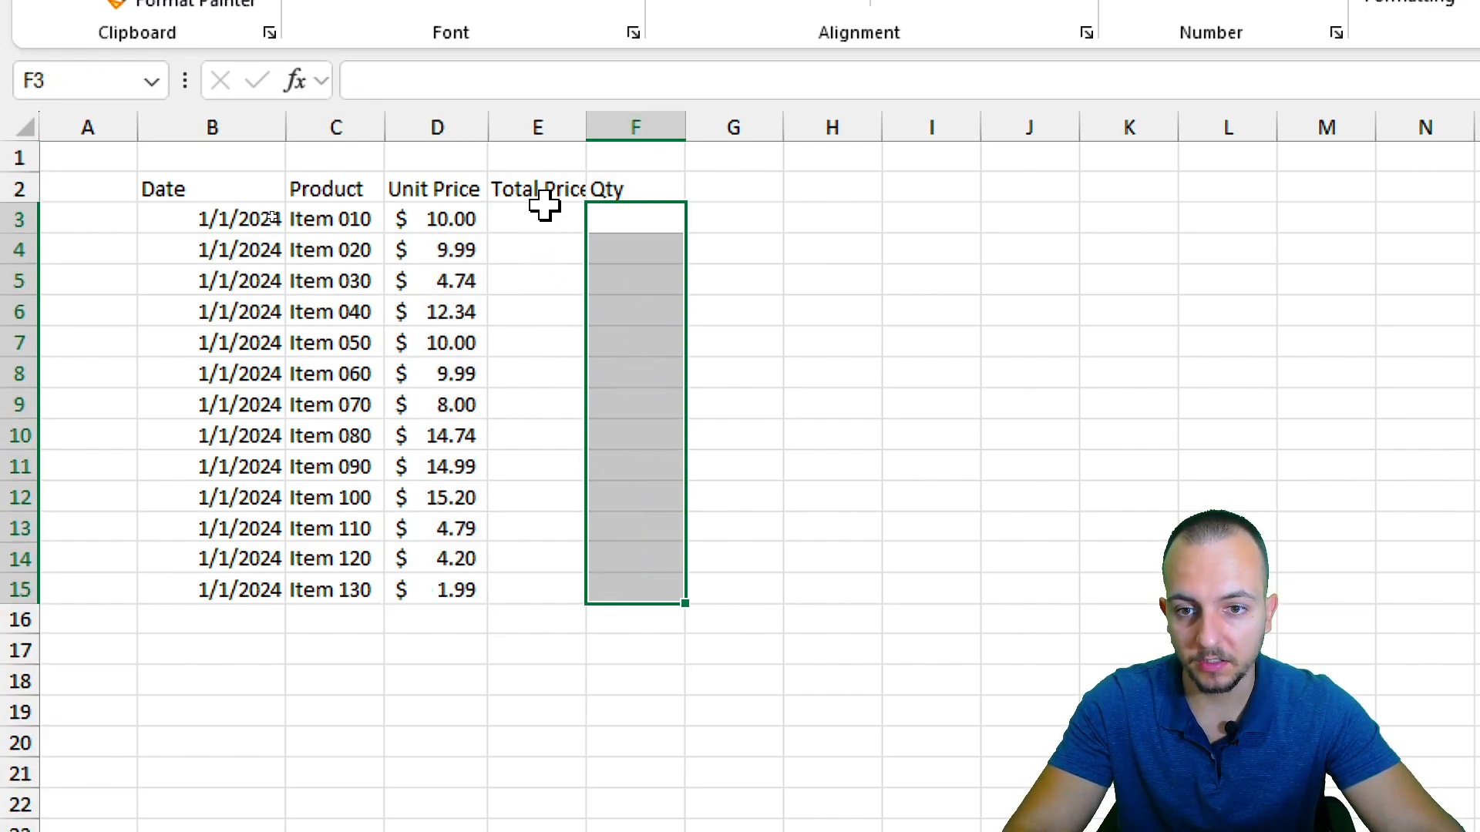
{"action": "left_click_drag", "start_coordinate": [542, 198], "coordinate": [512, 601]}
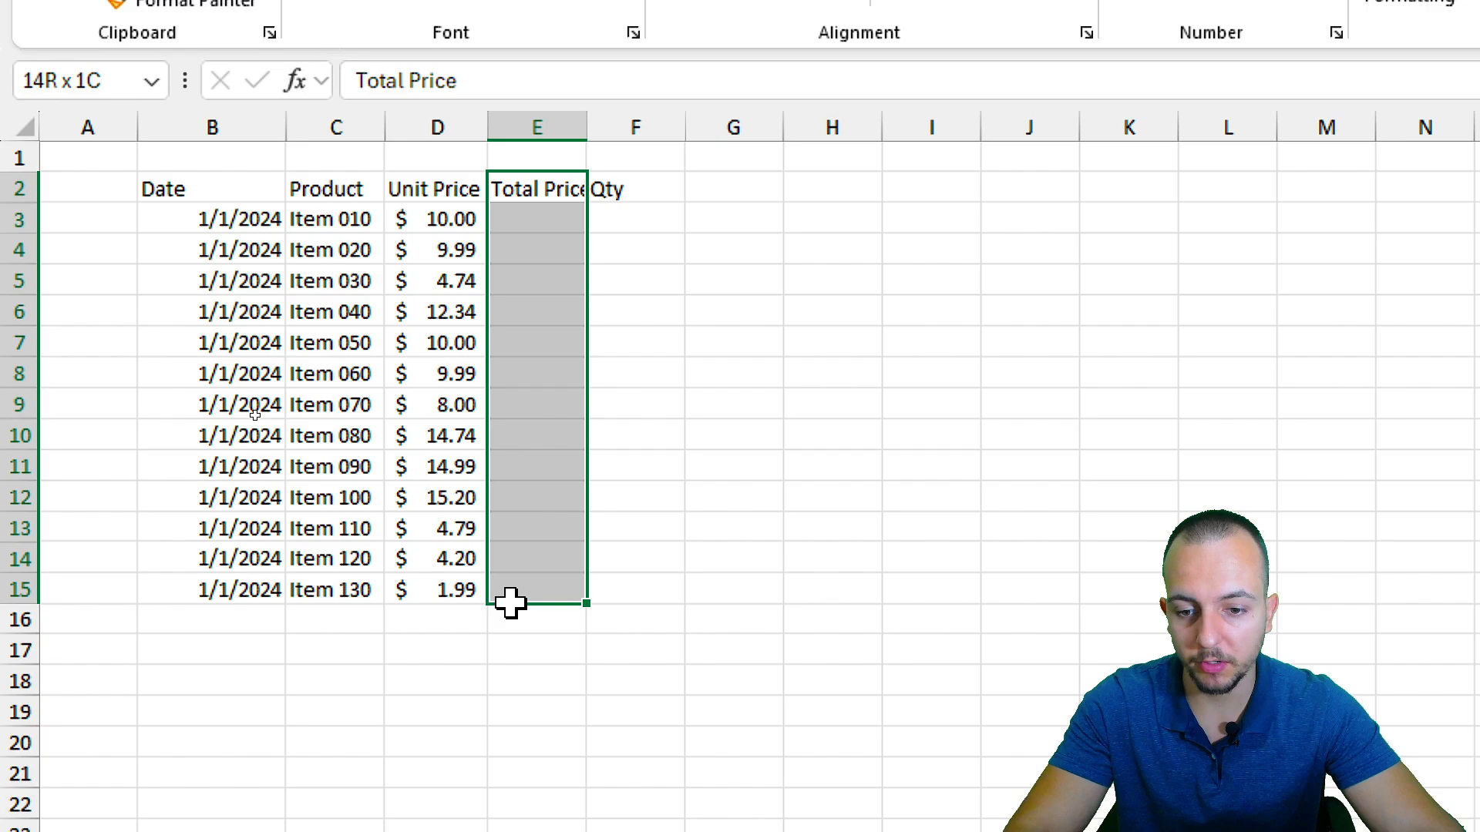
{"action": "left_click", "coordinate": [539, 225]}
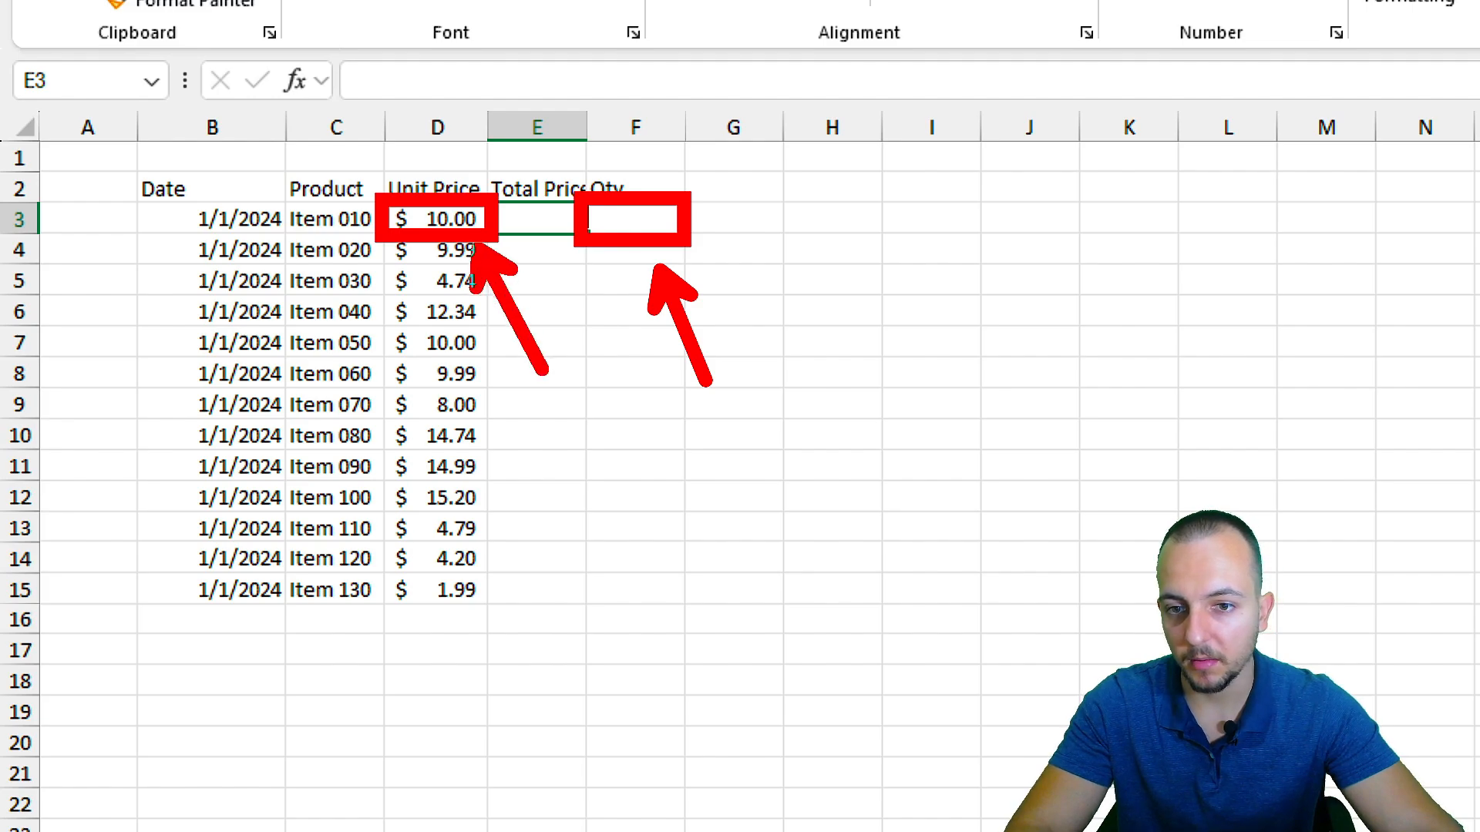
Step: Enter the quantities 5, 1, 3 and 4 in cells F3 to F6 of the Qty column
{"action": "left_click", "coordinate": [628, 217]}
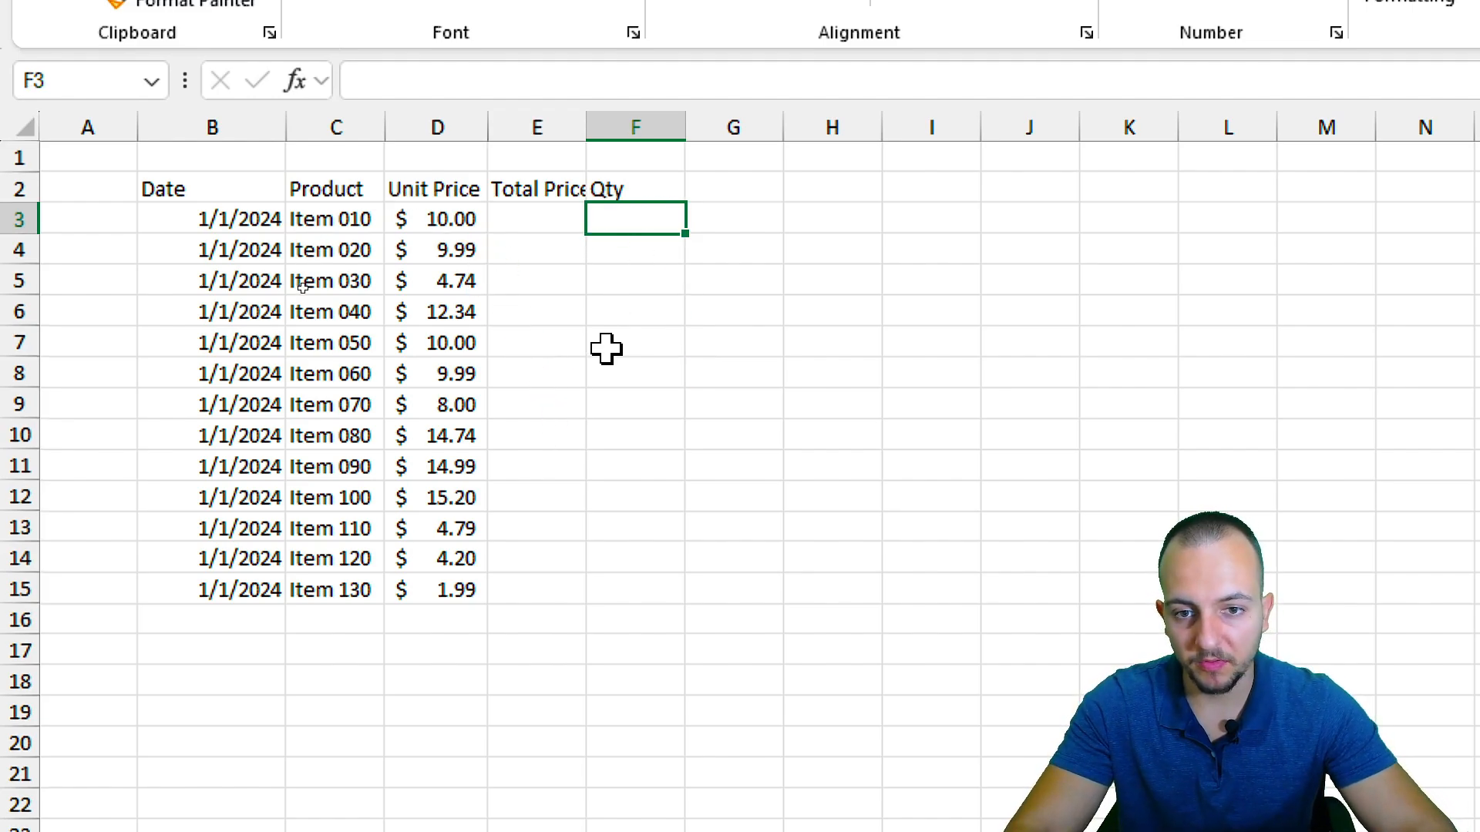
{"action": "type", "text": "5"}
{"action": "key", "text": "Return"}
{"action": "type", "text": "1"}
{"action": "key", "text": "Return"}
{"action": "type", "text": "3"}
{"action": "key", "text": "Return"}
{"action": "type", "text": "4"}
{"action": "key", "text": "Return"}
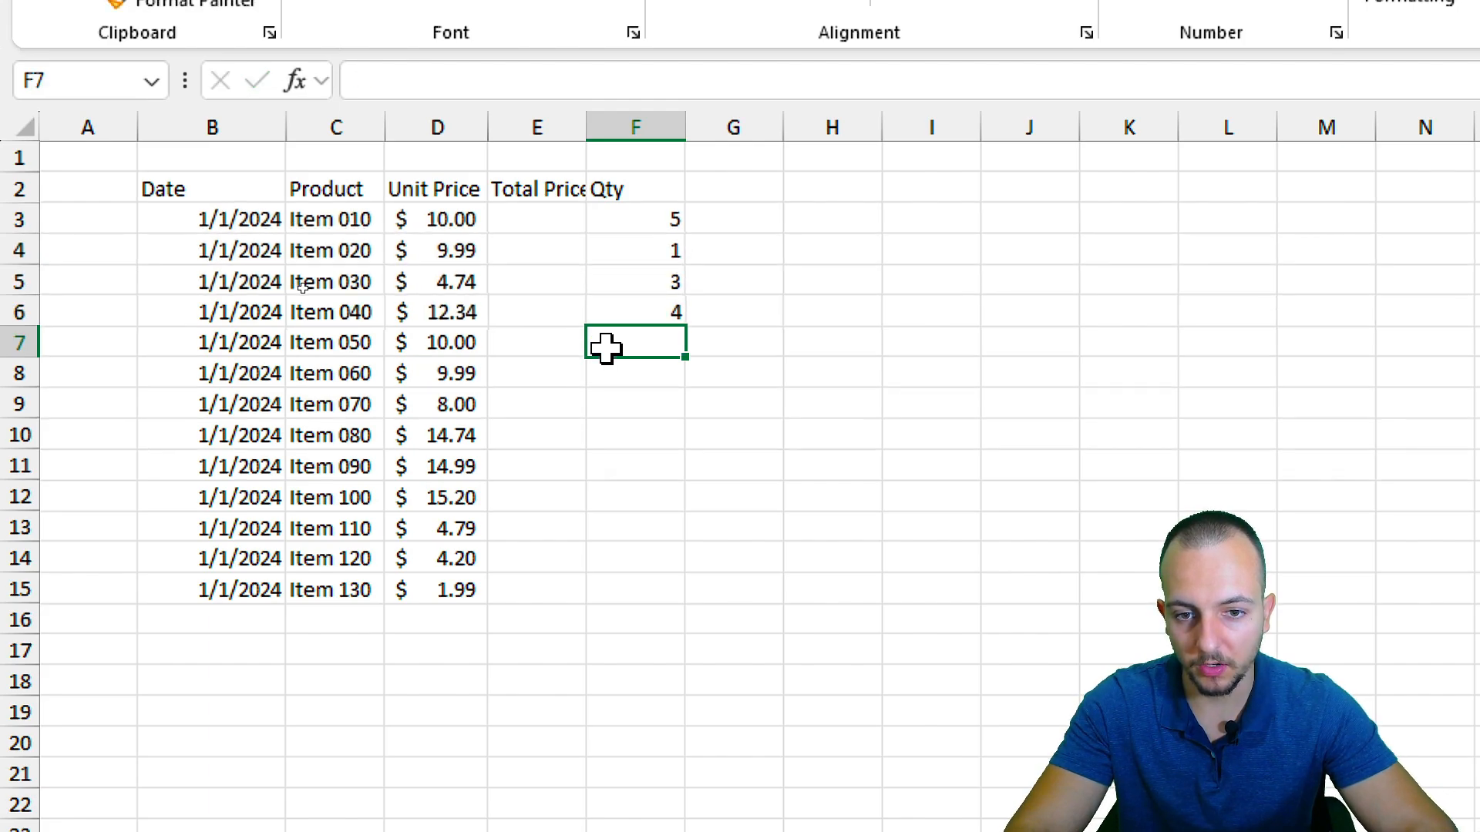
Step: Enter the formula =D3*F3 in E3 to calculate the first product's total price
{"action": "left_click", "coordinate": [541, 223]}
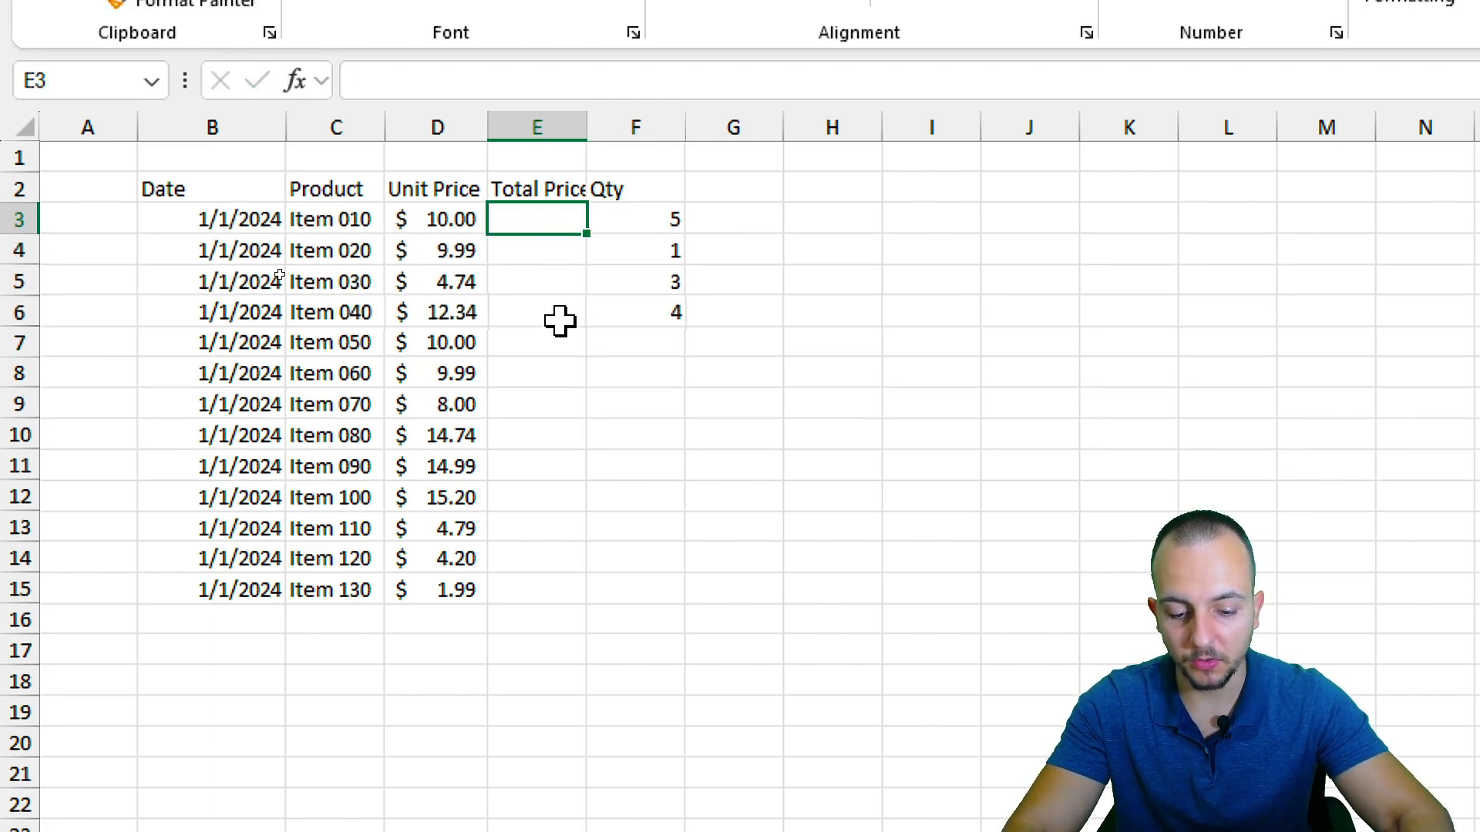
{"action": "type", "text": "="}
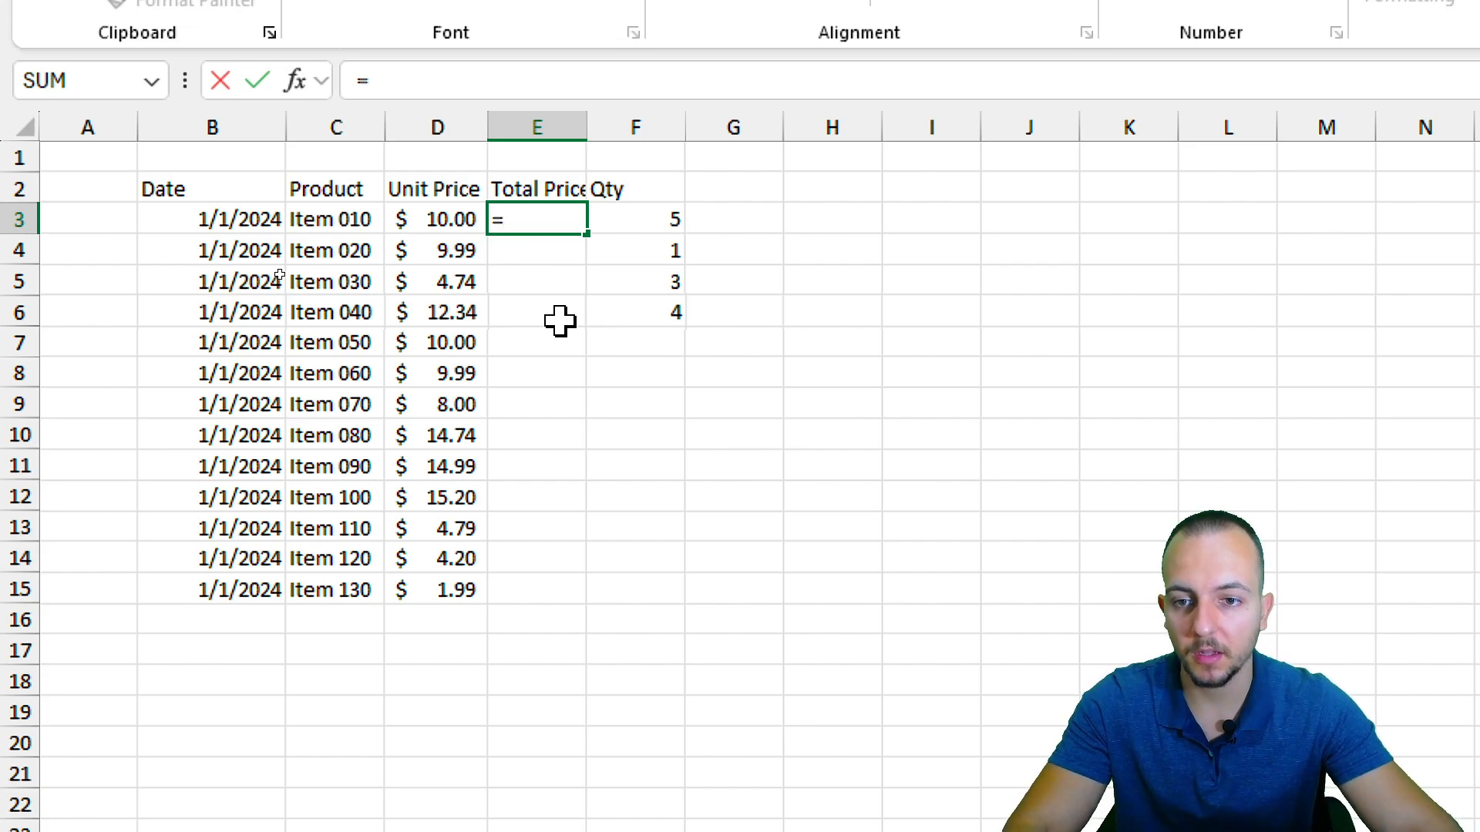
{"action": "left_click", "coordinate": [451, 223]}
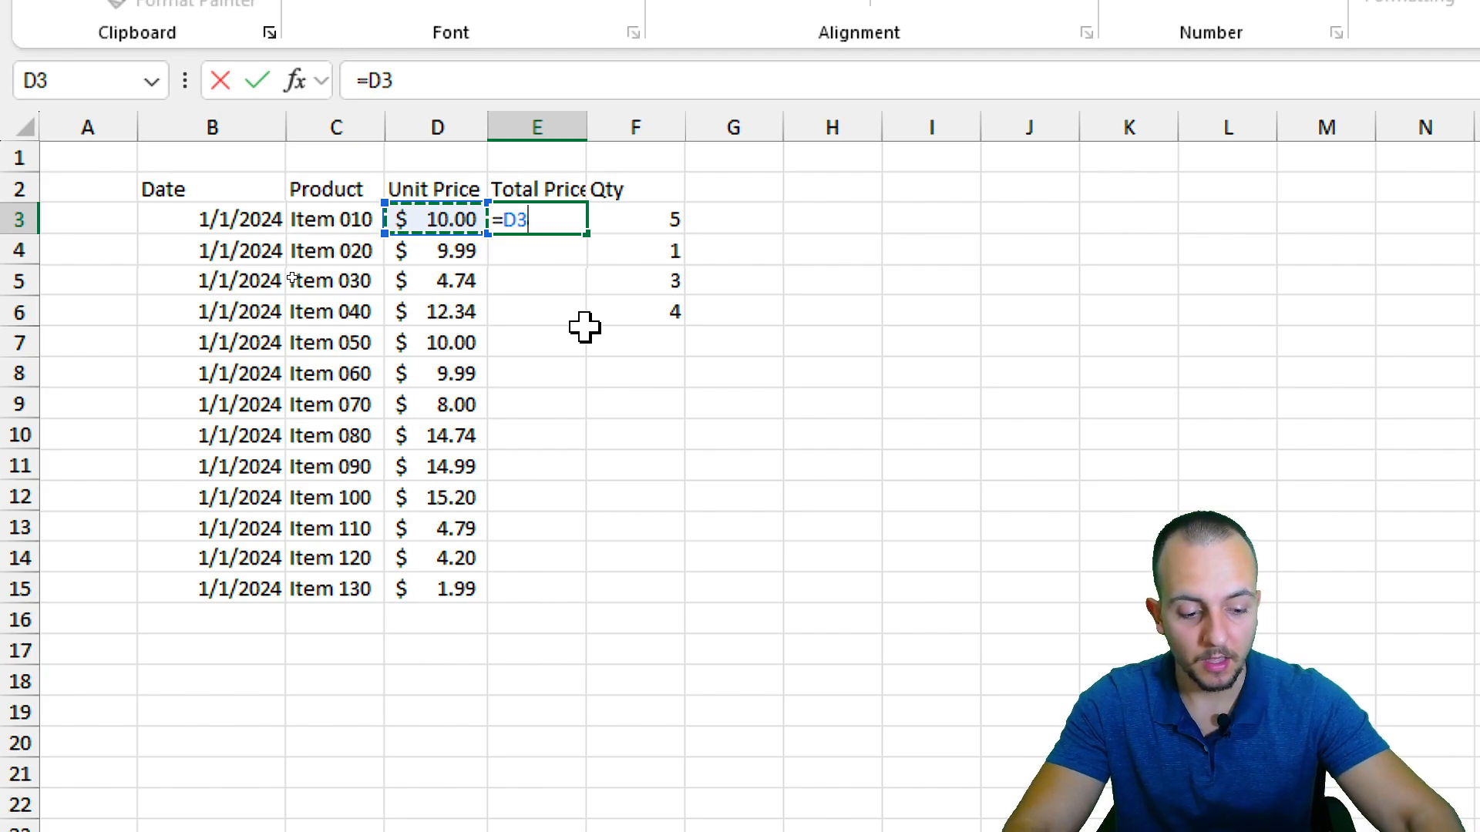
{"action": "type", "text": "*"}
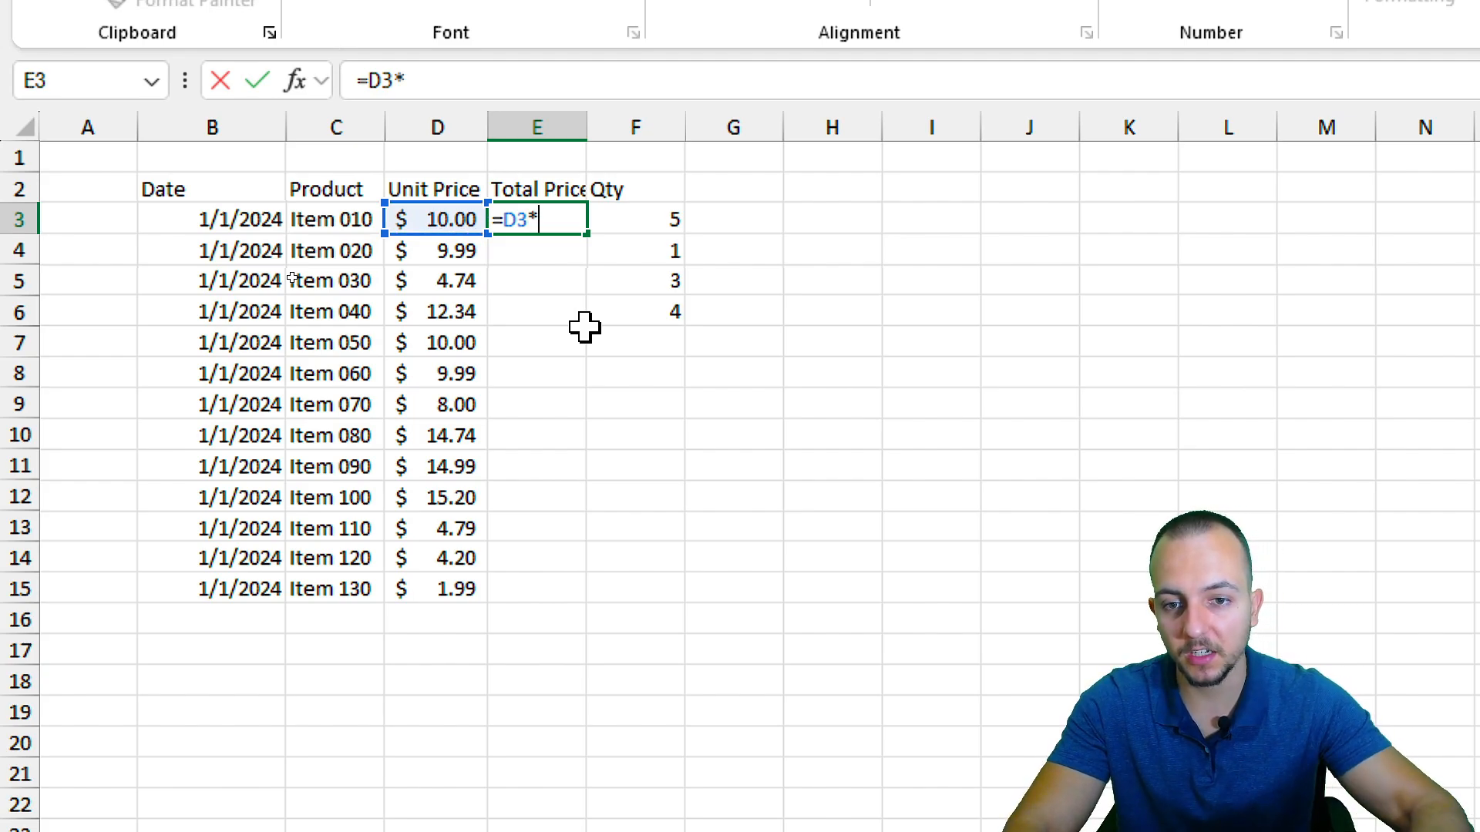
{"action": "left_click", "coordinate": [677, 221]}
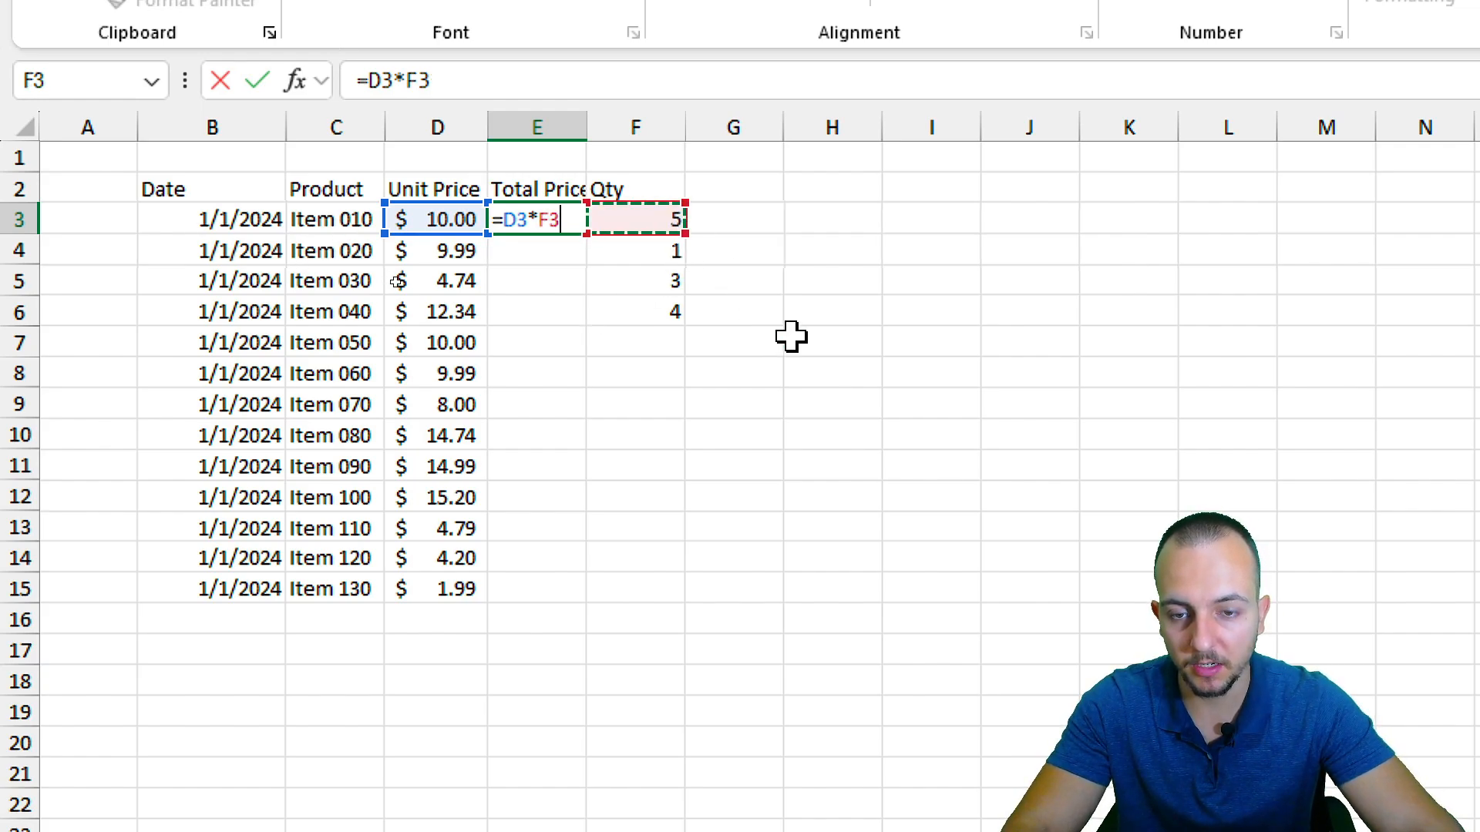
{"action": "type", "text": "*"}
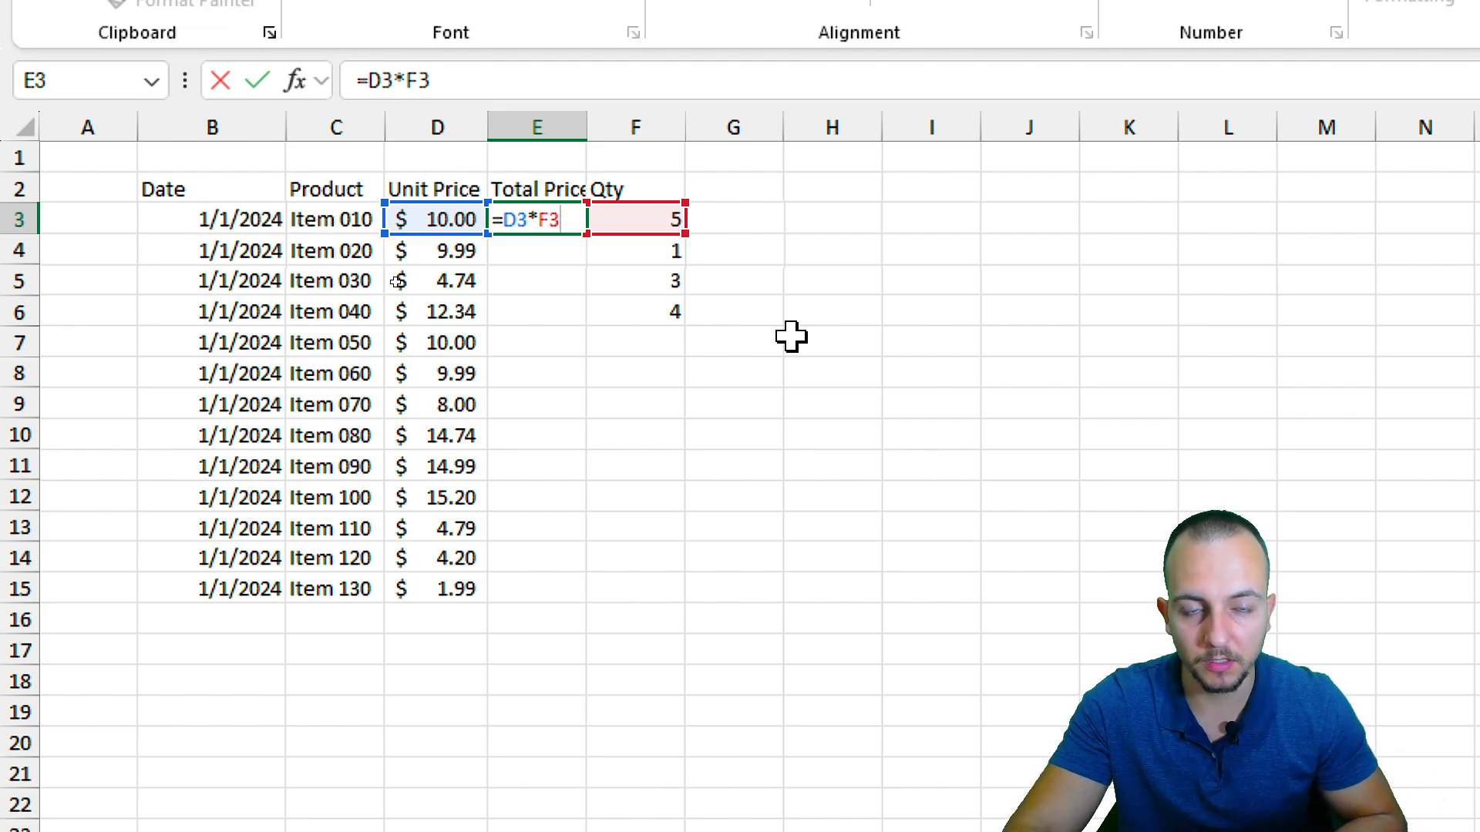
{"action": "key", "text": "Return"}
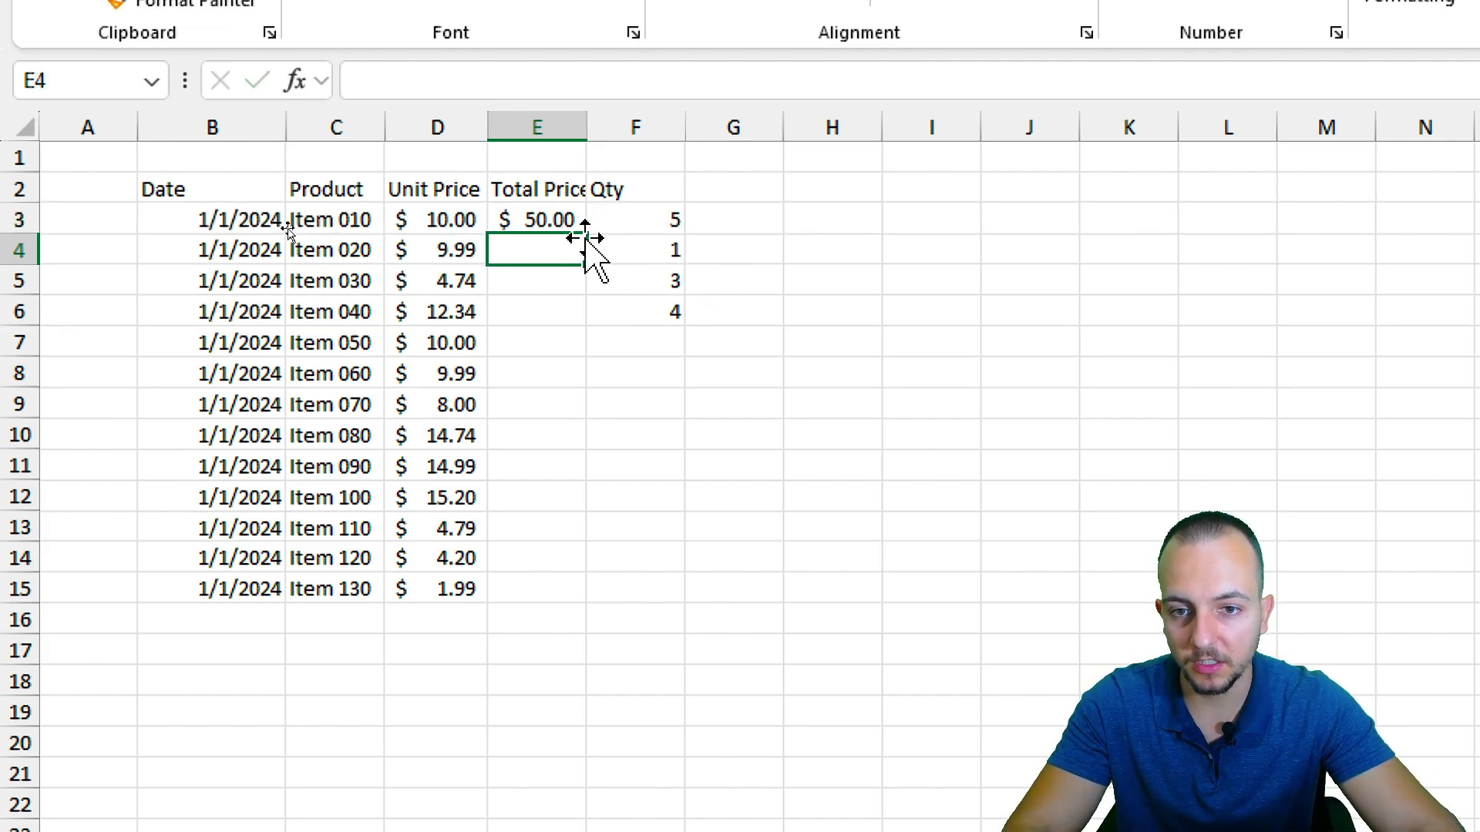
Step: Fill the total price formula from E3 down to E15 and inspect the copied formula in E7
{"action": "left_click", "coordinate": [537, 220]}
{"action": "left_click", "coordinate": [416, 225]}
{"action": "key", "text": "Left"}
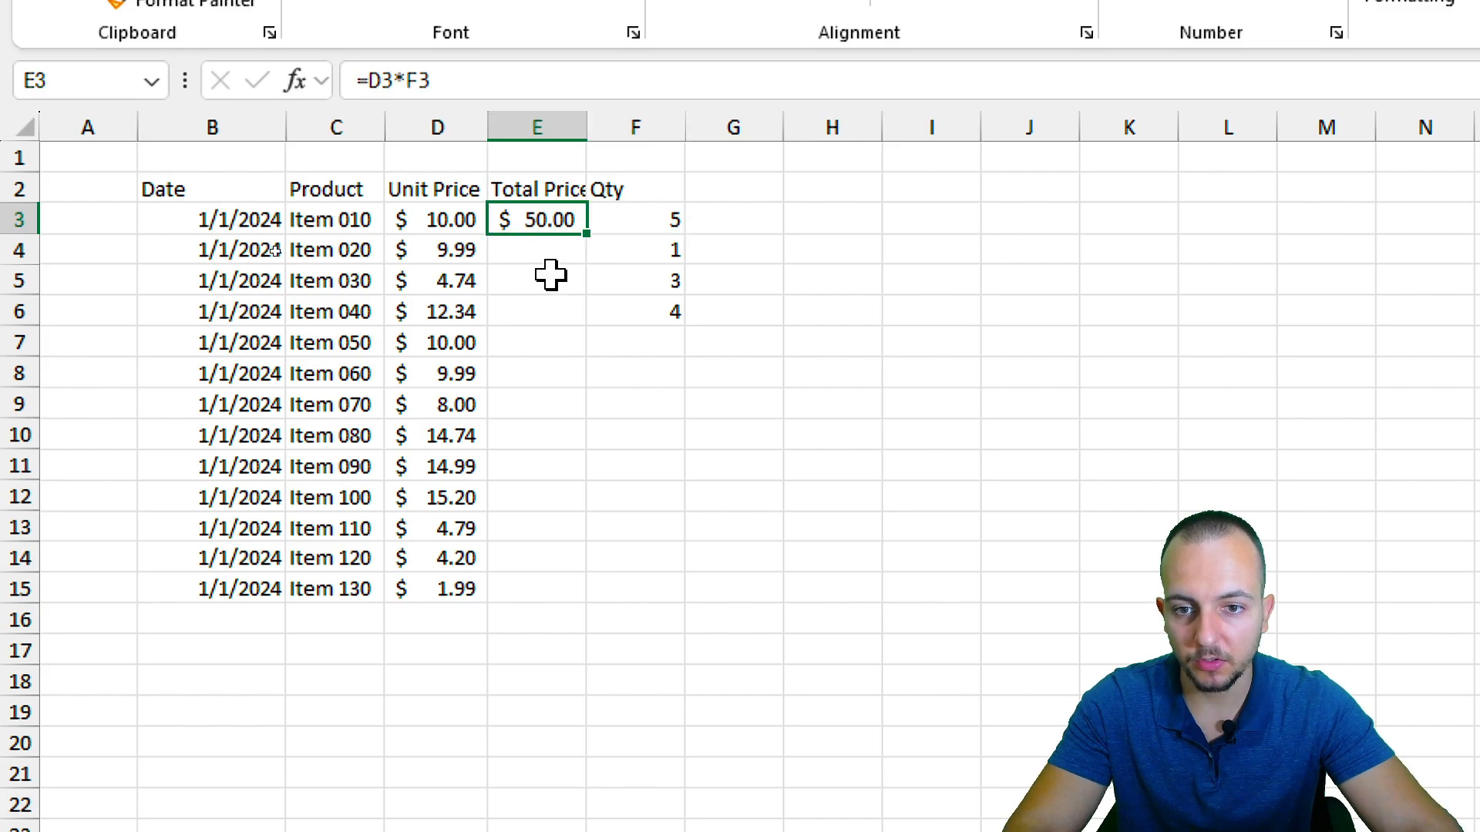
{"action": "left_click_drag", "start_coordinate": [588, 235], "coordinate": [535, 608]}
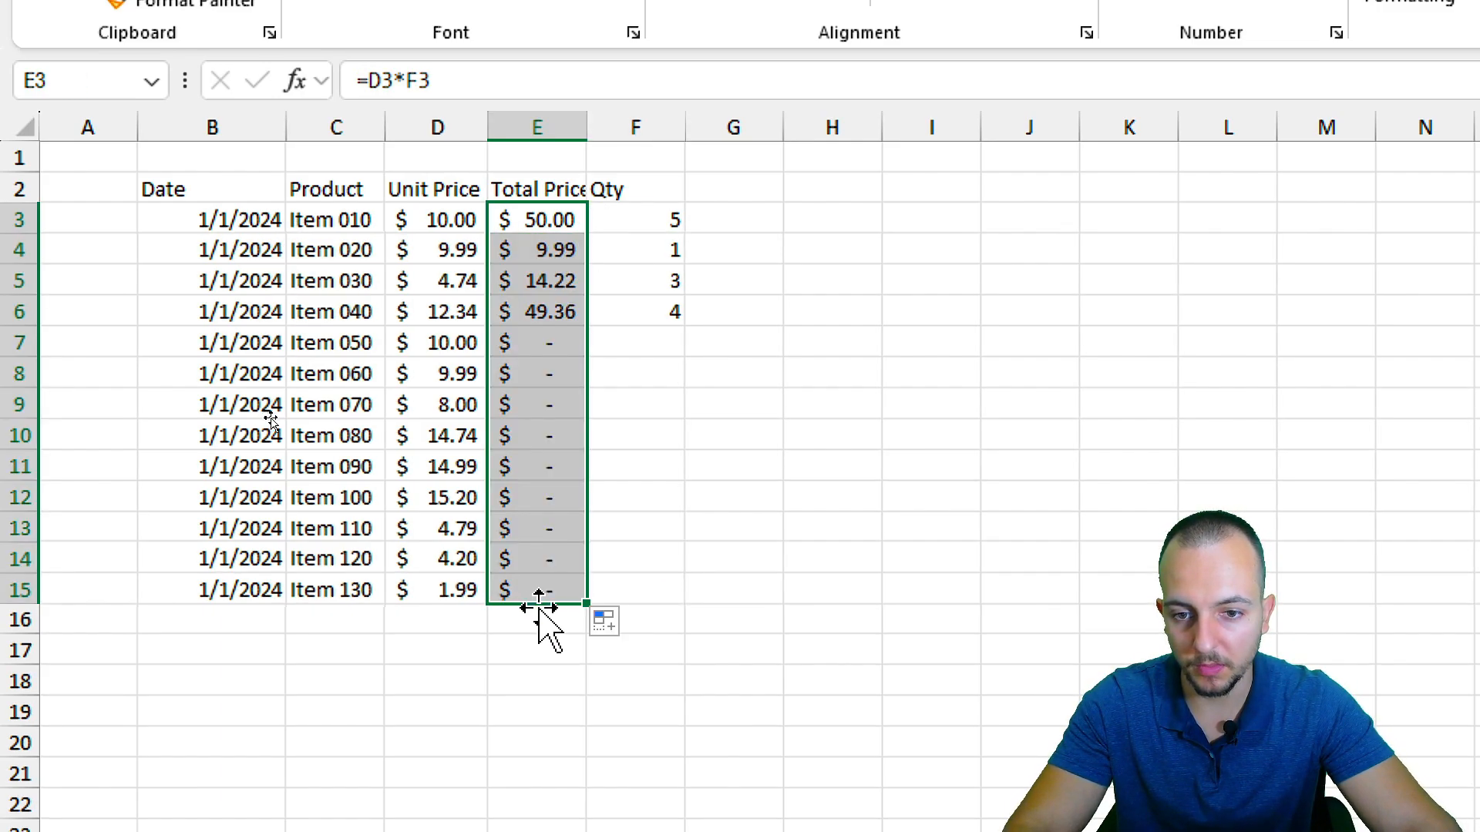
{"action": "left_click", "coordinate": [558, 345]}
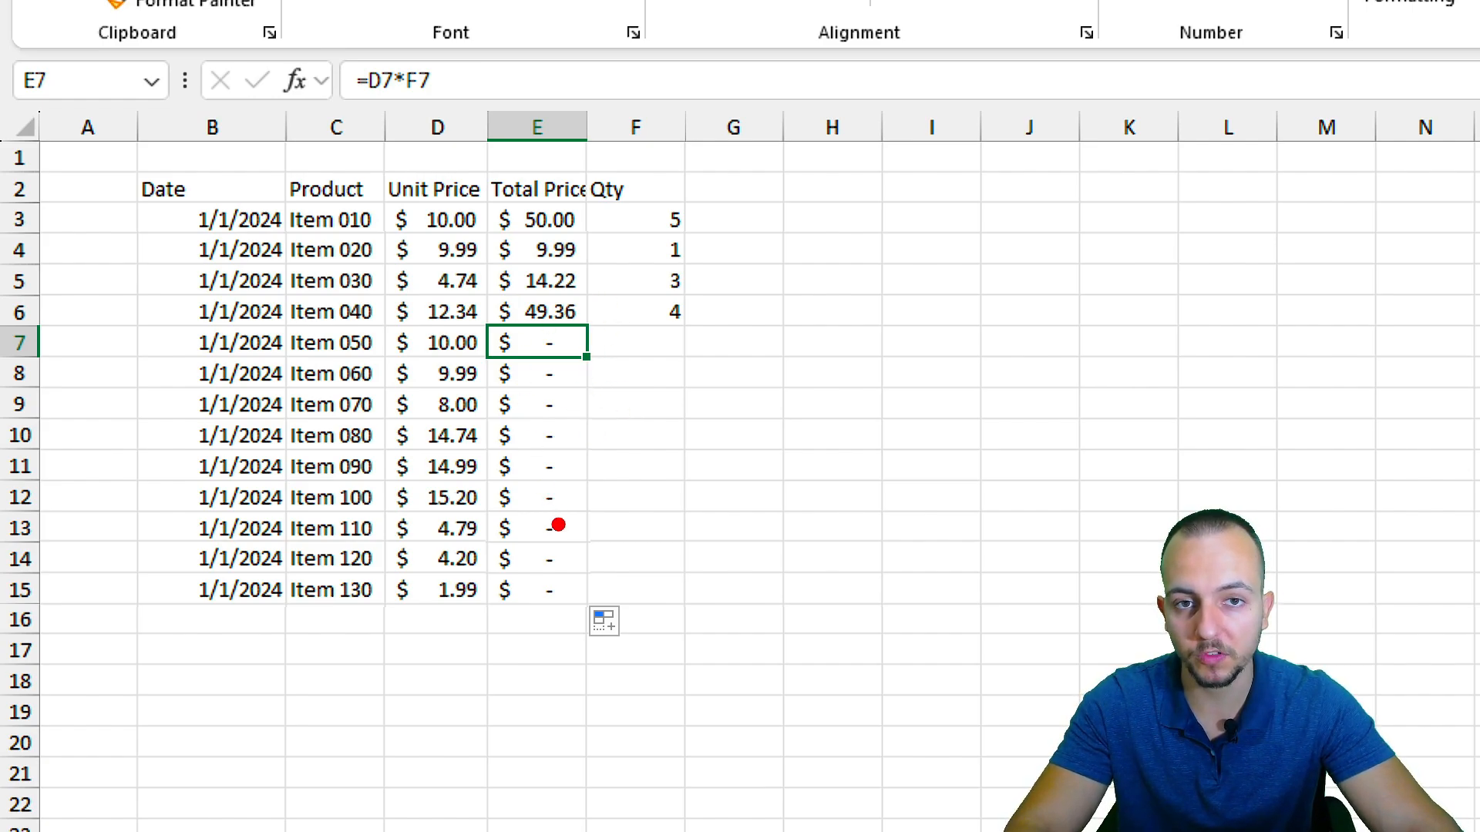
Step: Enter a quantity of 3 for Item 050 in cell F7
{"action": "left_click", "coordinate": [637, 350]}
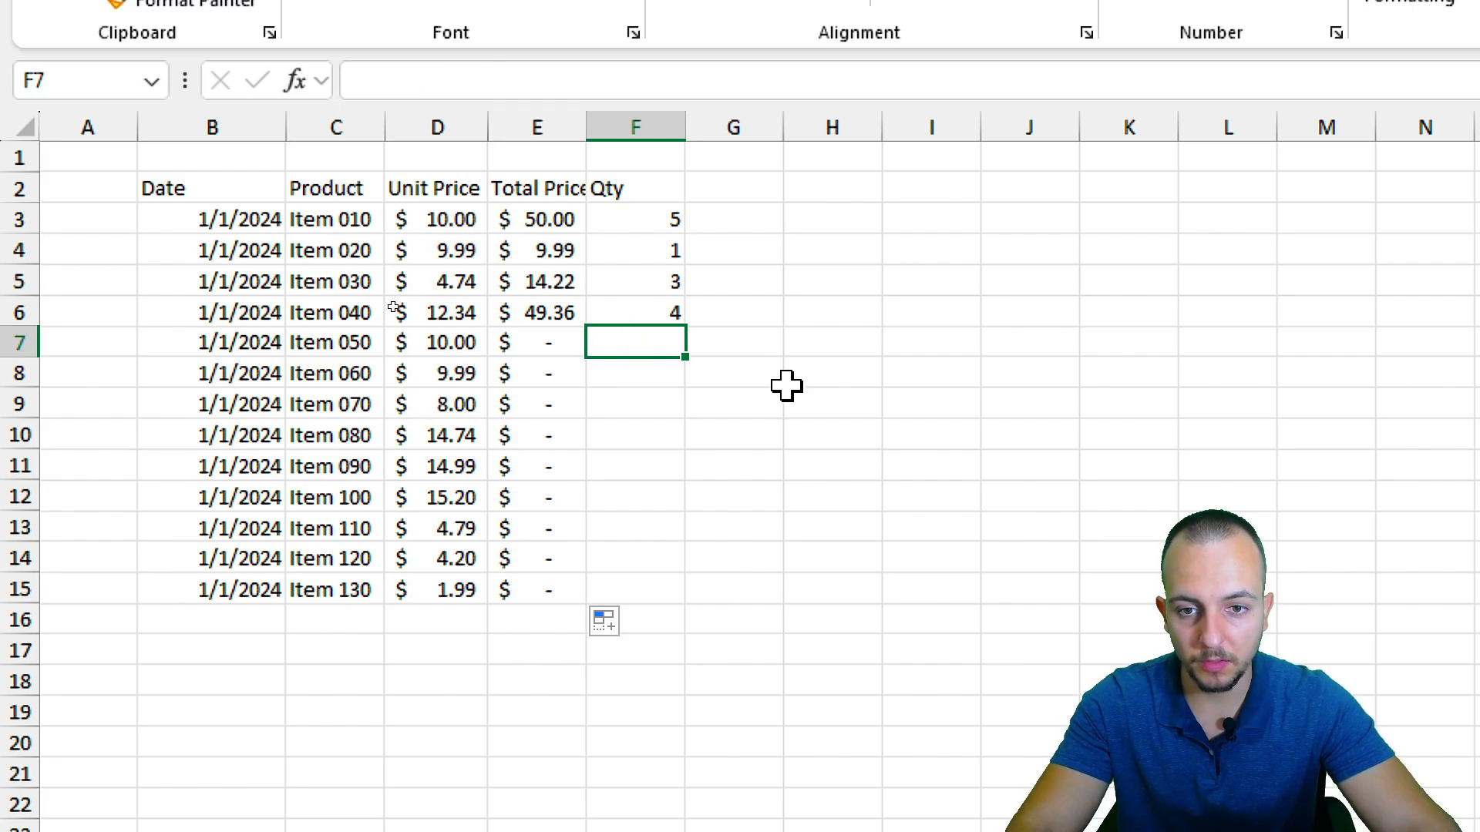
{"action": "type", "text": "3"}
{"action": "key", "text": "Return"}
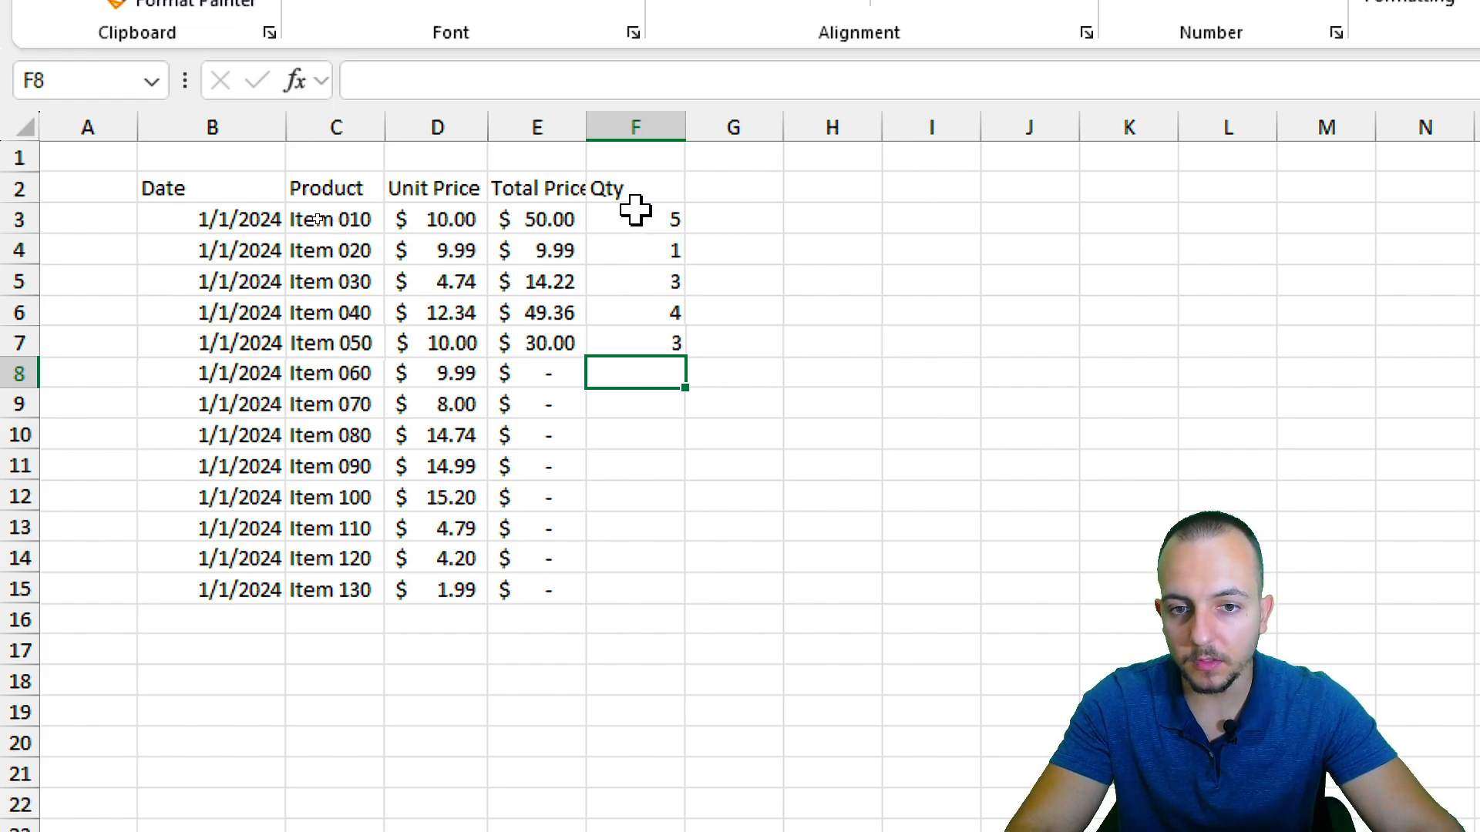
Step: Copy the quantities in F3:F7 into the rows starting at F8 and F13, and clear the surplus values in F16:F17
{"action": "left_click_drag", "start_coordinate": [635, 210], "coordinate": [632, 337]}
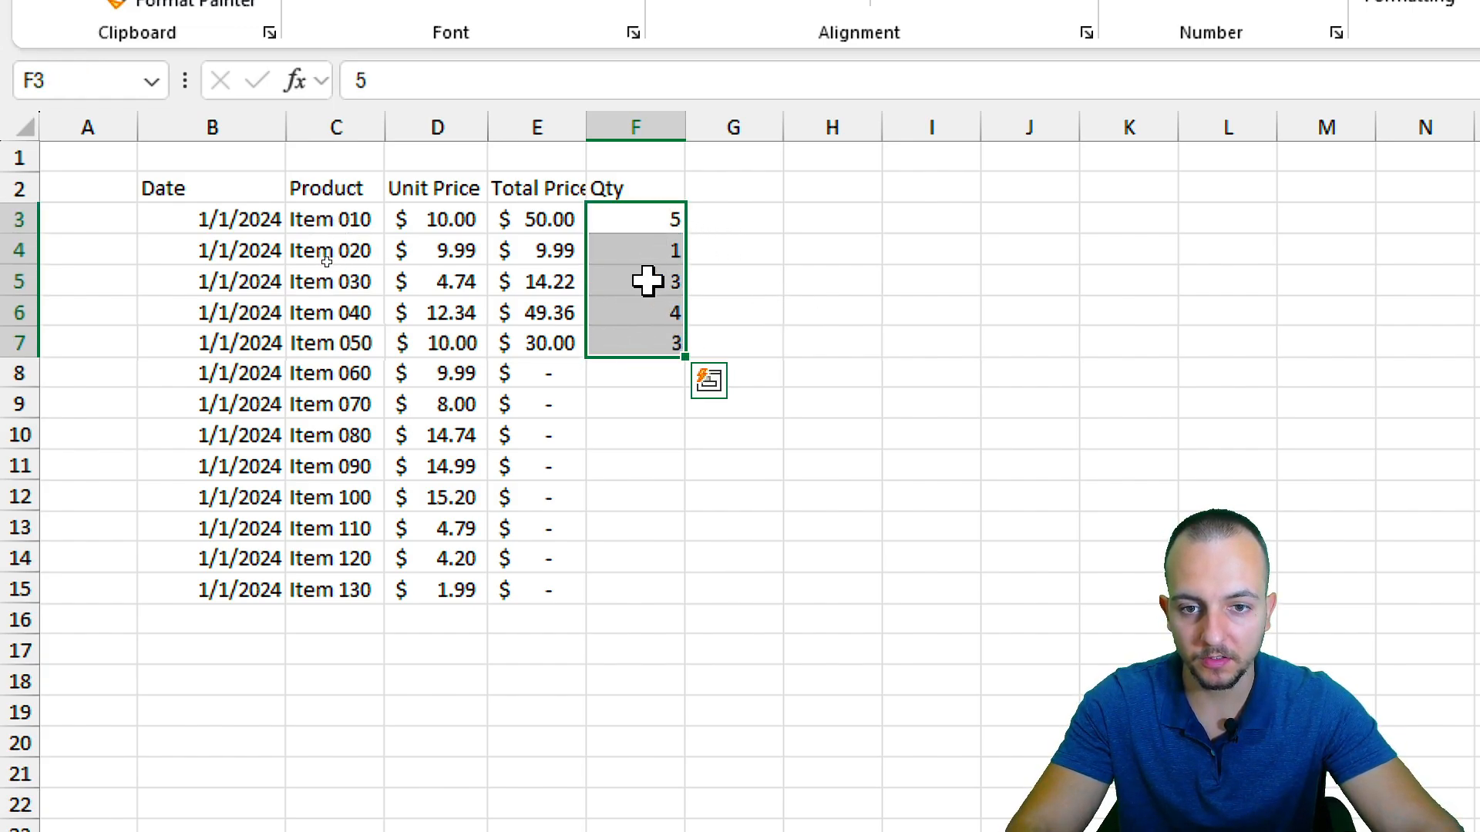
{"action": "key", "text": "ctrl+c"}
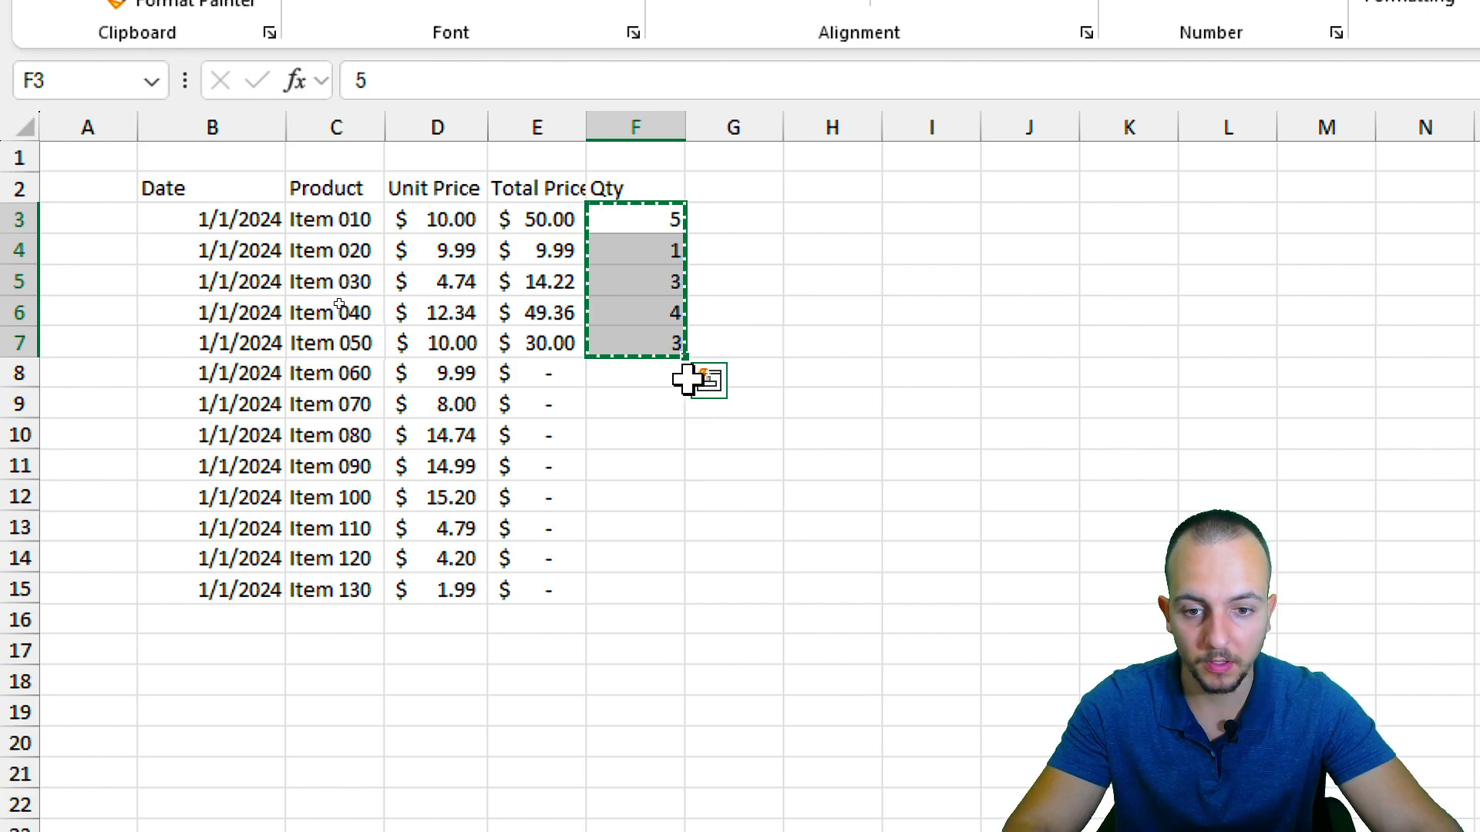
{"action": "left_click", "coordinate": [651, 370]}
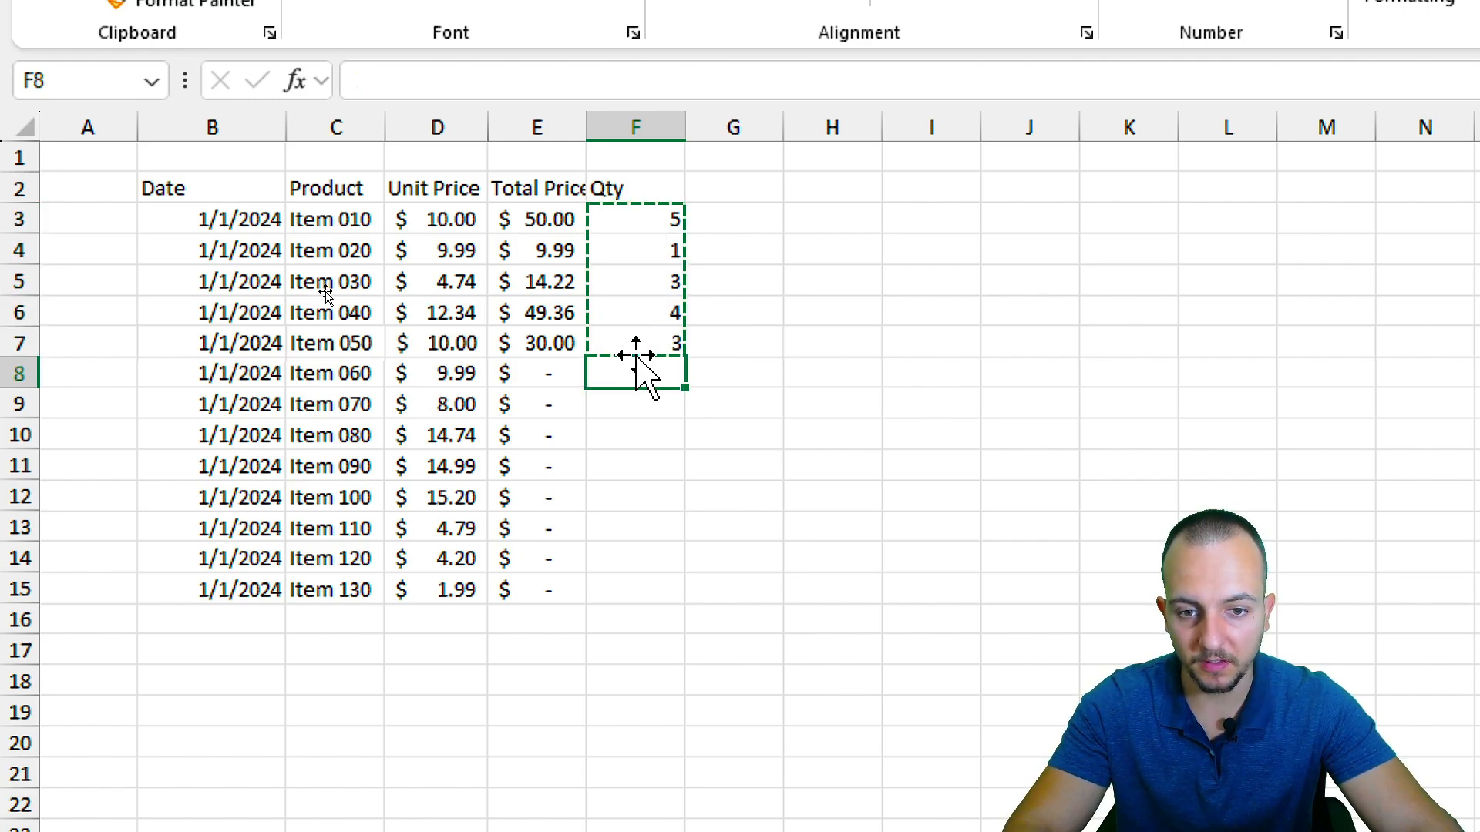
{"action": "key", "text": "ctrl+v"}
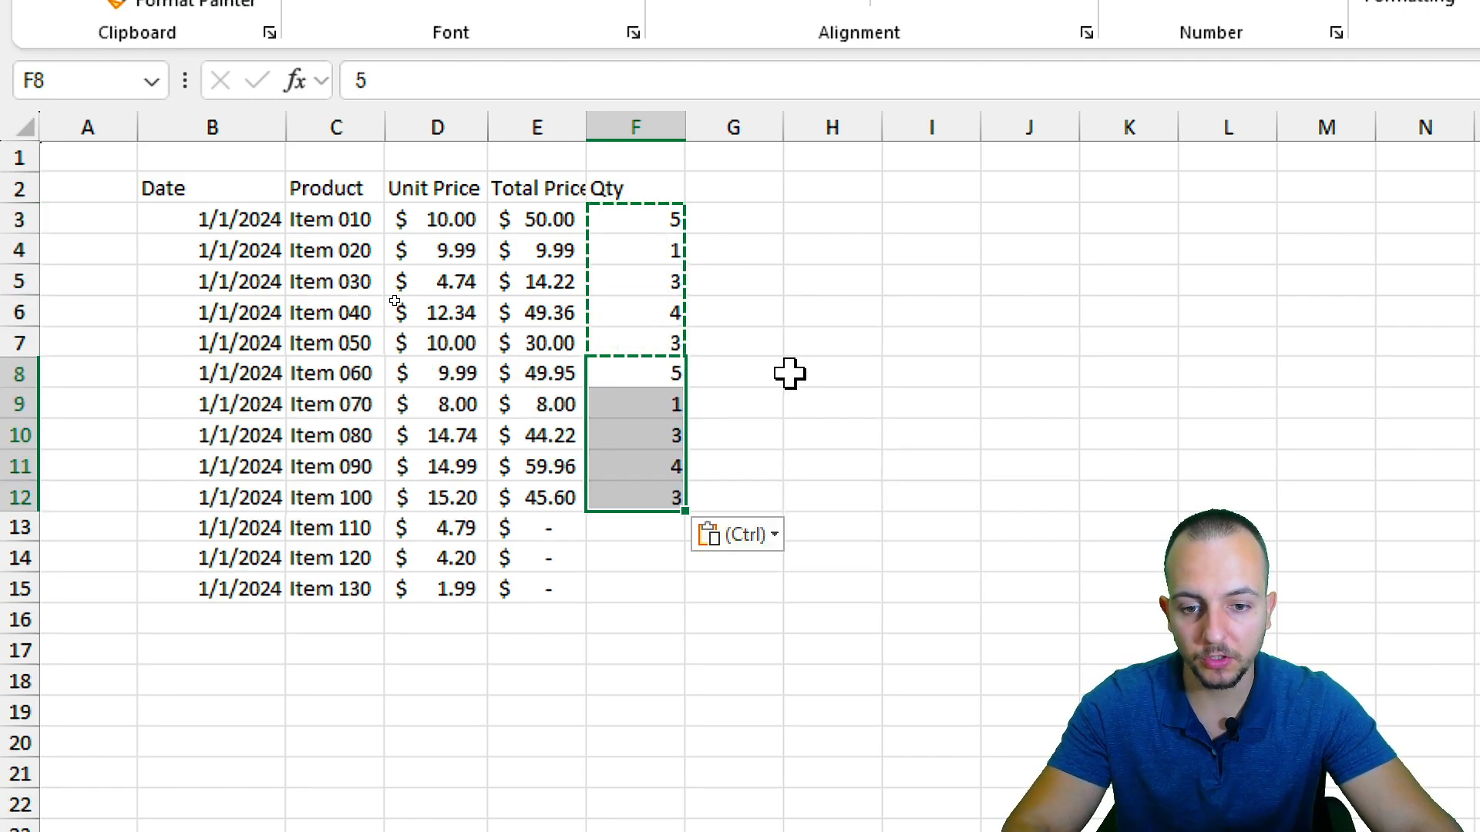
{"action": "left_click", "coordinate": [649, 529]}
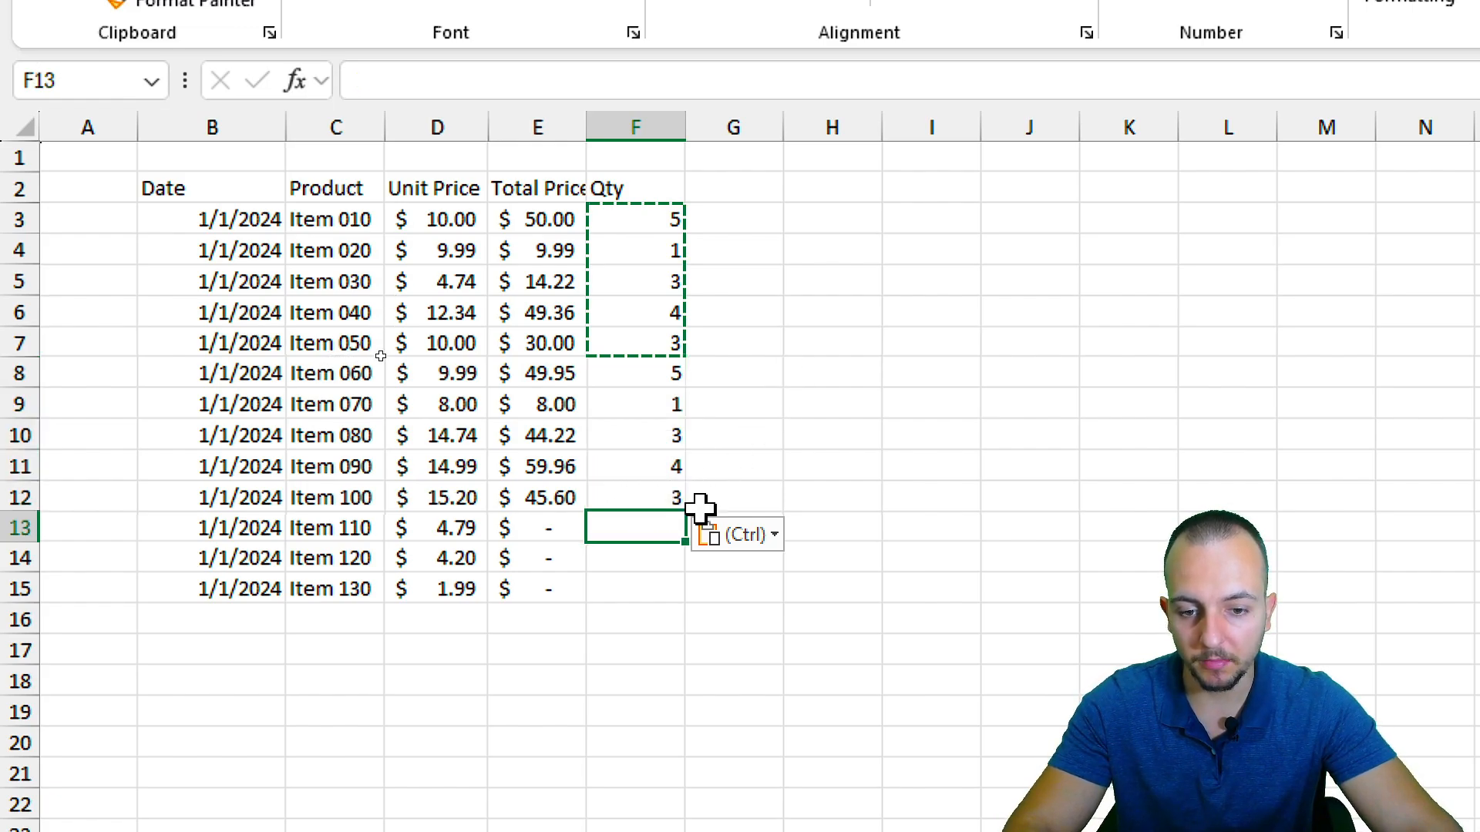
{"action": "key", "text": "ctrl+v"}
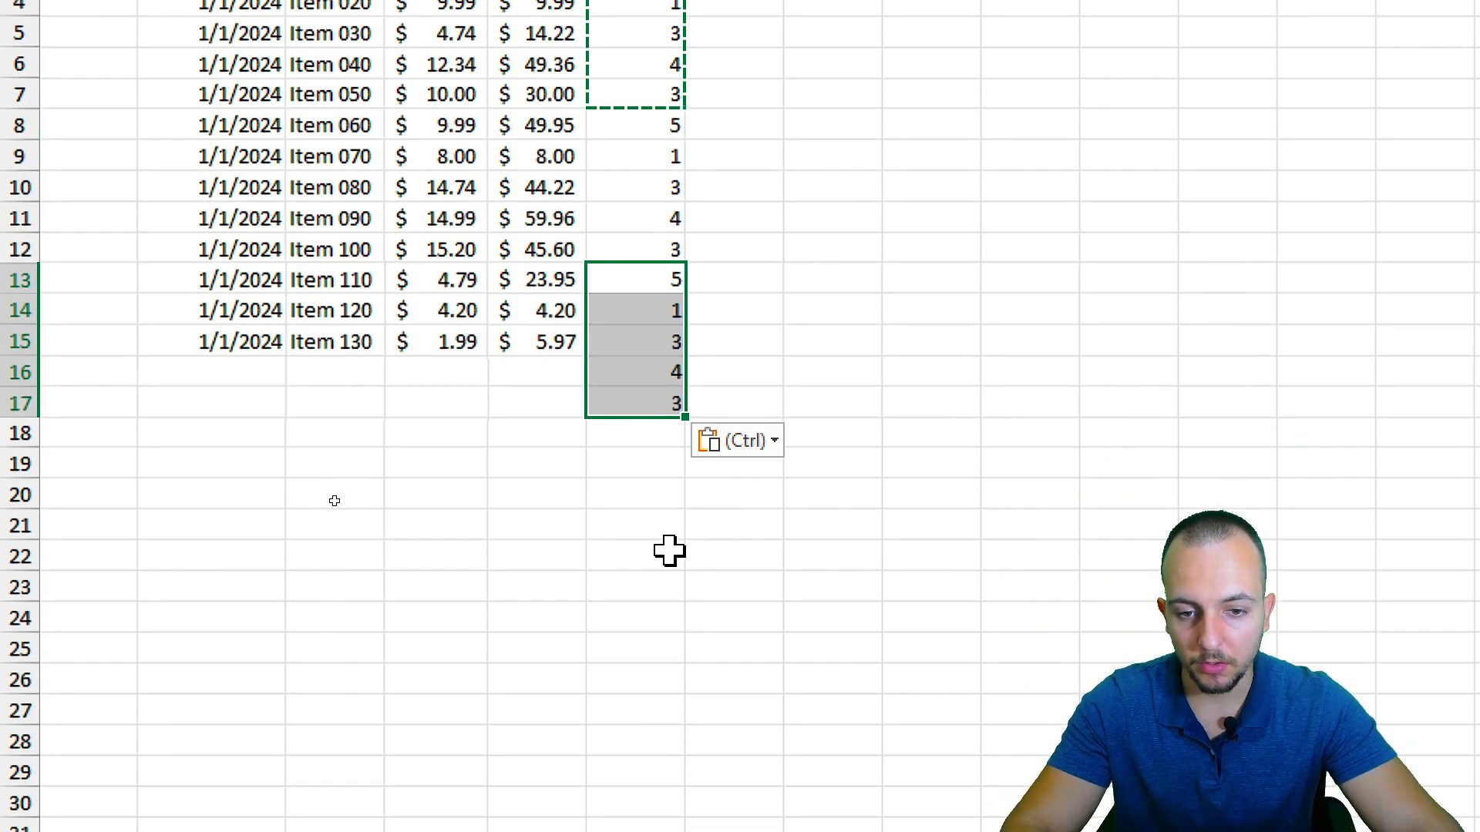
{"action": "left_click_drag", "start_coordinate": [641, 378], "coordinate": [639, 403]}
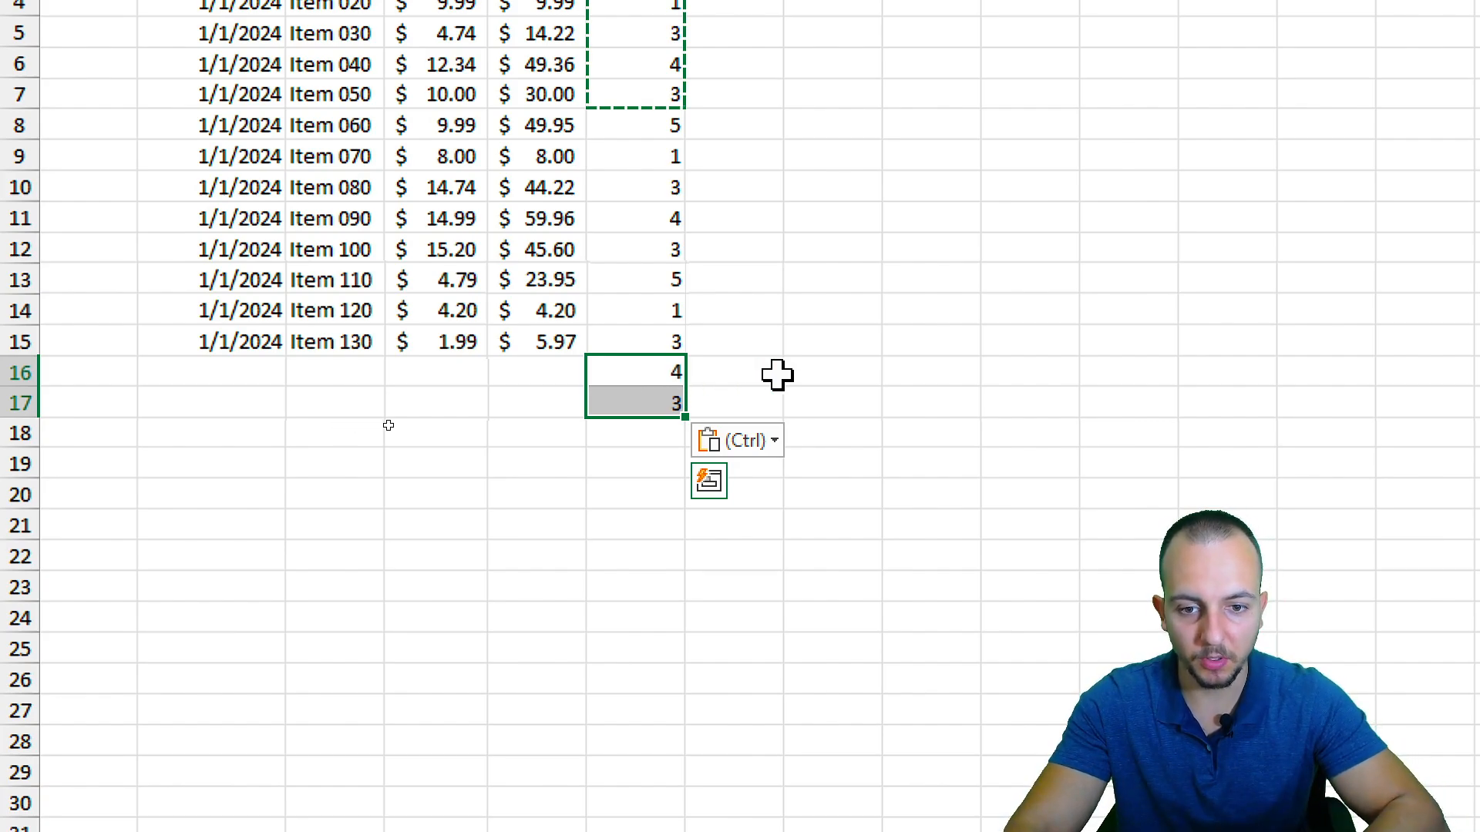
{"action": "key", "text": "Delete"}
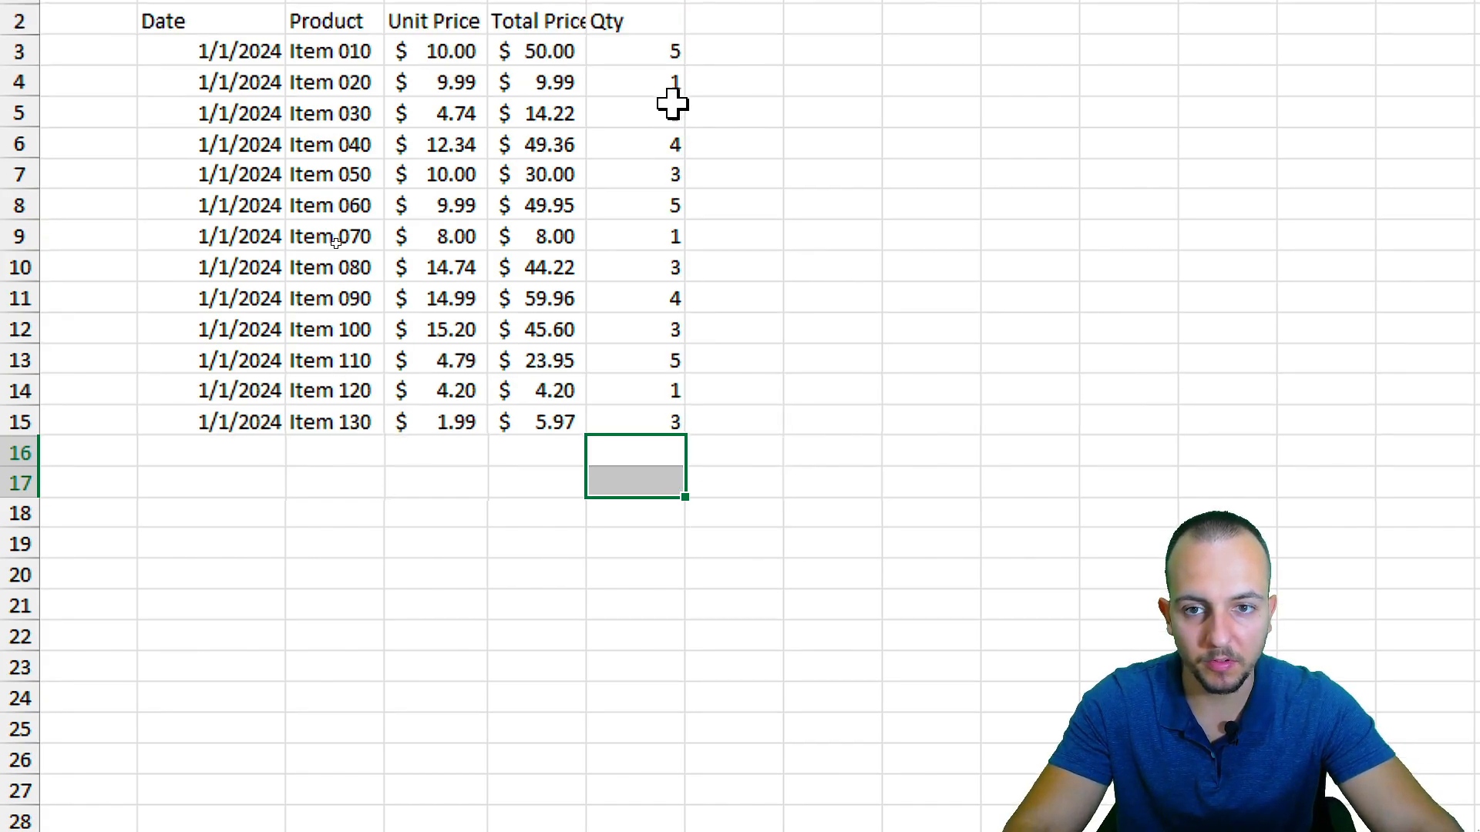
Step: Inspect the Total Price formula for Item 040 in E6 and the cells it references
{"action": "left_click", "coordinate": [531, 8]}
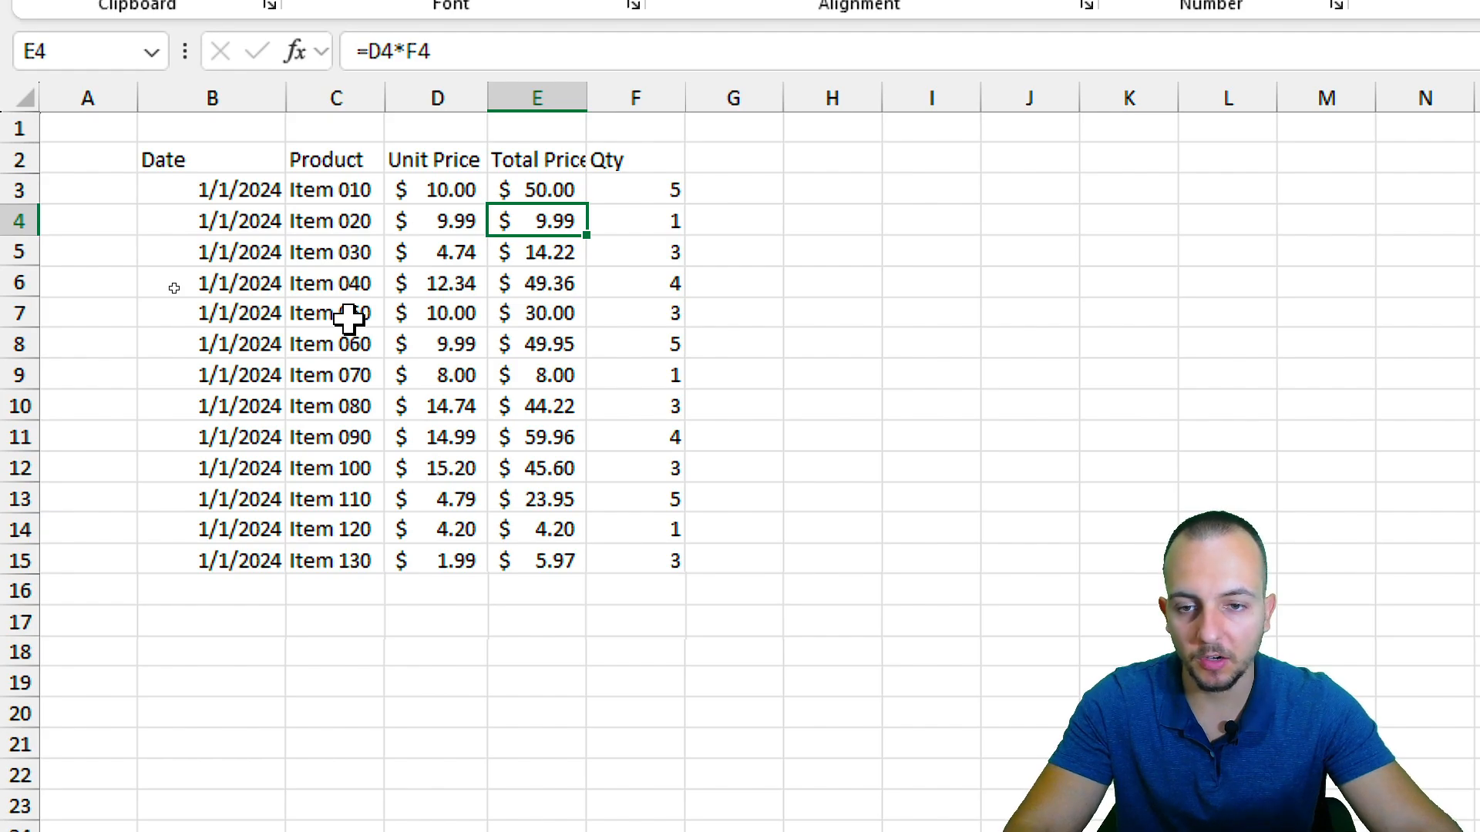
{"action": "left_click", "coordinate": [568, 279]}
{"action": "double_click", "coordinate": [574, 281]}
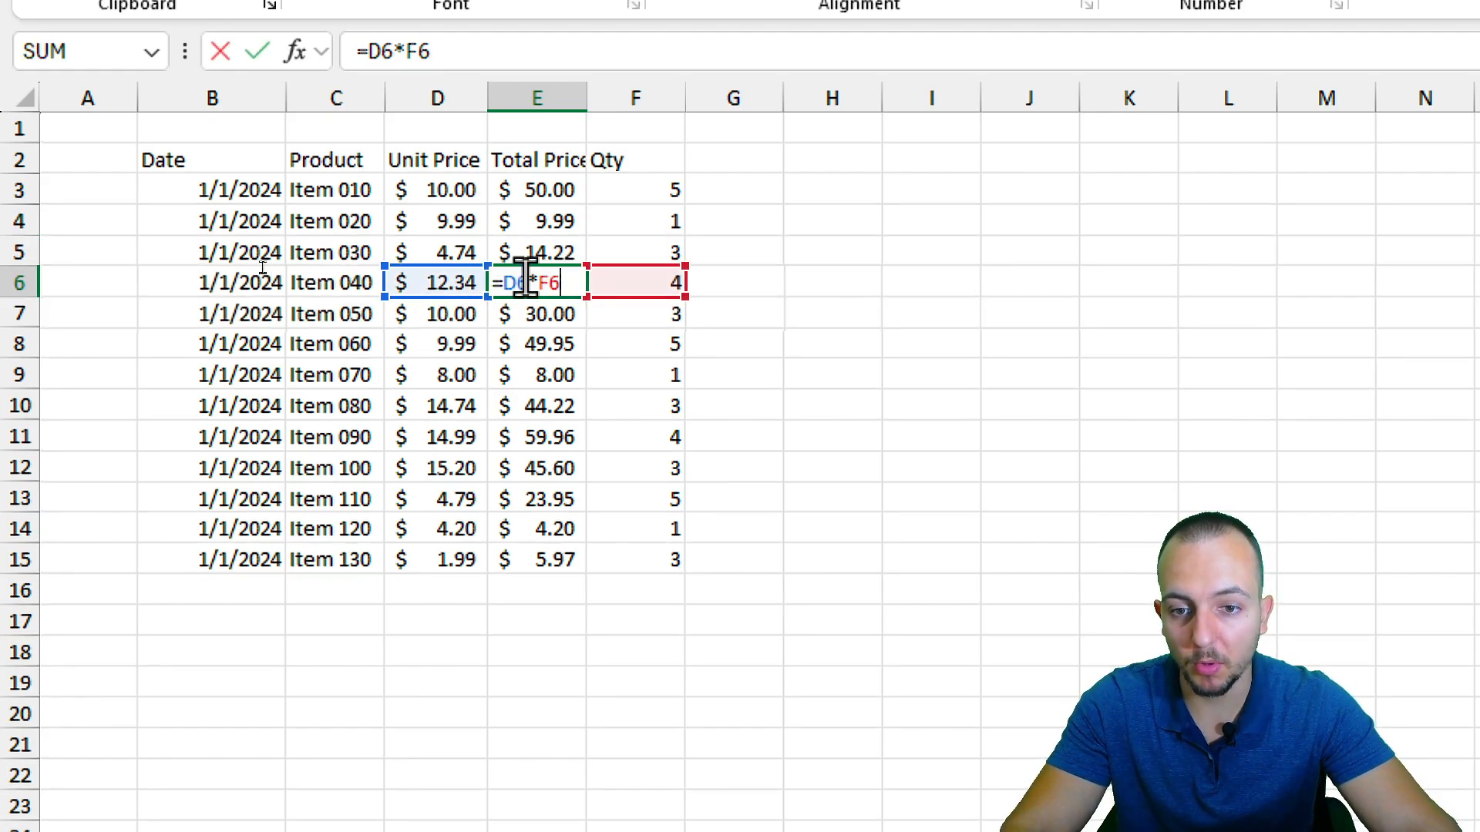
{"action": "key", "text": "Escape"}
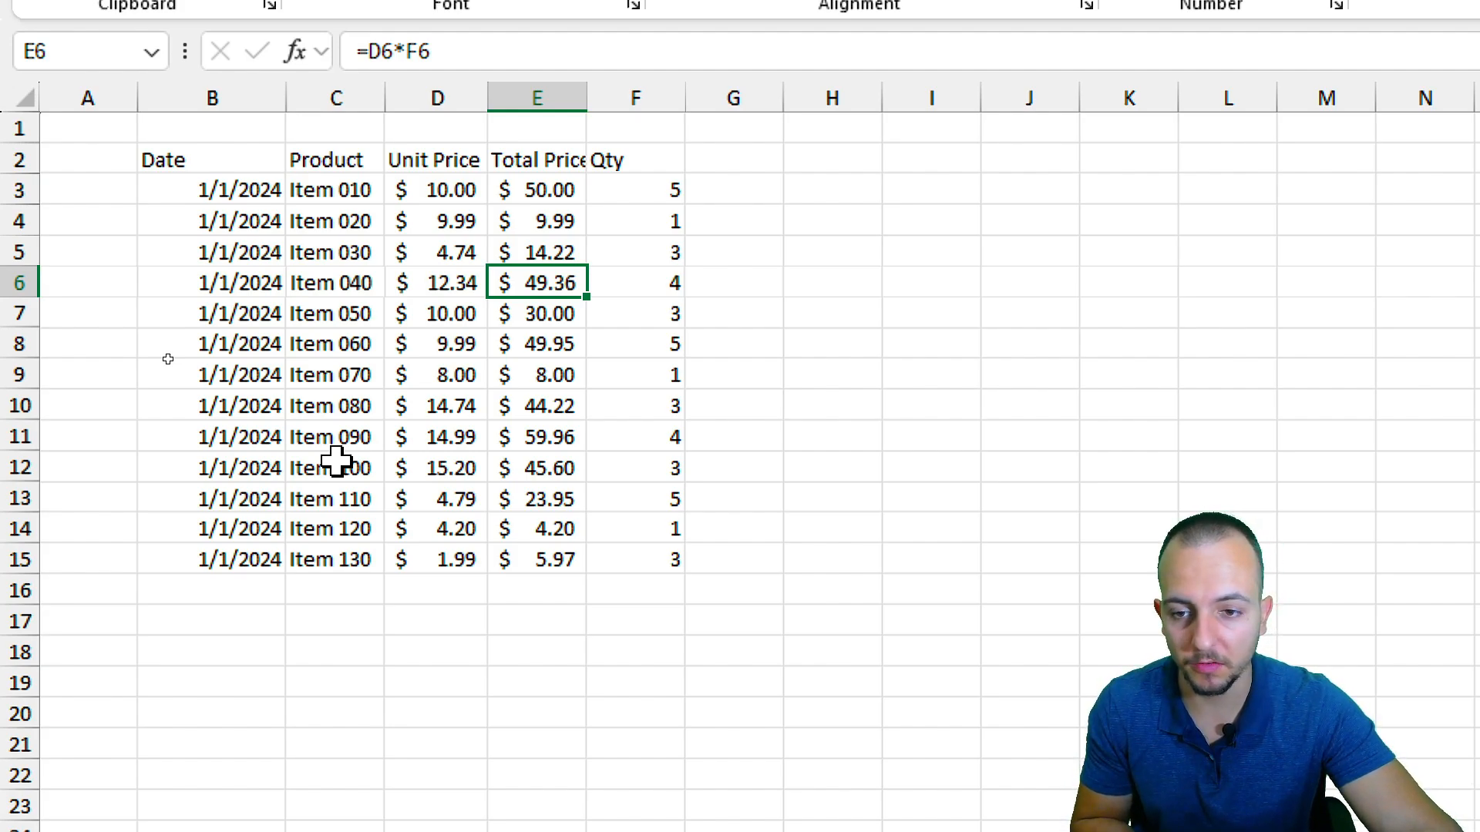
{"action": "left_click", "coordinate": [405, 313]}
{"action": "left_click", "coordinate": [303, 365]}
{"action": "left_click", "coordinate": [505, 292]}
{"action": "left_click", "coordinate": [346, 294]}
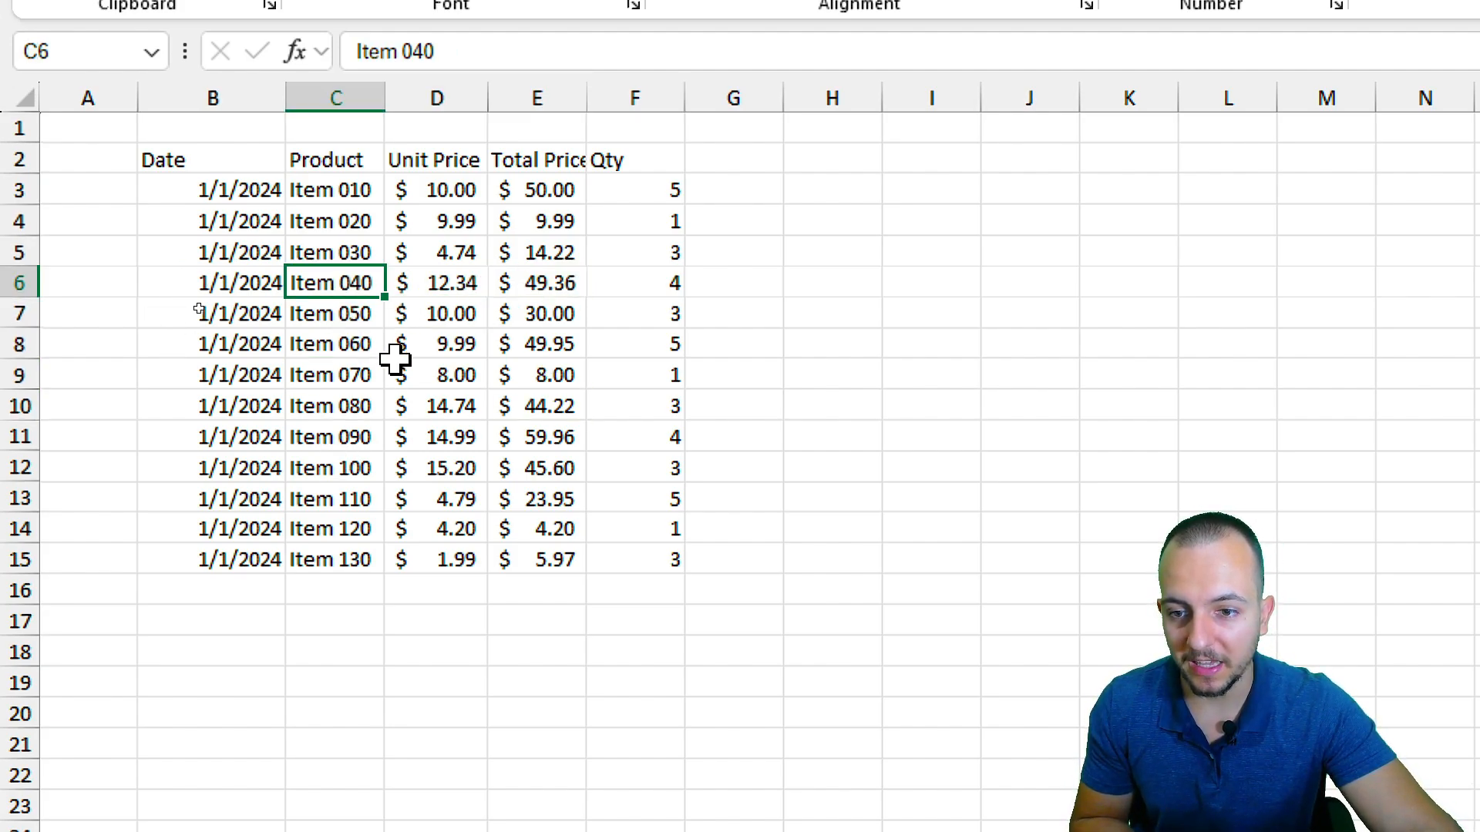
{"action": "left_click", "coordinate": [546, 279]}
Step: Convert the sales data in B2:F15 into an Excel table with headers
{"action": "left_click", "coordinate": [400, 373]}
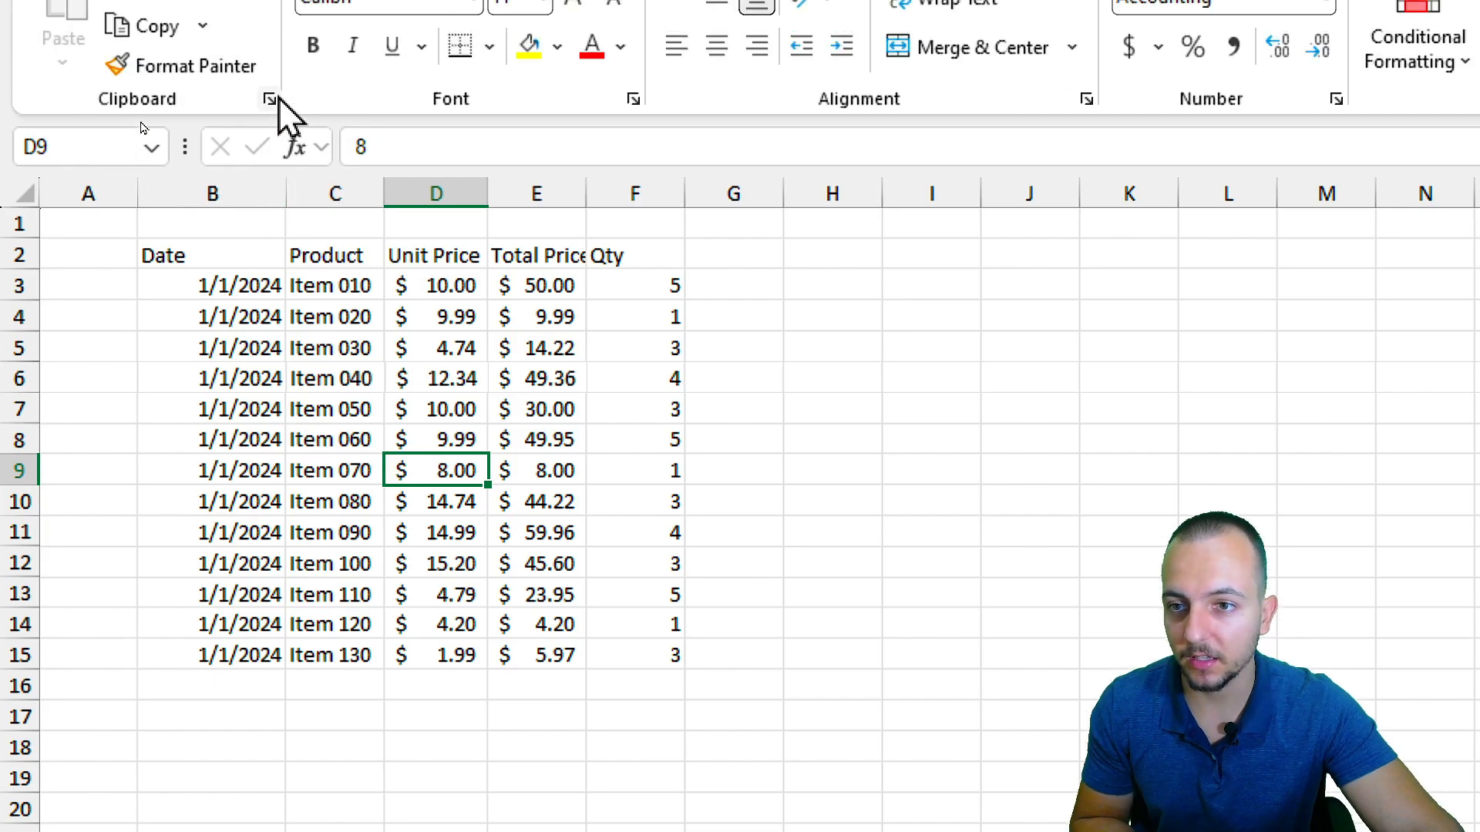
{"action": "left_click", "coordinate": [219, 98]}
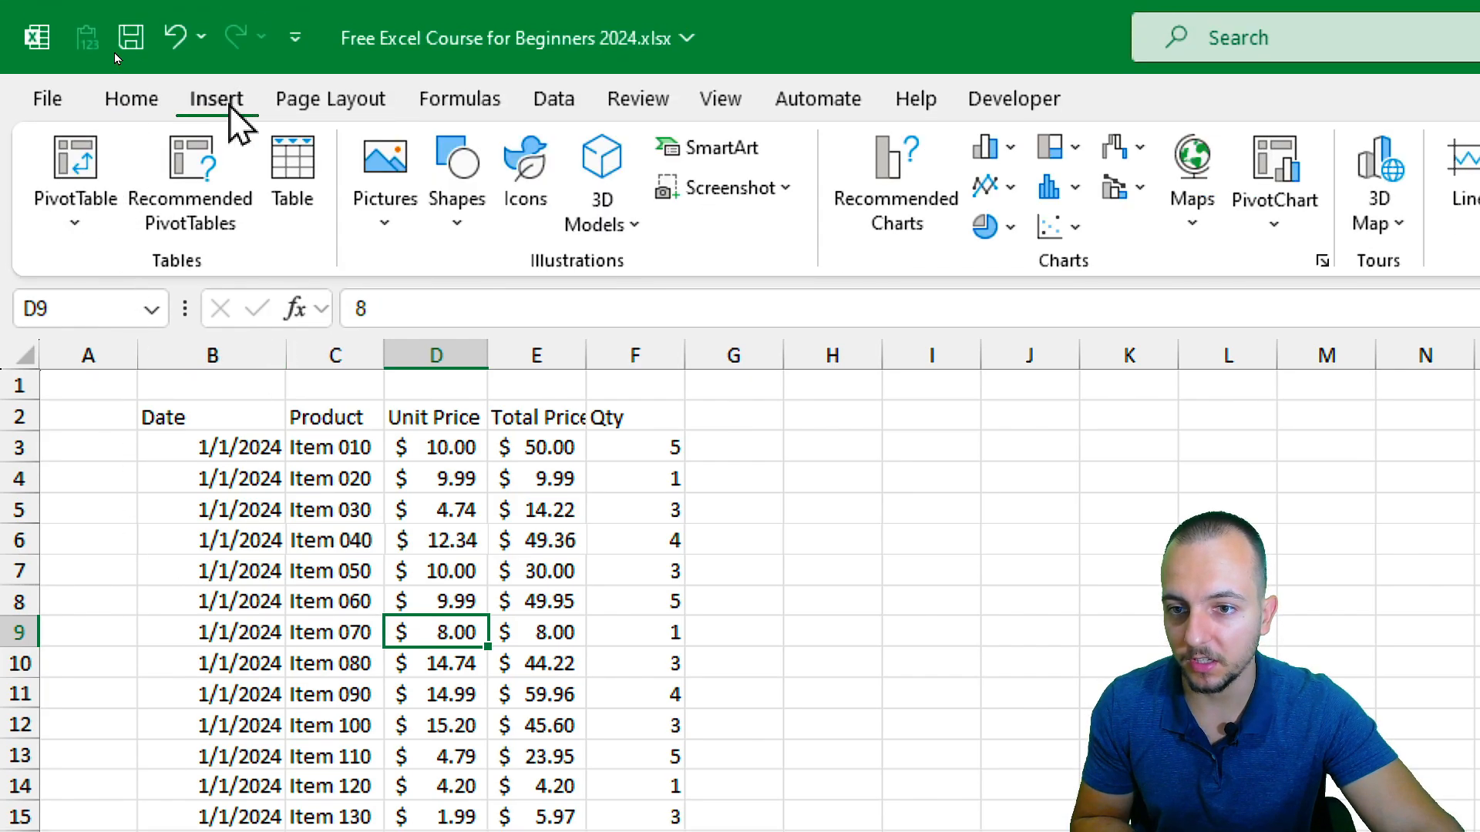
{"action": "left_click", "coordinate": [312, 201]}
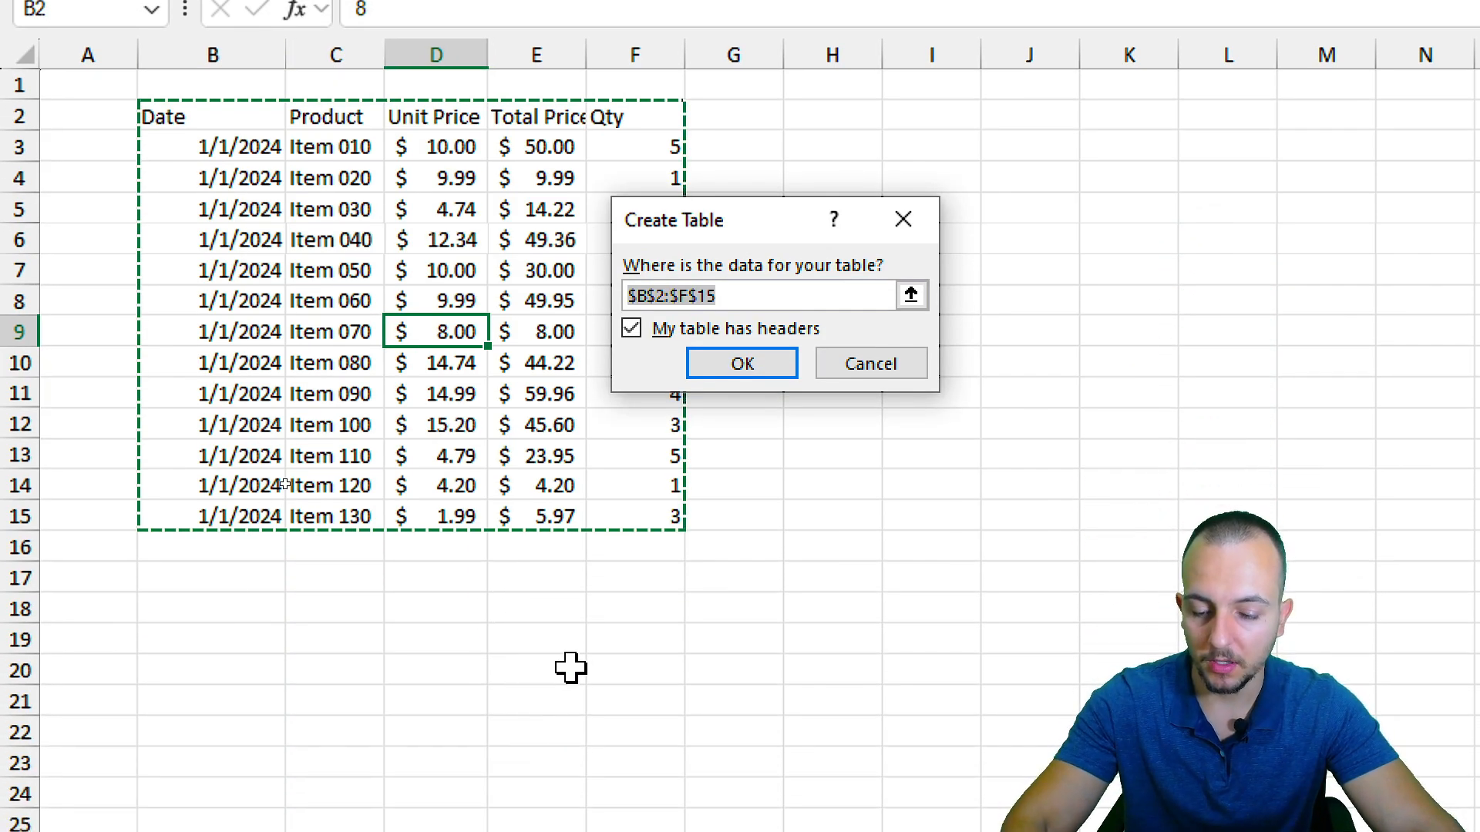
{"action": "key", "text": "ctrl+2"}
{"action": "left_click_drag", "start_coordinate": [608, 322], "coordinate": [532, 299]}
{"action": "left_click_drag", "start_coordinate": [612, 352], "coordinate": [917, 352]}
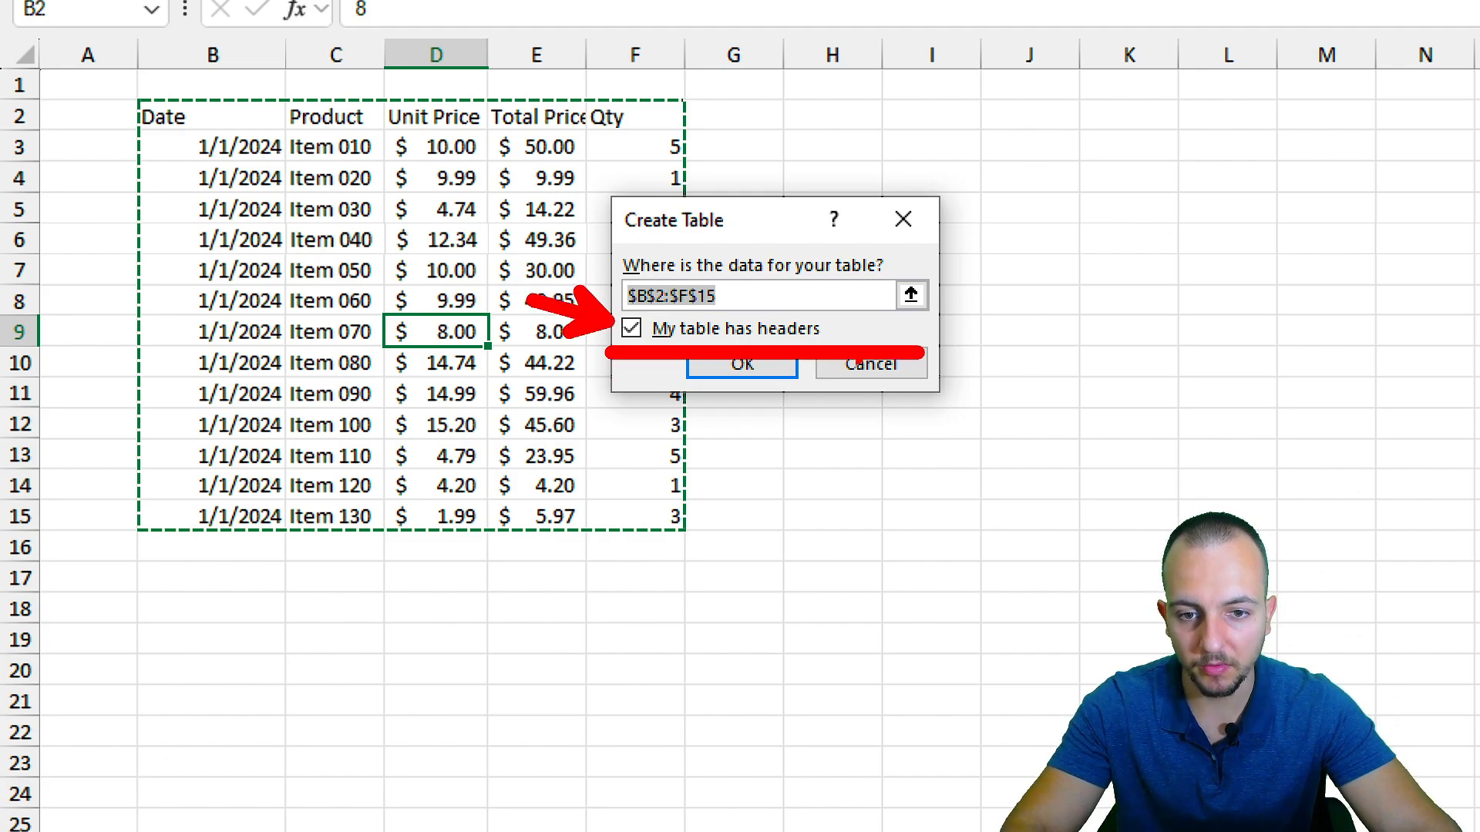
{"action": "mouse_move", "coordinate": [664, 296]}
{"action": "left_mouse_down"}
{"action": "mouse_move", "coordinate": [607, 345]}
{"action": "mouse_move", "coordinate": [656, 287]}
{"action": "left_mouse_up"}
{"action": "key", "text": "Escape"}
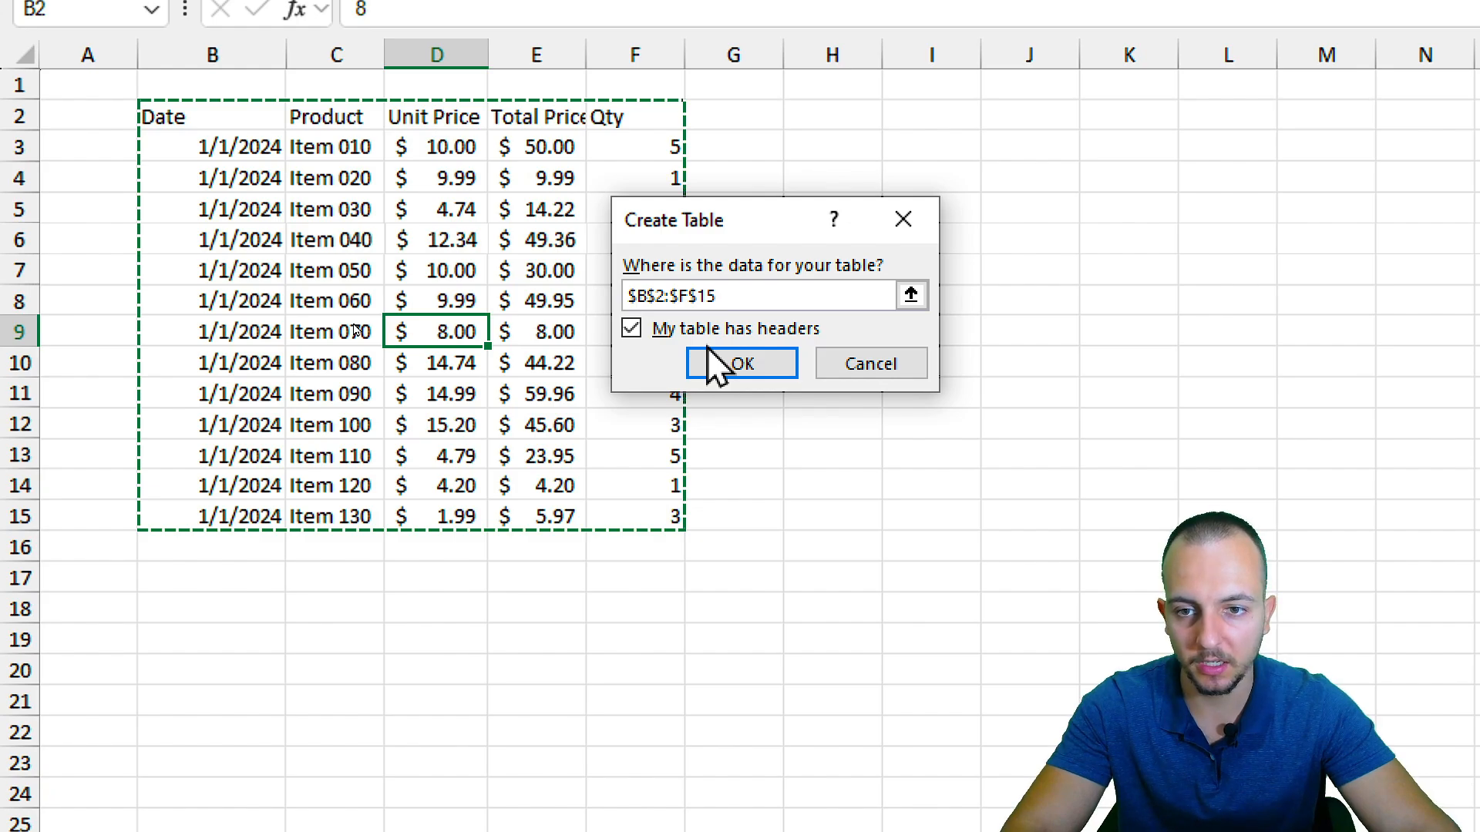
{"action": "left_click", "coordinate": [711, 354]}
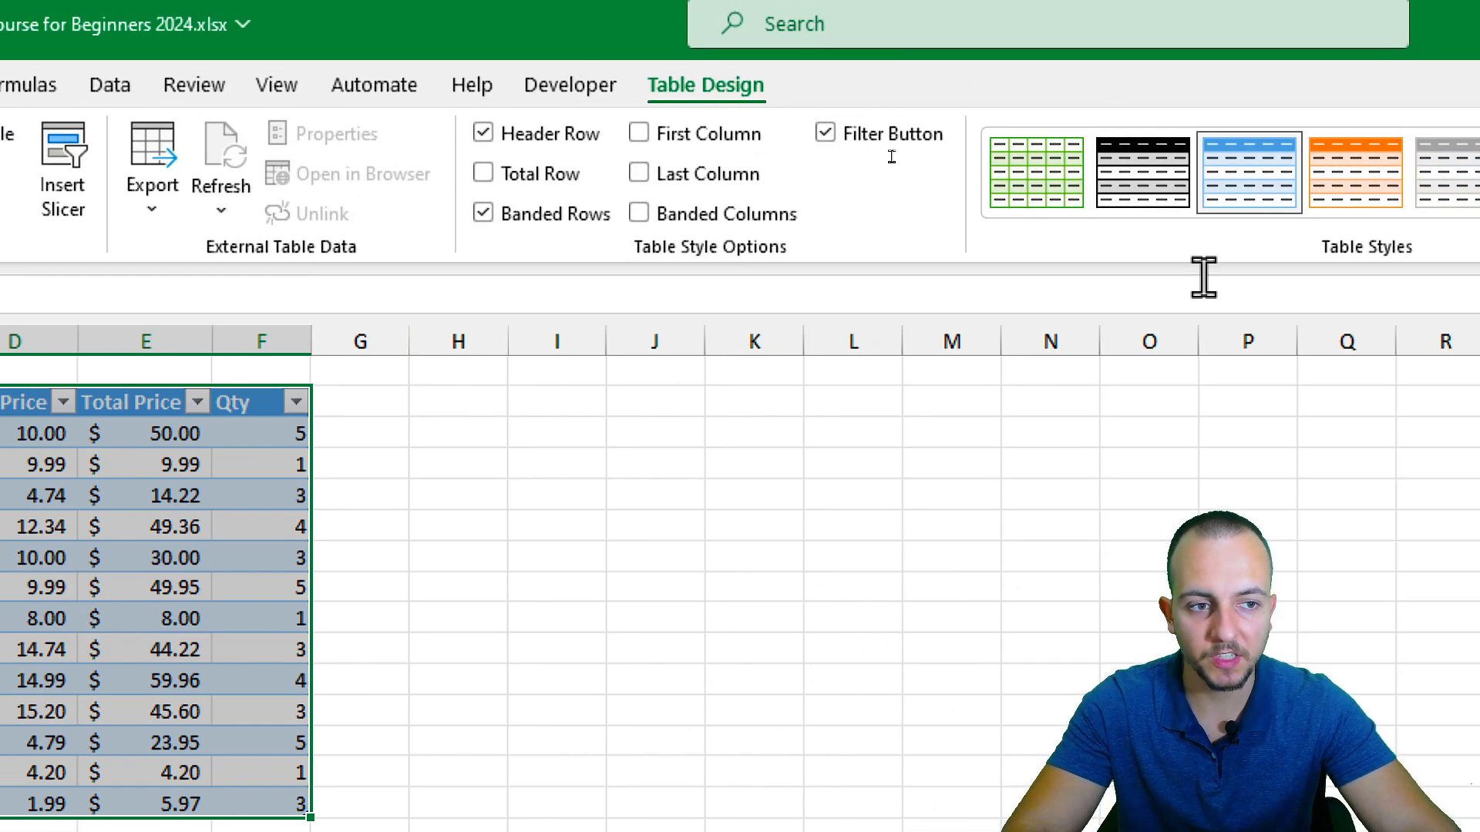
Step: View the available table styles for the sales table without changing the current style
{"action": "left_click", "coordinate": [1479, 193]}
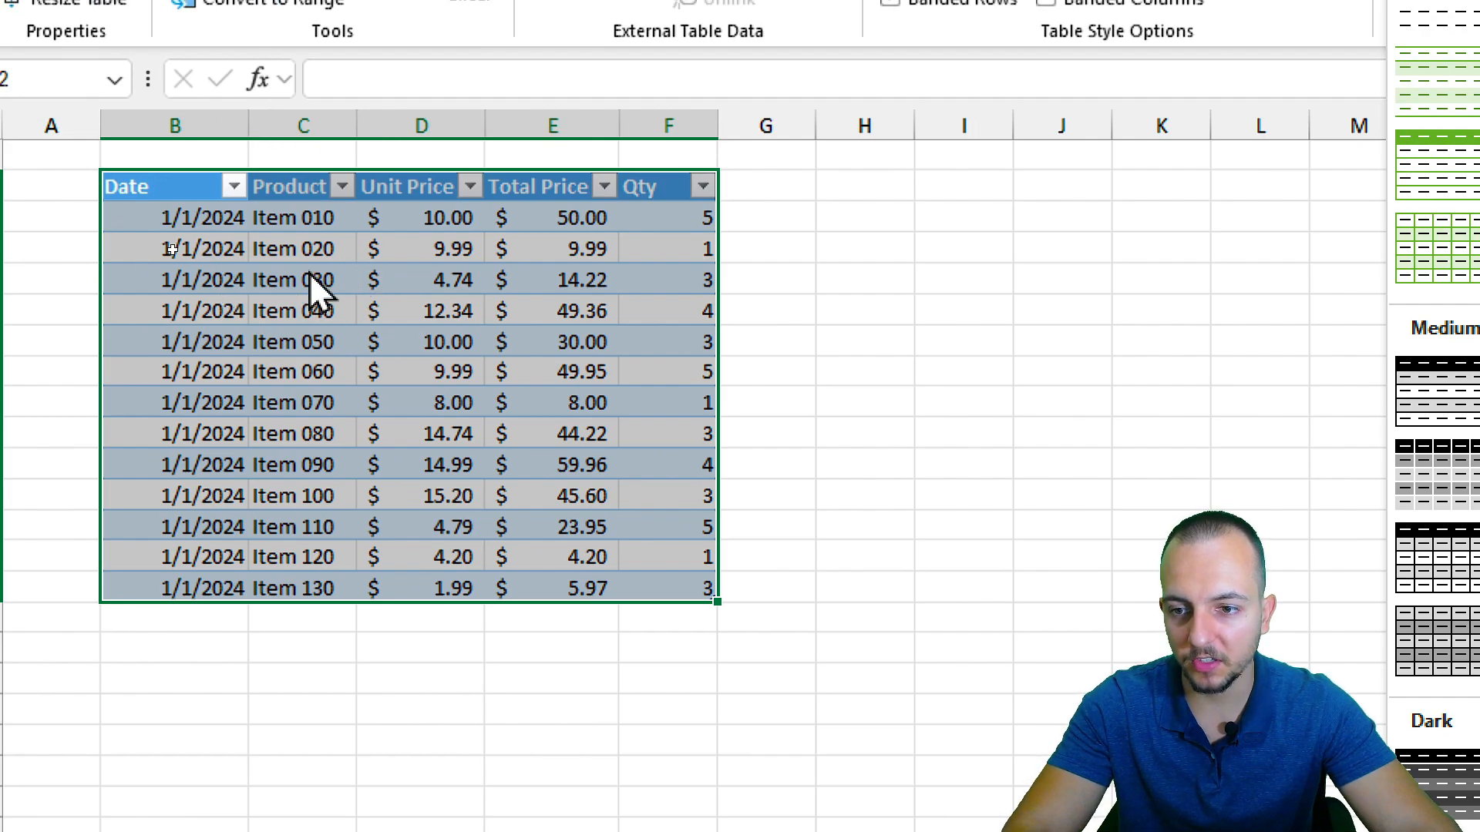
{"action": "left_click", "coordinate": [310, 274]}
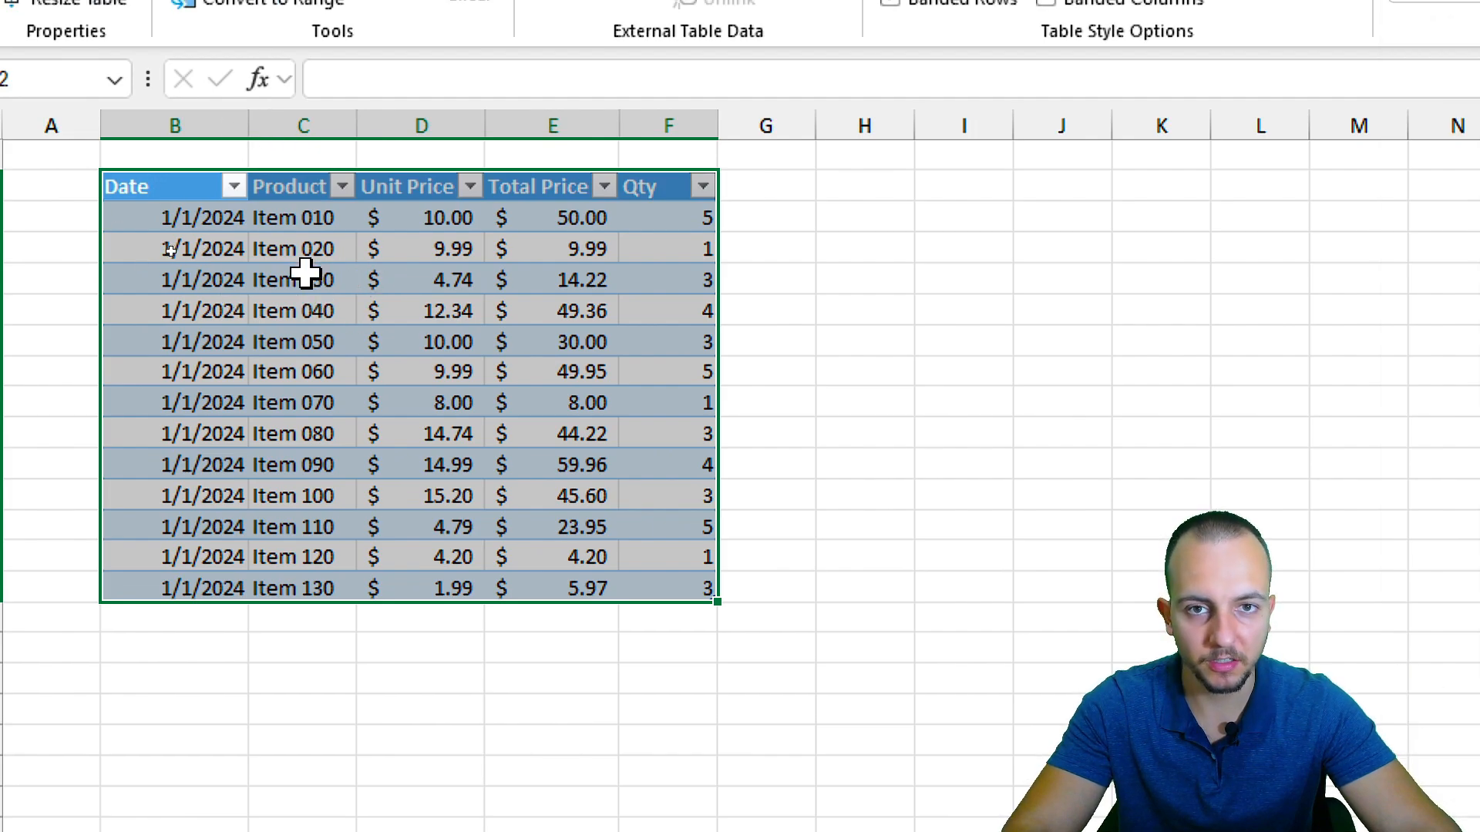
{"action": "left_click", "coordinate": [197, 291]}
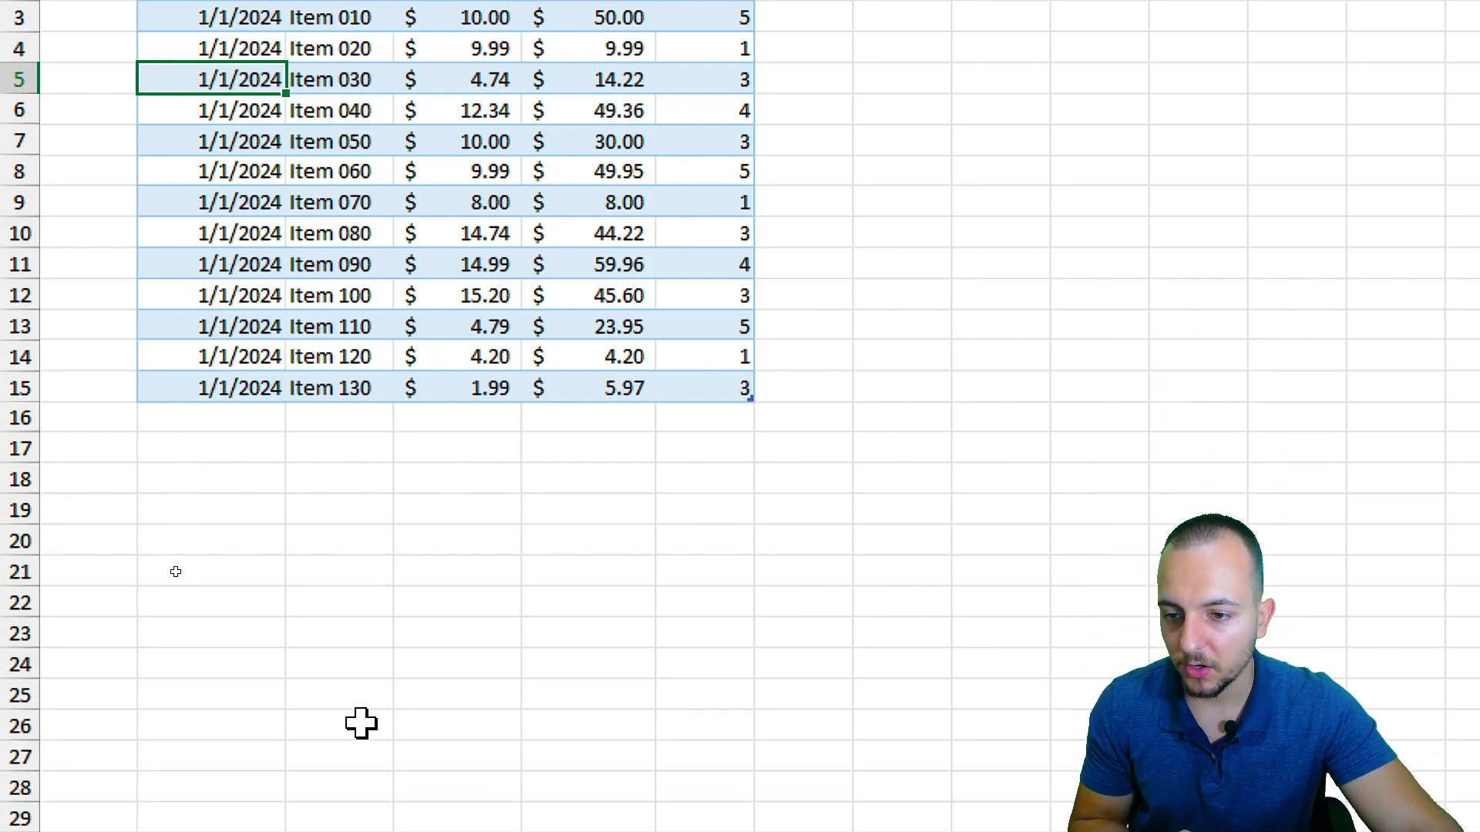
Step: Add a new table row by entering the date 01/02/2024 in B16, directly below the last row
{"action": "left_click", "coordinate": [14, 618]}
{"action": "left_click", "coordinate": [182, 416]}
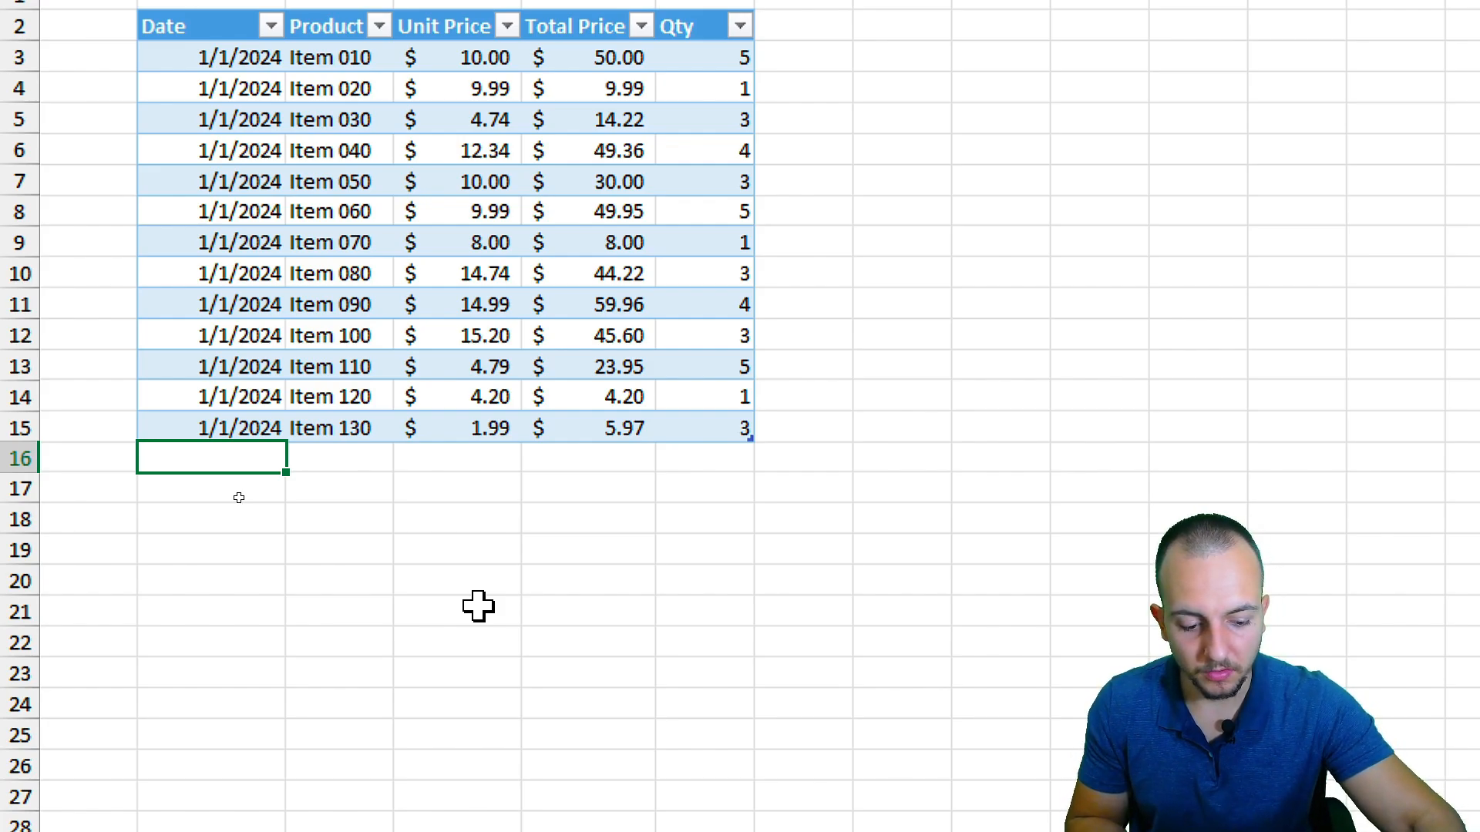
{"action": "type", "text": "01/02/202"}
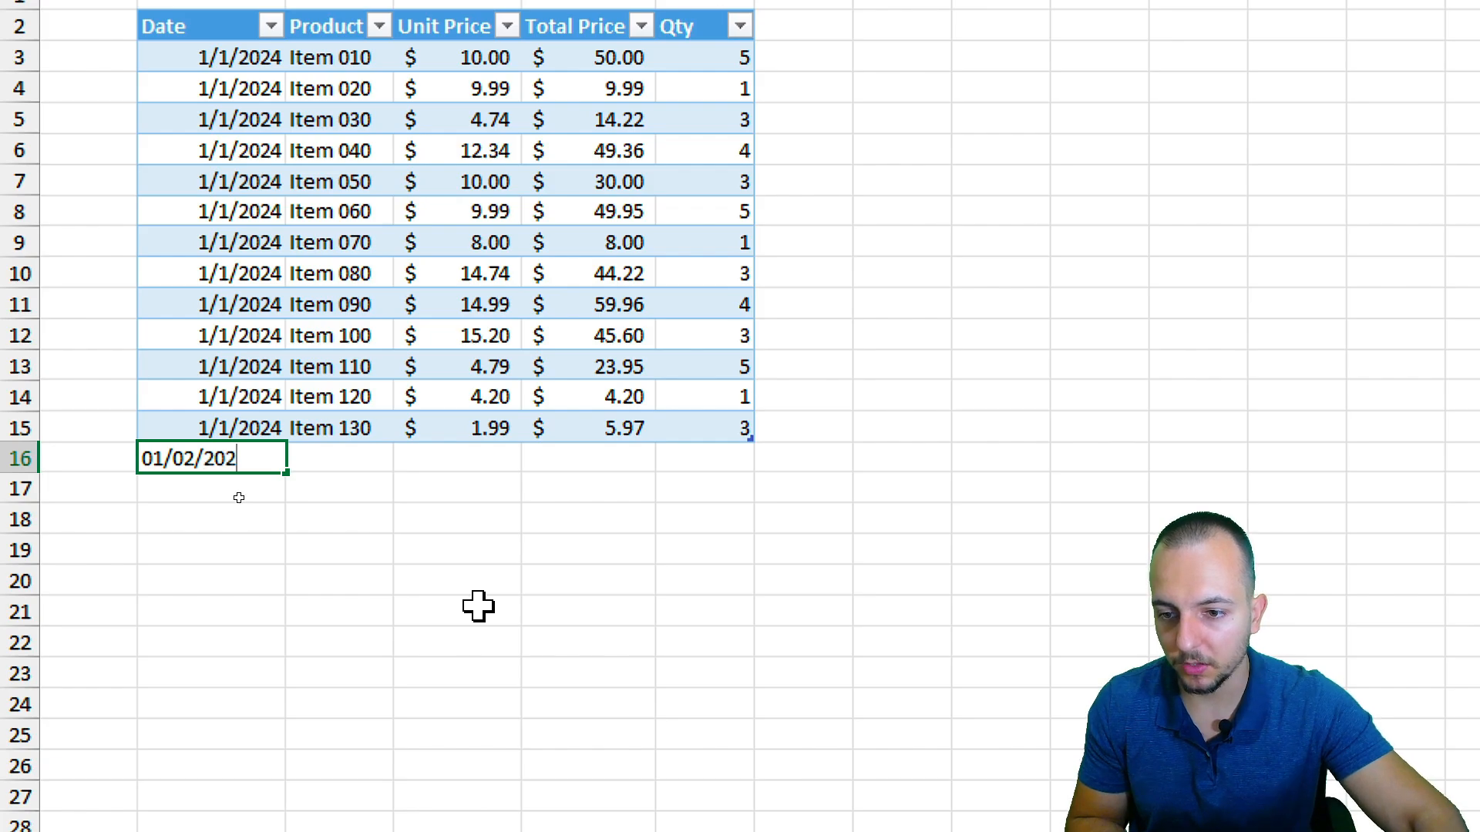
{"action": "type", "text": "4"}
{"action": "key", "text": "Return"}
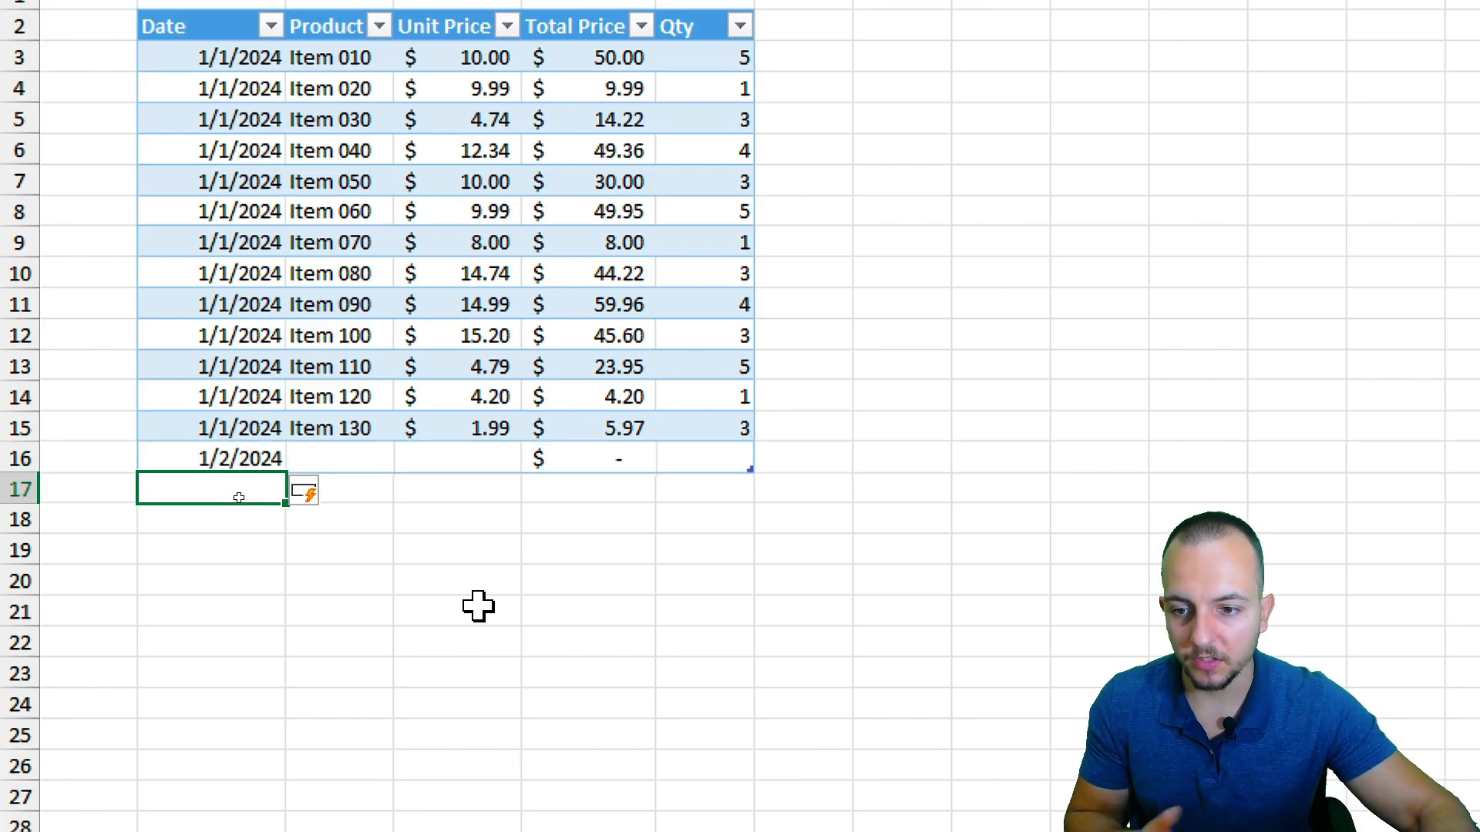
Step: Examine the new table row across B16:F16
{"action": "left_click", "coordinate": [478, 607]}
{"action": "left_click_drag", "start_coordinate": [248, 459], "coordinate": [693, 457]}
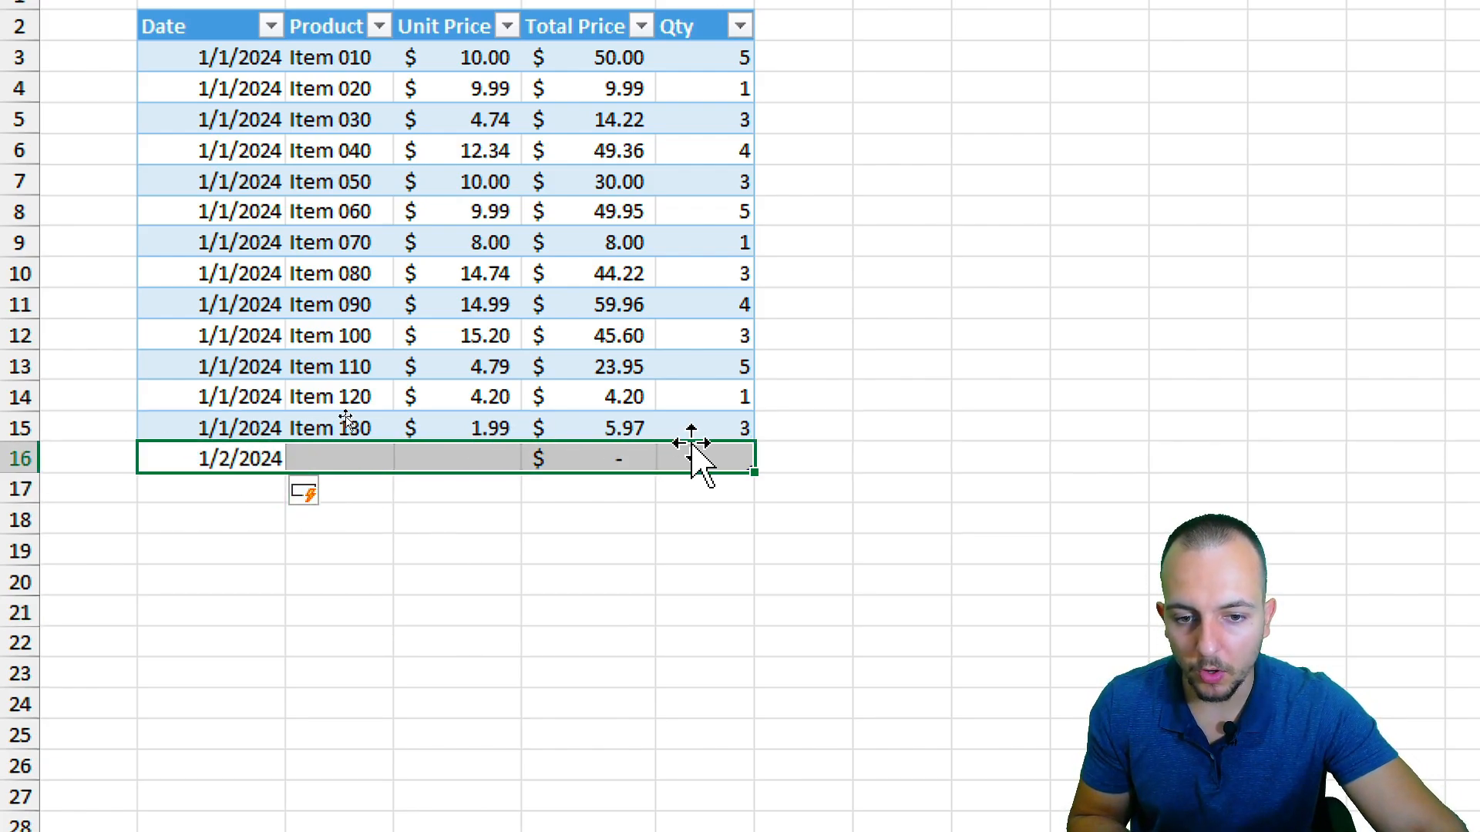
{"action": "left_click", "coordinate": [349, 581]}
{"action": "left_click", "coordinate": [239, 501]}
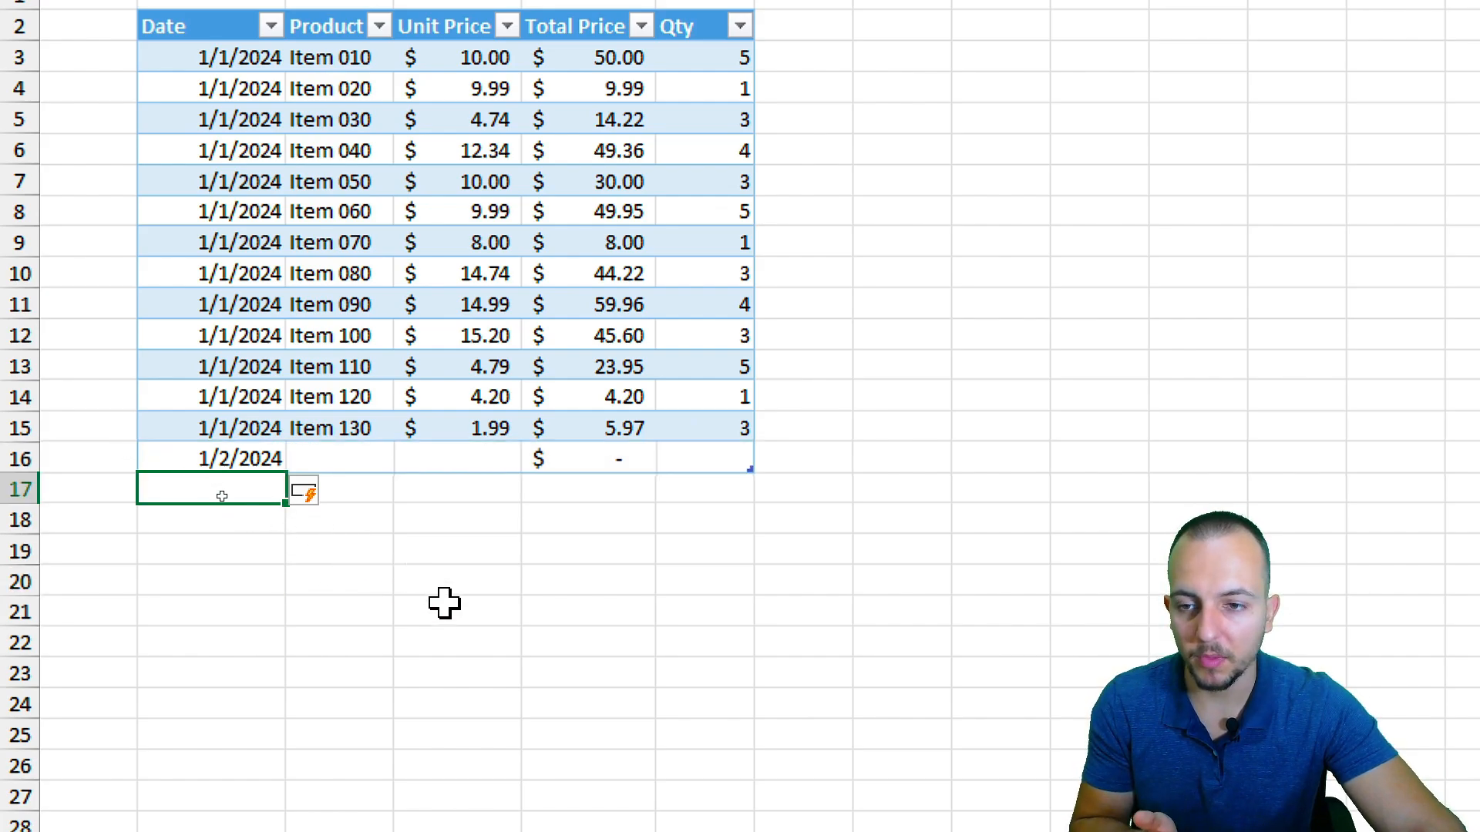
{"action": "left_click_drag", "start_coordinate": [231, 459], "coordinate": [686, 462]}
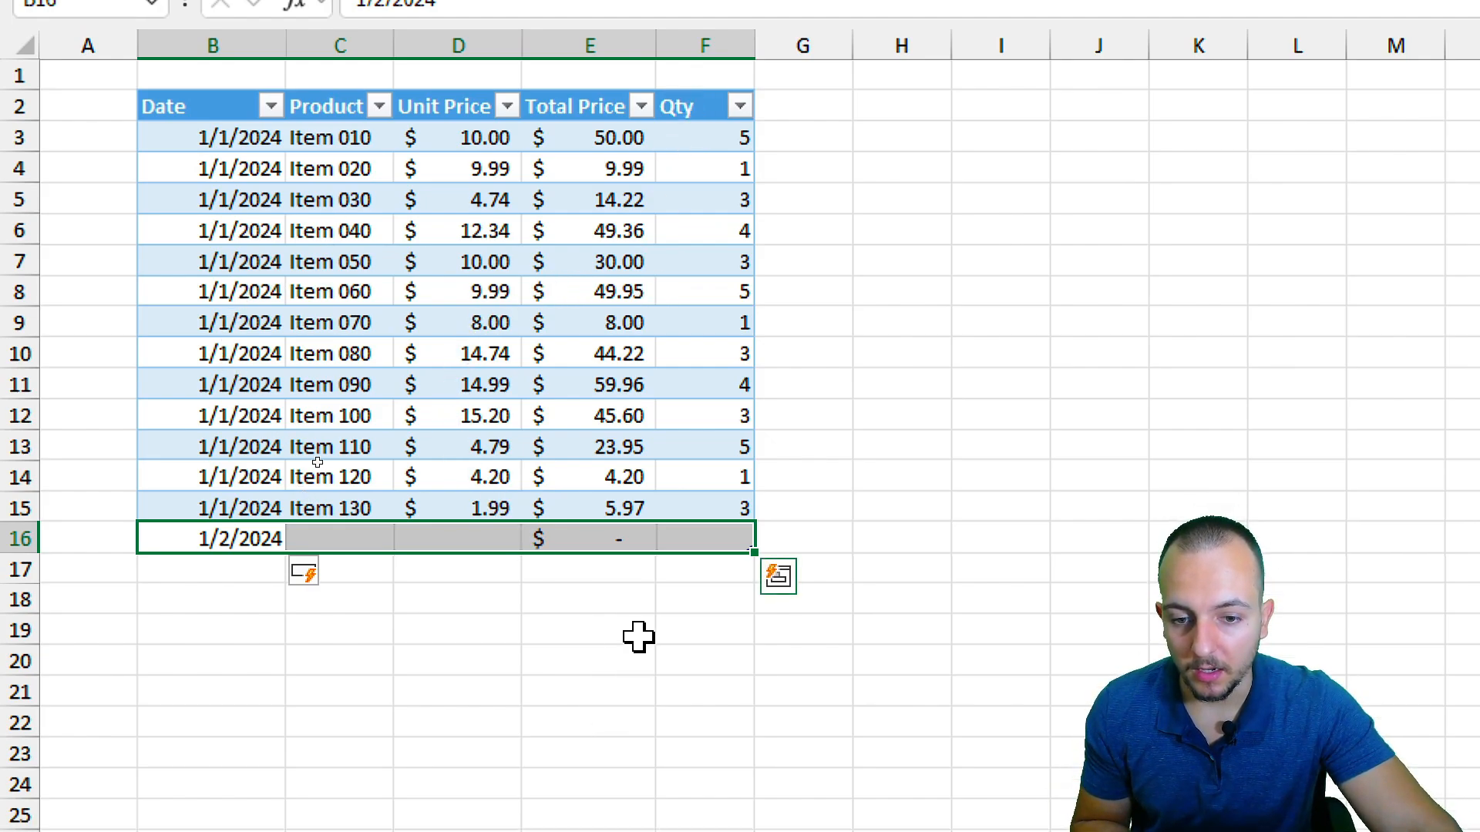
Step: Inspect the Total Price formula in E16 and check the other cells of that row
{"action": "left_click", "coordinate": [621, 550]}
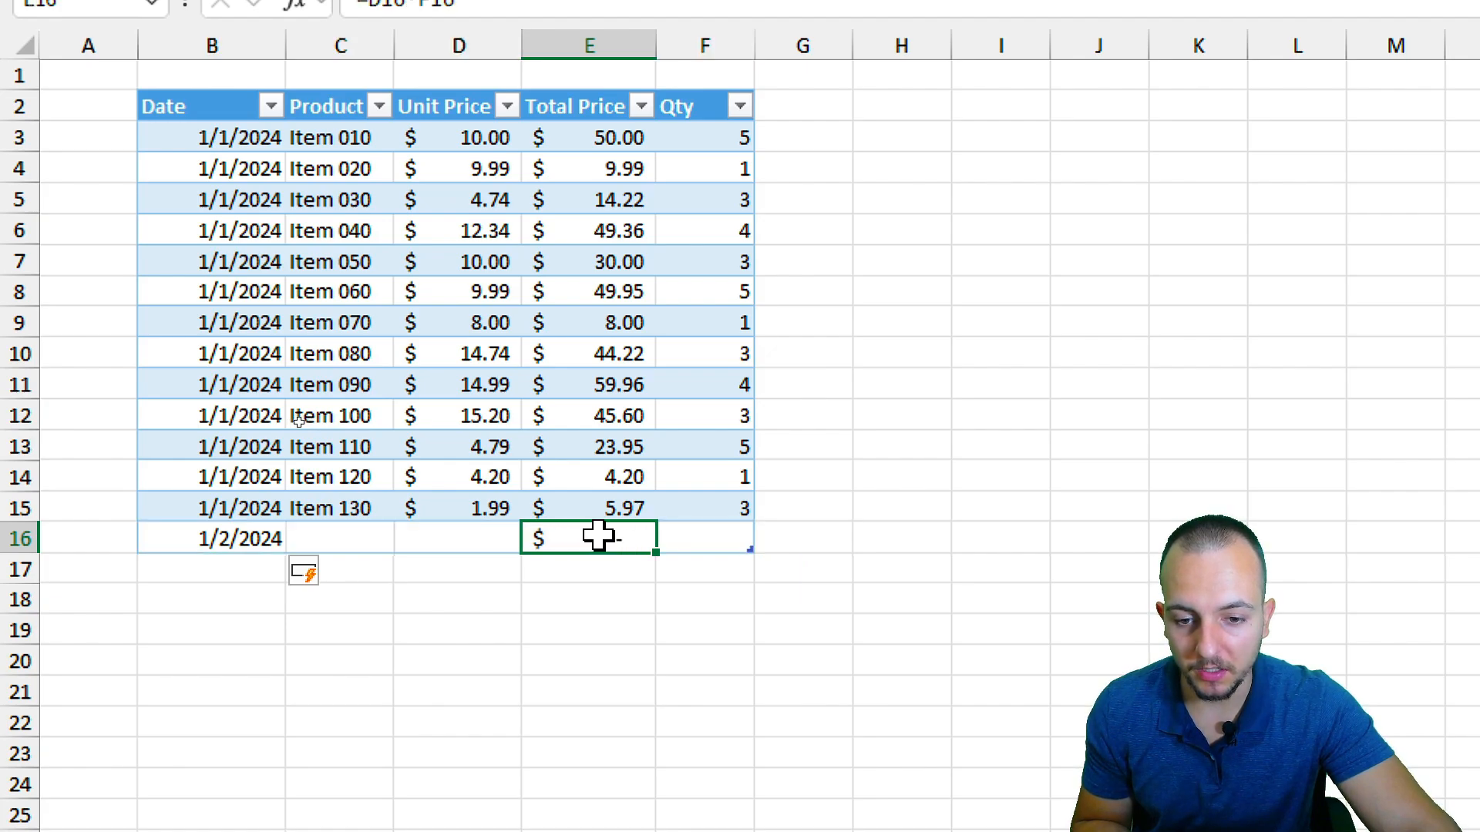
{"action": "double_click", "coordinate": [598, 536]}
{"action": "left_click_drag", "start_coordinate": [617, 538], "coordinate": [529, 538]}
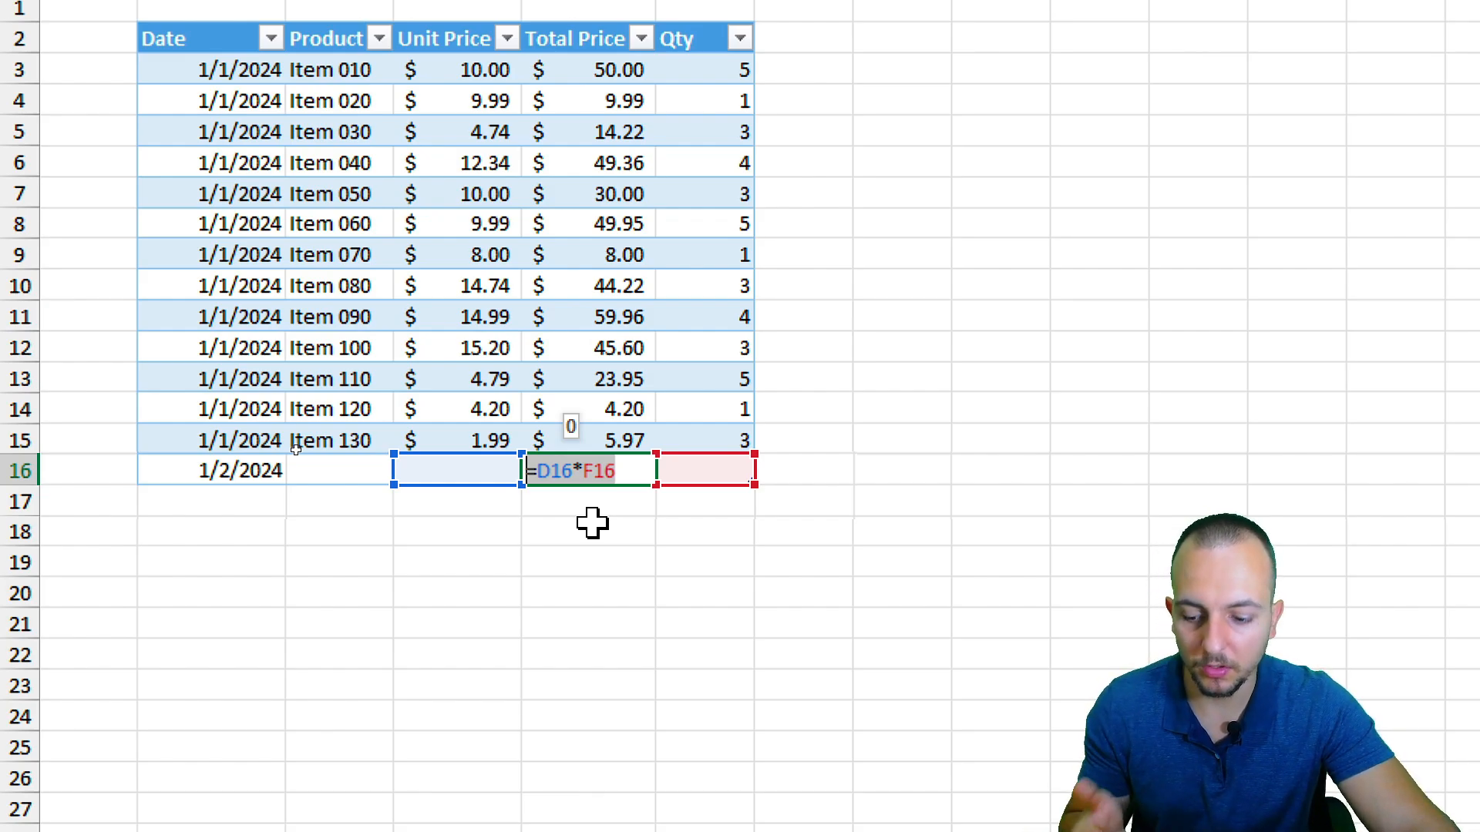
{"action": "key", "text": "ctrl+Return"}
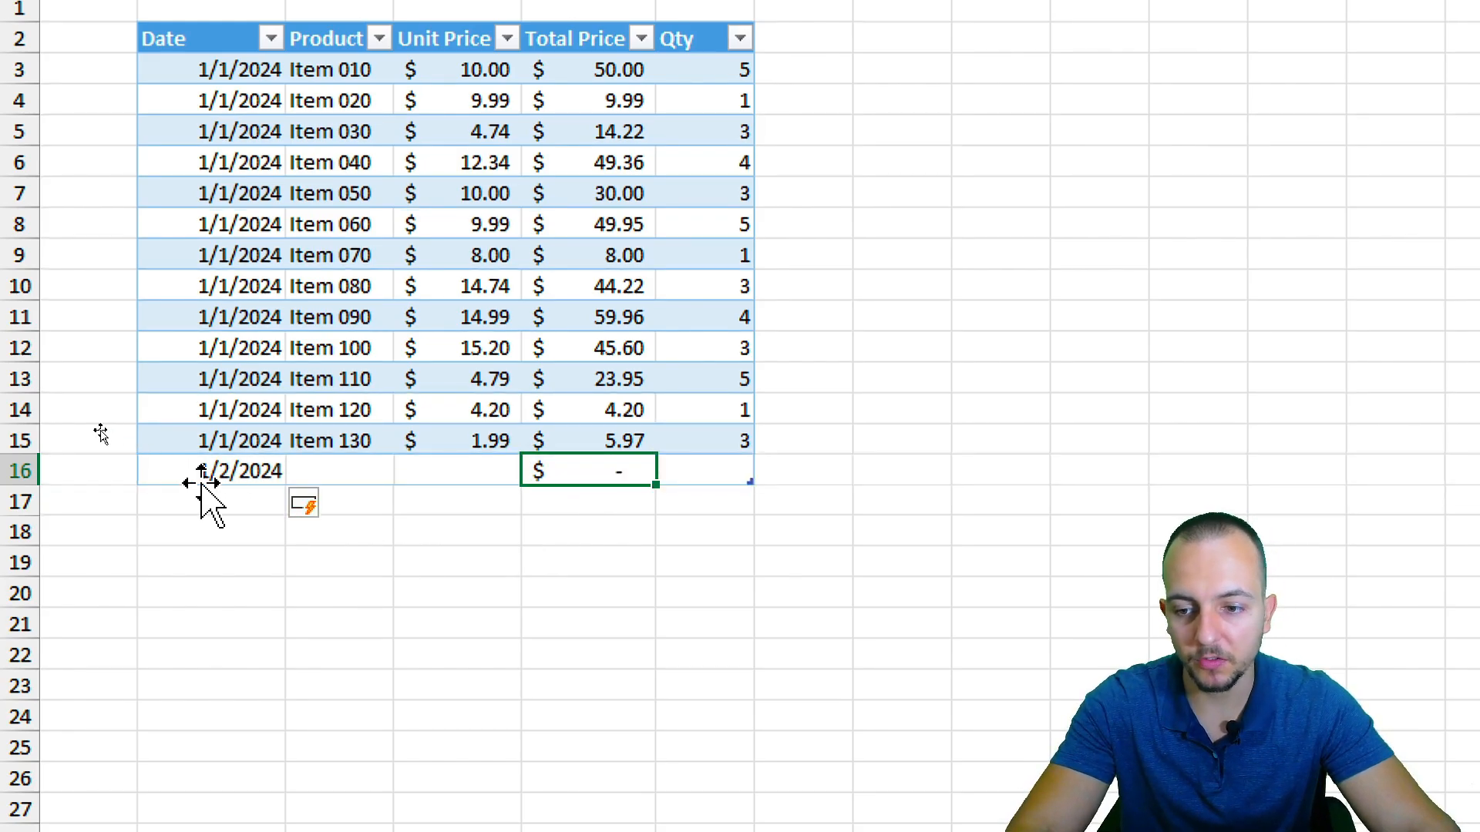
{"action": "key", "text": "ctrl+a"}
{"action": "left_click", "coordinate": [578, 466]}
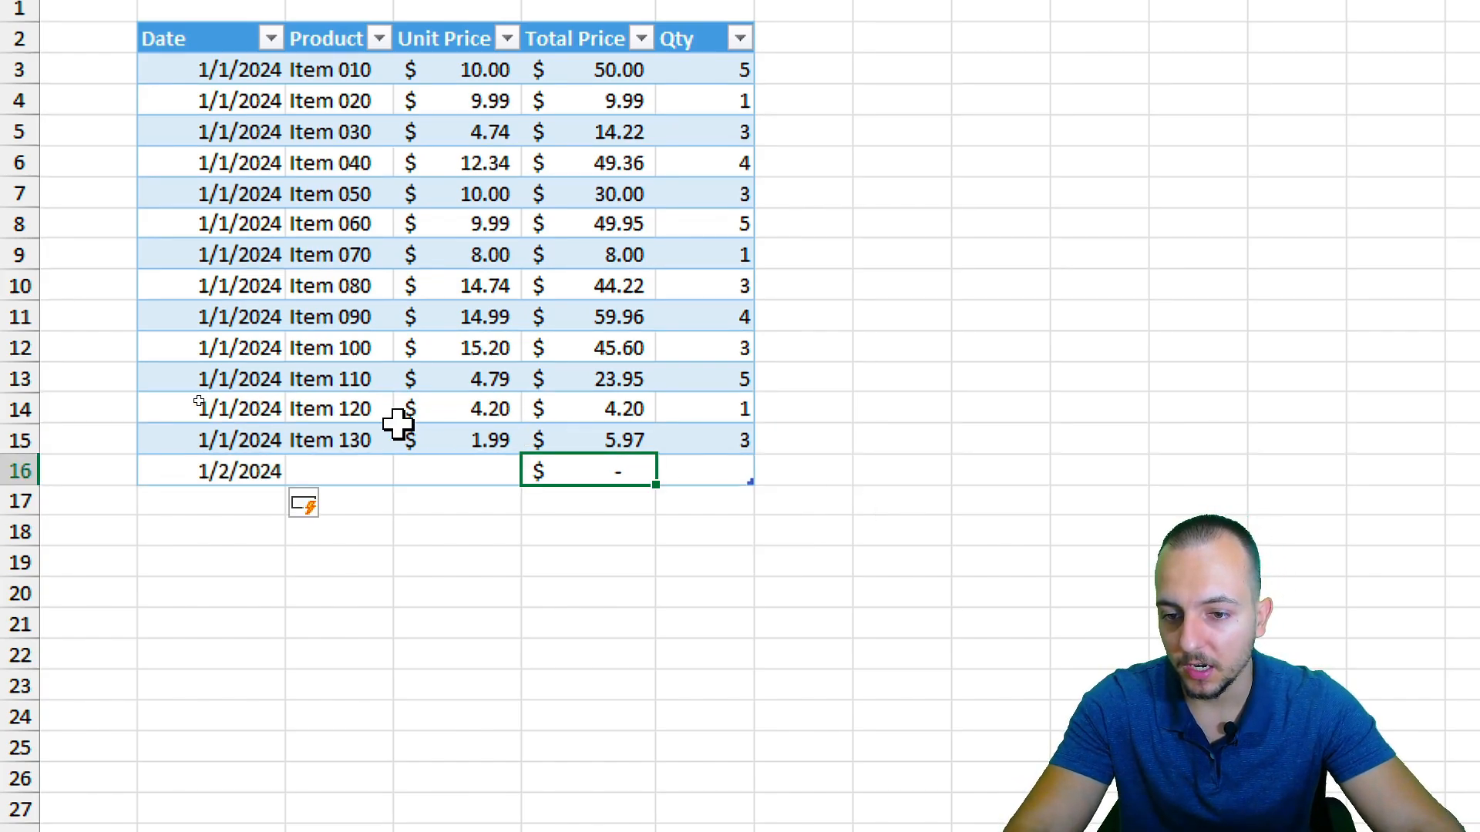
{"action": "left_click", "coordinate": [351, 472]}
{"action": "left_click", "coordinate": [459, 475]}
{"action": "left_click", "coordinate": [594, 478]}
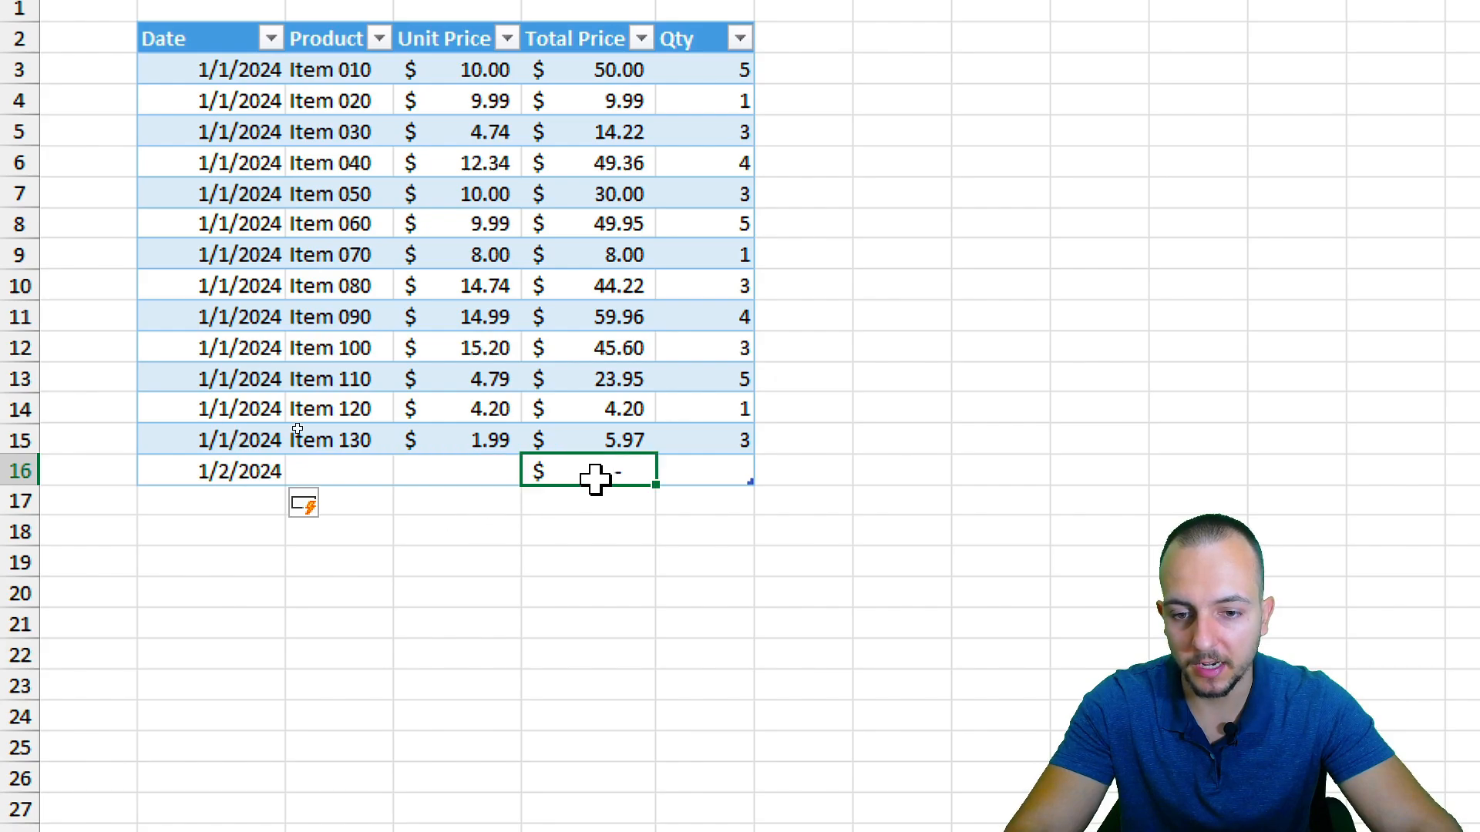
{"action": "left_click", "coordinate": [704, 471]}
Step: Add another table row by entering the date 01/03/2024 in B17
{"action": "left_click", "coordinate": [207, 503]}
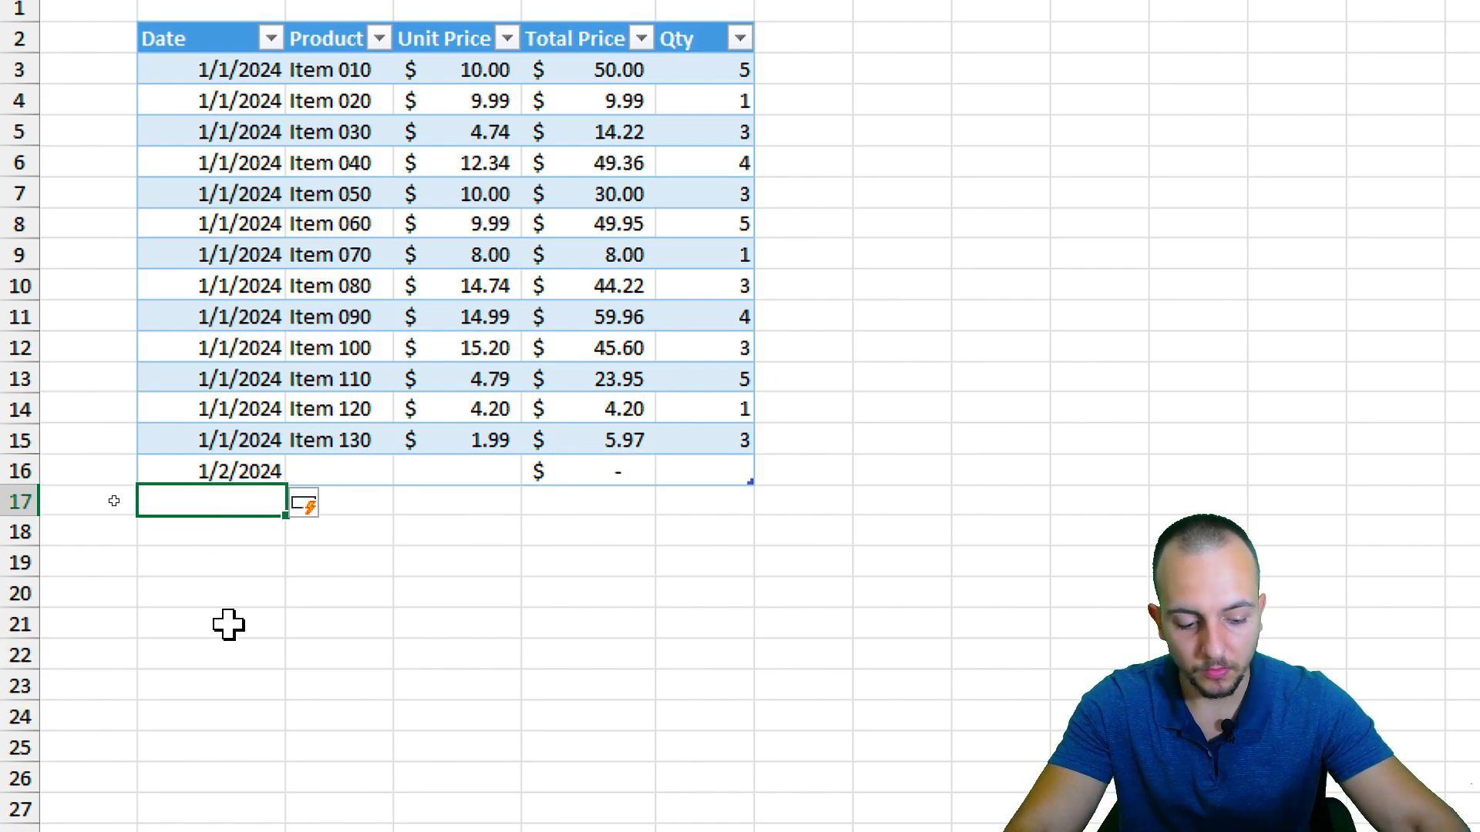
{"action": "type", "text": "01/03/20"}
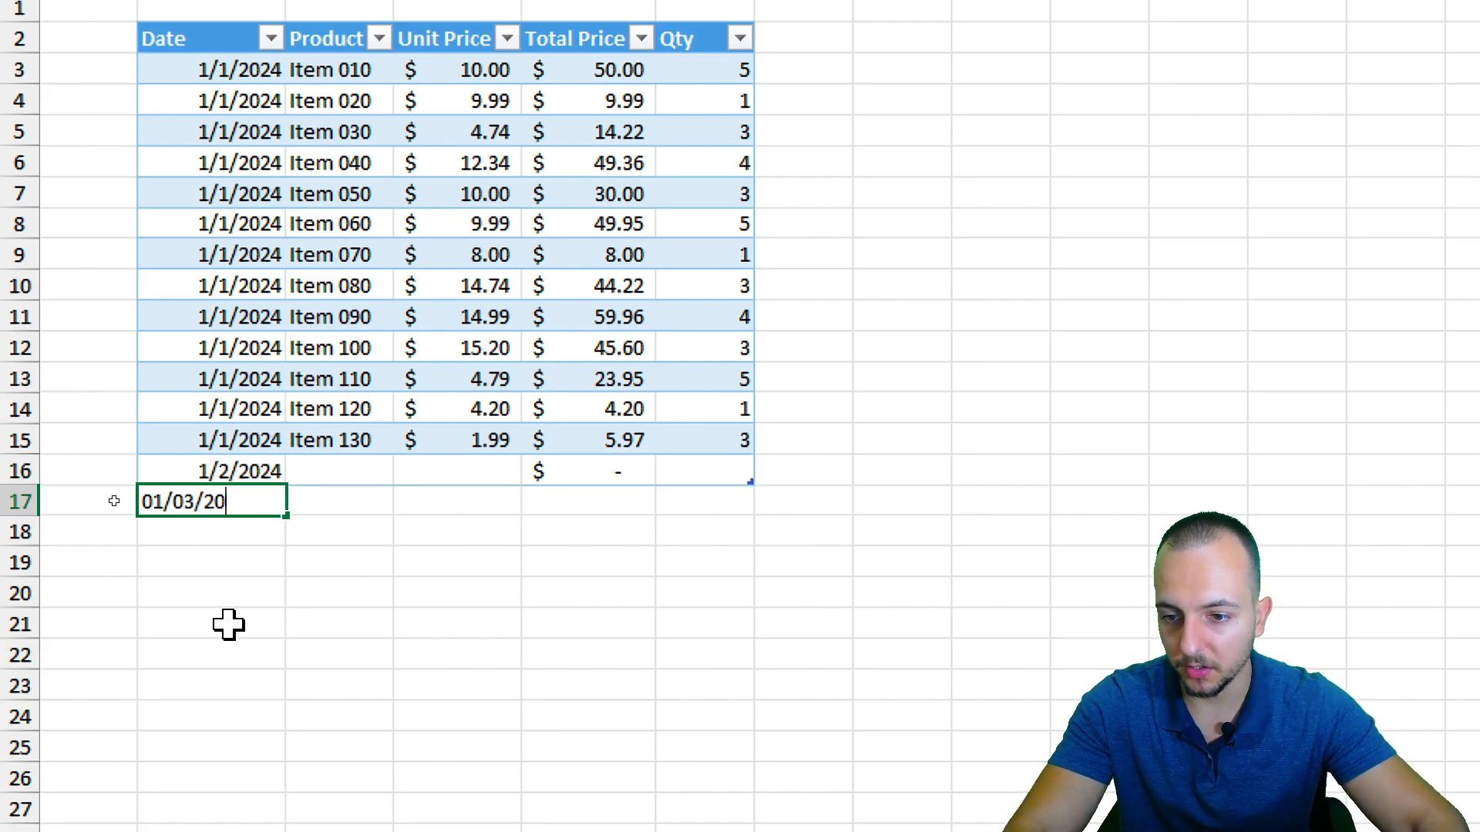
{"action": "type", "text": "24"}
{"action": "key", "text": "Return"}
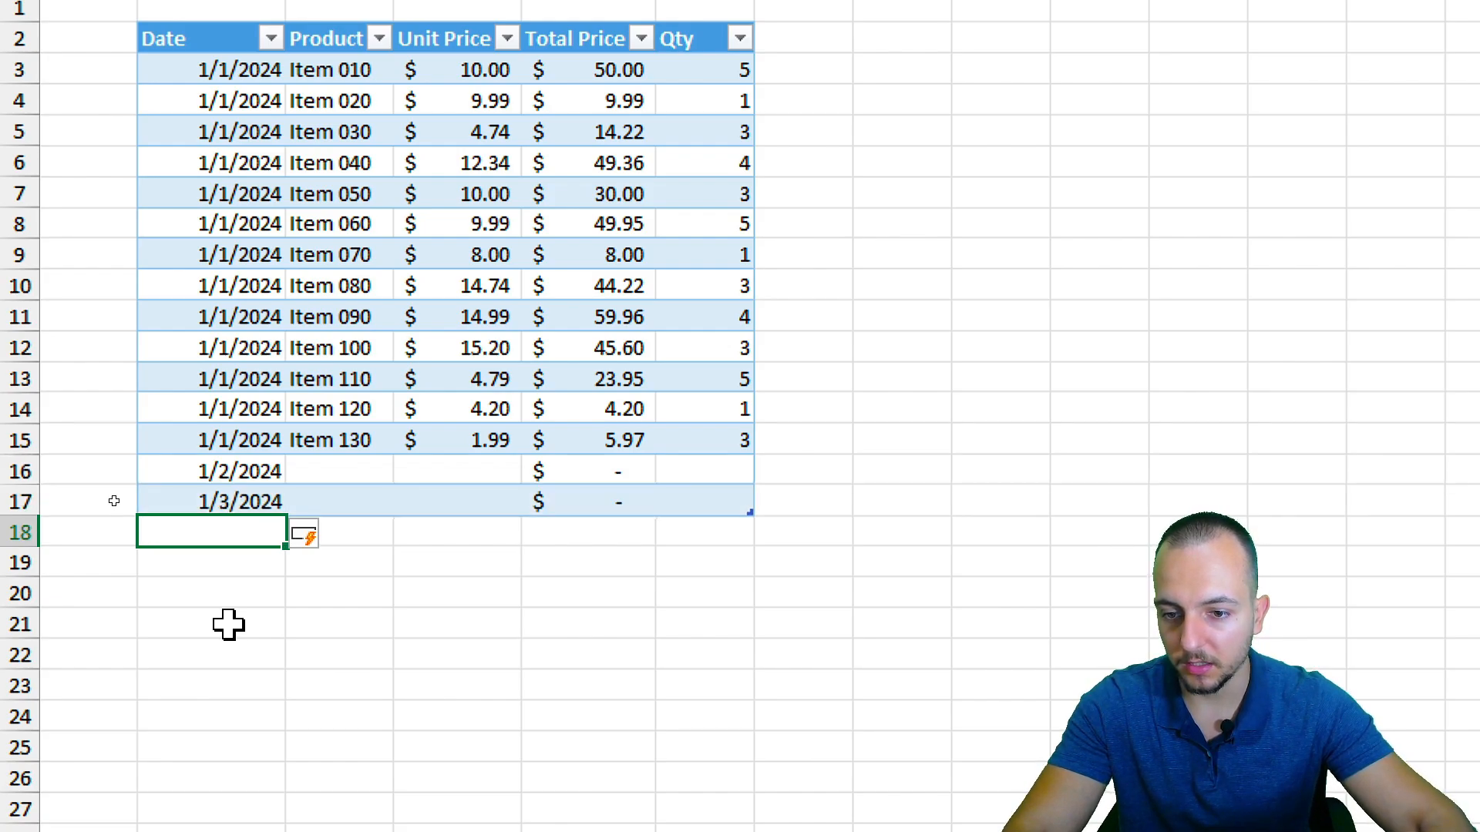
Step: Examine the newest table row across B17:F17
{"action": "left_click", "coordinate": [363, 624]}
{"action": "left_click_drag", "start_coordinate": [247, 499], "coordinate": [684, 502]}
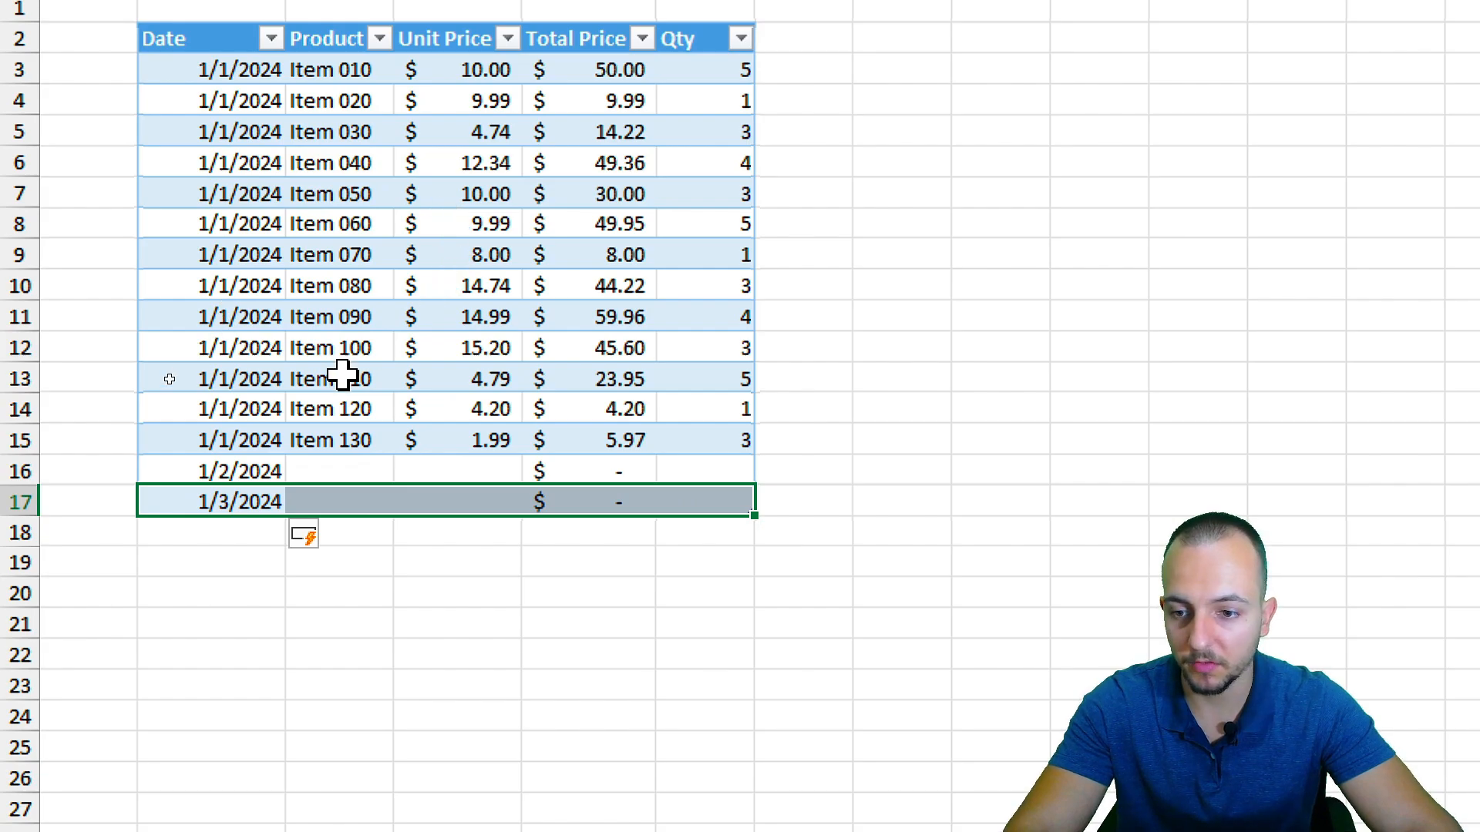
{"action": "left_click", "coordinate": [382, 402]}
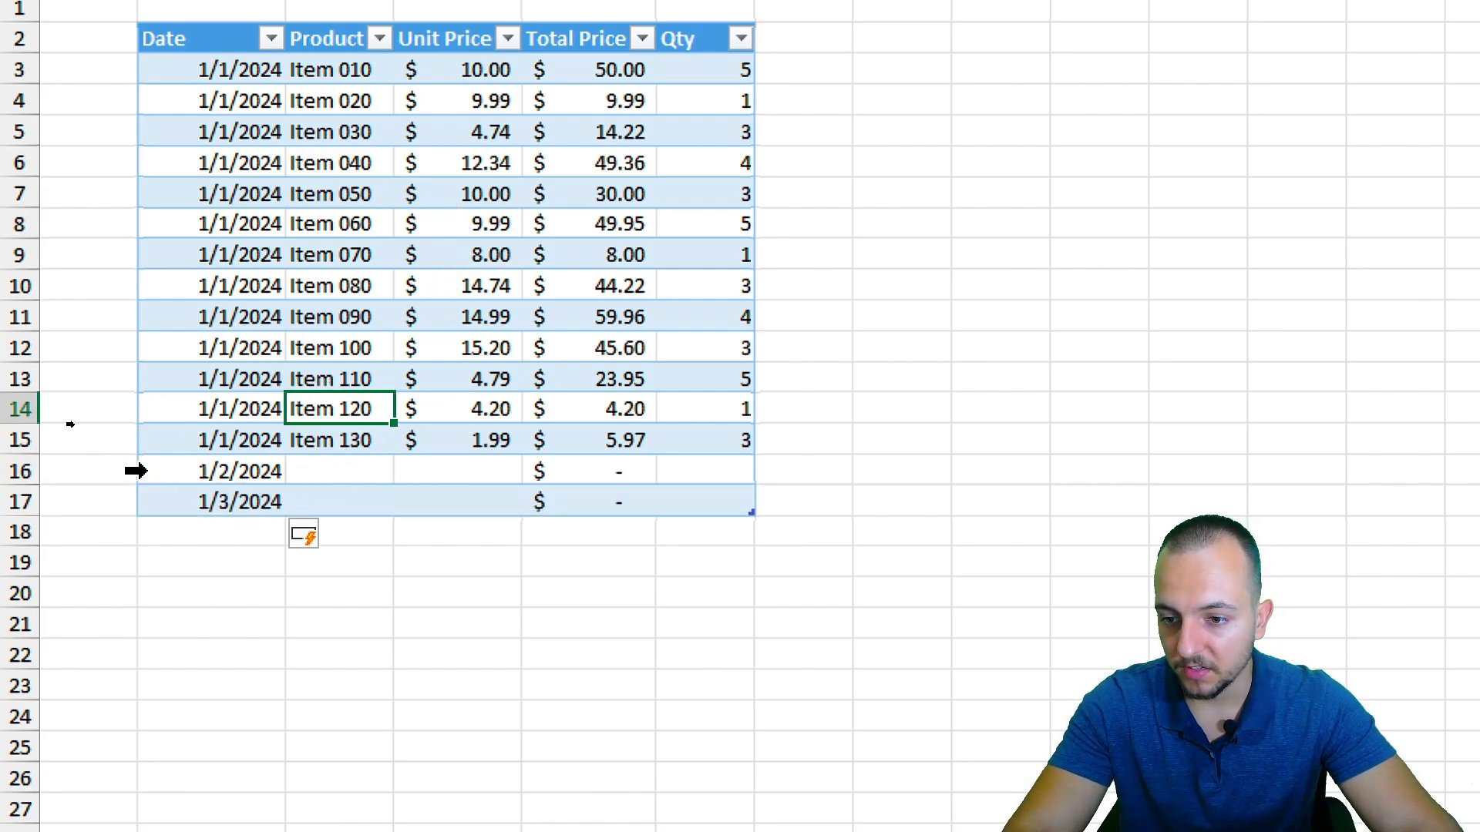
Step: Delete the two added table rows, 16 and 17, from the table
{"action": "left_click_drag", "start_coordinate": [136, 471], "coordinate": [142, 501]}
{"action": "right_click", "coordinate": [205, 483]}
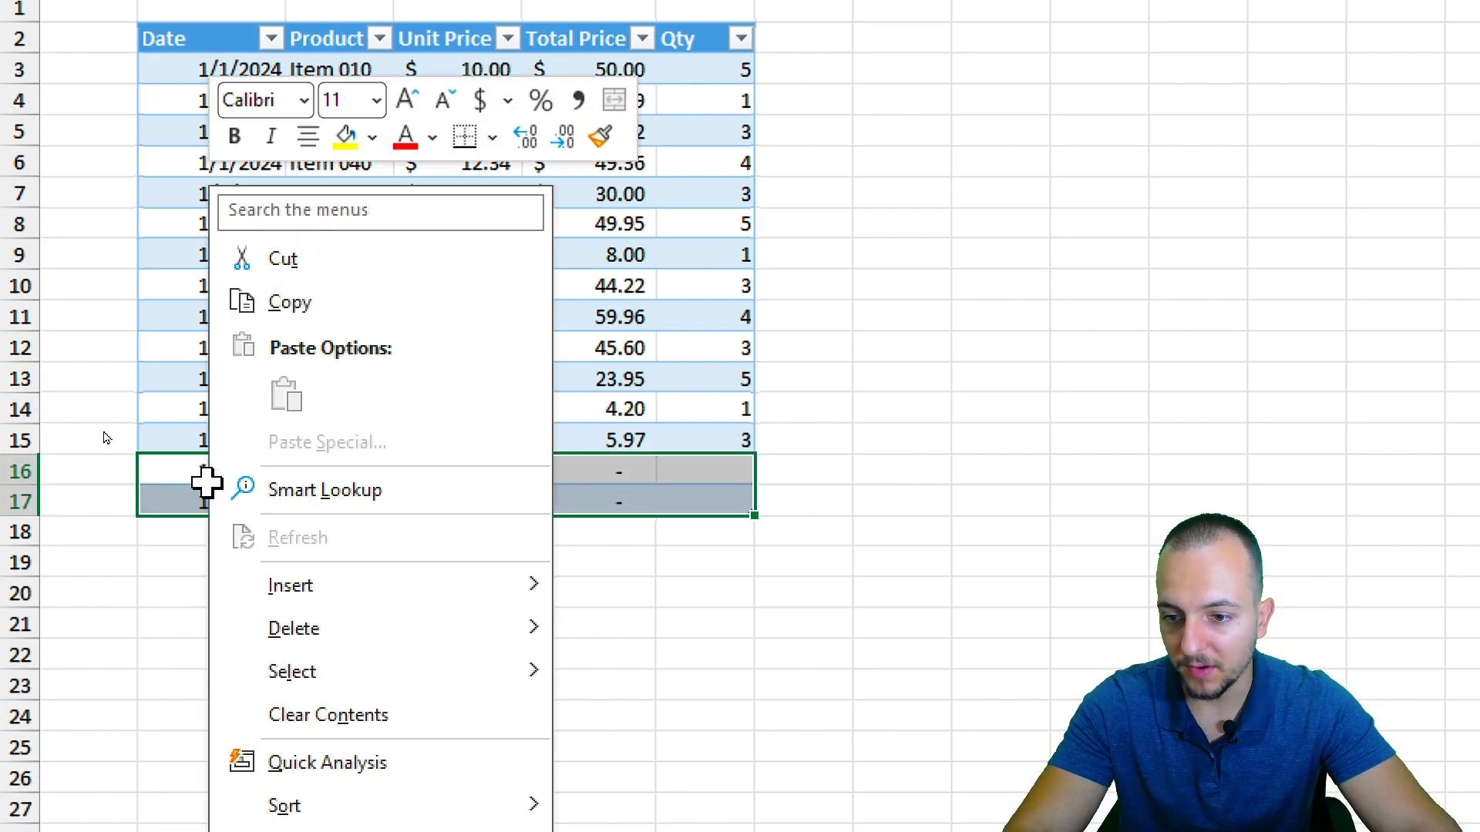
{"action": "mouse_move", "coordinate": [413, 602]}
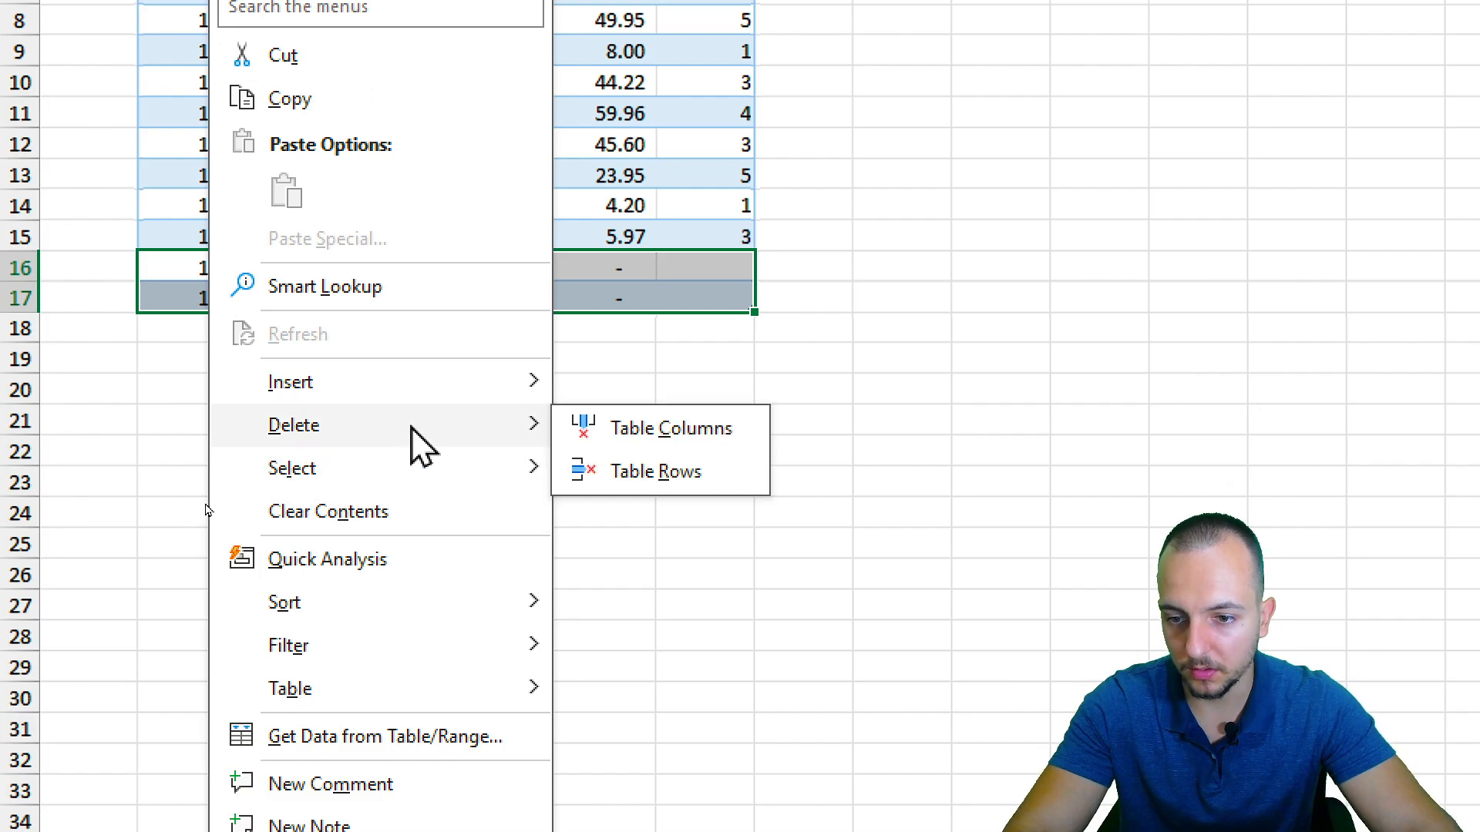
{"action": "left_click", "coordinate": [599, 471]}
{"action": "left_click", "coordinate": [403, 454]}
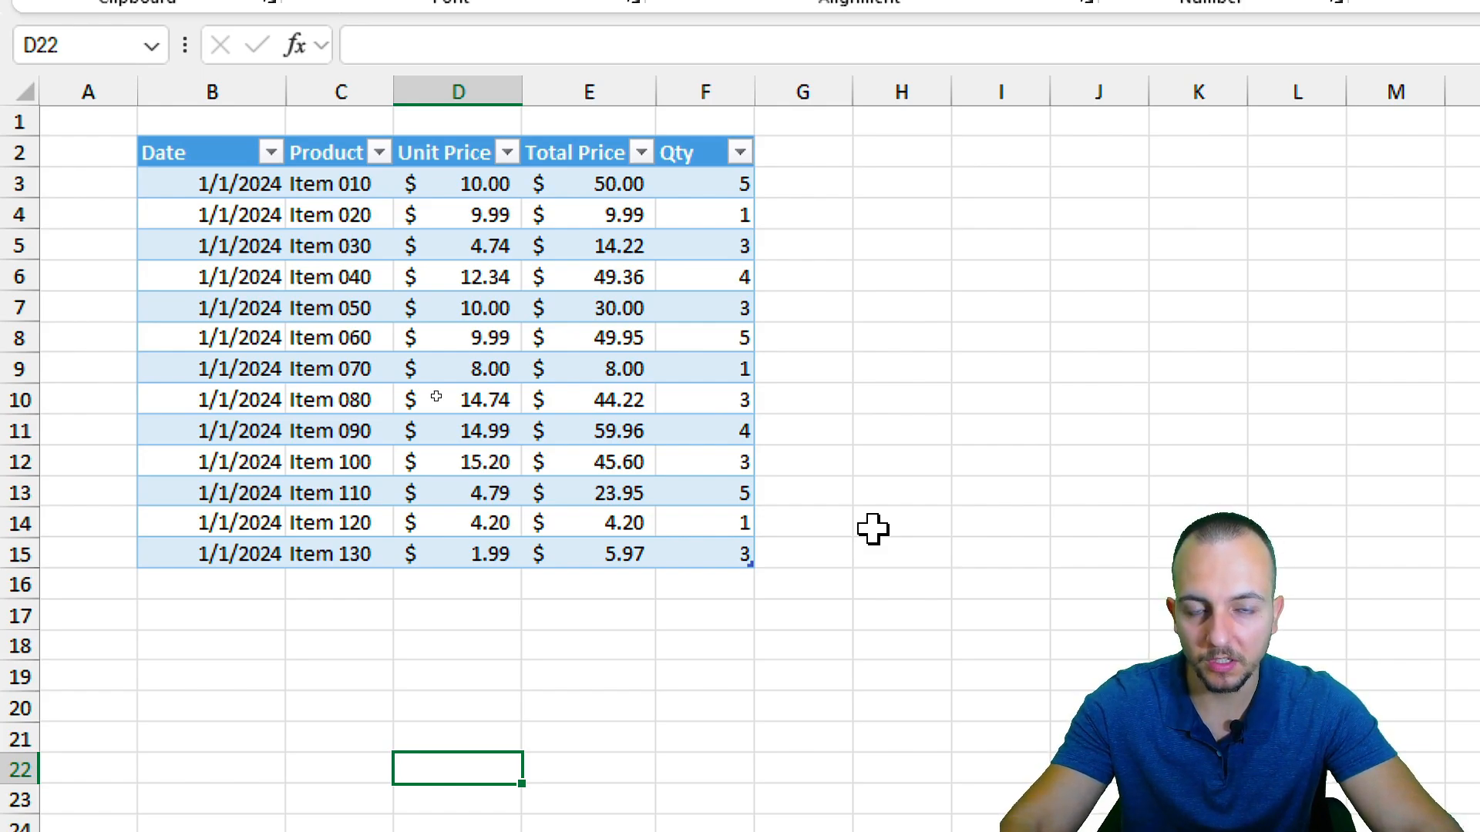
Step: Center the contents of the whole table, B2:F15, both vertically and horizontally
{"action": "left_click_drag", "start_coordinate": [215, 159], "coordinate": [708, 528]}
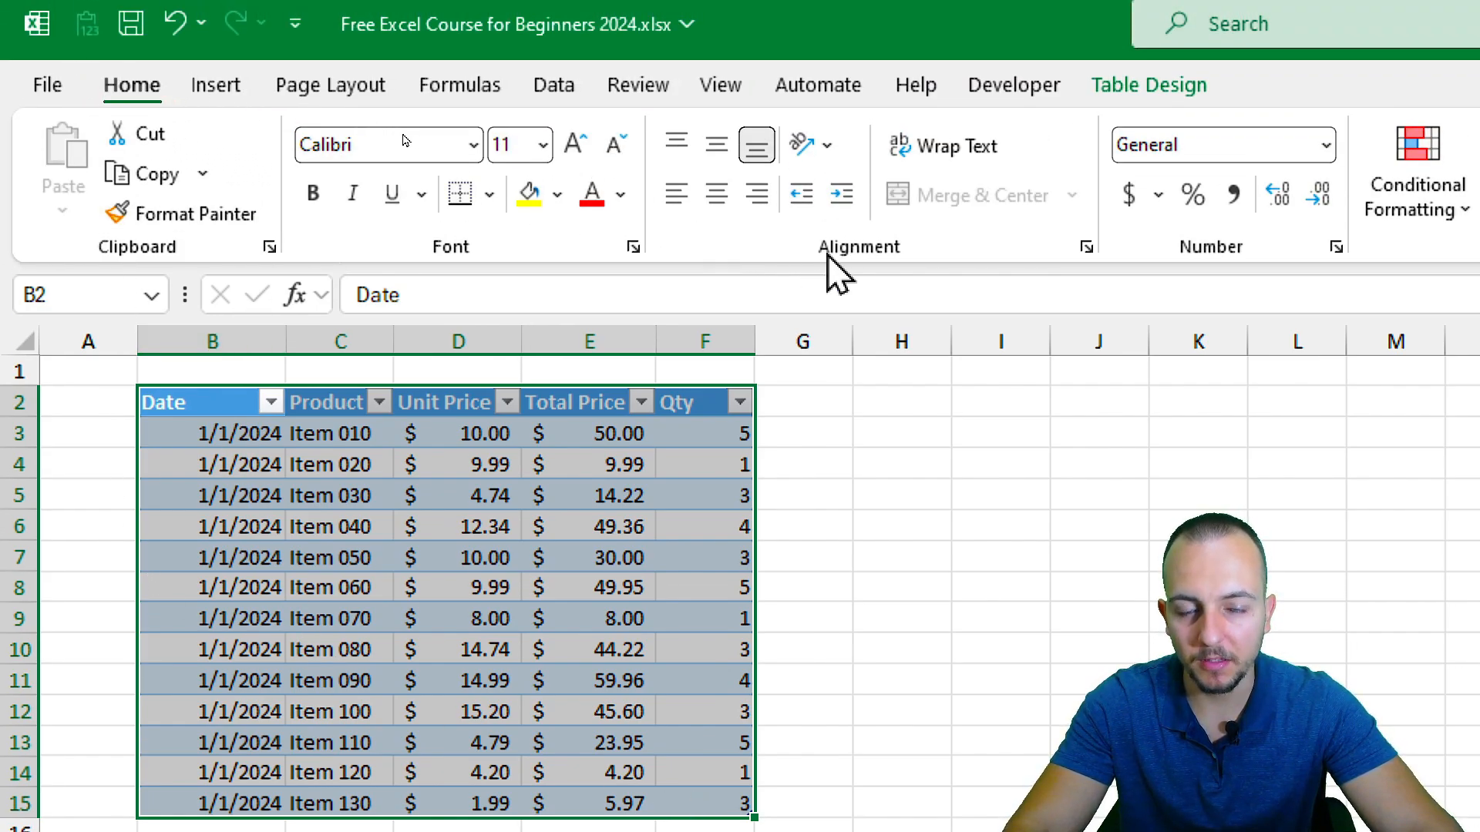
{"action": "left_click", "coordinate": [712, 154]}
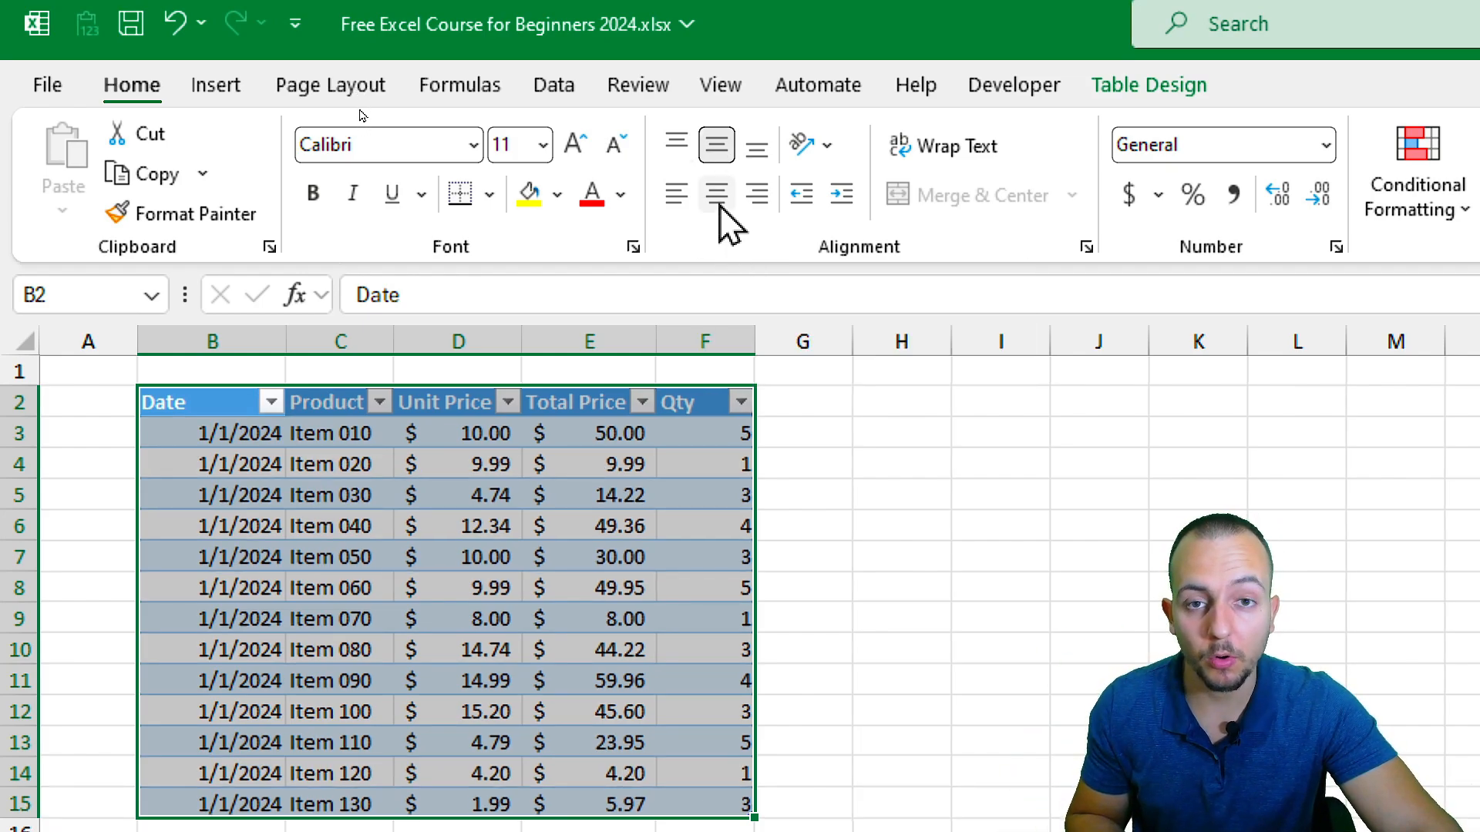
{"action": "left_click", "coordinate": [718, 199]}
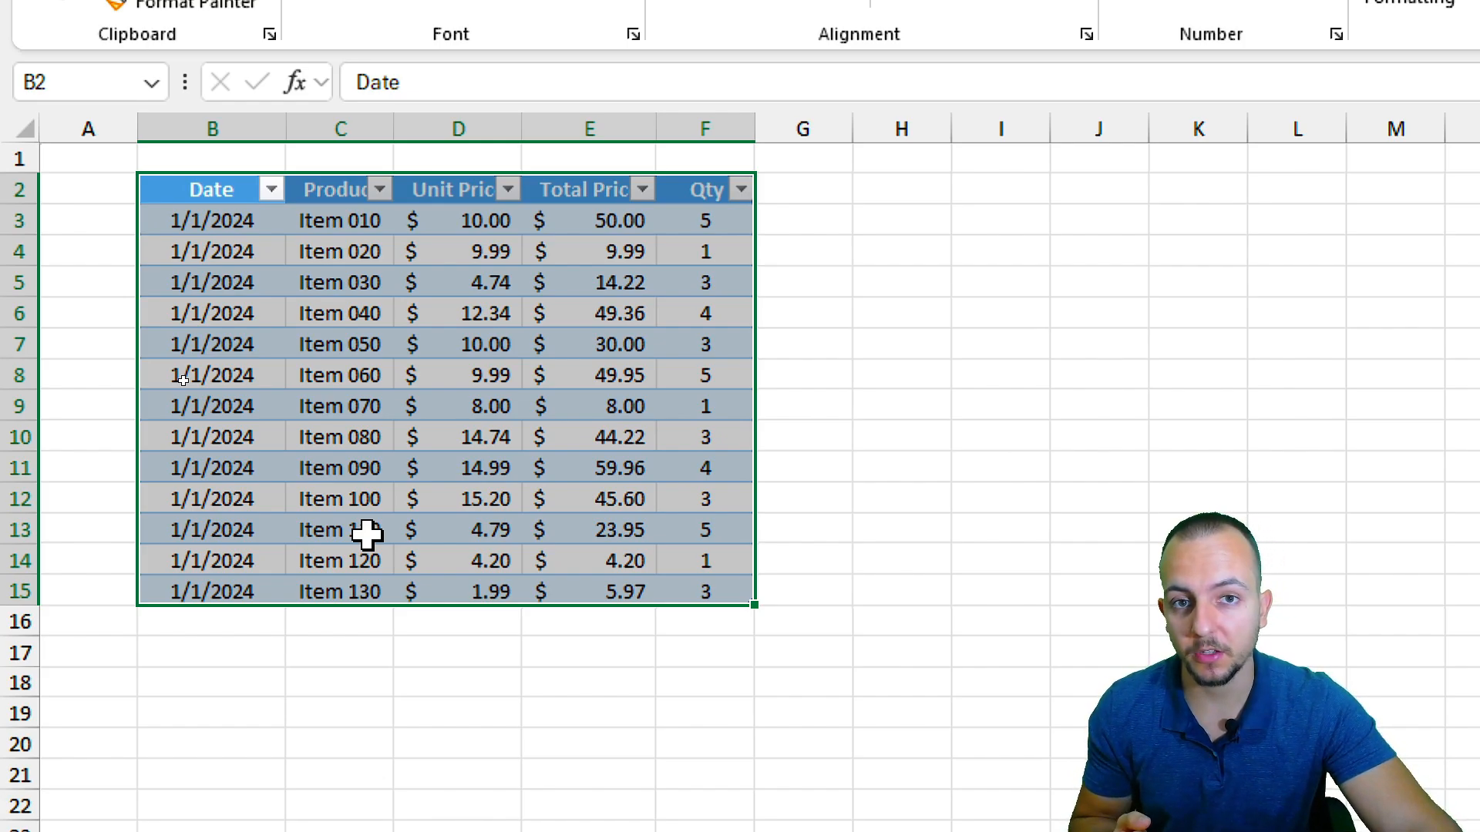
Step: Inspect the Total Price formula in E7 without changing it
{"action": "double_click", "coordinate": [578, 345]}
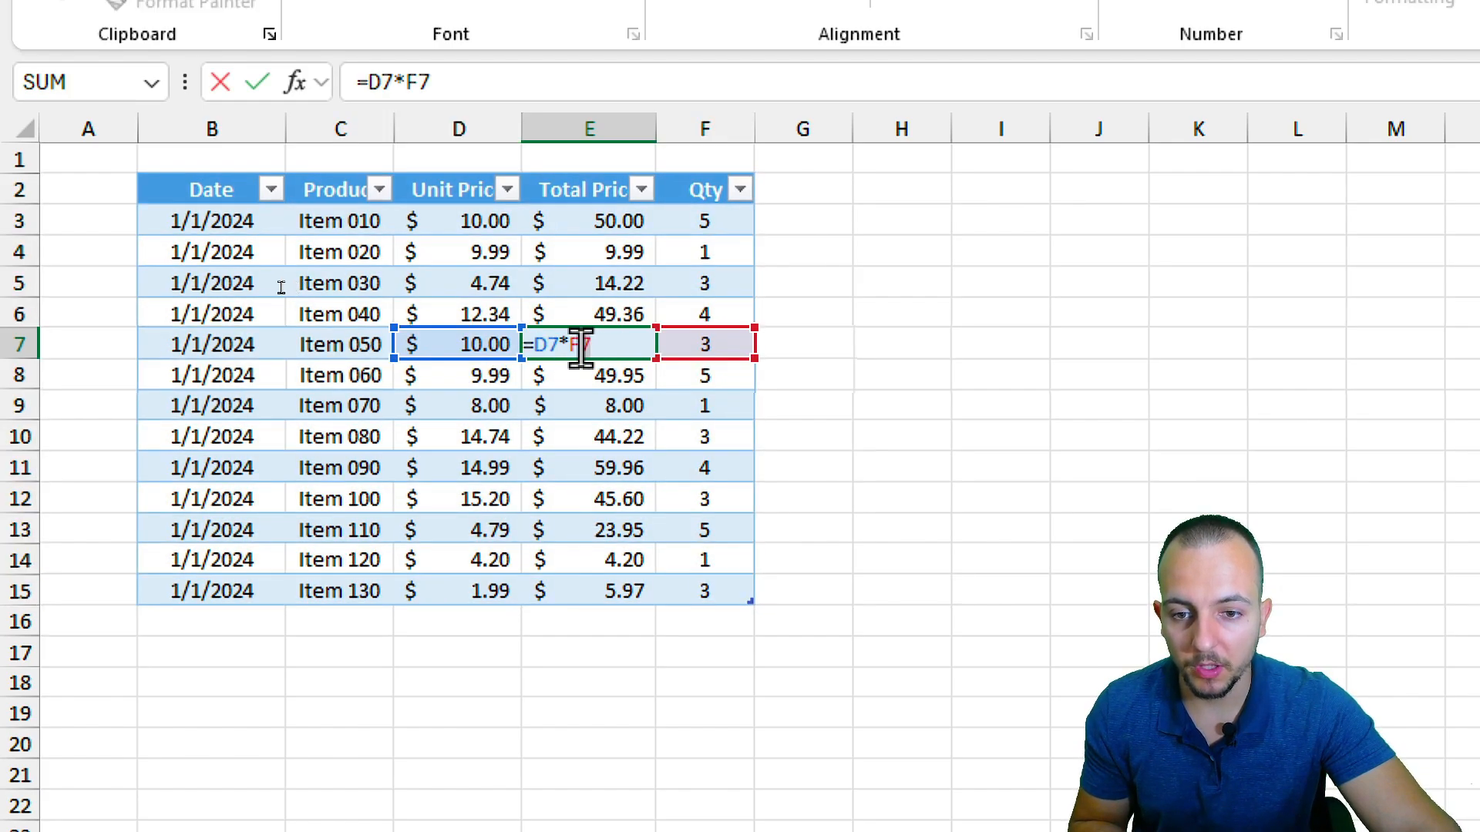
{"action": "left_click_drag", "start_coordinate": [590, 346], "coordinate": [530, 359]}
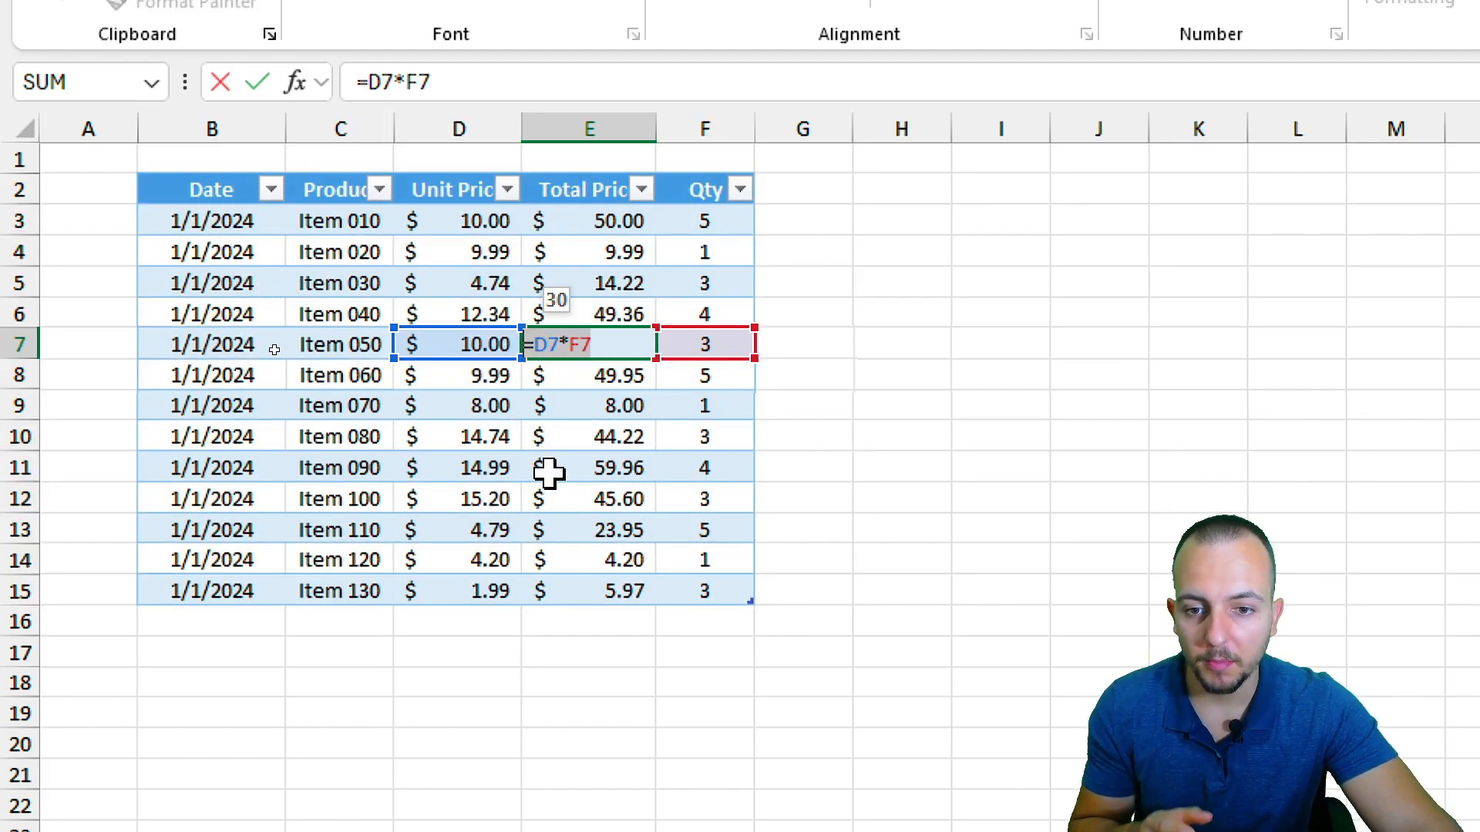
{"action": "key", "text": "Escape"}
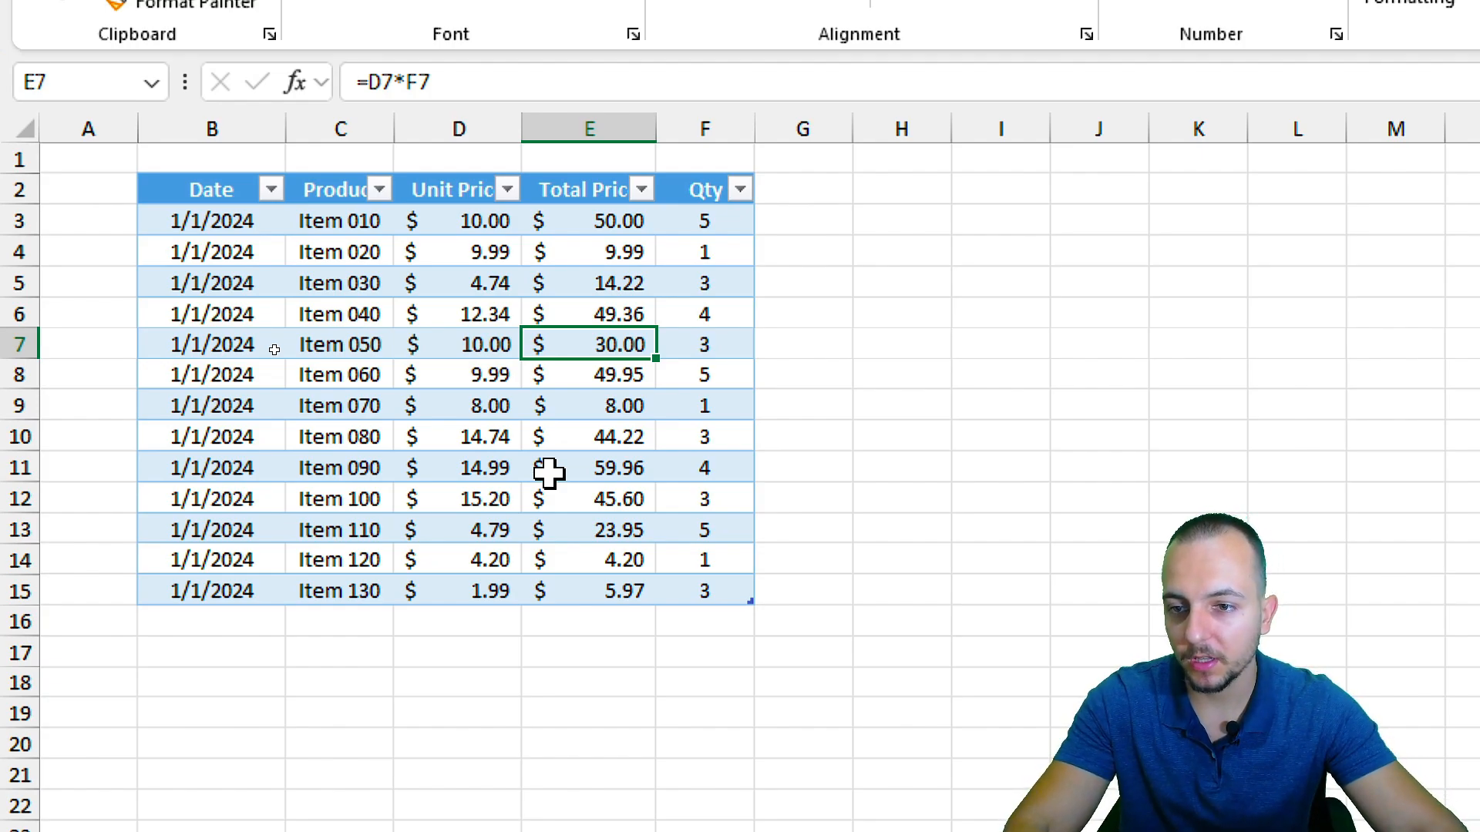
Step: Widen columns B through F together to one equal width so the header names fit
{"action": "left_click", "coordinate": [241, 127]}
{"action": "left_click_drag", "start_coordinate": [241, 137], "coordinate": [706, 127]}
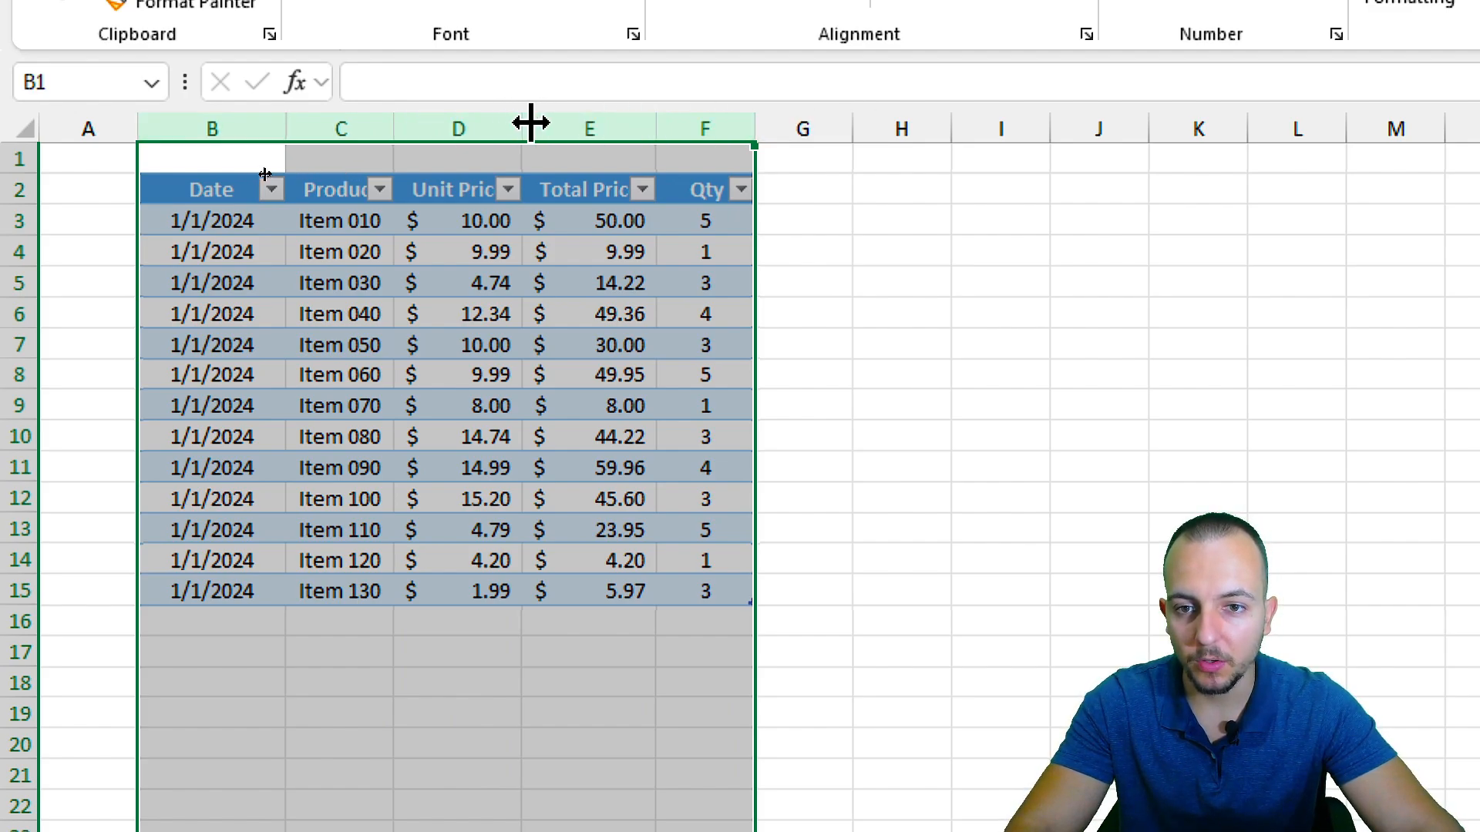
{"action": "left_click_drag", "start_coordinate": [527, 123], "coordinate": [596, 122]}
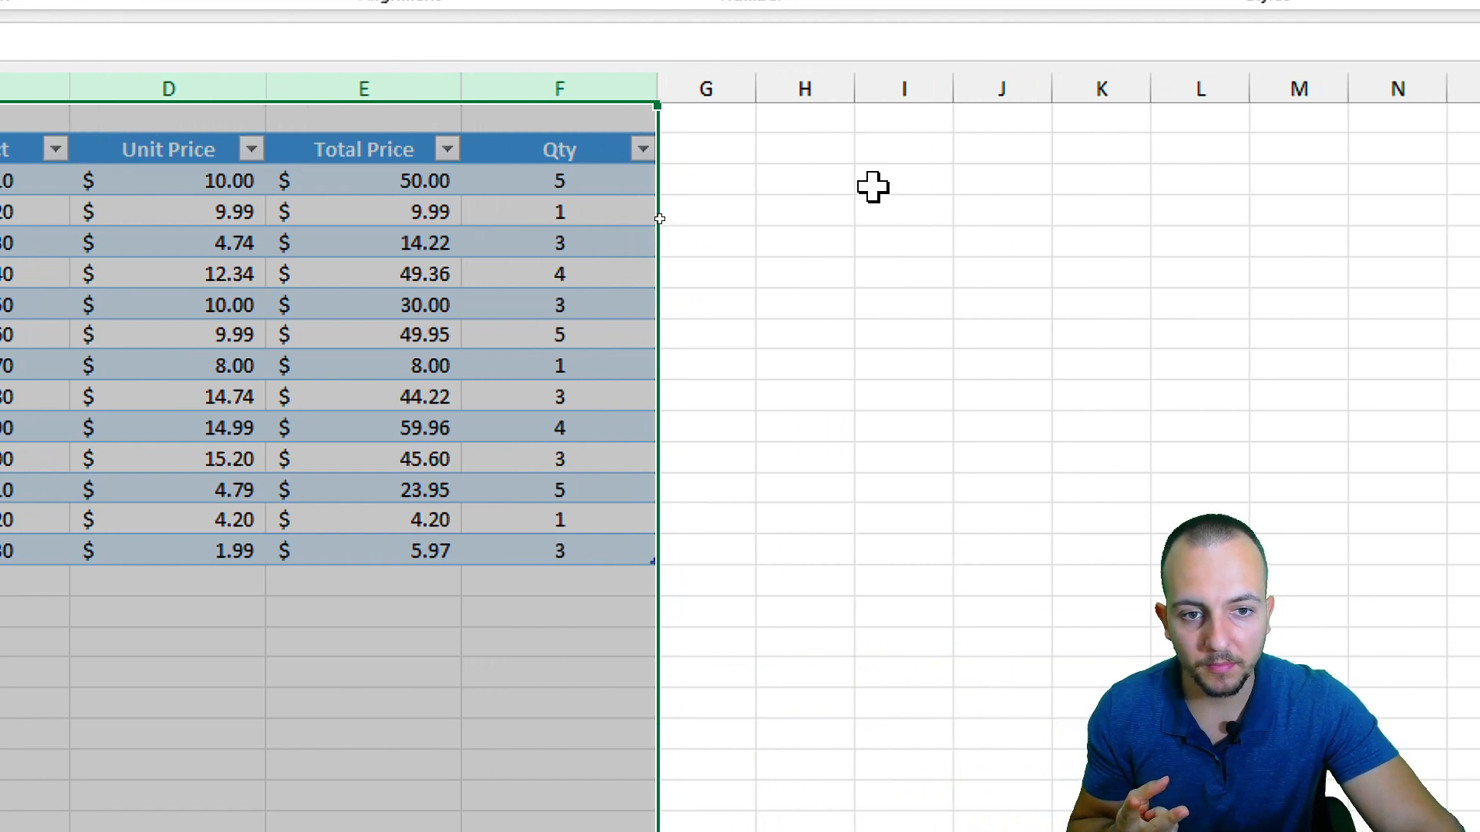
Step: Enter the label "Total sold:" in H3, beside the table
{"action": "left_click", "coordinate": [847, 182]}
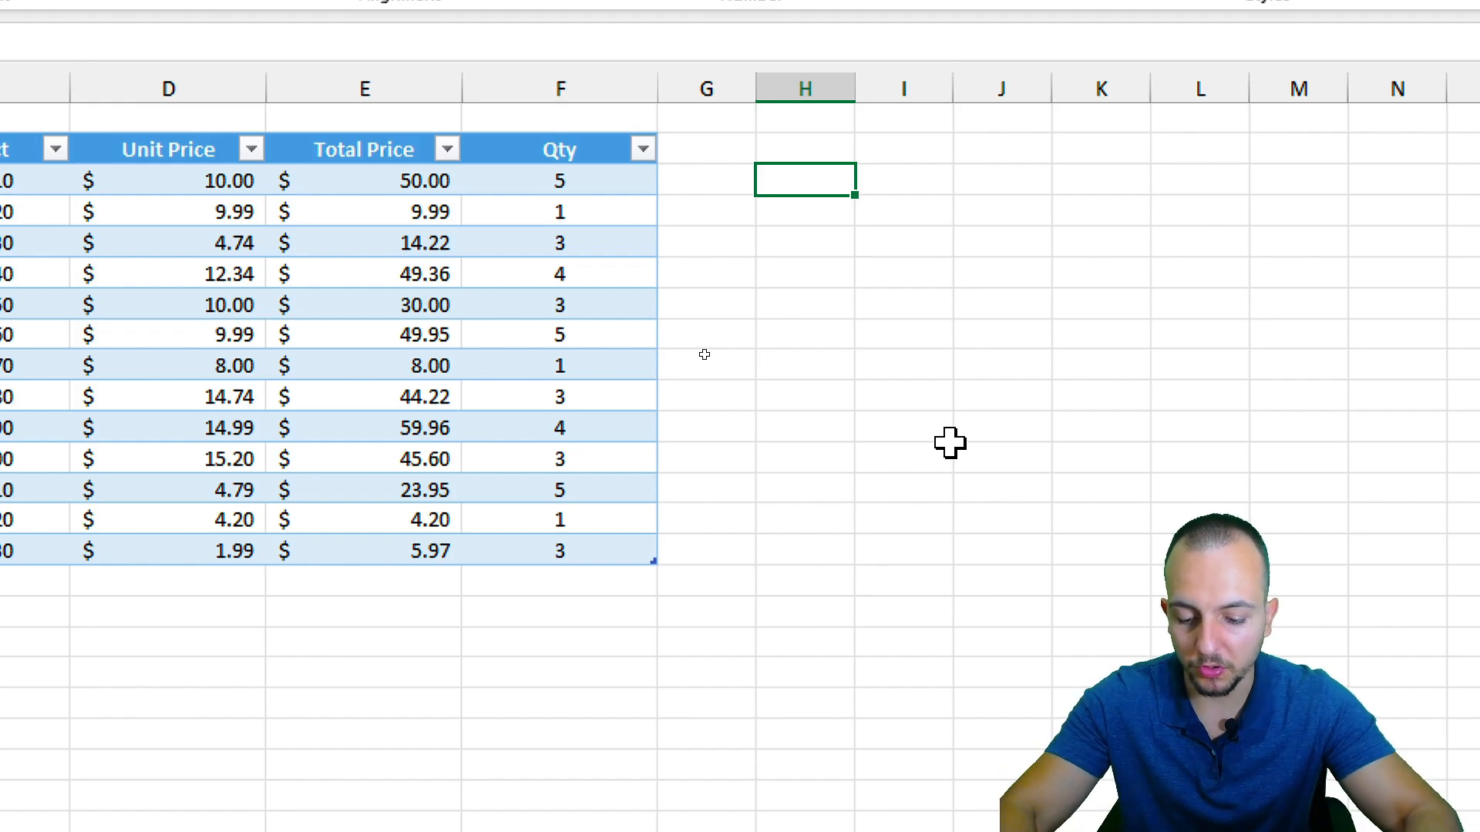
{"action": "type", "text": "Total sold:"}
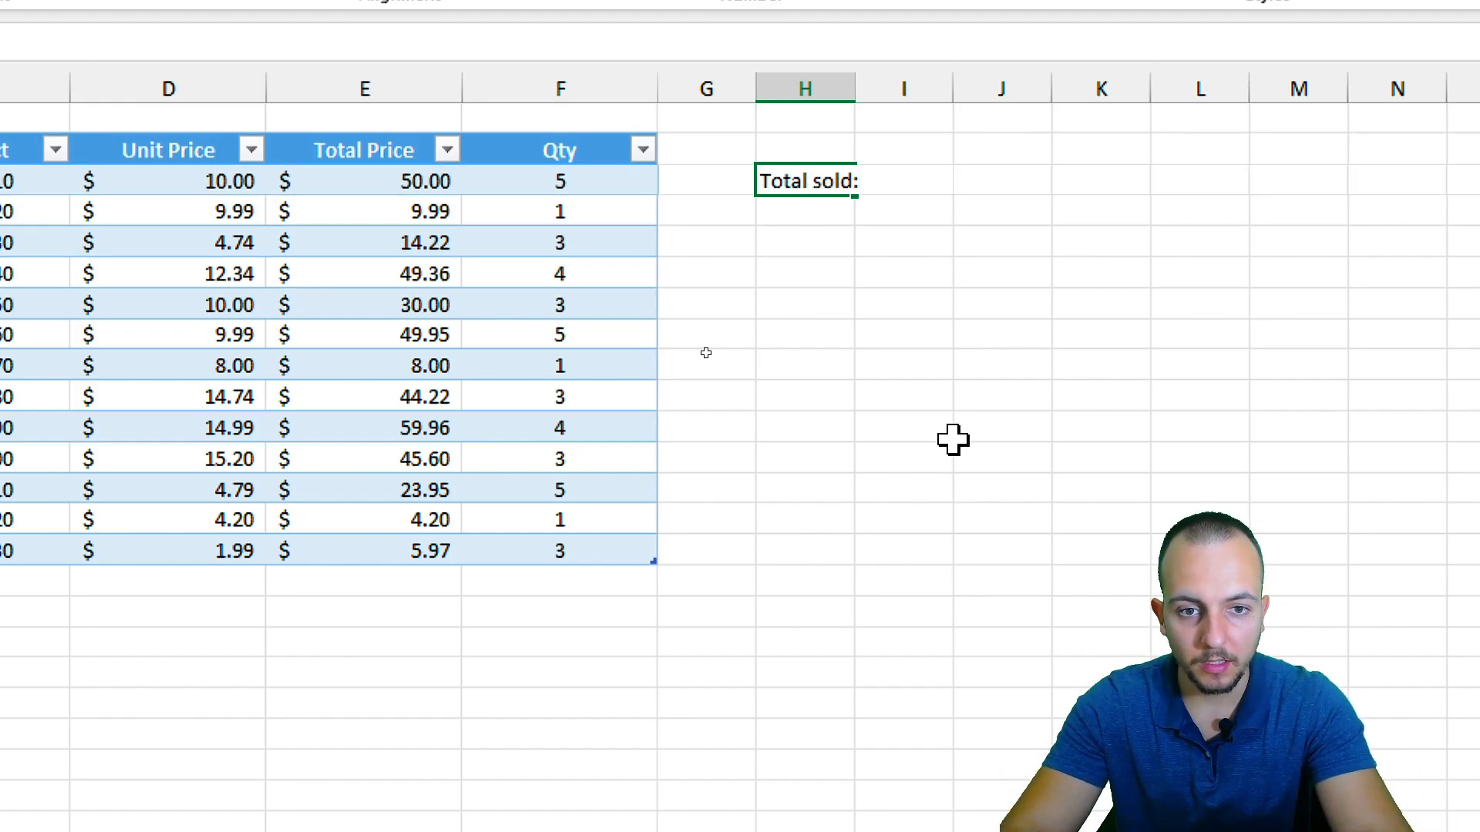
{"action": "key", "text": "Return"}
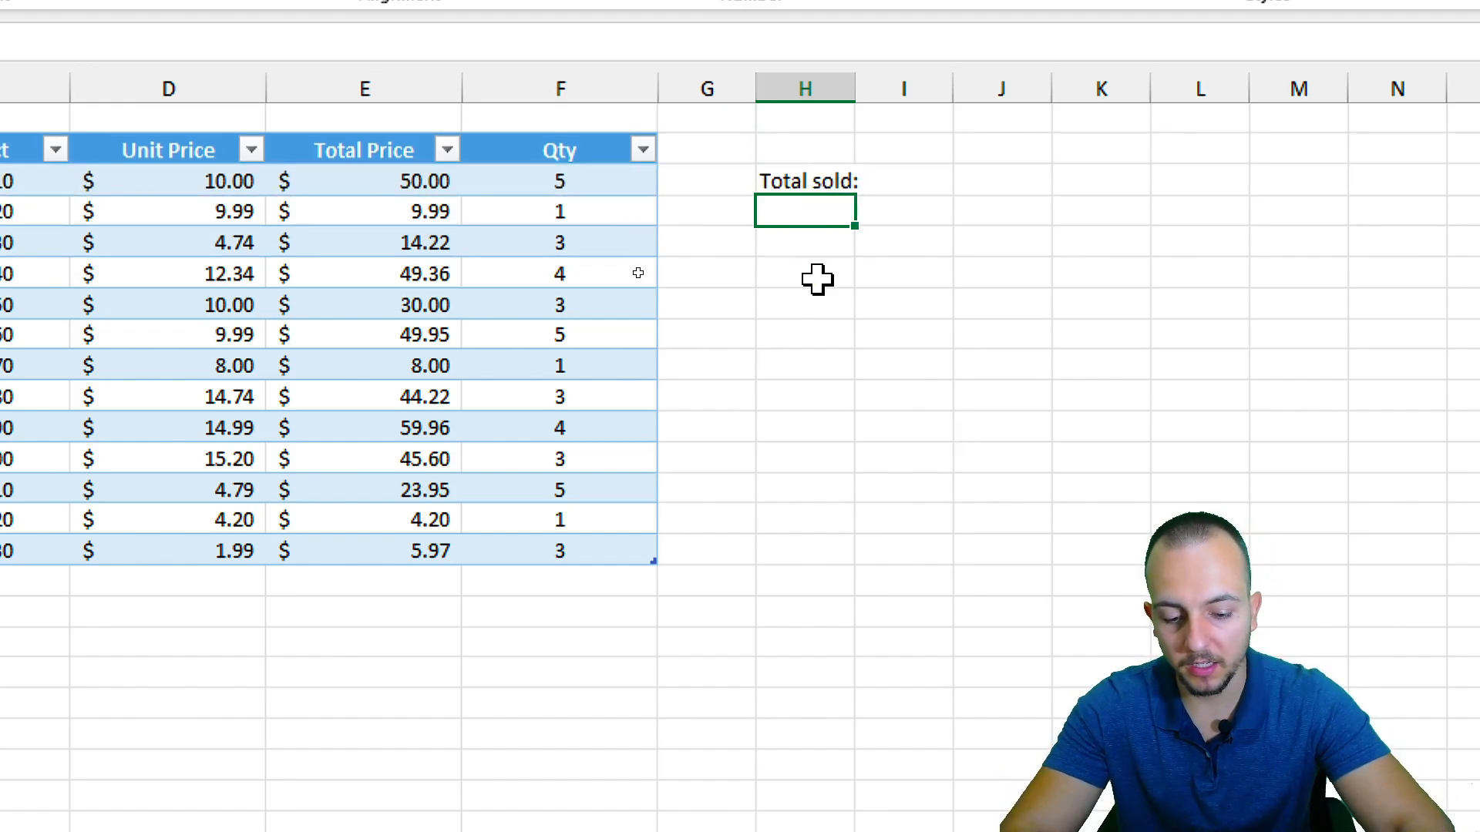
{"action": "type", "text": "="}
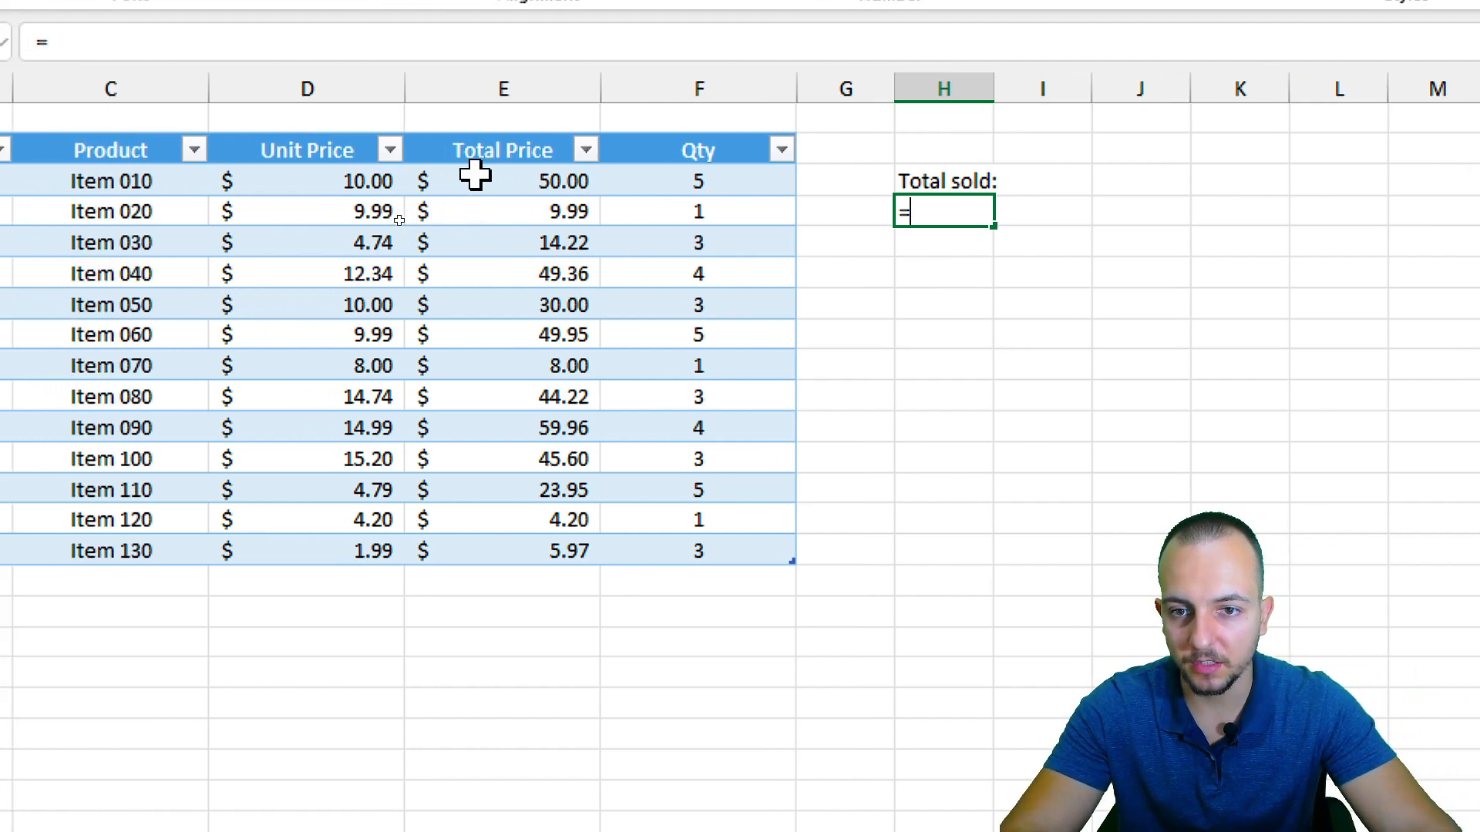
{"action": "left_click", "coordinate": [476, 177]}
{"action": "type", "text": "+"}
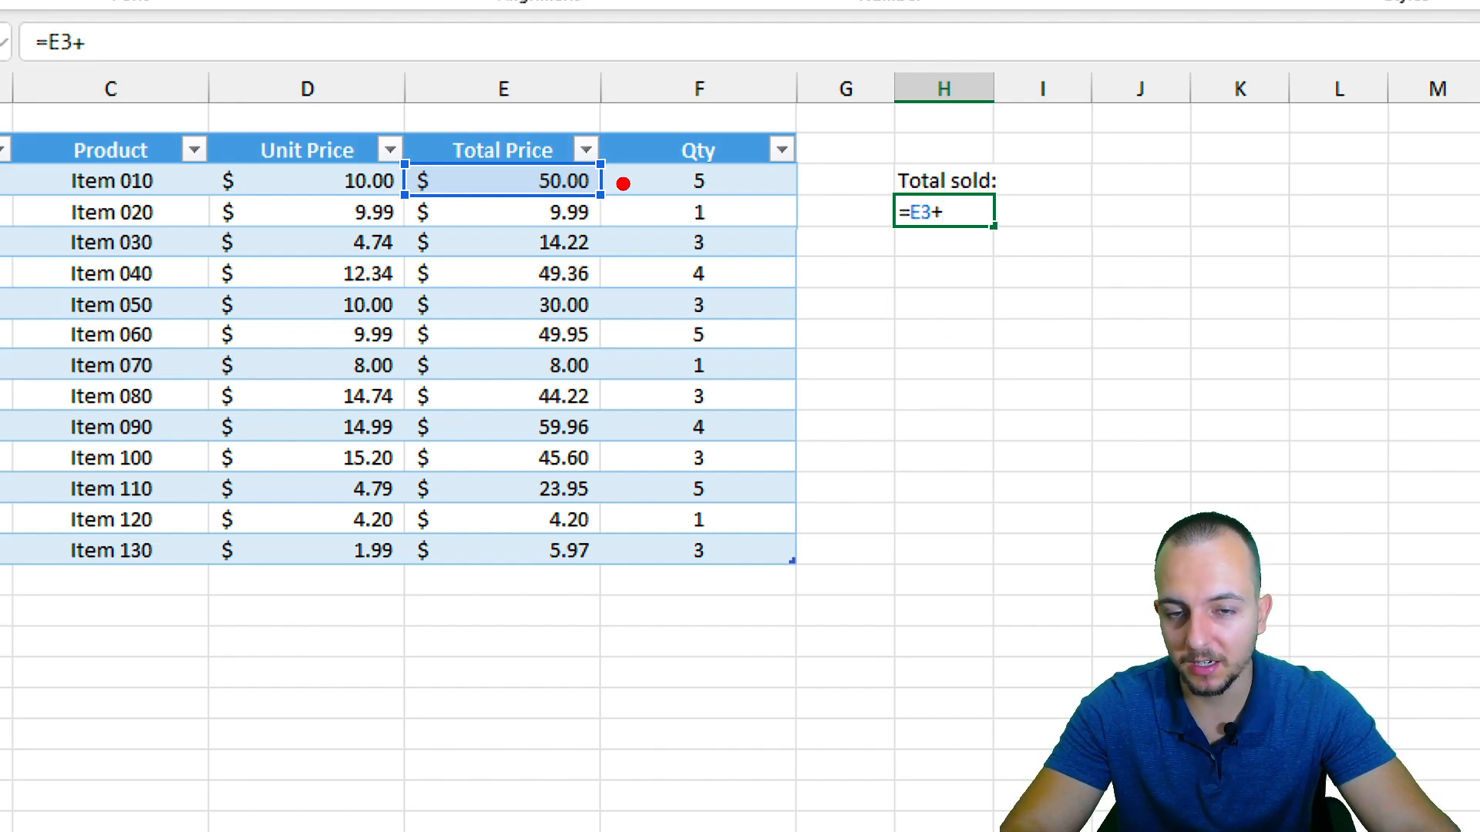
{"action": "left_click_drag", "start_coordinate": [595, 183], "coordinate": [691, 128]}
{"action": "left_click_drag", "start_coordinate": [605, 225], "coordinate": [686, 181]}
{"action": "mouse_move", "coordinate": [612, 257]}
{"action": "left_mouse_down"}
{"action": "mouse_move", "coordinate": [671, 221]}
{"action": "mouse_move", "coordinate": [669, 241]}
{"action": "left_mouse_up"}
{"action": "left_click_drag", "start_coordinate": [609, 312], "coordinate": [647, 286]}
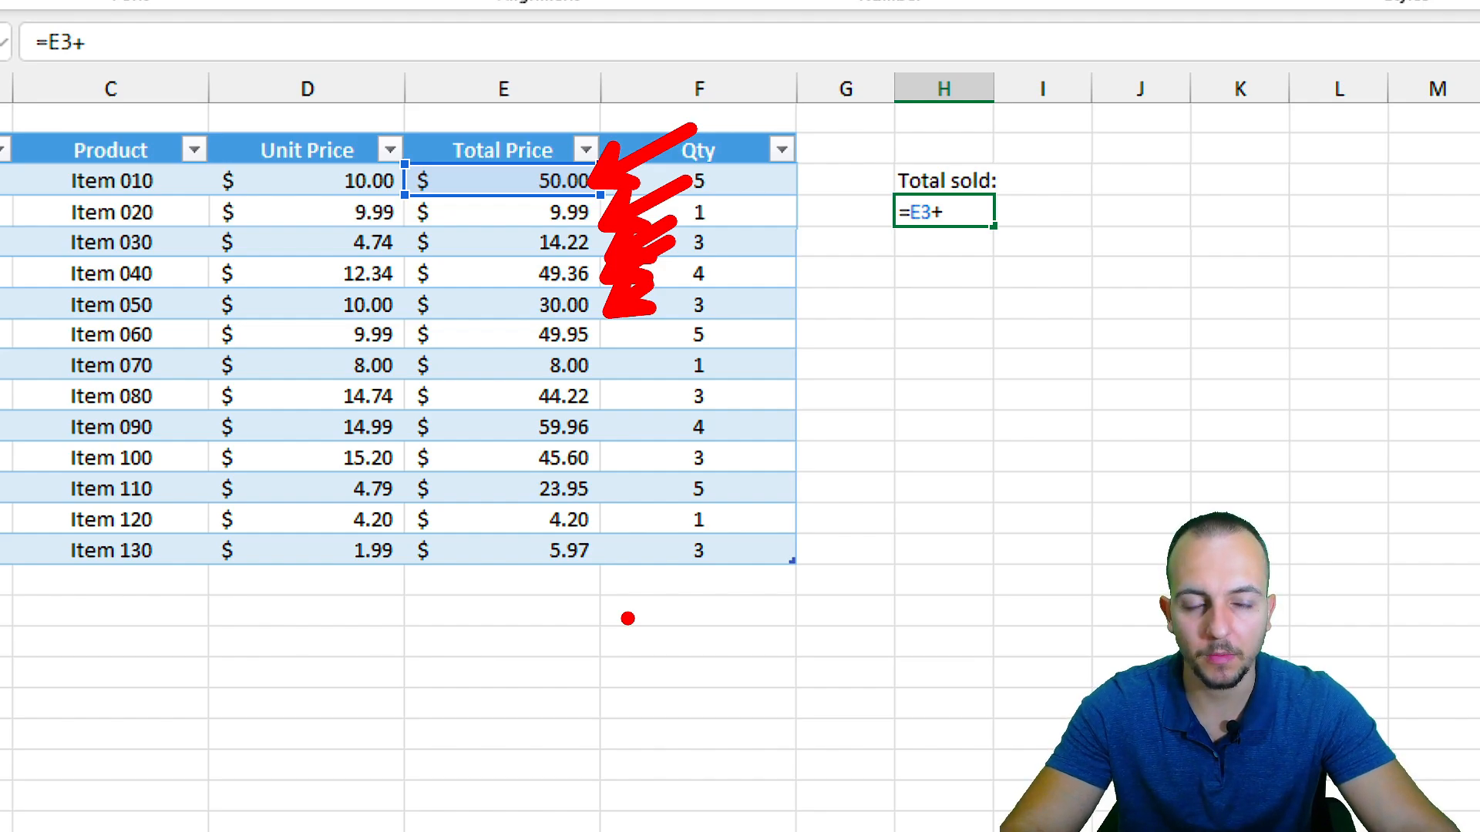
{"action": "key", "text": "Escape"}
{"action": "key", "text": "Escape"}
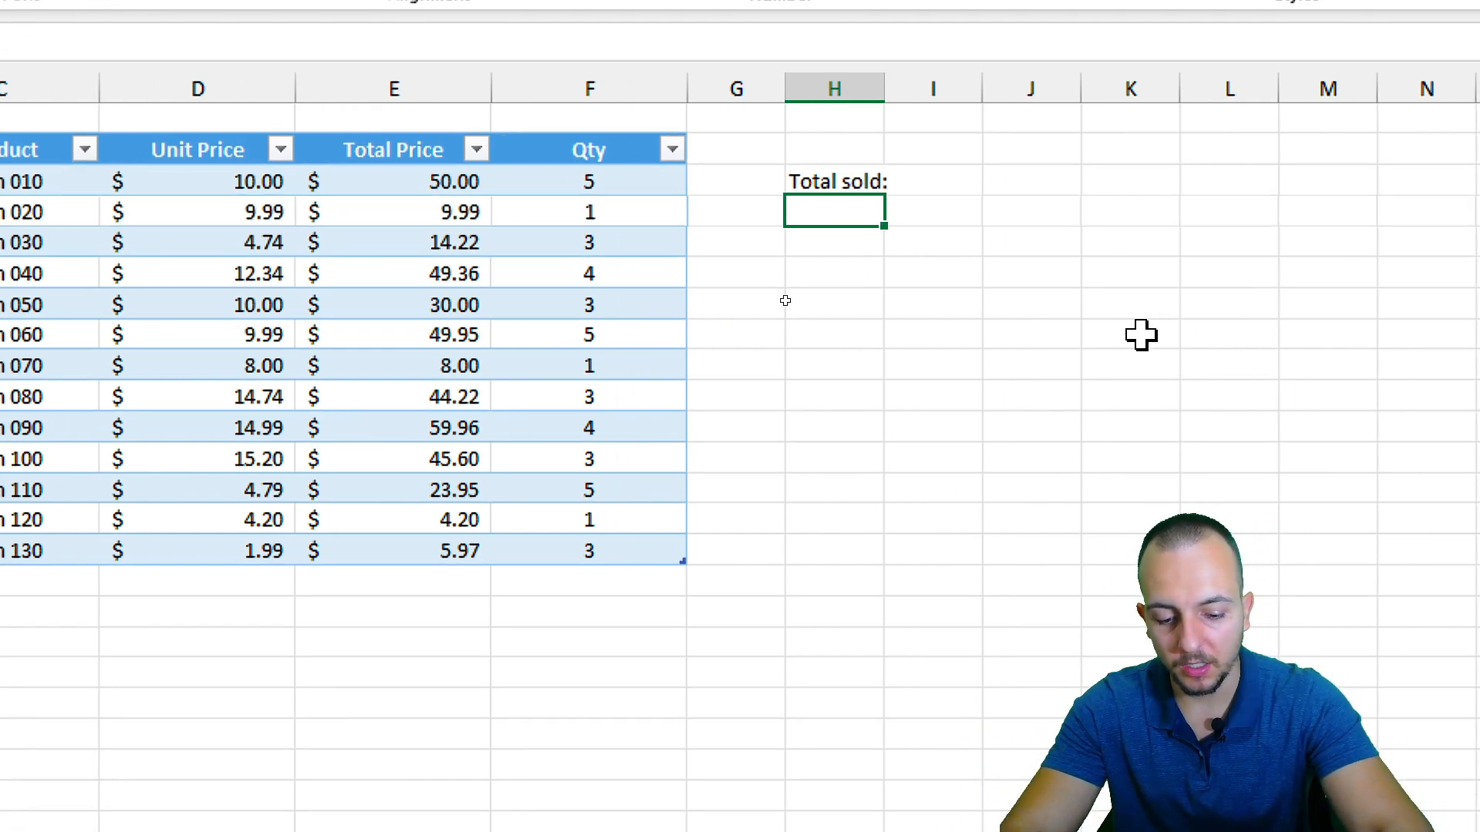
{"action": "type", "text": "=sum"}
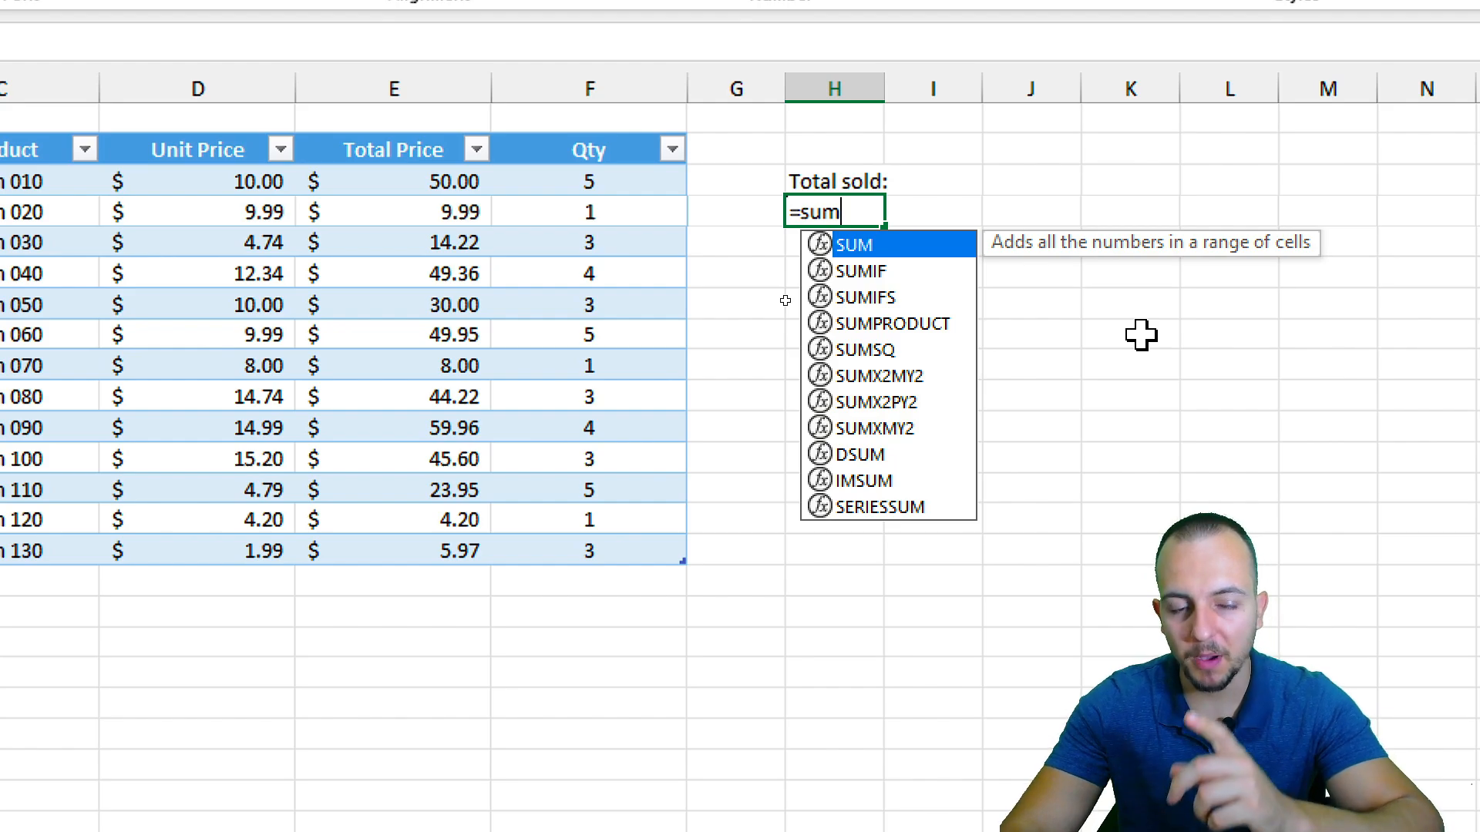
{"action": "key", "text": "Escape"}
{"action": "key", "text": "Escape"}
Step: Try totalling the first three sales in H4 with the typed-in formula =50+9.99+14.22, and clear the cell
{"action": "type", "text": "="}
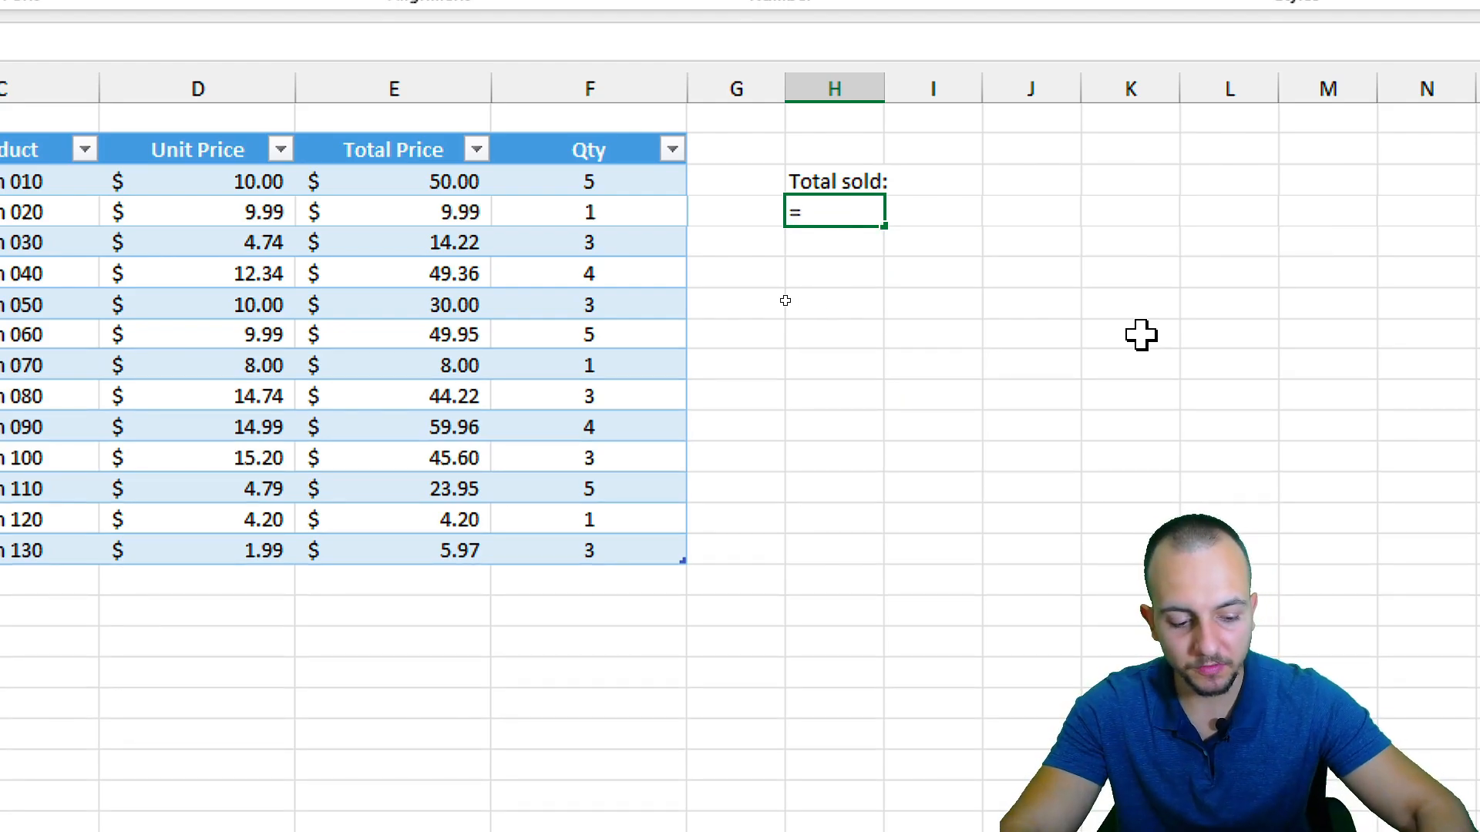
{"action": "type", "text": "50"}
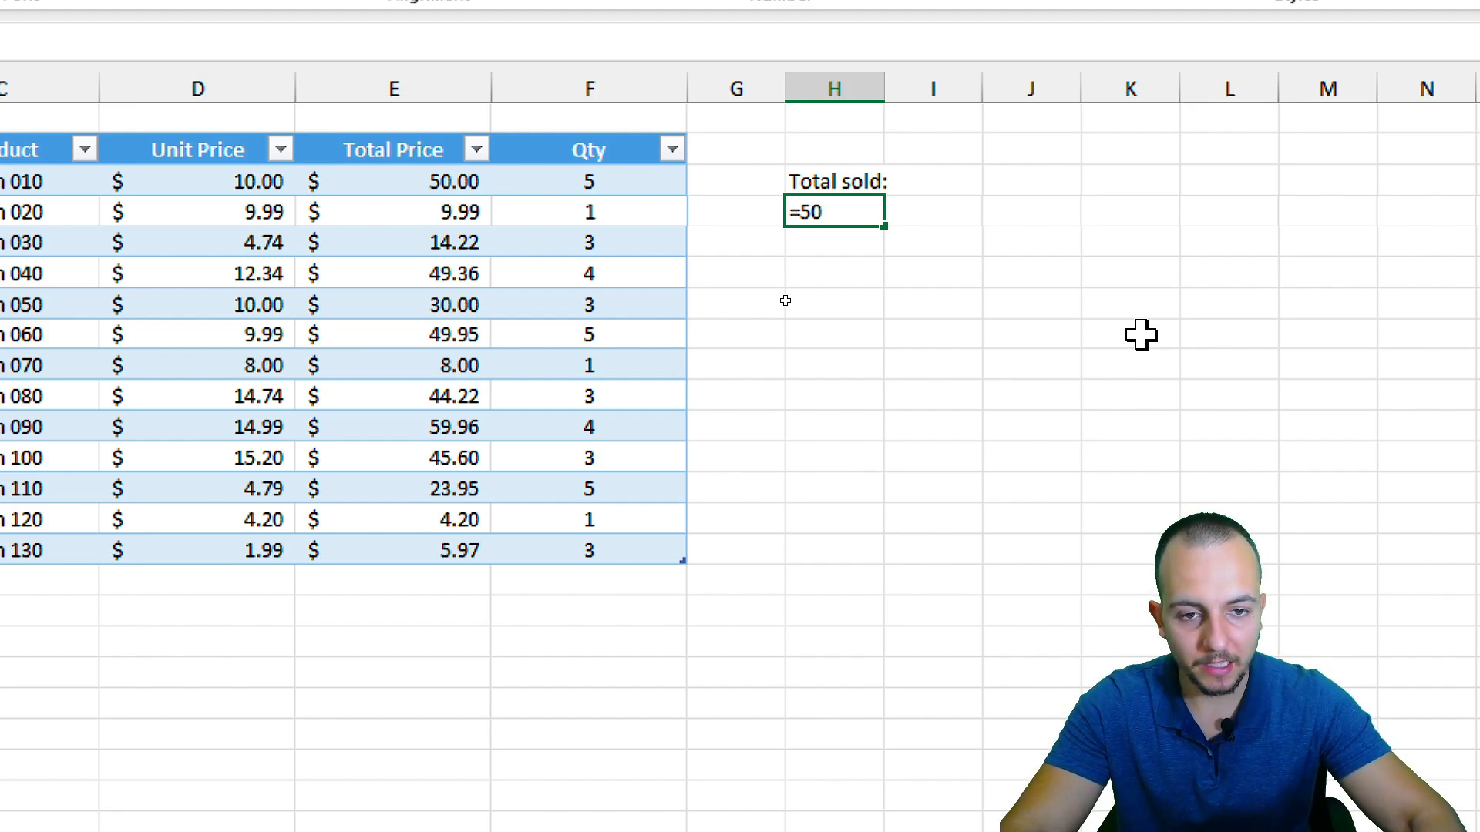
{"action": "type", "text": "+9.99"}
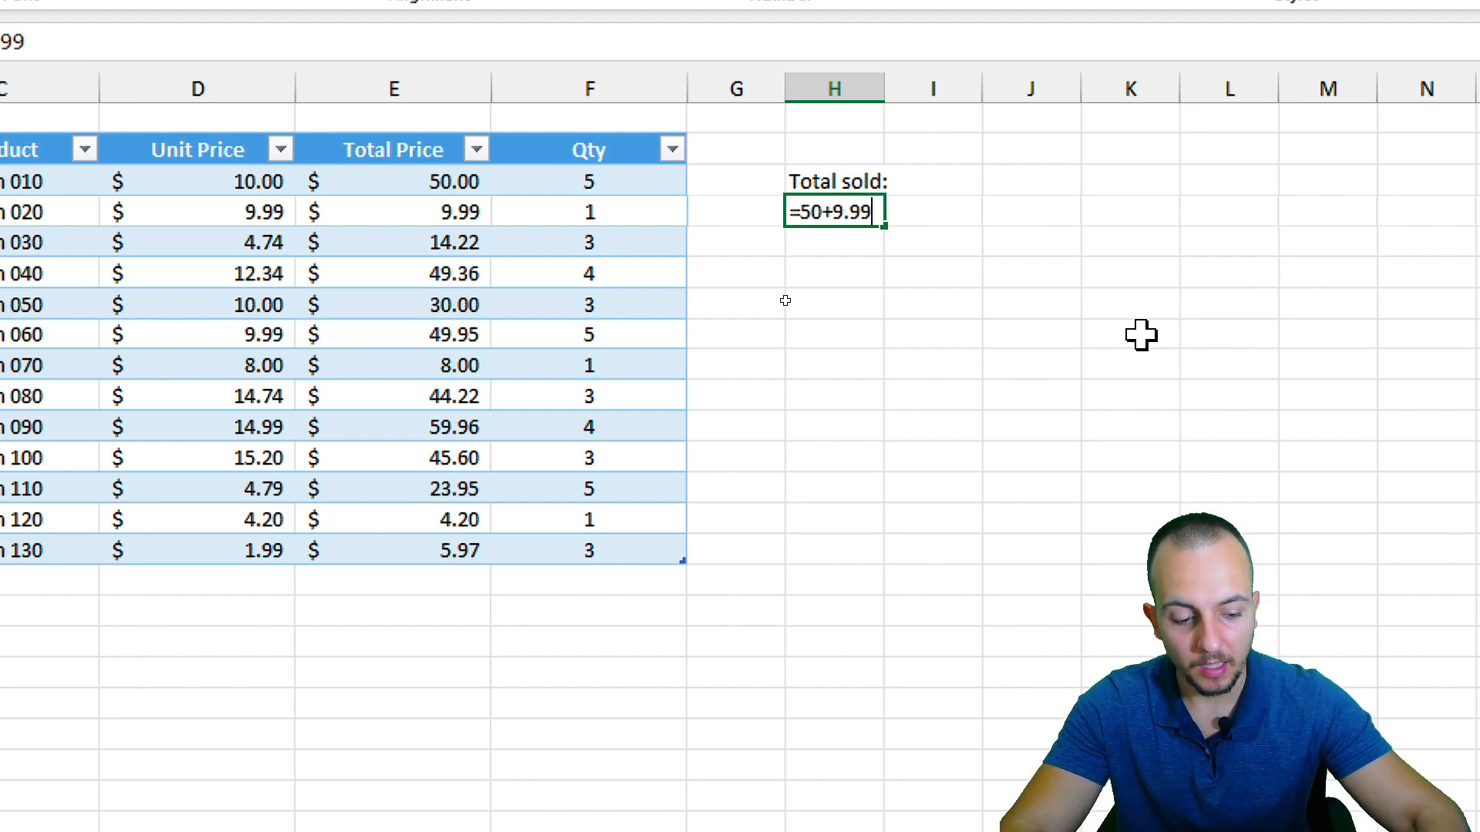
{"action": "type", "text": "+14.22"}
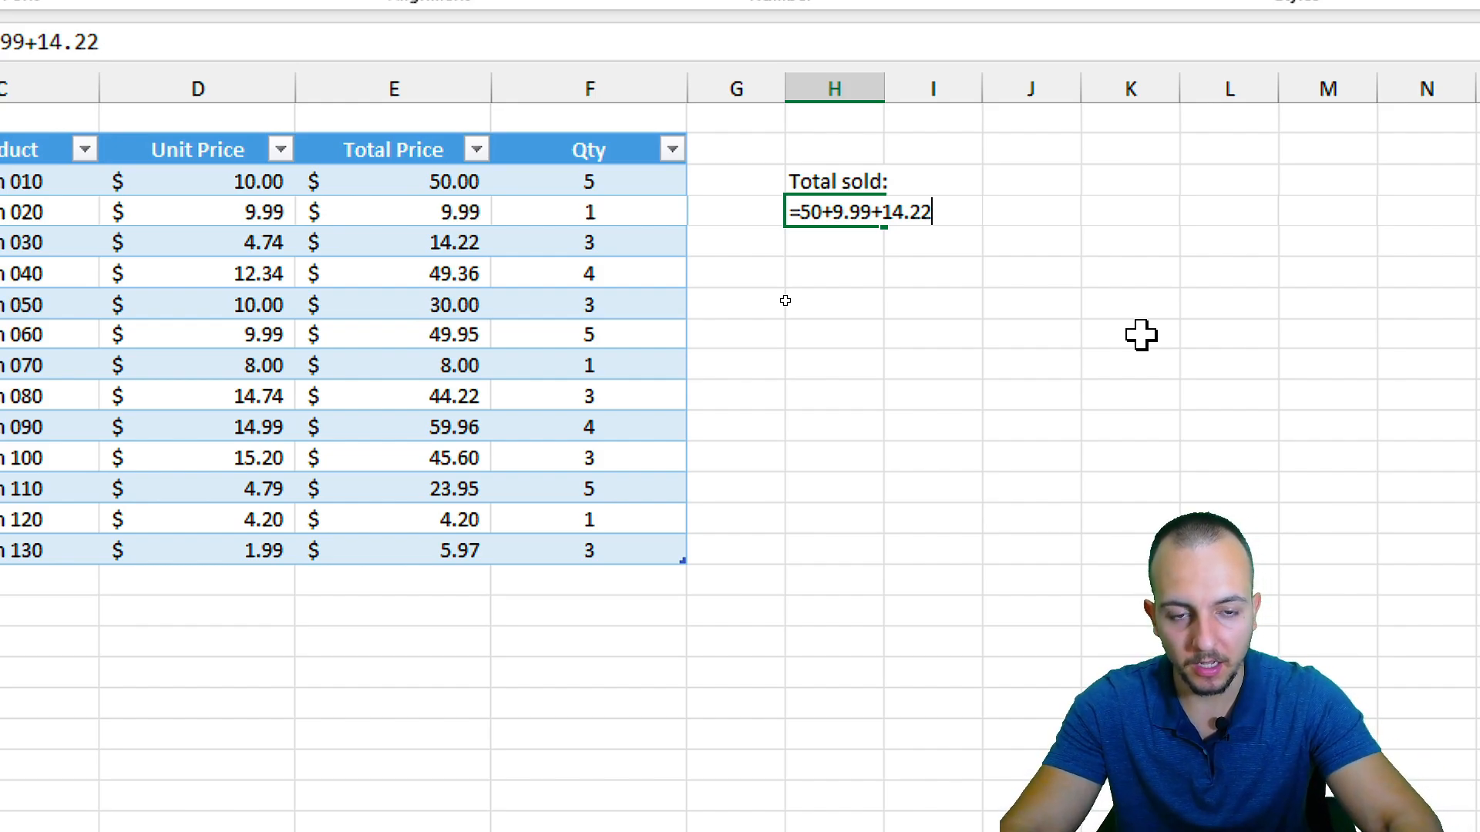
{"action": "key", "text": "Return"}
{"action": "left_click", "coordinate": [871, 211]}
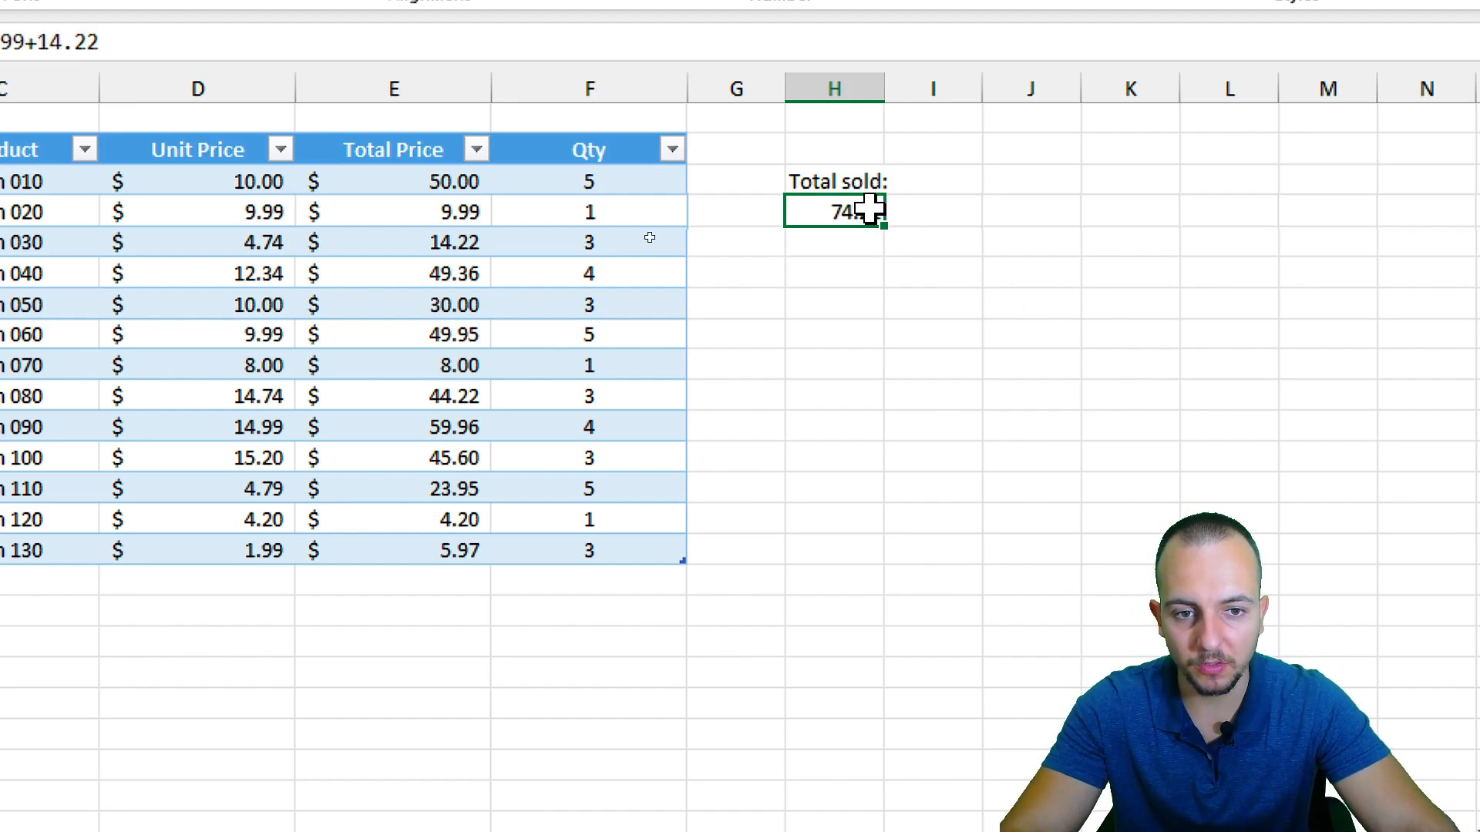
{"action": "key", "text": "Delete"}
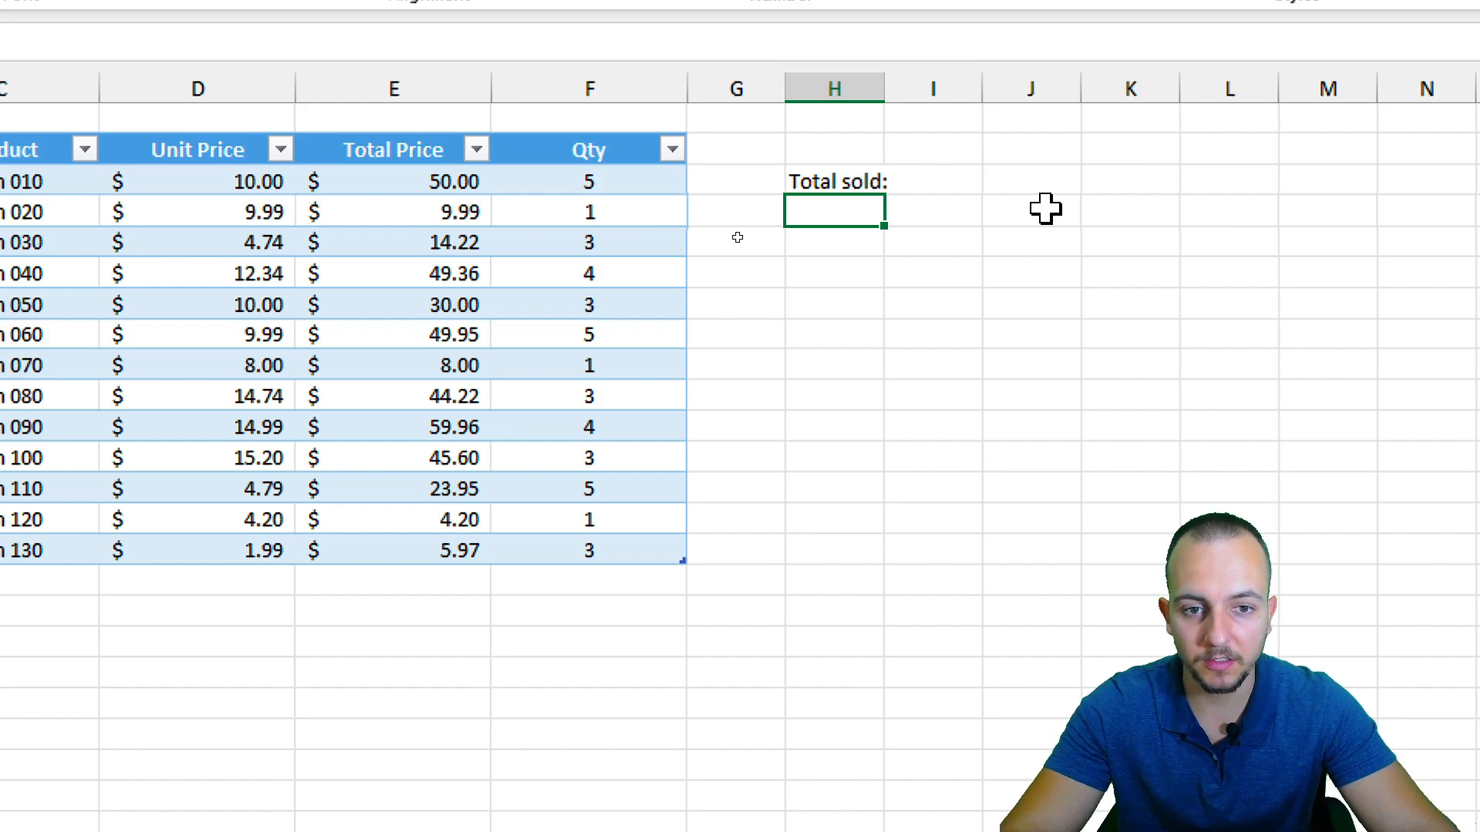
Step: Begin a formula in H4 with =sum to list the matching functions
{"action": "type", "text": "="}
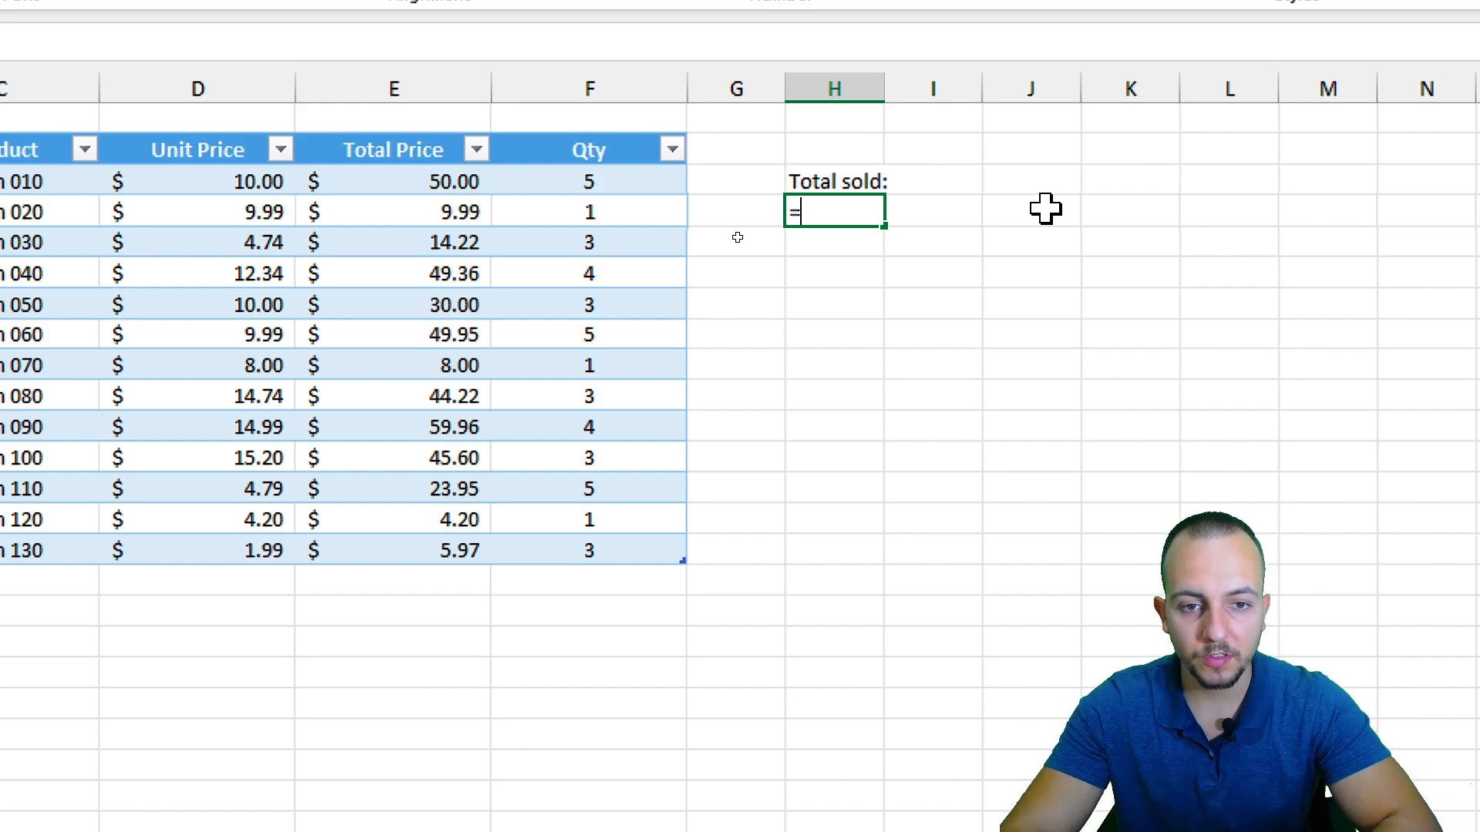
{"action": "type", "text": "sum"}
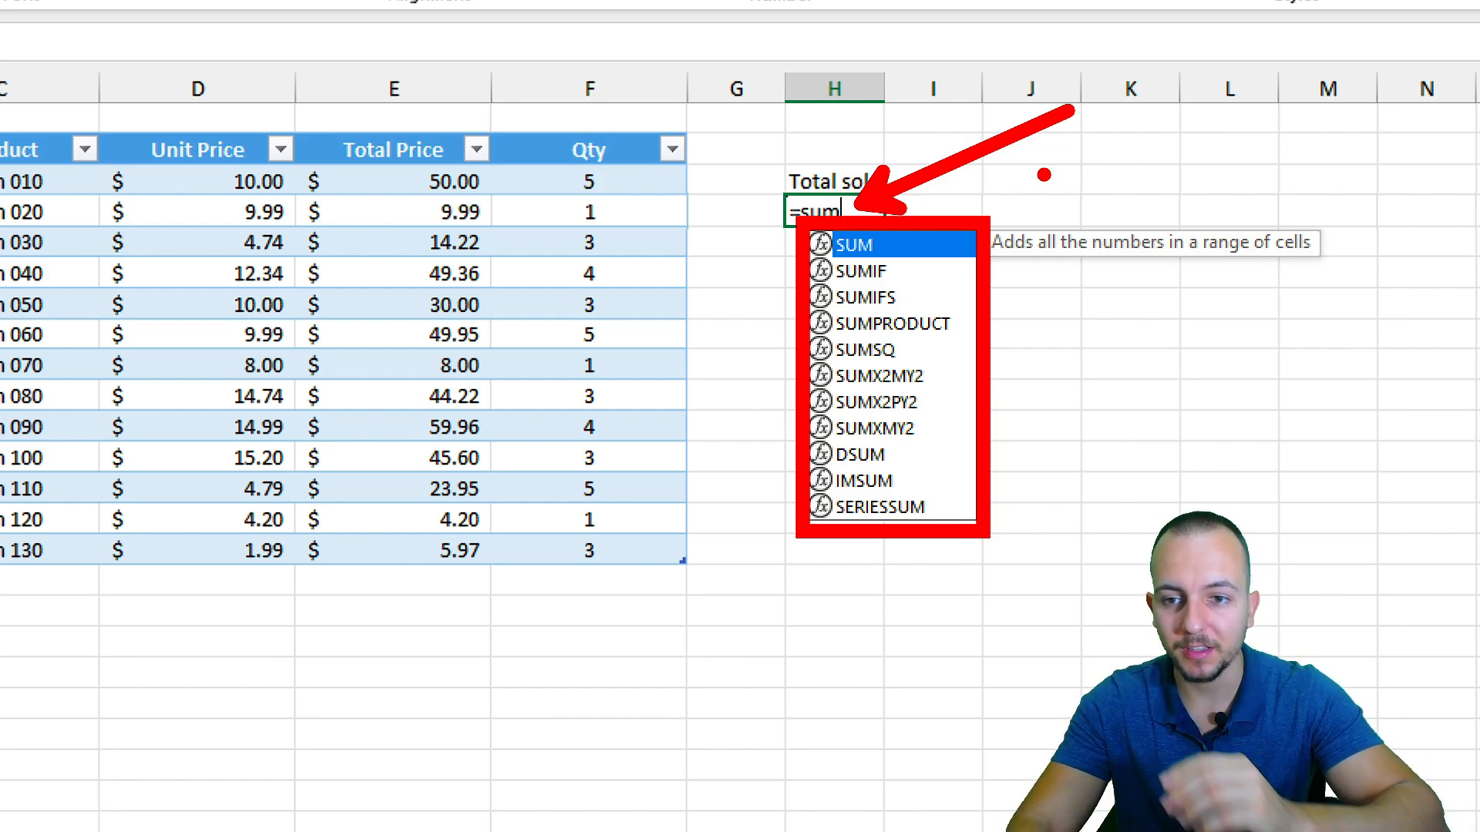
{"action": "key", "text": "e"}
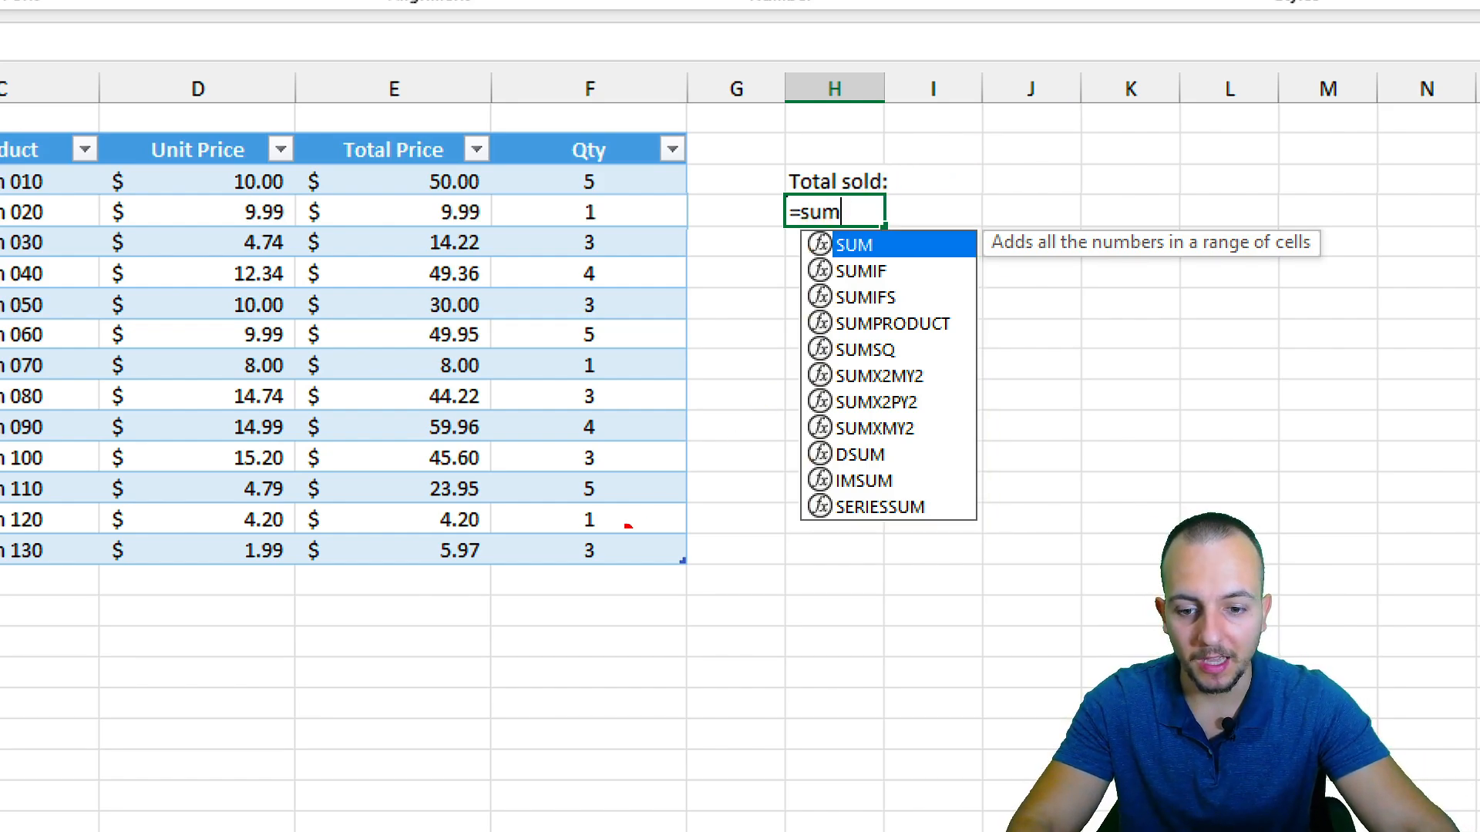
{"action": "left_click_drag", "start_coordinate": [492, 662], "coordinate": [810, 668]}
{"action": "left_click_drag", "start_coordinate": [674, 601], "coordinate": [656, 725]}
{"action": "mouse_move", "coordinate": [744, 581]}
{"action": "left_mouse_down"}
{"action": "mouse_move", "coordinate": [531, 574]}
{"action": "mouse_move", "coordinate": [779, 548]}
{"action": "left_mouse_up"}
{"action": "key", "text": "e"}
{"action": "mouse_move", "coordinate": [526, 662]}
{"action": "left_mouse_down"}
{"action": "mouse_move", "coordinate": [708, 663]}
{"action": "mouse_move", "coordinate": [763, 593]}
{"action": "left_mouse_up"}
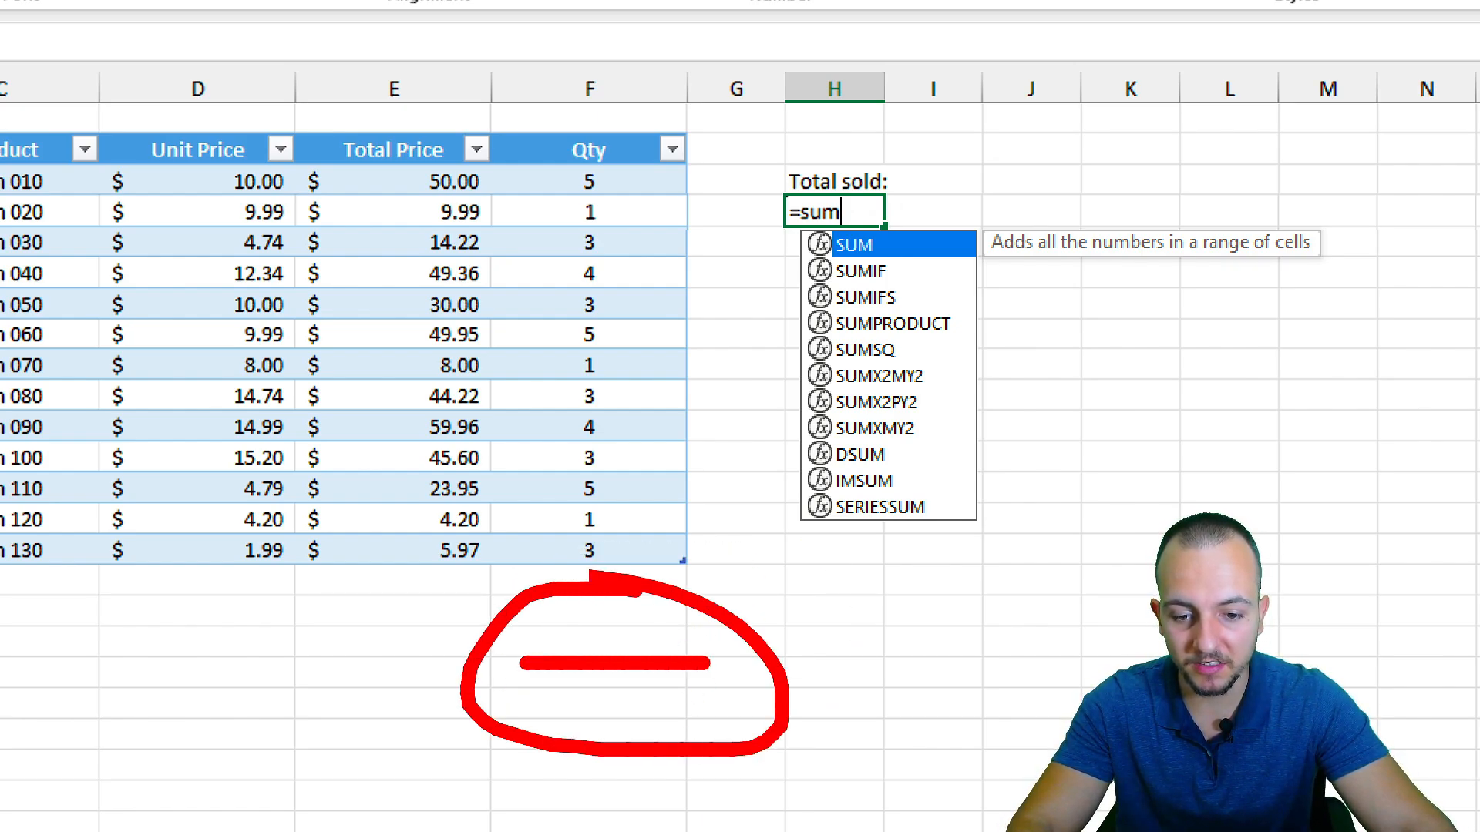
{"action": "key", "text": "e"}
{"action": "left_click_drag", "start_coordinate": [584, 700], "coordinate": [662, 694]}
{"action": "key", "text": "Escape"}
Step: Choose the SUM function from the matching suggestions for the formula in H4
{"action": "left_click", "coordinate": [864, 268]}
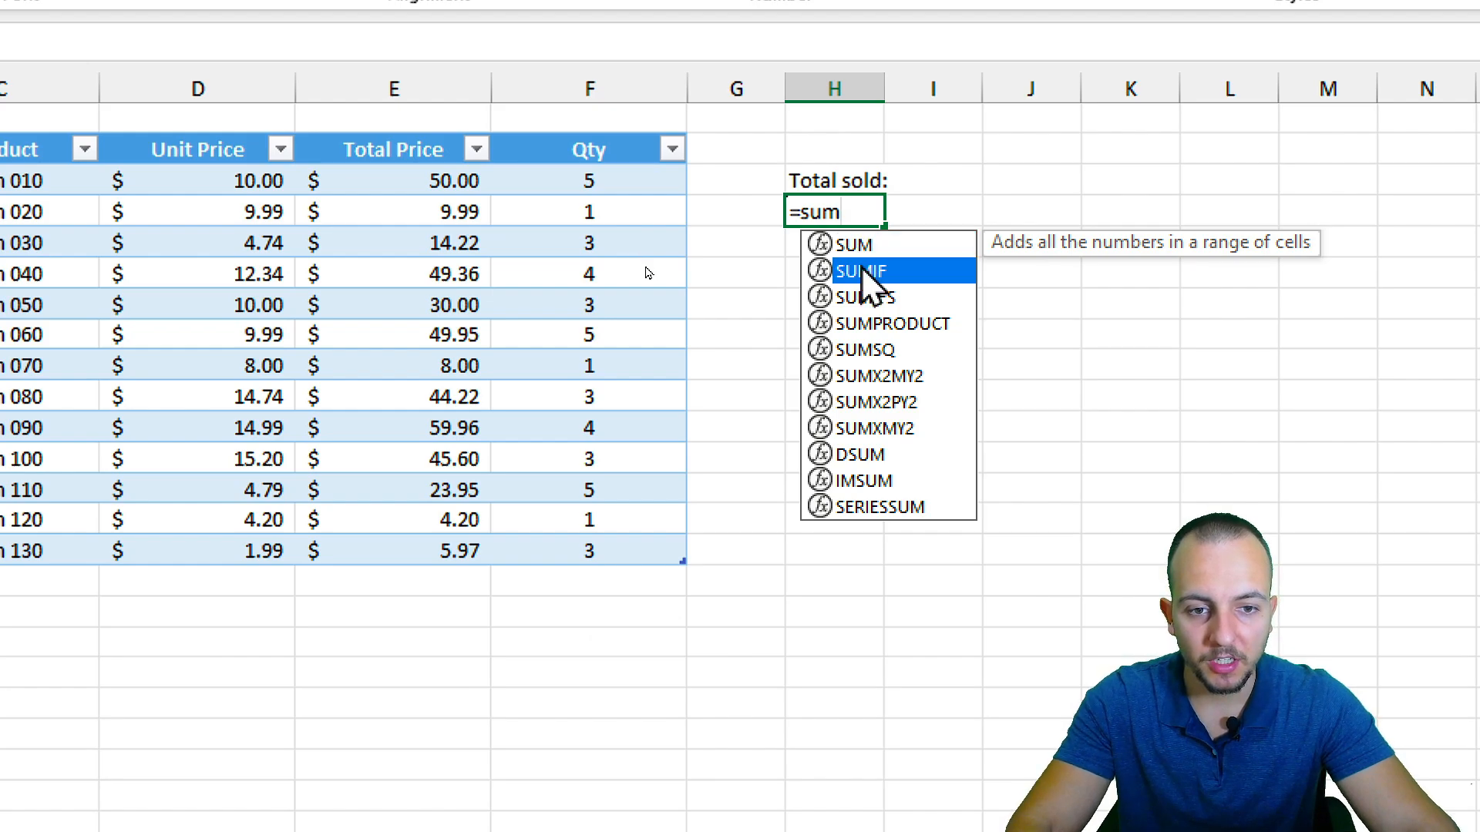
{"action": "left_click", "coordinate": [888, 244]}
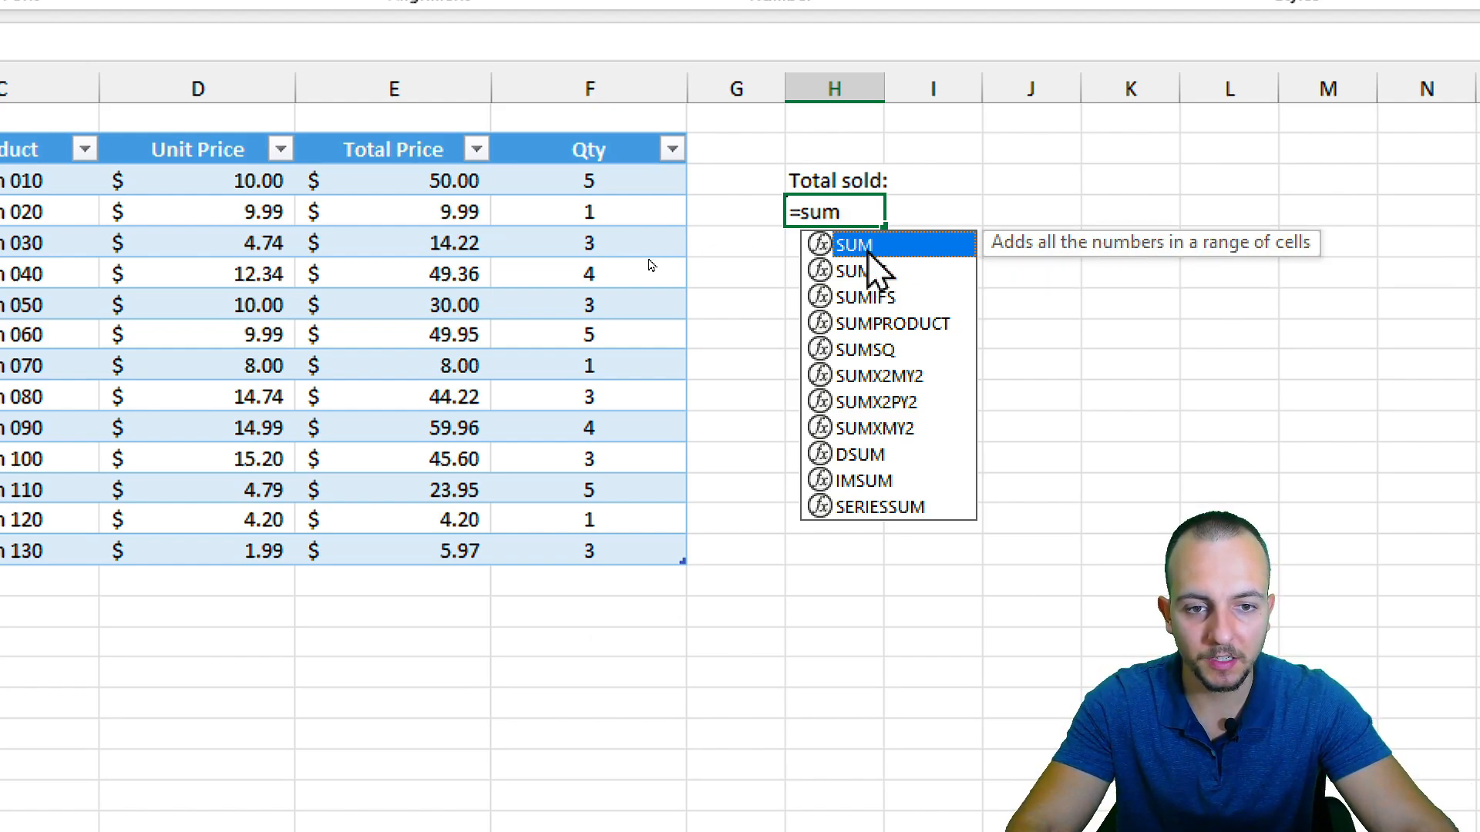
{"action": "double_click", "coordinate": [869, 253]}
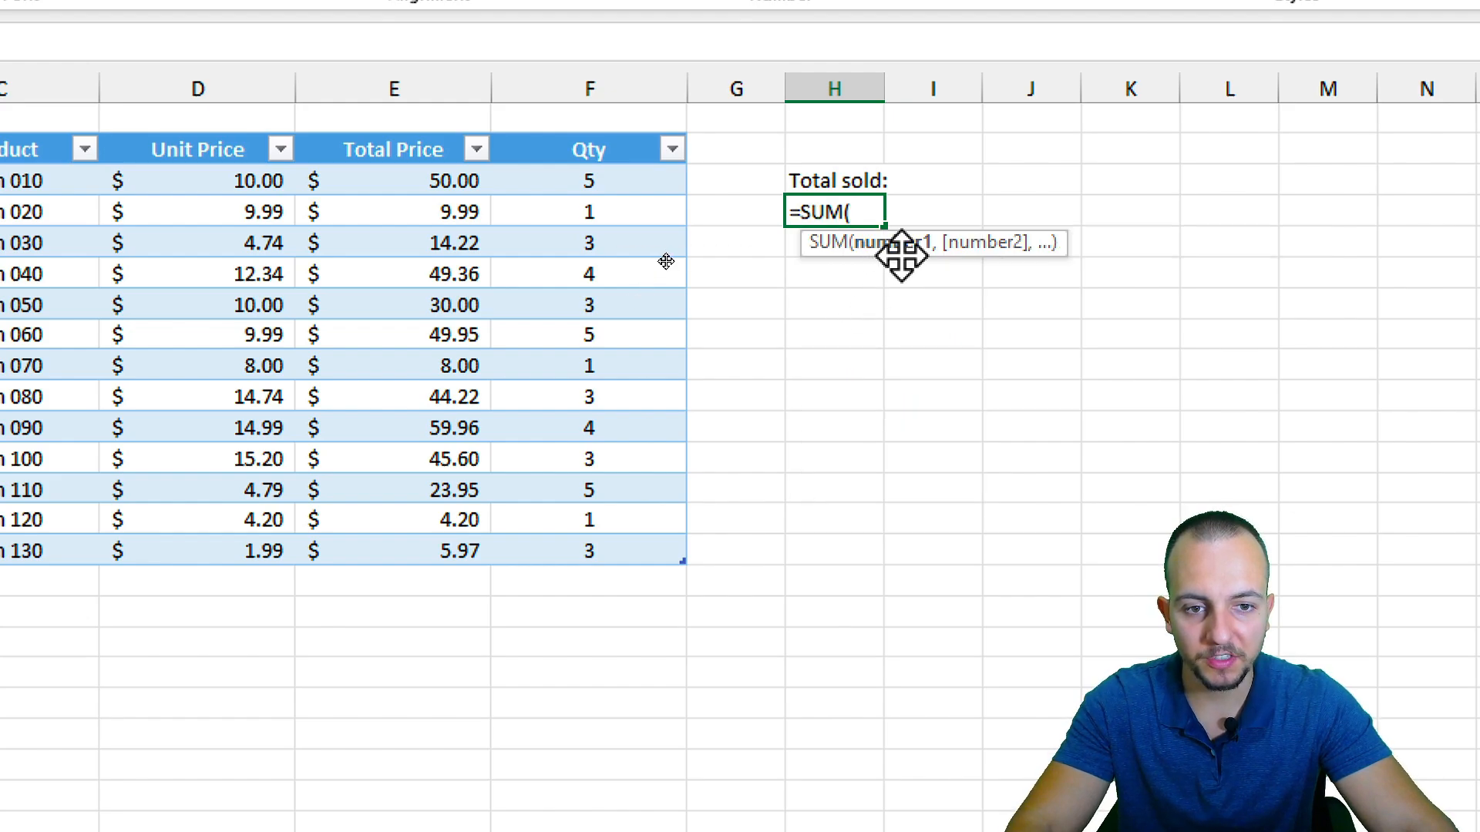
Step: Try adding E3 as a separate first argument of the SUM formula, and remove it from the formula
{"action": "left_click", "coordinate": [405, 181]}
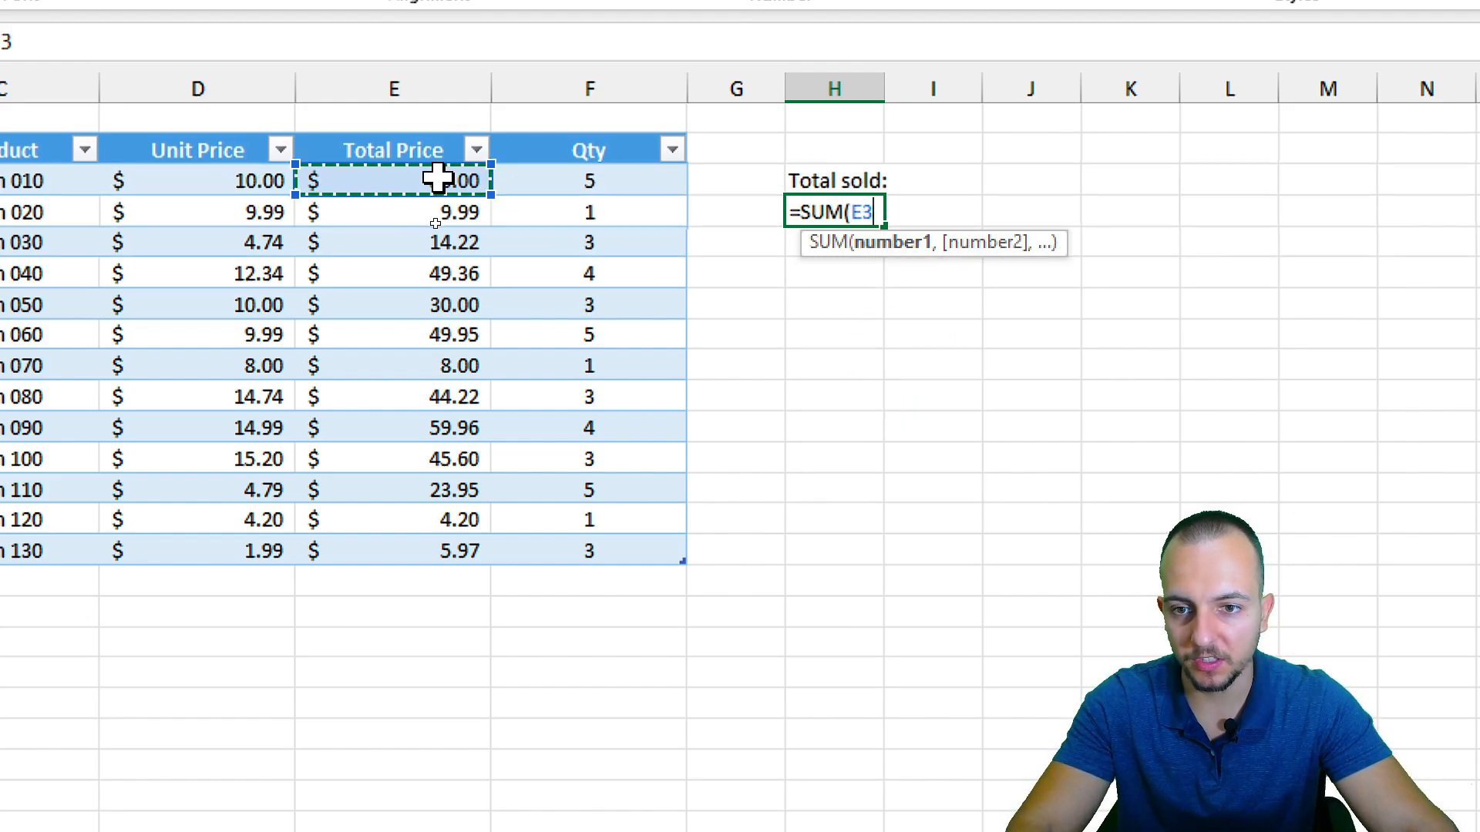
{"action": "type", "text": ","}
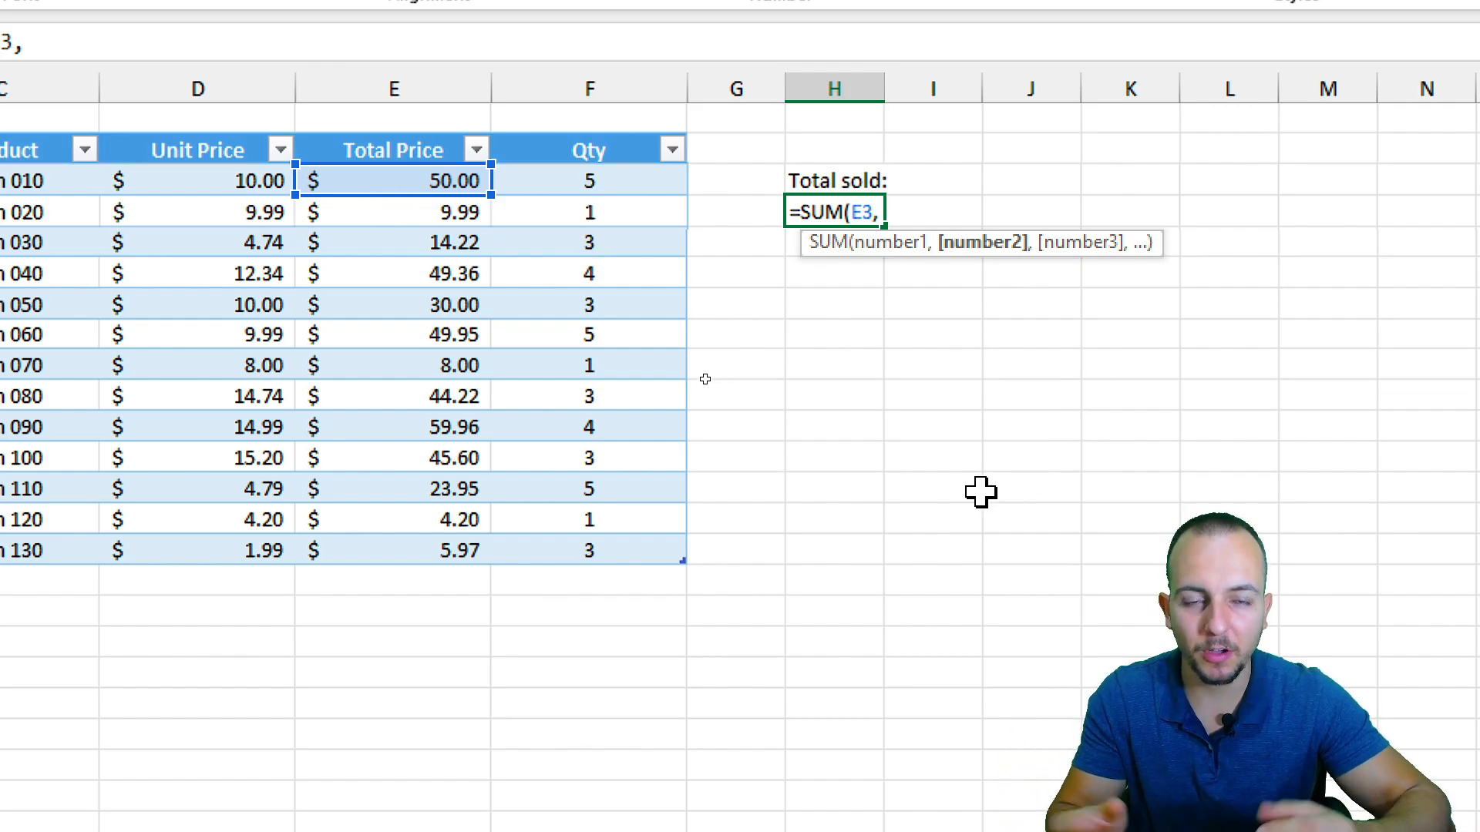
{"action": "key", "text": "BackSpace"}
{"action": "key", "text": "BackSpace"}
{"action": "key", "text": "BackSpace"}
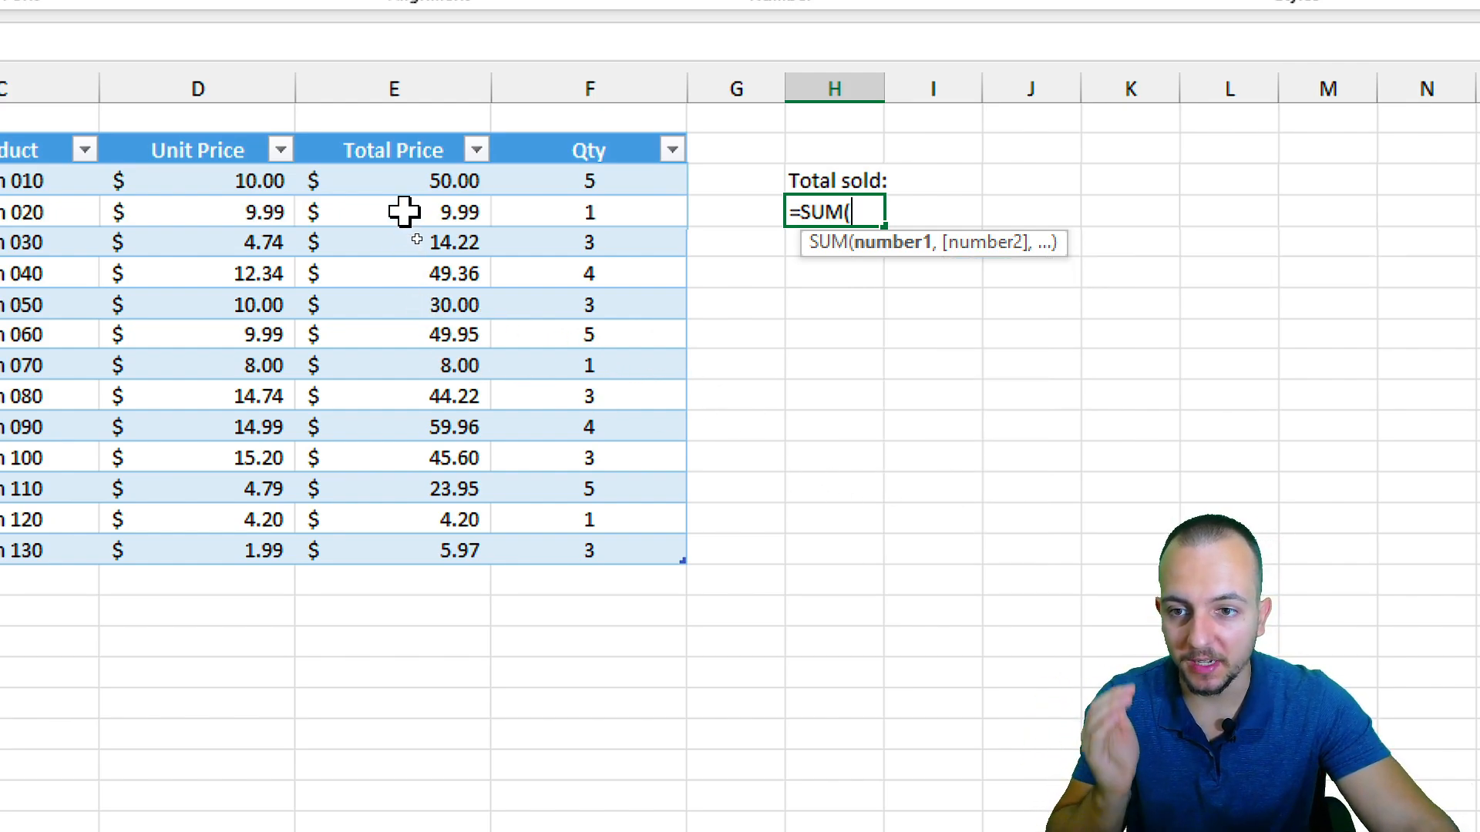
Step: Complete the SUM formula in H4 with the table's whole Total Price column, E3 to E15, as its range
{"action": "left_click", "coordinate": [370, 178]}
{"action": "left_click_drag", "start_coordinate": [370, 178], "coordinate": [390, 548]}
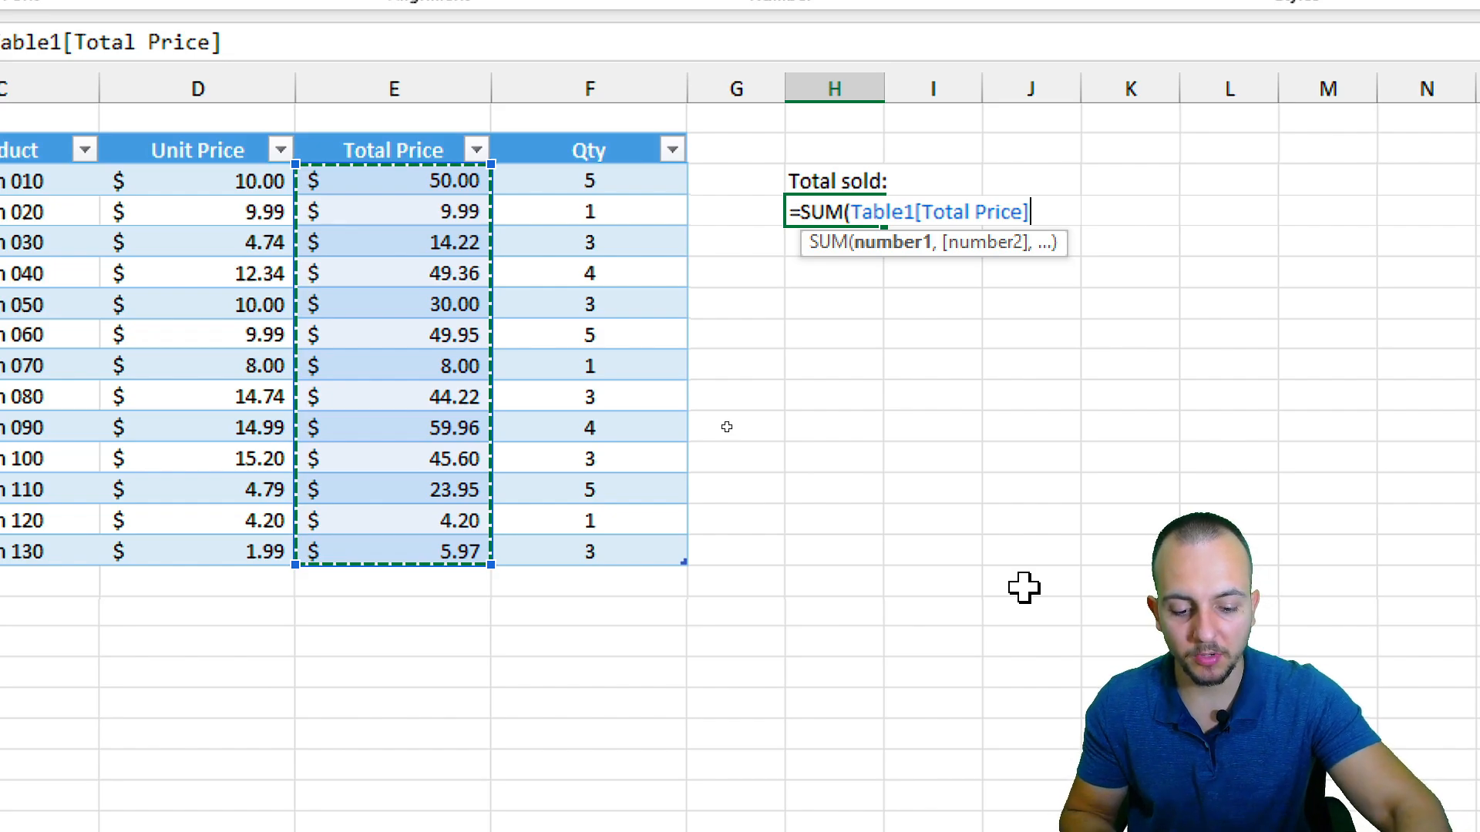
{"action": "key", "text": "Return"}
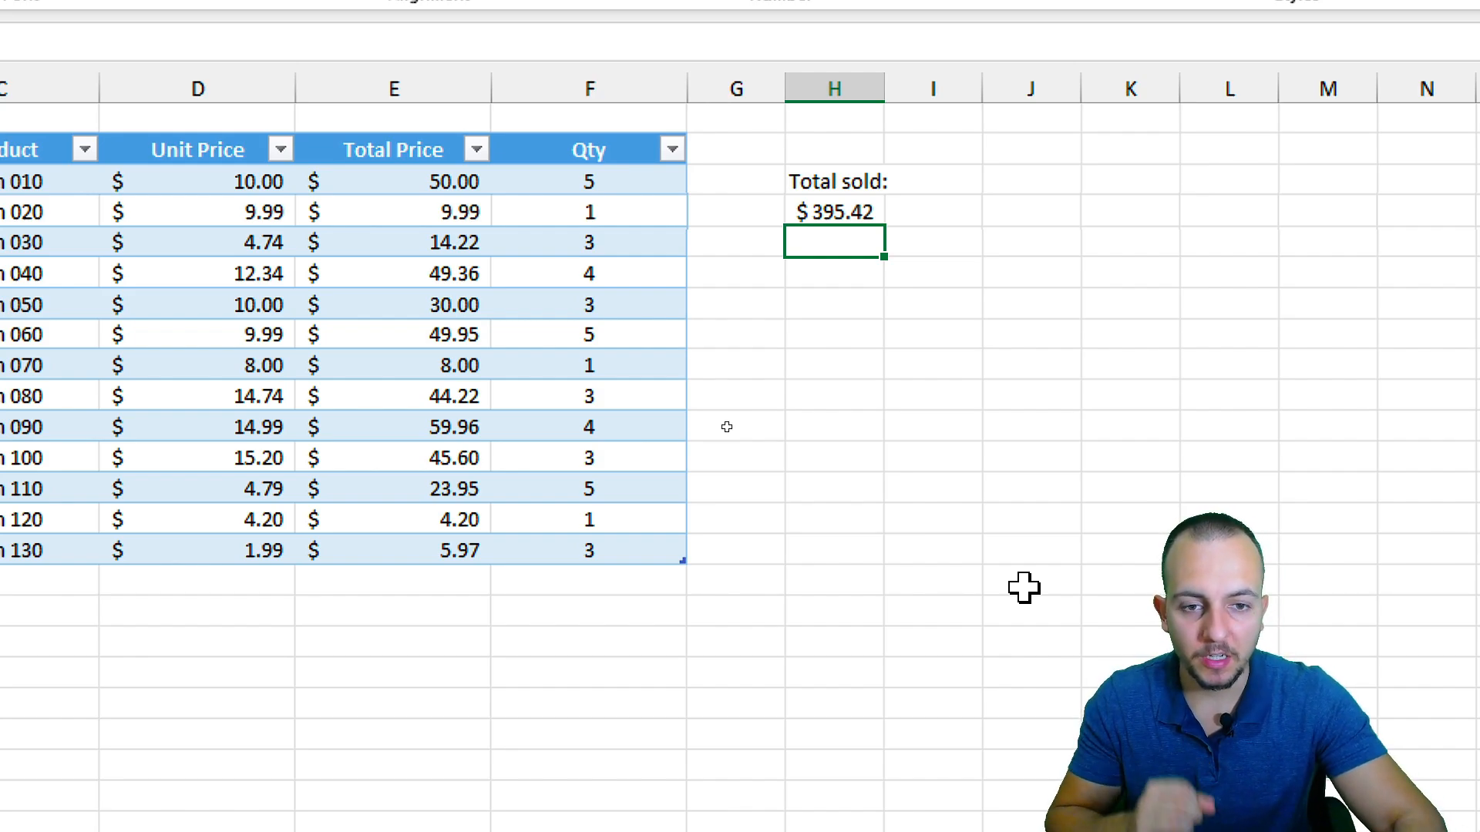
Step: Enter the label "Average Sold:" in H6, below the total sold
{"action": "key", "text": "Down"}
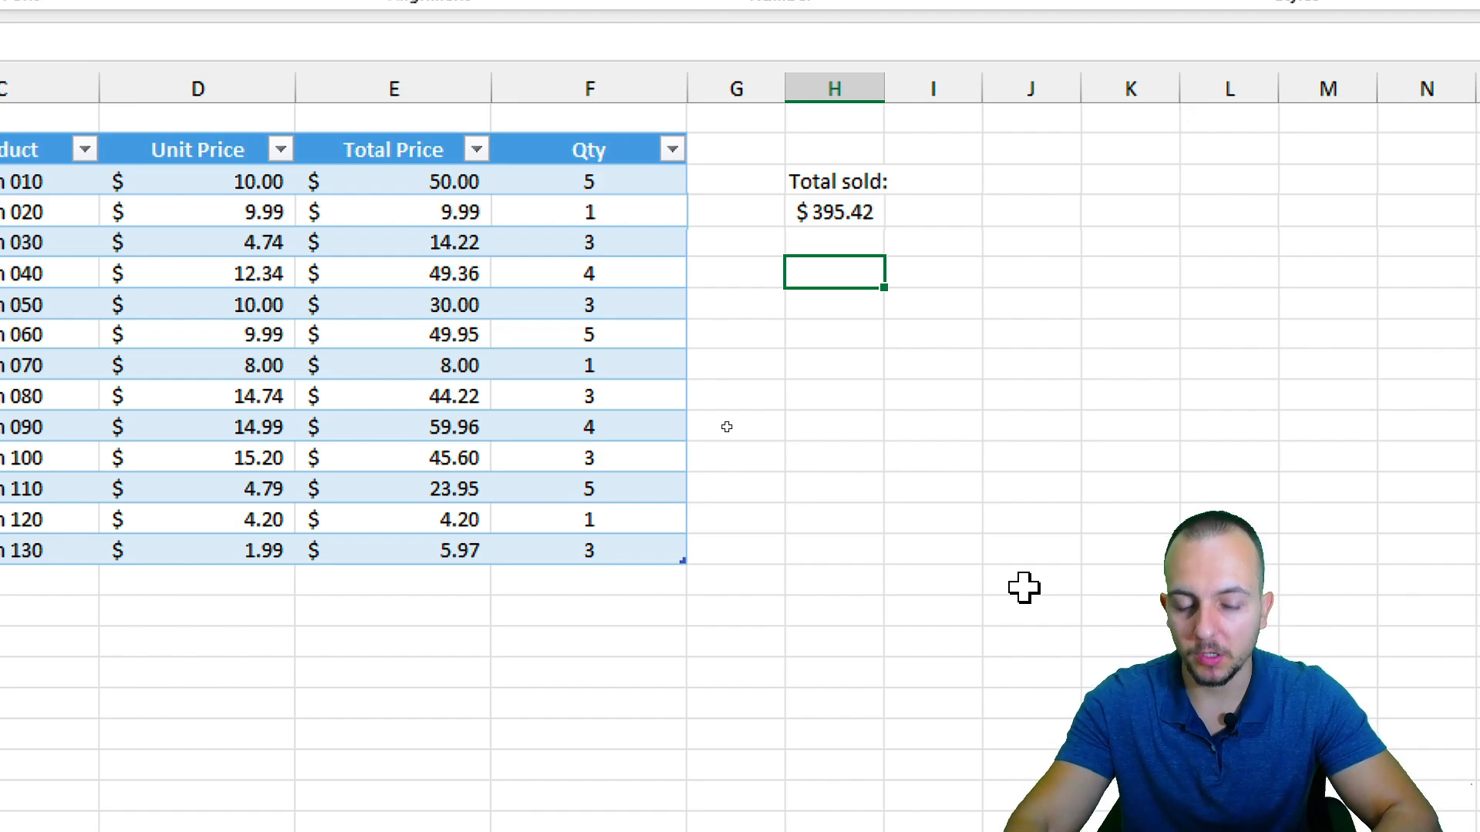
{"action": "type", "text": "Average Sold:"}
{"action": "key", "text": "Return"}
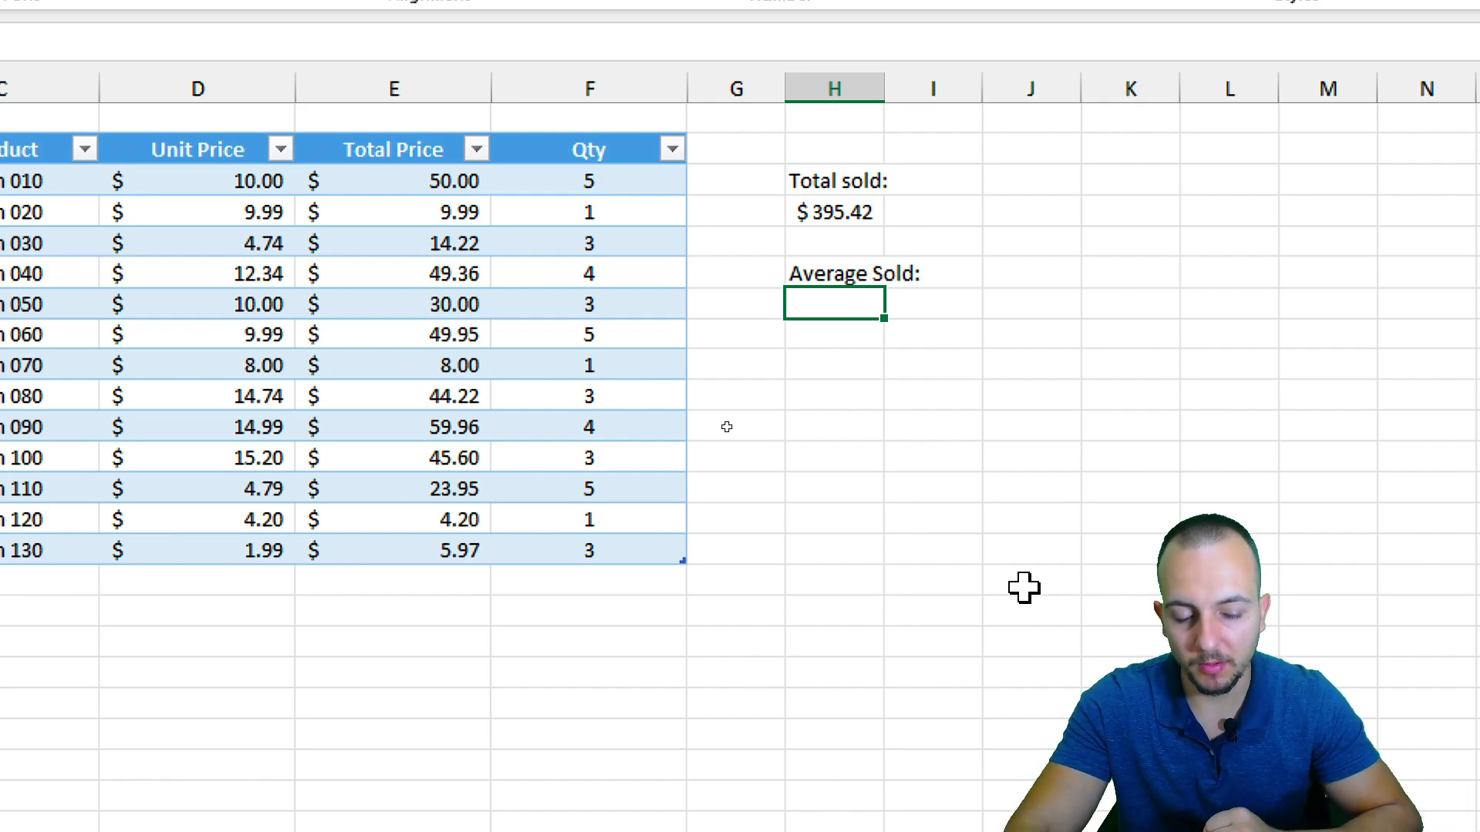
Step: Write a manual average of the first three total prices in H7 as =E3+E4+E5/3
{"action": "type", "text": "="}
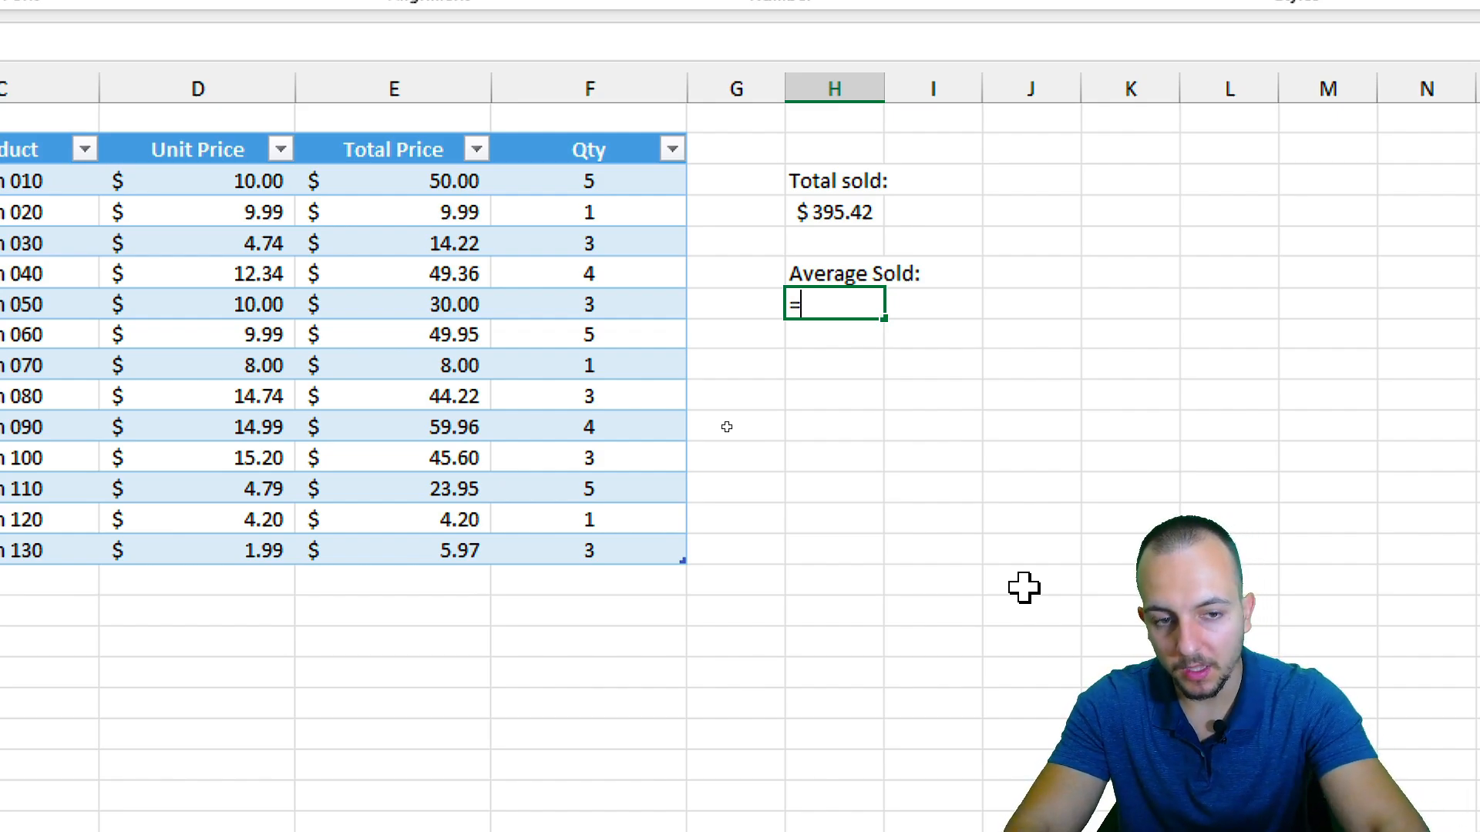
{"action": "left_click", "coordinate": [471, 185]}
{"action": "type", "text": "+"}
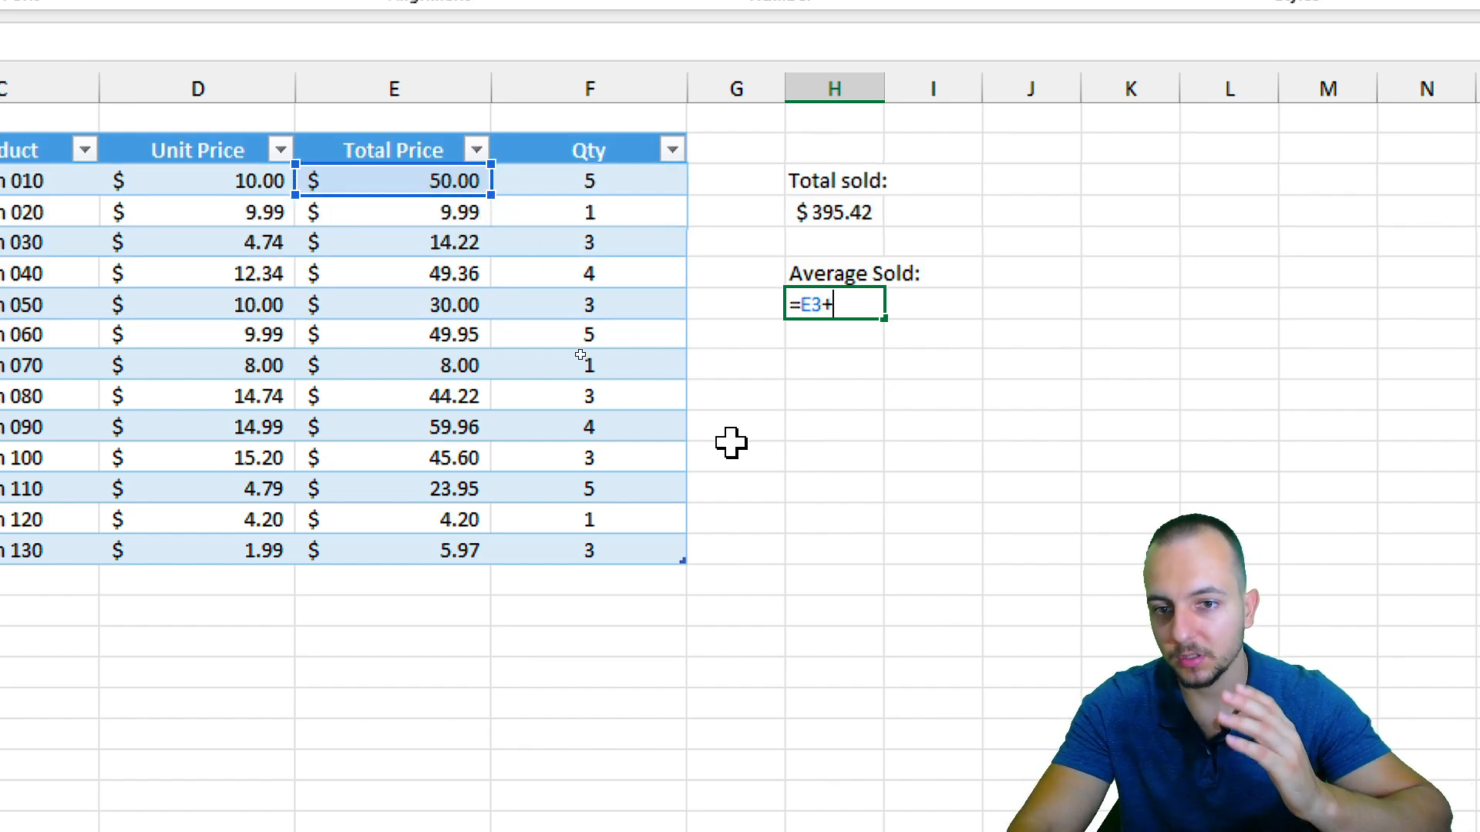
{"action": "left_click", "coordinate": [413, 210]}
{"action": "type", "text": "+"}
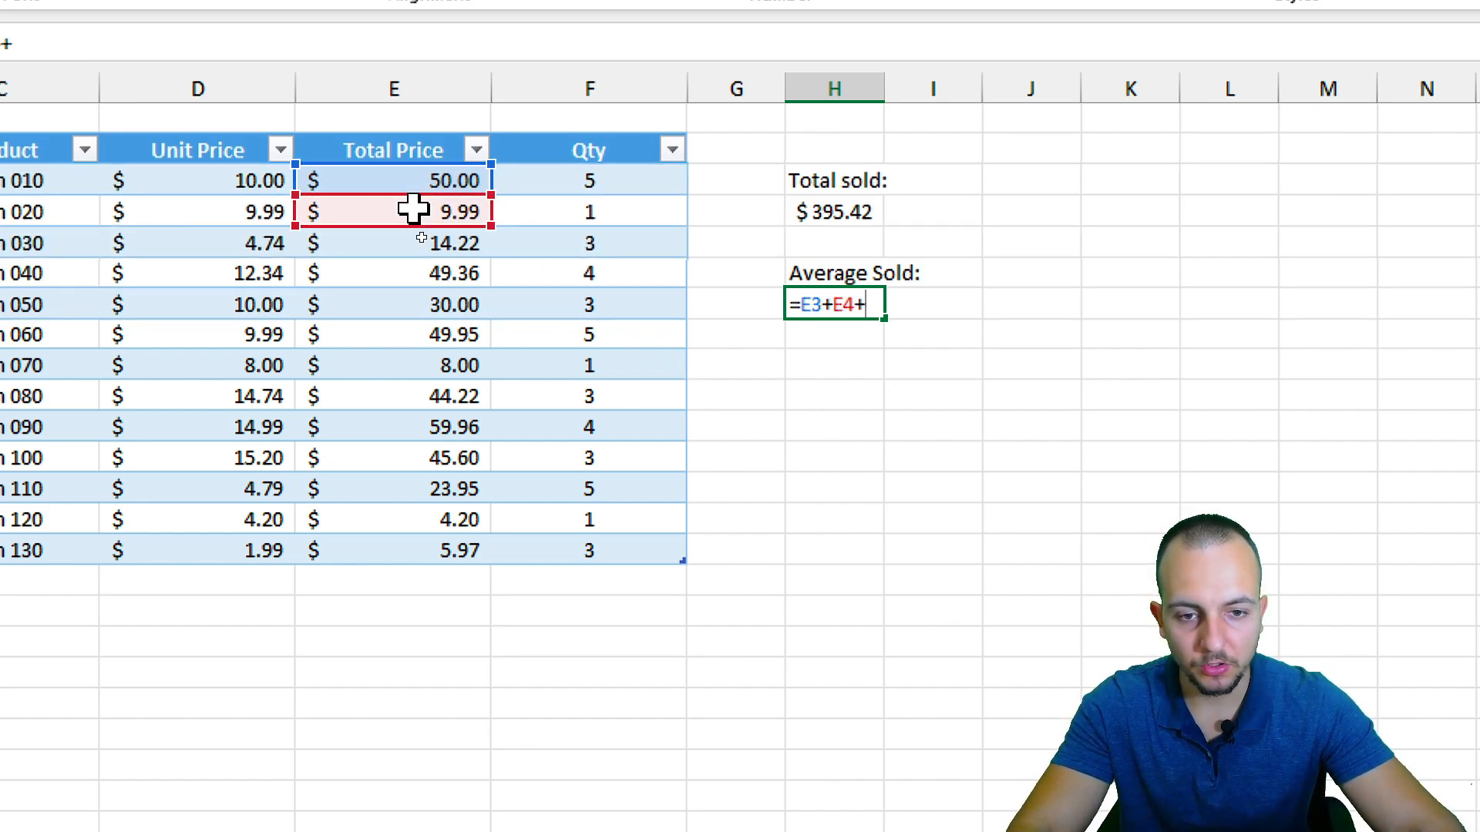
{"action": "left_click", "coordinate": [451, 243]}
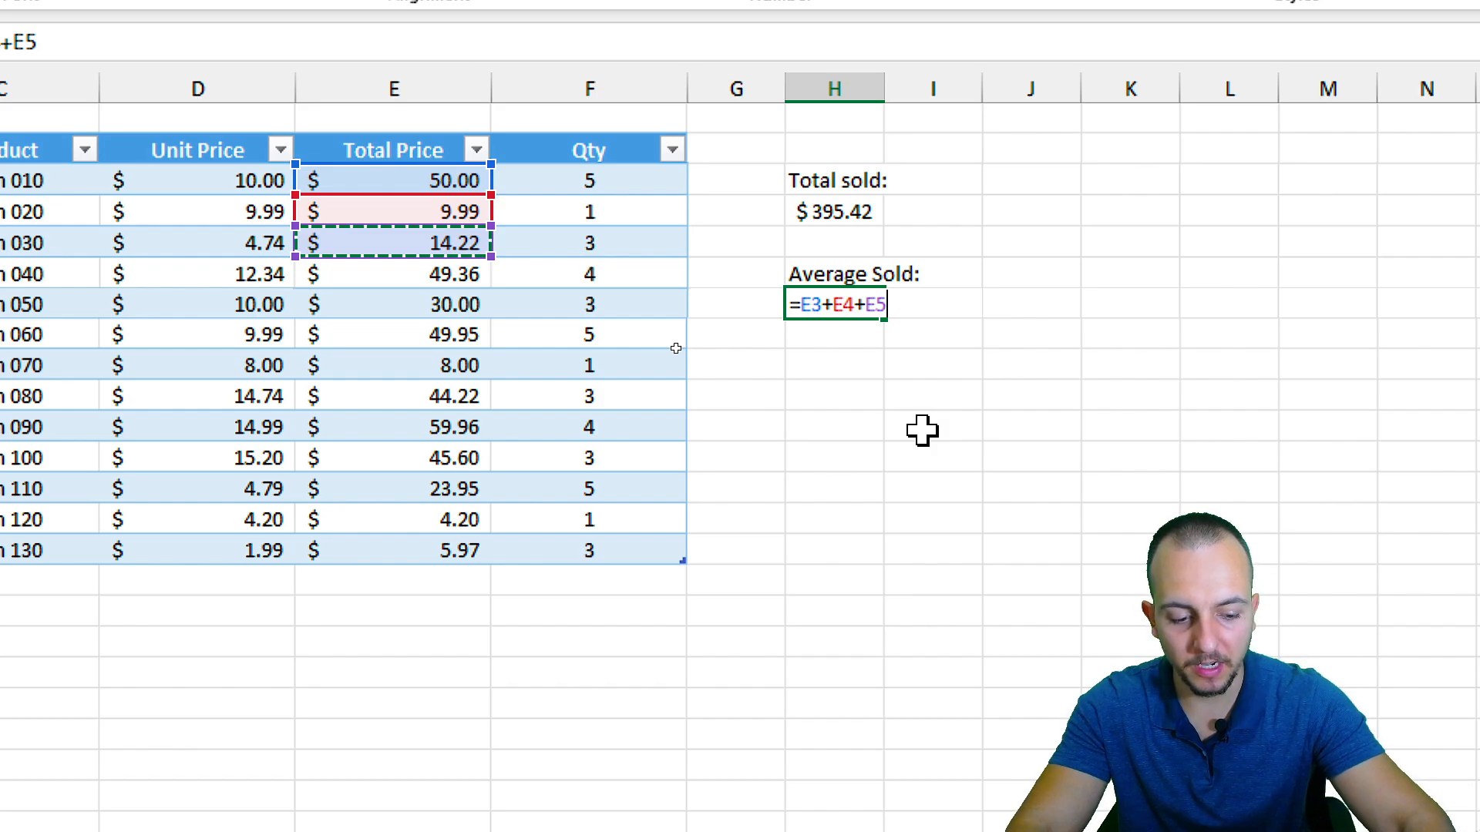
{"action": "type", "text": "/3"}
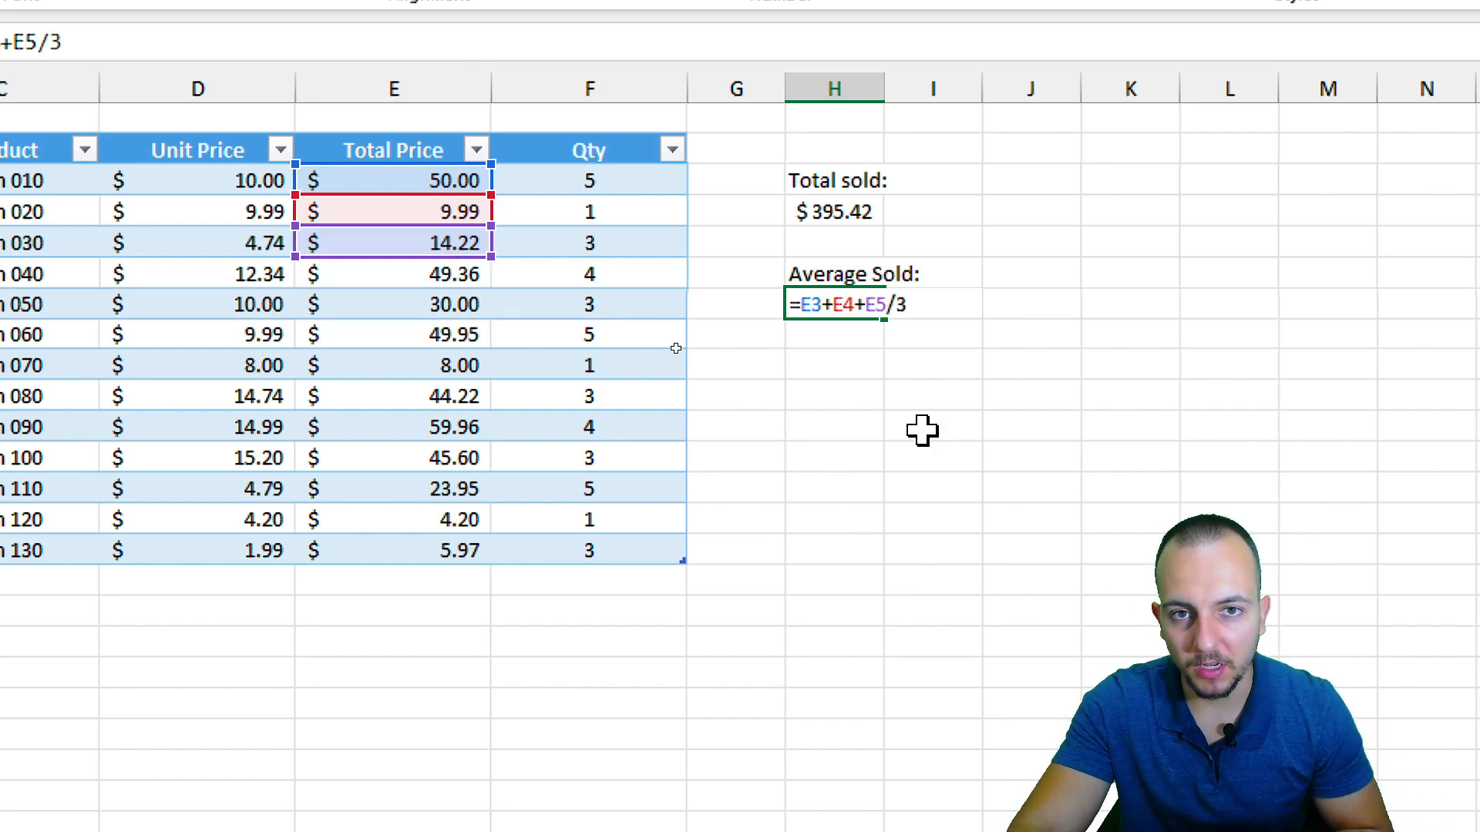
Step: Enclose the addition in parentheses so the formula in H7 reads =(E3+E4+E5)/3, and enter it
{"action": "left_click", "coordinate": [805, 304]}
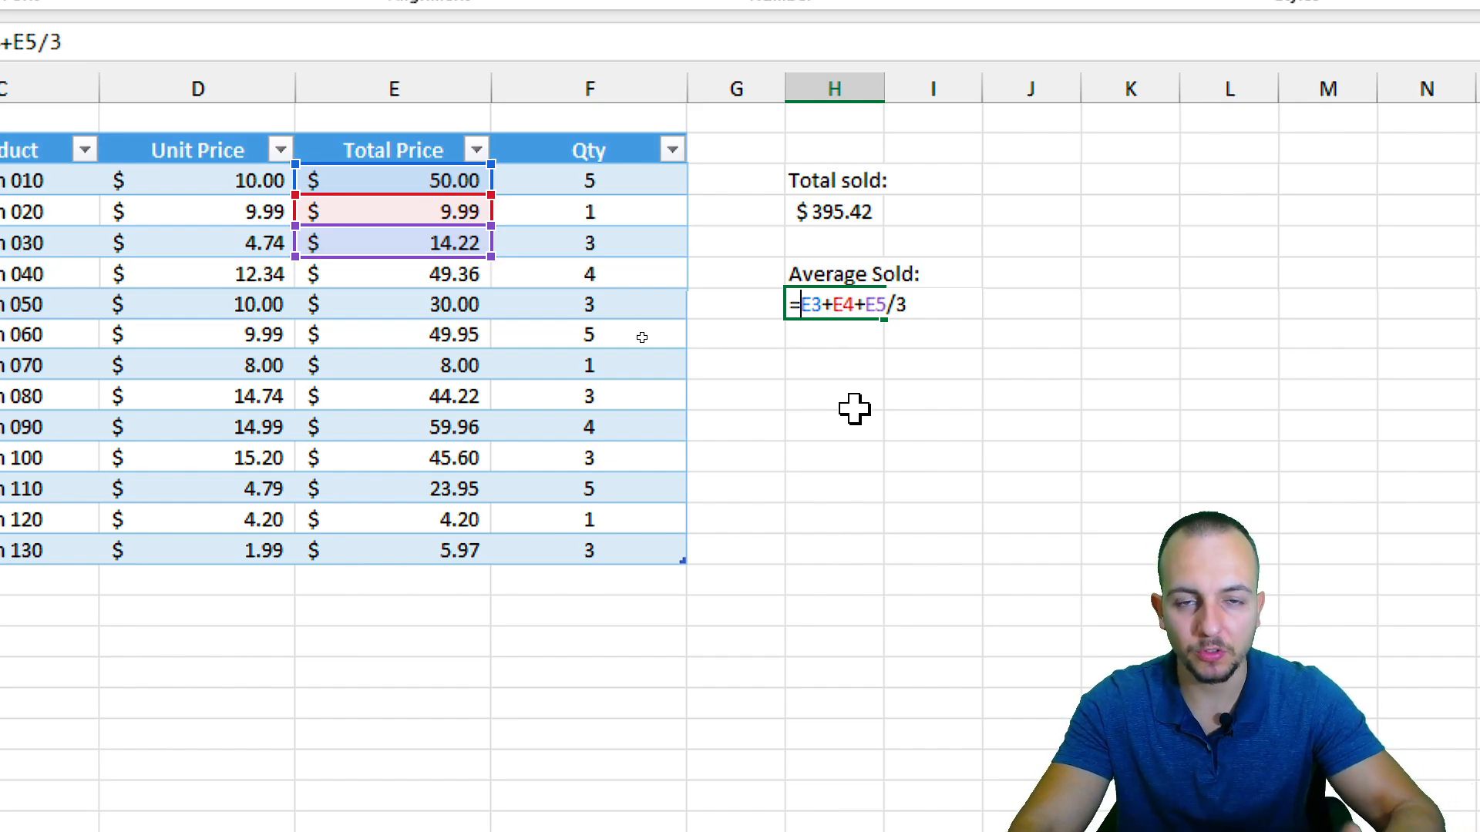
{"action": "type", "text": "("}
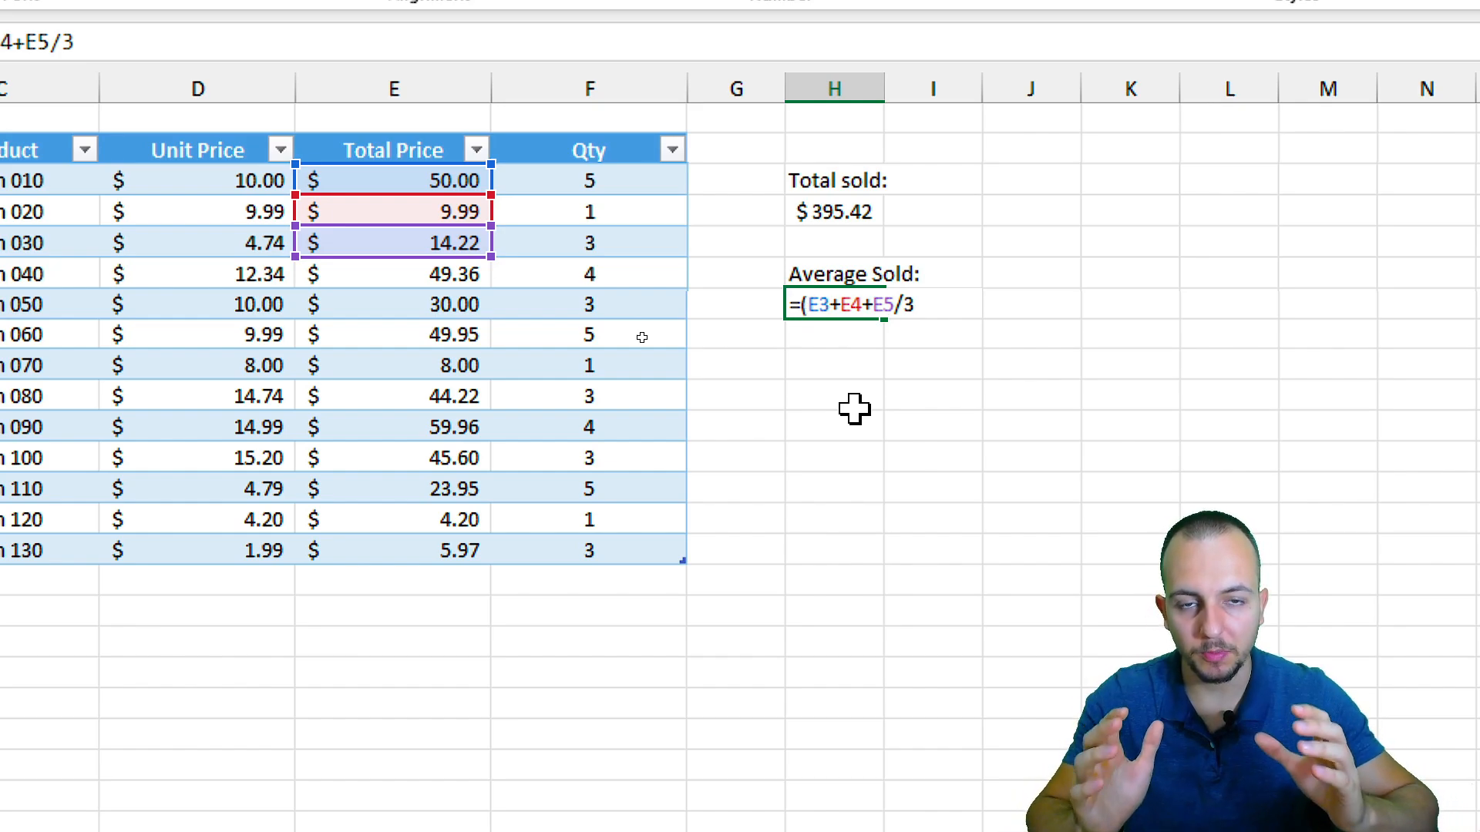
{"action": "left_click", "coordinate": [894, 306]}
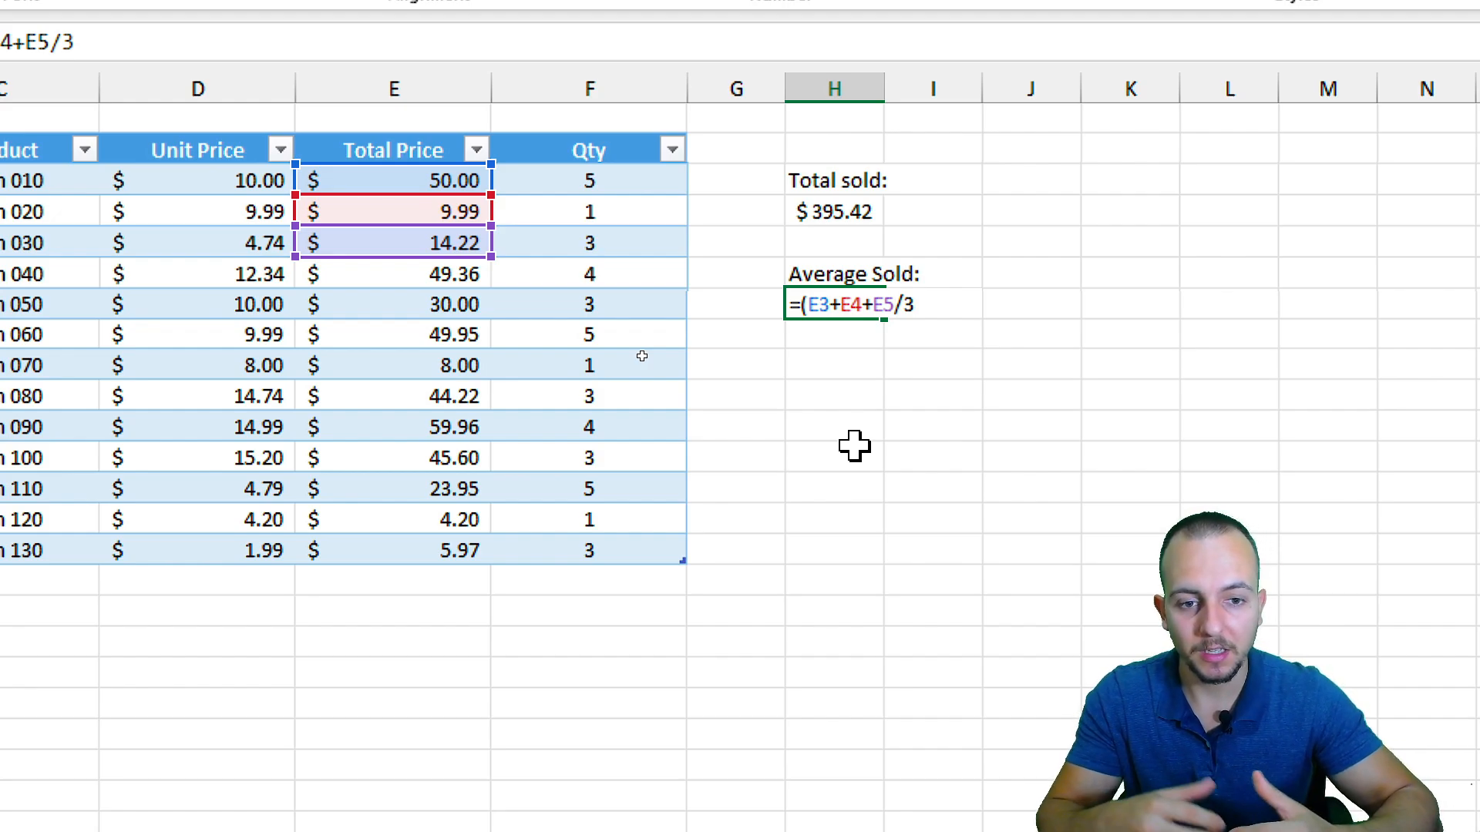
{"action": "type", "text": ")"}
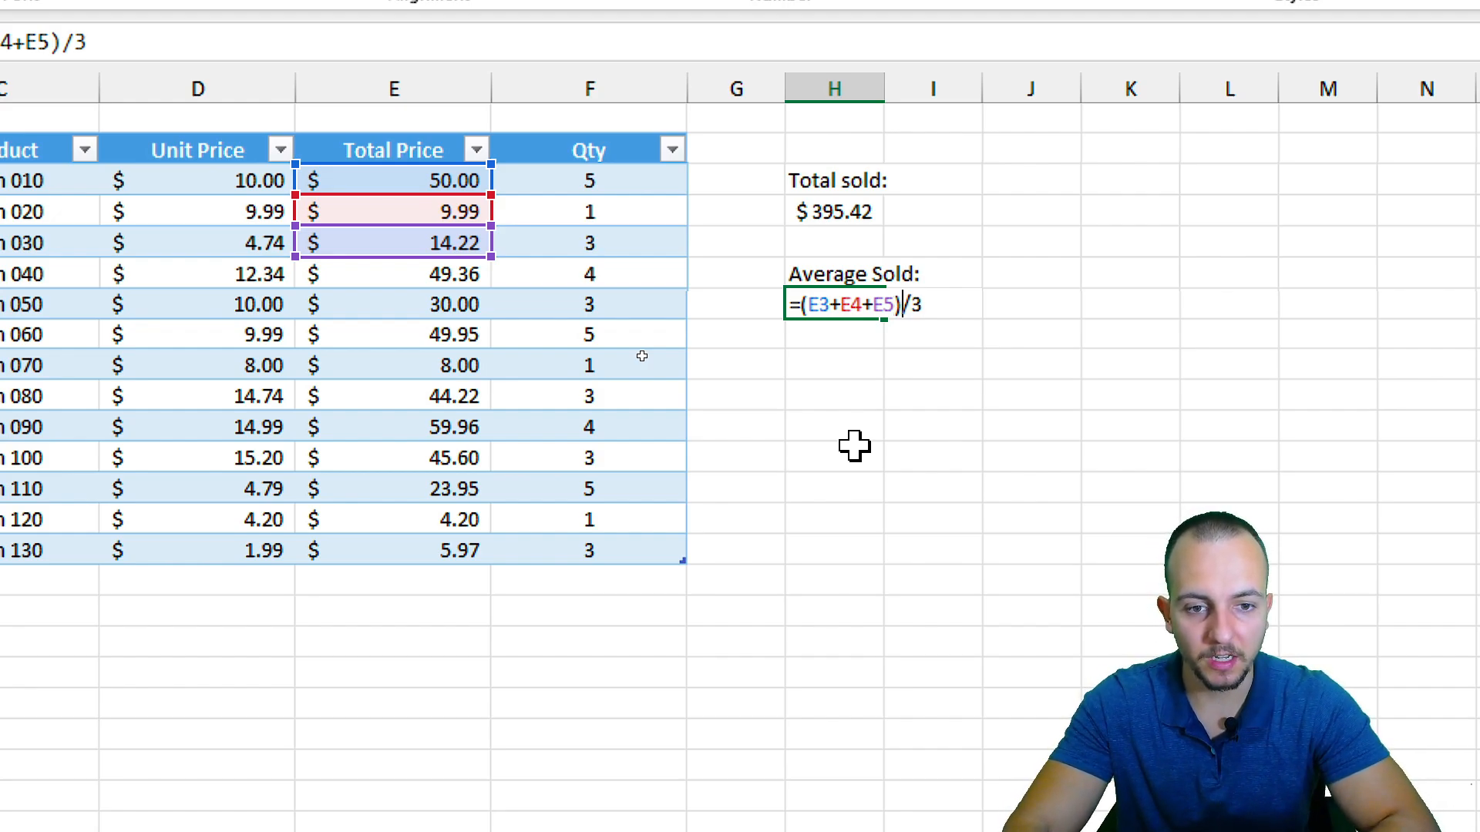
{"action": "key", "text": "Return"}
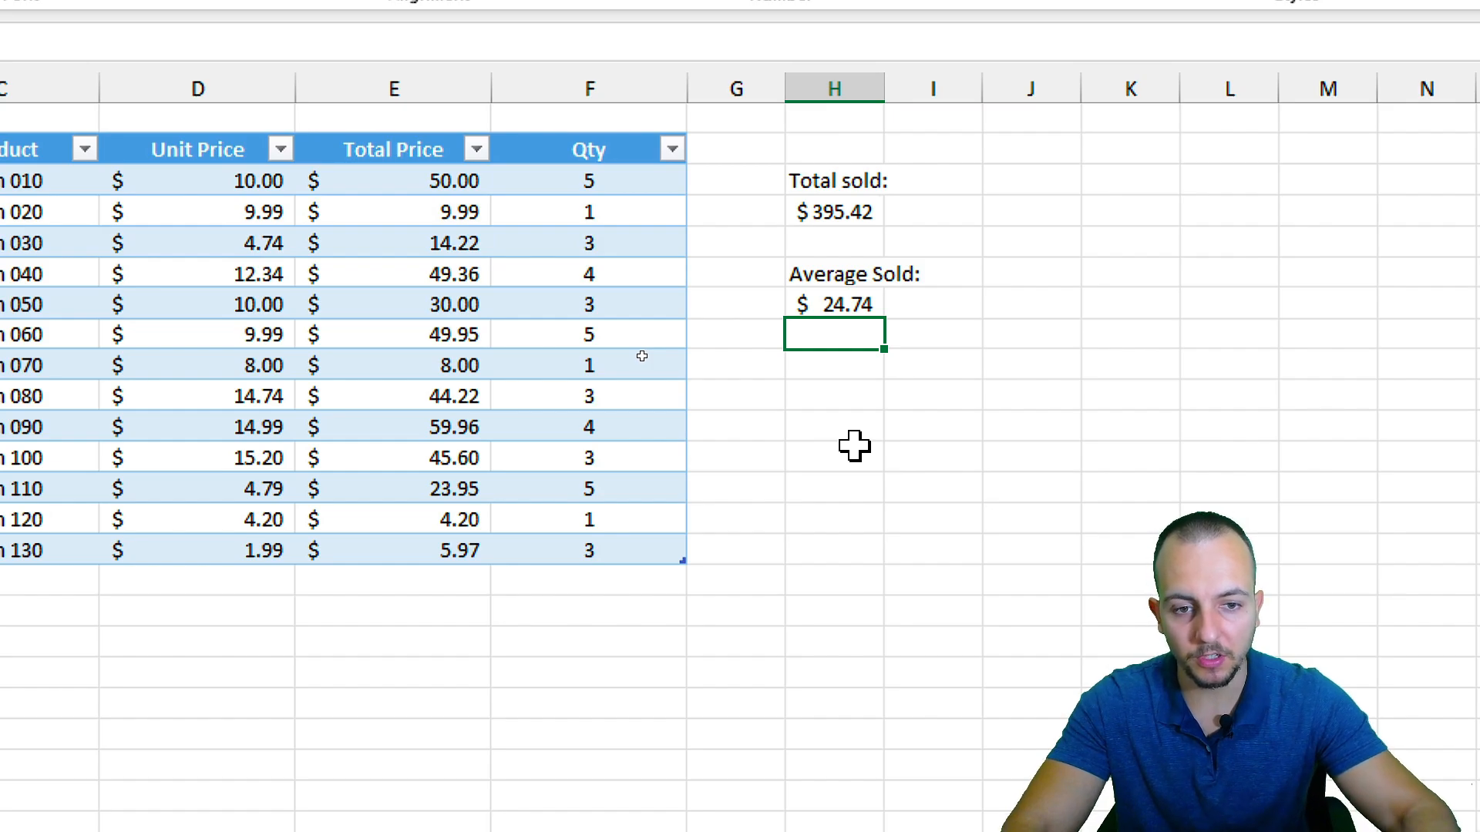
{"action": "left_click_drag", "start_coordinate": [853, 281], "coordinate": [842, 297]}
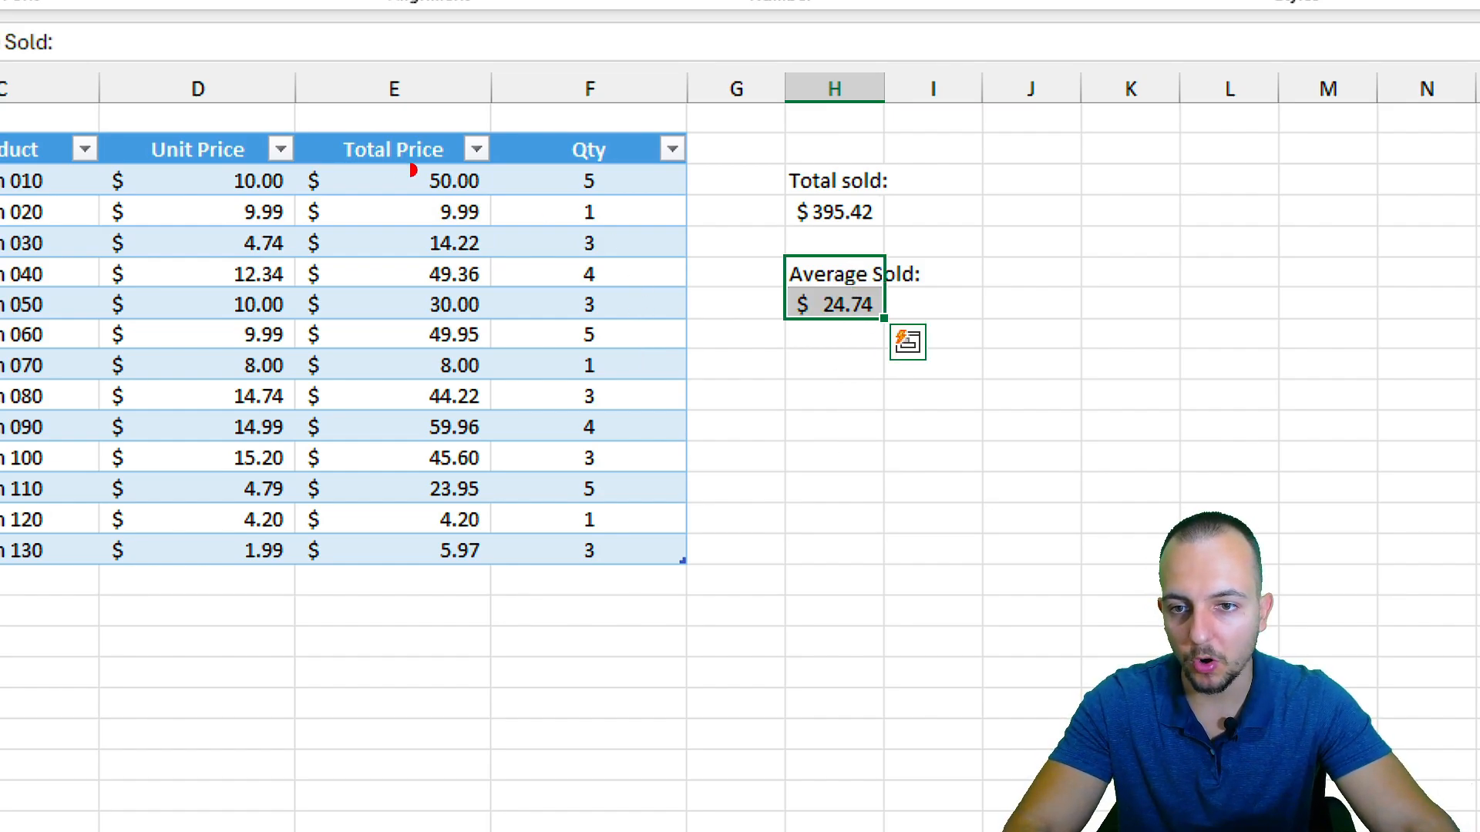
{"action": "left_click_drag", "start_coordinate": [291, 157], "coordinate": [504, 266]}
{"action": "left_click_drag", "start_coordinate": [509, 274], "coordinate": [571, 360]}
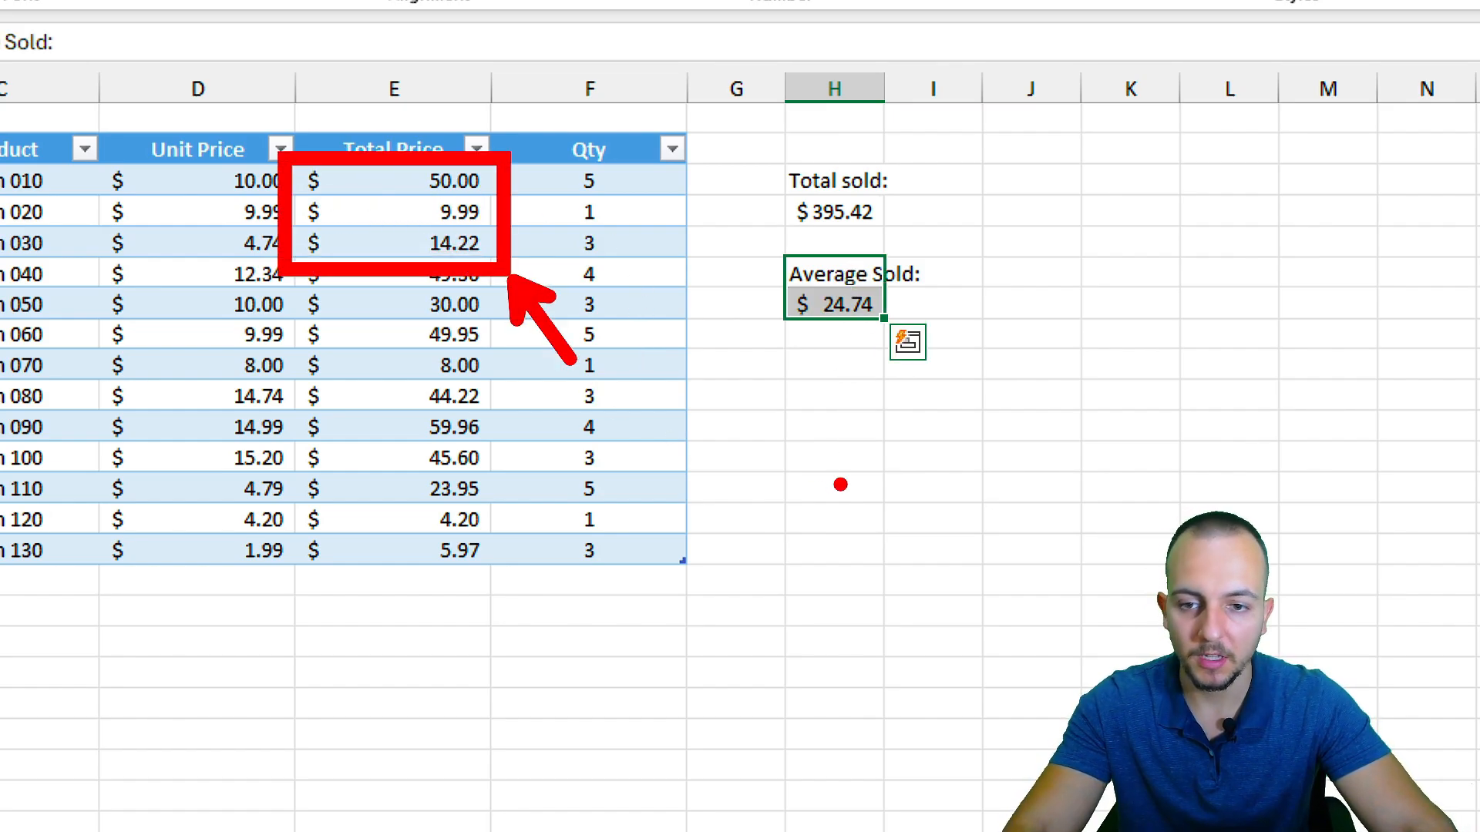
{"action": "key", "text": "Escape"}
Step: Replace the formula in H7 with an AVERAGE of the table's whole Total Price column
{"action": "left_click", "coordinate": [848, 304]}
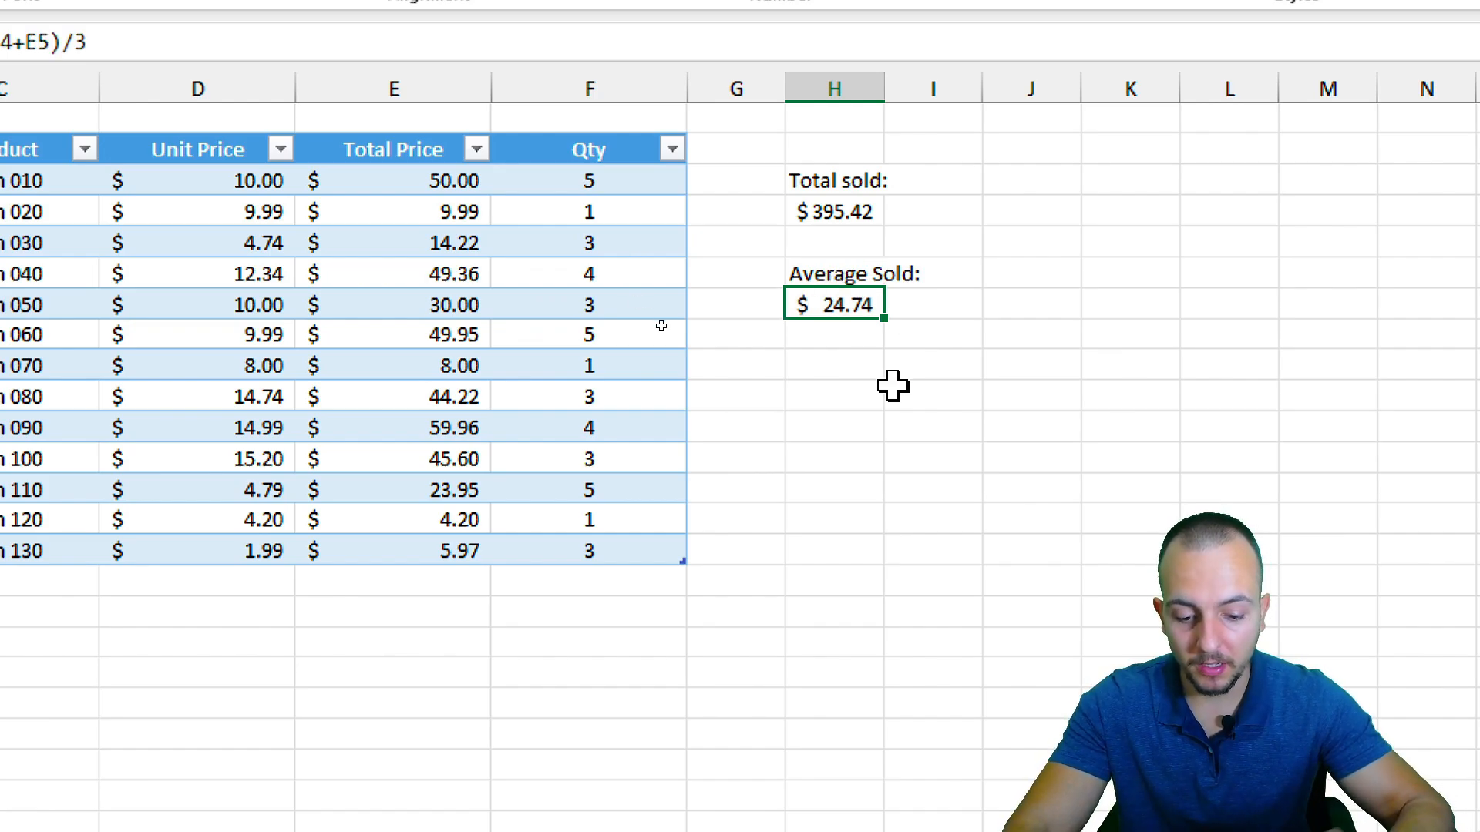
{"action": "type", "text": "=aver"}
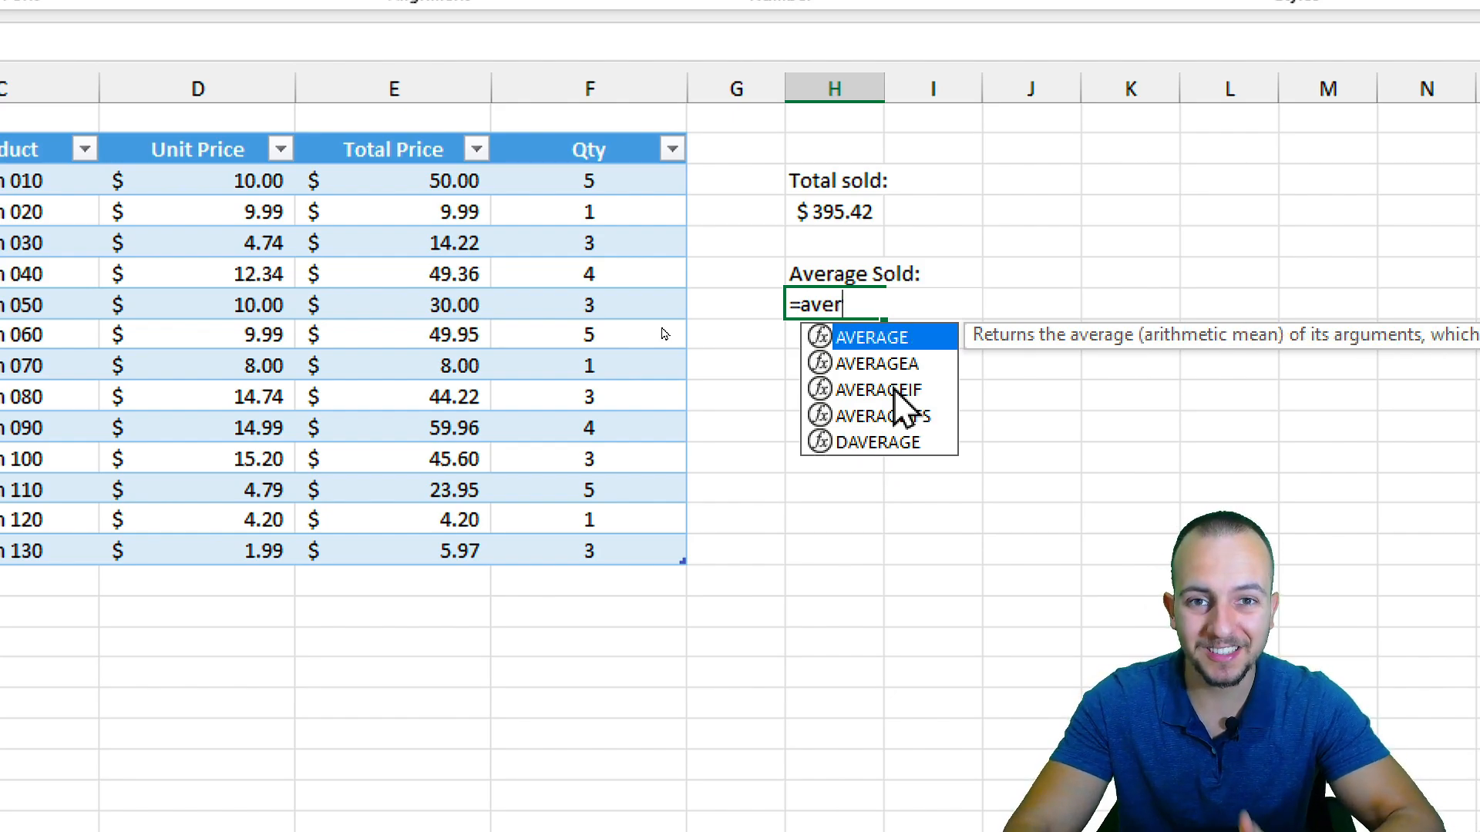
{"action": "double_click", "coordinate": [871, 337]}
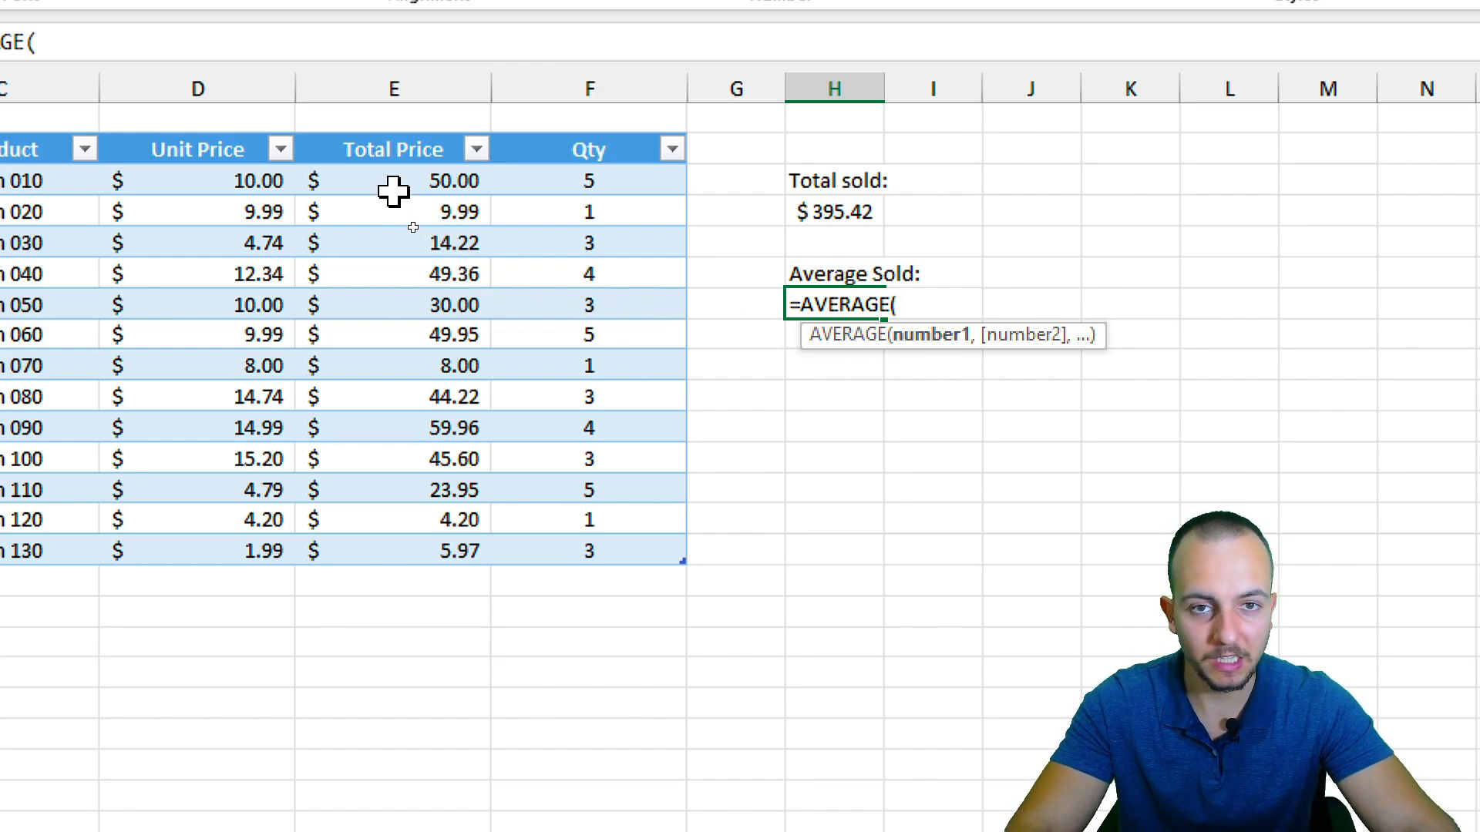
{"action": "left_click_drag", "start_coordinate": [396, 176], "coordinate": [377, 540]}
{"action": "key", "text": "Return"}
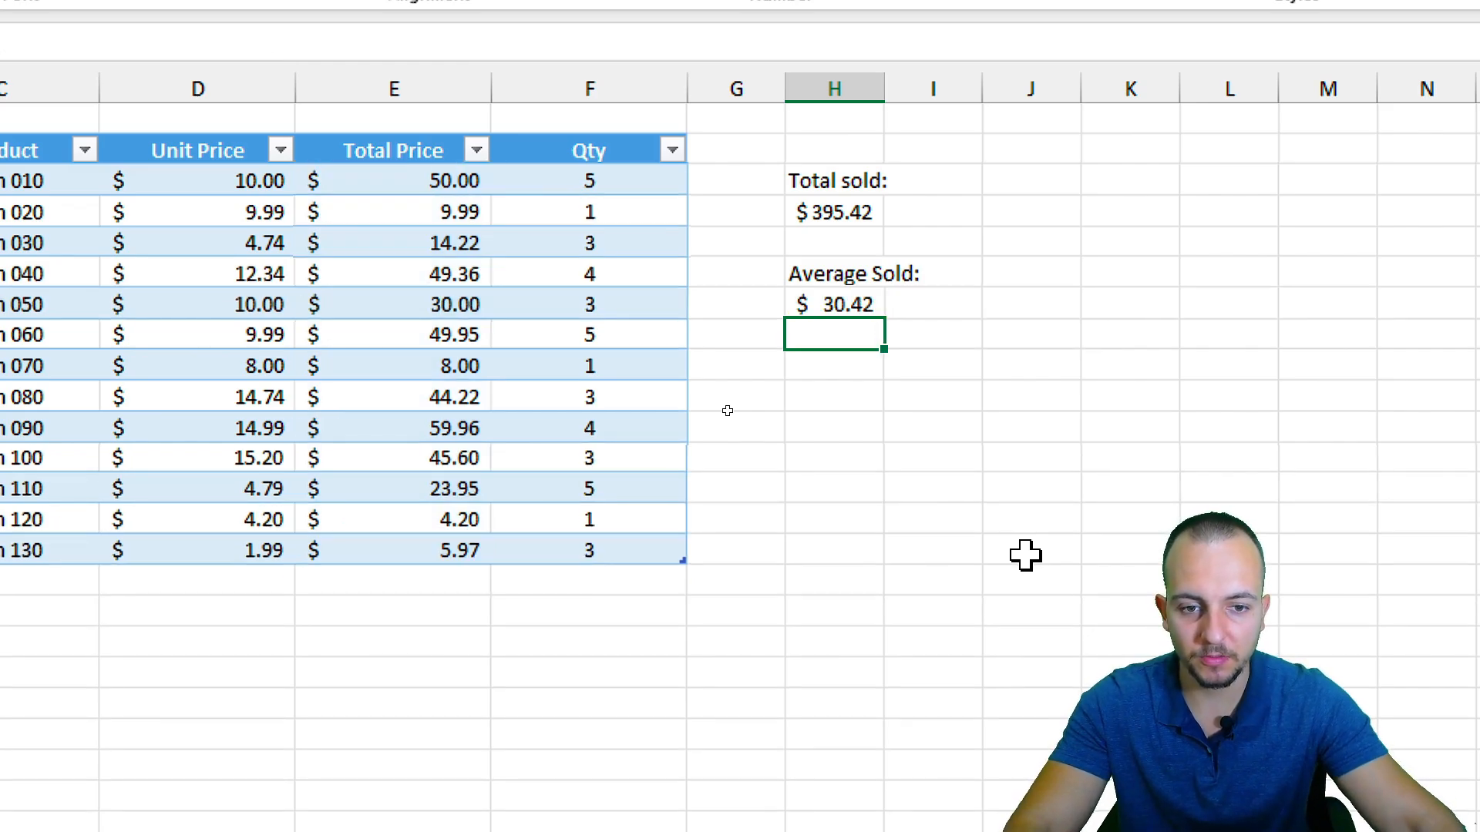
Step: Try a subtraction in H9 with the formula =10-3, and clear the cell
{"action": "left_click", "coordinate": [836, 366]}
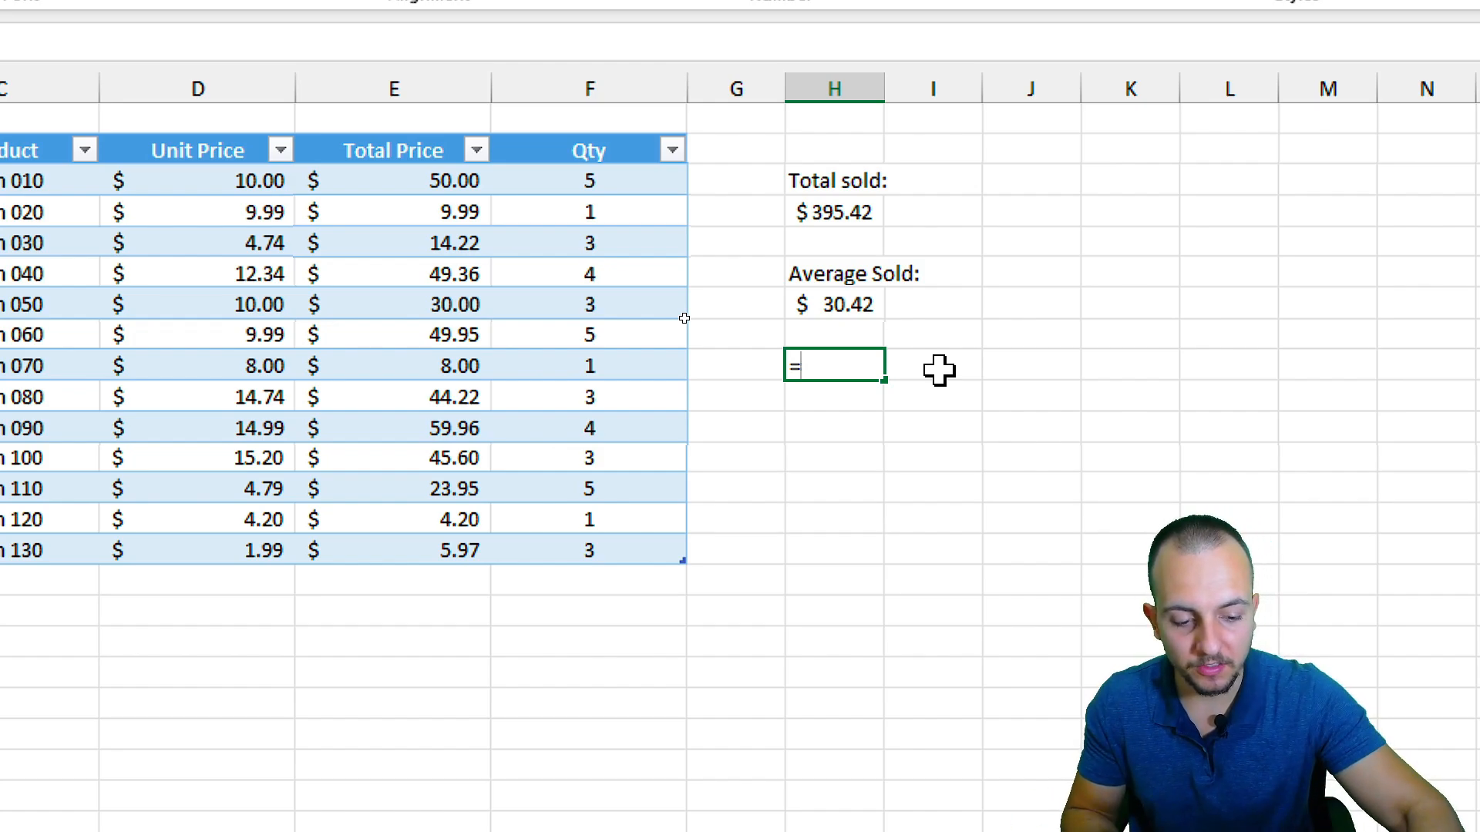
{"action": "type", "text": "10"}
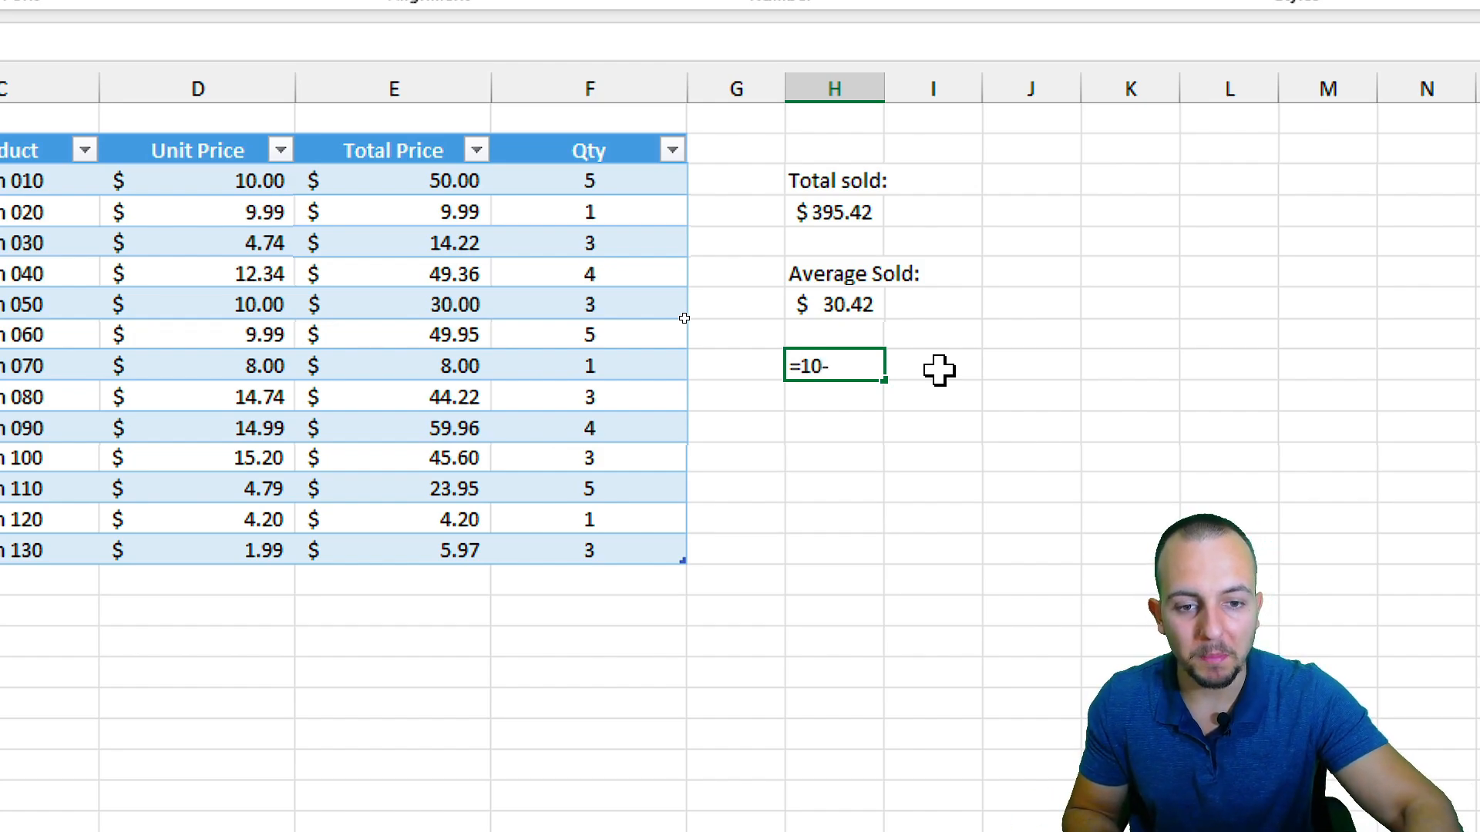
{"action": "type", "text": "-"}
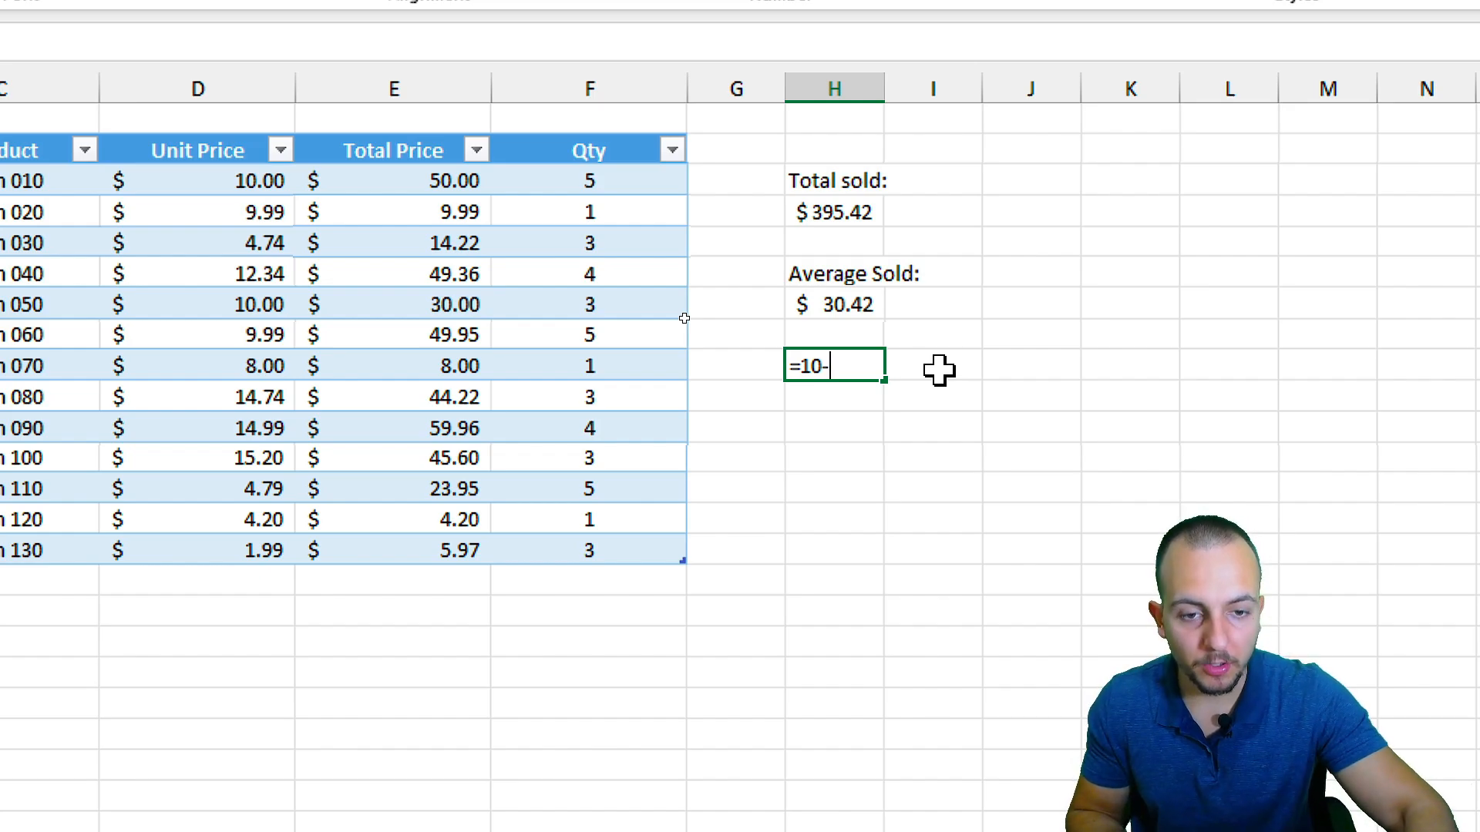
{"action": "type", "text": "5"}
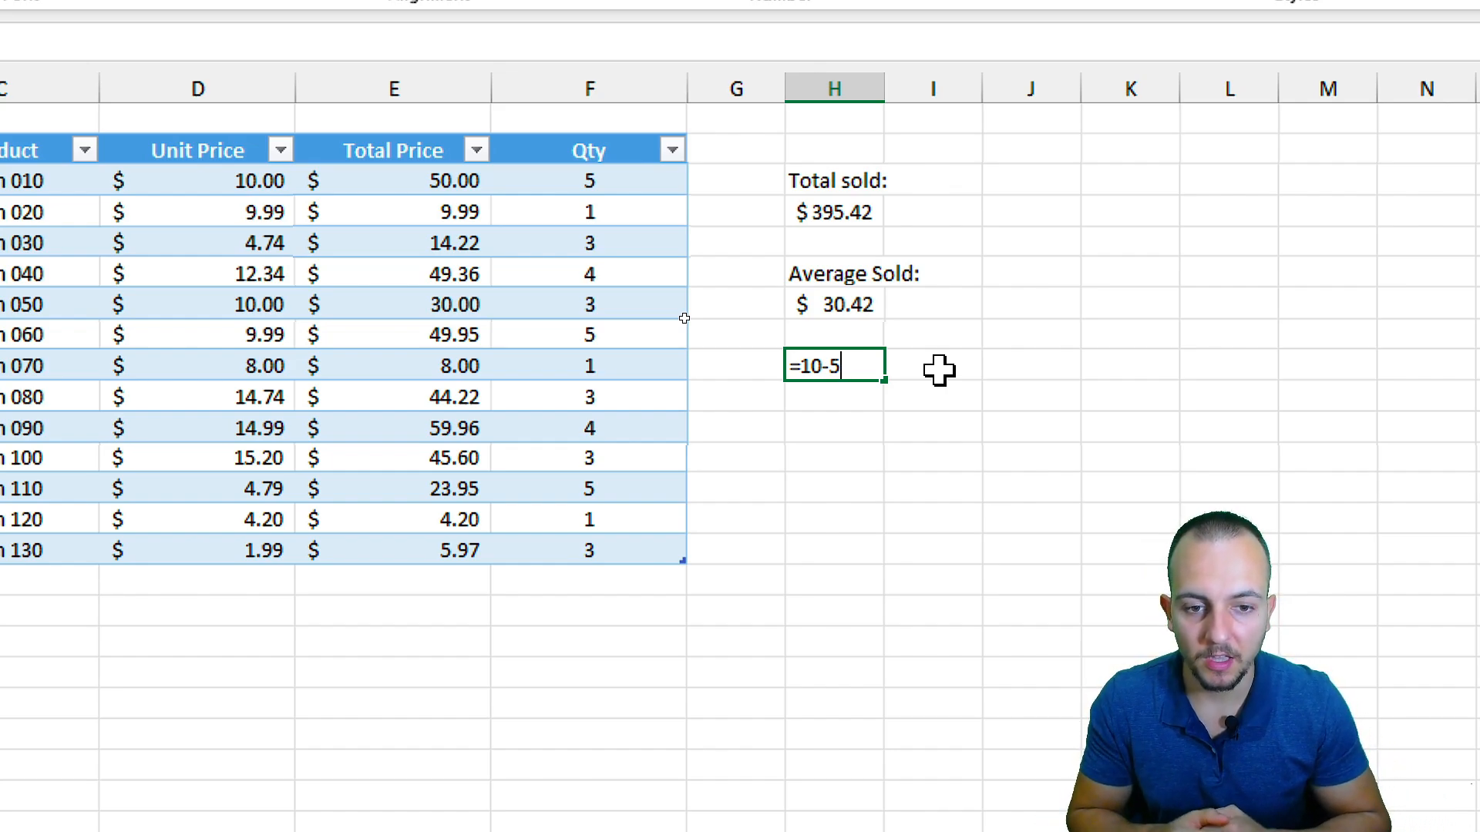
{"action": "key", "text": "BackSpace"}
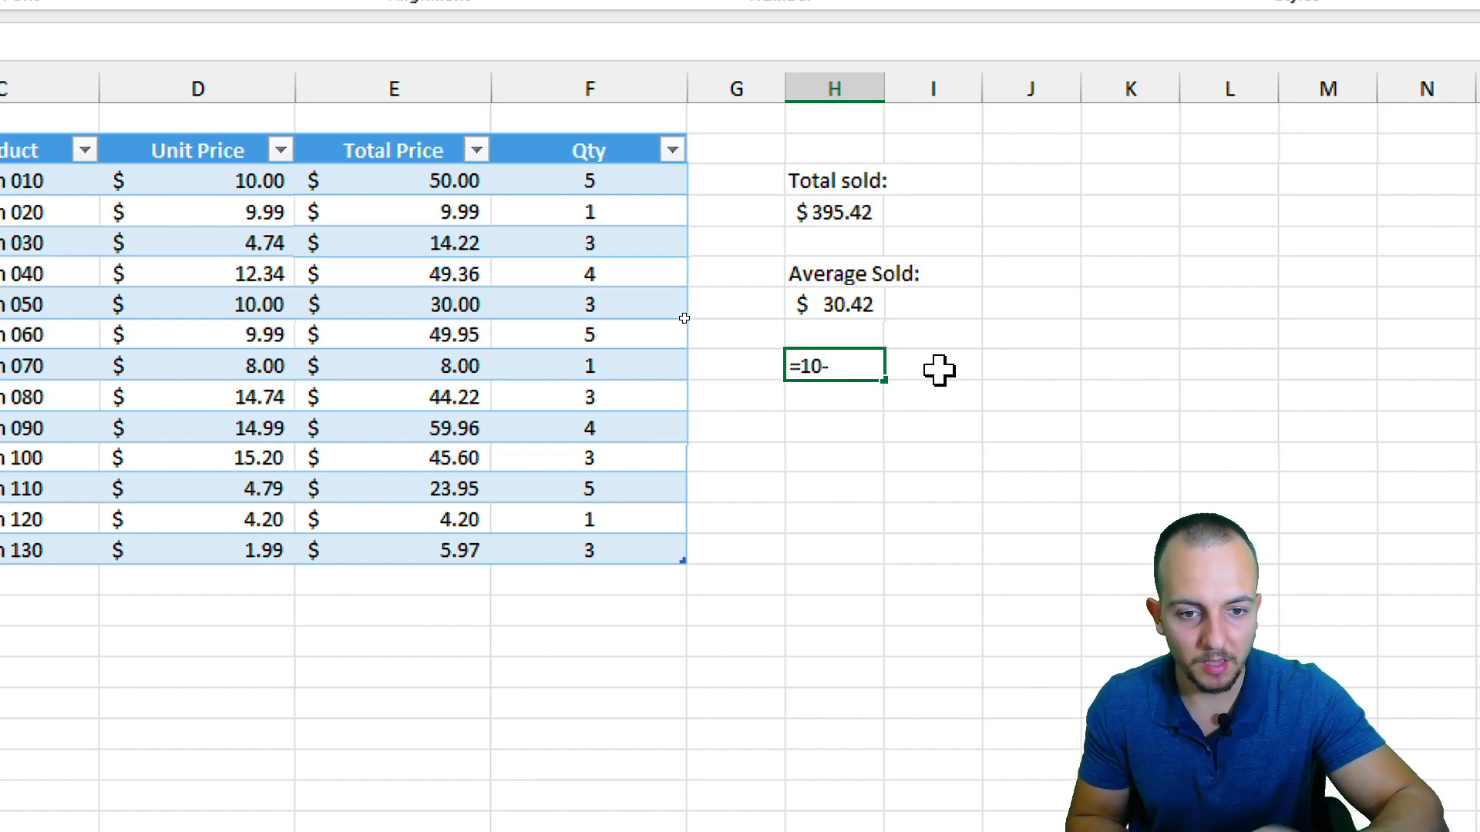
{"action": "type", "text": "3"}
{"action": "key", "text": "Return"}
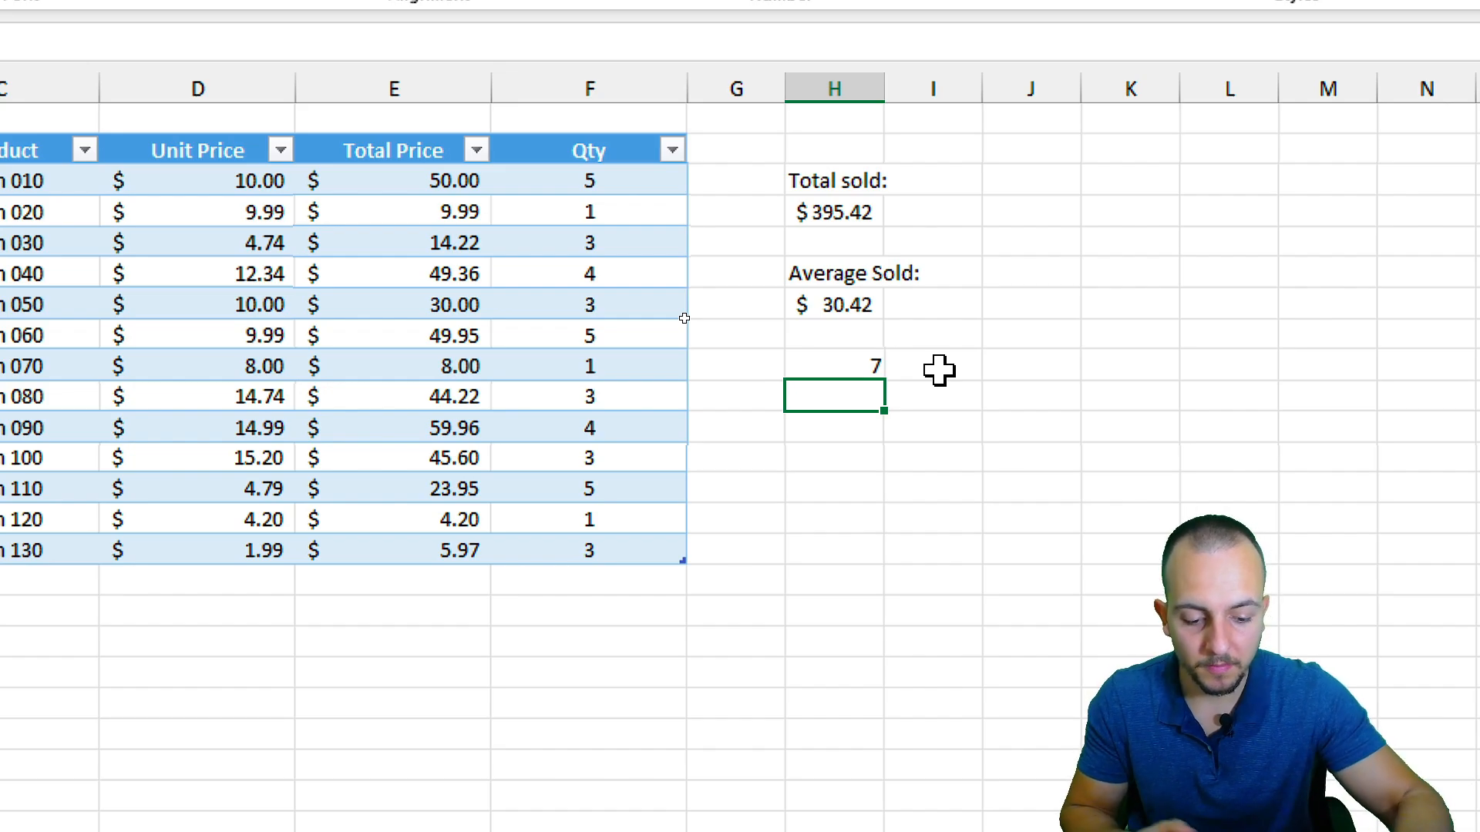
{"action": "key", "text": "Up"}
{"action": "key", "text": "Delete"}
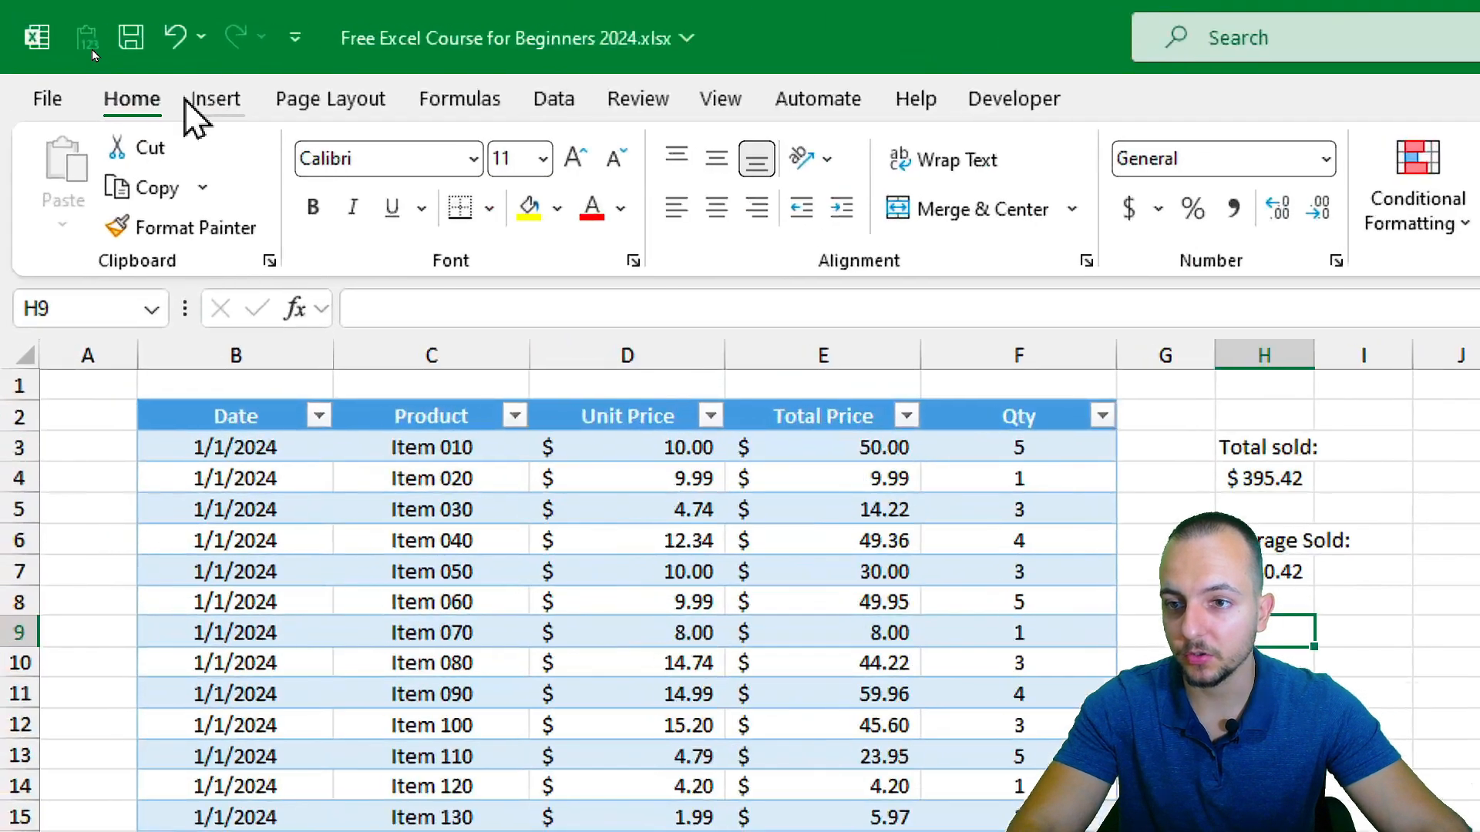
Step: Look through the column, hierarchy and line chart types available for insertion
{"action": "left_click", "coordinate": [206, 99]}
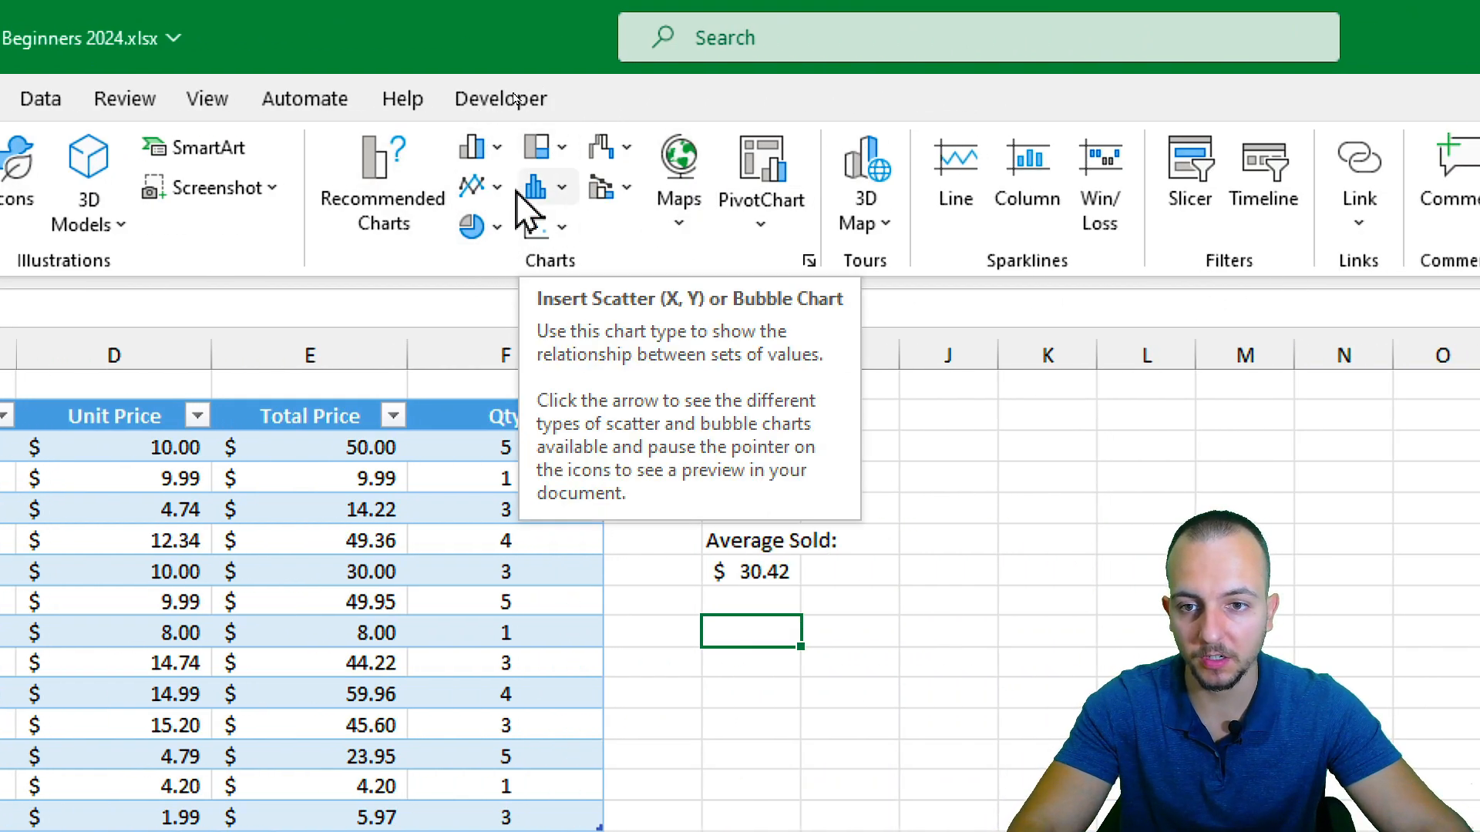
{"action": "left_click", "coordinate": [483, 148]}
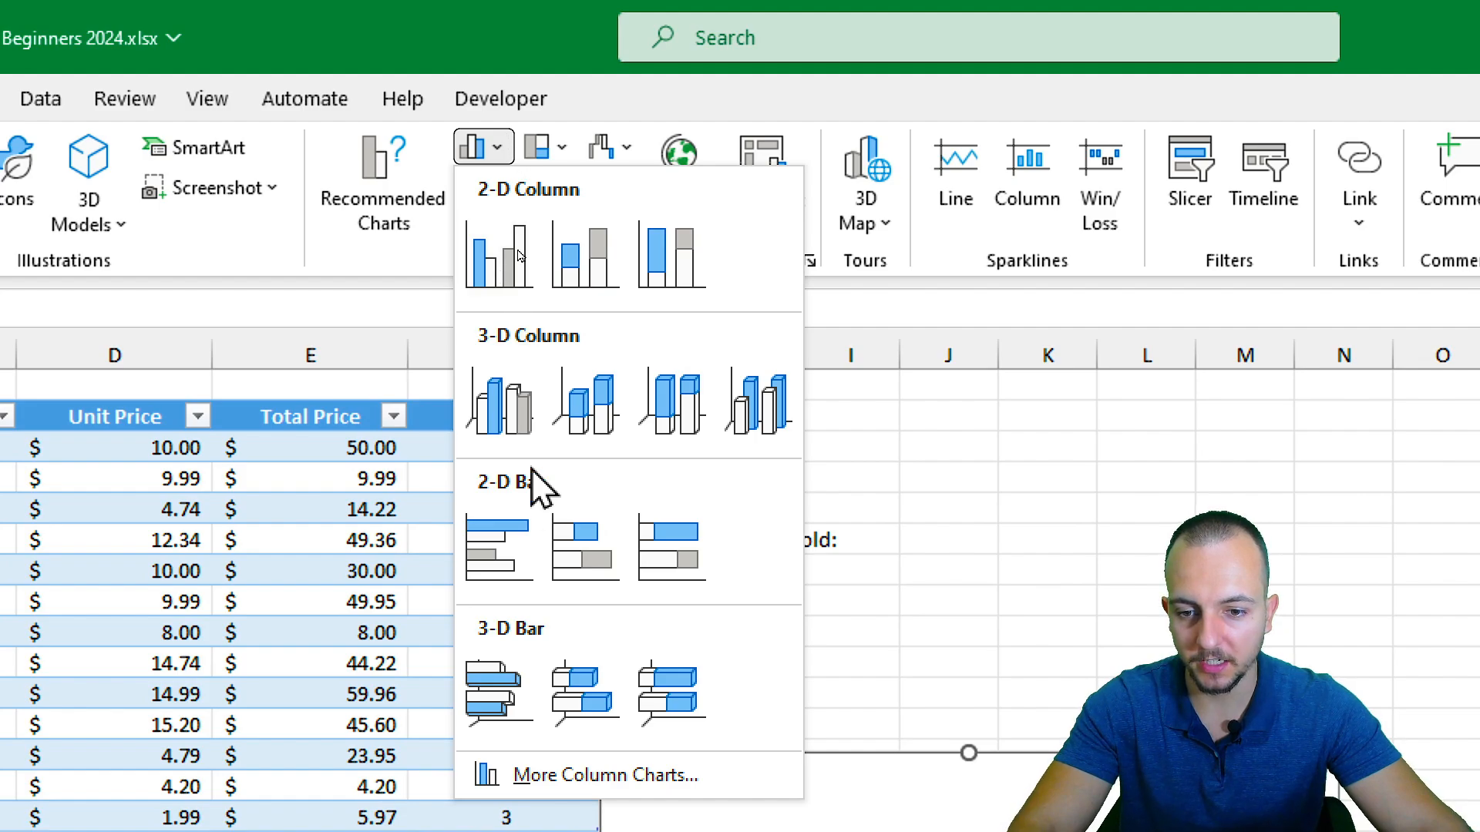
{"action": "left_click", "coordinate": [570, 148]}
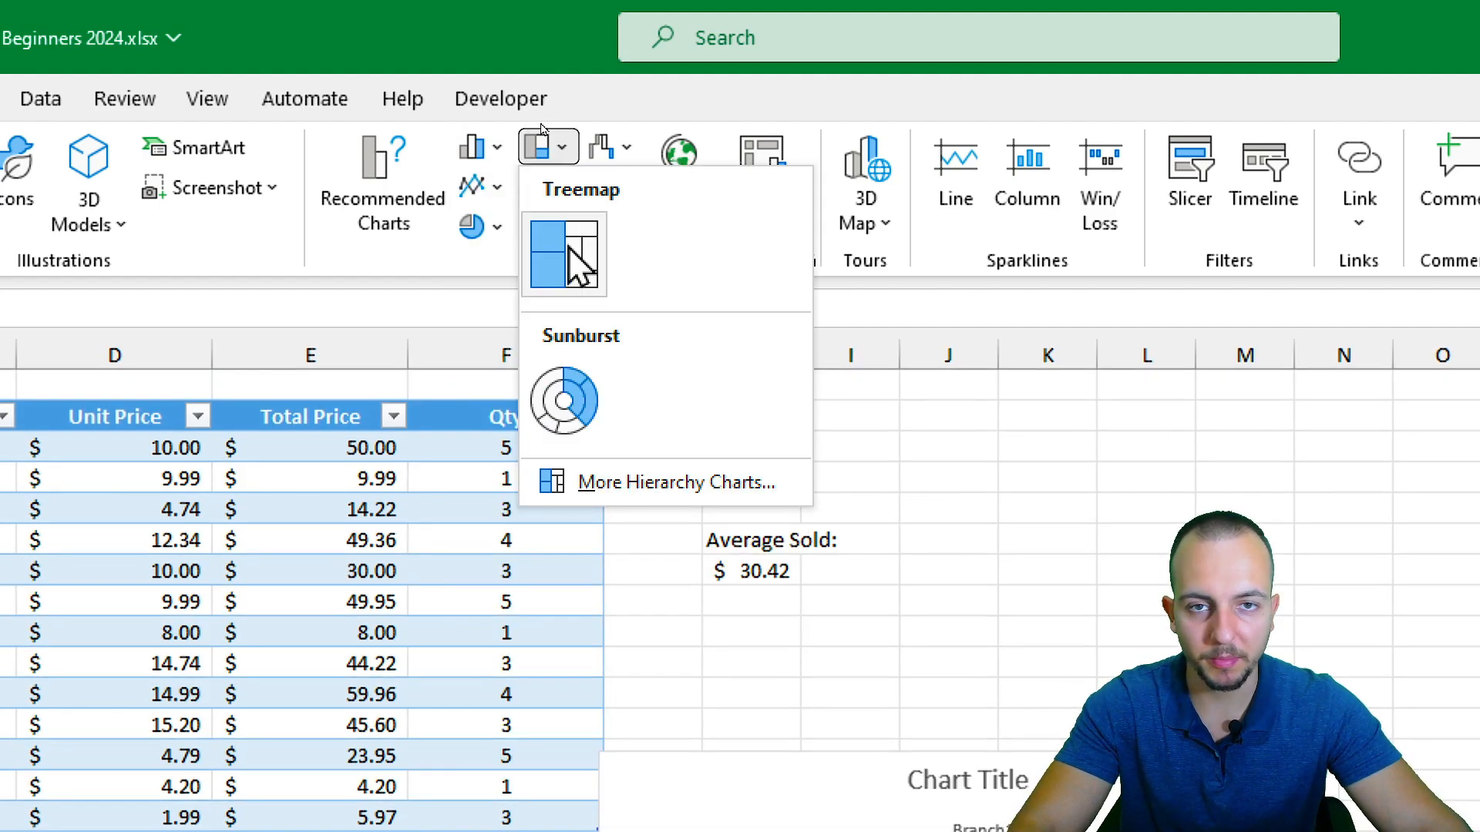
{"action": "left_click", "coordinate": [471, 186]}
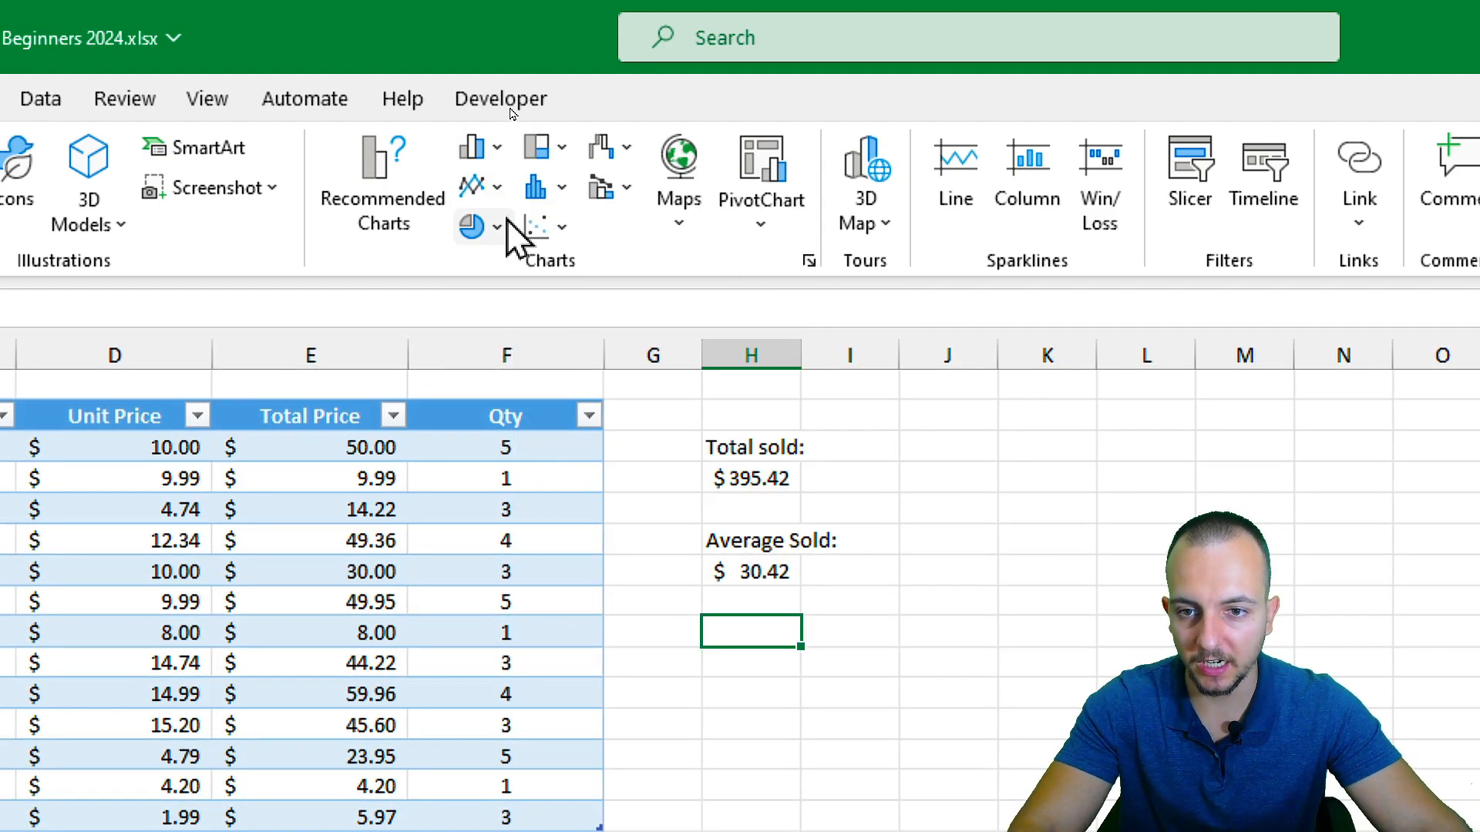
{"action": "left_click", "coordinate": [472, 186]}
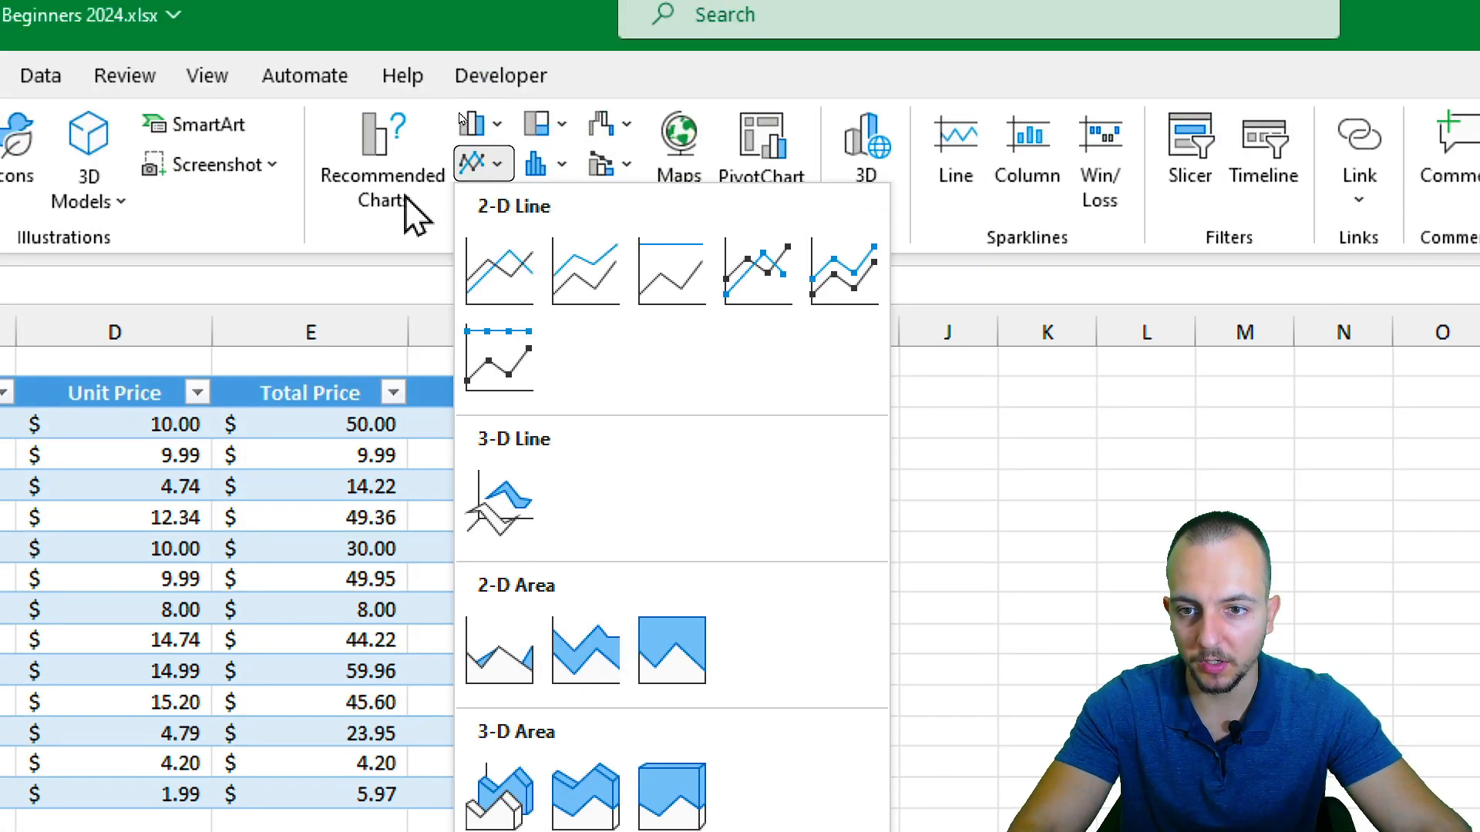
{"action": "left_click", "coordinate": [417, 31]}
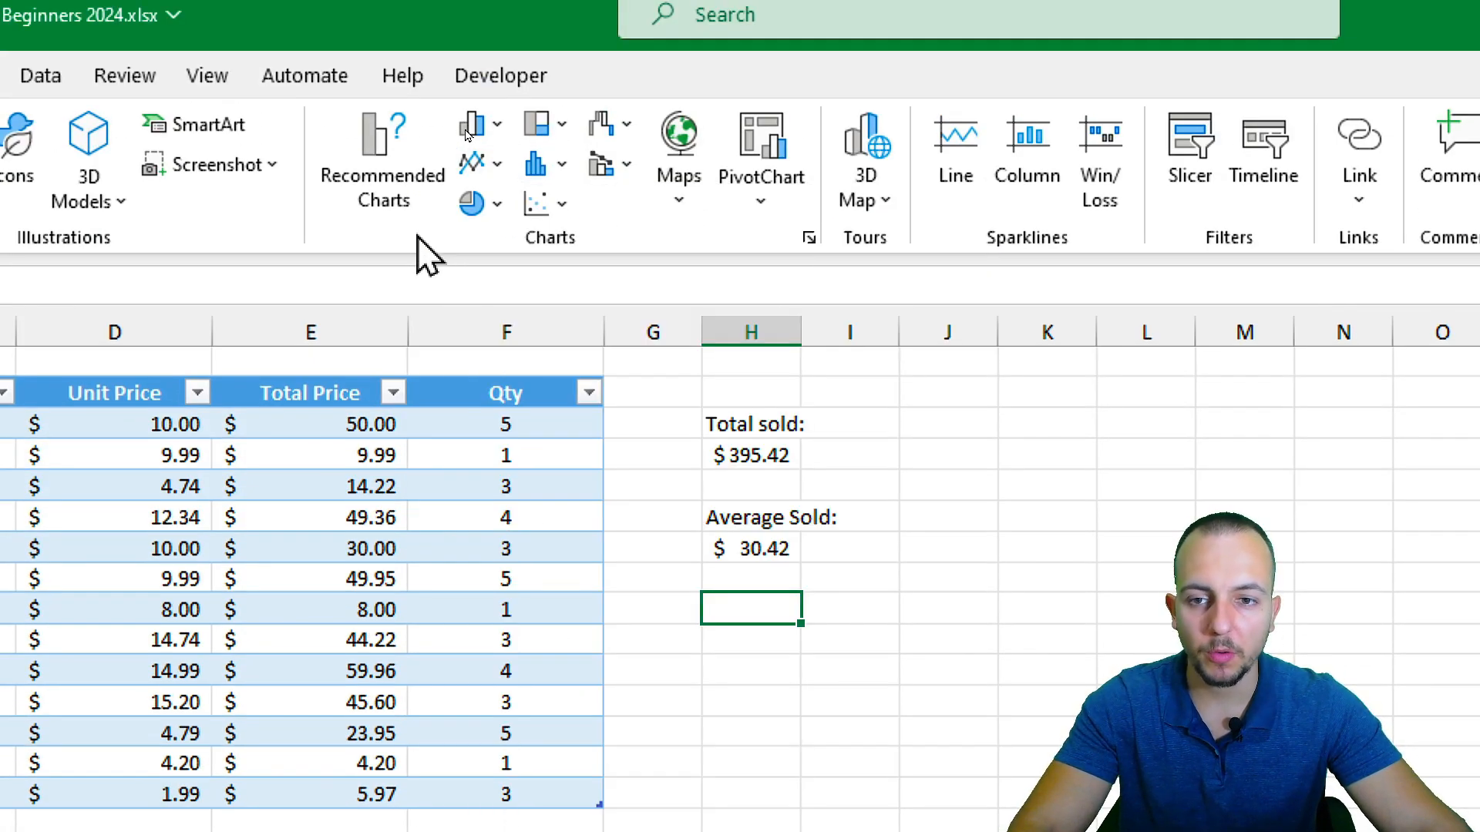
{"action": "left_click", "coordinate": [482, 125]}
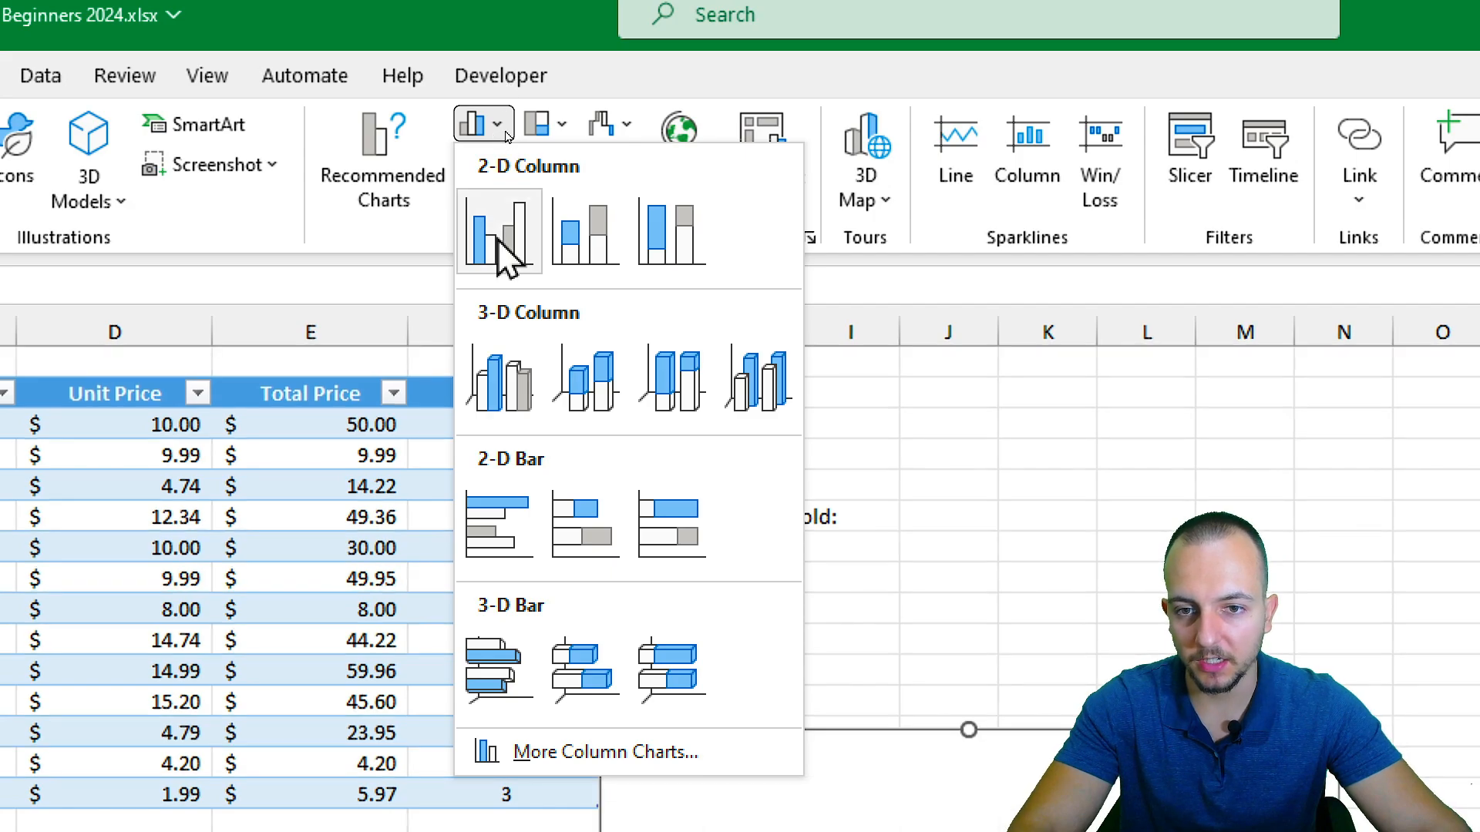
{"action": "left_click", "coordinate": [381, 265]}
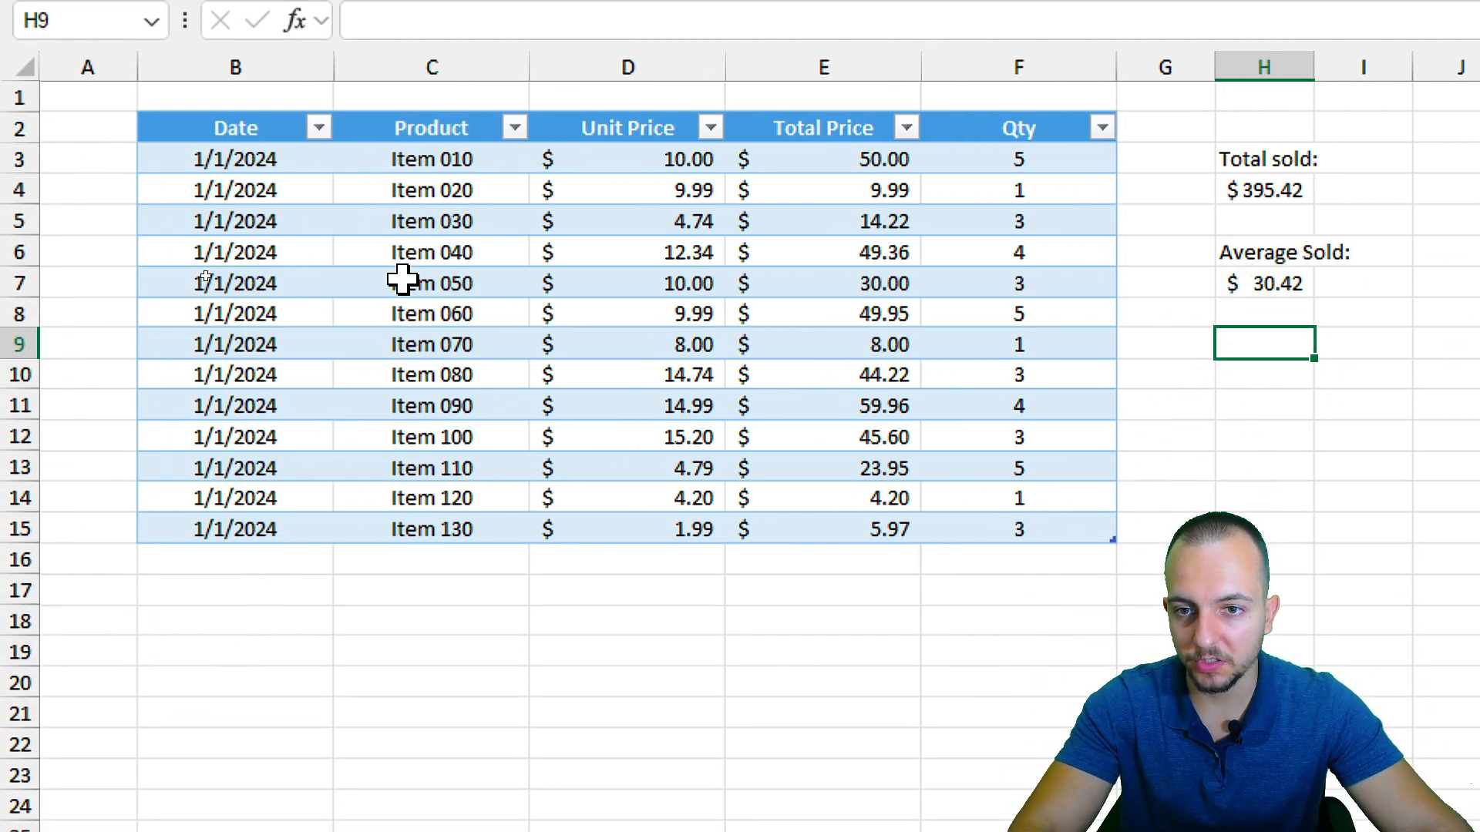
{"action": "left_click_drag", "start_coordinate": [470, 139], "coordinate": [418, 528]}
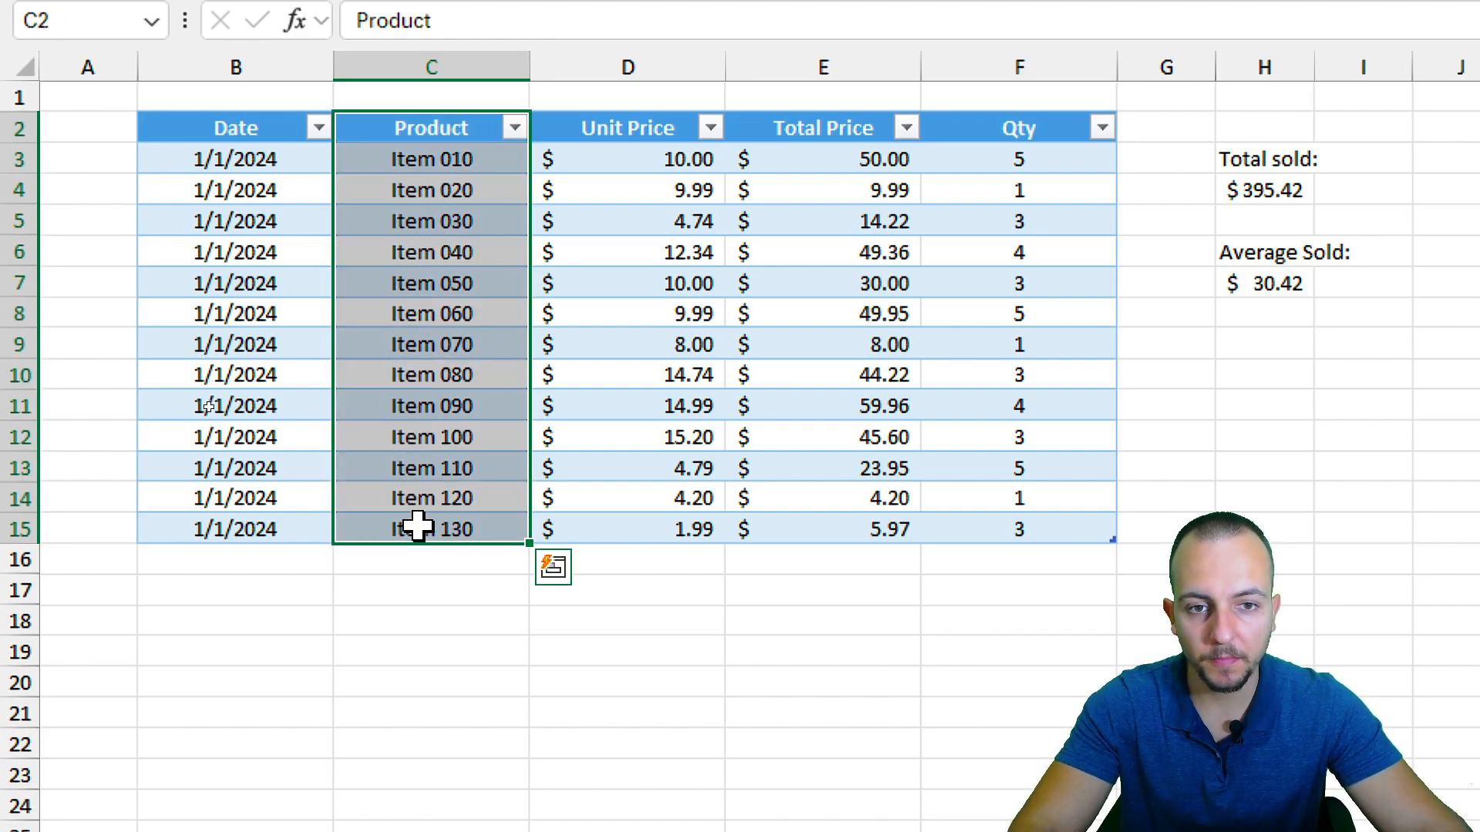
{"action": "left_click_drag", "start_coordinate": [1033, 128], "coordinate": [984, 533]}
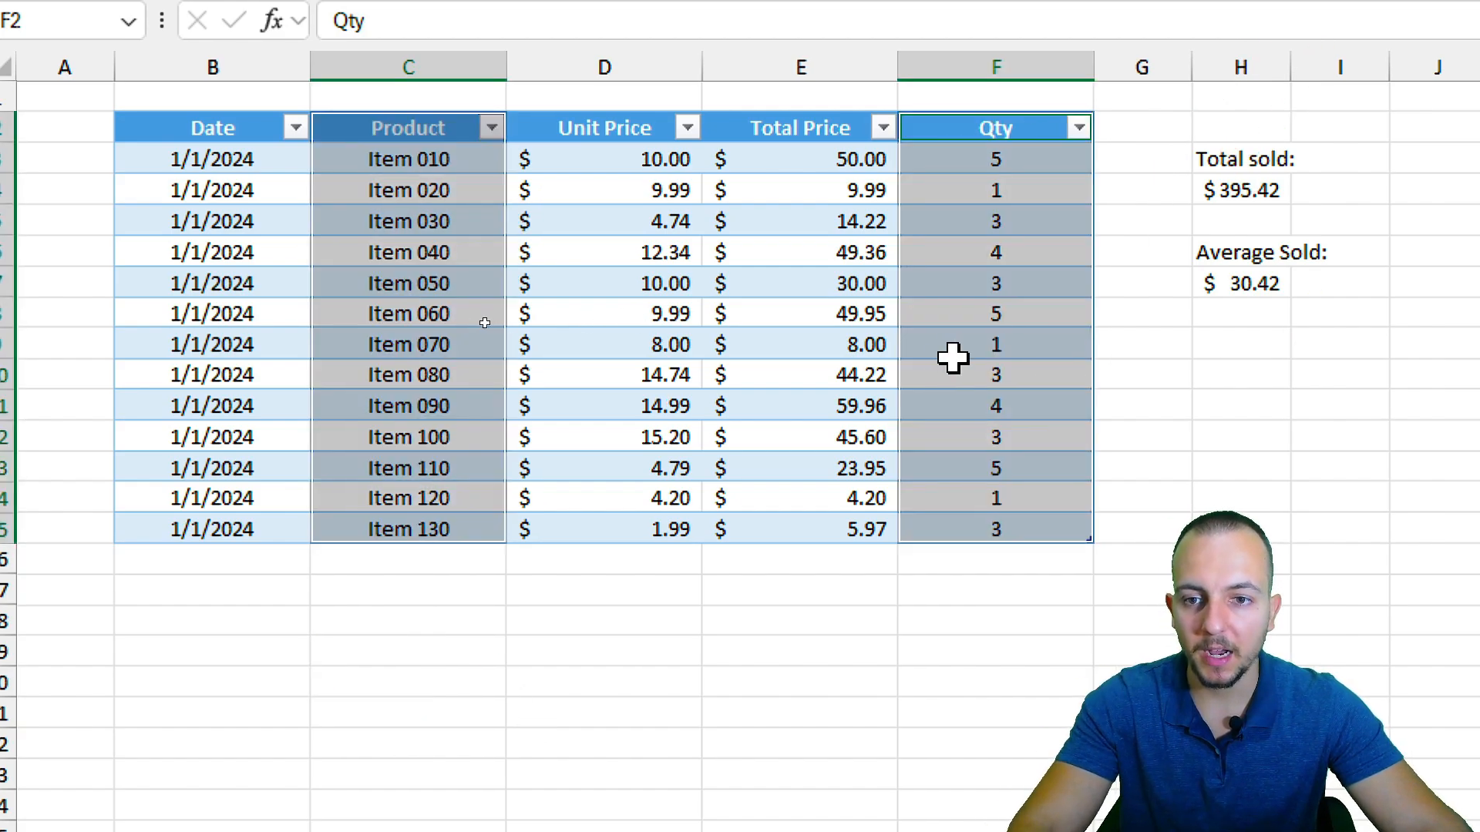
{"action": "mouse_move", "coordinate": [432, 138]}
{"action": "left_mouse_down"}
{"action": "mouse_move", "coordinate": [367, 512]}
{"action": "mouse_move", "coordinate": [1007, 532]}
{"action": "left_mouse_up"}
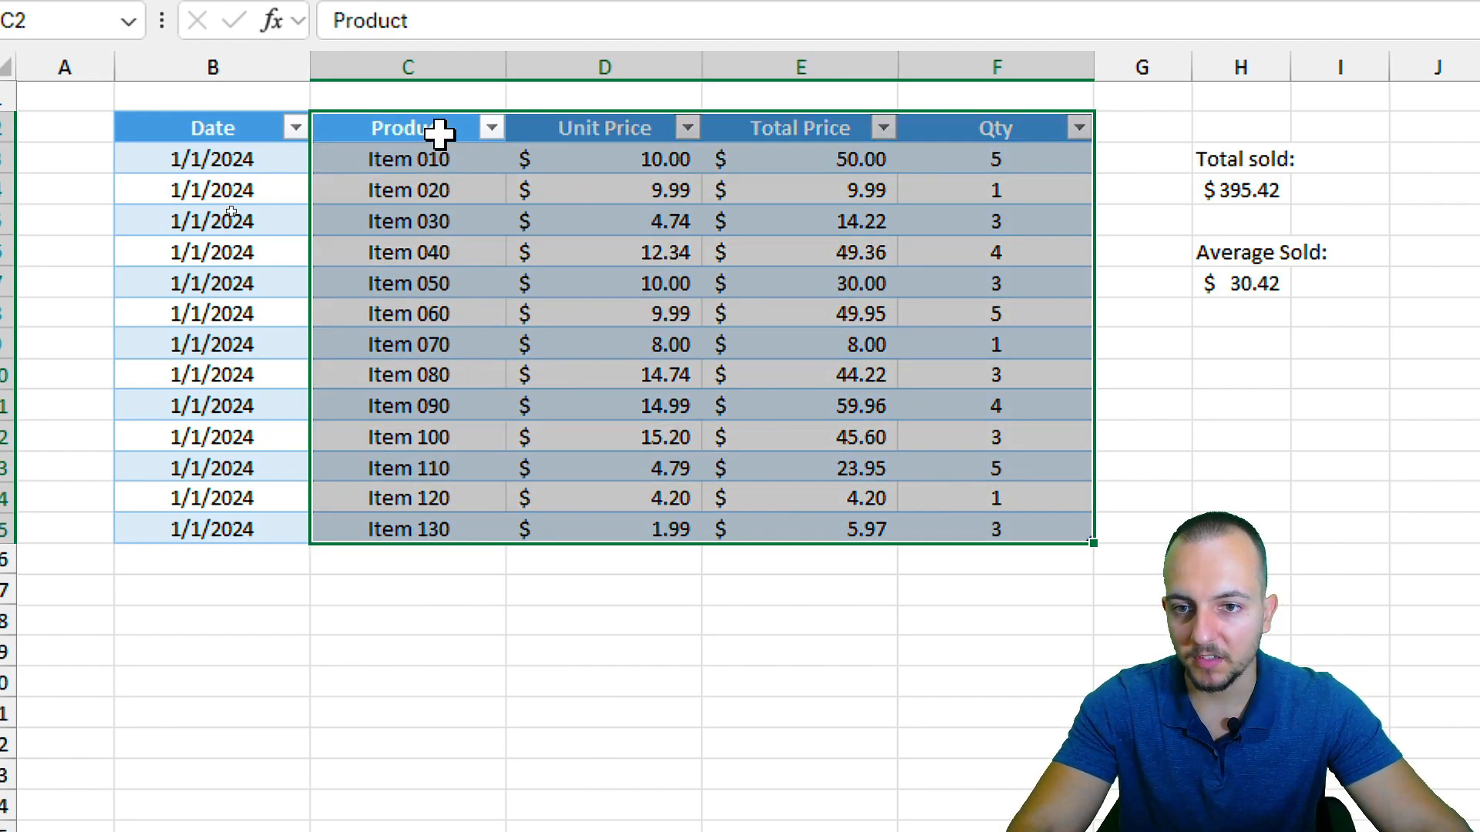
Step: Insert a 2-D clustered column chart from only the Product and Qty columns, including their headers
{"action": "mouse_move", "coordinate": [439, 135]}
{"action": "left_mouse_down"}
{"action": "mouse_move", "coordinate": [437, 346]}
{"action": "mouse_move", "coordinate": [390, 530]}
{"action": "left_mouse_up"}
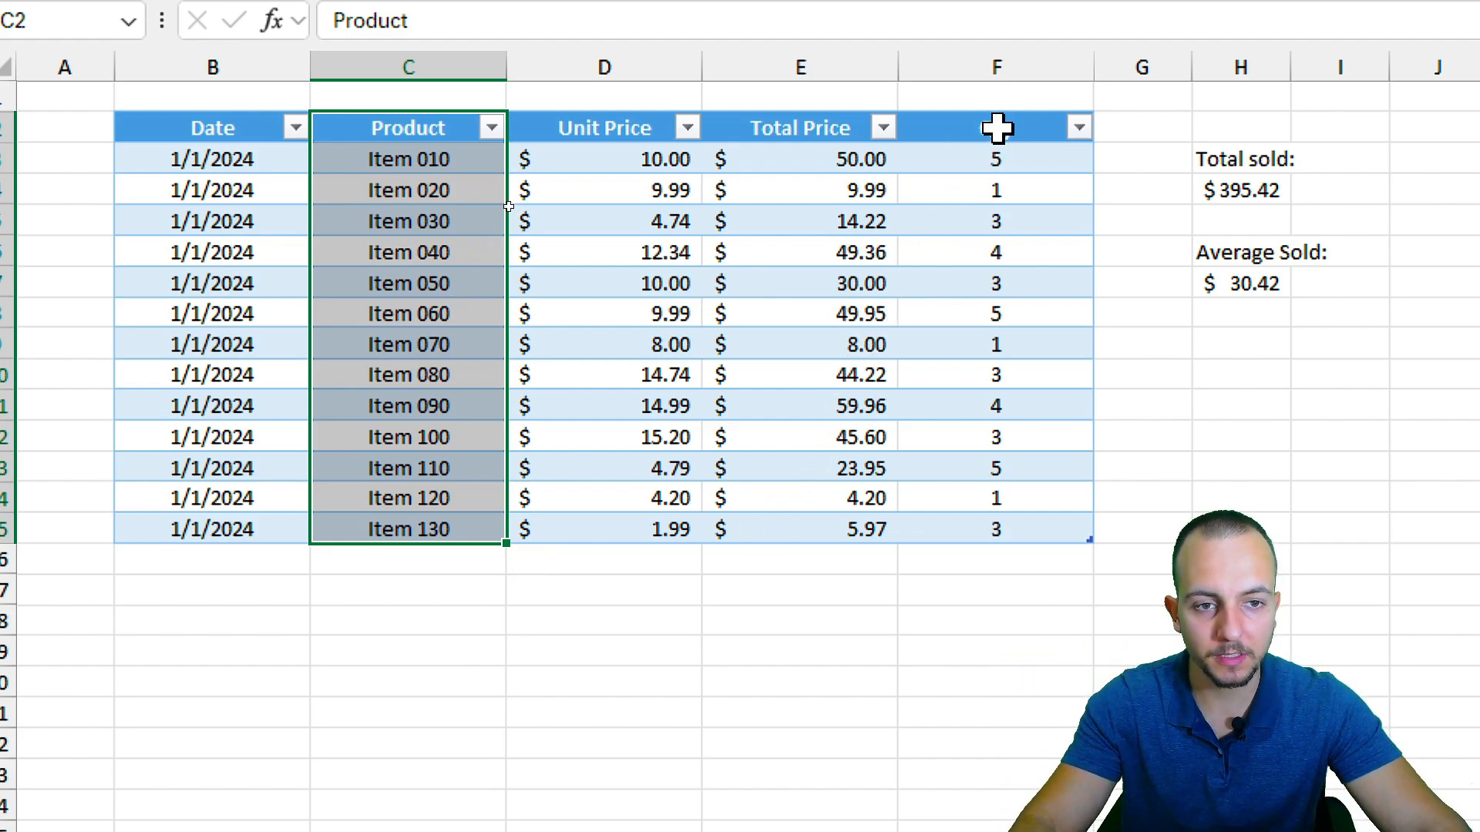
{"action": "left_click_drag", "start_coordinate": [958, 128], "coordinate": [951, 539]}
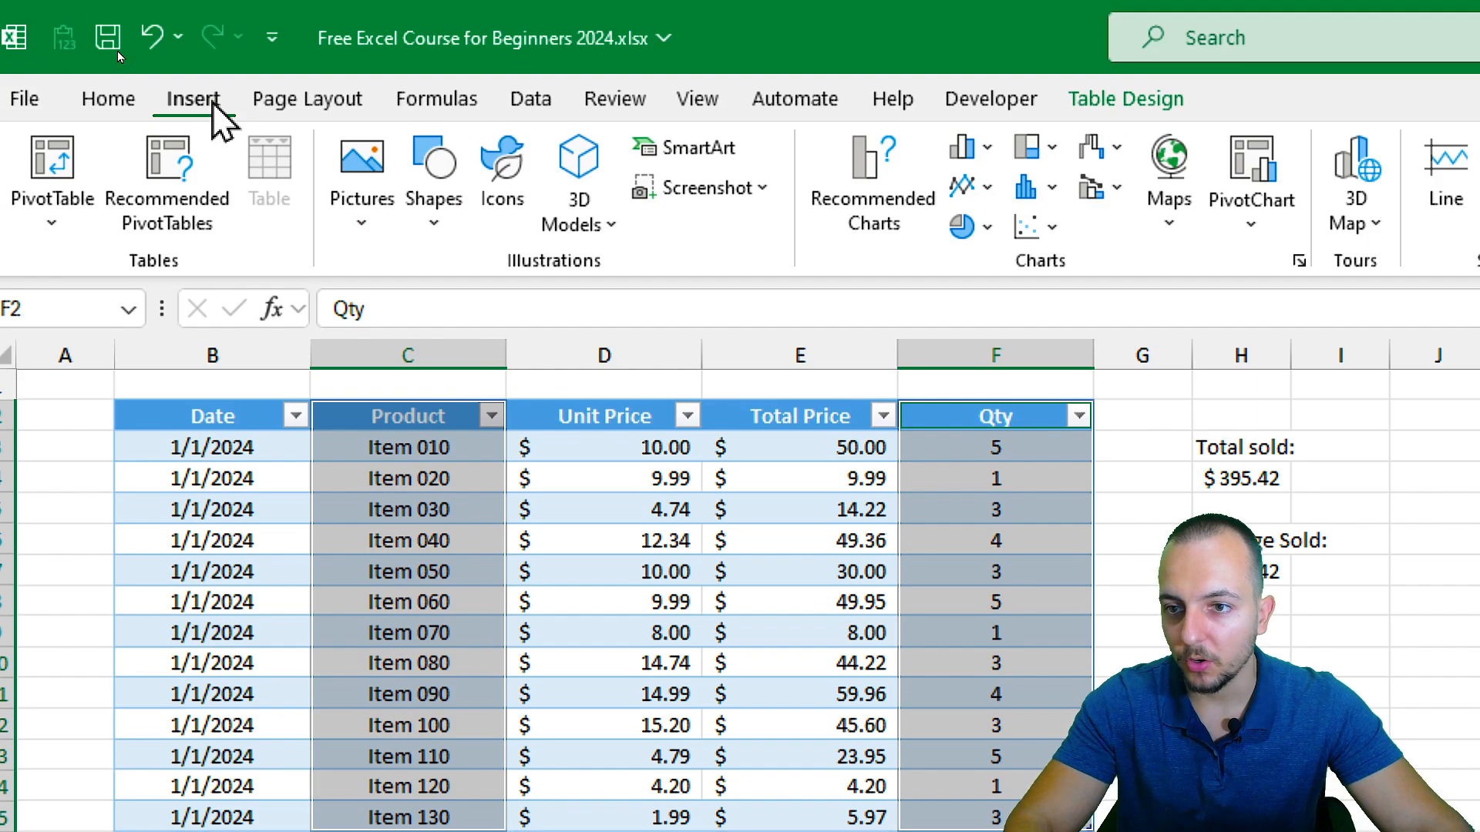
{"action": "left_click", "coordinate": [967, 146]}
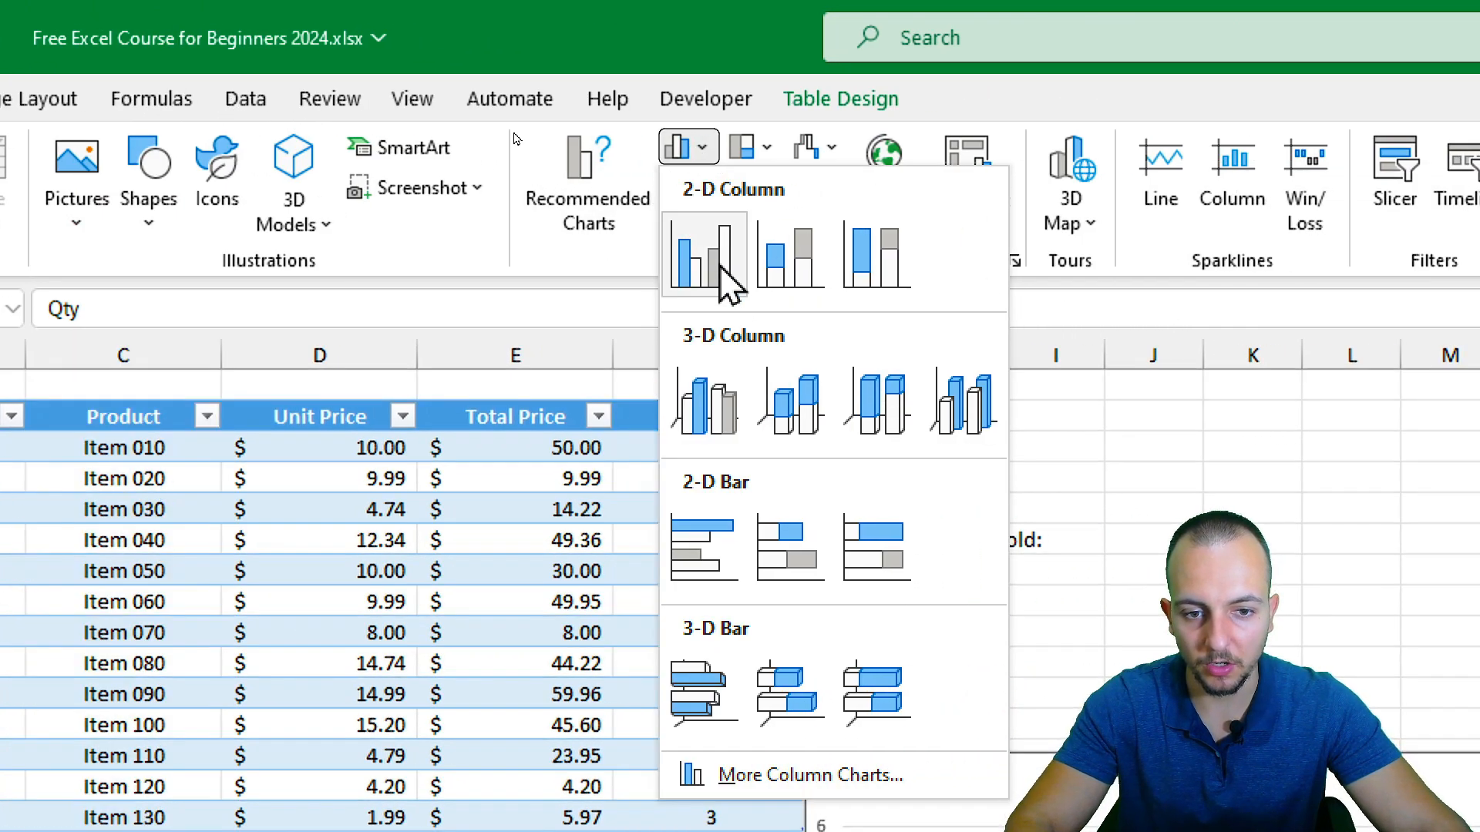
{"action": "left_click", "coordinate": [713, 254]}
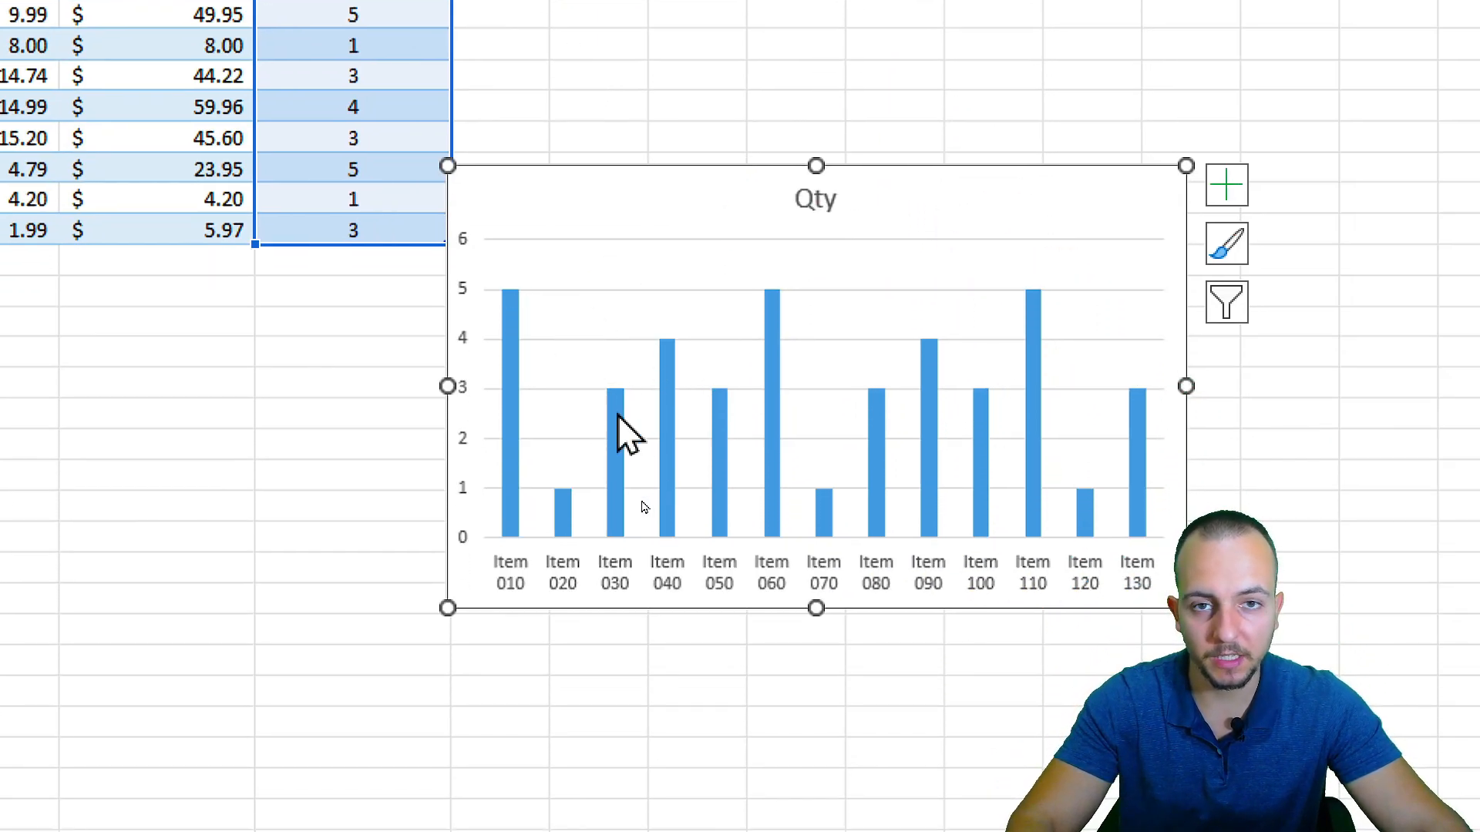
Step: Place the Qty chart below the sales table and enlarge it to span about columns B to H
{"action": "mouse_move", "coordinate": [619, 416]}
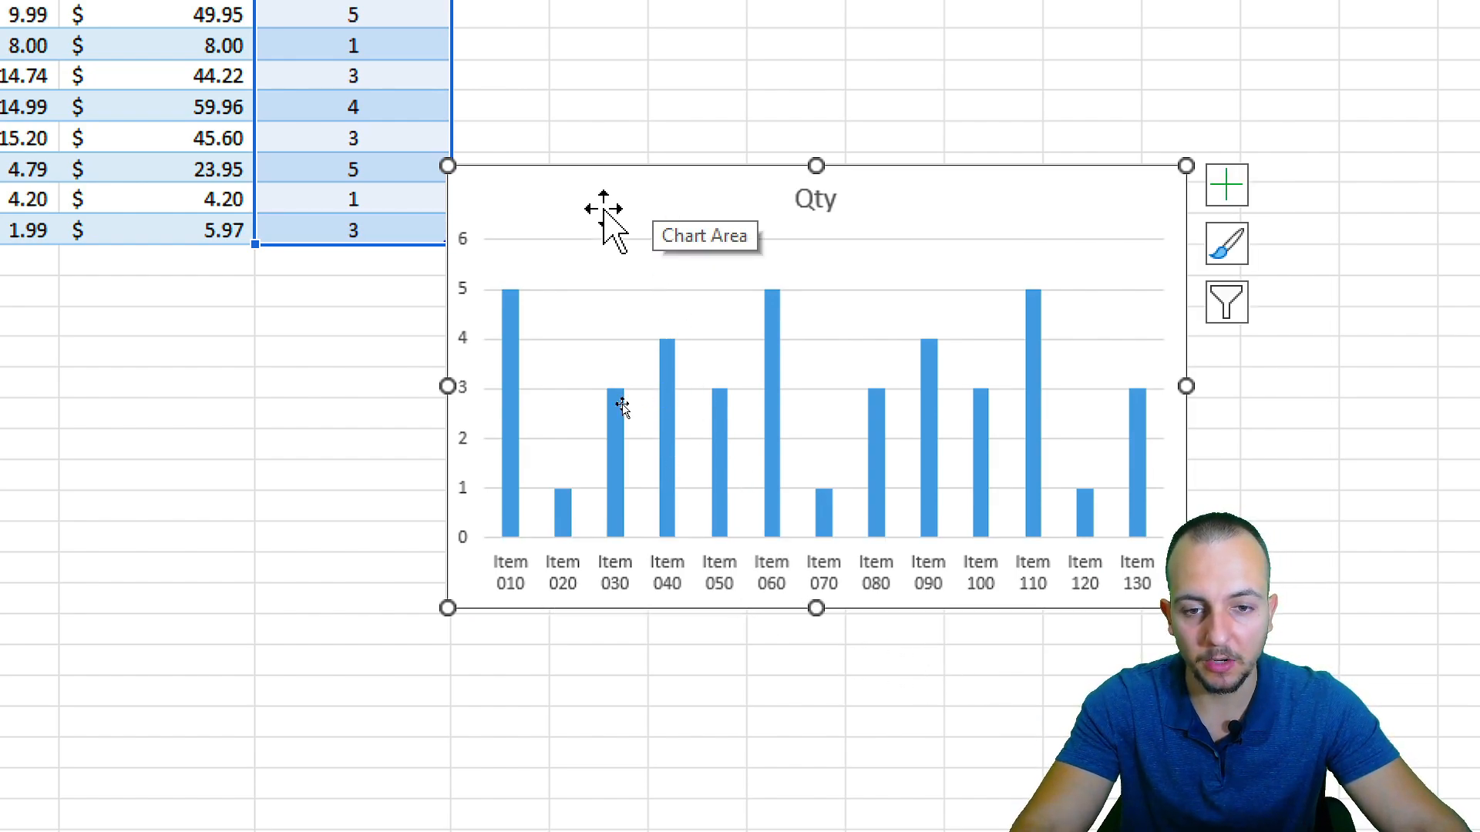
{"action": "left_click_drag", "start_coordinate": [641, 181], "coordinate": [0, 321]}
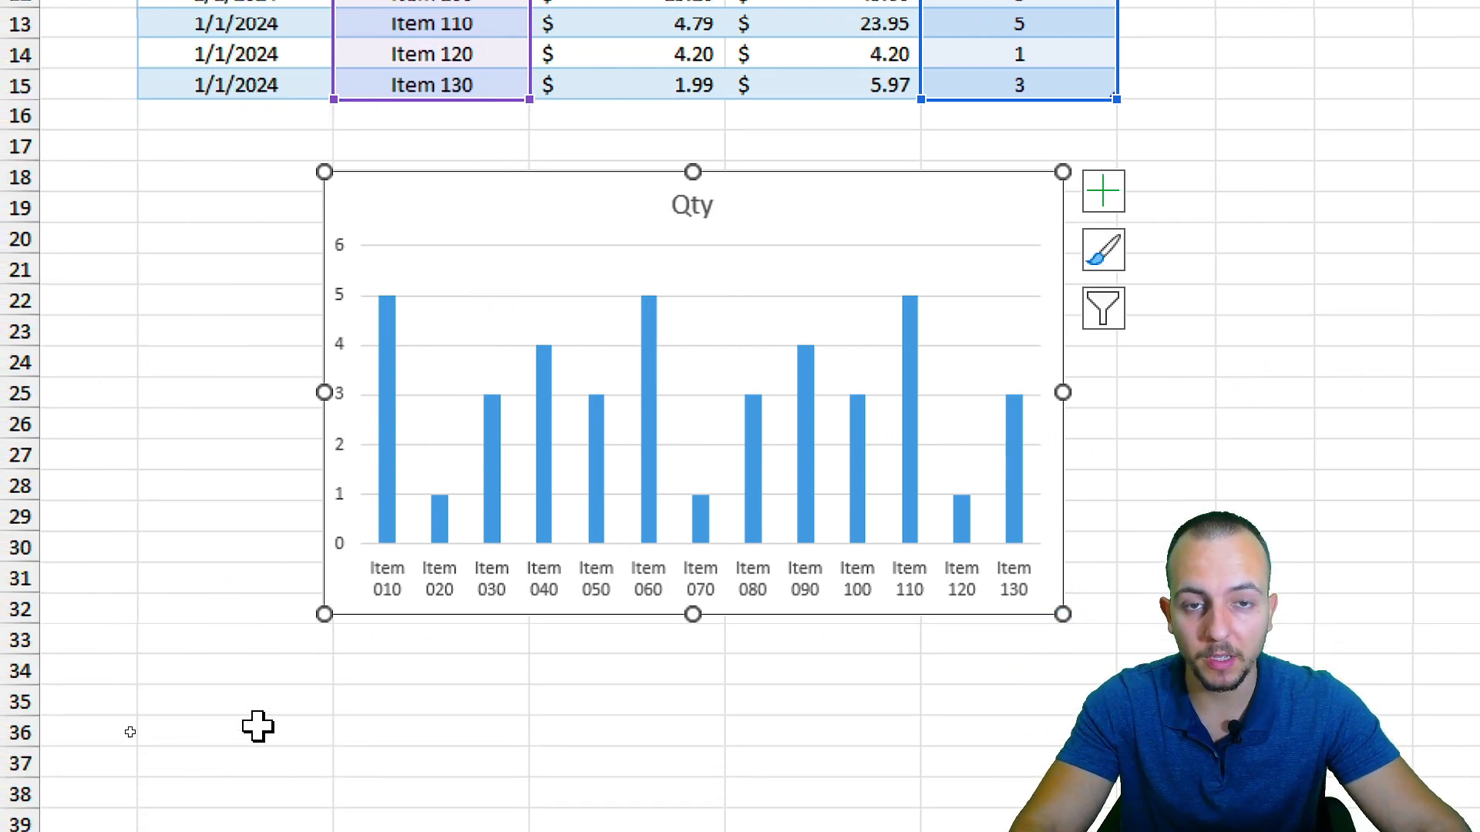
{"action": "left_click_drag", "start_coordinate": [564, 126], "coordinate": [493, 163]}
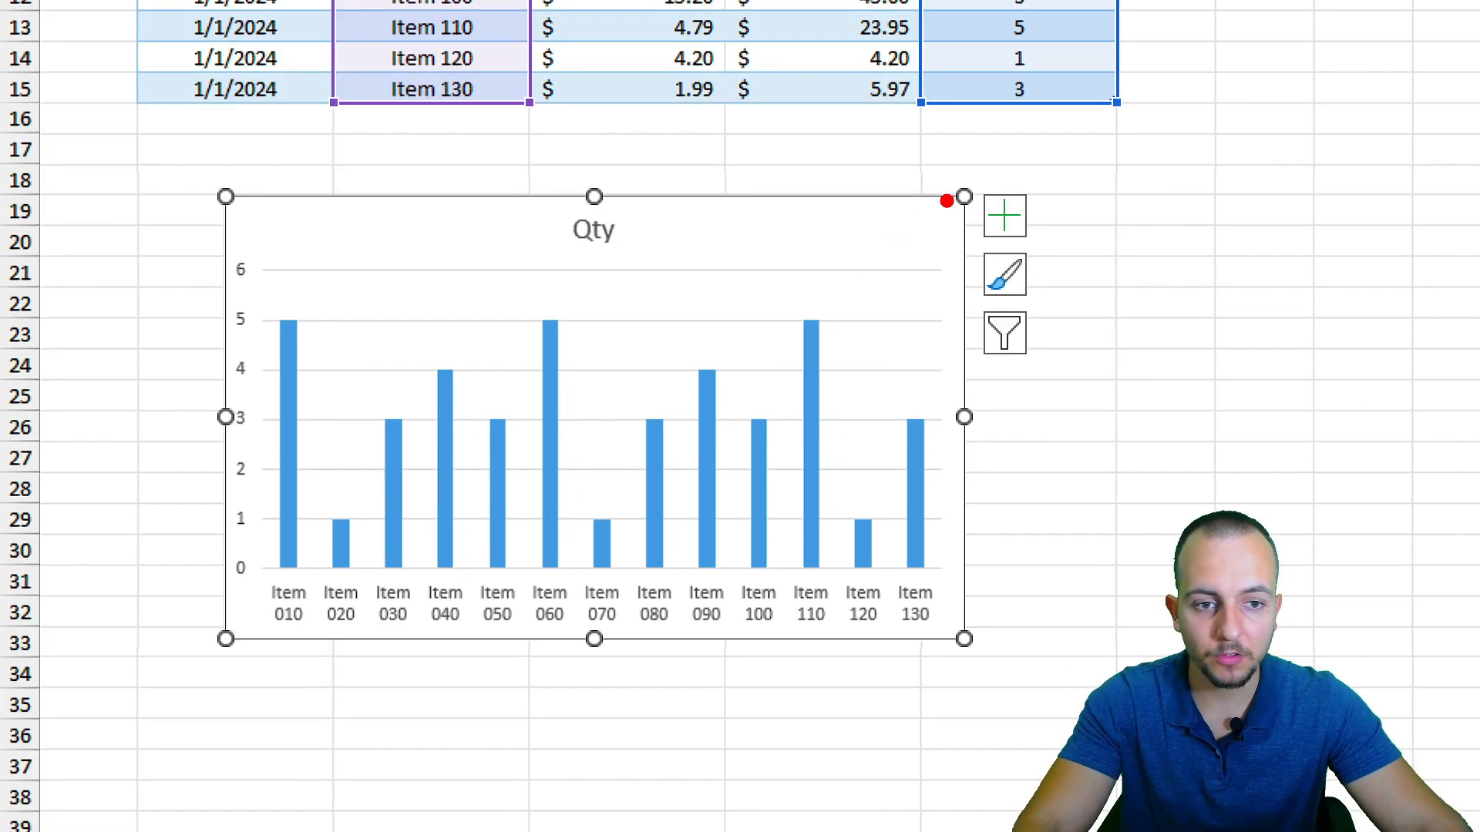
{"action": "mouse_move", "coordinate": [986, 168]}
{"action": "left_mouse_down"}
{"action": "mouse_move", "coordinate": [928, 179]}
{"action": "mouse_move", "coordinate": [982, 177]}
{"action": "left_mouse_up"}
{"action": "mouse_move", "coordinate": [631, 161]}
{"action": "left_mouse_down"}
{"action": "mouse_move", "coordinate": [643, 195]}
{"action": "mouse_move", "coordinate": [619, 173]}
{"action": "left_mouse_up"}
{"action": "left_click_drag", "start_coordinate": [1145, 105], "coordinate": [1001, 182]}
{"action": "mouse_move", "coordinate": [721, 302]}
{"action": "left_mouse_down"}
{"action": "mouse_move", "coordinate": [744, 341]}
{"action": "mouse_move", "coordinate": [899, 228]}
{"action": "mouse_move", "coordinate": [1062, 150]}
{"action": "left_mouse_up"}
{"action": "key", "text": "Escape"}
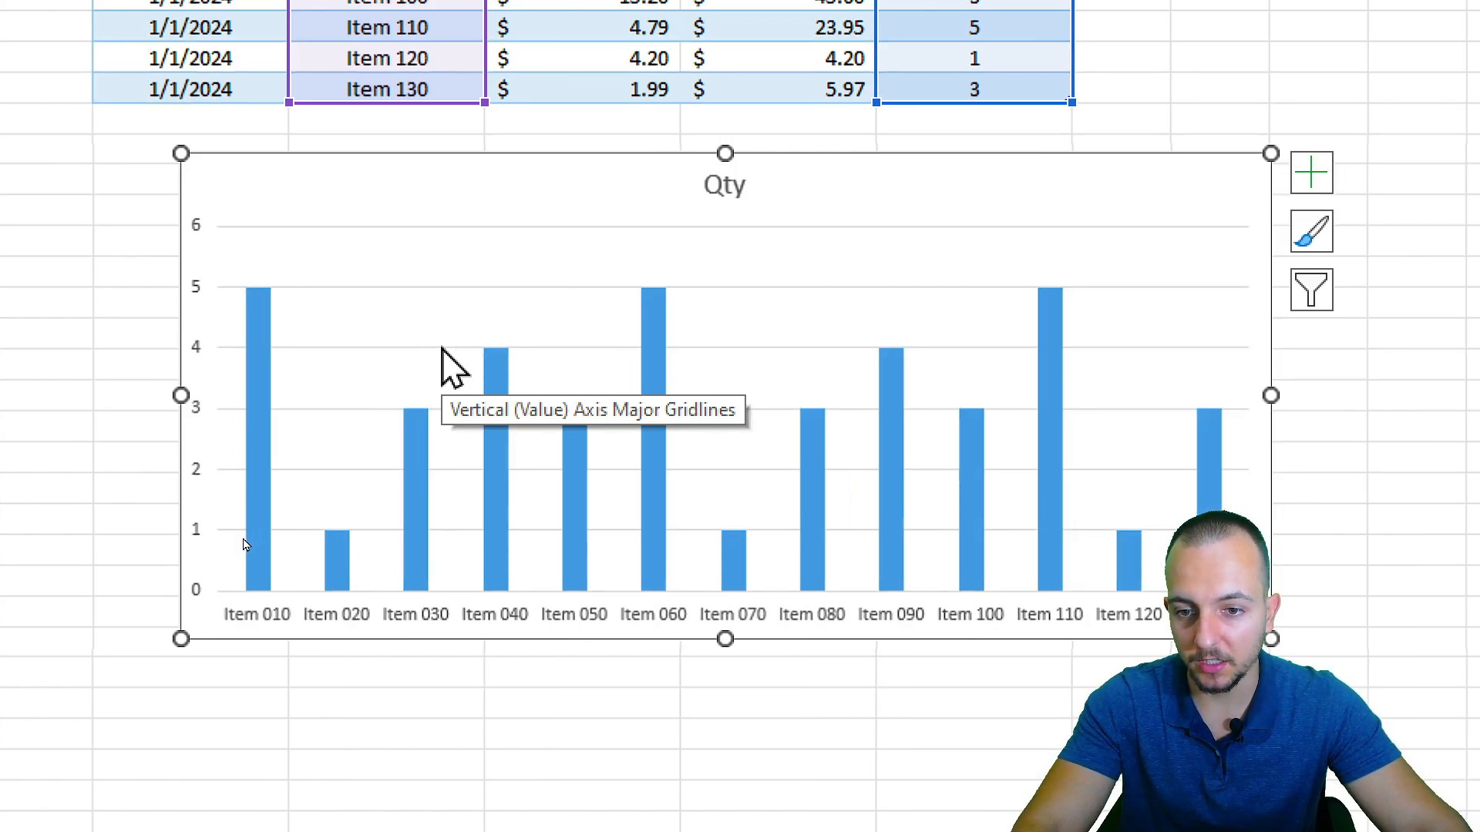
Step: Delete the major horizontal gridlines and the vertical value axis from the Qty chart
{"action": "left_click", "coordinate": [441, 349]}
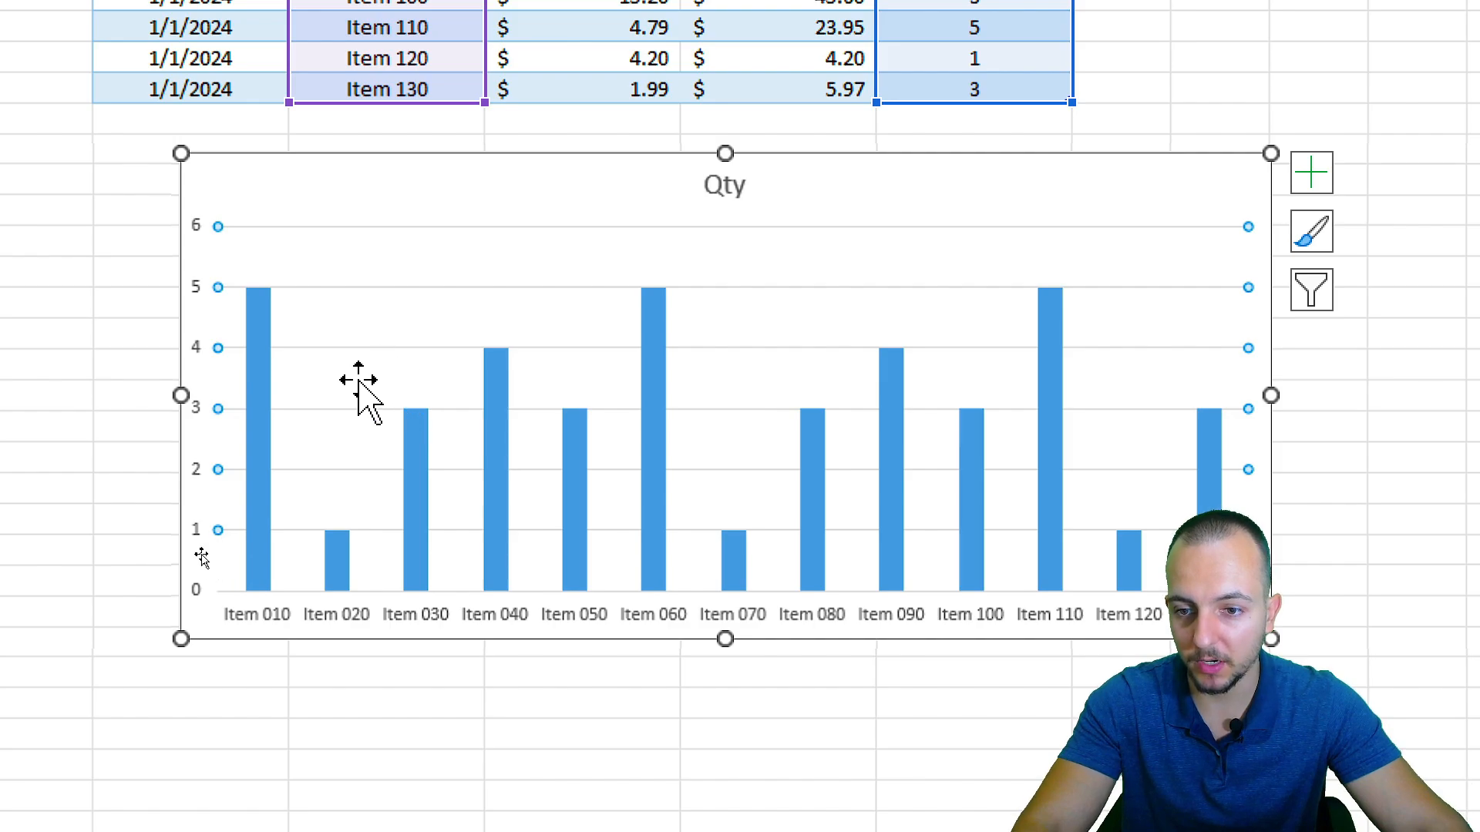
{"action": "key", "text": "Escape"}
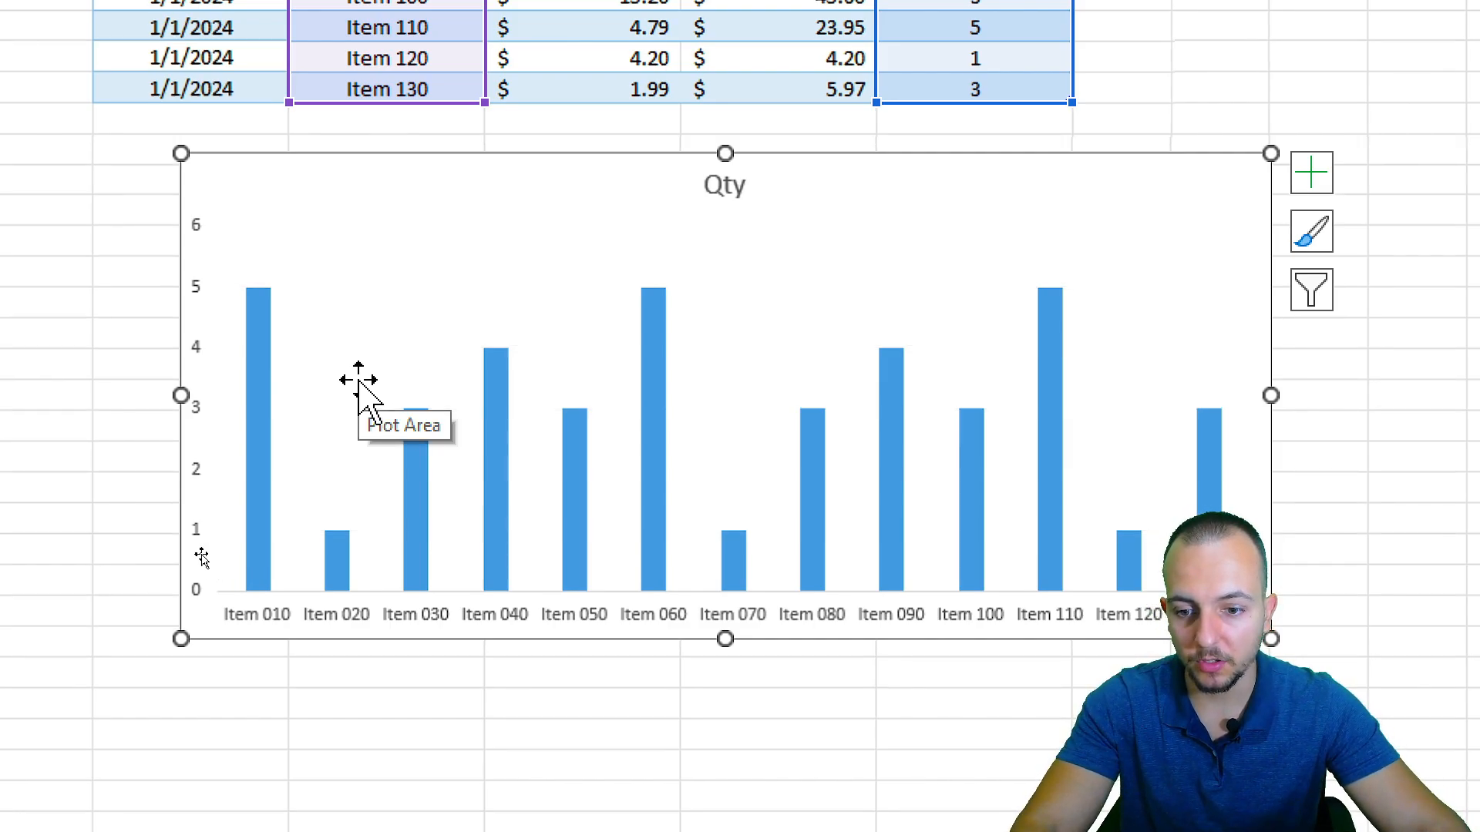
{"action": "left_click", "coordinate": [204, 295]}
{"action": "key", "text": "Delete"}
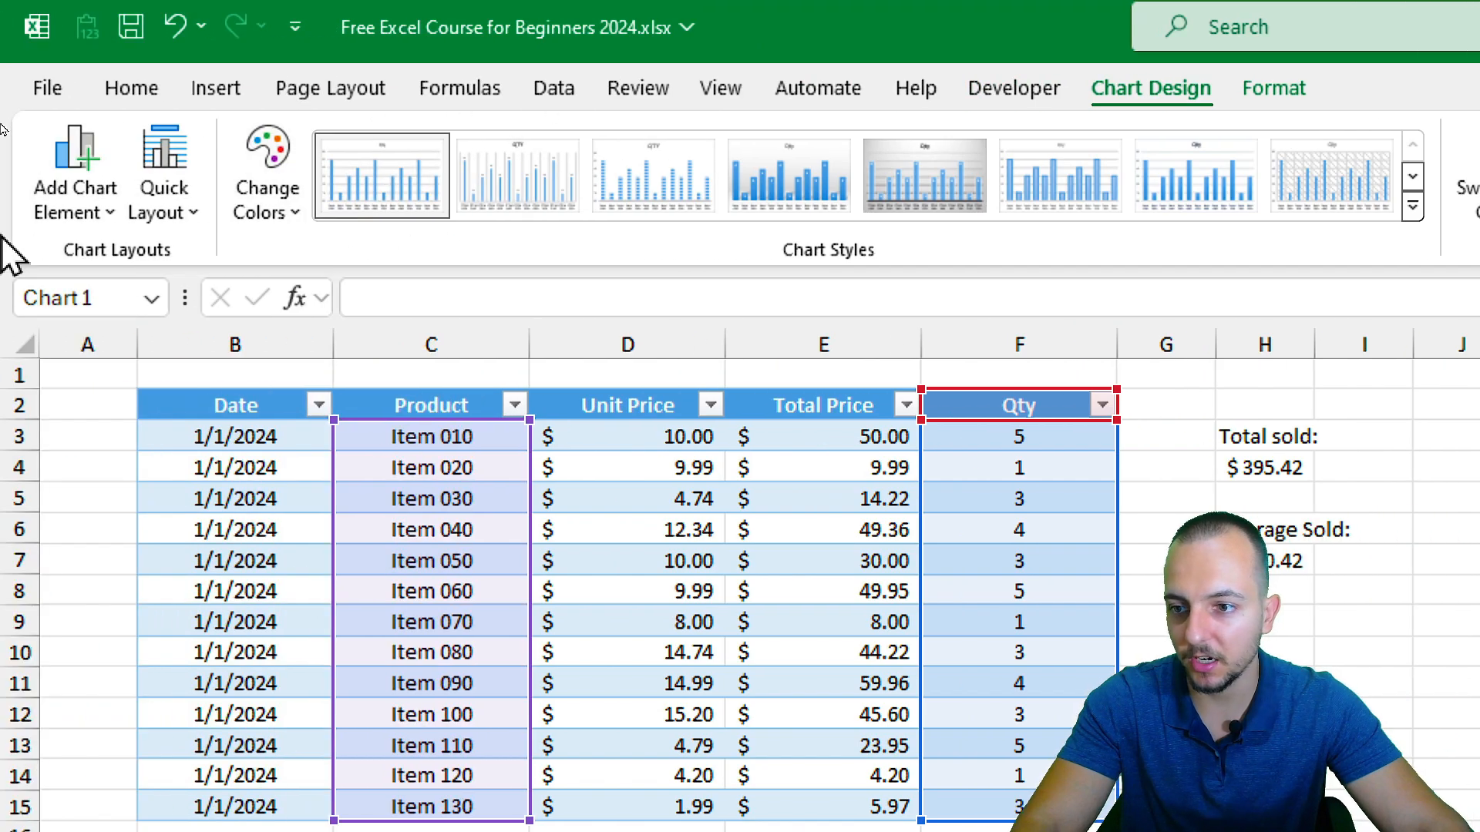
Step: Open the list of elements that can be added to the Qty chart
{"action": "left_click", "coordinate": [88, 216]}
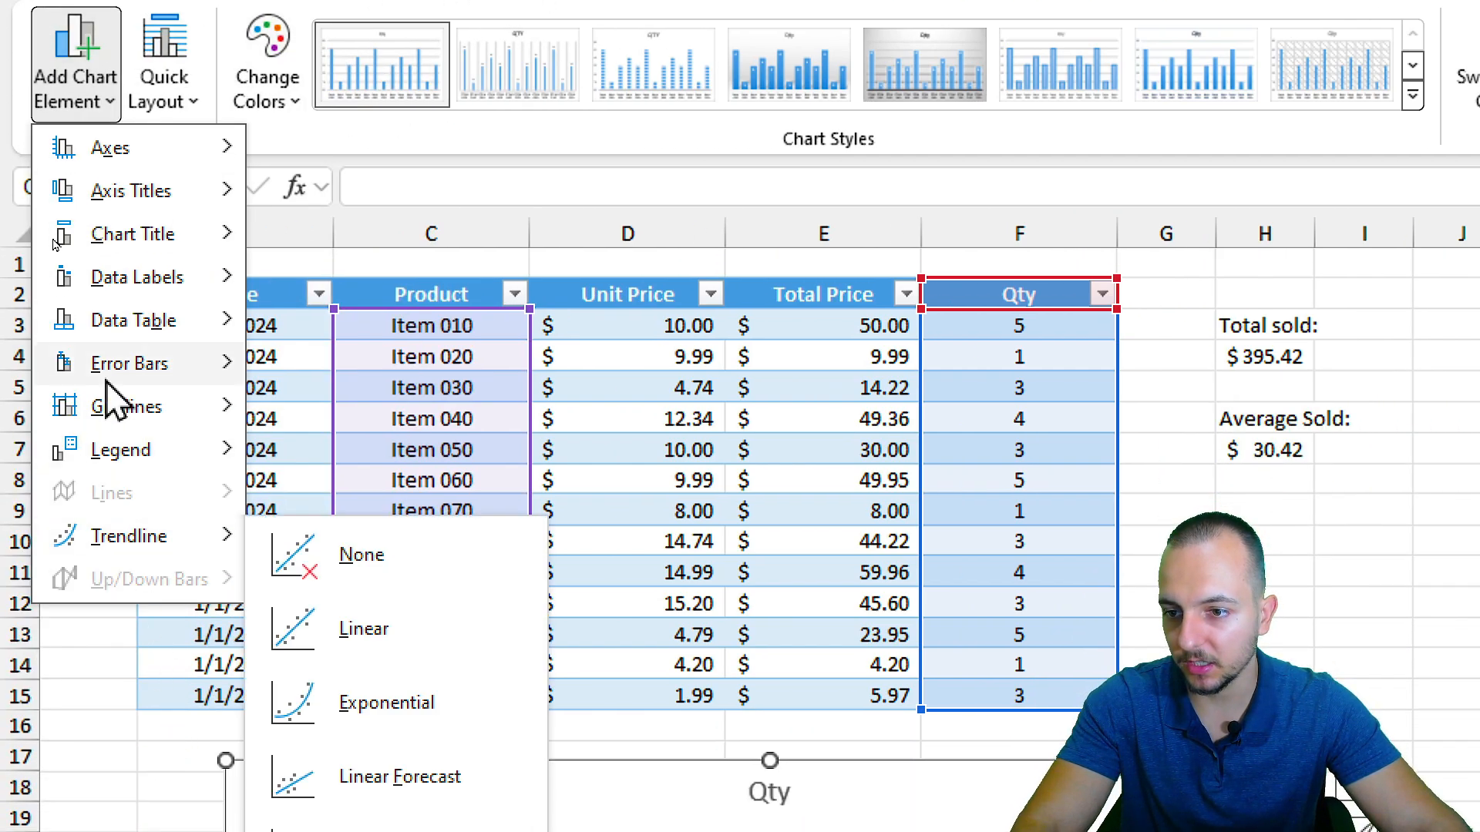
Step: Add outside-end data labels to the Qty column chart and apply the chart style with pale blue columns
{"action": "mouse_move", "coordinate": [164, 394]}
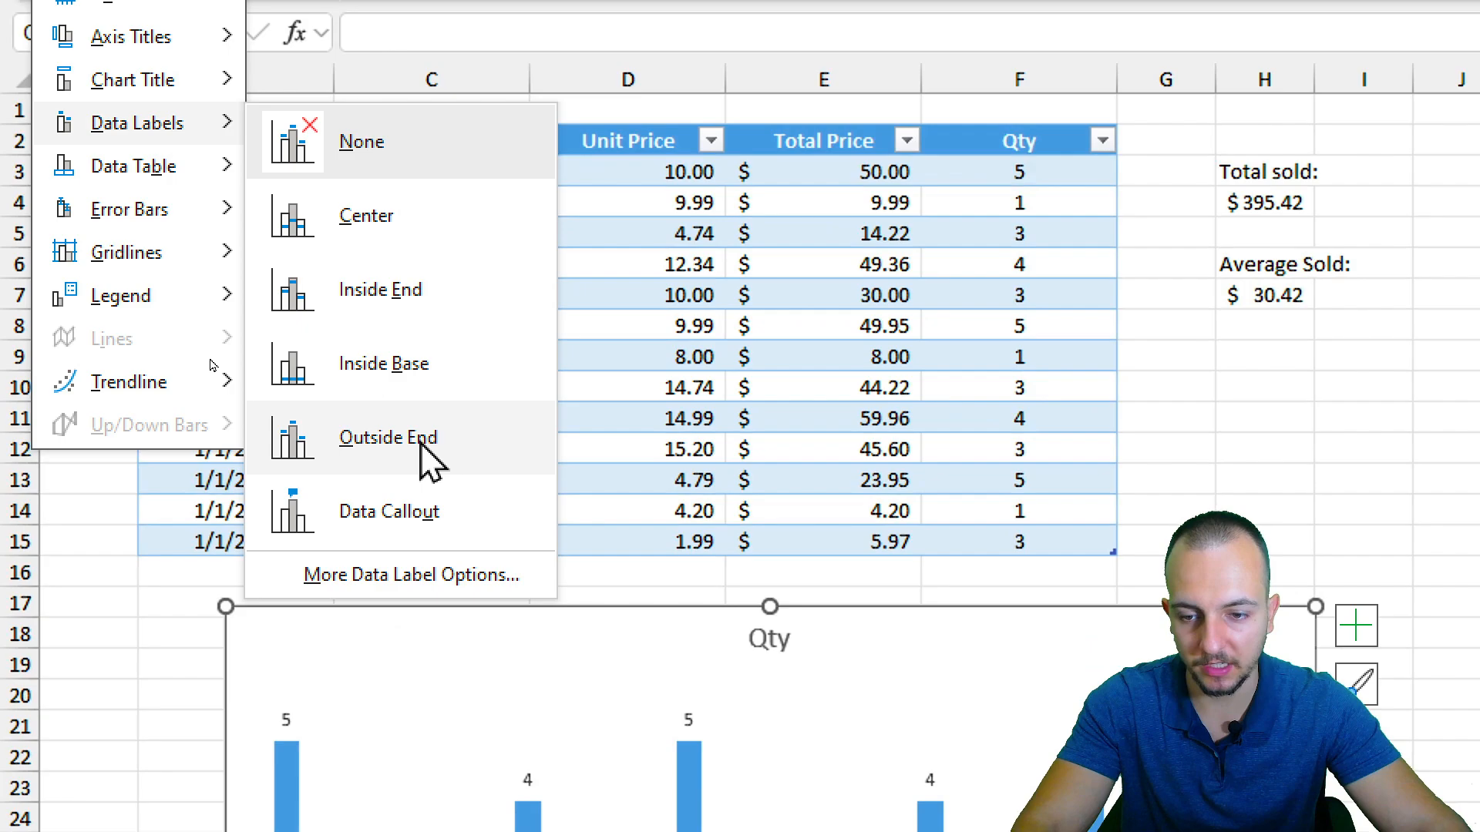
{"action": "left_click", "coordinate": [428, 601]}
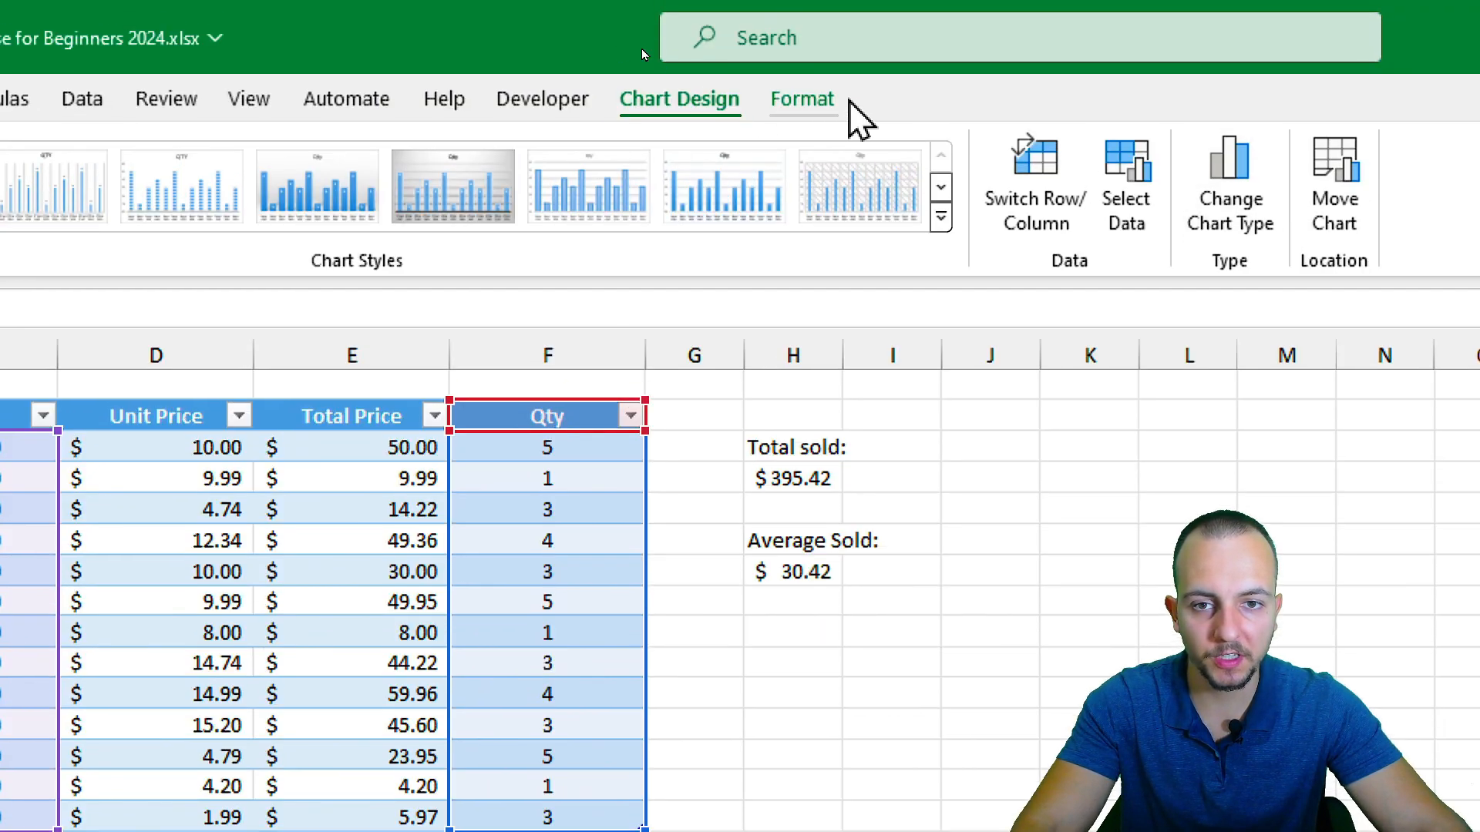
{"action": "left_click", "coordinate": [937, 214]}
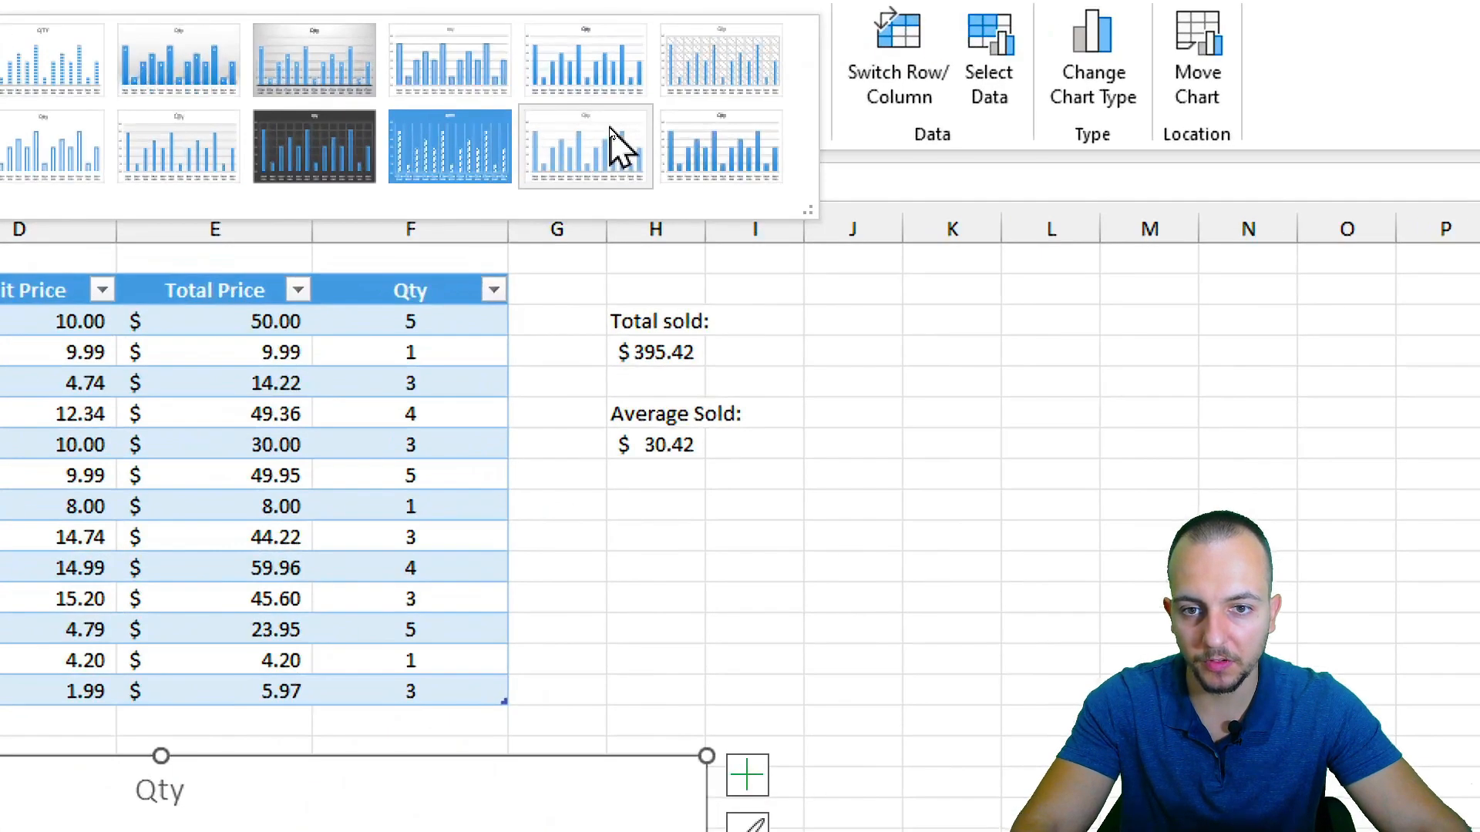
{"action": "left_click", "coordinate": [611, 134]}
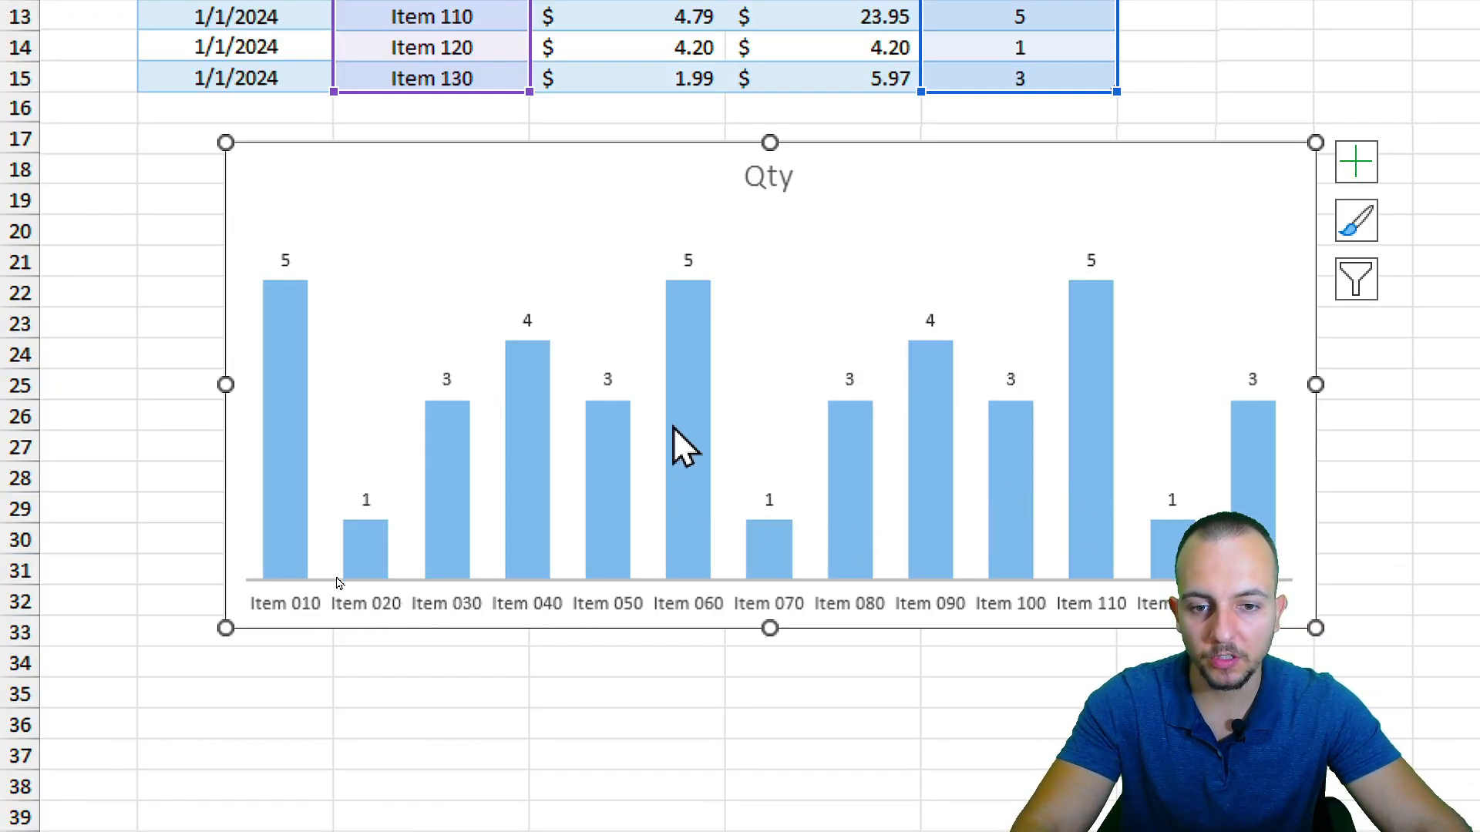
Step: Format the chart's Qty data series with a solid red fill, and finish by selecting cell D35 below the chart
{"action": "right_click", "coordinate": [677, 332]}
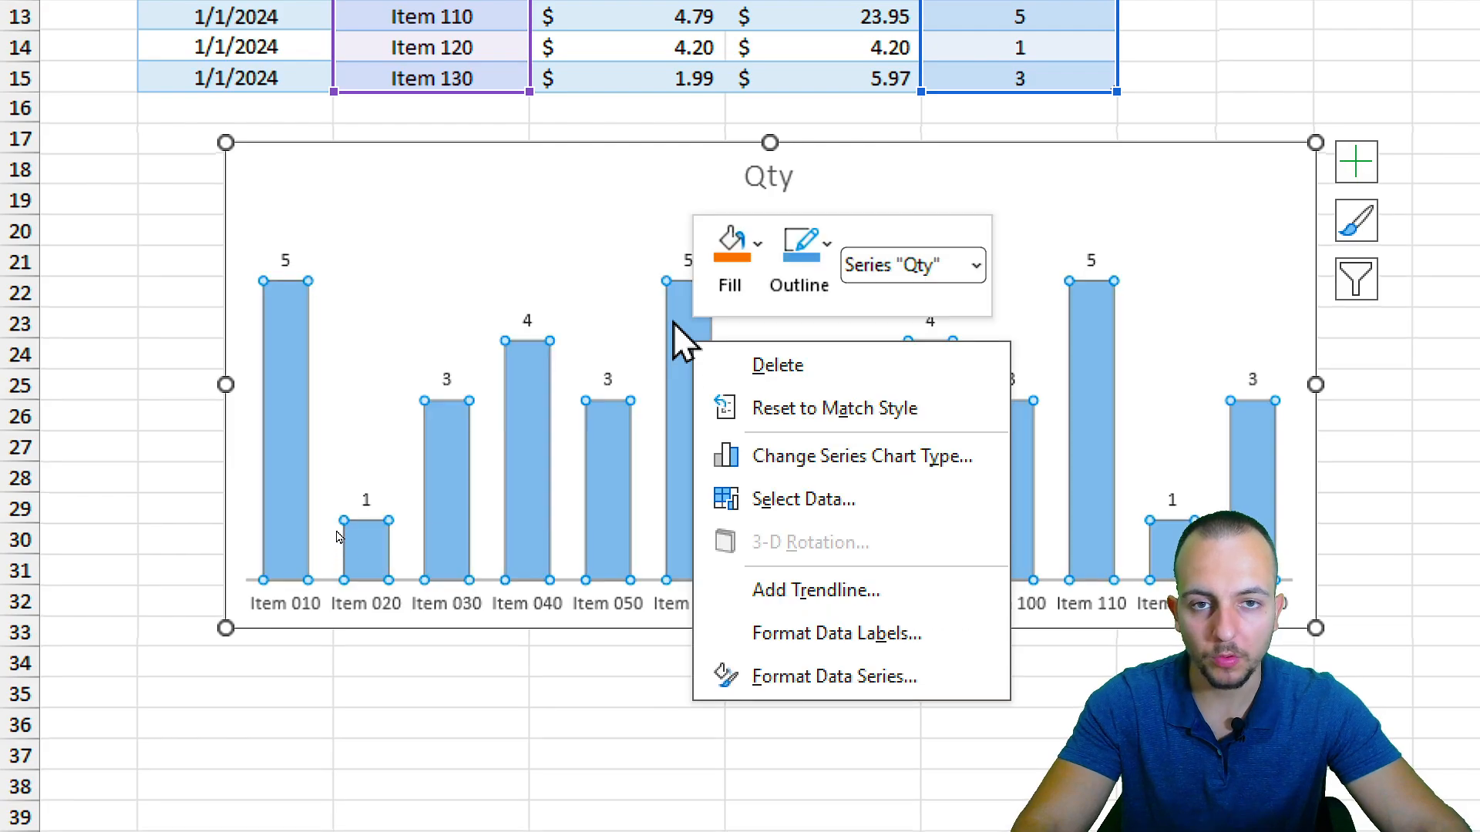
{"action": "left_click", "coordinate": [774, 676]}
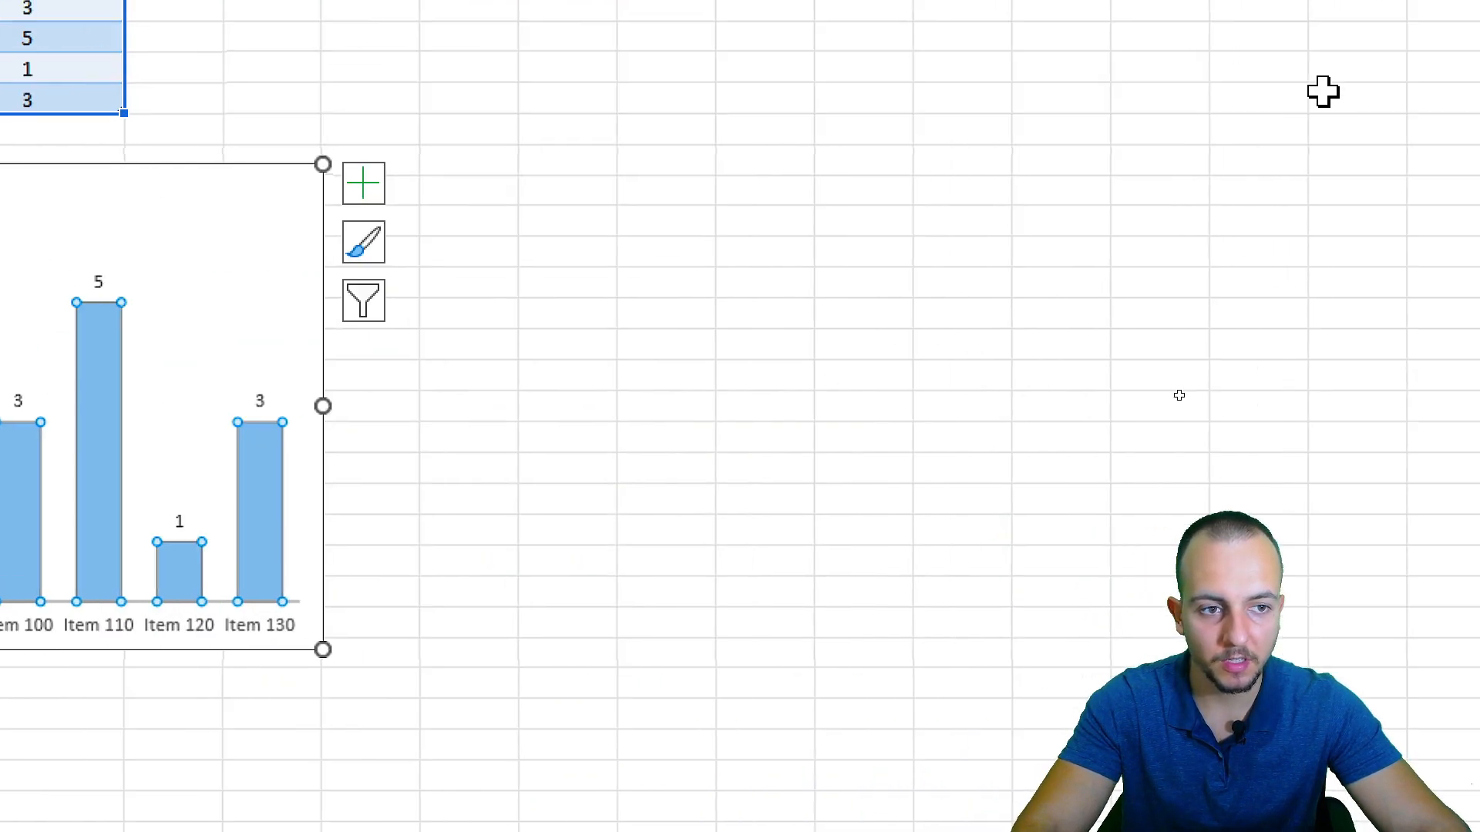
{"action": "left_click", "coordinate": [1089, 101]}
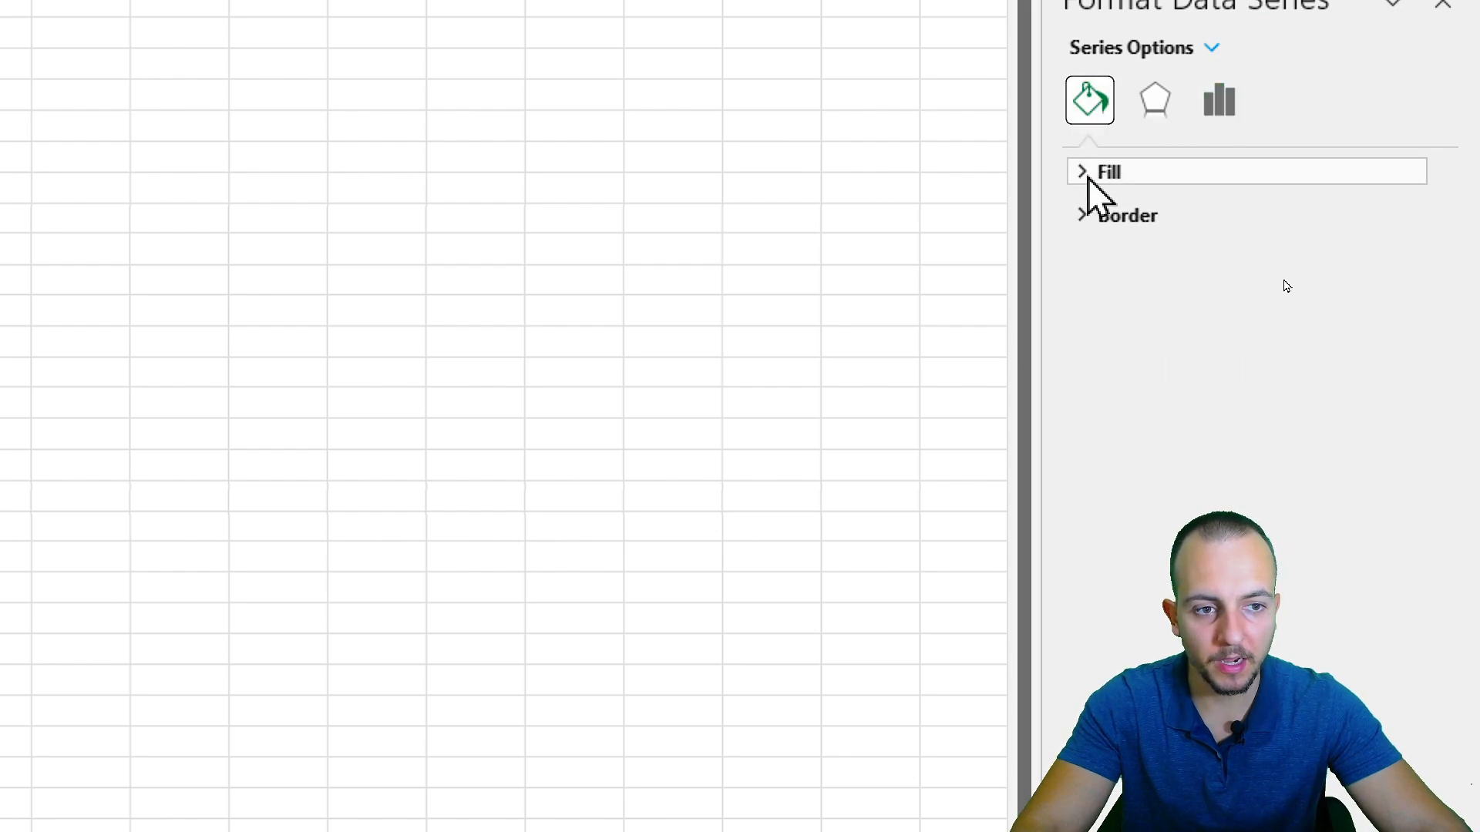
{"action": "left_click", "coordinate": [1088, 173]}
{"action": "left_click_drag", "start_coordinate": [1049, 219], "coordinate": [740, 228]}
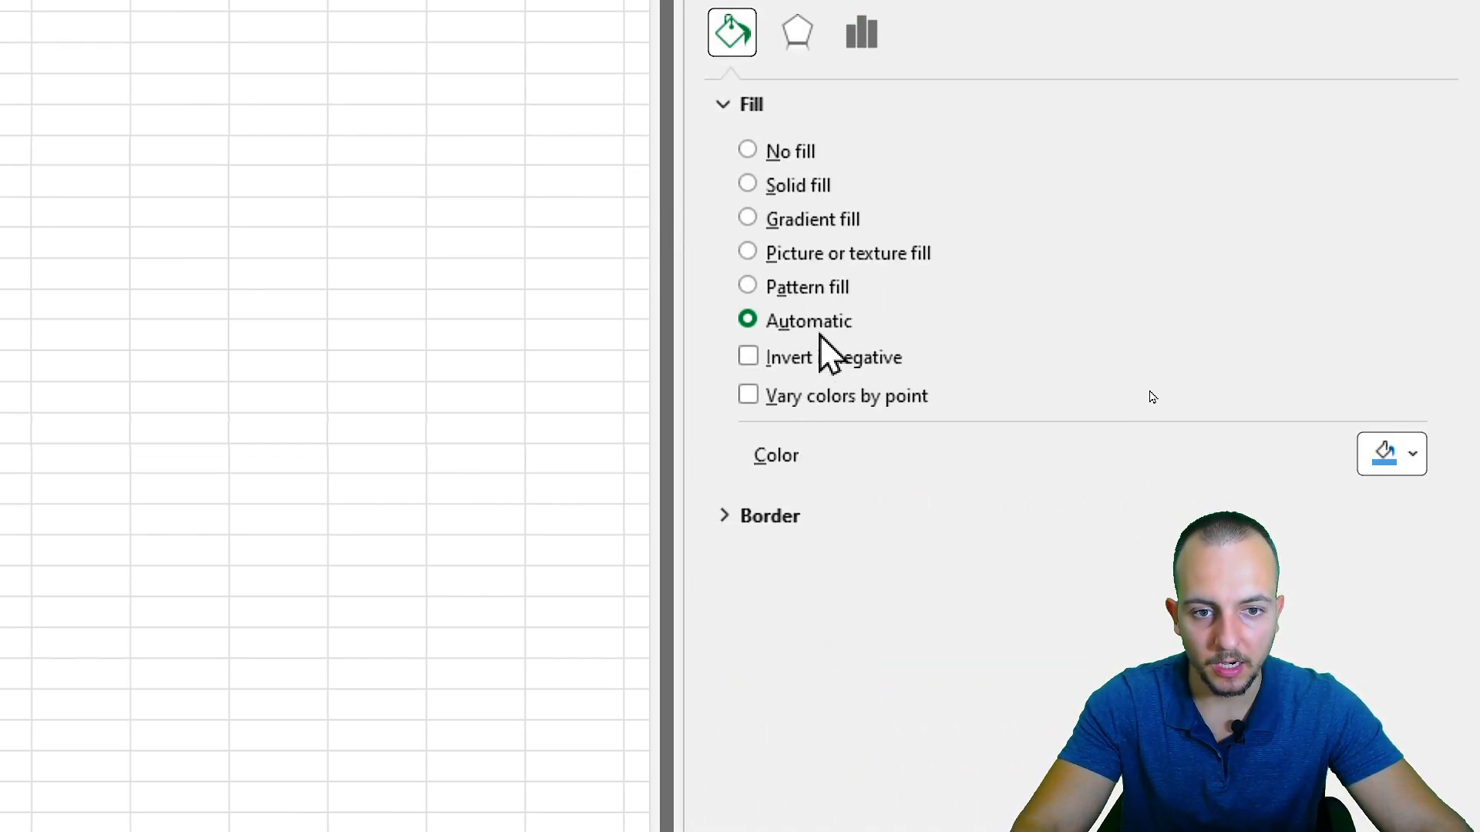
{"action": "left_click", "coordinate": [797, 187]}
{"action": "left_click", "coordinate": [1391, 455]}
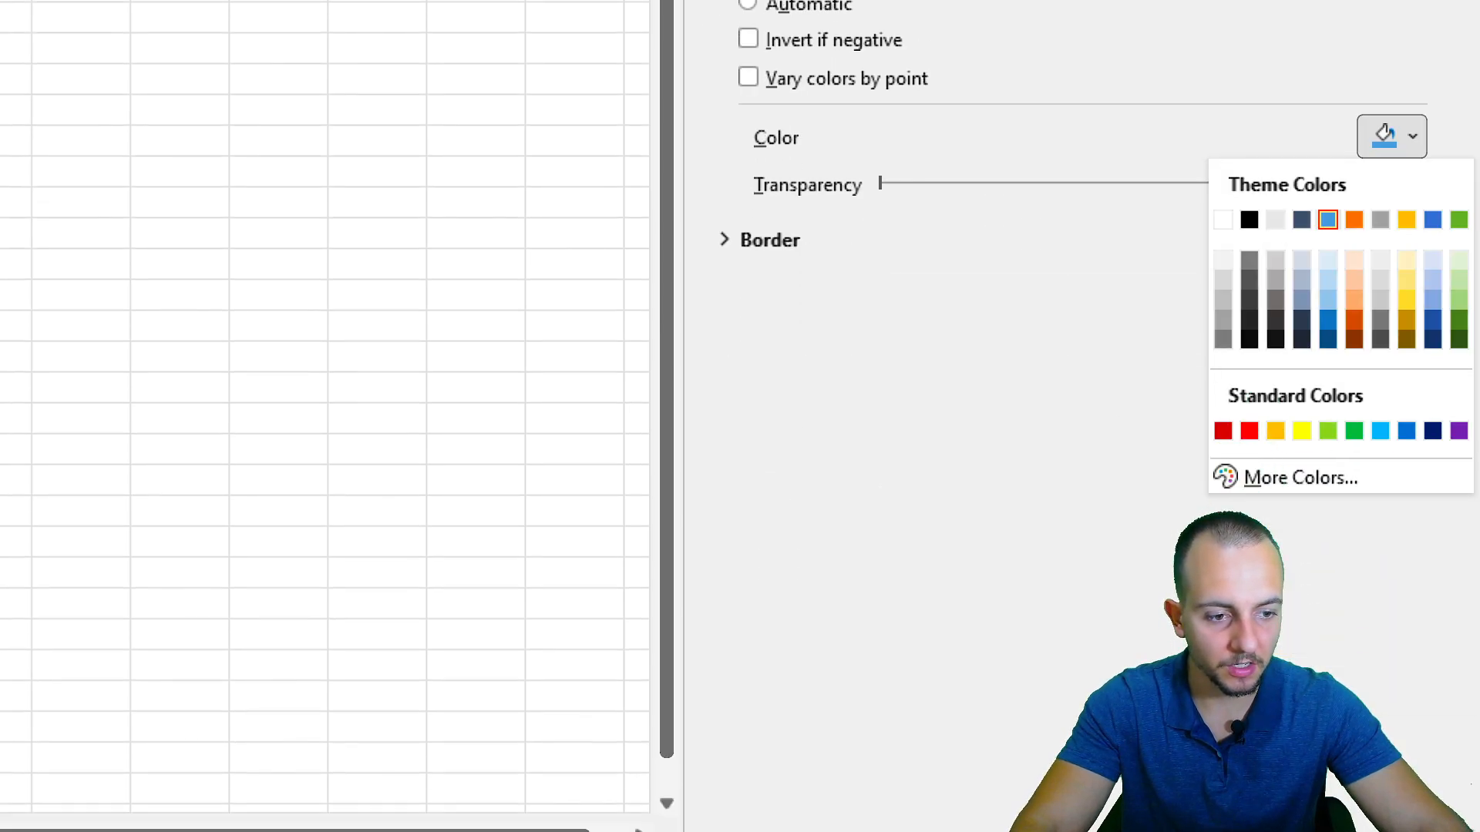
{"action": "left_click", "coordinate": [1249, 367]}
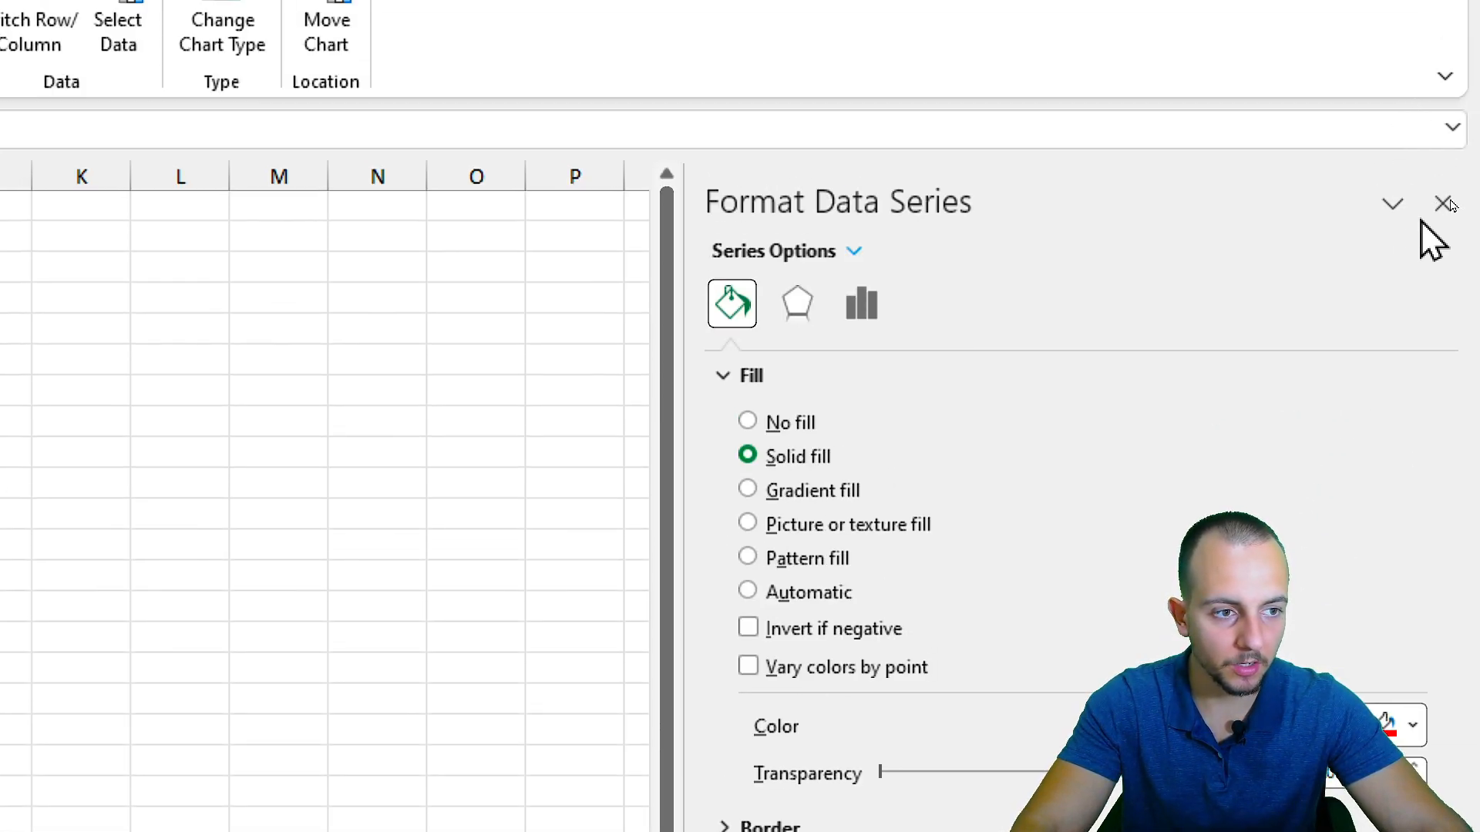
{"action": "left_click", "coordinate": [1443, 204]}
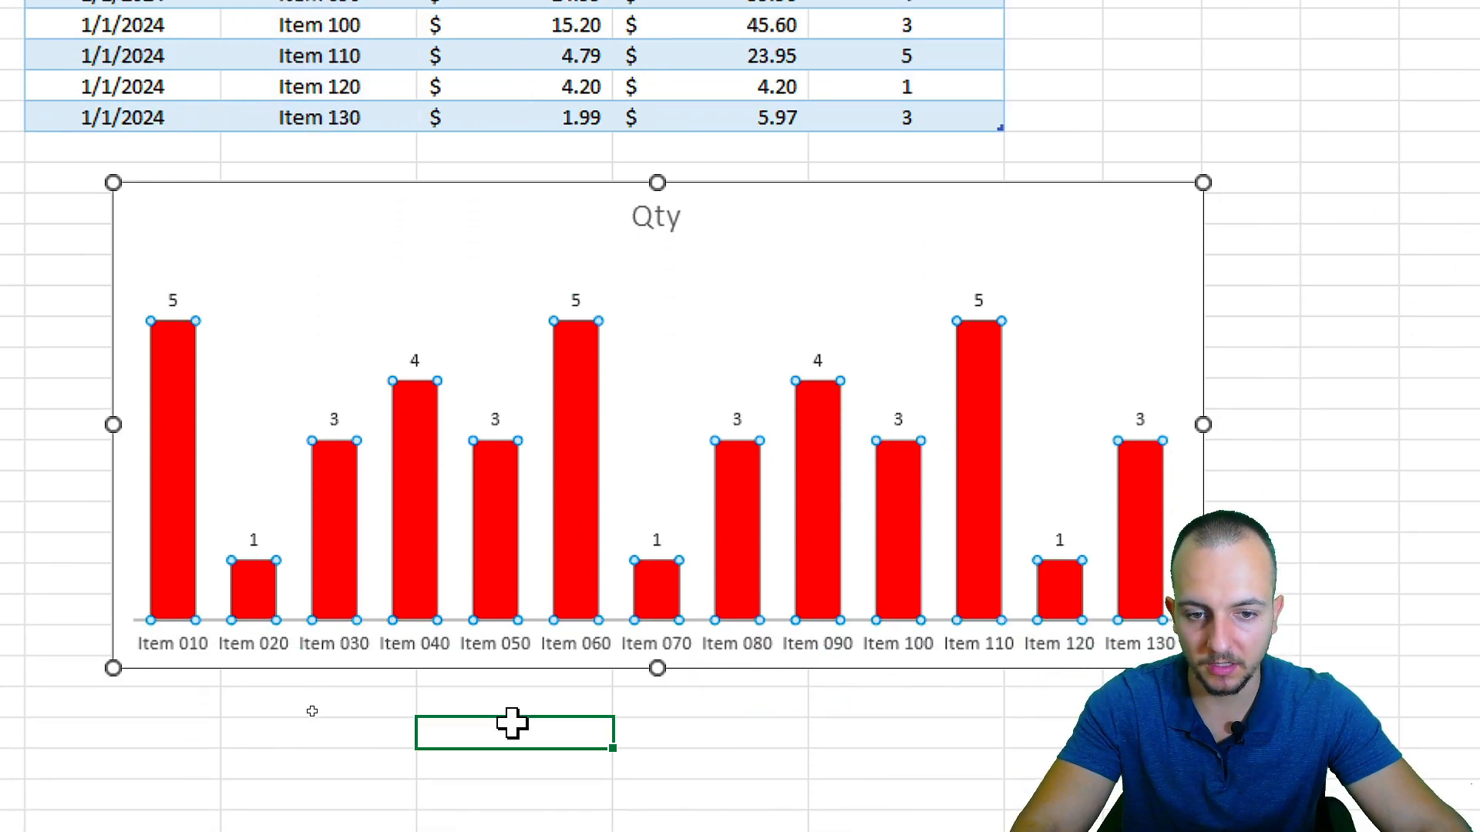
{"action": "left_click", "coordinate": [513, 724]}
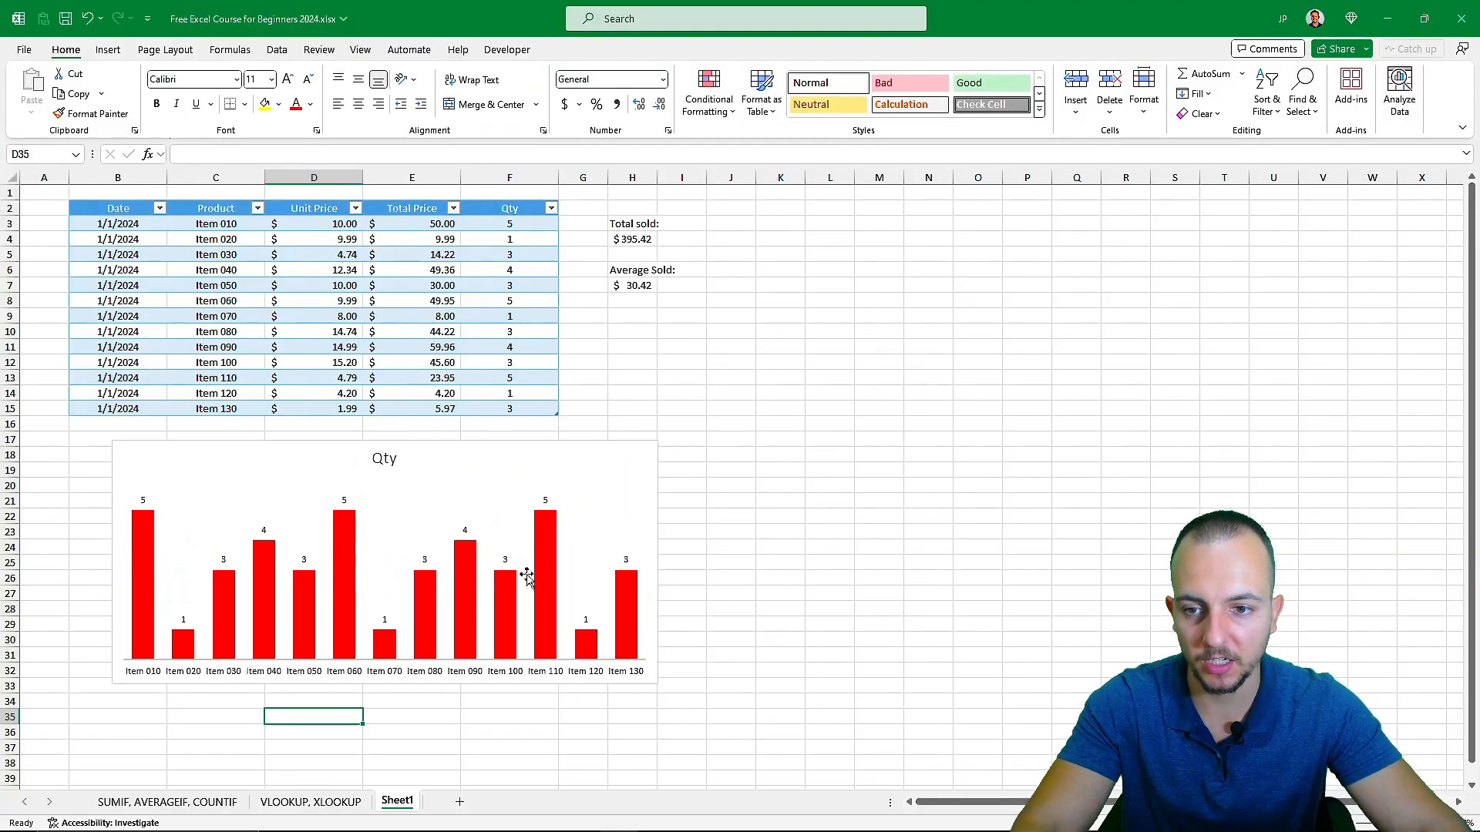
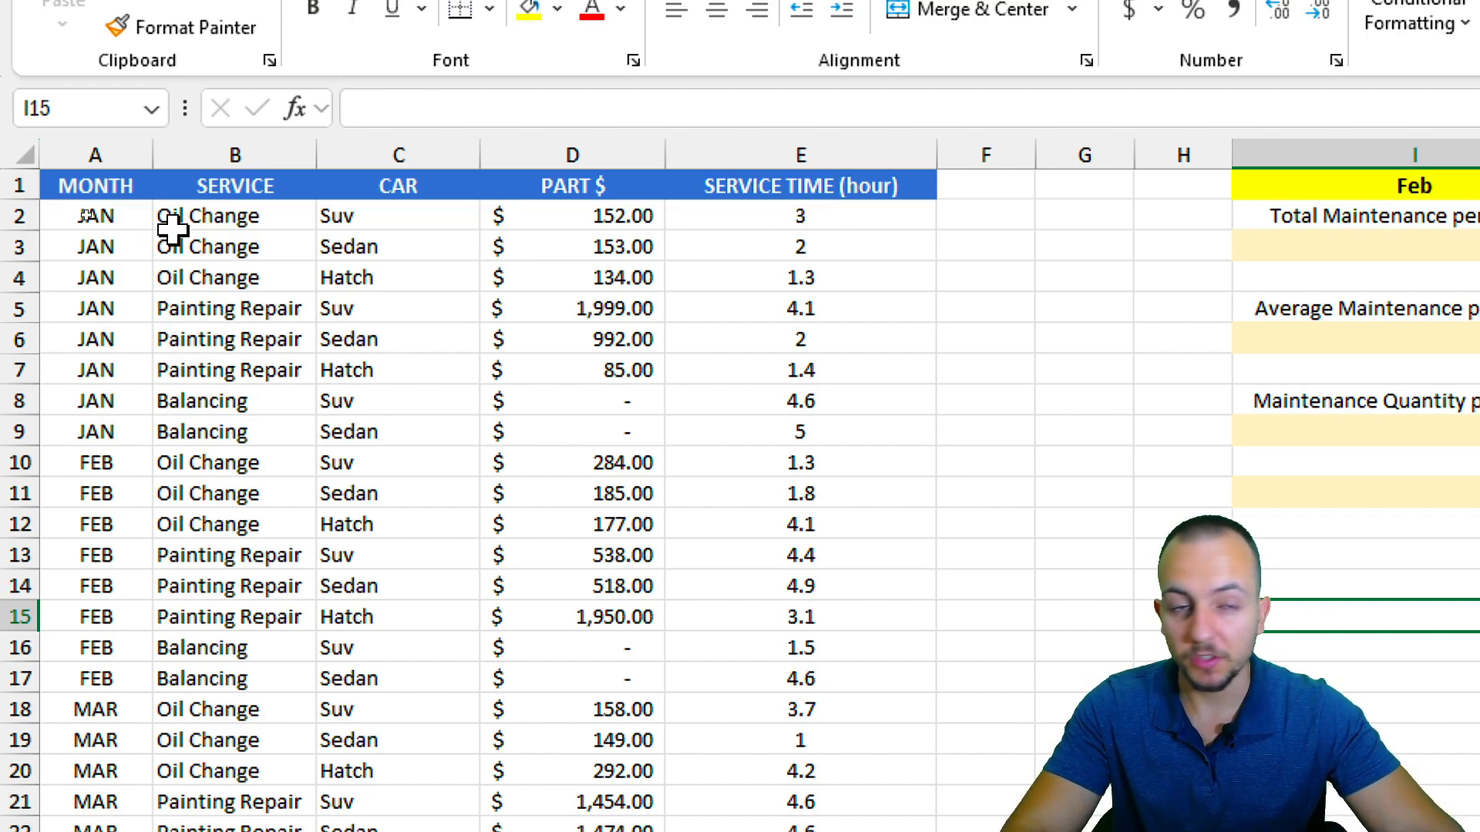
Step: Review the maintenance table's MONTH, SERVICE, CAR, PART $ and SERVICE TIME (hour) columns
{"action": "left_click", "coordinate": [117, 146]}
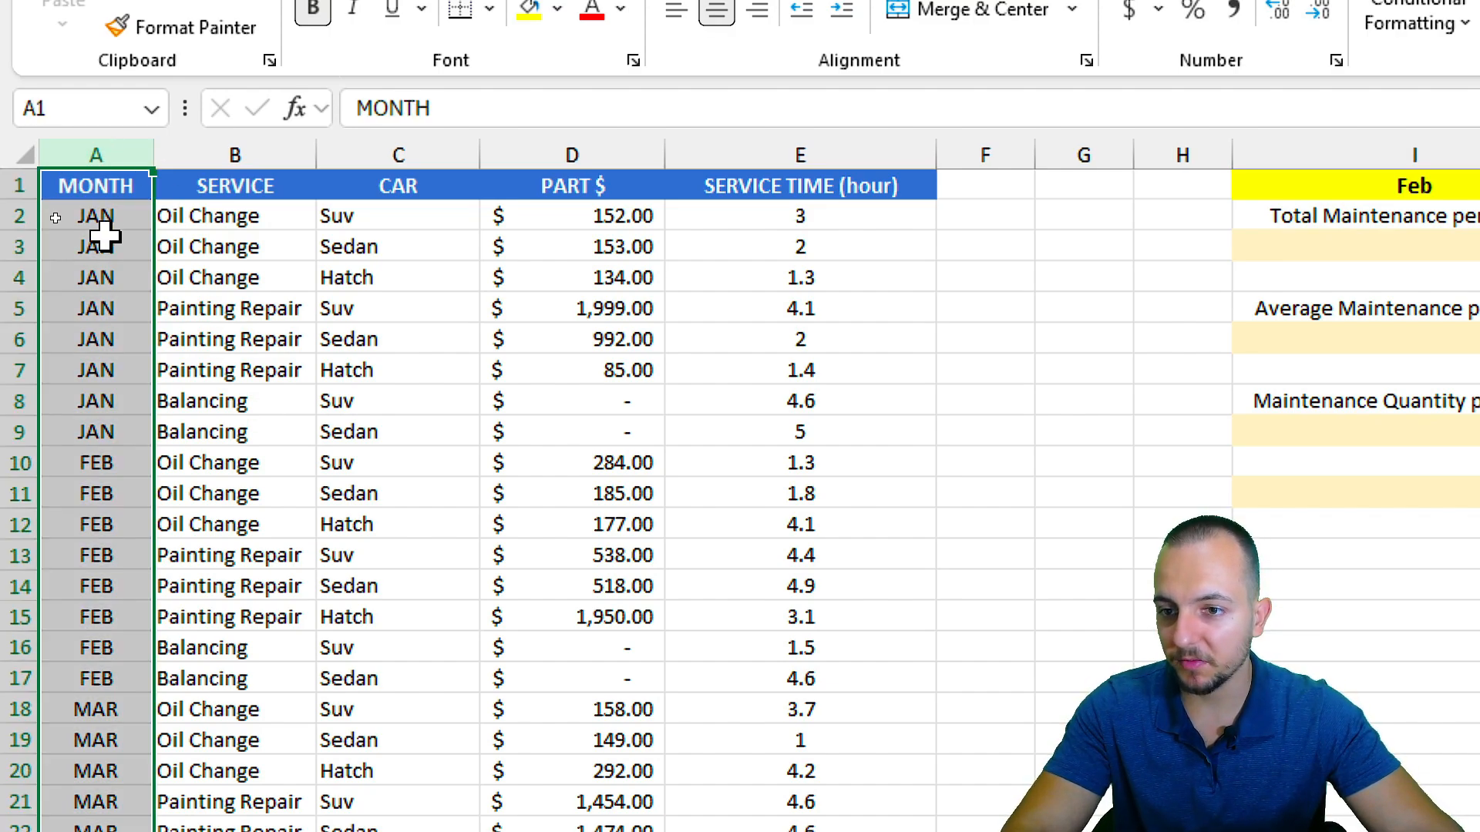
{"action": "left_click", "coordinate": [235, 147]}
{"action": "left_click", "coordinate": [425, 154]}
{"action": "left_click", "coordinate": [532, 150]}
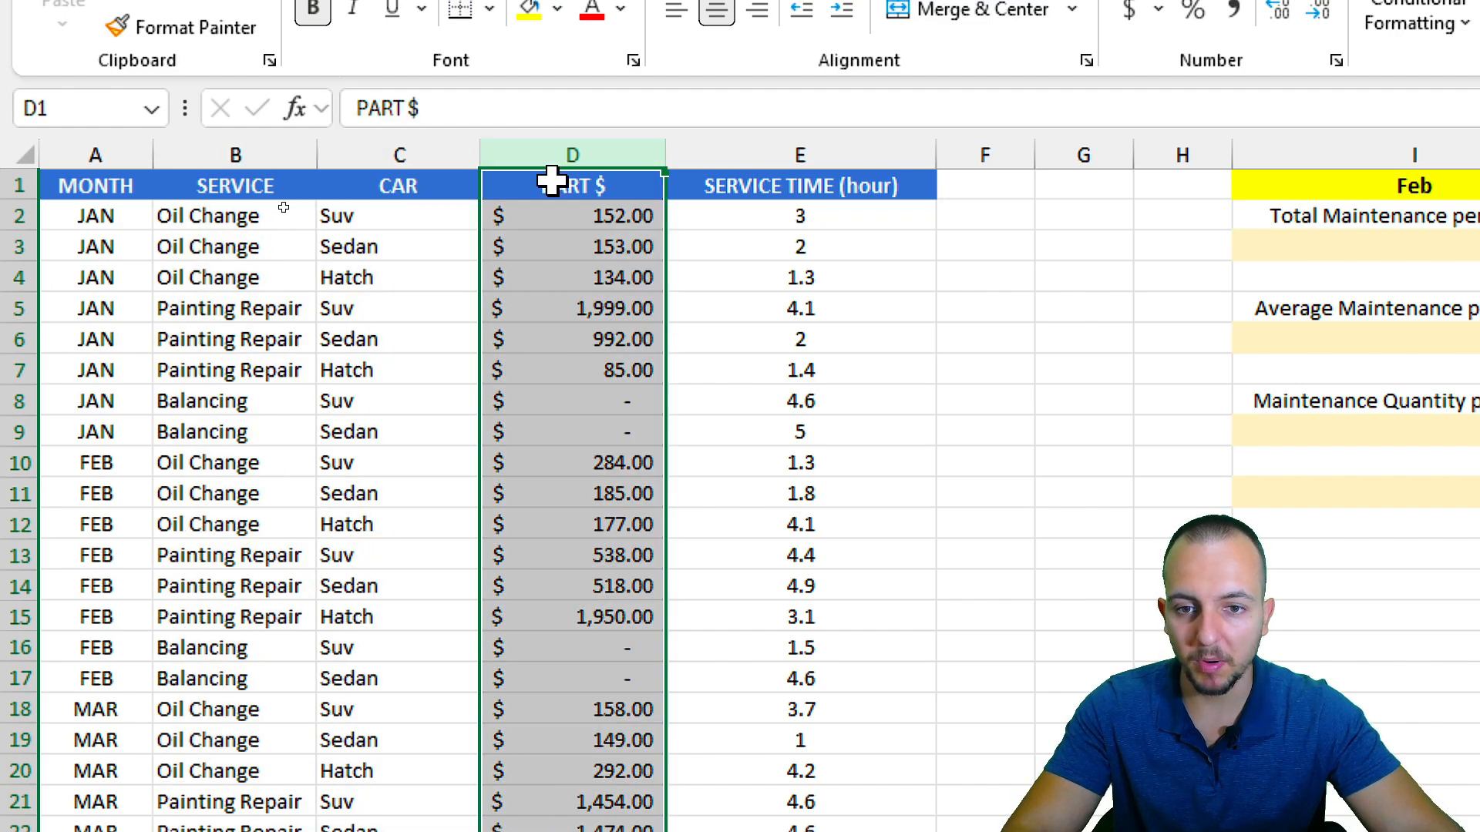
{"action": "left_click_drag", "start_coordinate": [578, 217], "coordinate": [605, 479]}
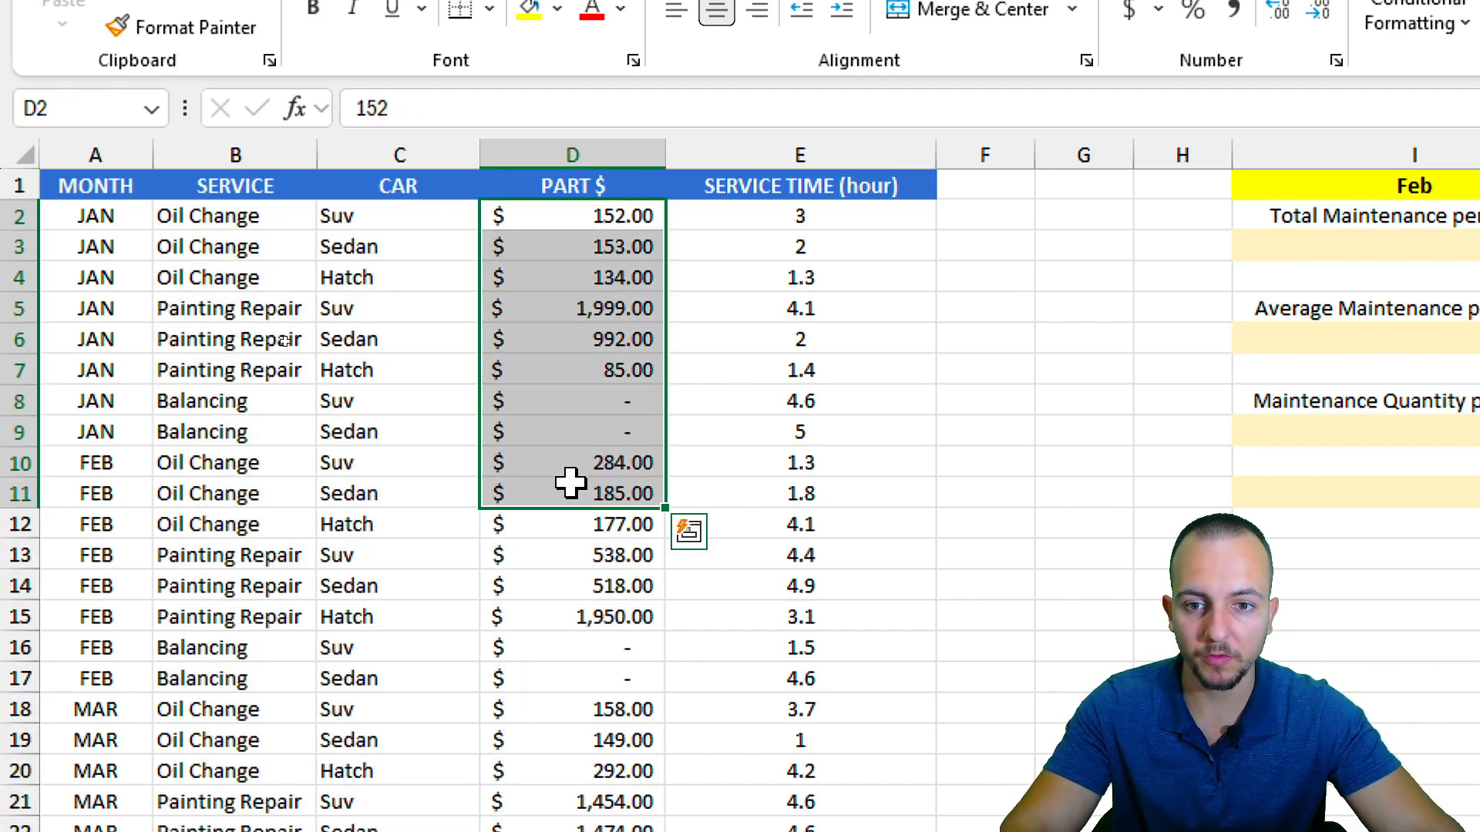
{"action": "left_click", "coordinate": [862, 151]}
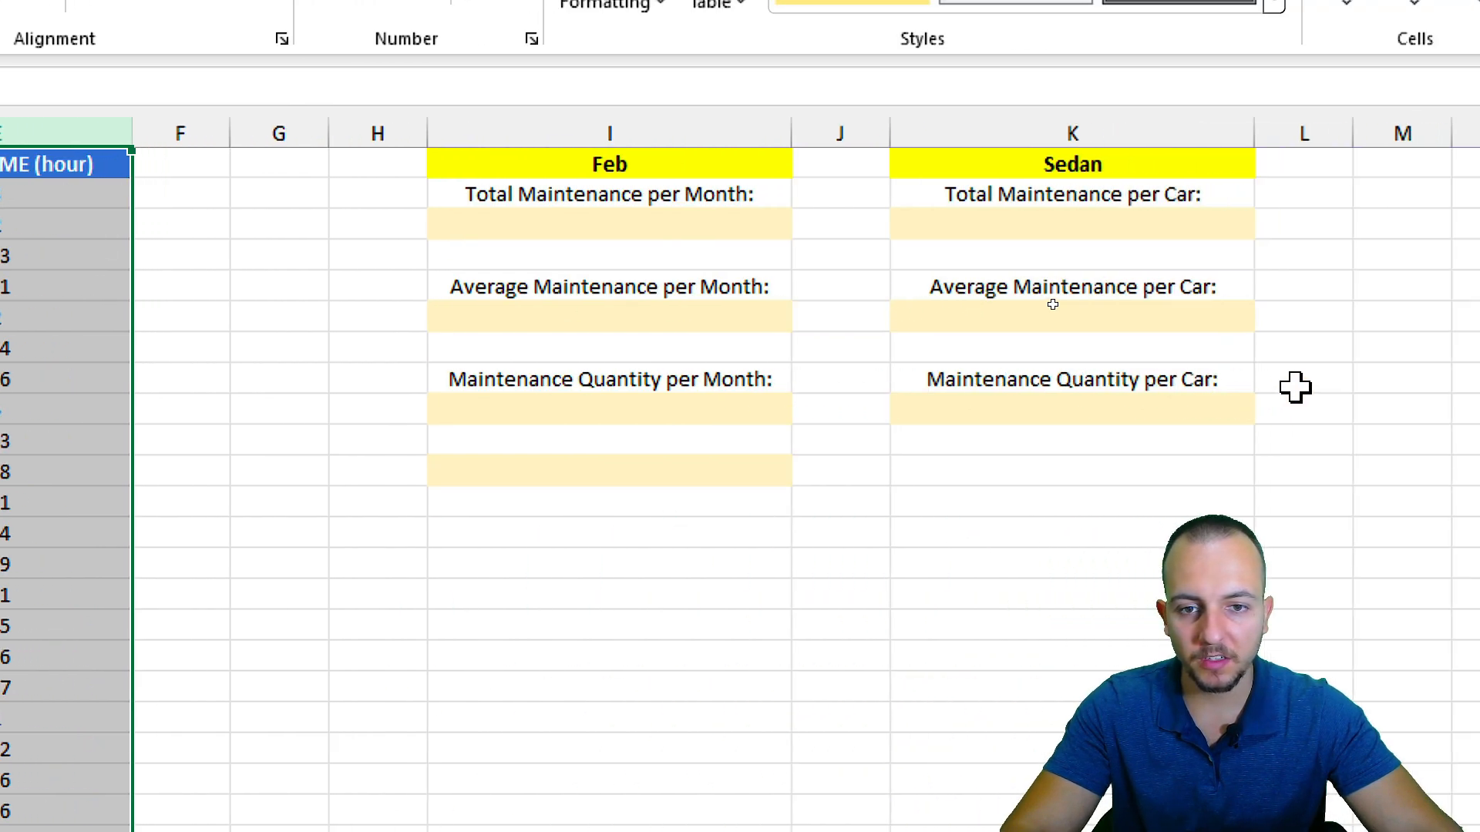
{"action": "left_click", "coordinate": [628, 222]}
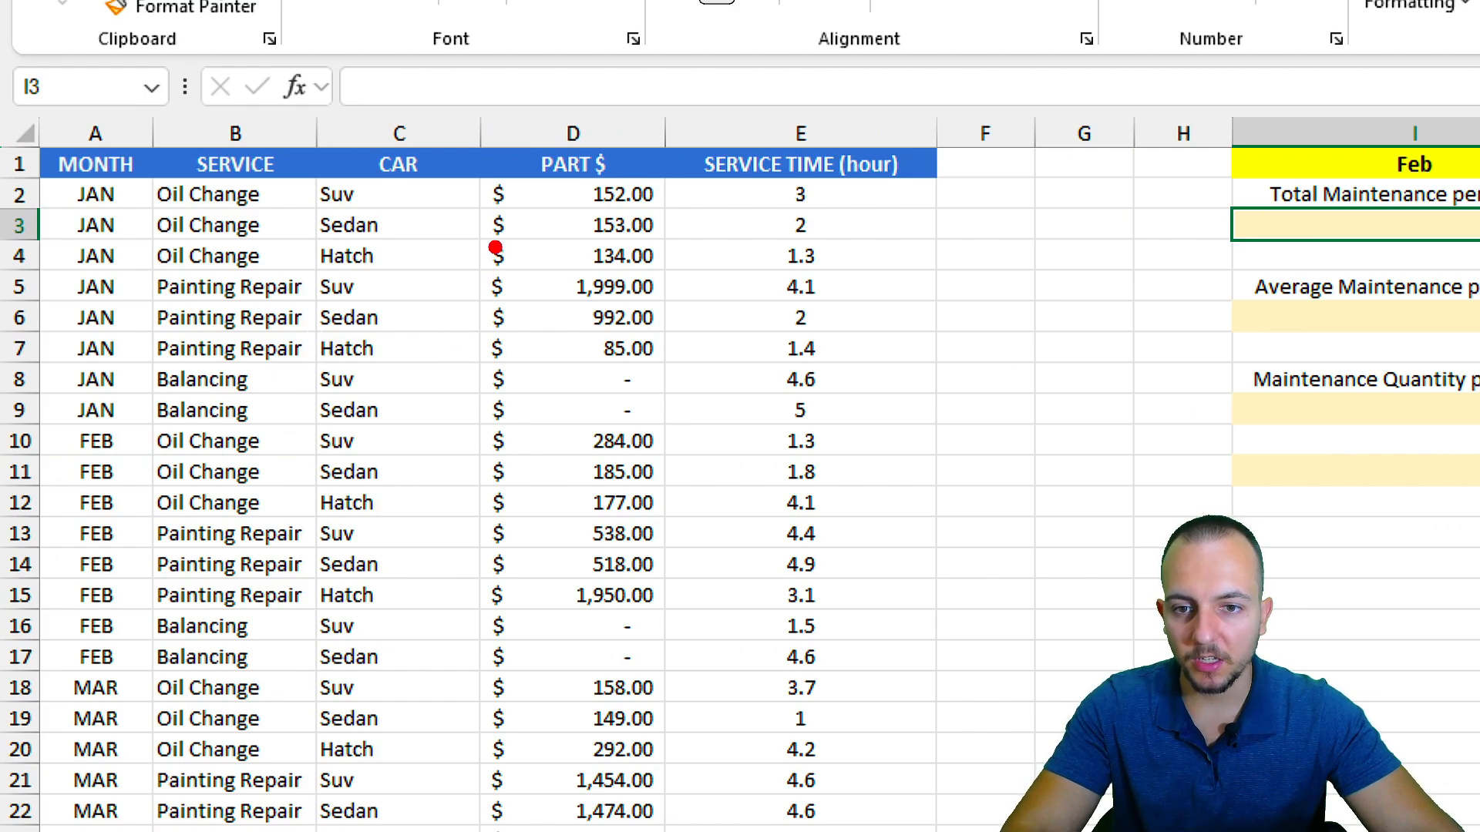
{"action": "mouse_move", "coordinate": [474, 171]}
{"action": "left_mouse_down"}
{"action": "mouse_move", "coordinate": [524, 209]}
{"action": "mouse_move", "coordinate": [663, 652]}
{"action": "mouse_move", "coordinate": [679, 827]}
{"action": "left_mouse_up"}
{"action": "left_click_drag", "start_coordinate": [628, 139], "coordinate": [705, 55]}
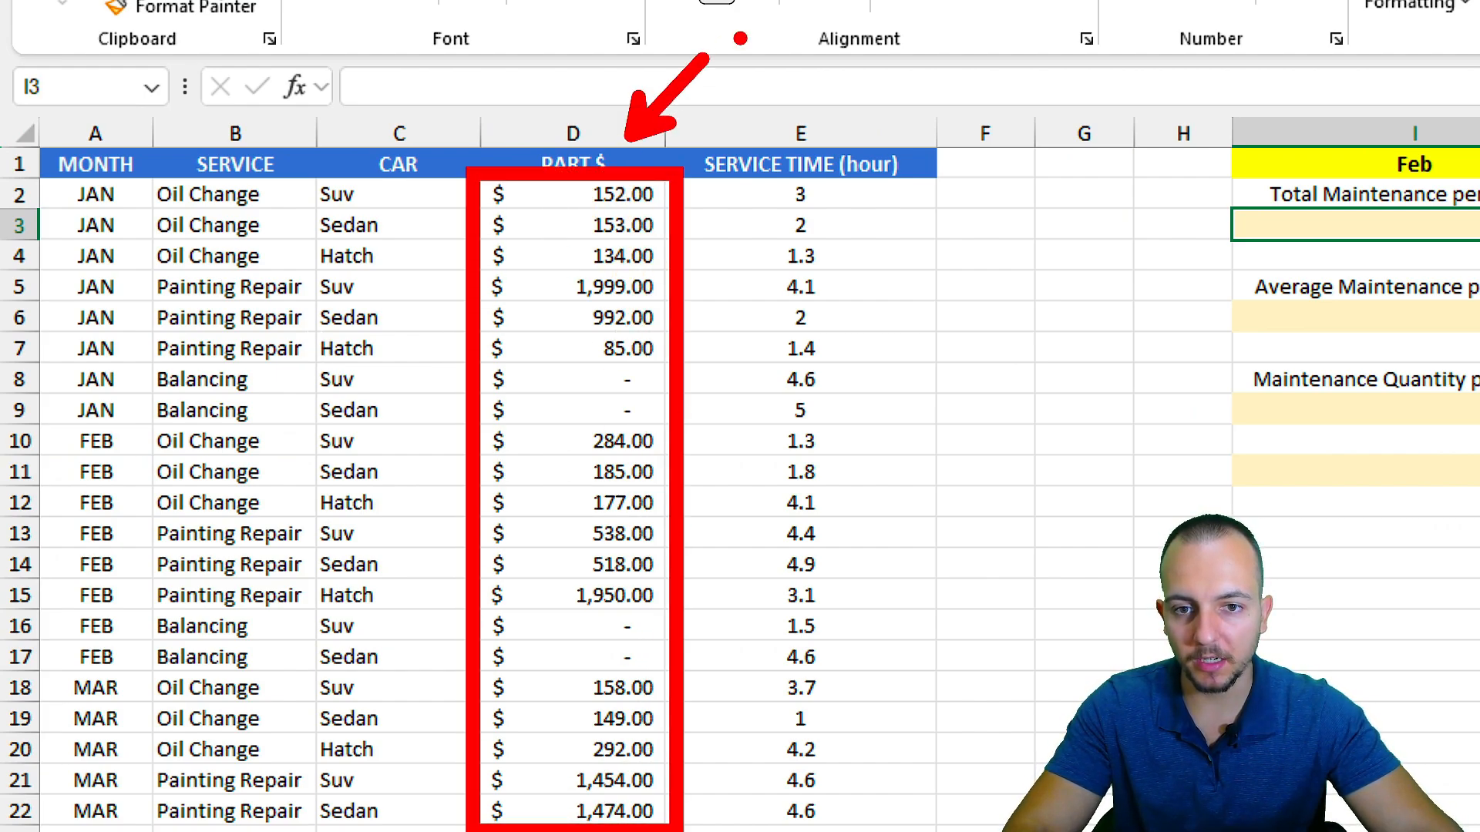
{"action": "left_click_drag", "start_coordinate": [616, 109], "coordinate": [638, 150]}
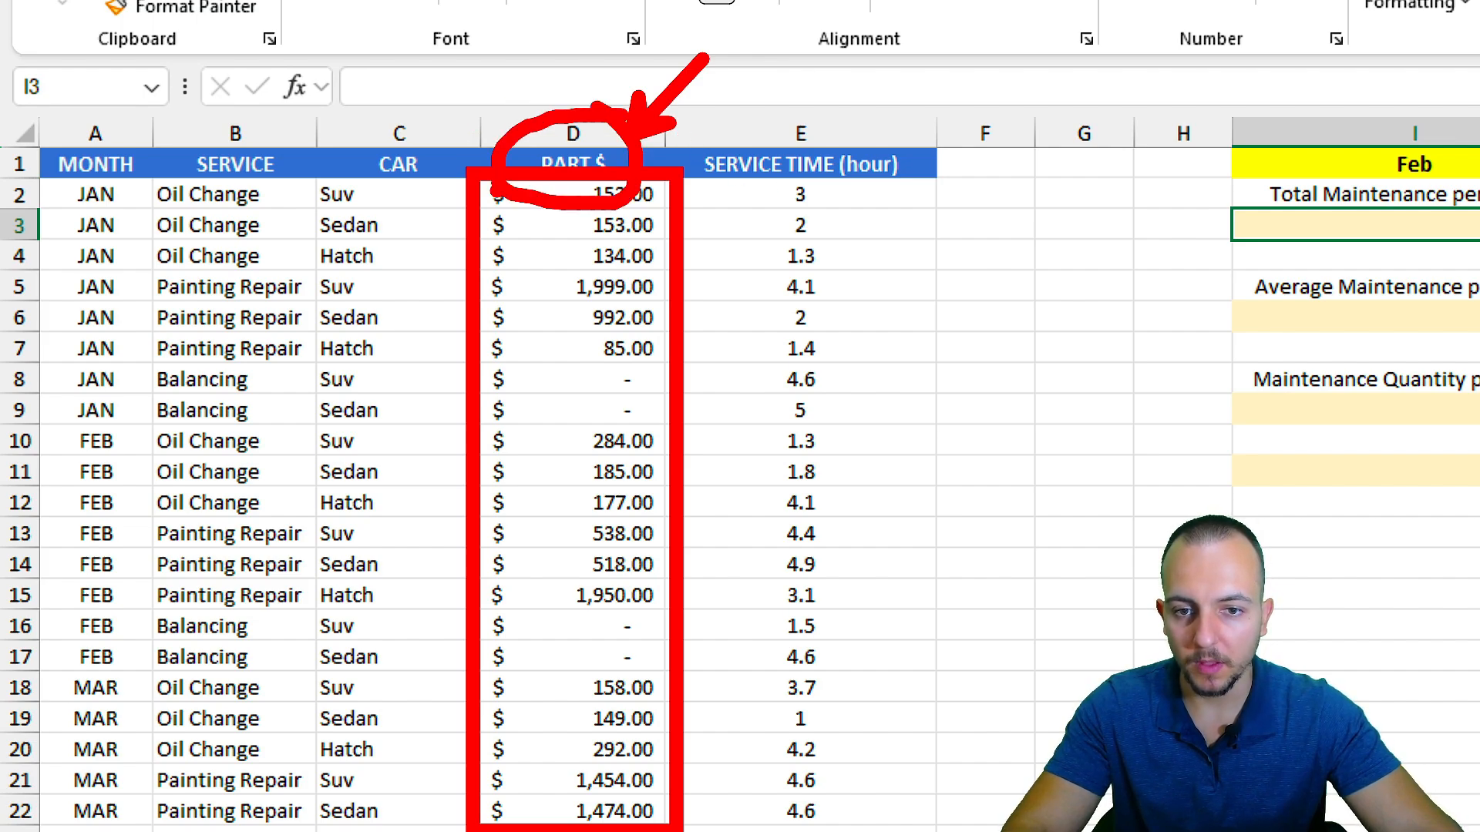
{"action": "key", "text": "Escape"}
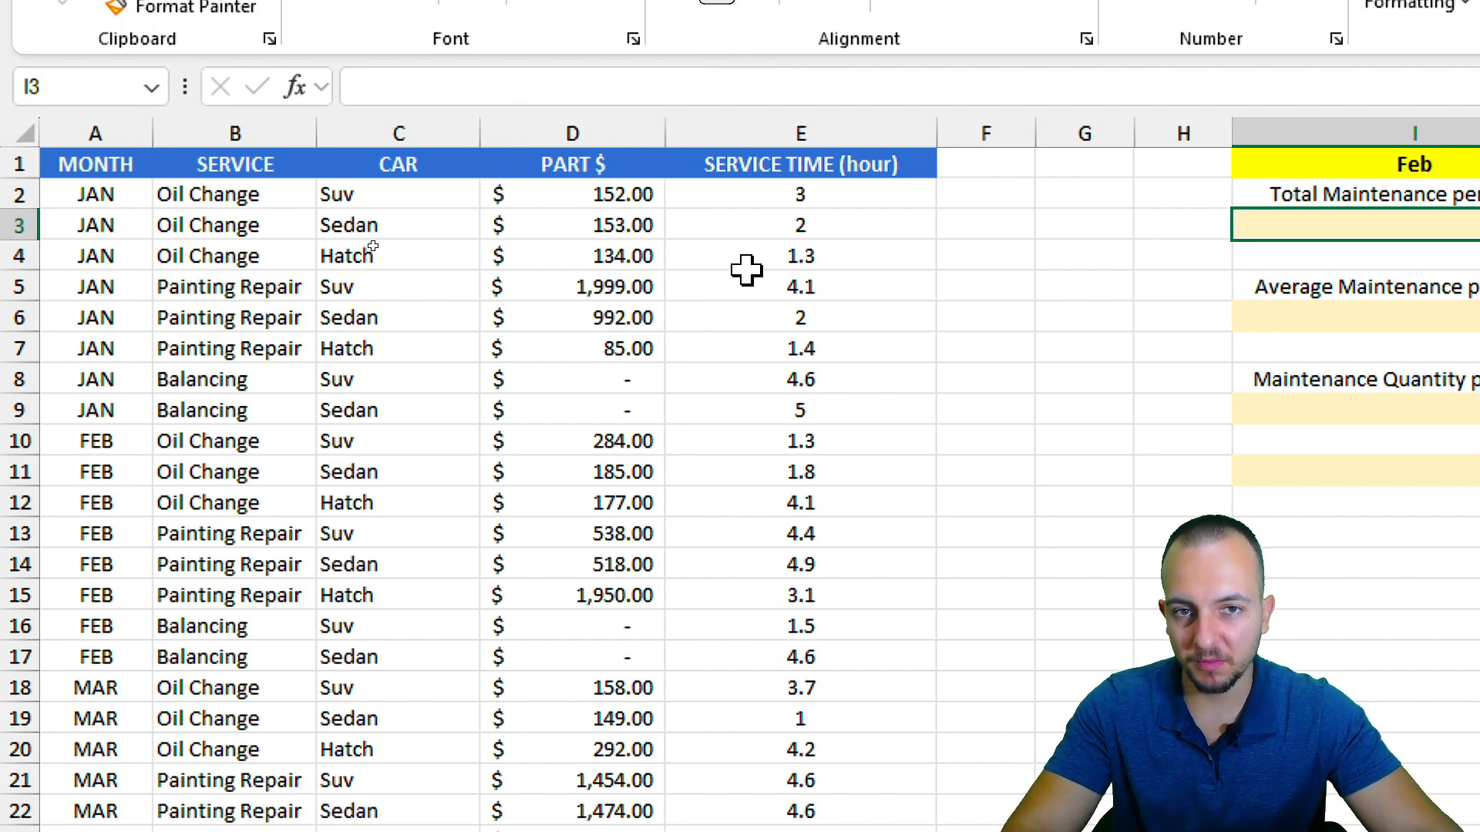
{"action": "type", "text": "="}
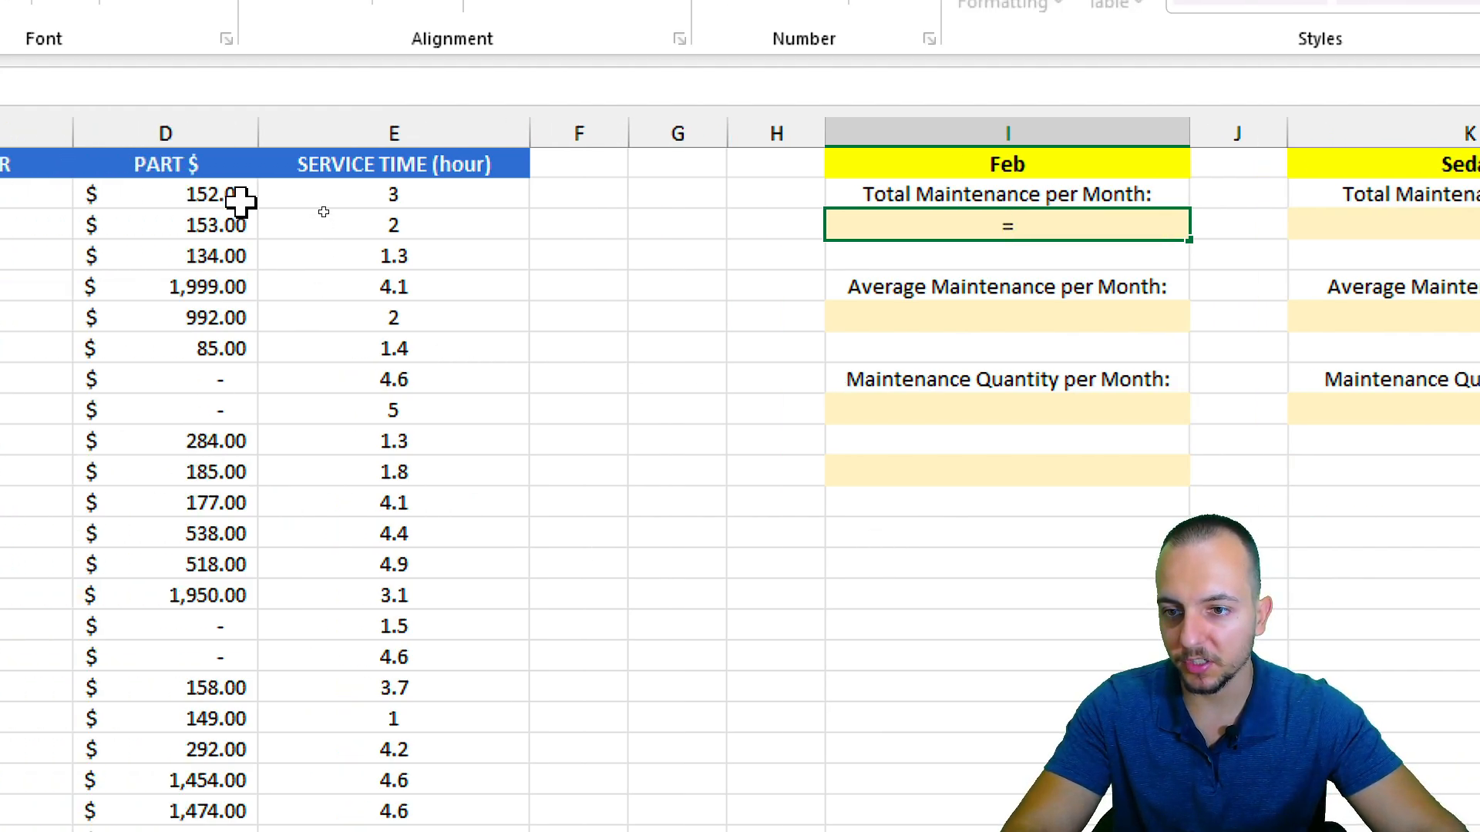
{"action": "left_click", "coordinate": [35, 196]}
{"action": "type", "text": "+"}
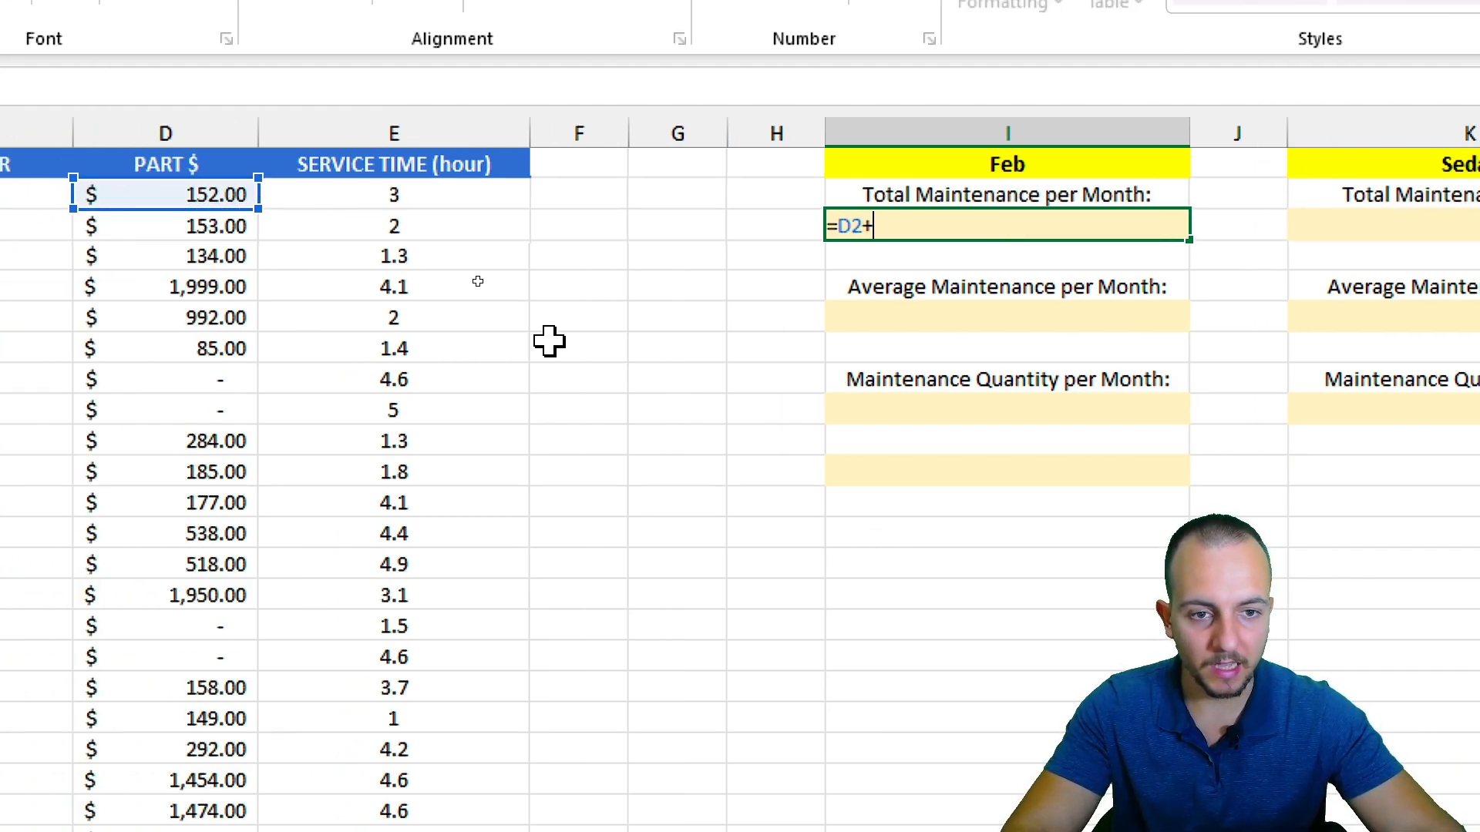
{"action": "left_click", "coordinate": [235, 230]}
{"action": "type", "text": "+"}
{"action": "left_click", "coordinate": [205, 258]}
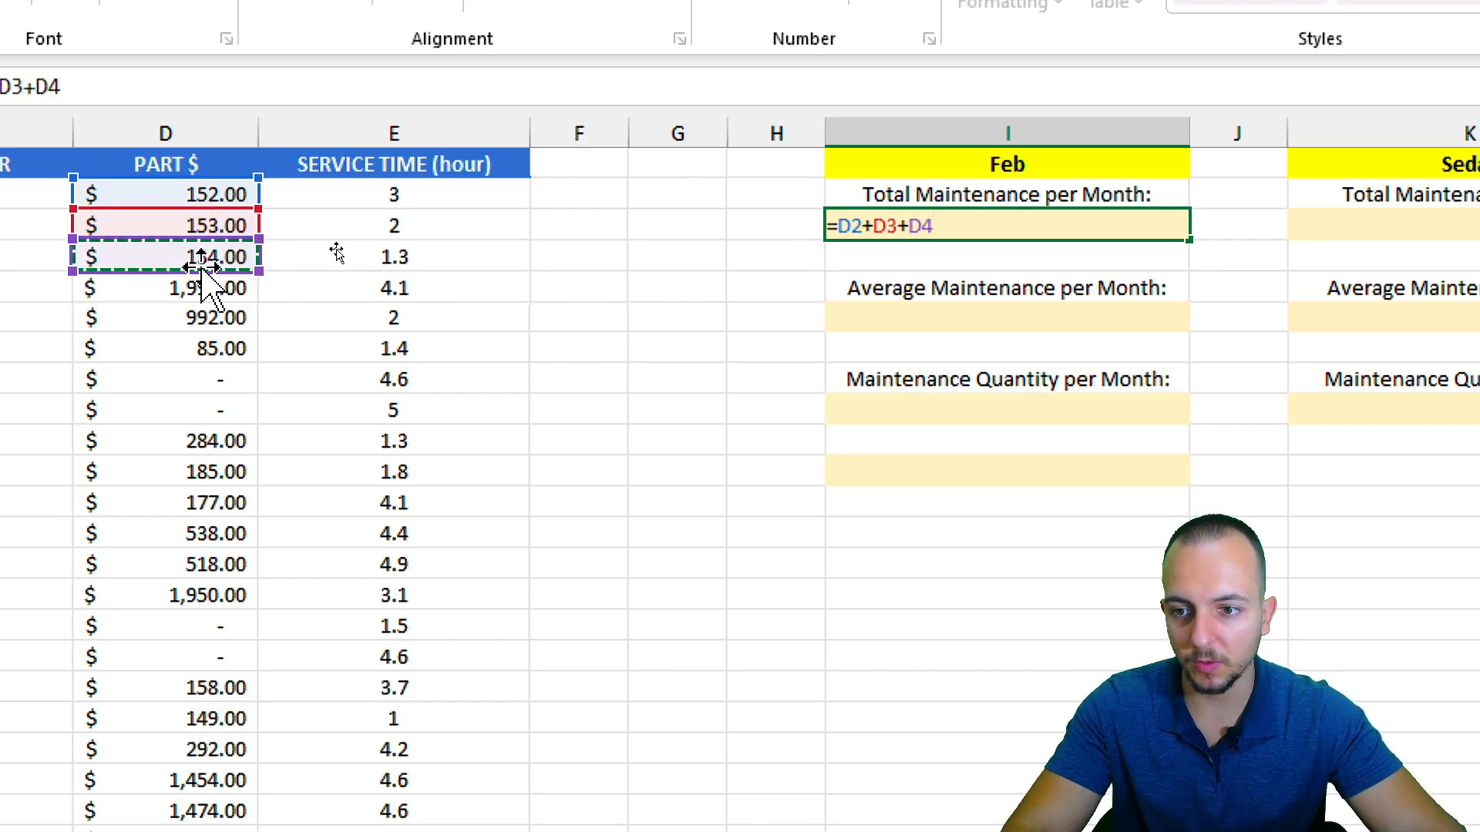
{"action": "key", "text": "Escape"}
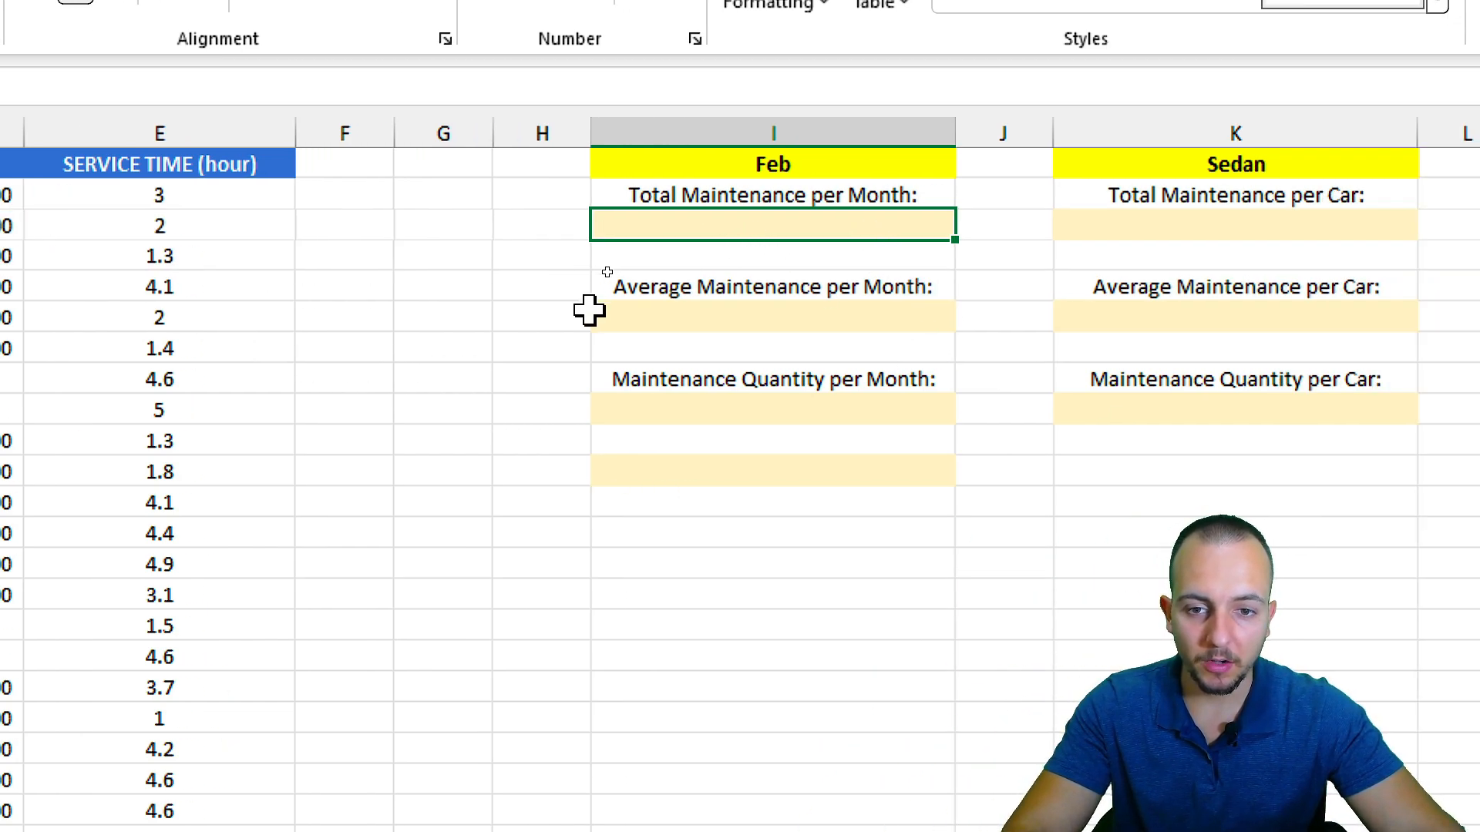
{"action": "type", "text": "=SUM("}
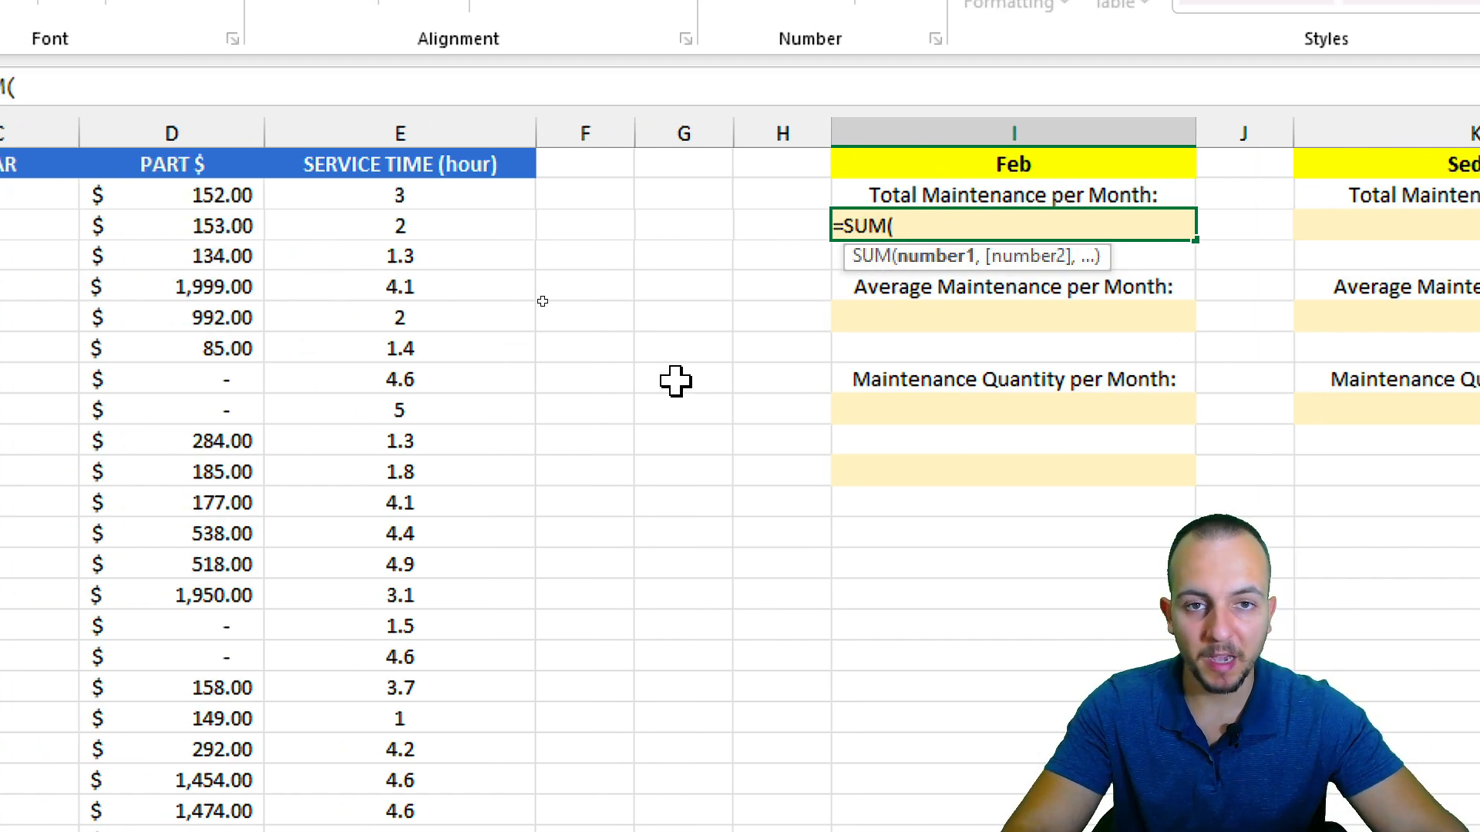
{"action": "key", "text": "Escape"}
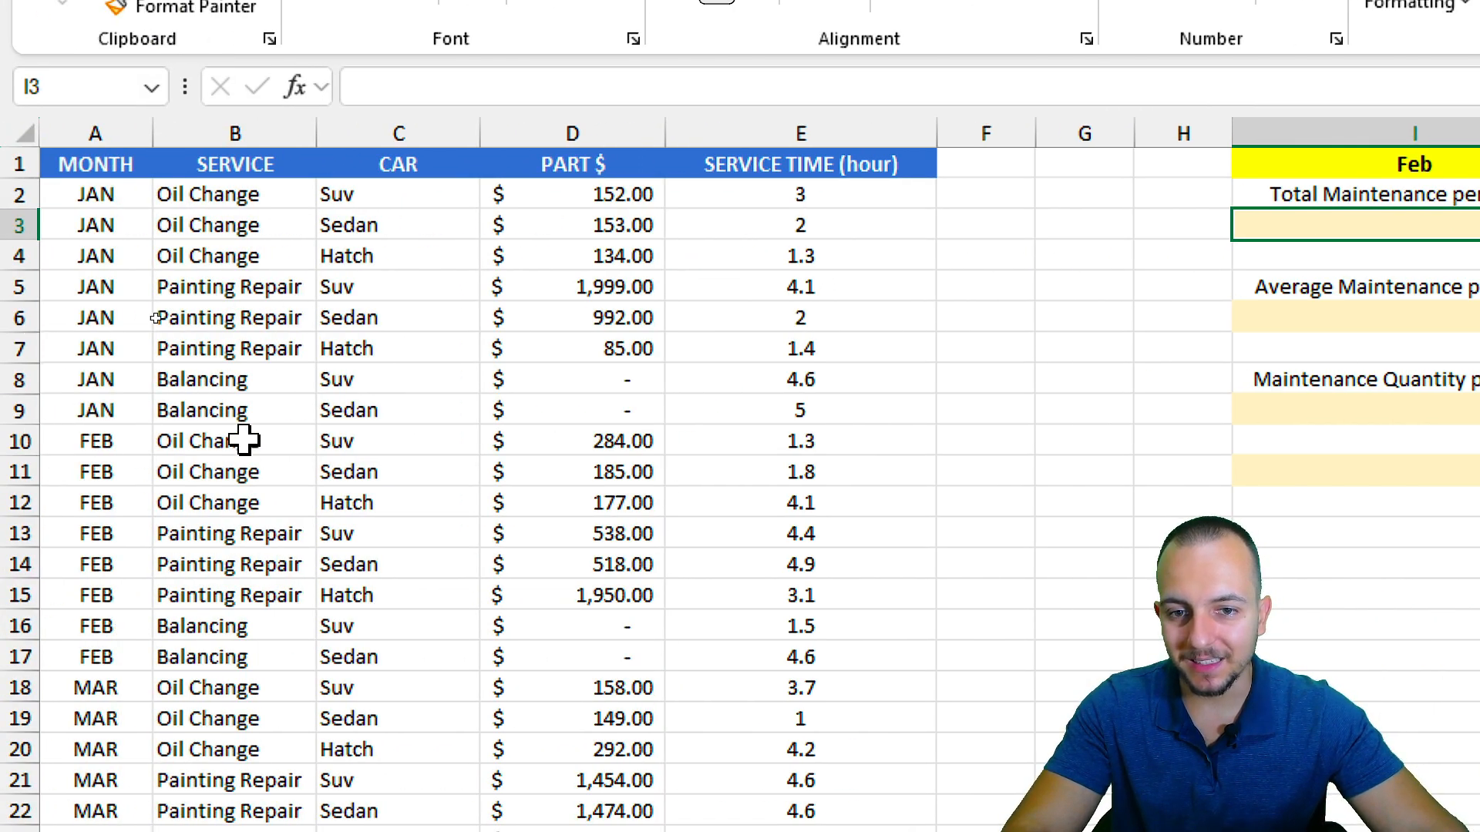
Step: Examine the PART $ amounts and the February records in A10:D17
{"action": "left_click_drag", "start_coordinate": [598, 195], "coordinate": [562, 720]}
{"action": "scroll", "coordinate": [552, 456], "scroll_direction": "up", "scroll_amount": 4}
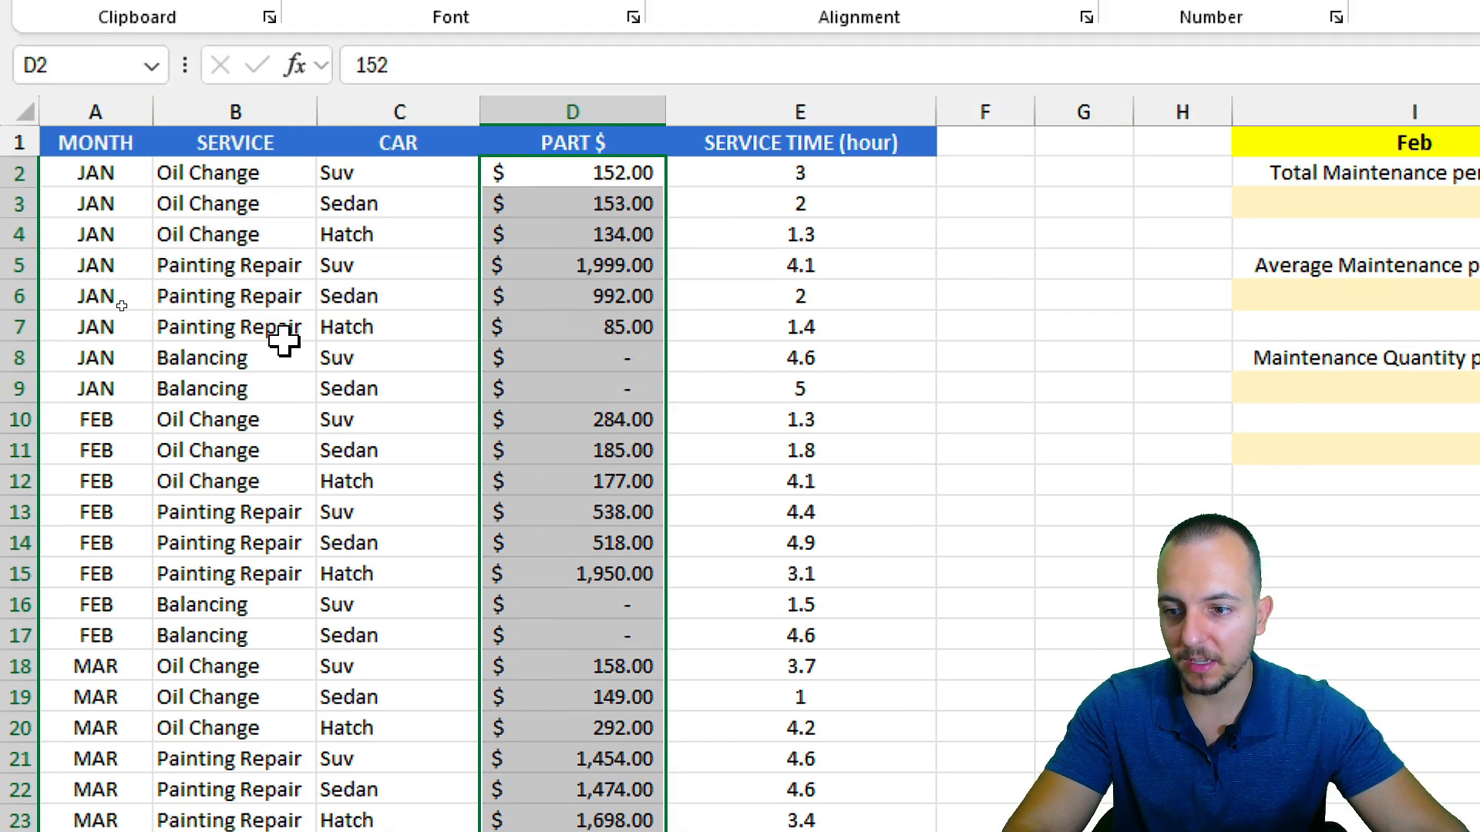
{"action": "left_click_drag", "start_coordinate": [115, 419], "coordinate": [623, 636]}
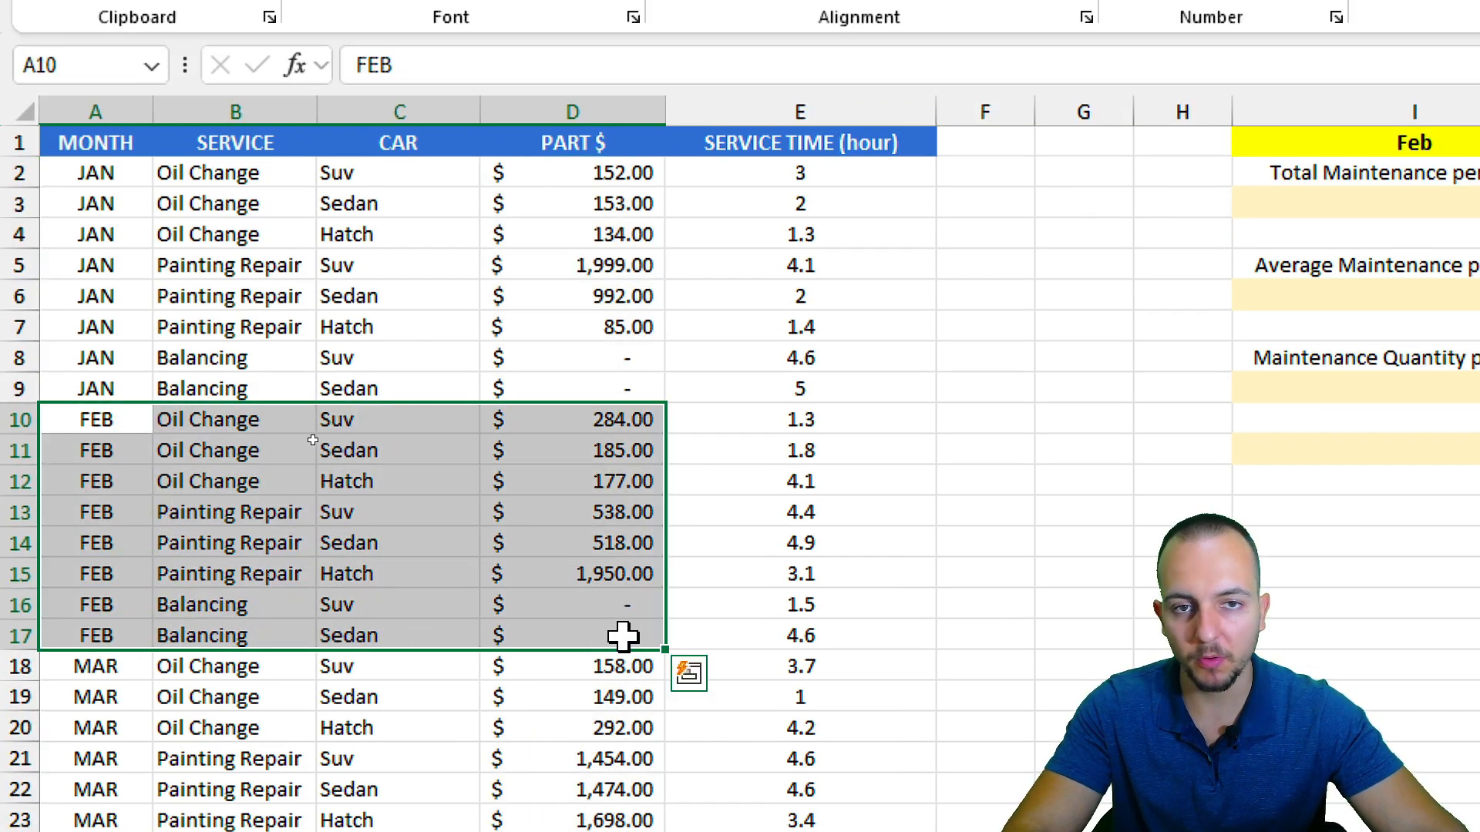
Step: Calculate the Total Maintenance per Month in I3 with =SUMIF(A:A,I1,D:D), summing PART $ for the month in I1
{"action": "left_click", "coordinate": [1414, 205]}
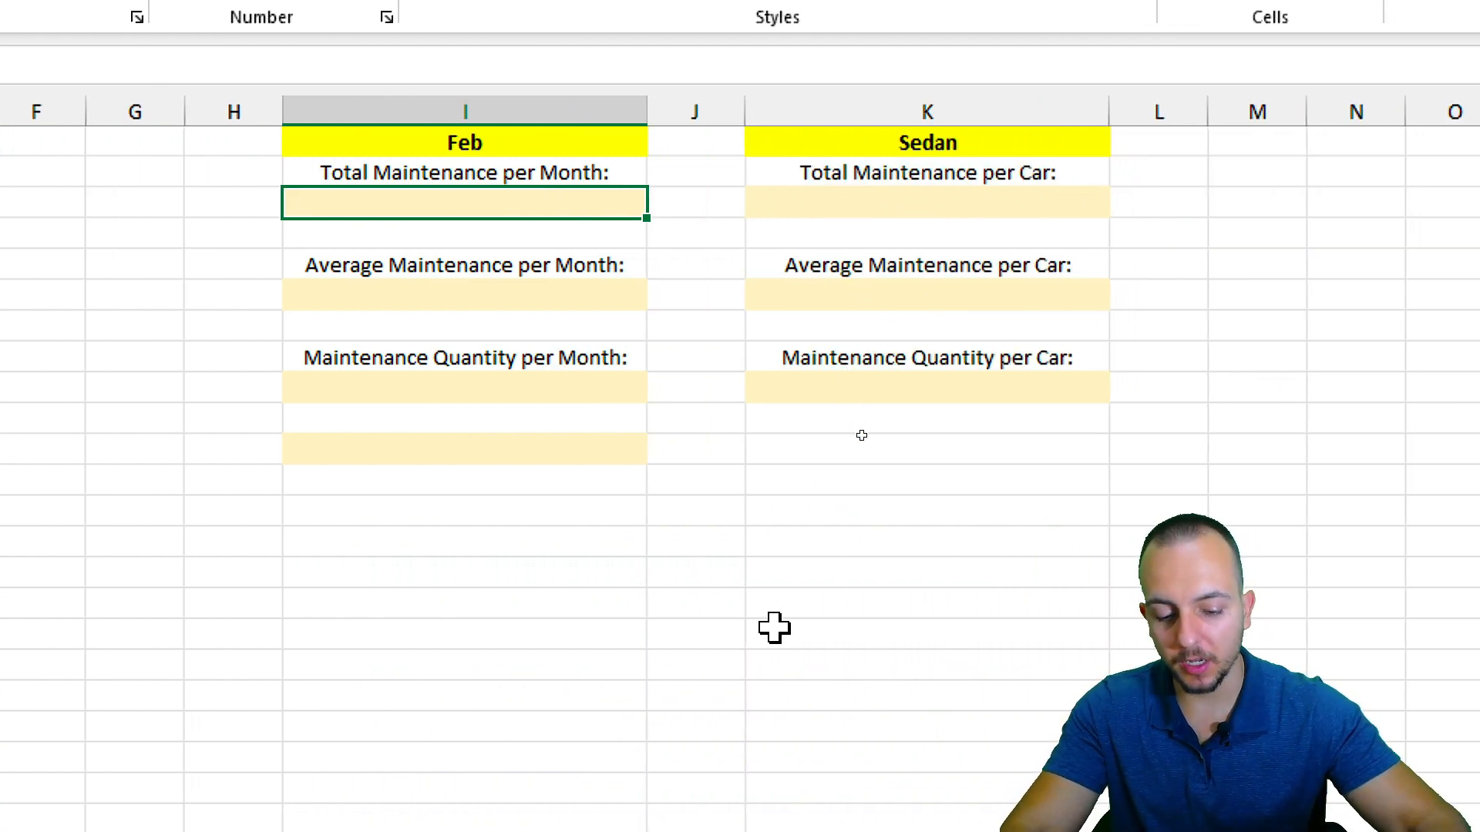
{"action": "type", "text": "=sumif"}
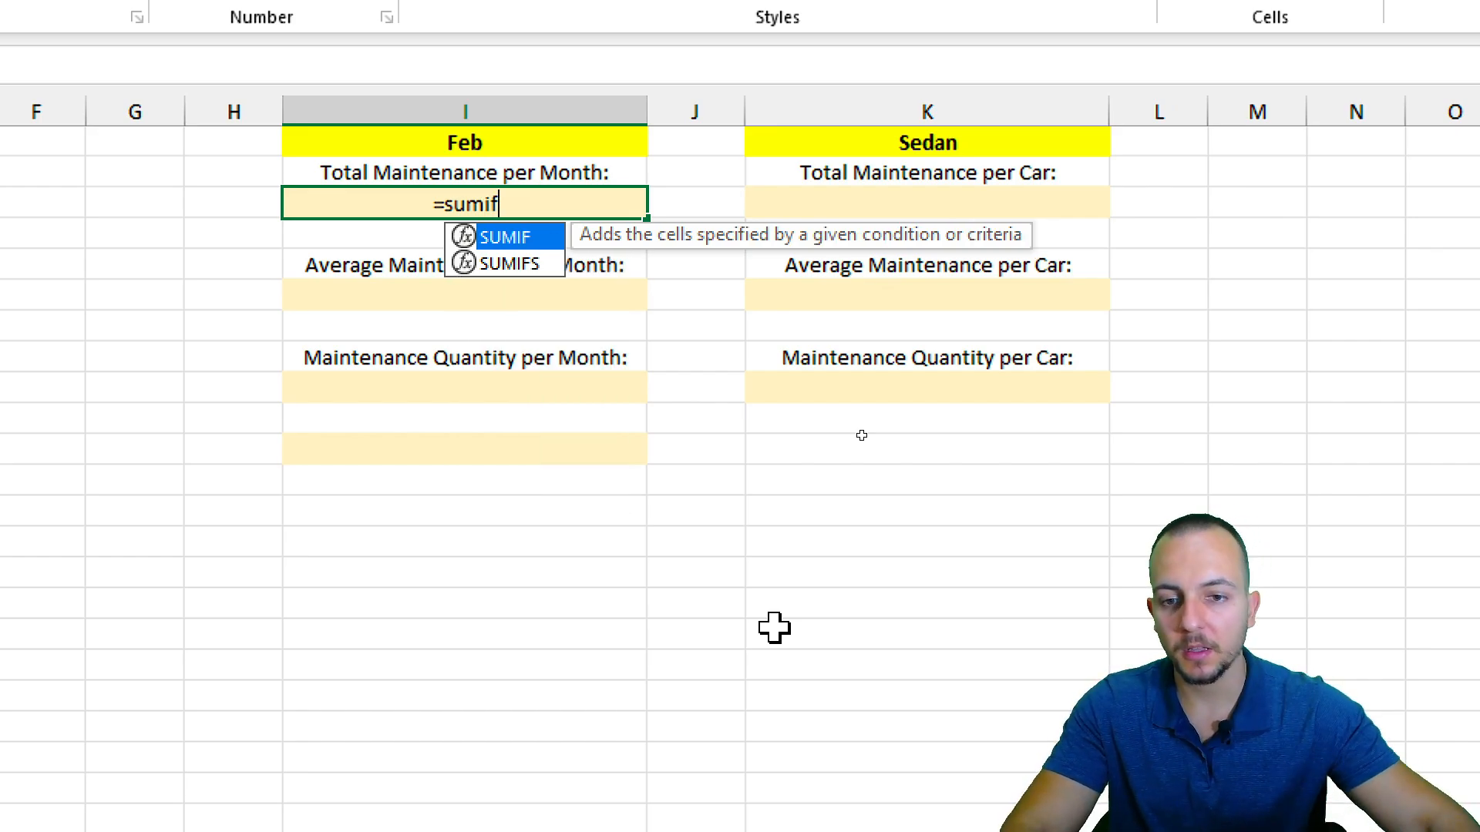
{"action": "double_click", "coordinate": [520, 245]}
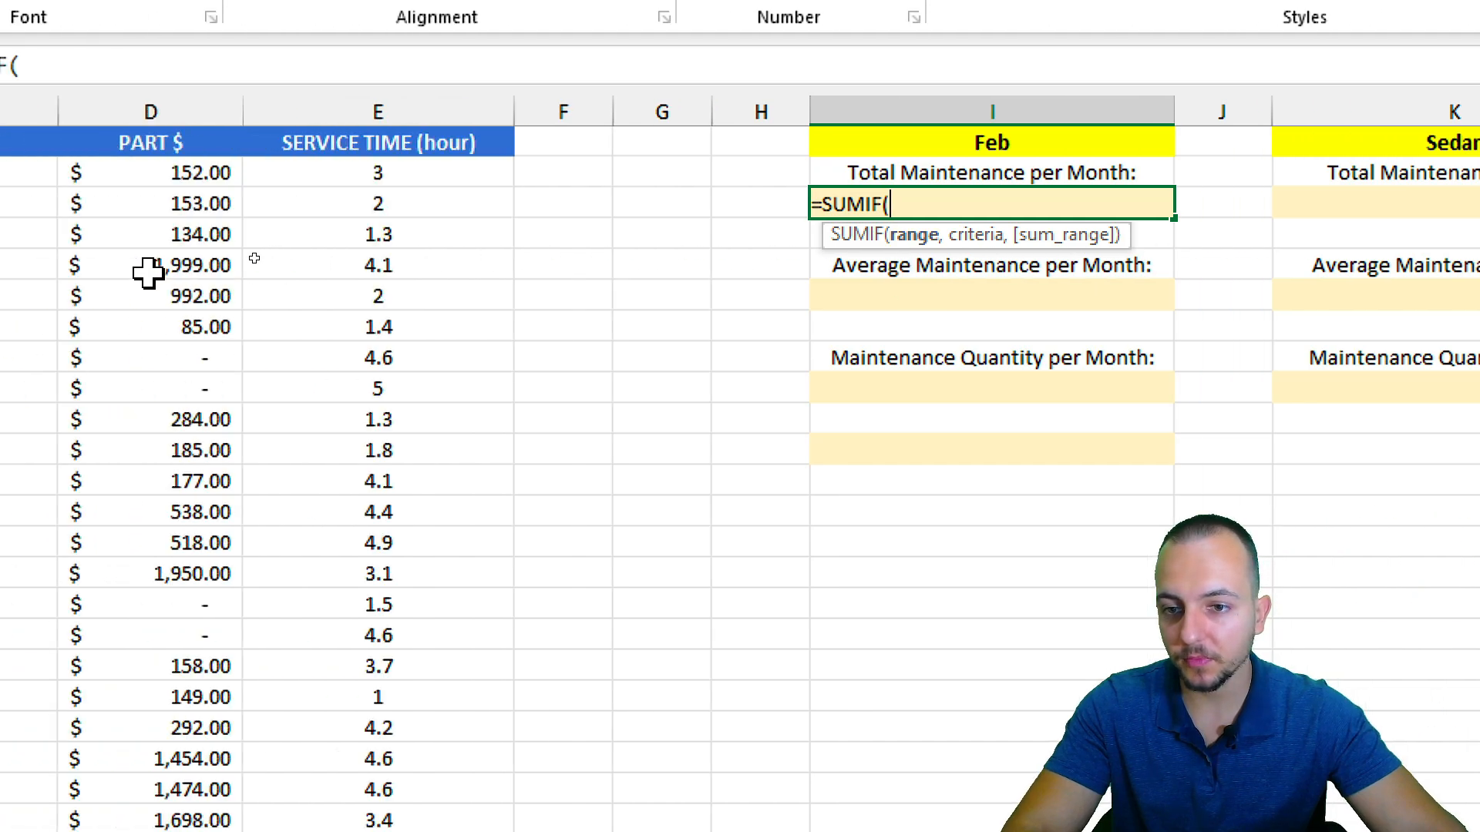
{"action": "left_click", "coordinate": [121, 112]}
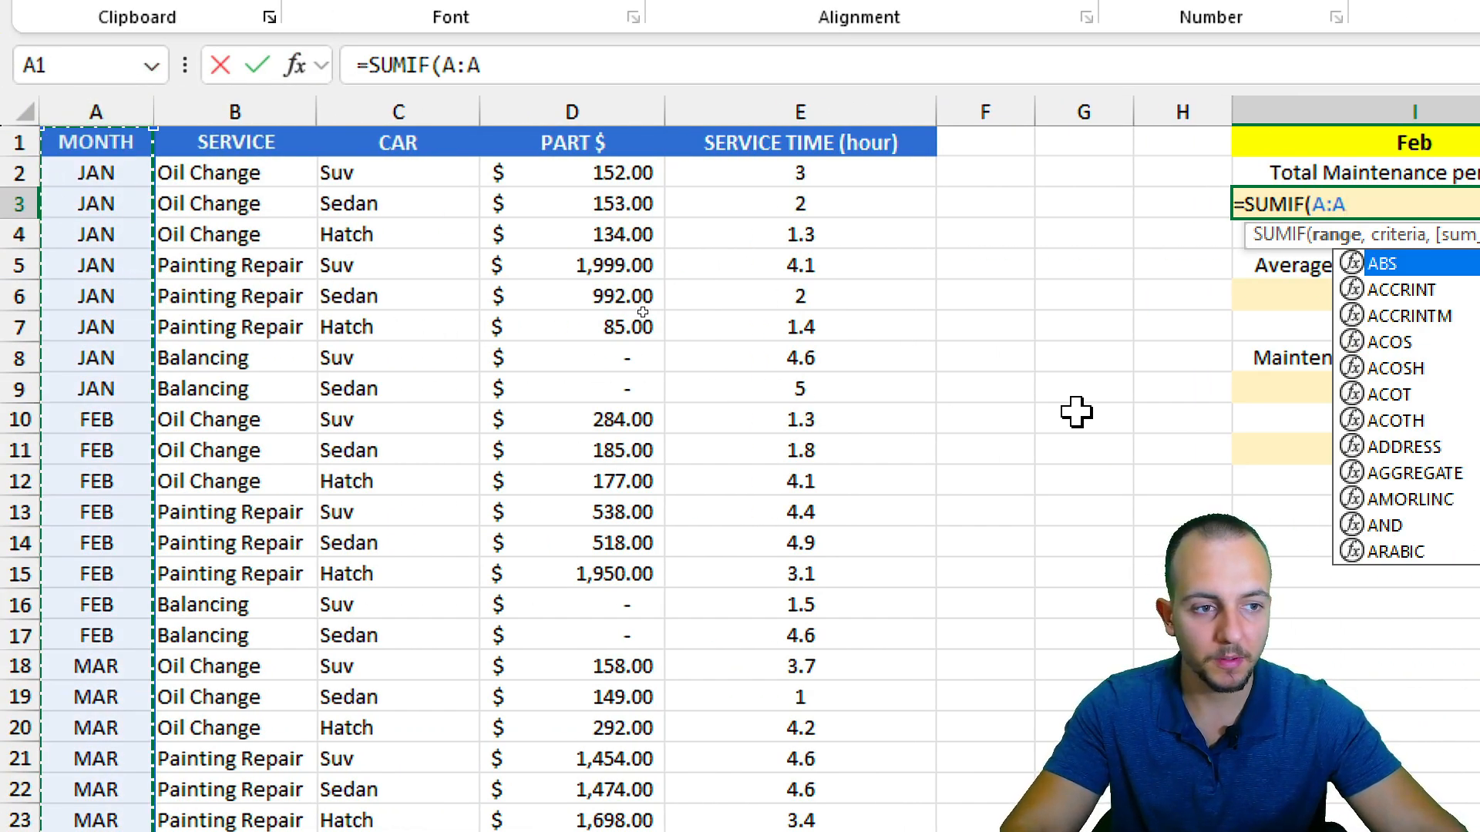
{"action": "type", "text": ","}
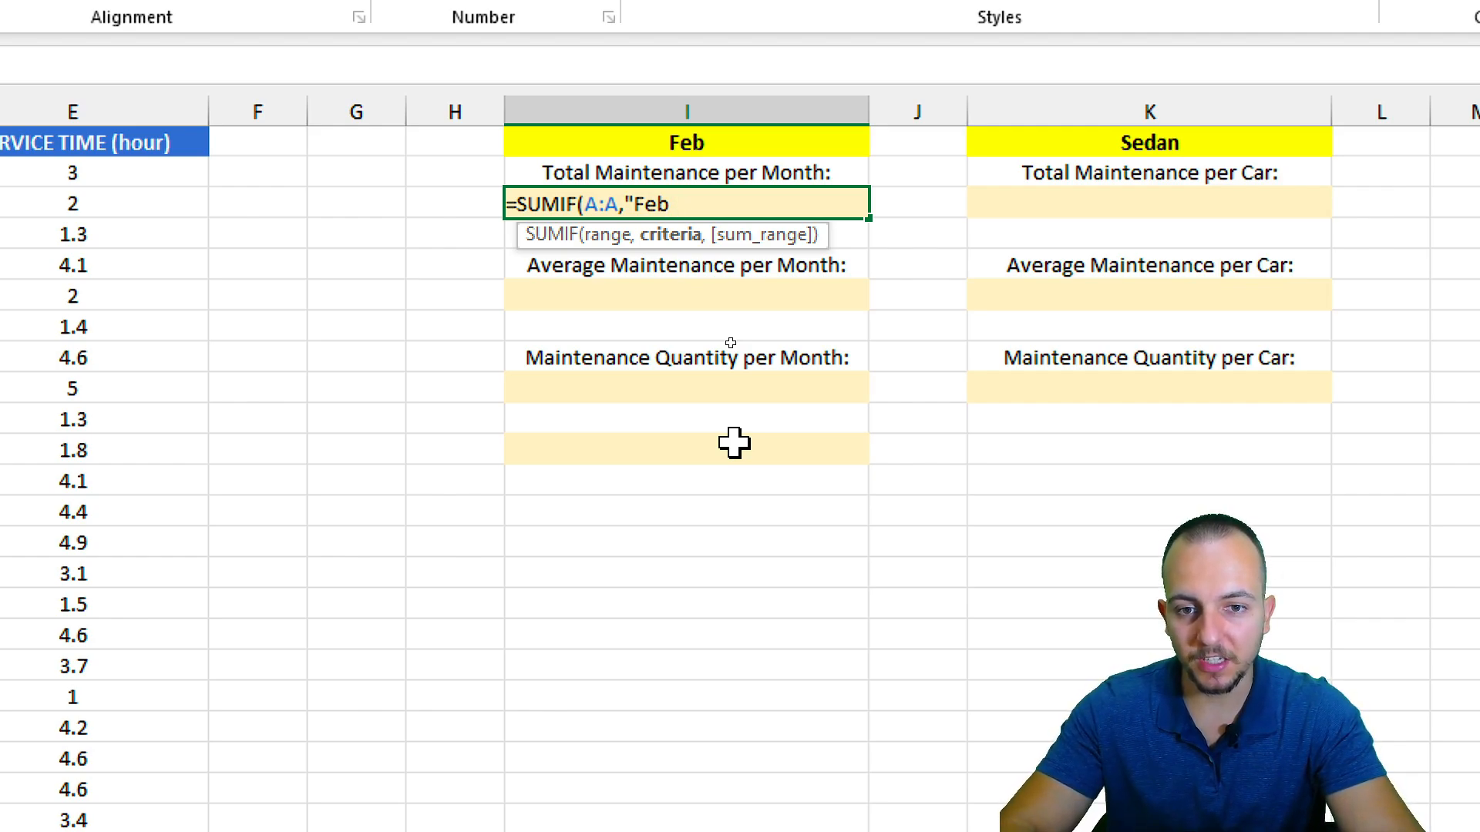
{"action": "left_click", "coordinate": [723, 148]}
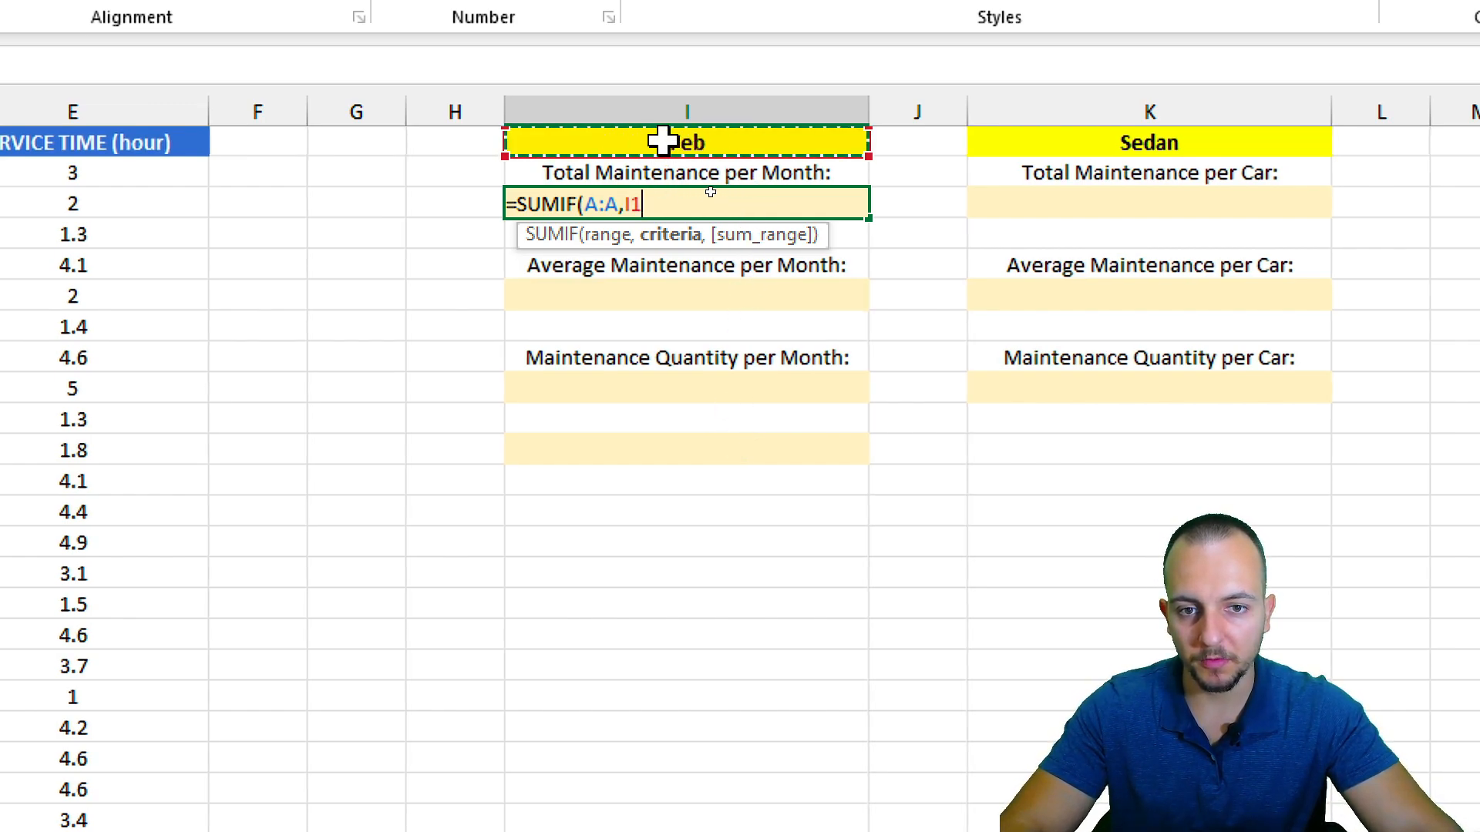
{"action": "type", "text": ","}
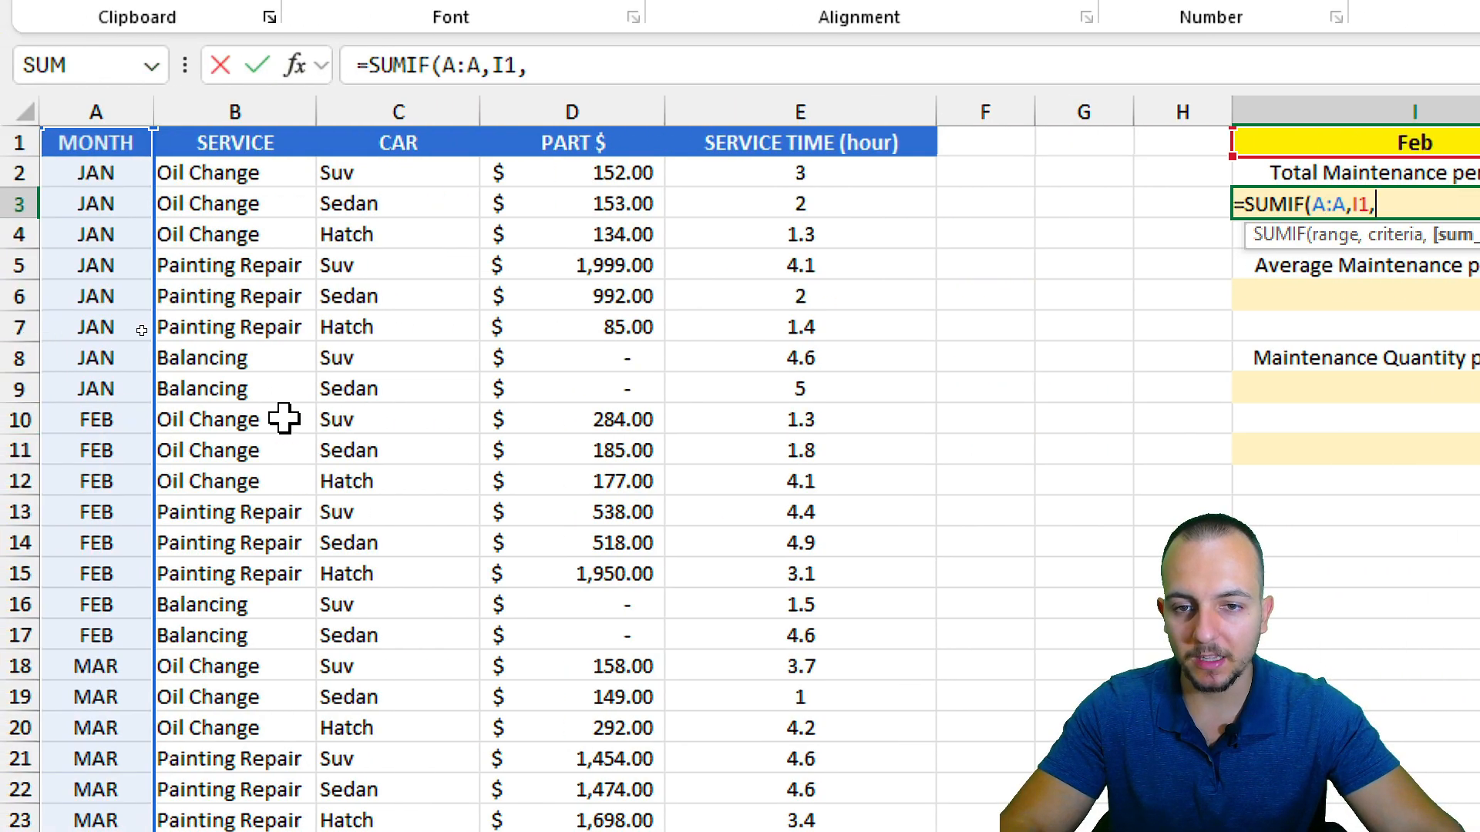
{"action": "left_click", "coordinate": [609, 112]}
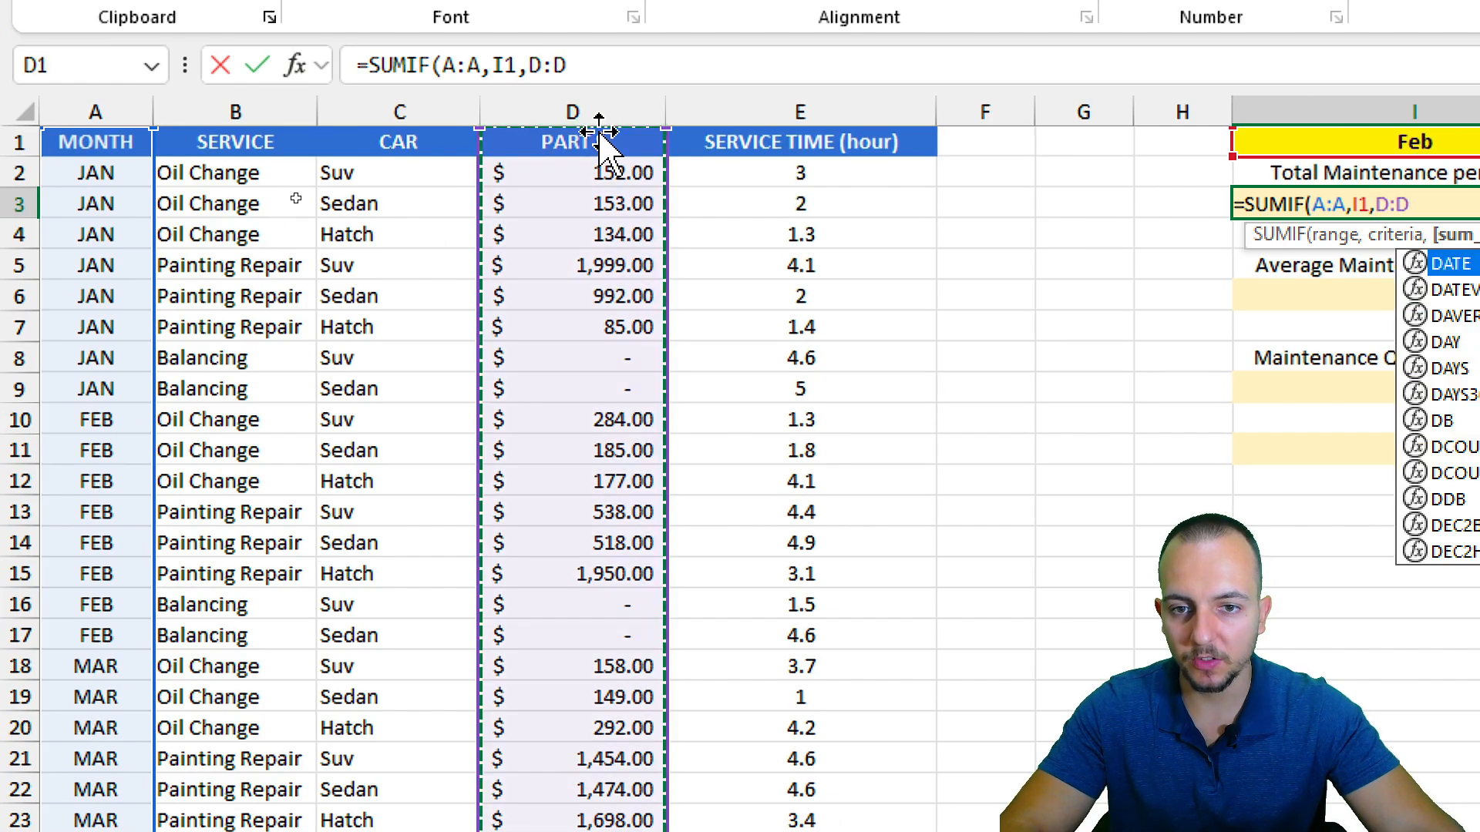
{"action": "left_click", "coordinate": [598, 206]}
{"action": "left_click_drag", "start_coordinate": [597, 224], "coordinate": [561, 494]}
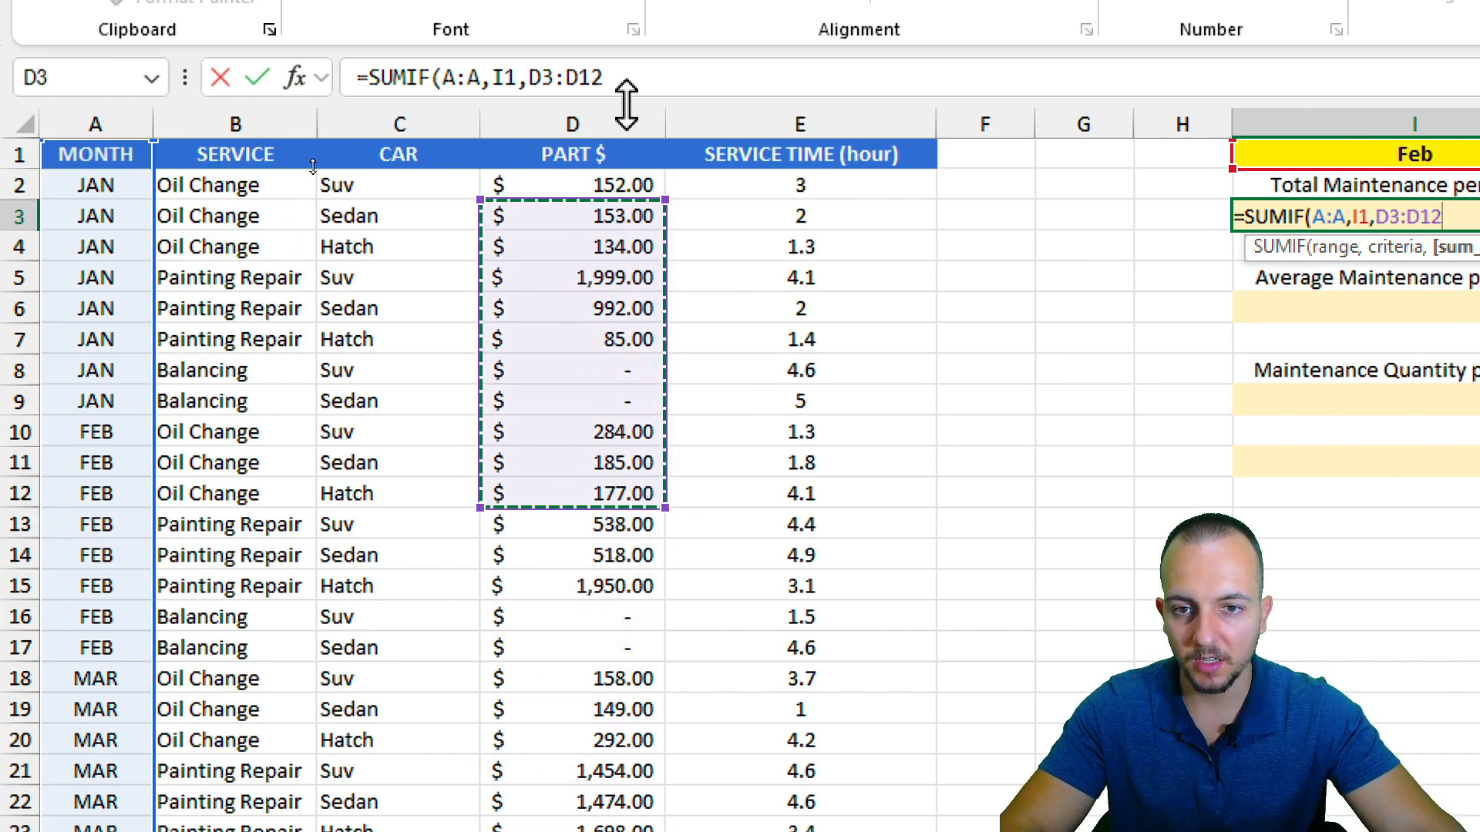
{"action": "left_click", "coordinate": [562, 116]}
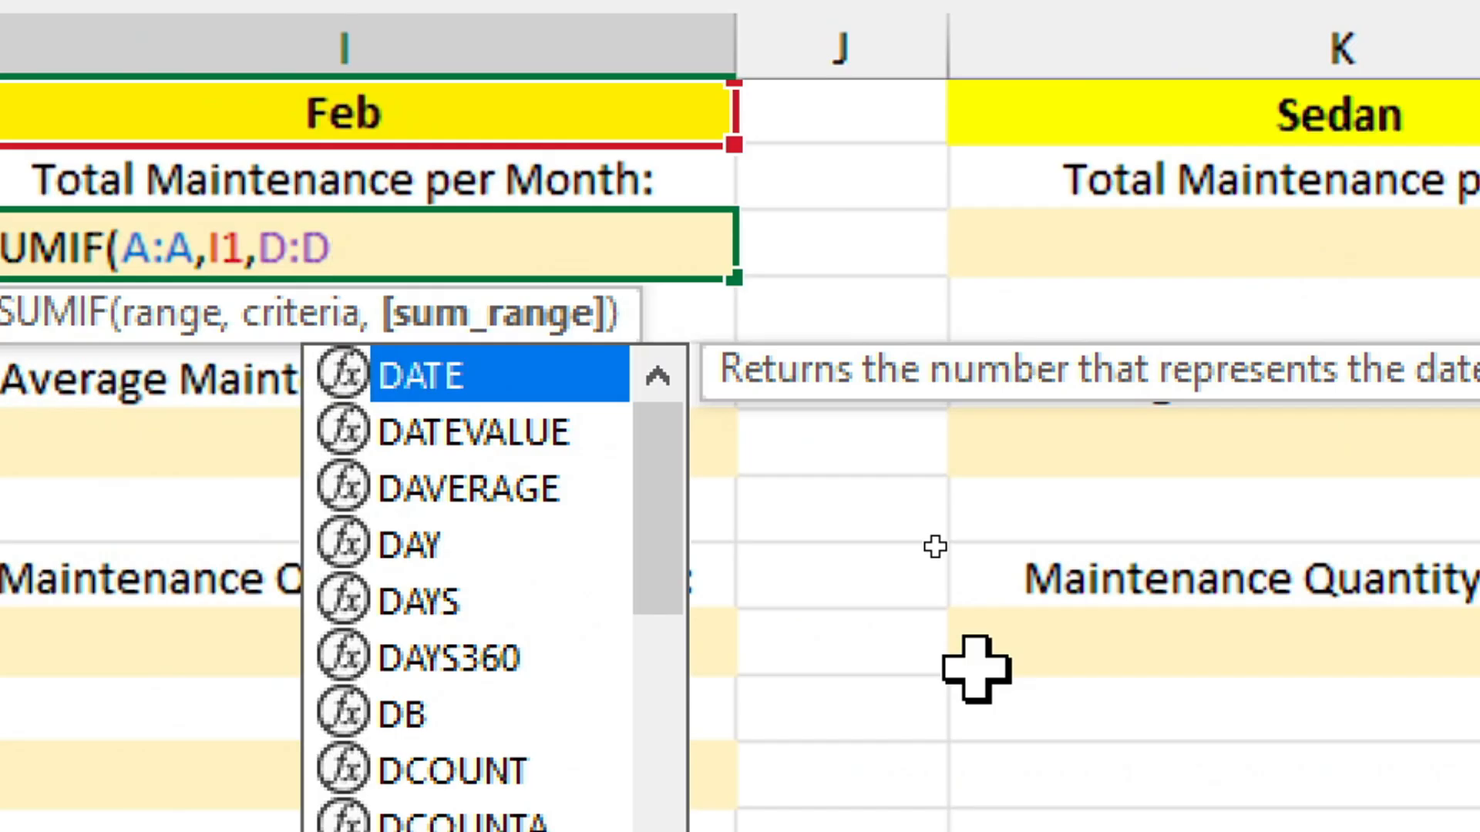
{"action": "type", "text": ")"}
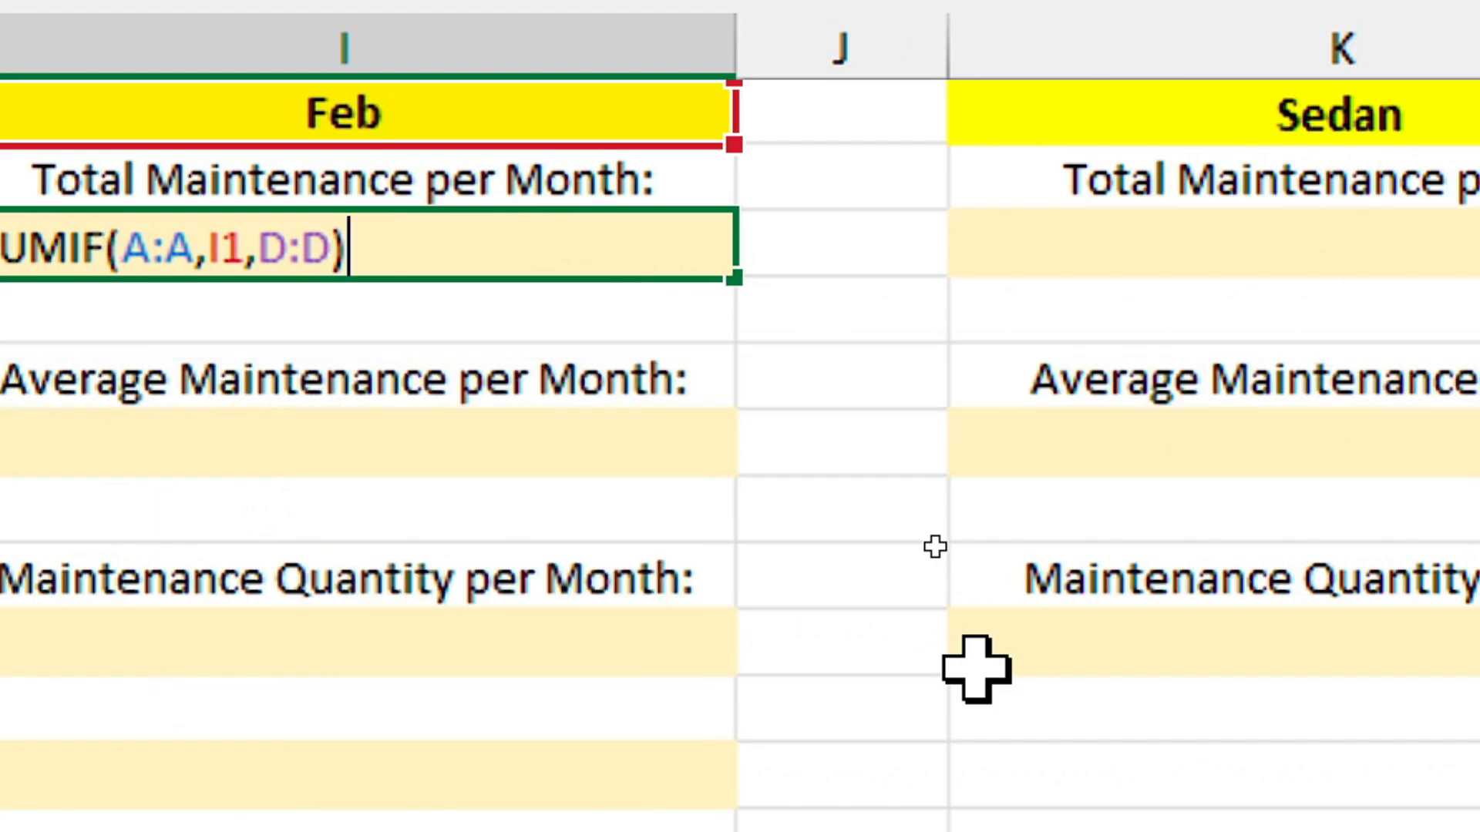
{"action": "key", "text": "Return"}
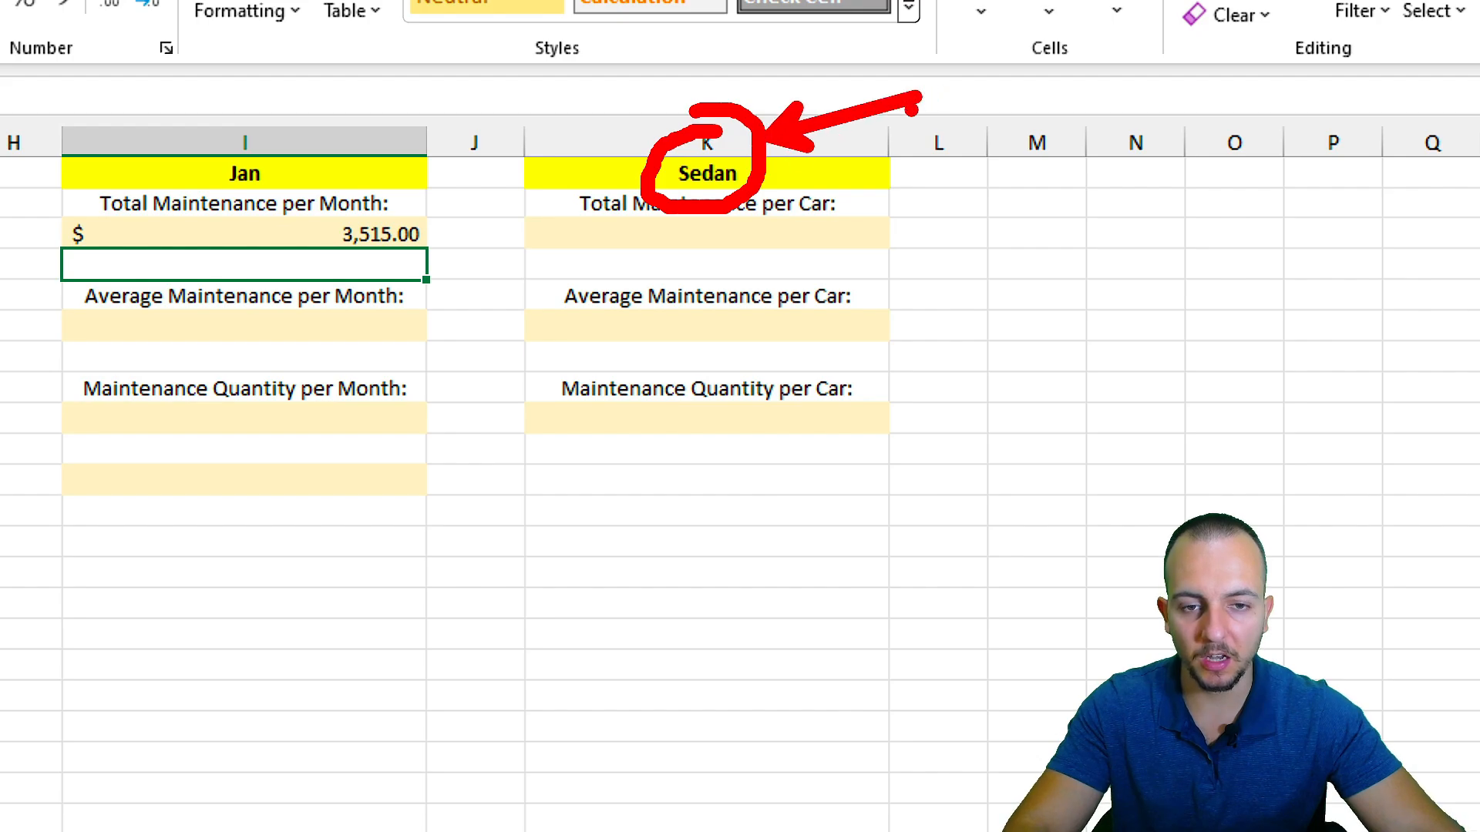
Step: Calculate the Total Maintenance per Car in K3 with =SUMIF(C:C,K1,D:D), using the car type in K1 as criteria
{"action": "left_click", "coordinate": [644, 254]}
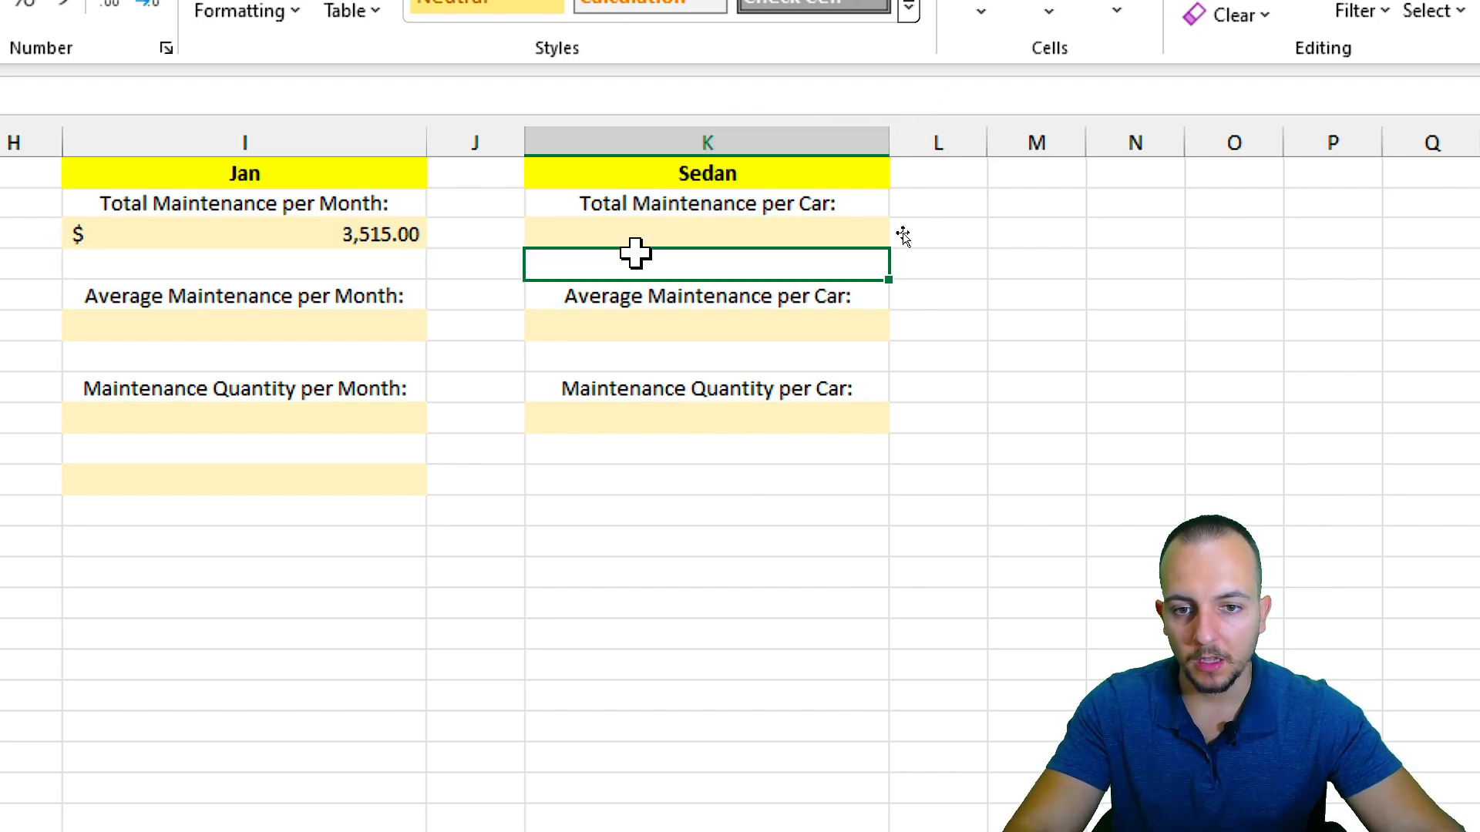
{"action": "left_click", "coordinate": [736, 235]}
{"action": "type", "text": "=sumif"}
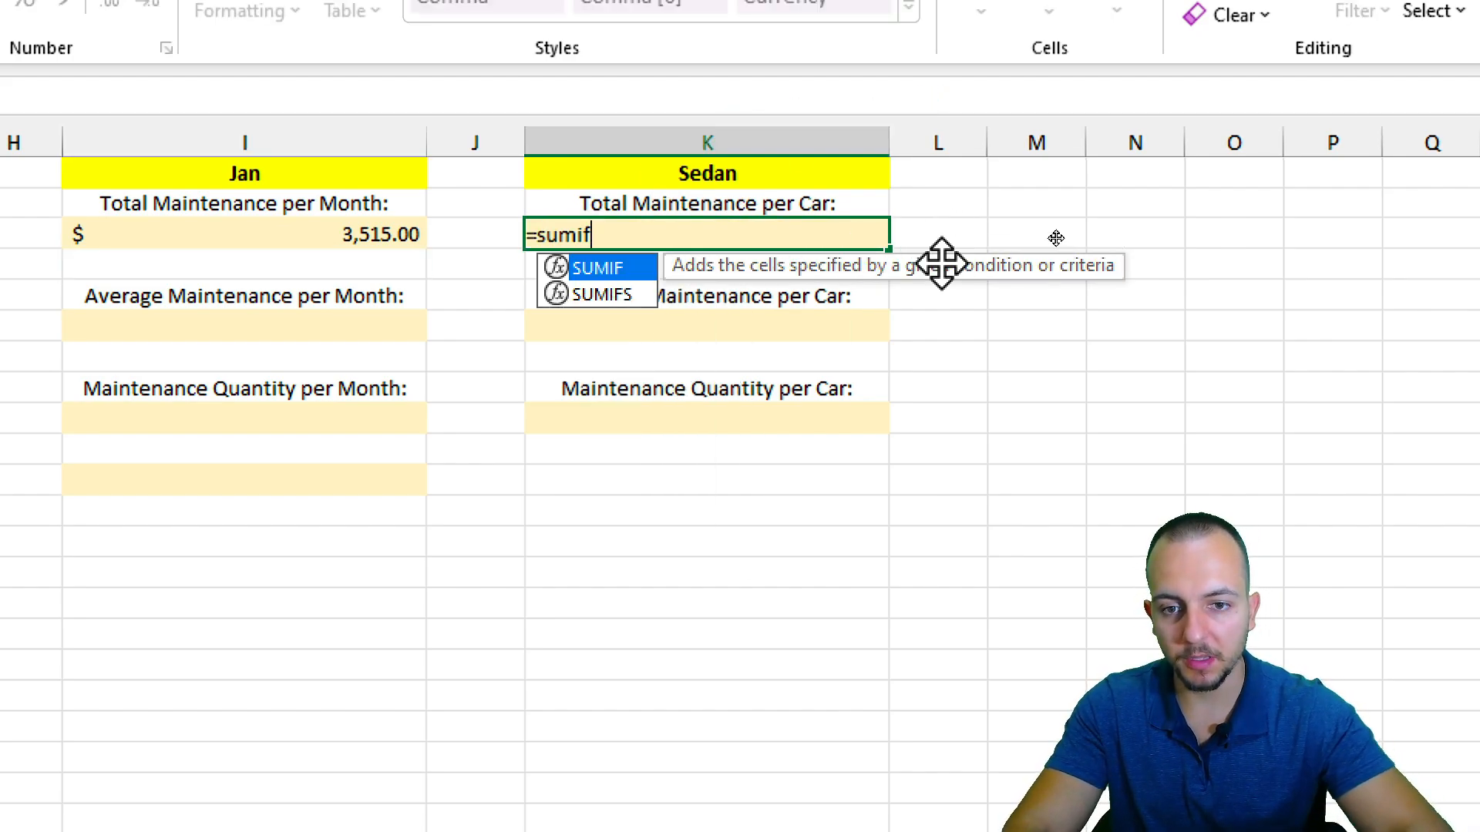
{"action": "key", "text": "Tab"}
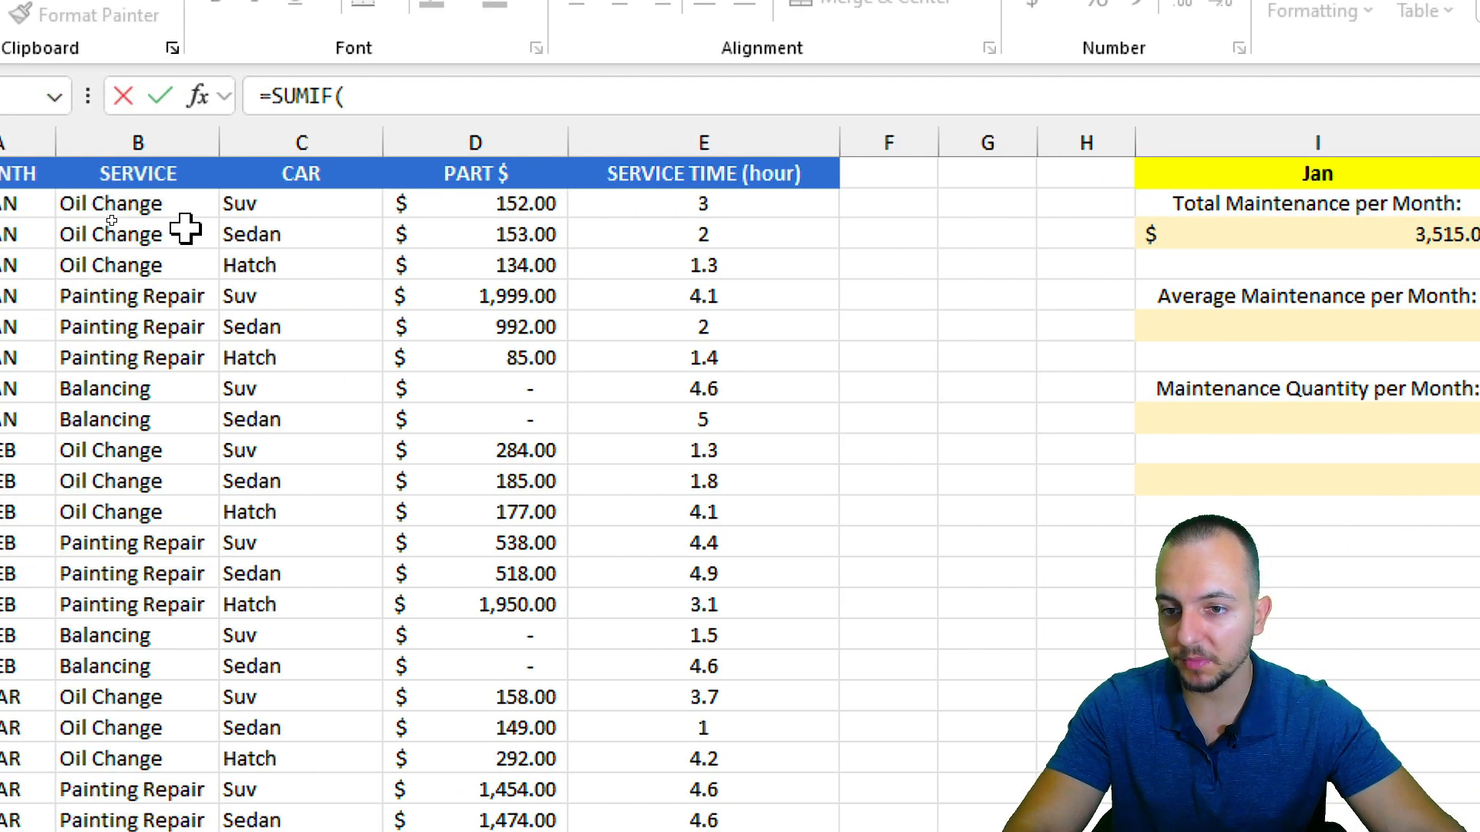
{"action": "left_click", "coordinate": [443, 142]}
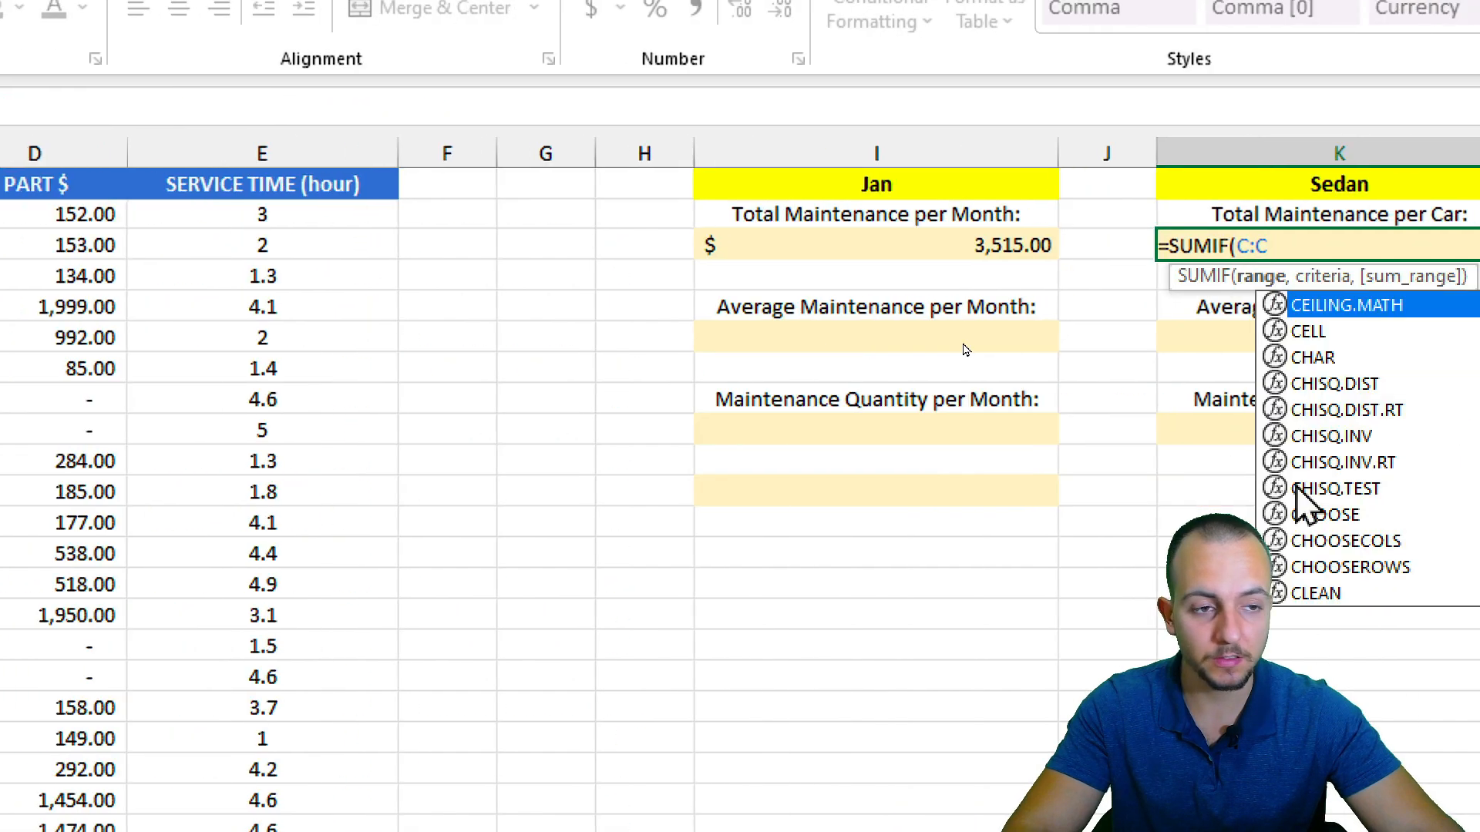
{"action": "type", "text": ","}
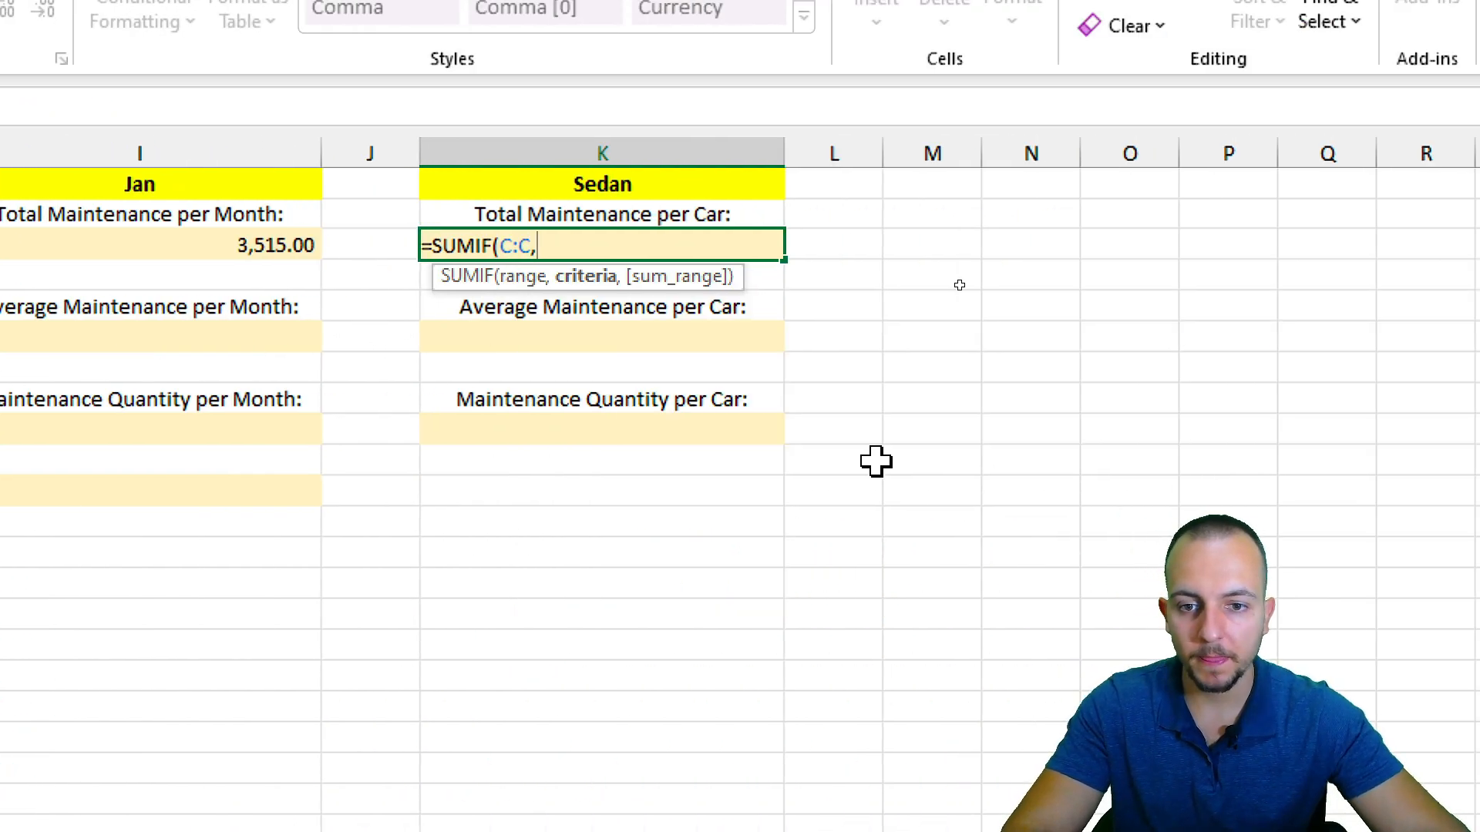
{"action": "left_click", "coordinate": [656, 183]}
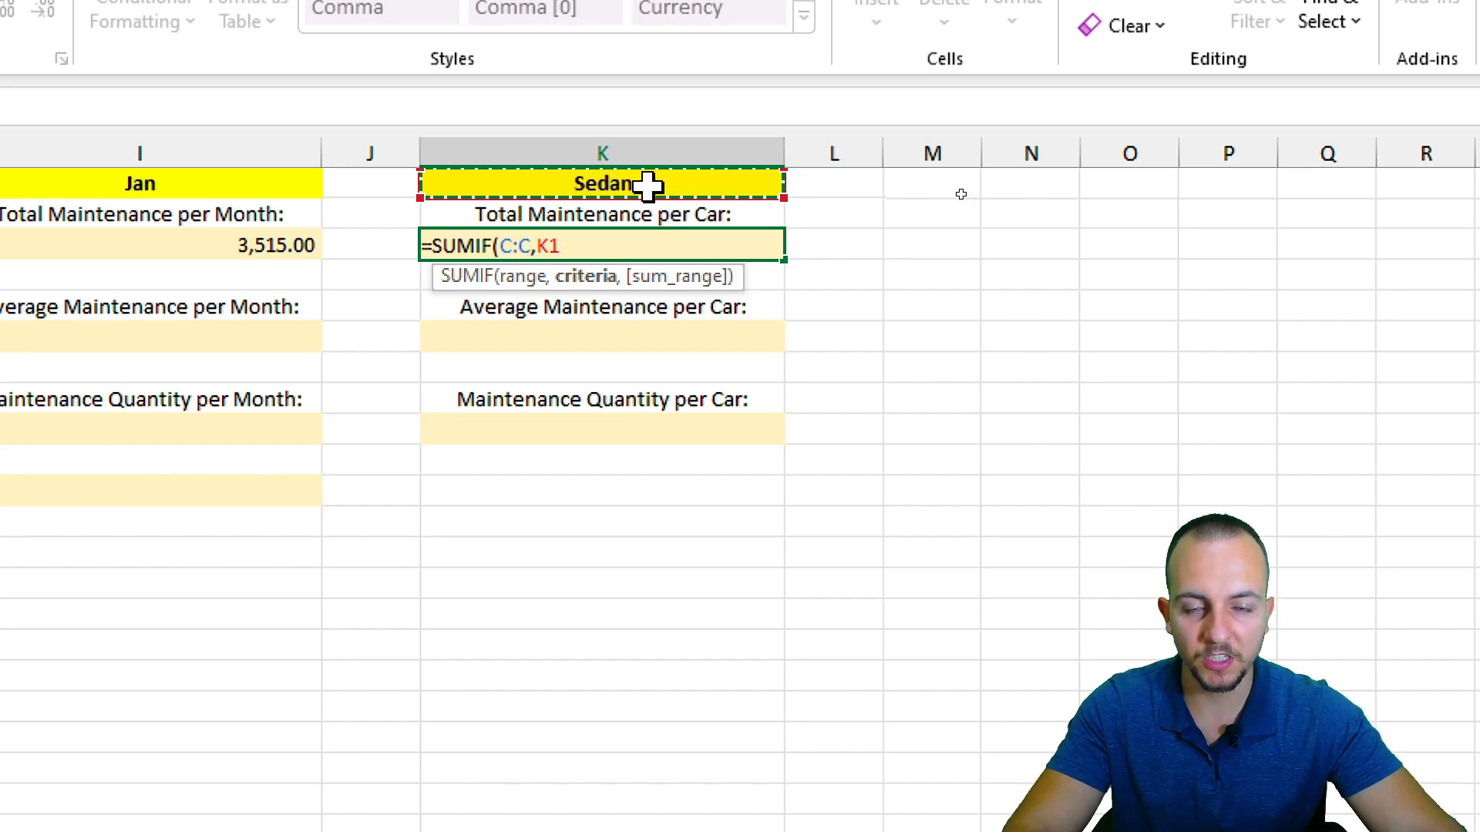
{"action": "type", "text": ","}
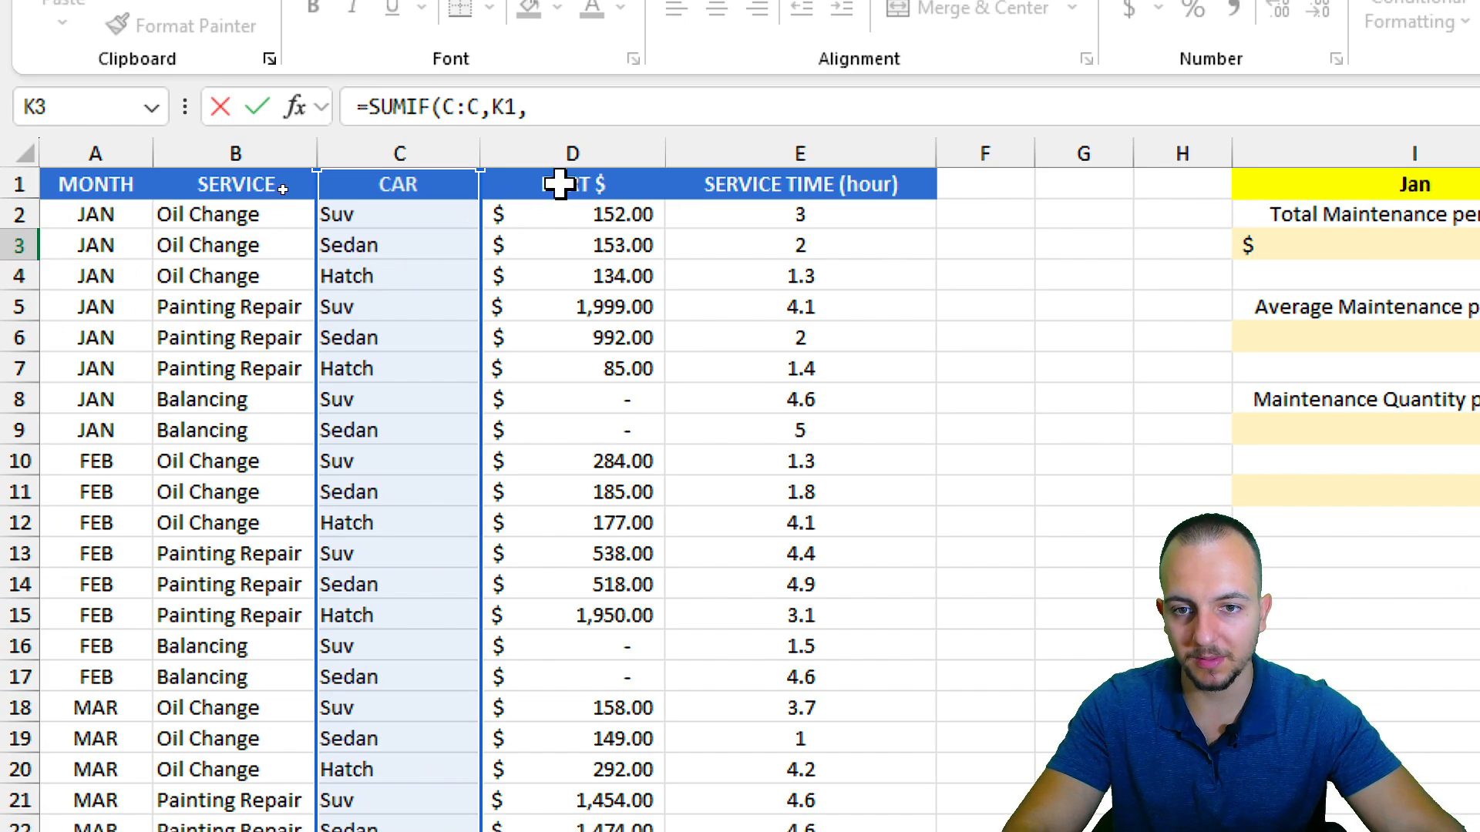
{"action": "left_click", "coordinate": [585, 154]}
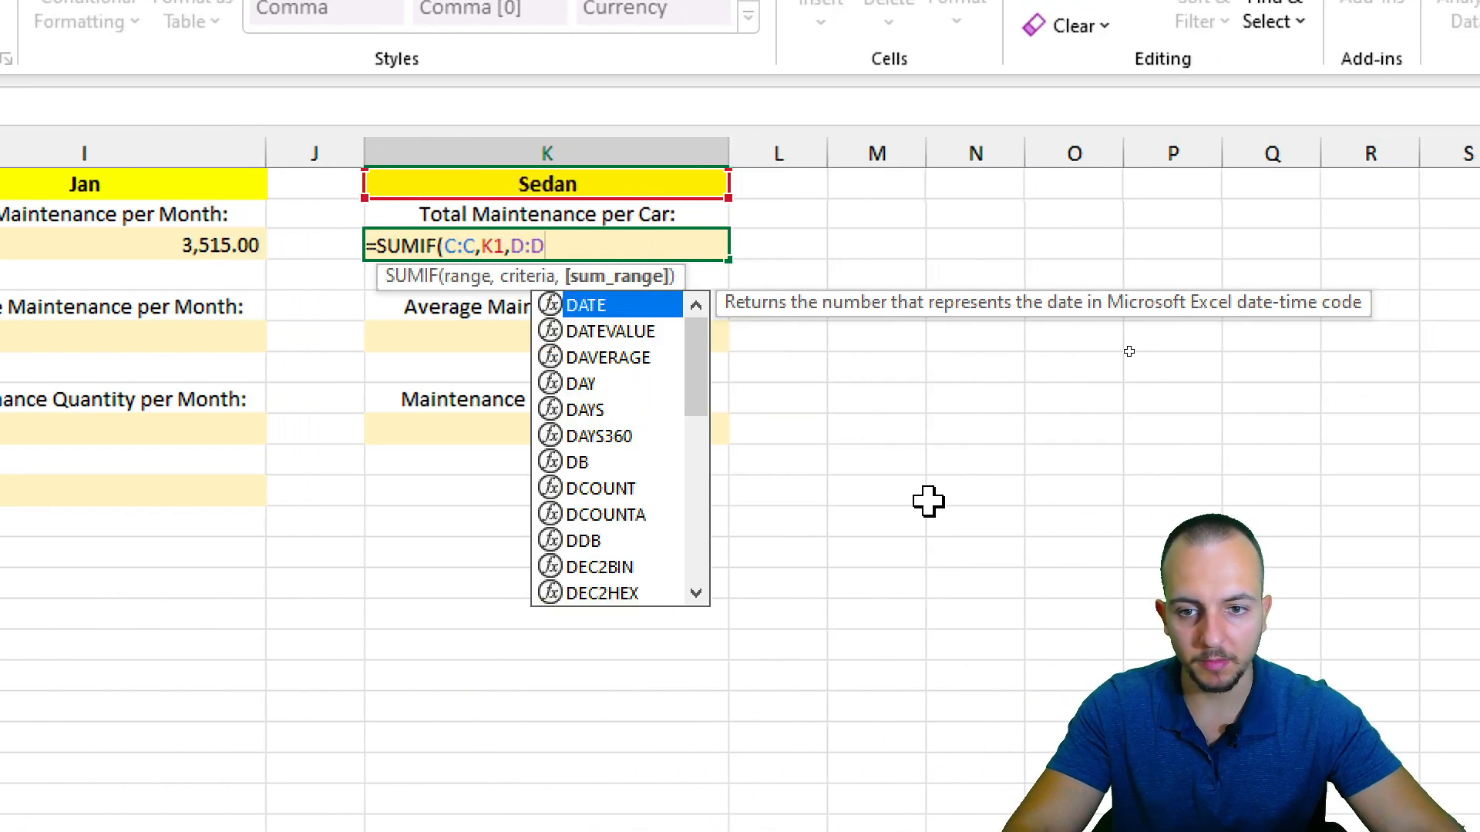
{"action": "key", "text": "Return"}
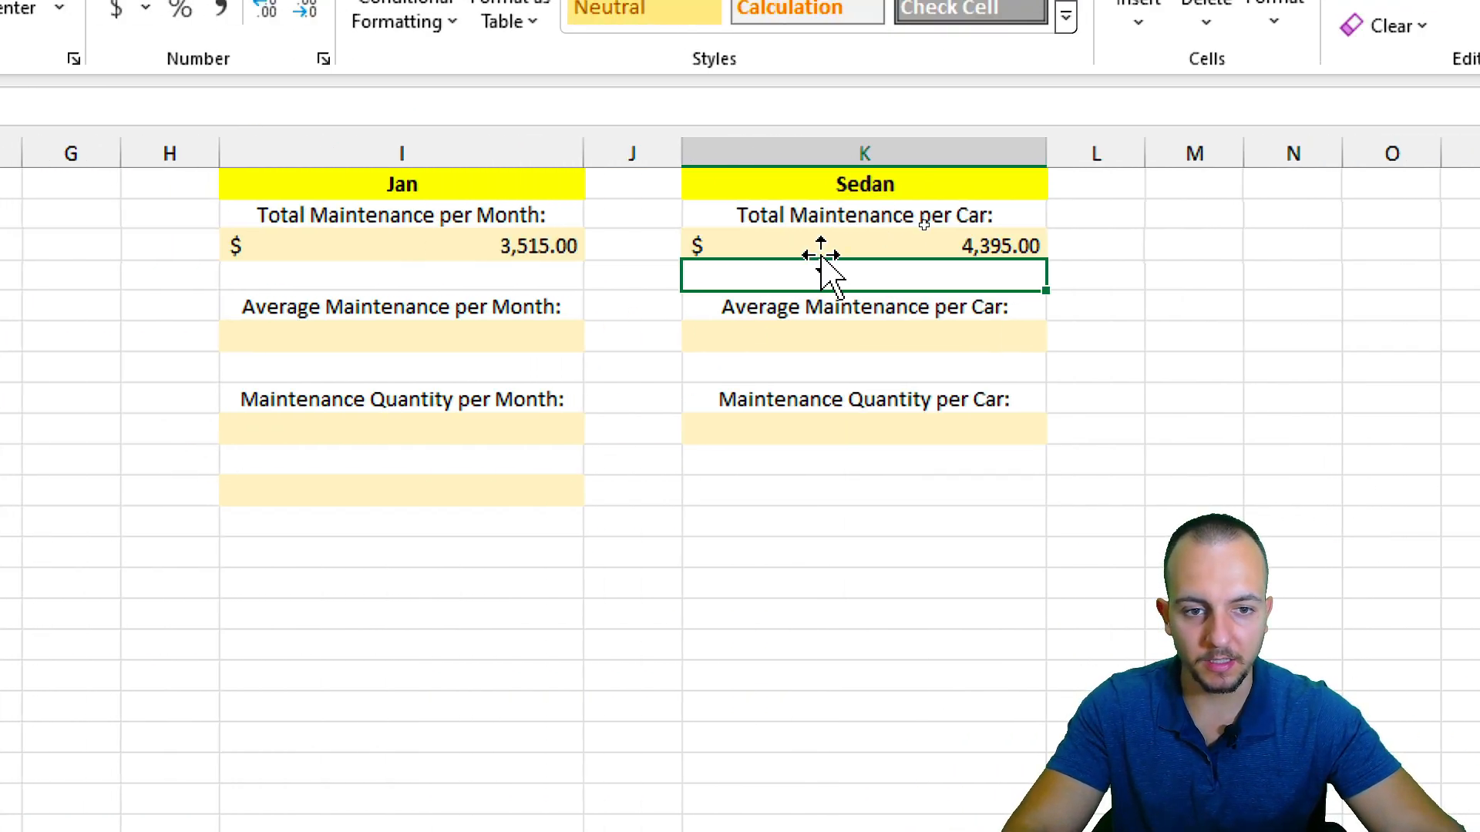
{"action": "left_click", "coordinate": [798, 278]}
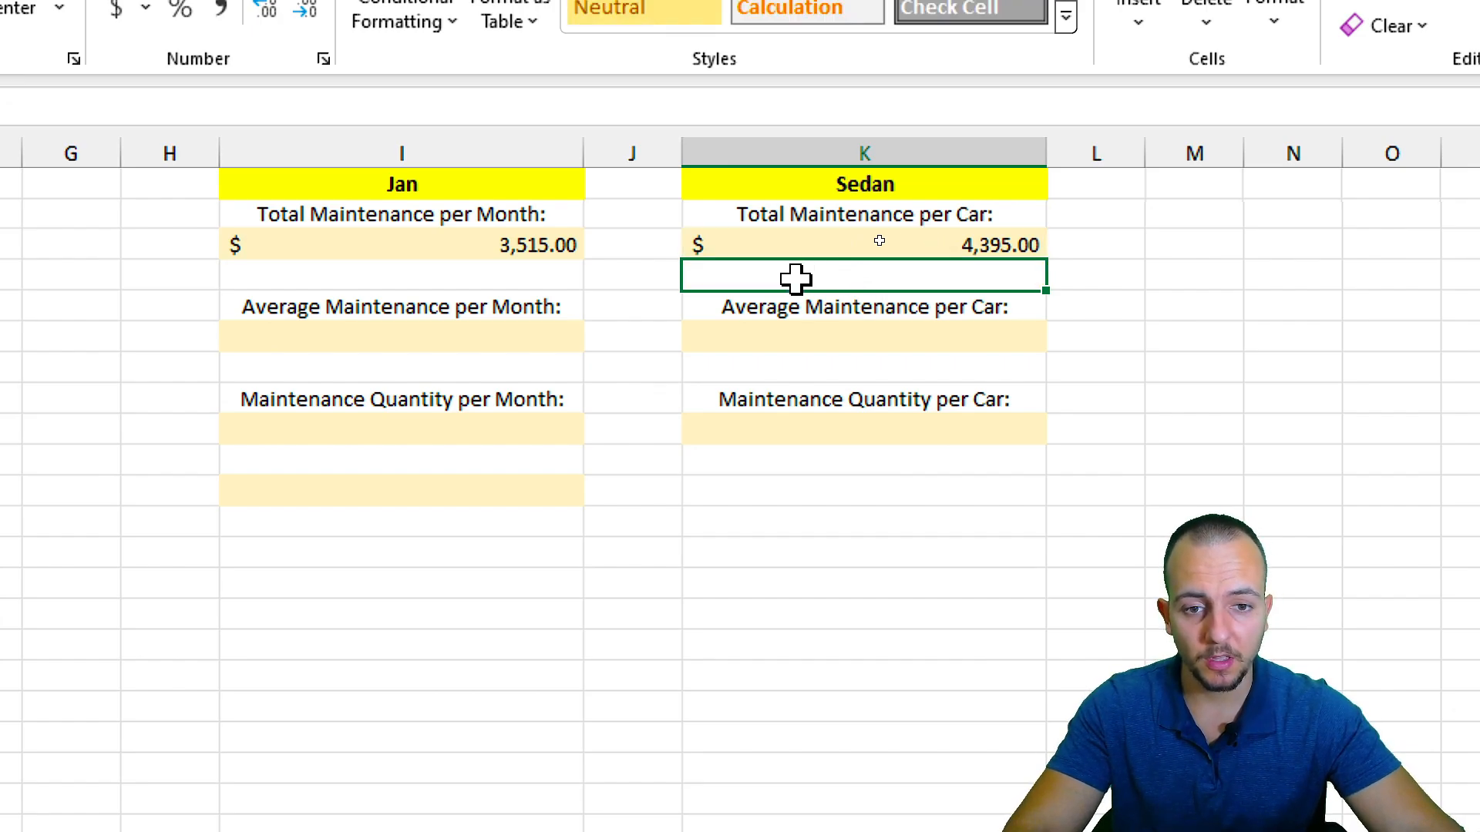
Step: Start an AVERAGEIF formula in I6, the cell below the Average Maintenance per Month label
{"action": "left_click", "coordinate": [536, 339]}
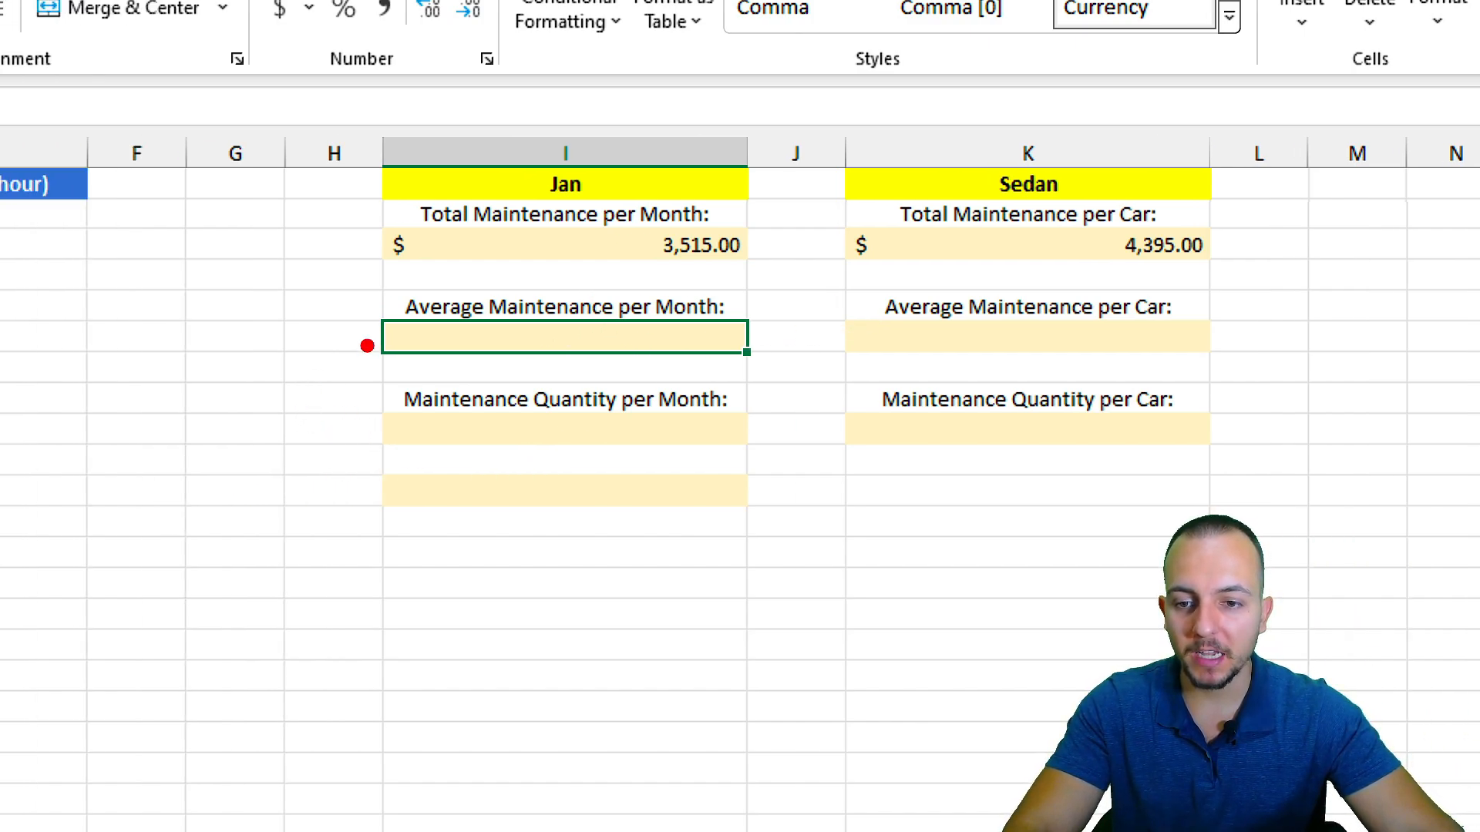
{"action": "left_click_drag", "start_coordinate": [373, 267], "coordinate": [503, 333]}
{"action": "left_click_drag", "start_coordinate": [341, 304], "coordinate": [266, 275]}
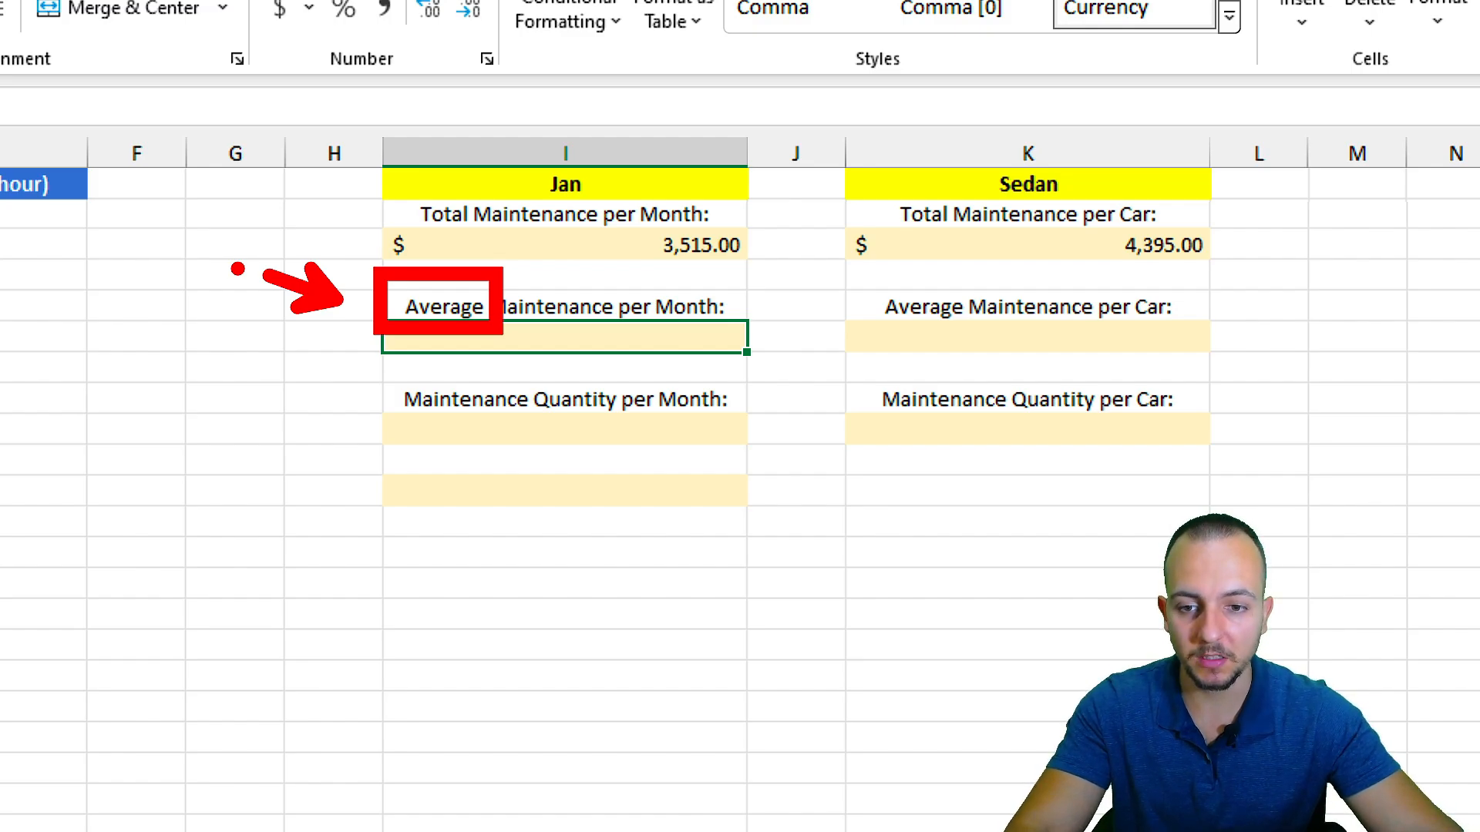
{"action": "type", "text": "=aver"}
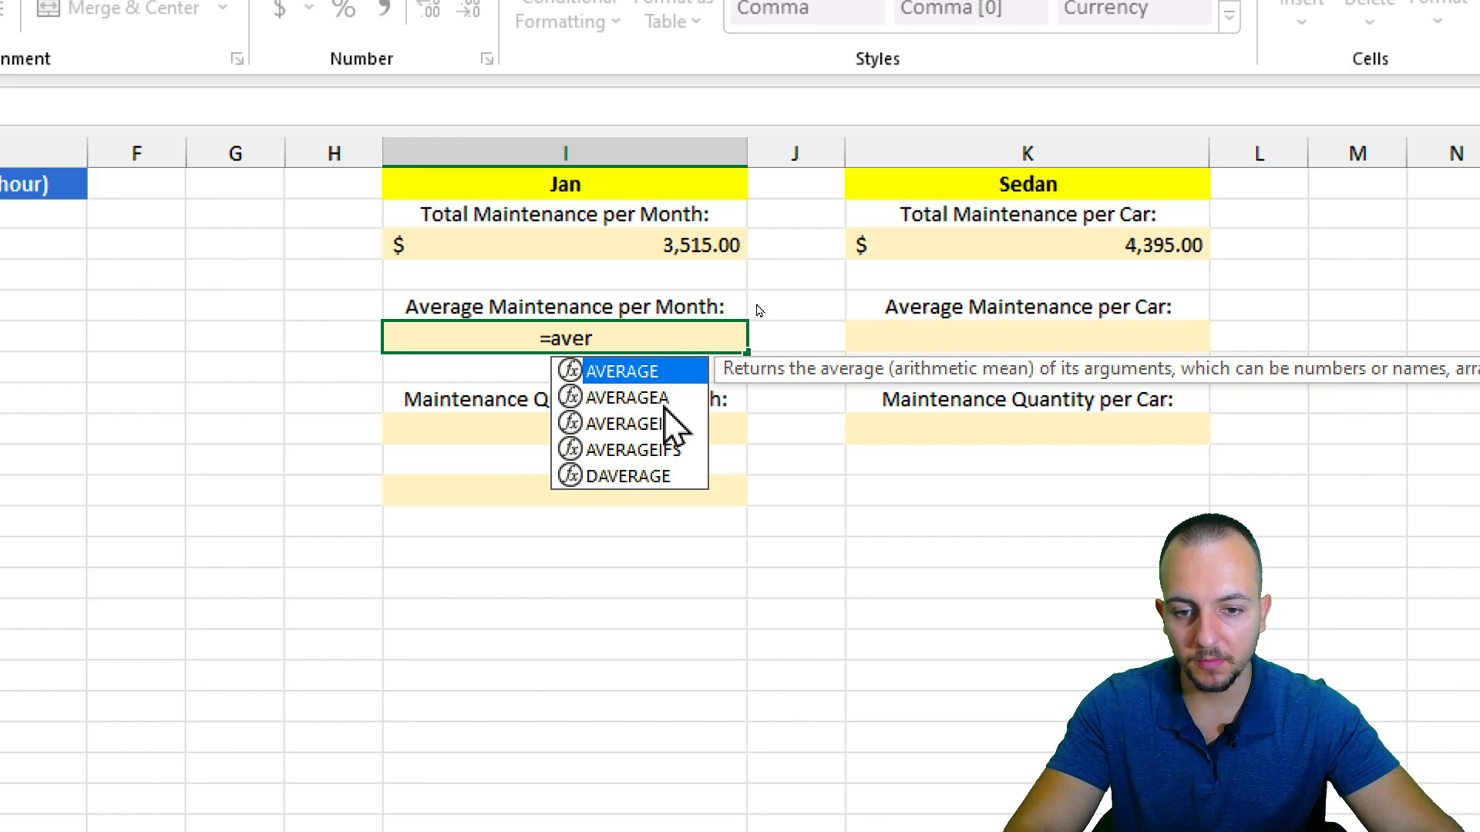
{"action": "left_click", "coordinate": [626, 425]}
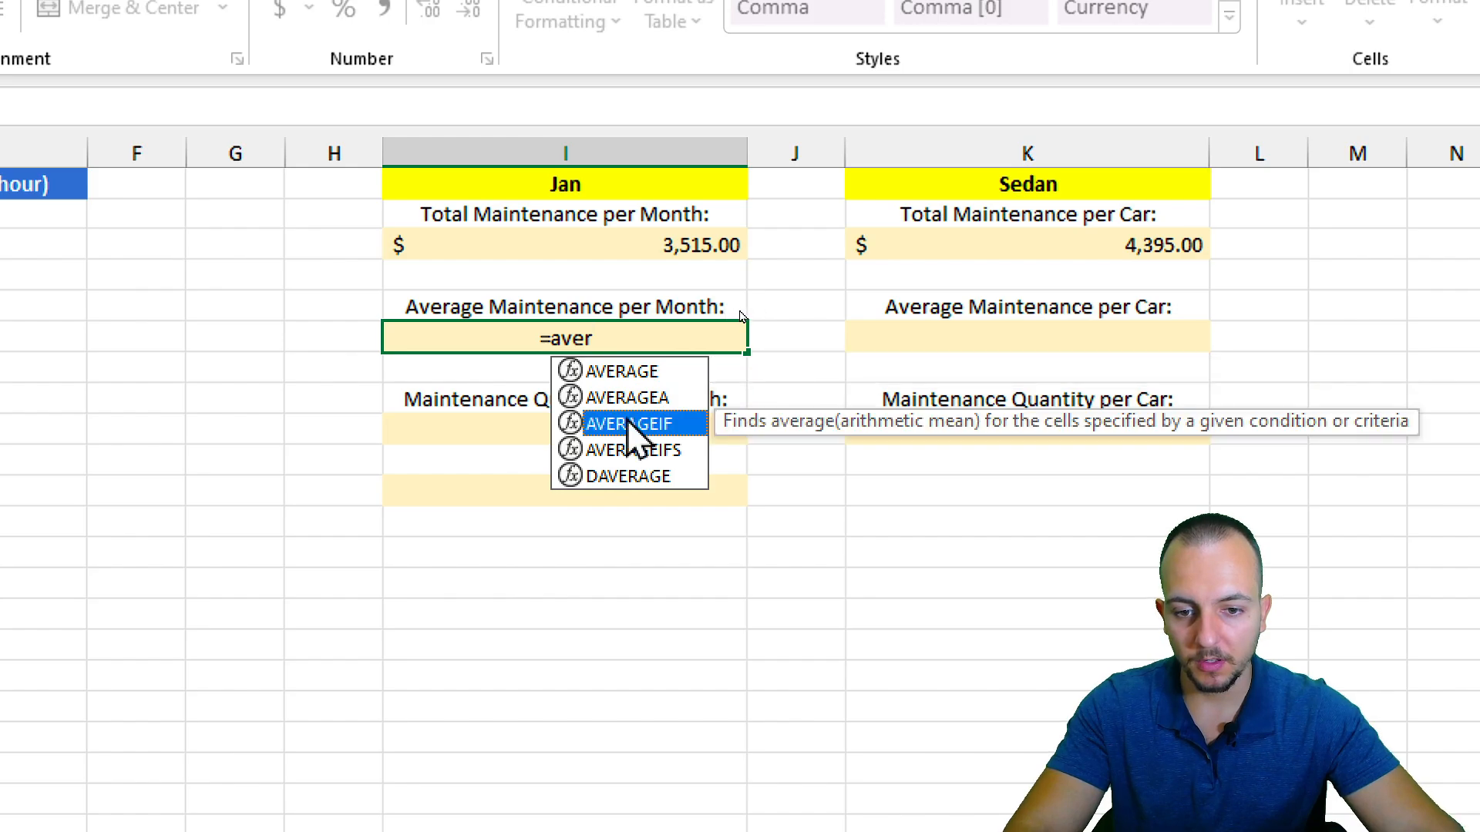
{"action": "double_click", "coordinate": [626, 425]}
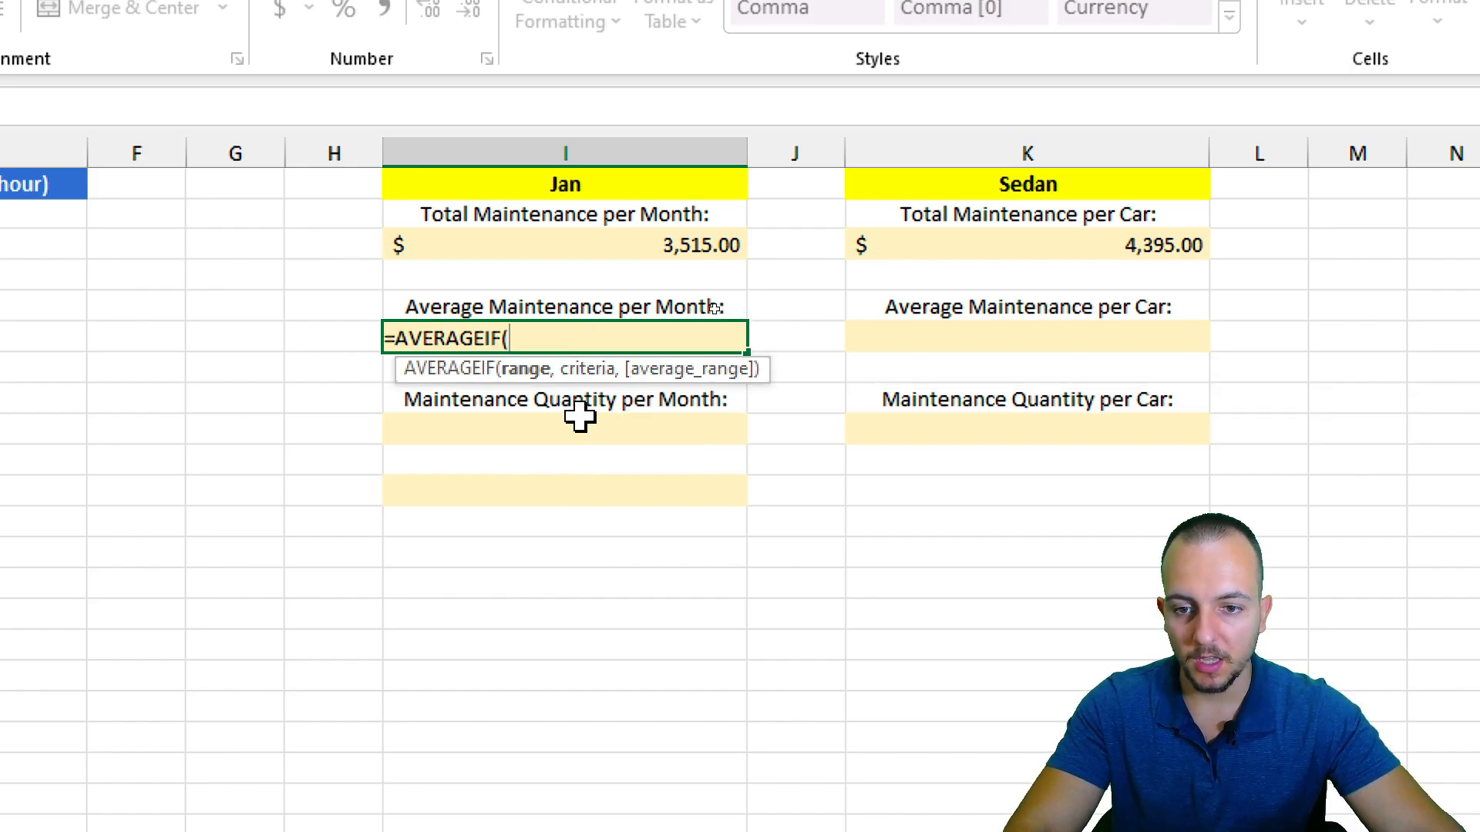
{"action": "mouse_move", "coordinate": [396, 277]}
{"action": "left_mouse_down"}
{"action": "mouse_move", "coordinate": [581, 340]}
{"action": "mouse_move", "coordinate": [730, 340]}
{"action": "left_mouse_up"}
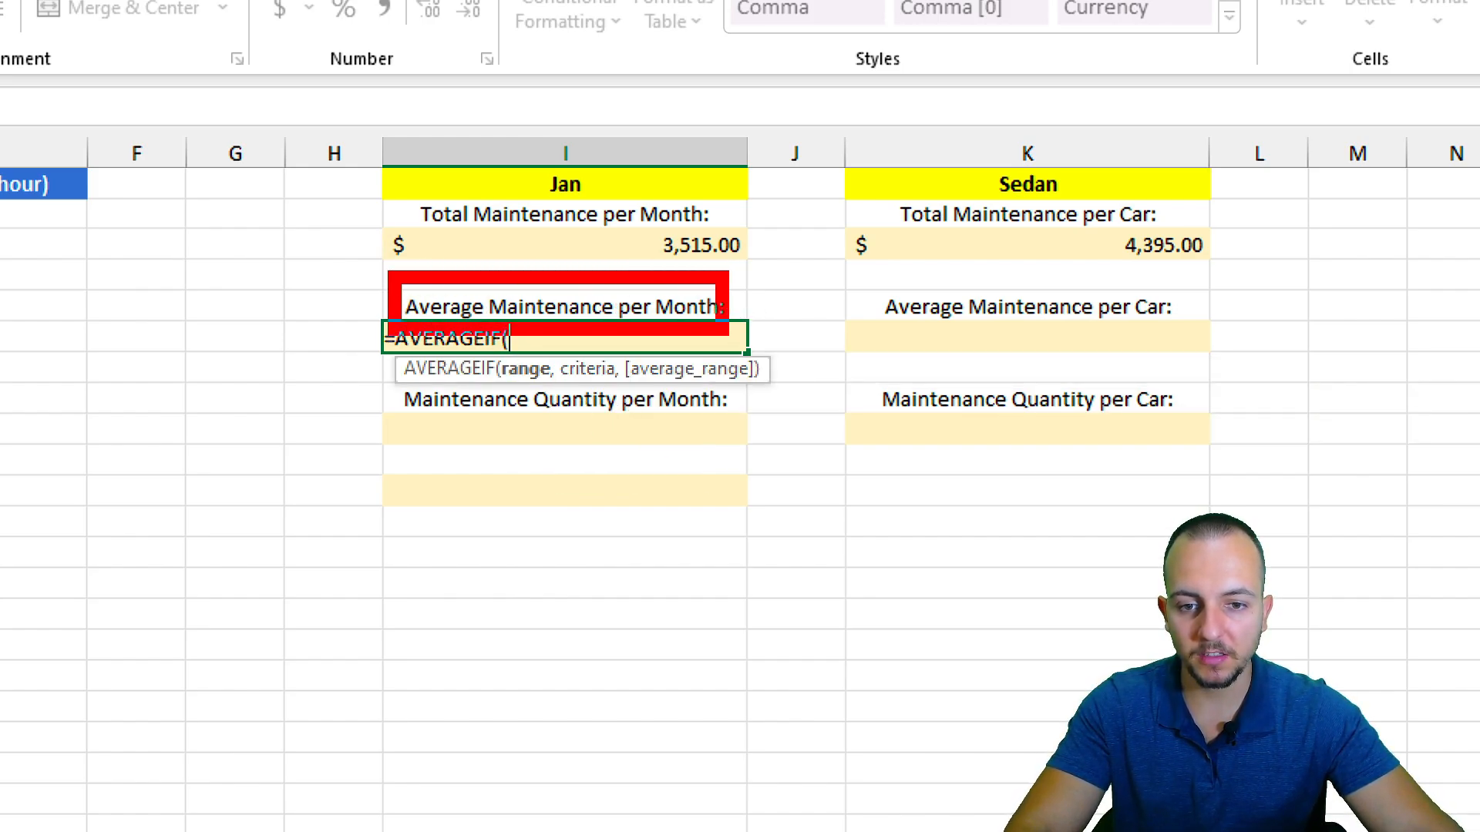
{"action": "key", "text": "Escape"}
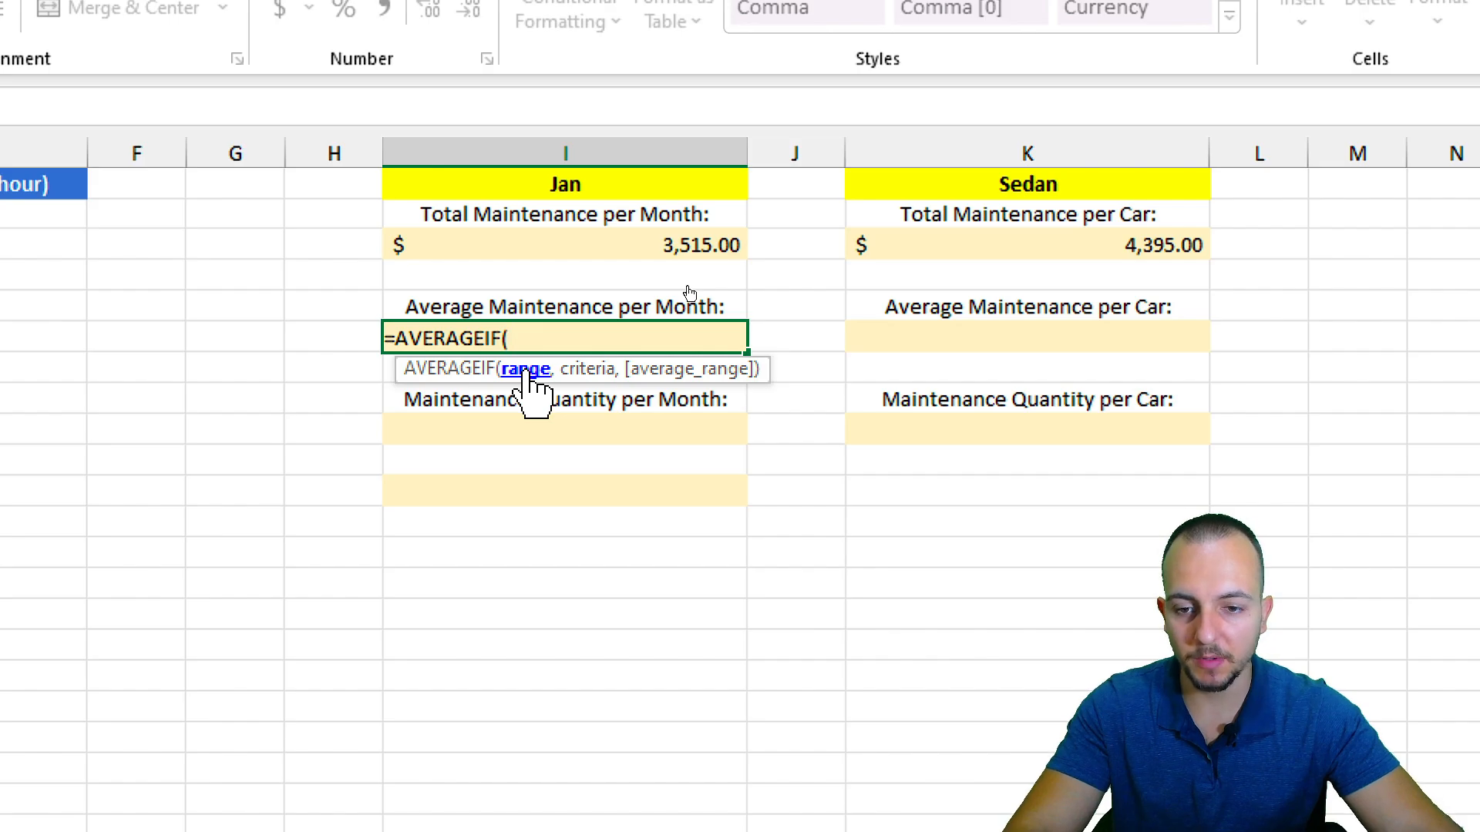
Step: Complete the AVERAGEIF formula with range A:A, criteria I1 and average range D:D, and enter it
{"action": "left_click", "coordinate": [116, 148]}
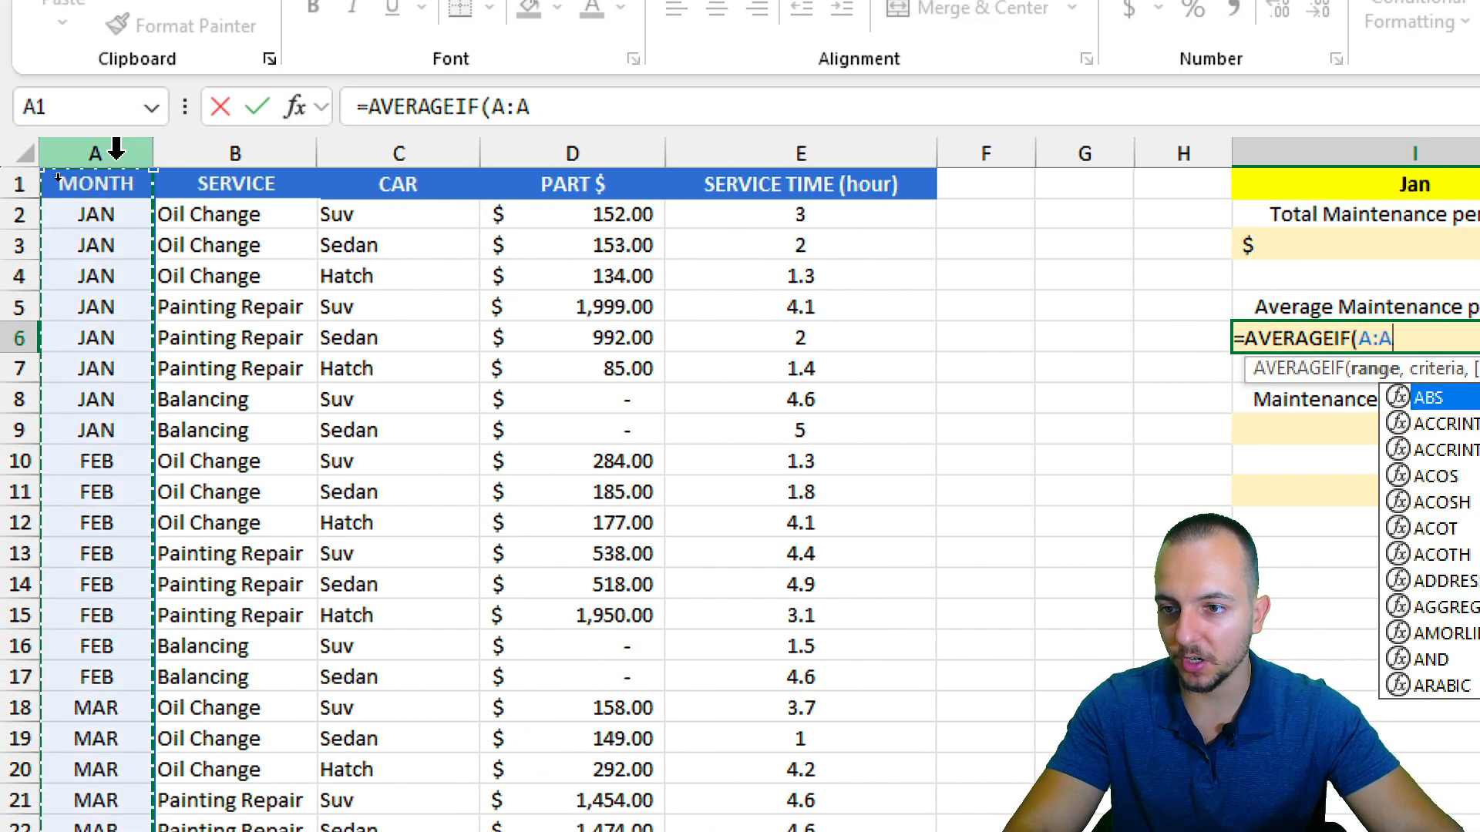
{"action": "type", "text": ","}
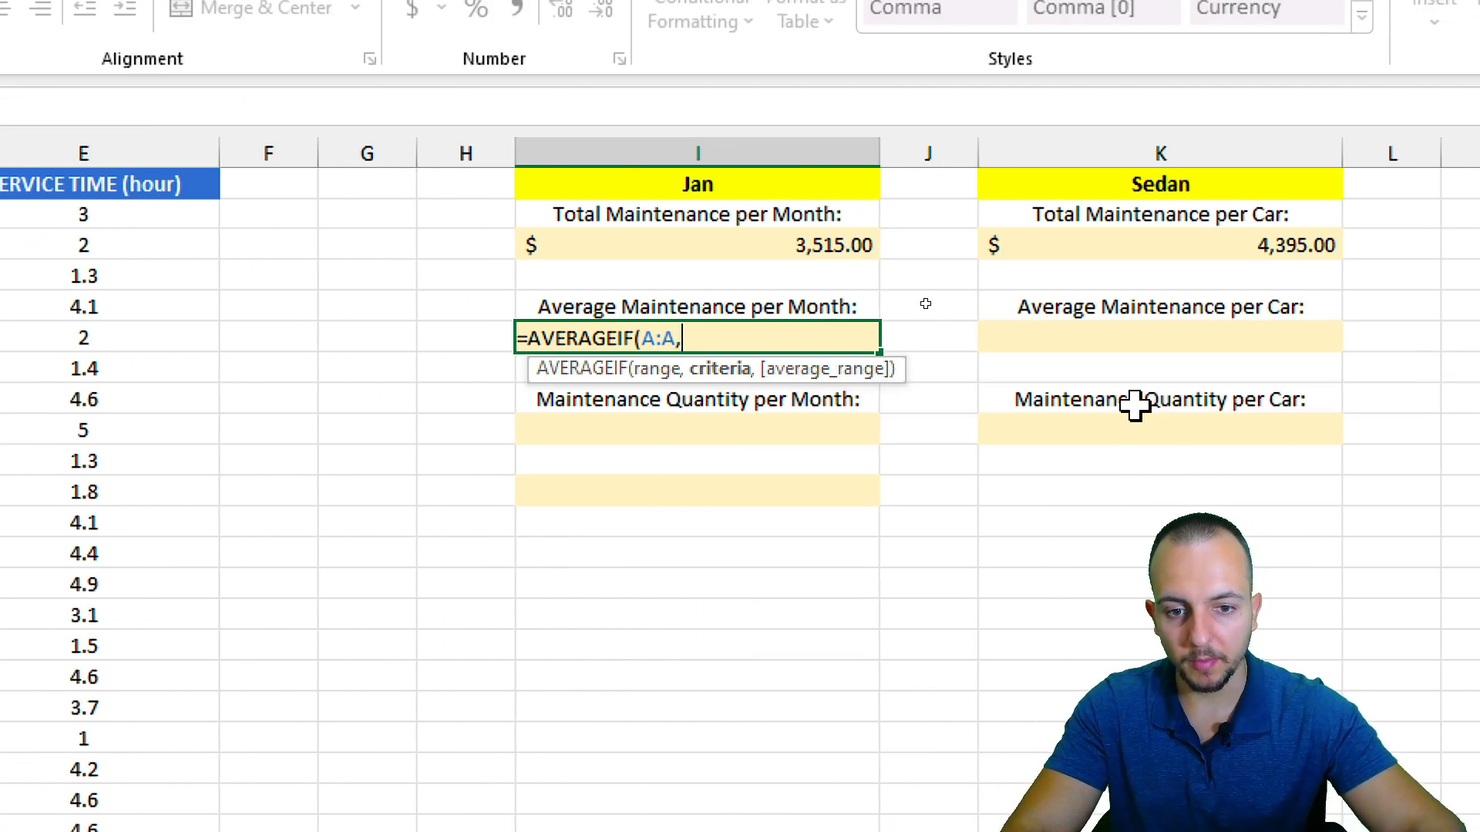
{"action": "left_click", "coordinate": [738, 181]}
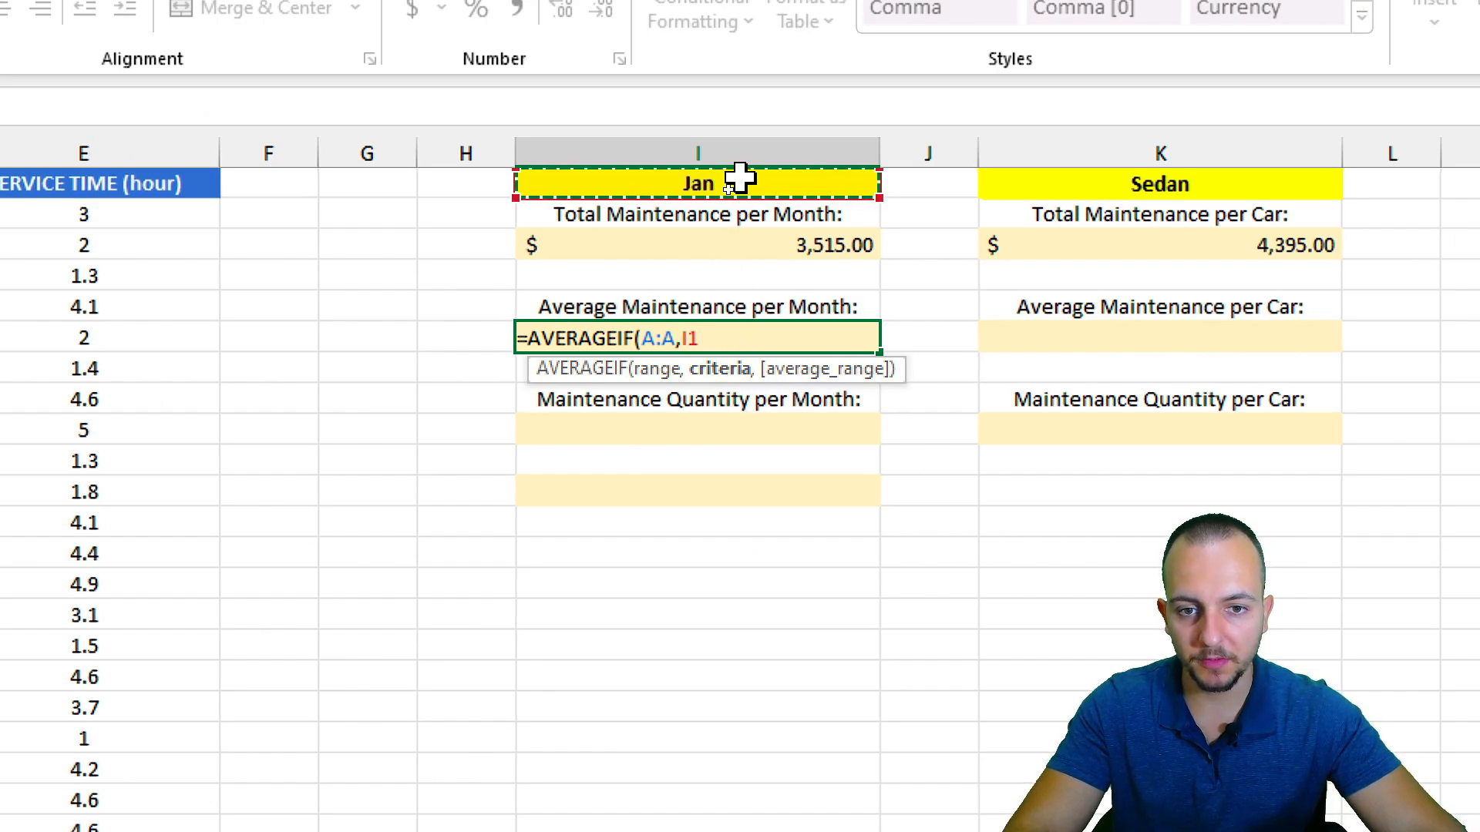
{"action": "type", "text": ","}
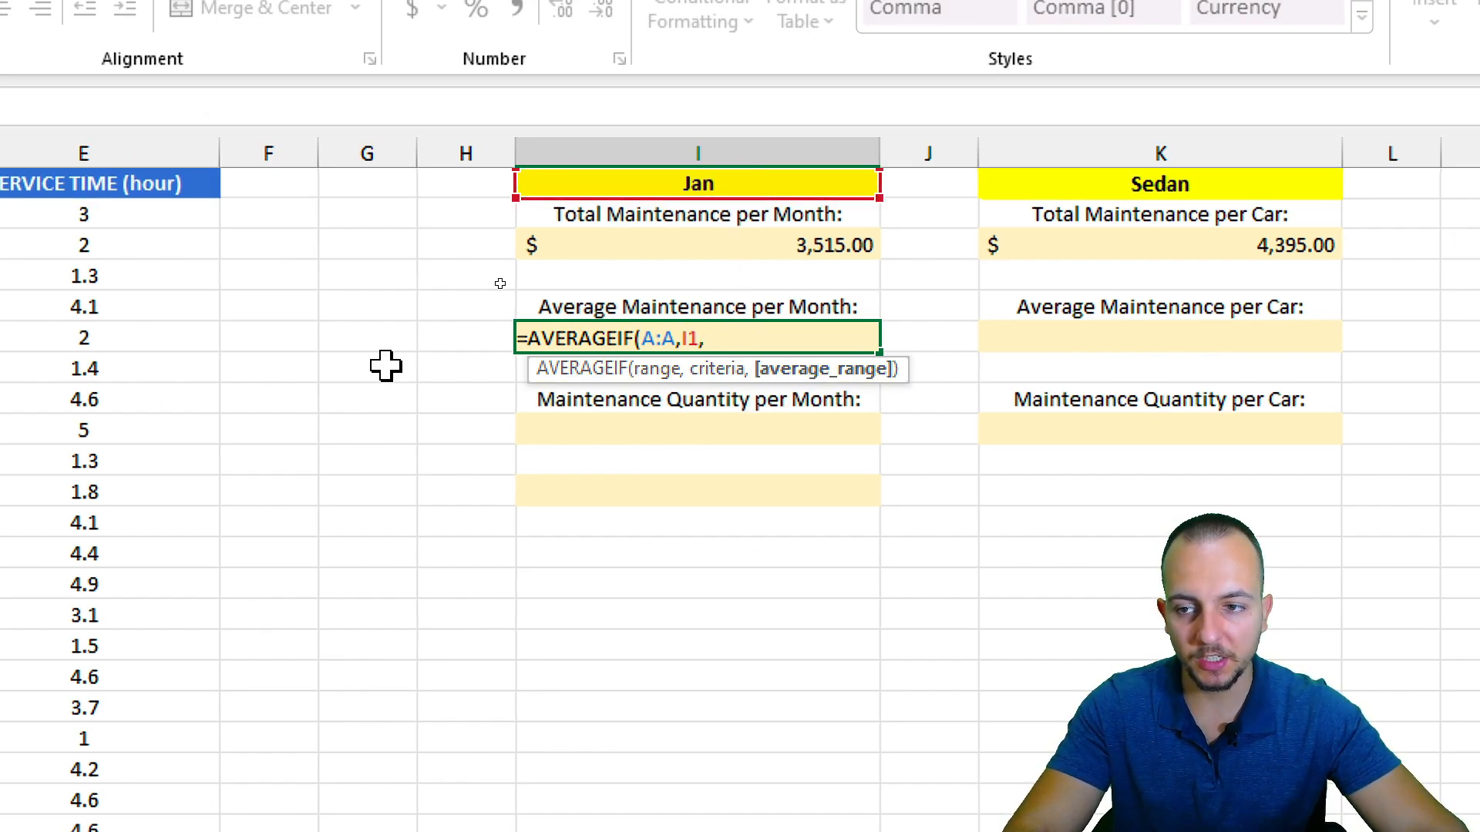
{"action": "left_click", "coordinate": [454, 155]}
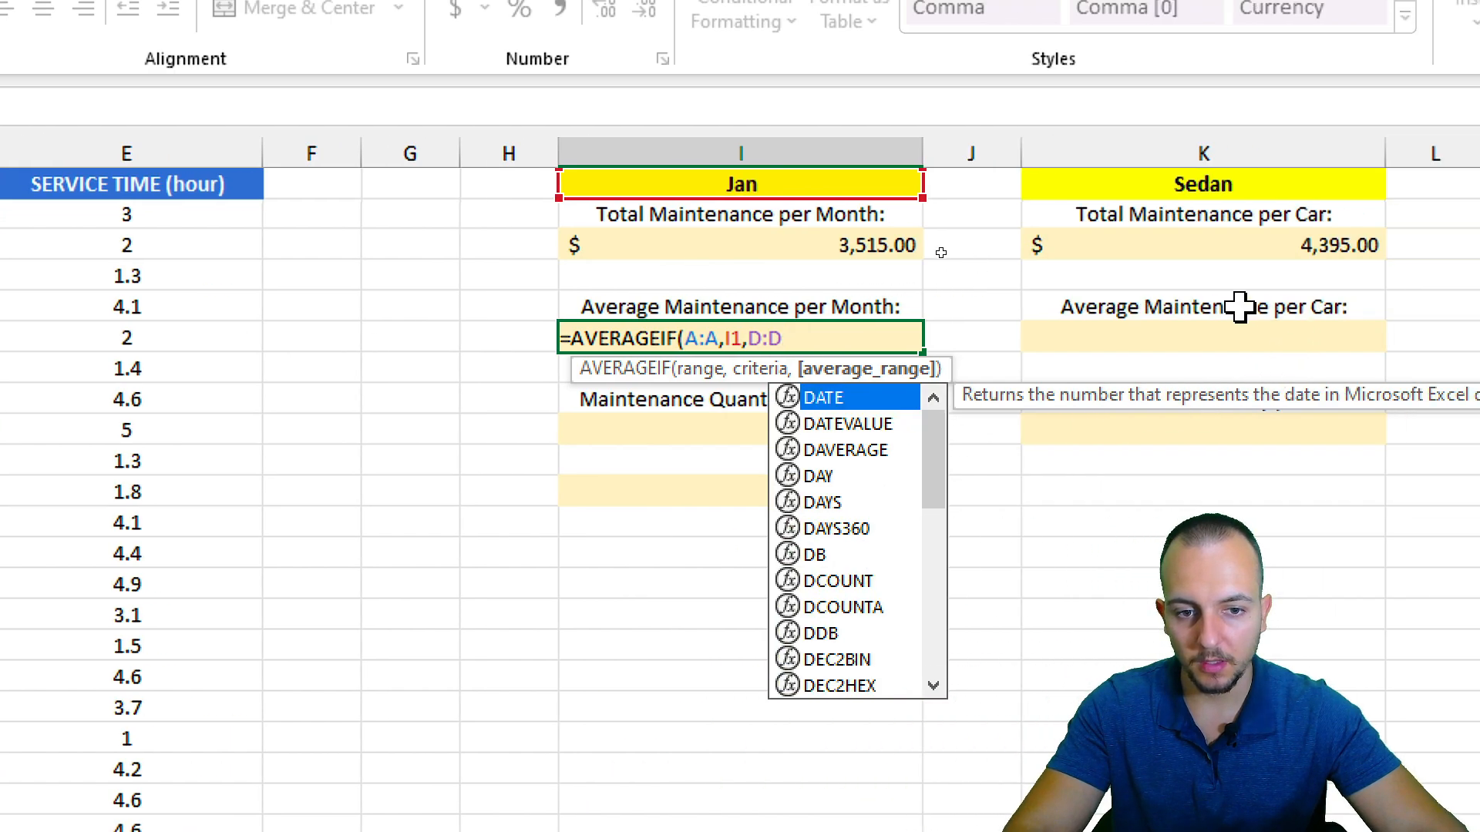
{"action": "key", "text": "Return"}
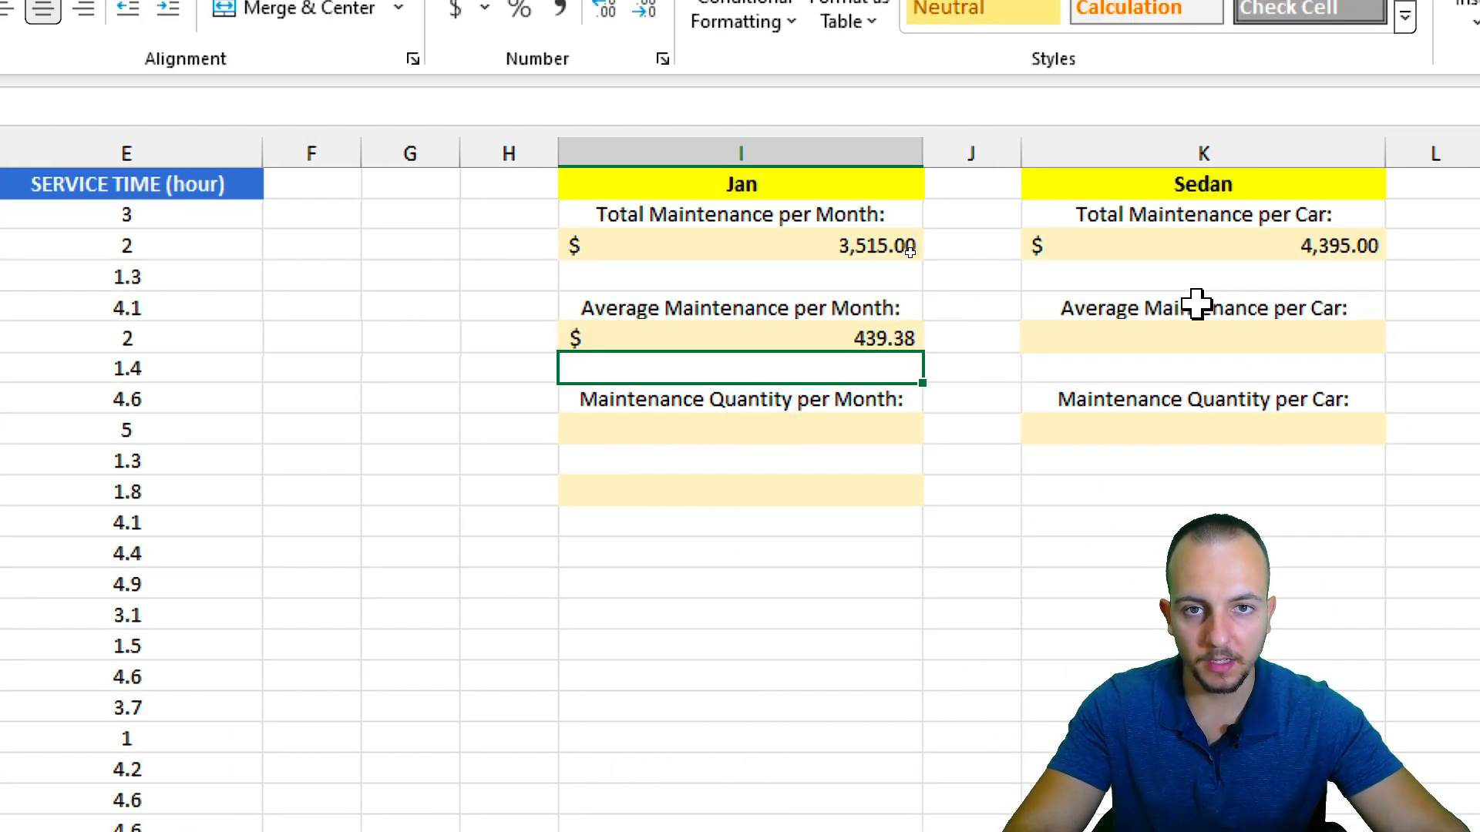
Step: Change the month criteria in cell I1 to Apr to test the monthly total and average formulas
{"action": "left_click", "coordinate": [843, 336]}
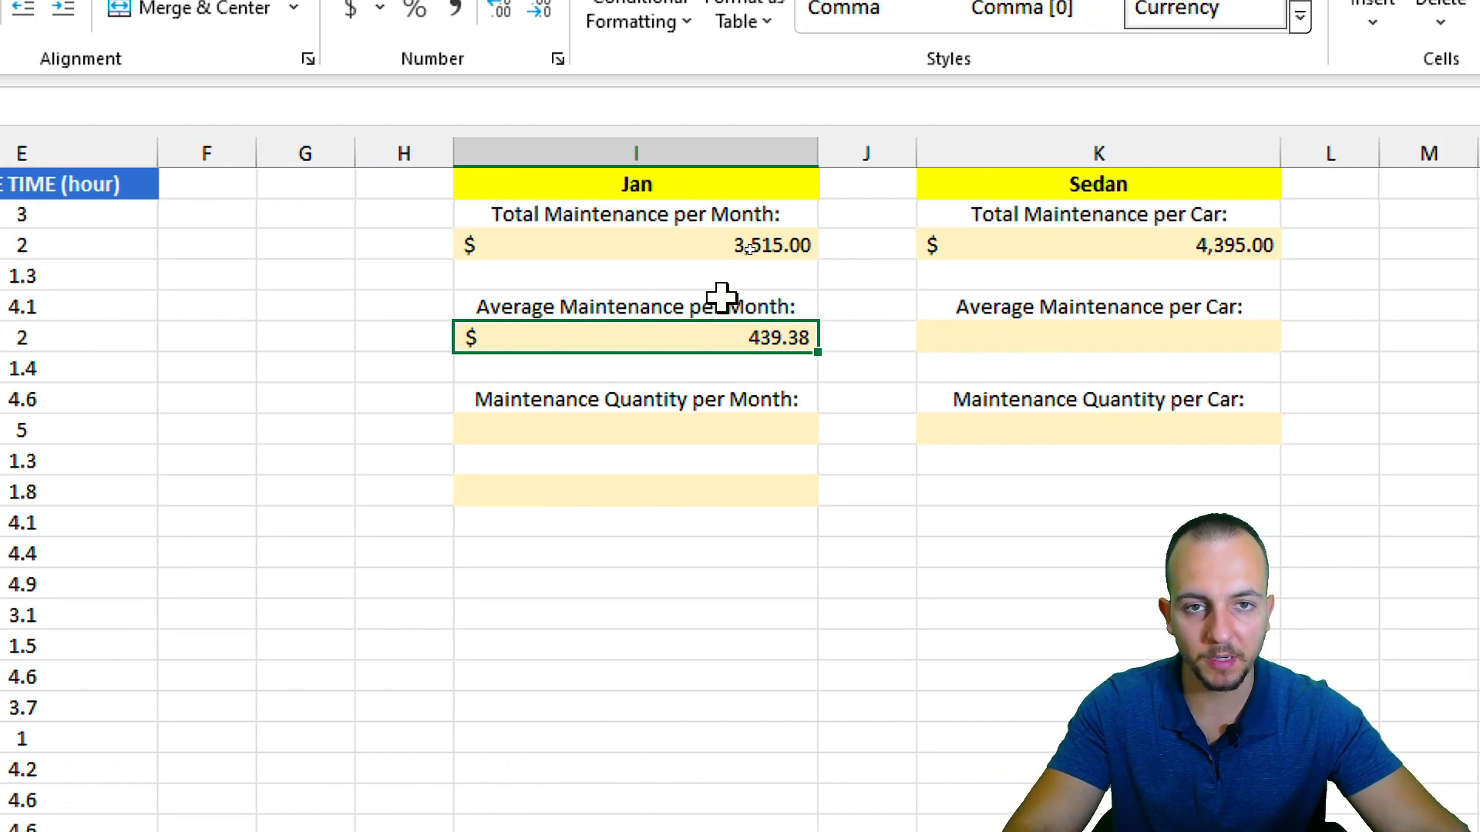
{"action": "left_click", "coordinate": [670, 183]}
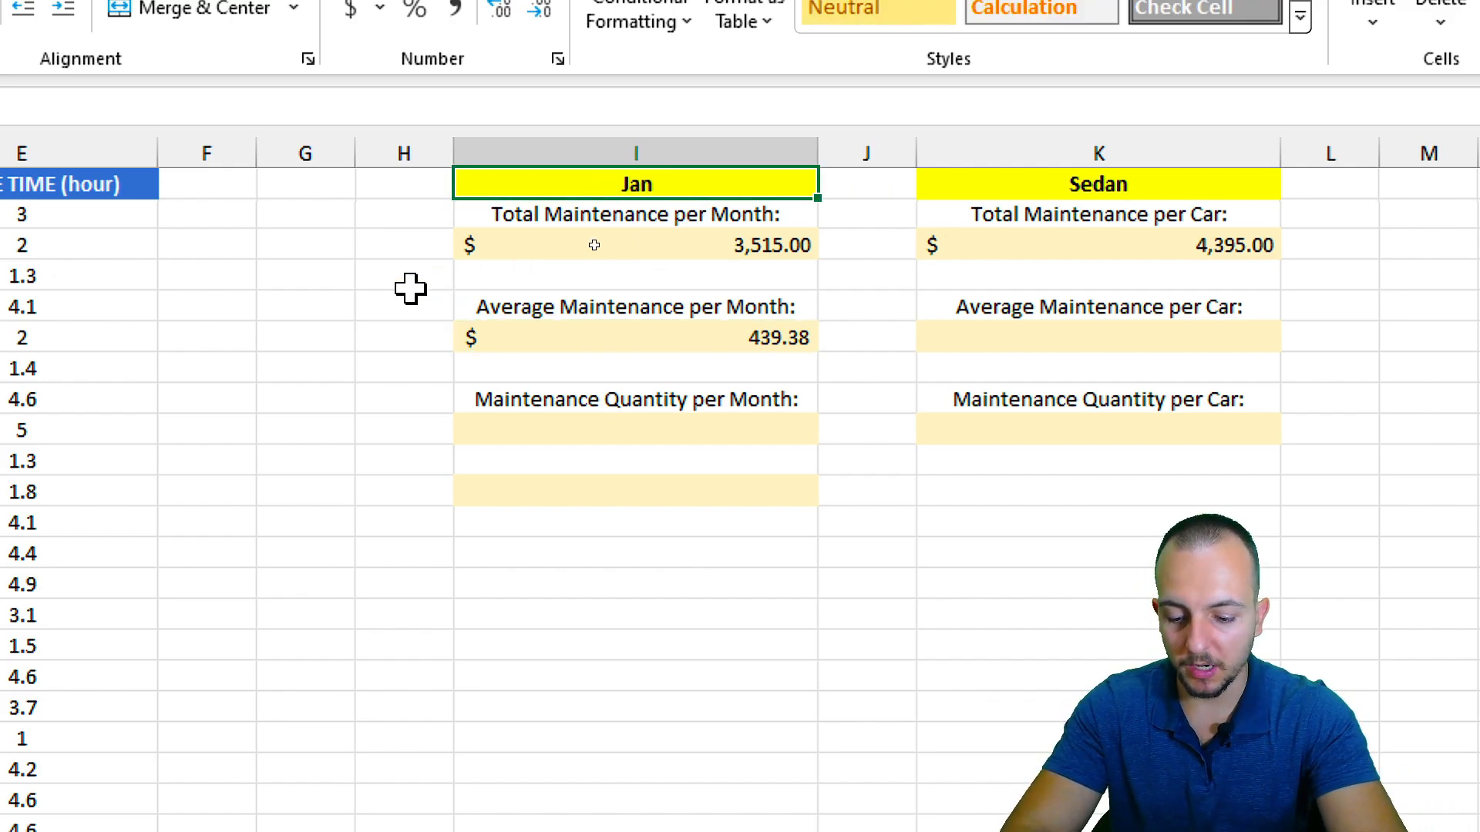
{"action": "type", "text": "Apr"}
{"action": "key", "text": "Return"}
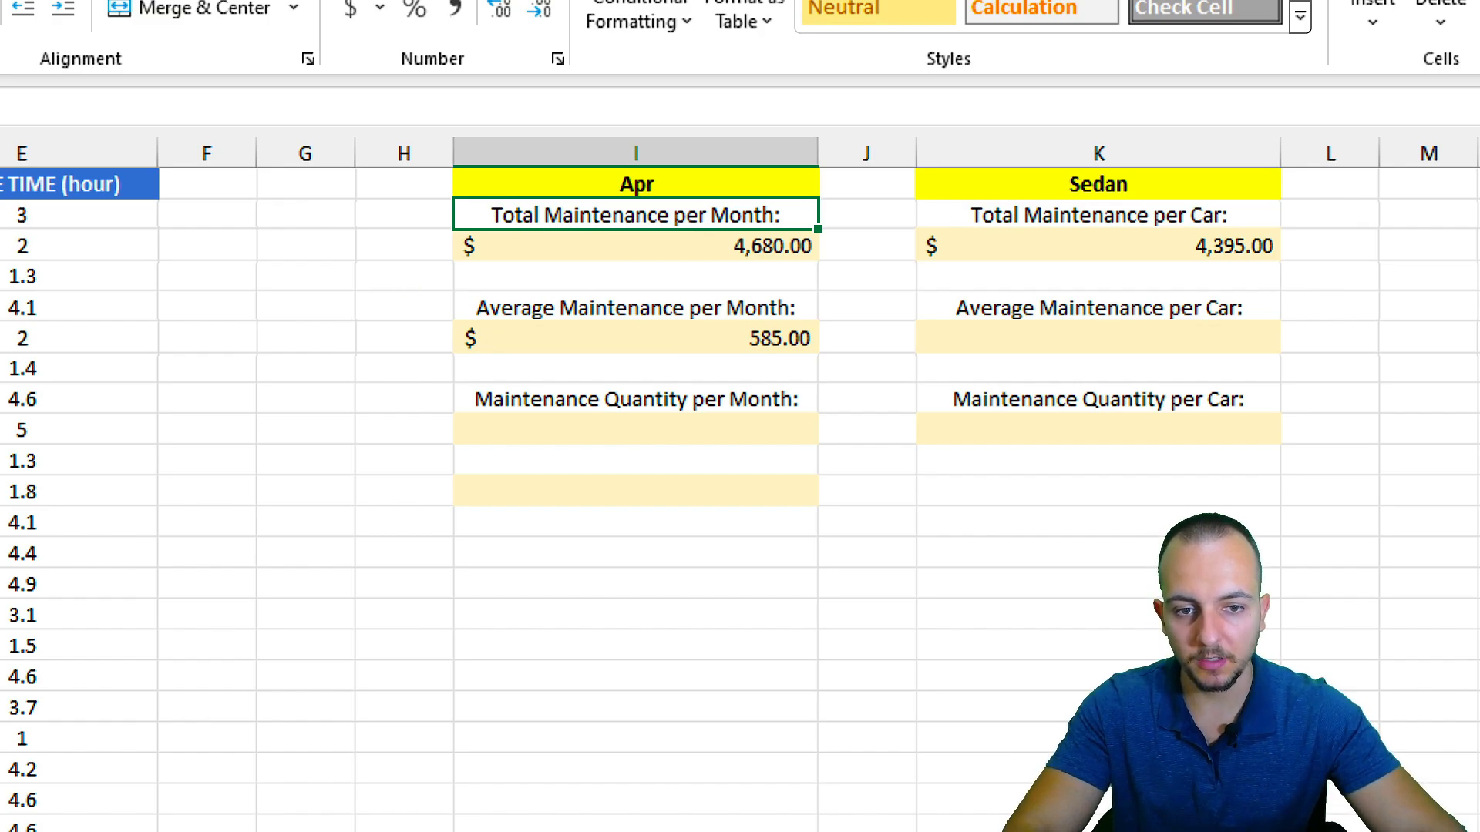
{"action": "mouse_move", "coordinate": [850, 219]}
{"action": "left_mouse_down"}
{"action": "mouse_move", "coordinate": [772, 215]}
{"action": "mouse_move", "coordinate": [825, 242]}
{"action": "mouse_move", "coordinate": [851, 218]}
{"action": "left_mouse_up"}
{"action": "mouse_move", "coordinate": [797, 296]}
{"action": "left_mouse_down"}
{"action": "mouse_move", "coordinate": [724, 301]}
{"action": "mouse_move", "coordinate": [828, 316]}
{"action": "left_mouse_up"}
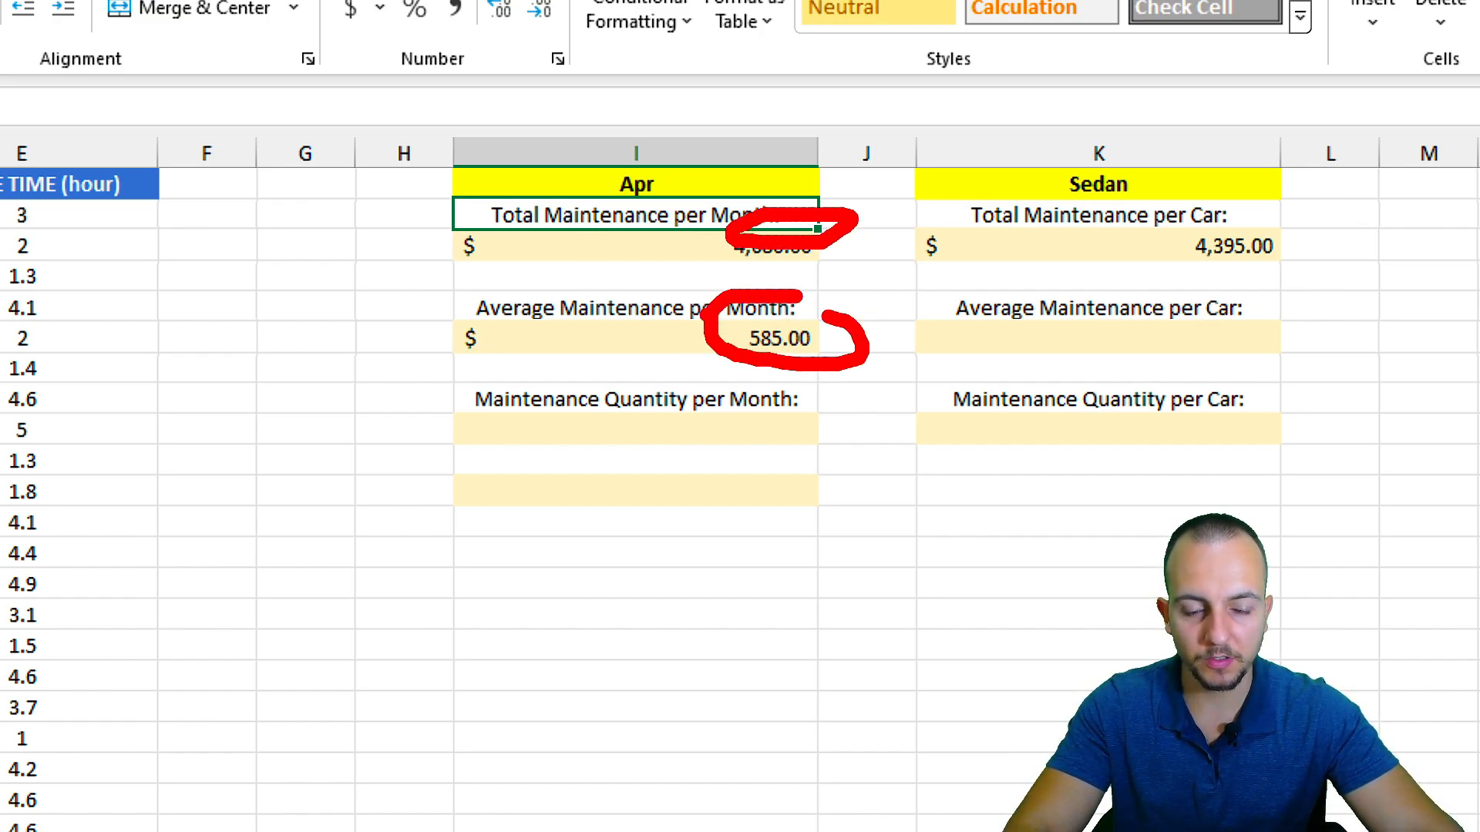
{"action": "key", "text": "Escape"}
Step: Calculate the Average Maintenance per Car in K6 with =AVERAGEIF(C:C,K1,D:D), using the car type in K1 as criteria
{"action": "scroll", "coordinate": [1315, 472], "scroll_direction": "right", "scroll_amount": 3}
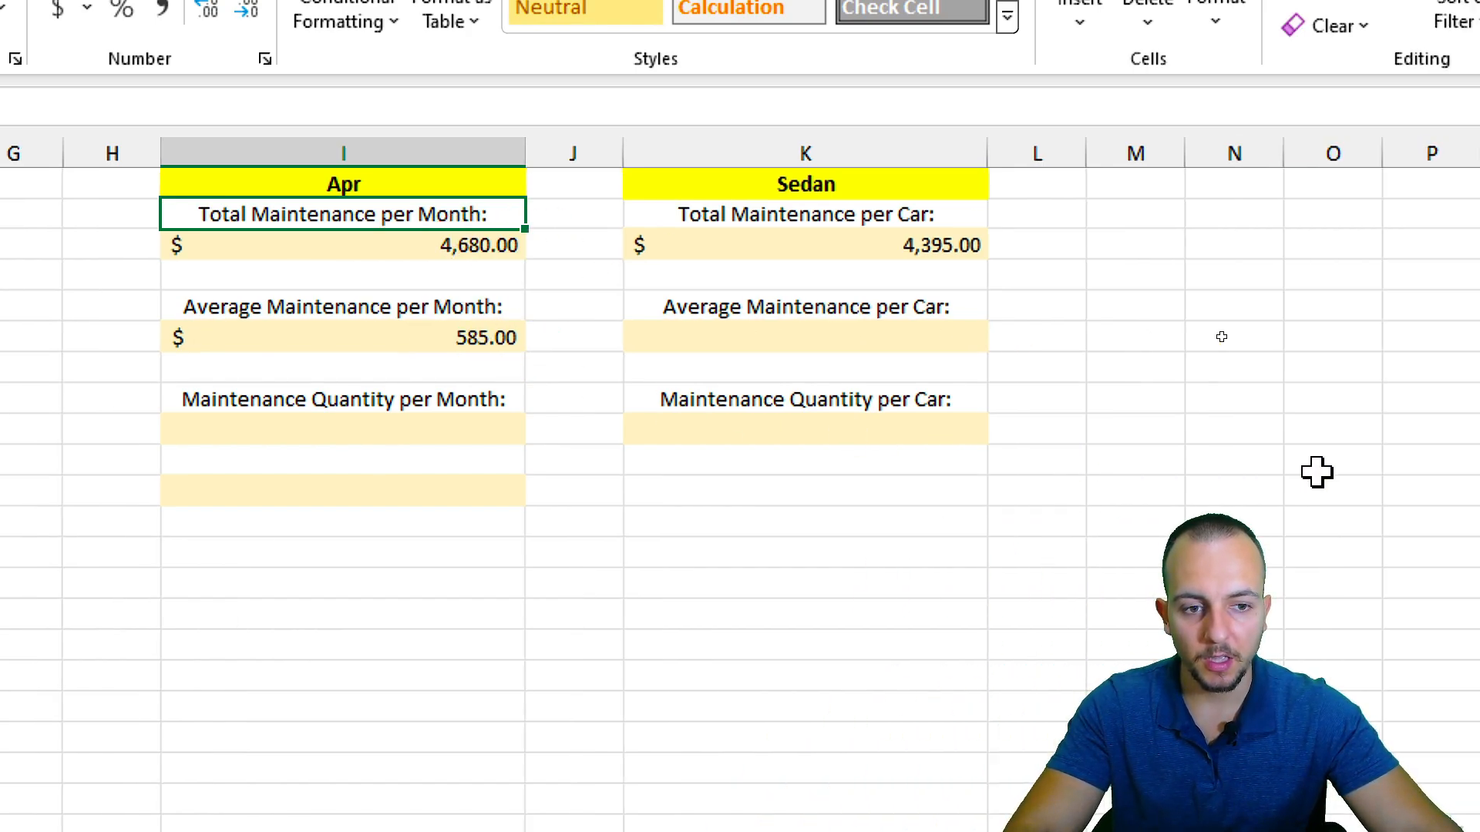
{"action": "left_click", "coordinate": [792, 331]}
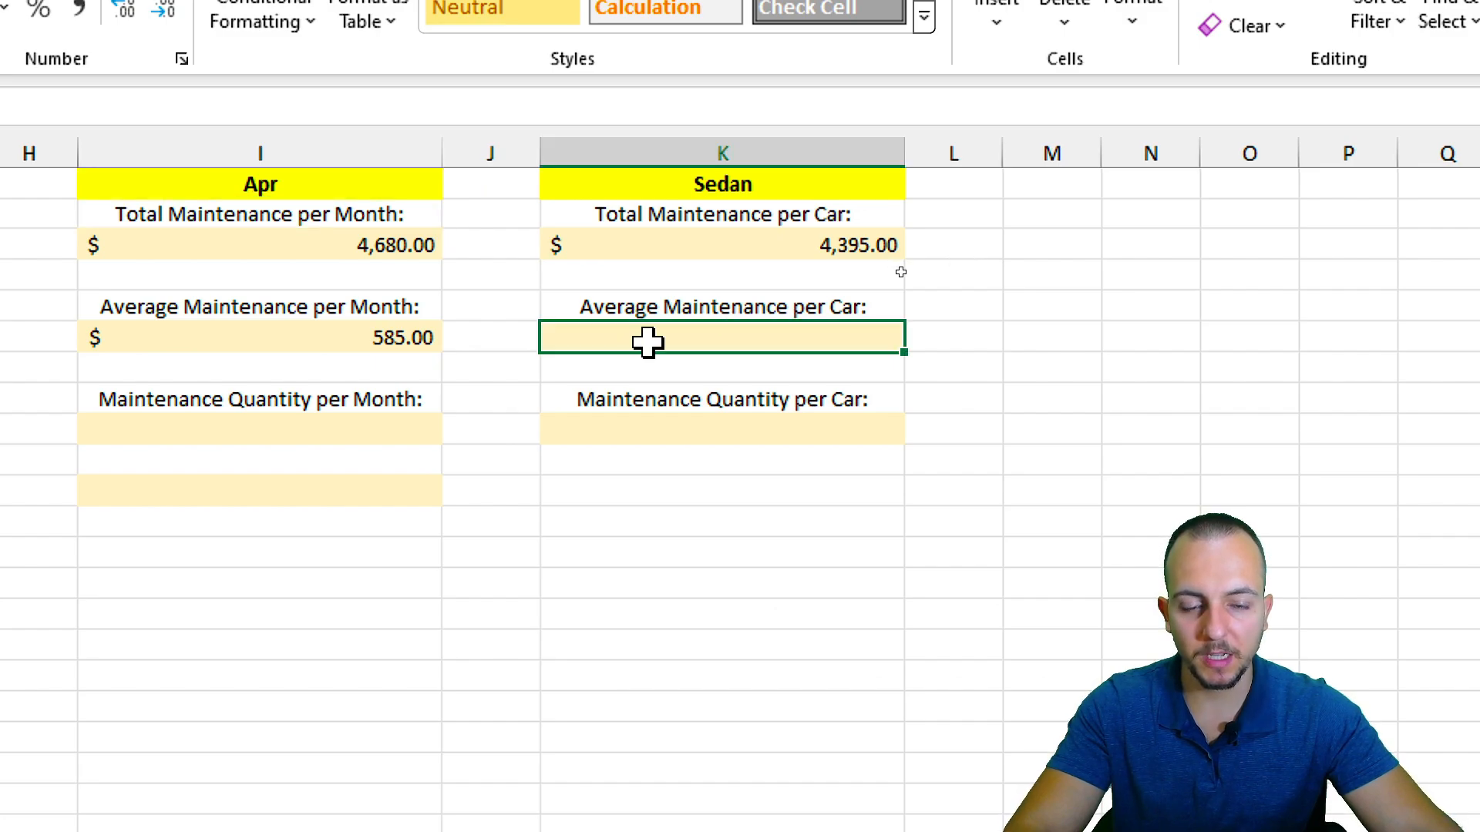
{"action": "type", "text": "="}
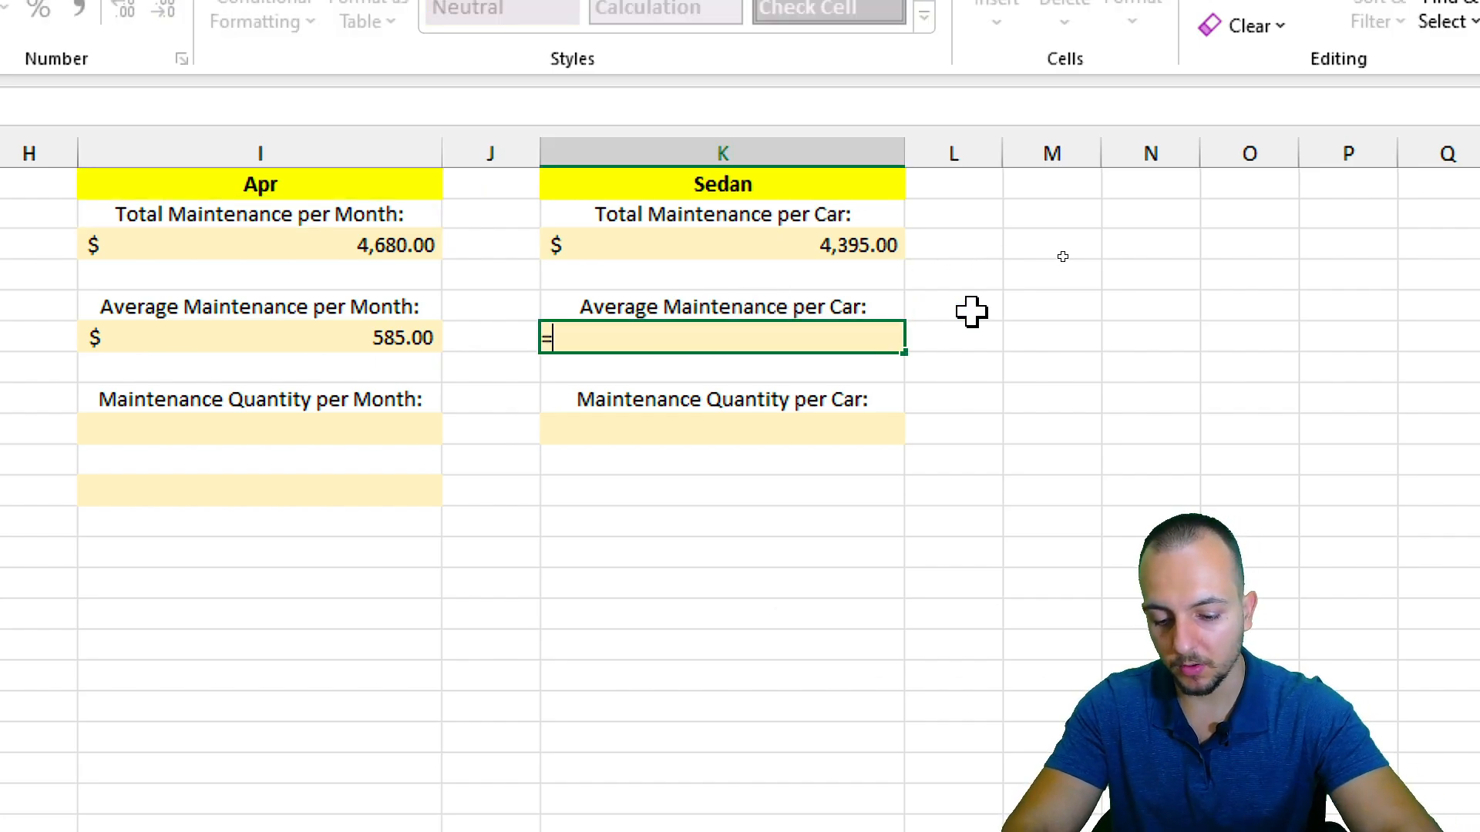
{"action": "type", "text": "avera"}
{"action": "left_click", "coordinate": [687, 423]}
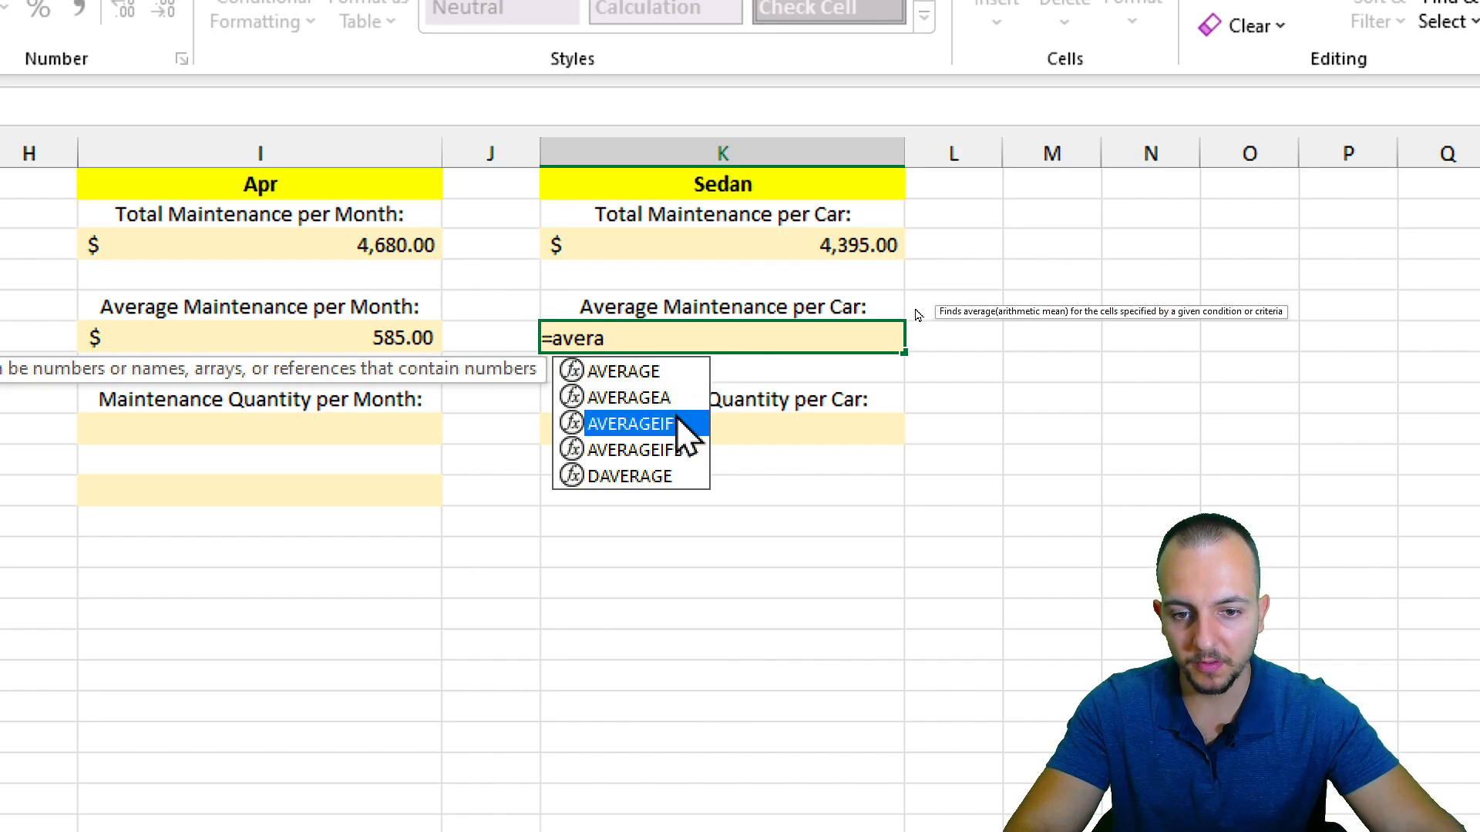
{"action": "double_click", "coordinate": [627, 423]}
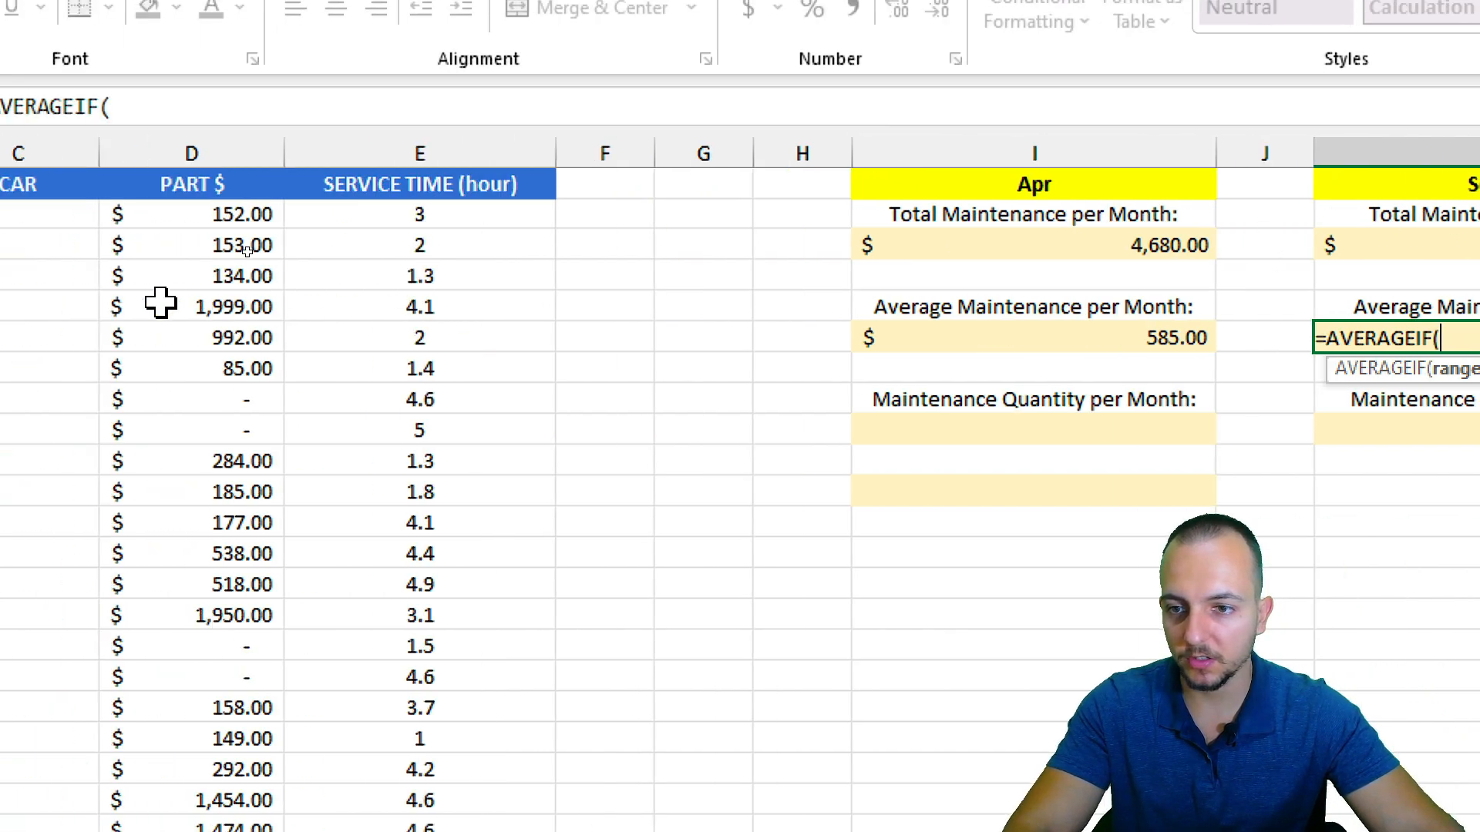
{"action": "left_click", "coordinate": [409, 158]}
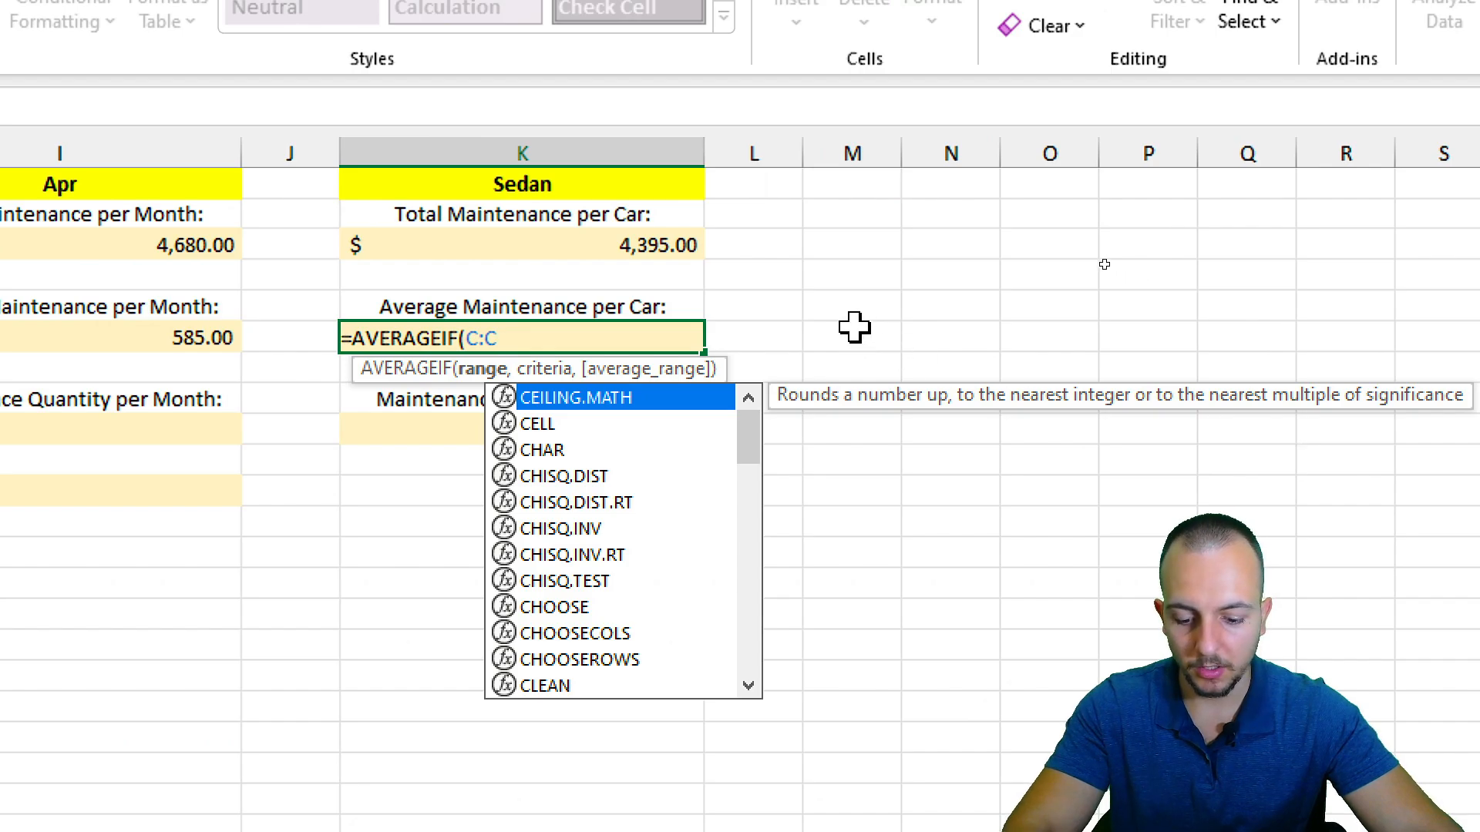
{"action": "type", "text": ","}
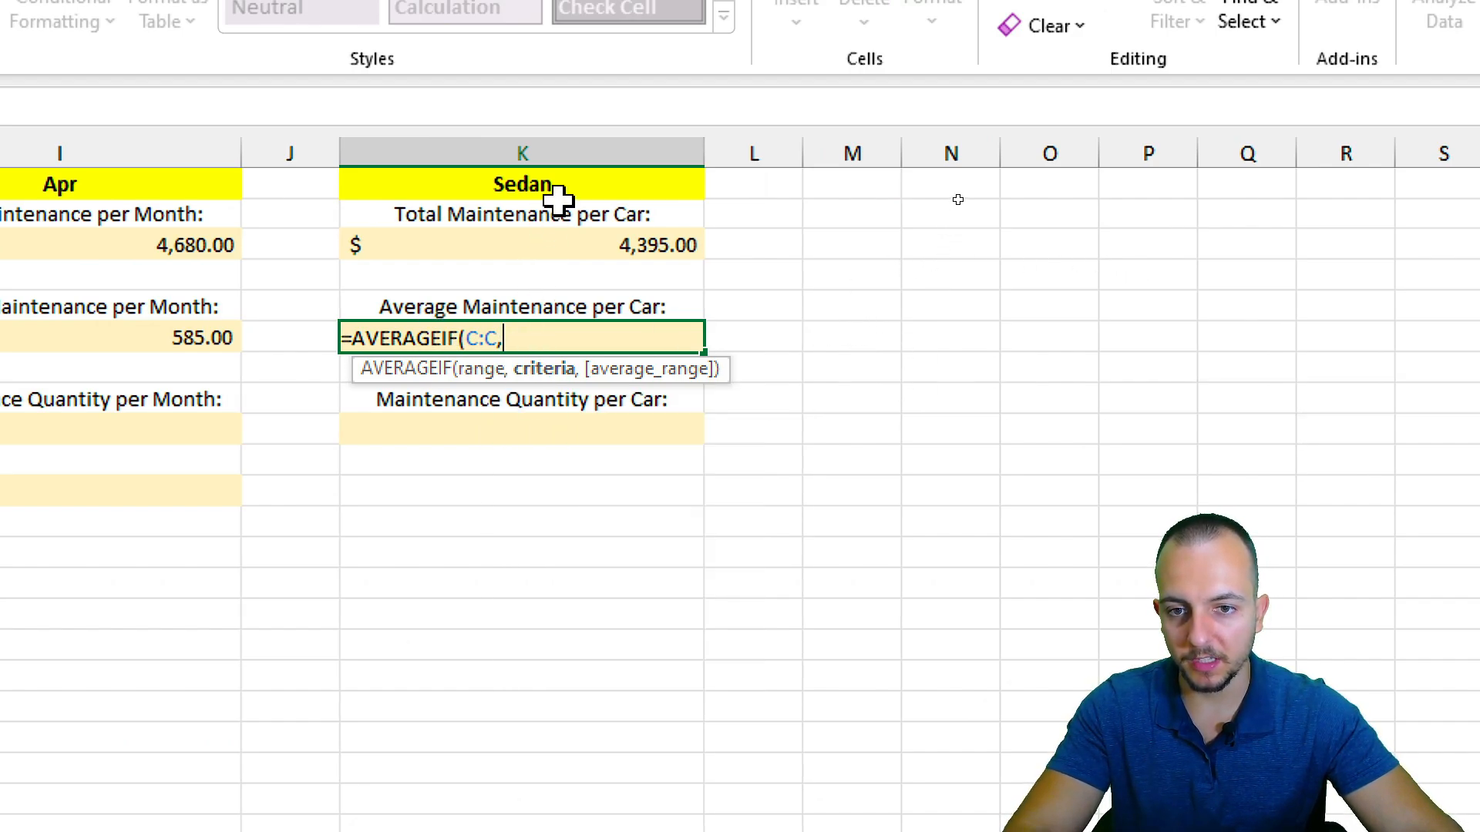
{"action": "left_click", "coordinate": [579, 187]}
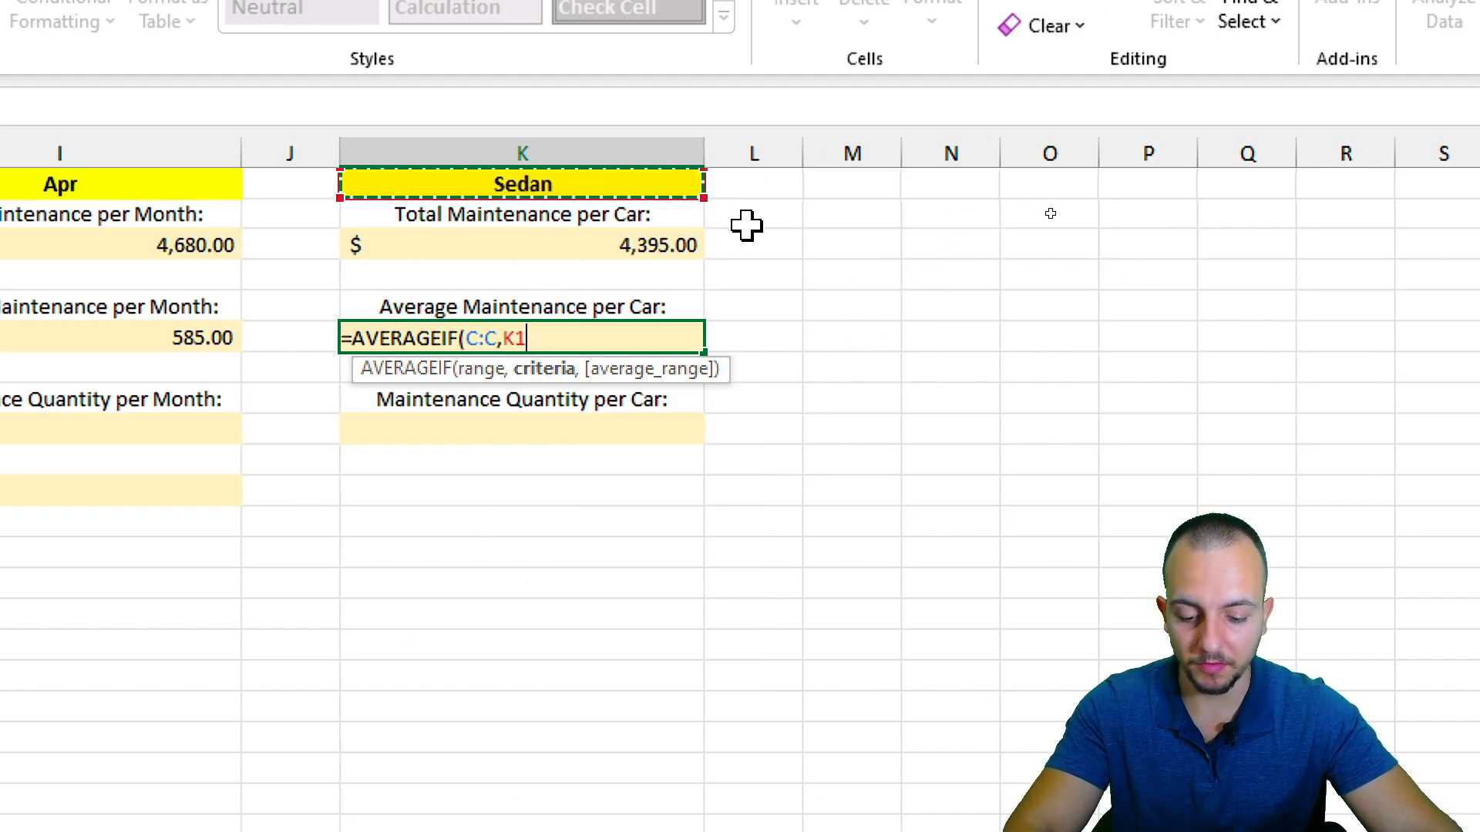
{"action": "type", "text": ","}
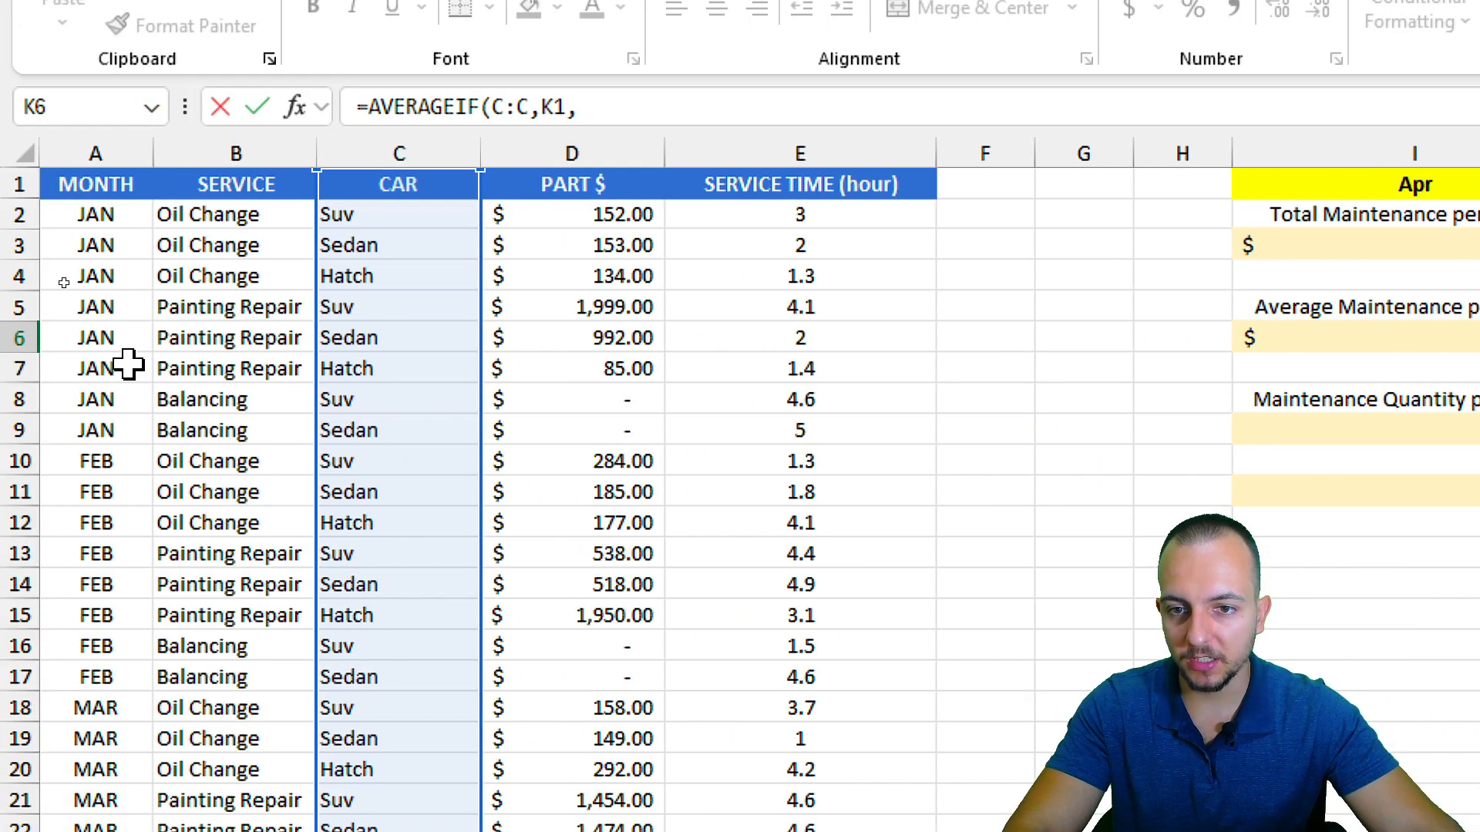
{"action": "left_click", "coordinate": [617, 154]}
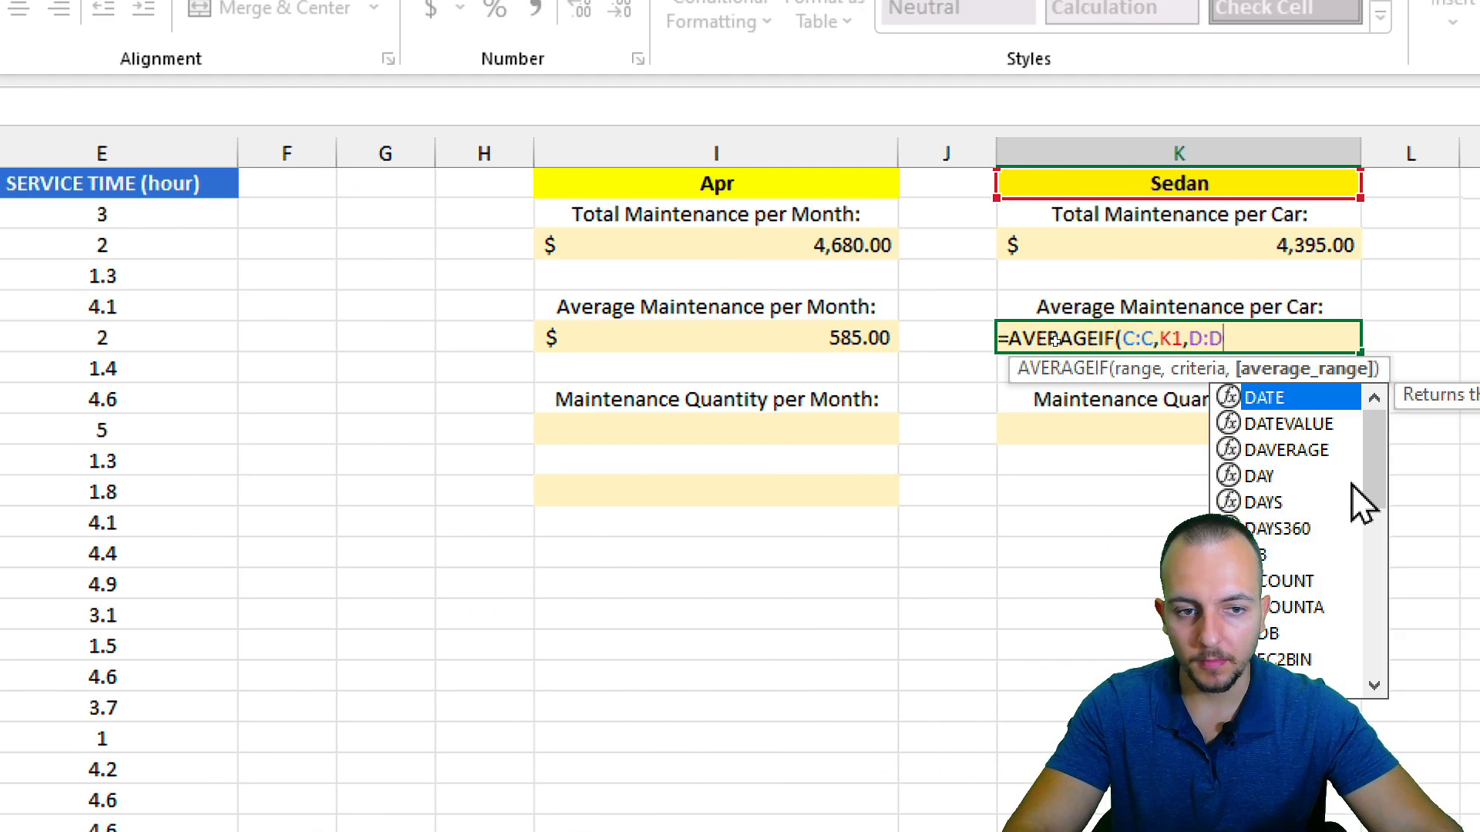
{"action": "key", "text": "Return"}
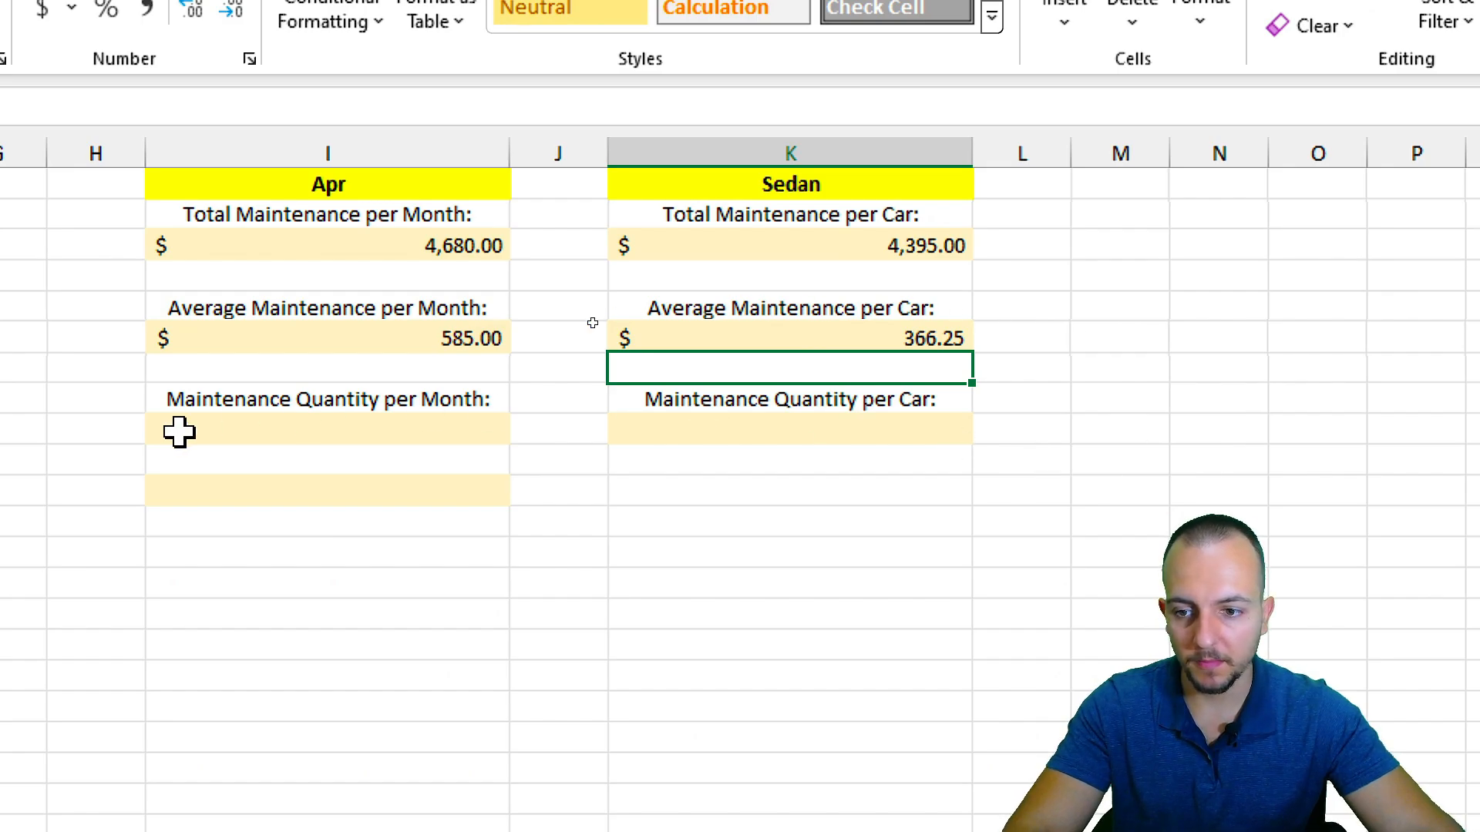
Step: Examine the FEB entries in the MONTH column and the empty rows below the maintenance table
{"action": "left_click", "coordinate": [321, 430]}
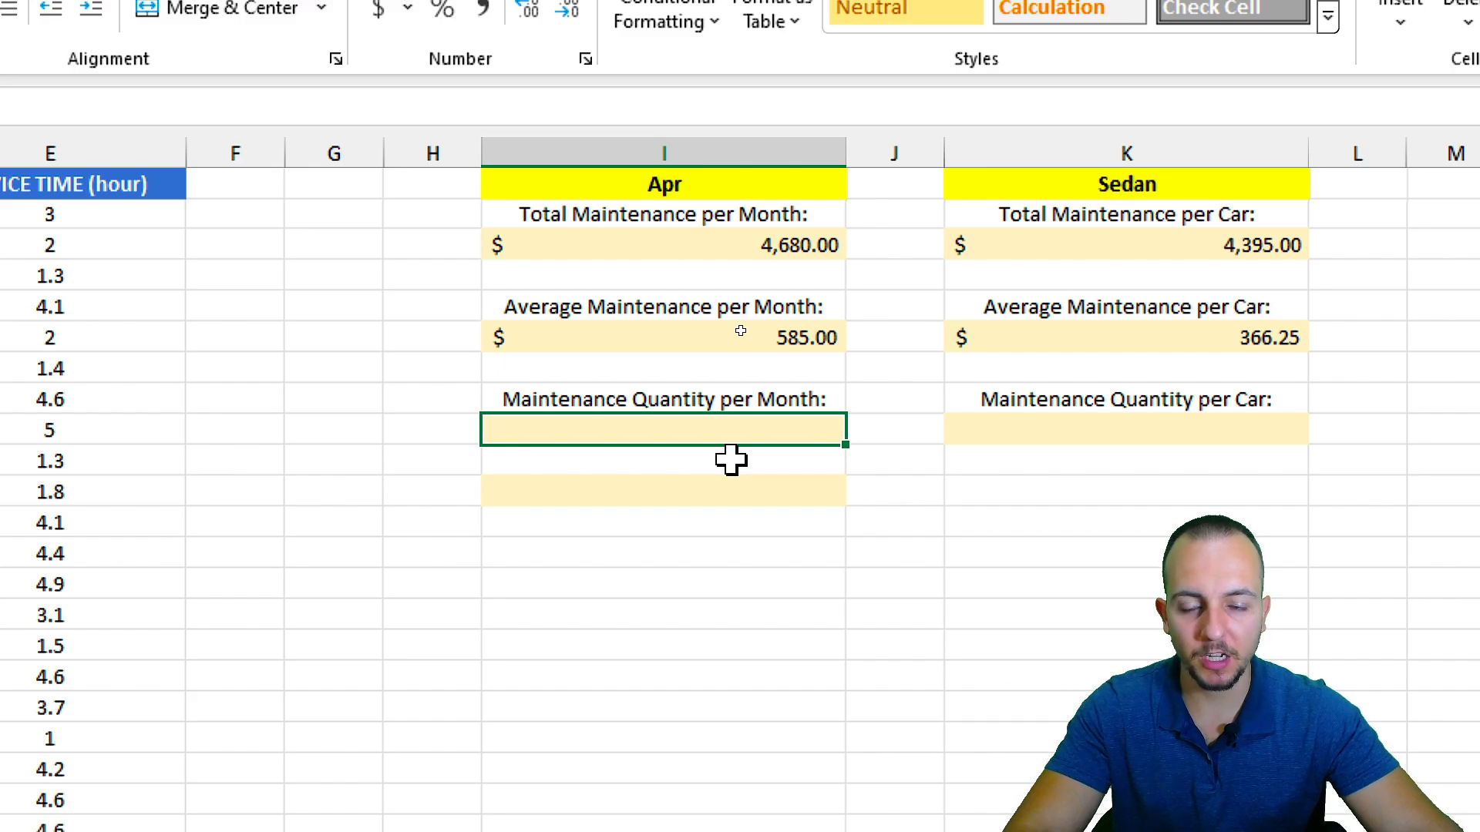
{"action": "key", "text": "ctrl+2"}
{"action": "left_click_drag", "start_coordinate": [604, 376], "coordinate": [730, 424]}
{"action": "key", "text": "Escape"}
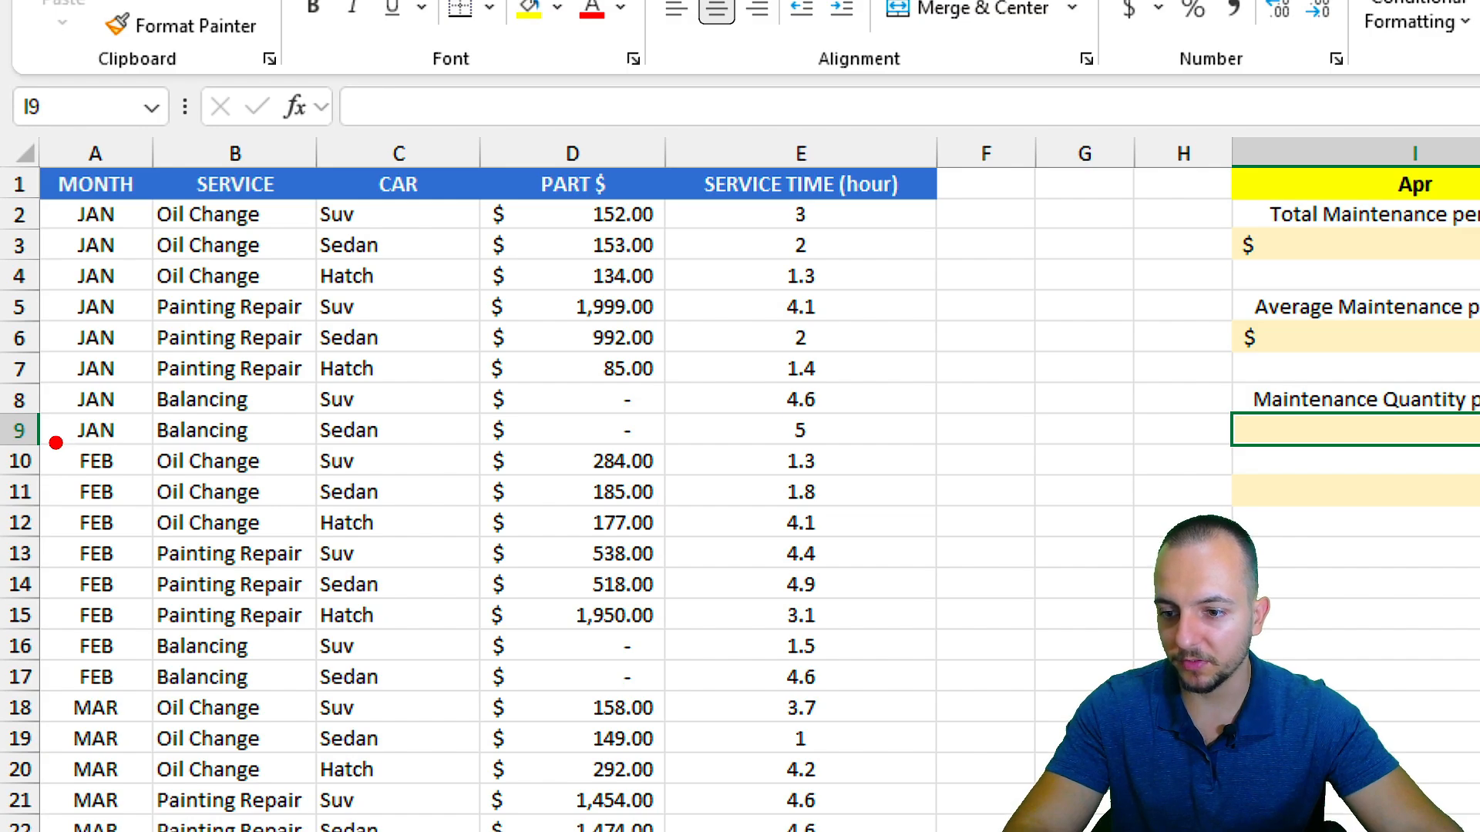
{"action": "left_click_drag", "start_coordinate": [76, 461], "coordinate": [229, 437]}
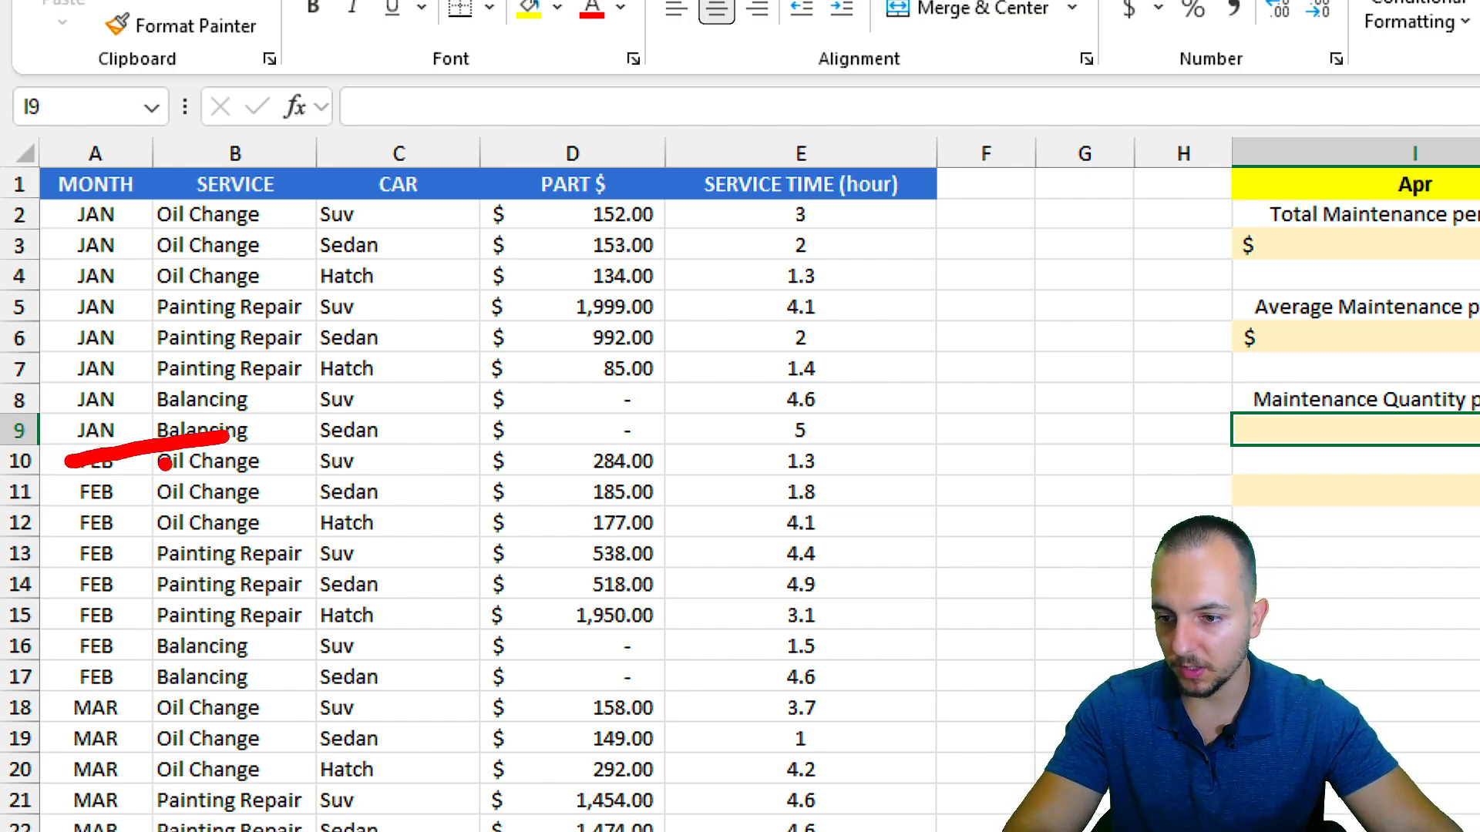
{"action": "left_click_drag", "start_coordinate": [62, 488], "coordinate": [189, 466]}
{"action": "left_click_drag", "start_coordinate": [74, 524], "coordinate": [150, 505]}
{"action": "left_click_drag", "start_coordinate": [63, 558], "coordinate": [164, 543]}
{"action": "mouse_move", "coordinate": [71, 585]}
{"action": "left_mouse_down"}
{"action": "mouse_move", "coordinate": [149, 559]}
{"action": "mouse_move", "coordinate": [162, 587]}
{"action": "left_mouse_up"}
{"action": "mouse_move", "coordinate": [112, 638]}
{"action": "left_mouse_down"}
{"action": "mouse_move", "coordinate": [74, 669]}
{"action": "mouse_move", "coordinate": [181, 636]}
{"action": "left_mouse_up"}
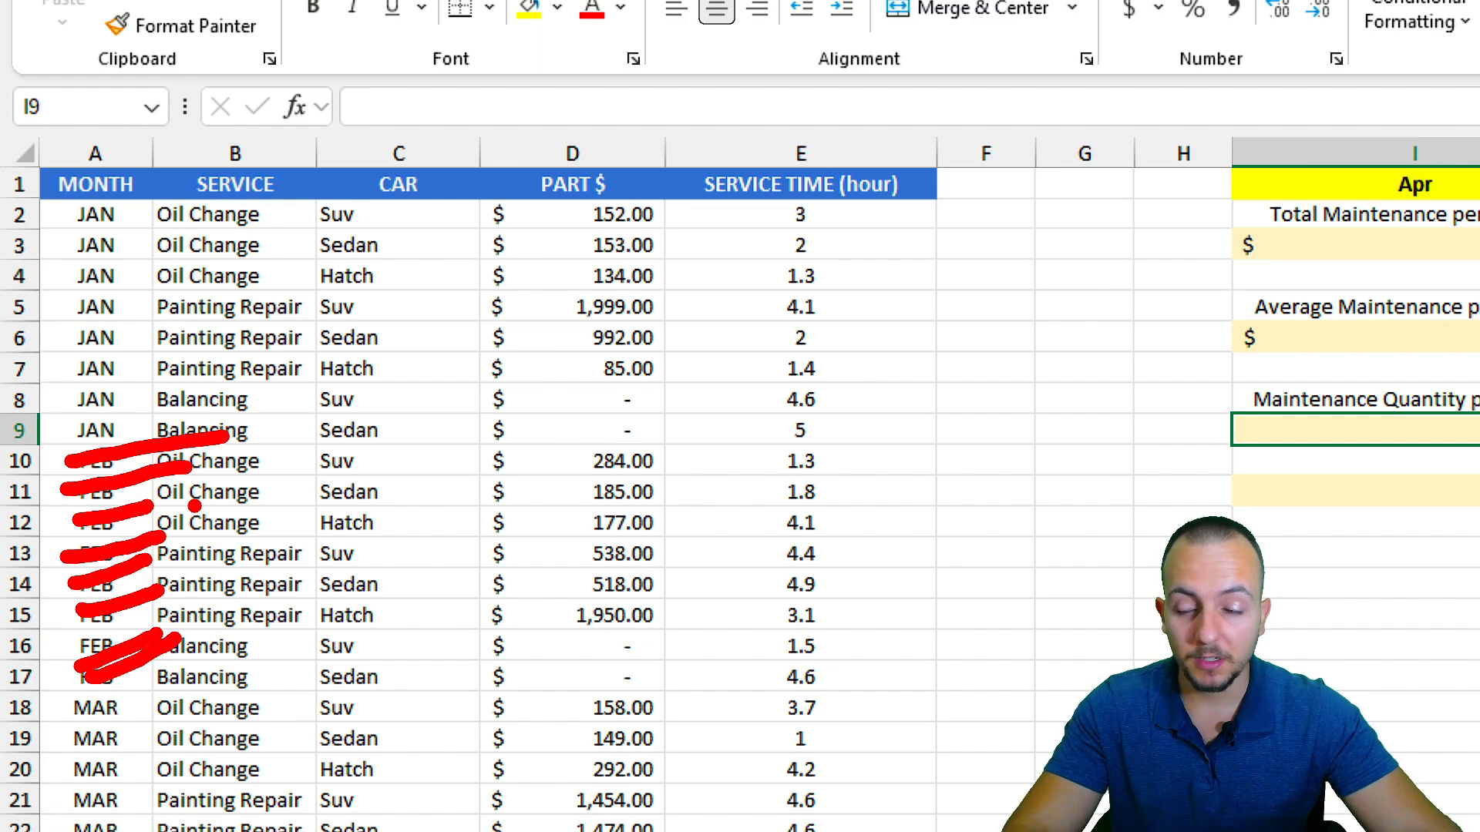
{"action": "key", "text": "Escape"}
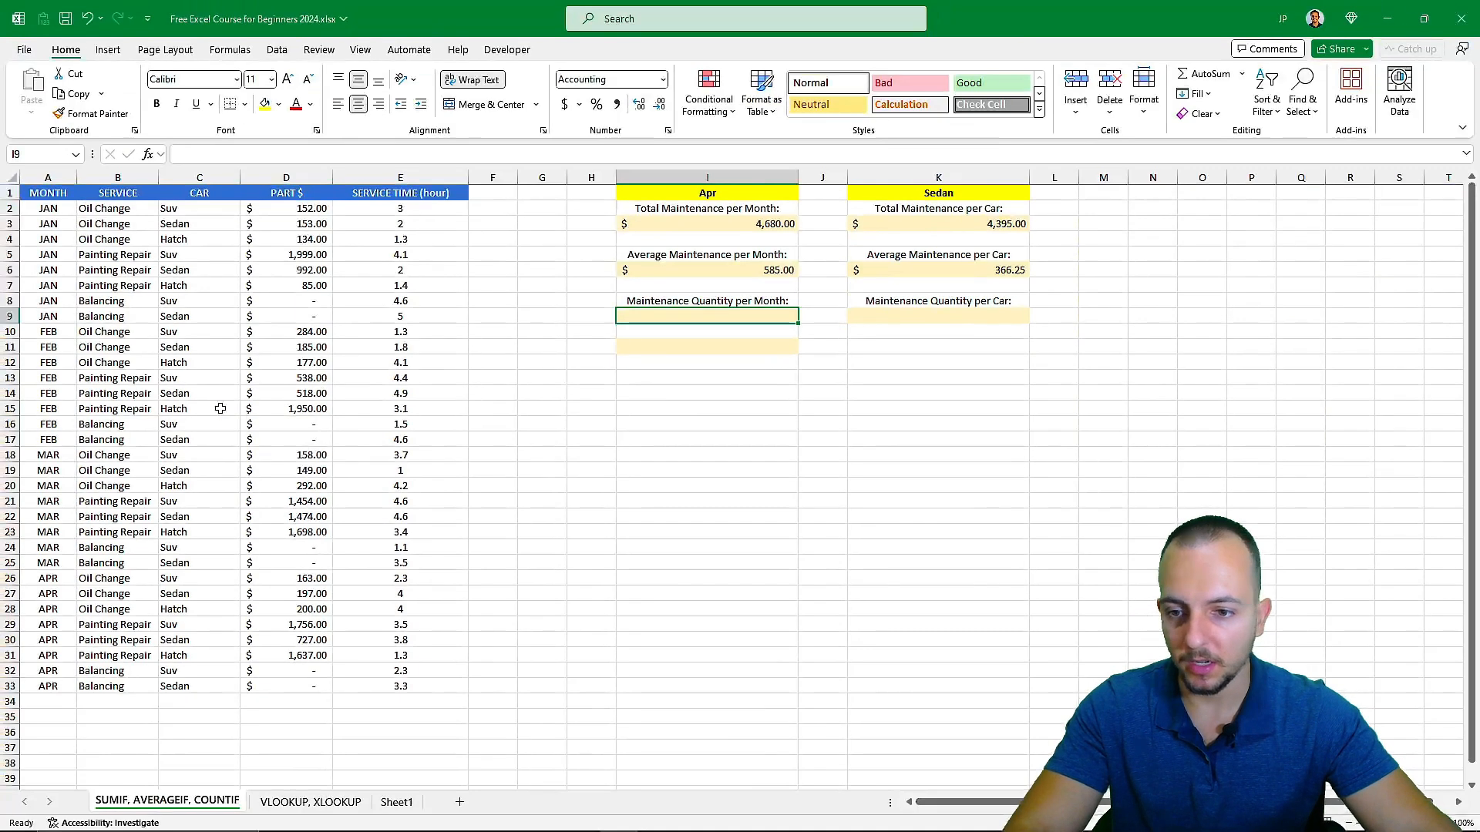
{"action": "scroll", "coordinate": [1067, 630], "scroll_direction": "down", "scroll_amount": 4}
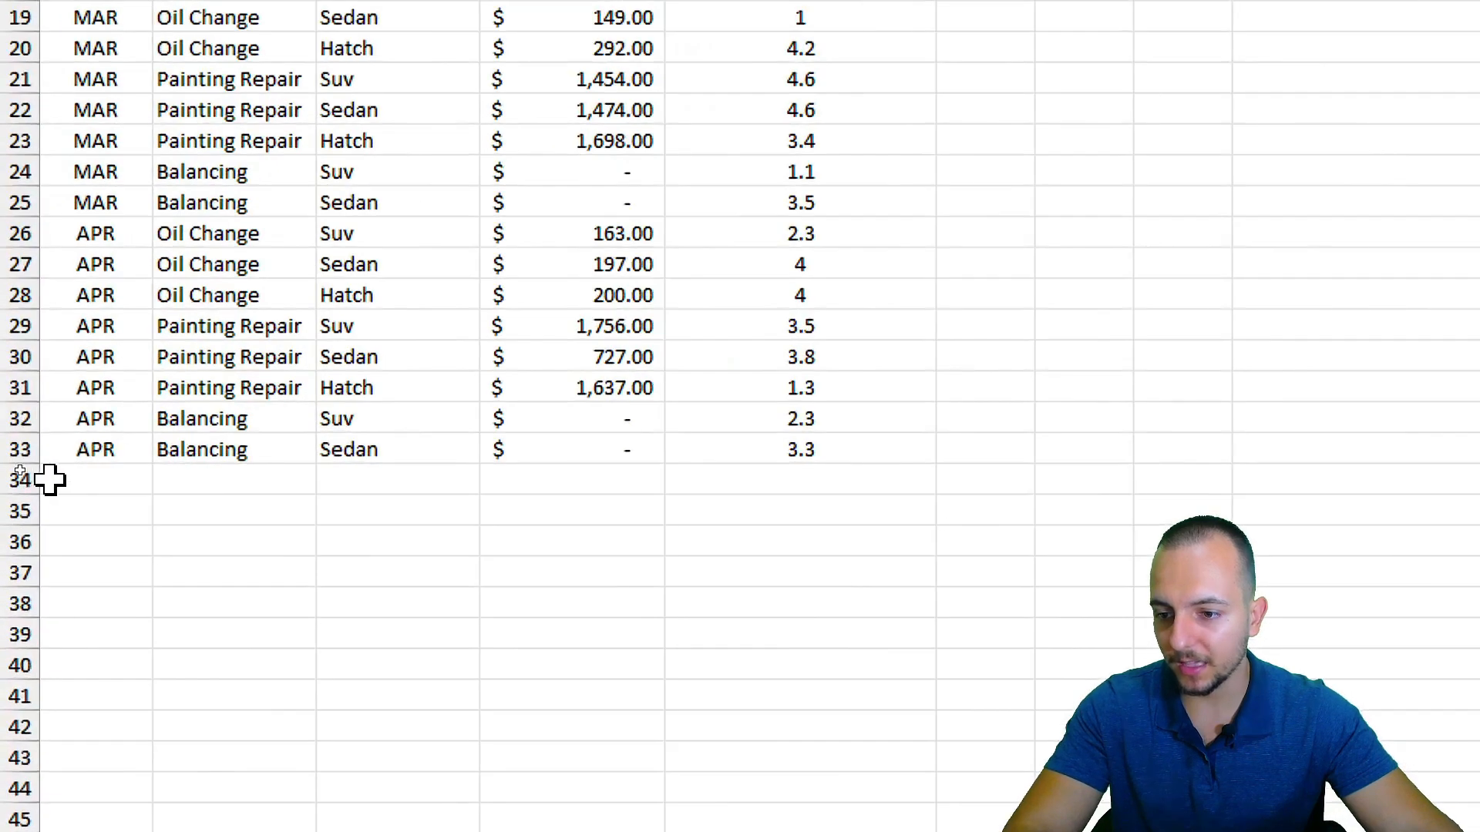
{"action": "left_click_drag", "start_coordinate": [19, 479], "coordinate": [13, 693]}
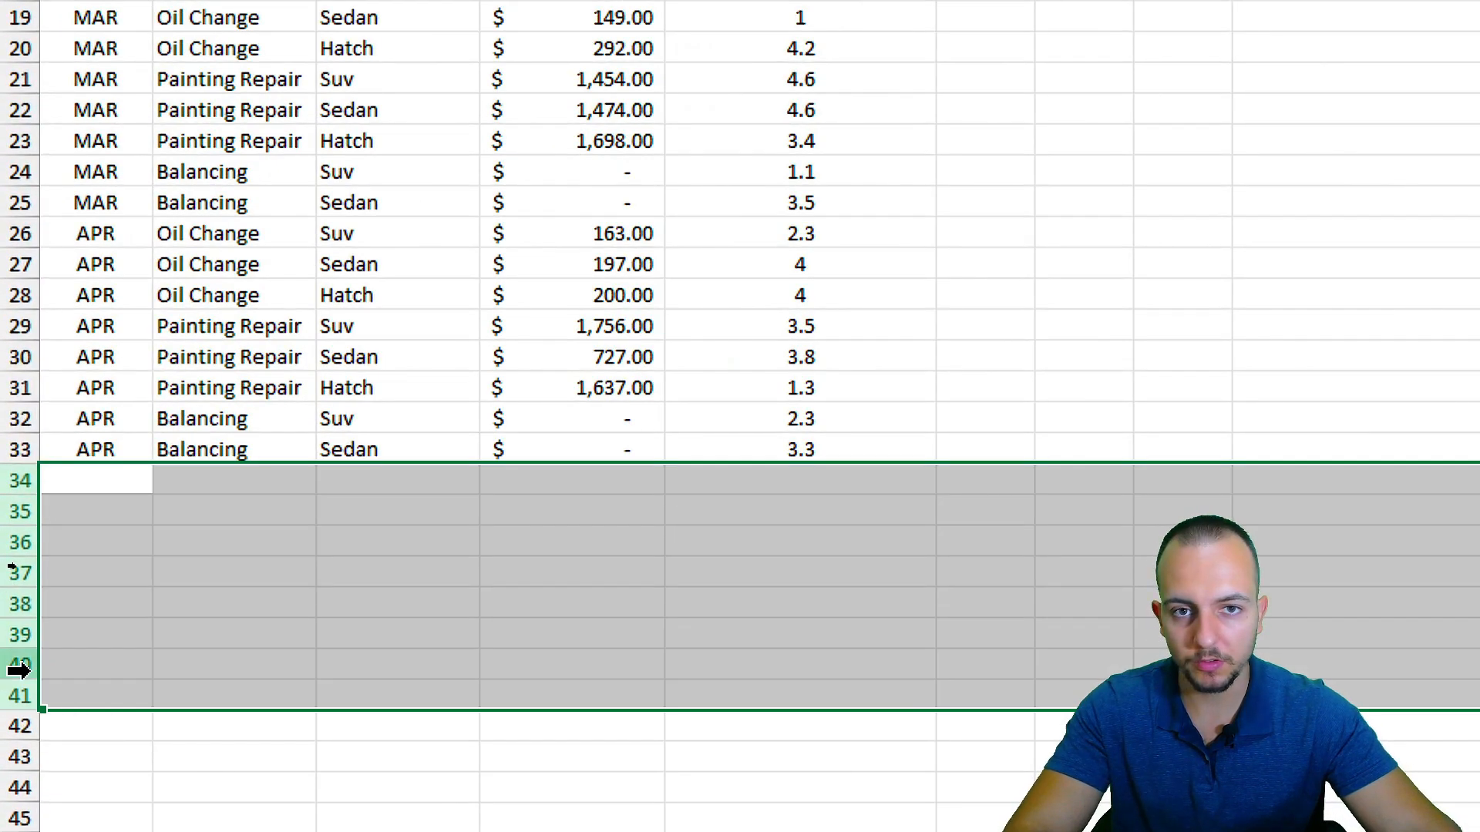
{"action": "left_click", "coordinate": [129, 426]}
{"action": "scroll", "coordinate": [333, 363], "scroll_direction": "up", "scroll_amount": 5}
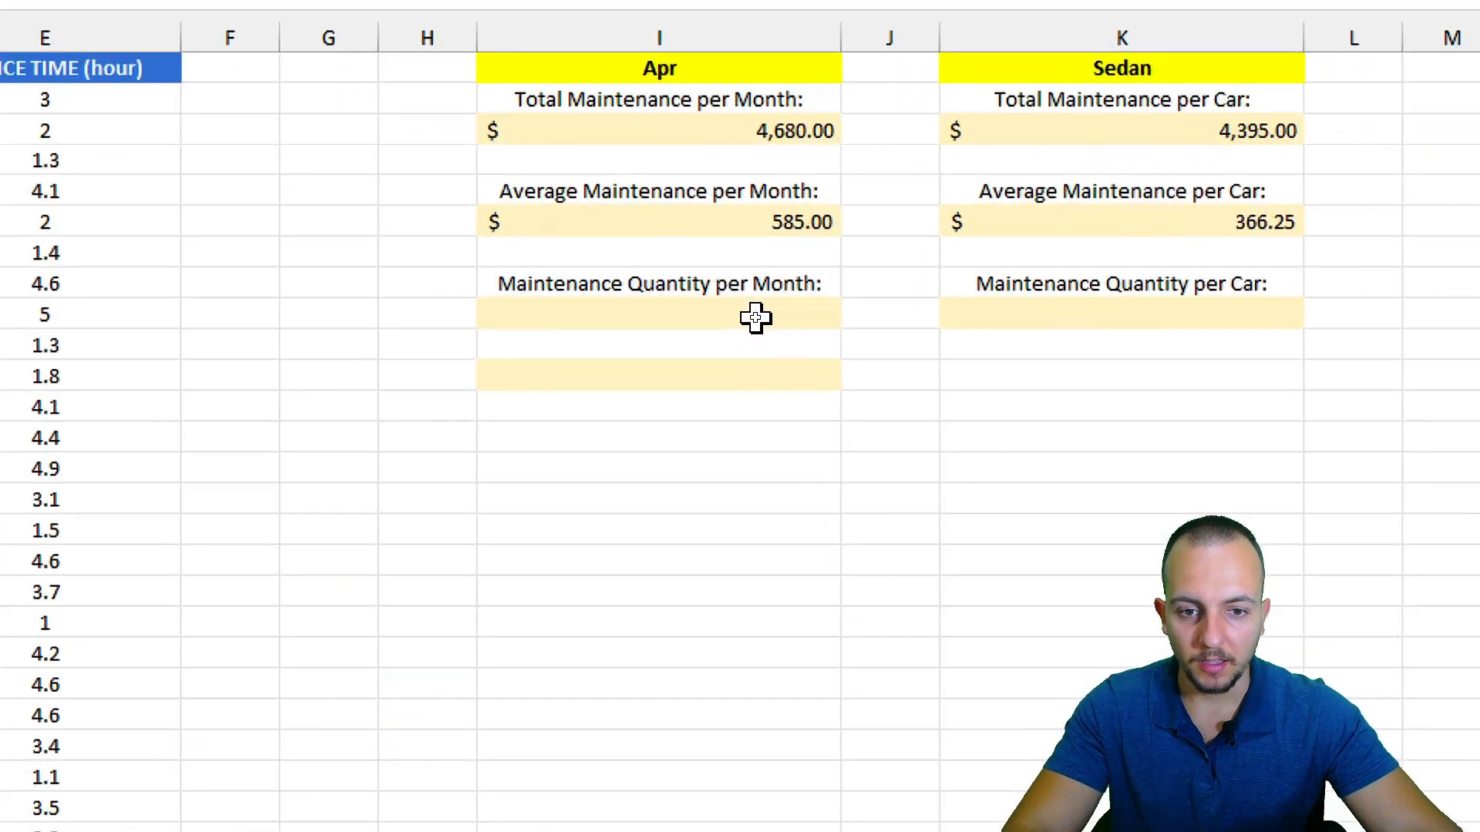
{"action": "left_click", "coordinate": [713, 317]}
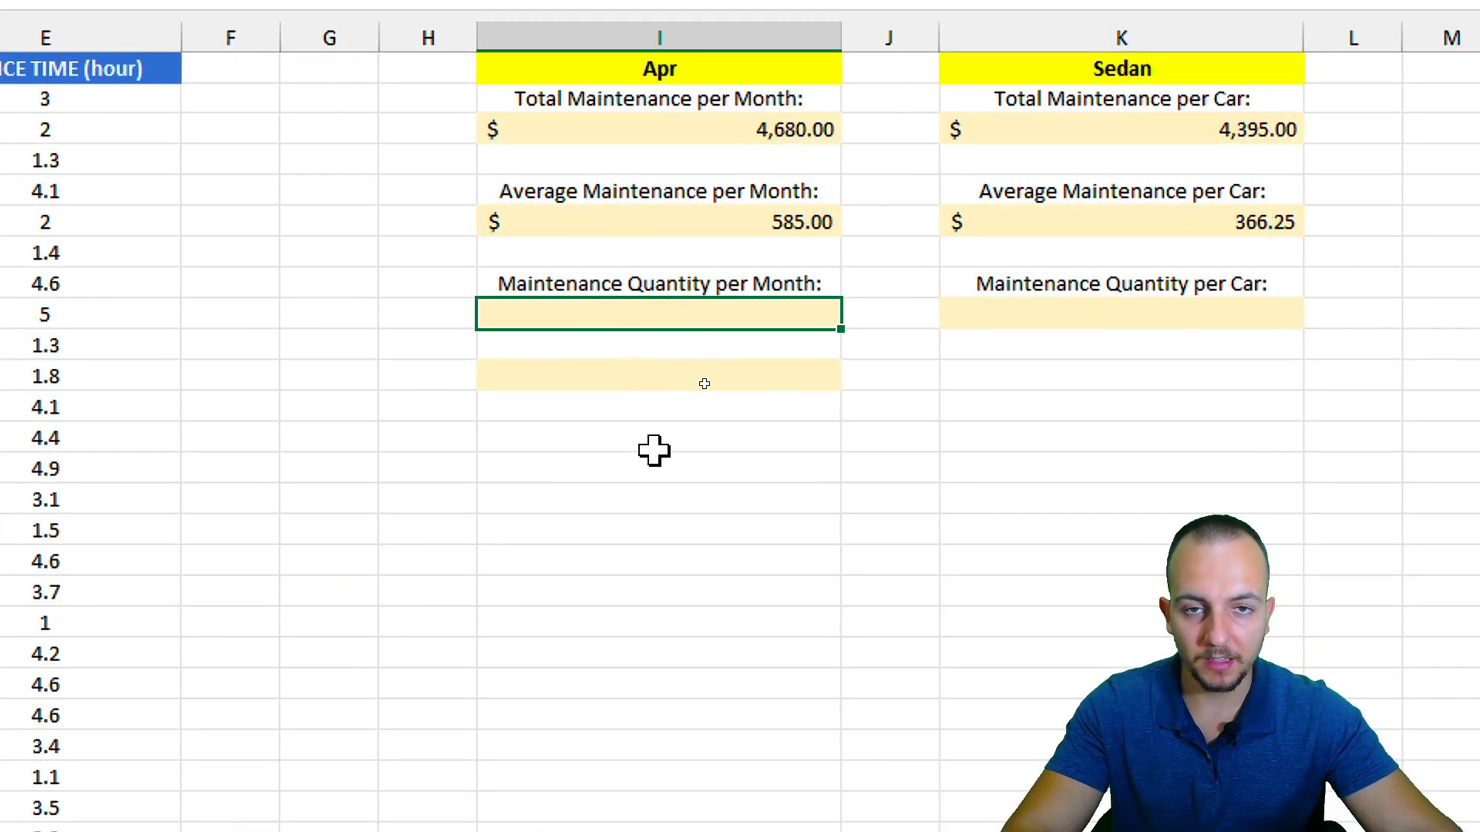
{"action": "type", "text": "=count"}
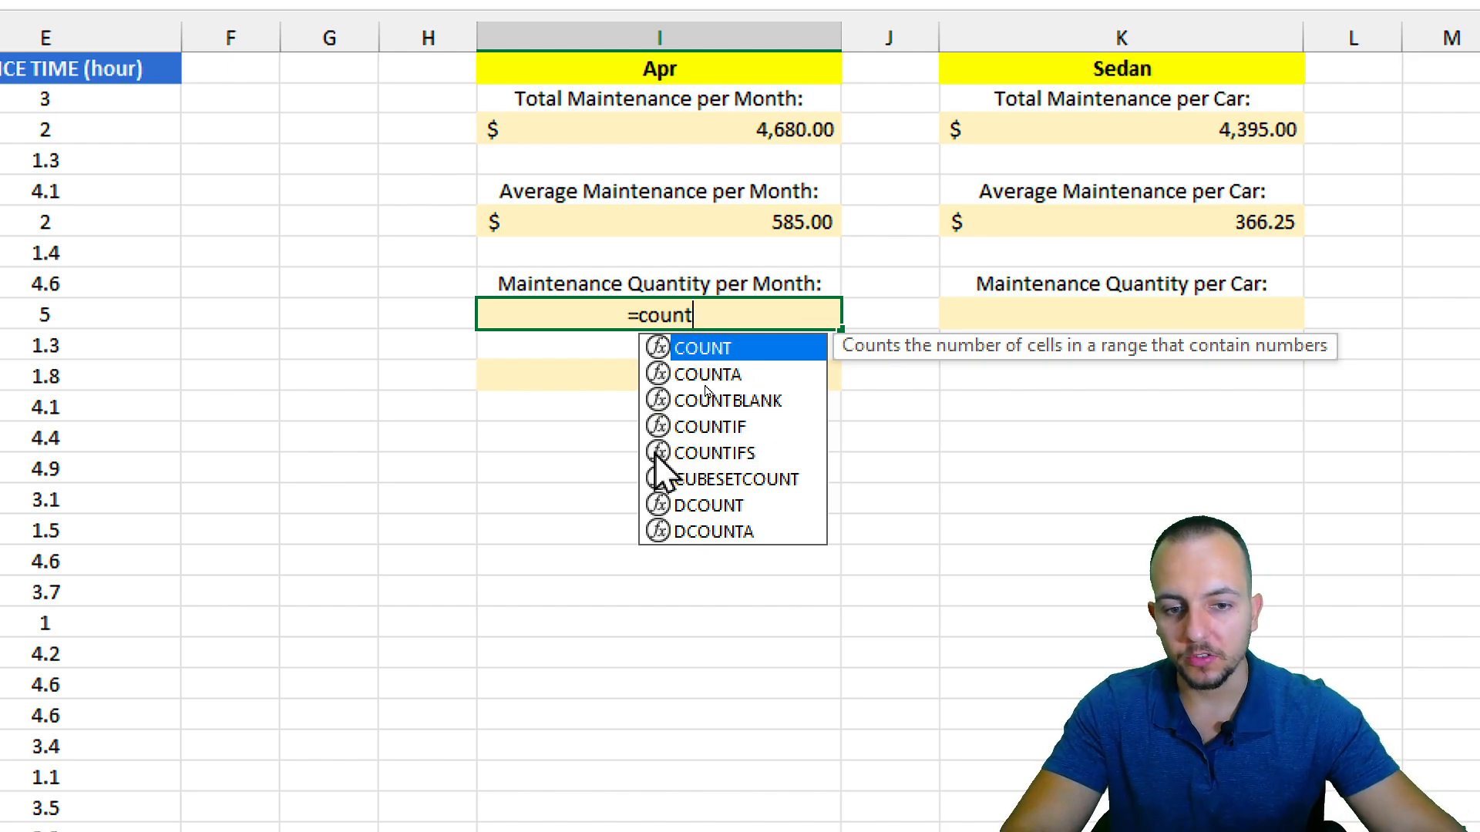
{"action": "left_click", "coordinate": [744, 376]}
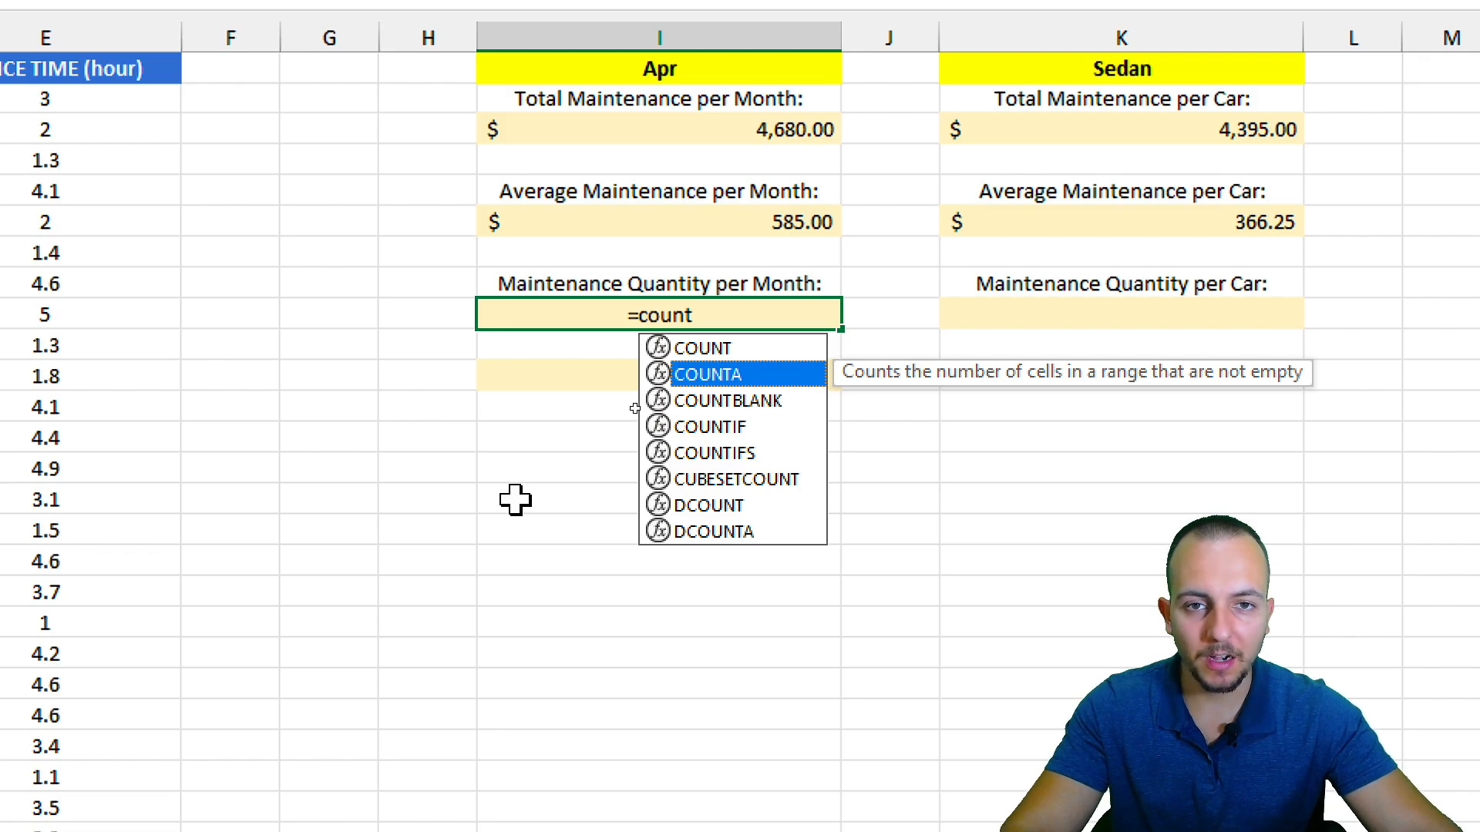
{"action": "left_click", "coordinate": [748, 429]}
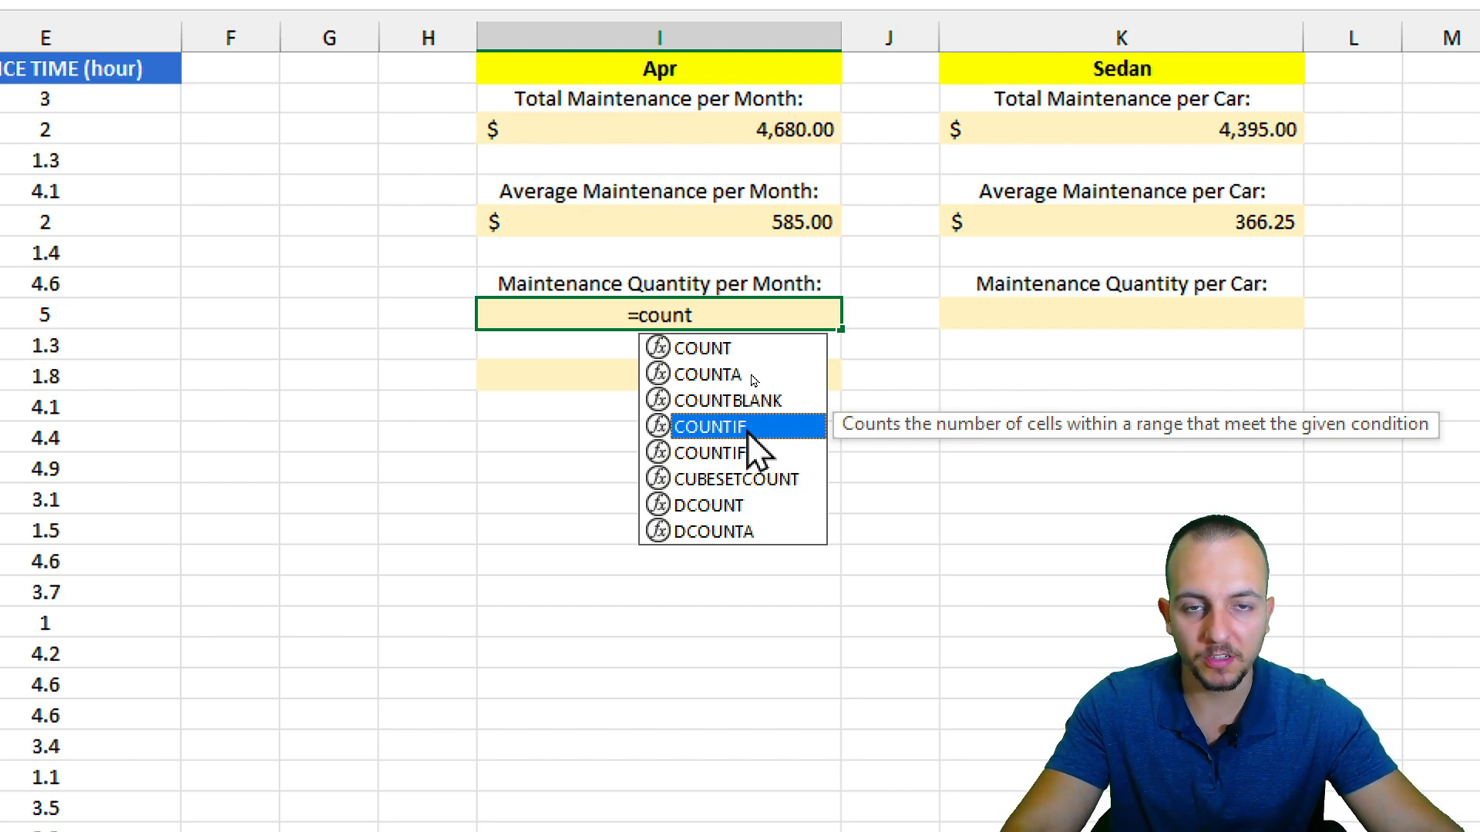
{"action": "key", "text": "Escape"}
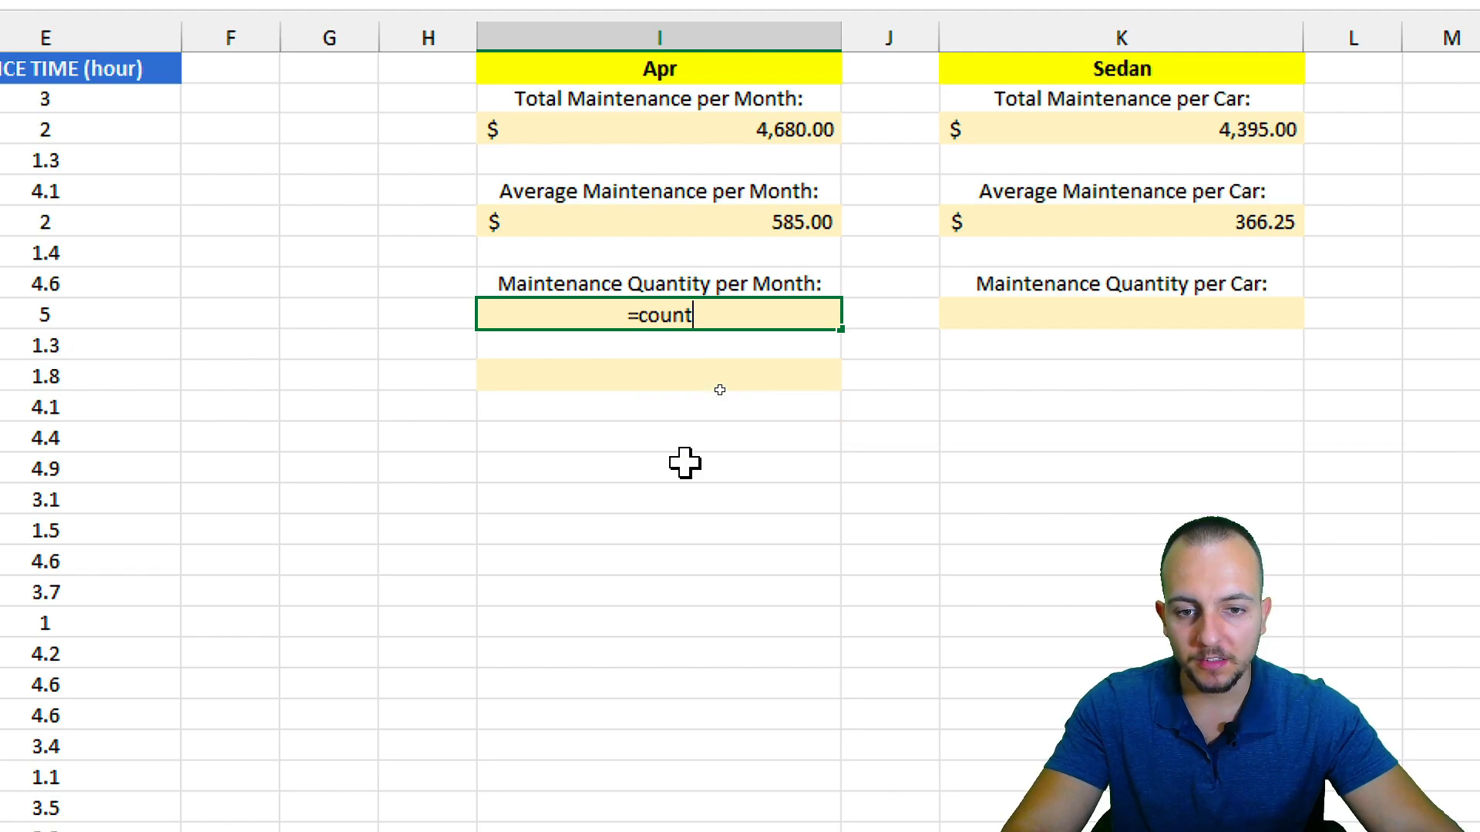
{"action": "key", "text": "Escape"}
{"action": "left_click_drag", "start_coordinate": [704, 344], "coordinate": [669, 409]}
Step: Count all services in the SERVICE column by entering =COUNTA(B2:B33) in cell I11
{"action": "left_click", "coordinate": [730, 378]}
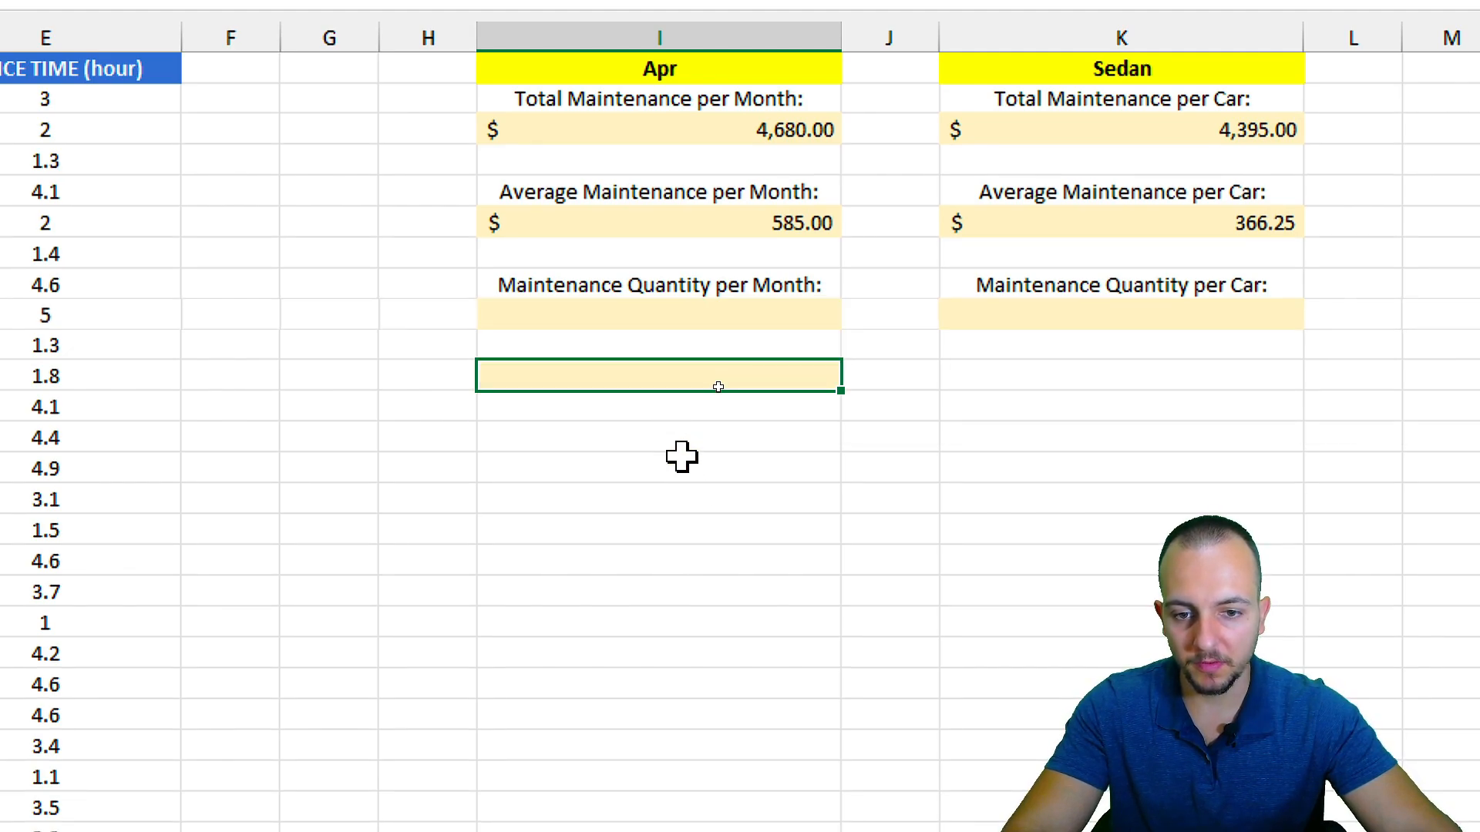
{"action": "type", "text": "=counta"}
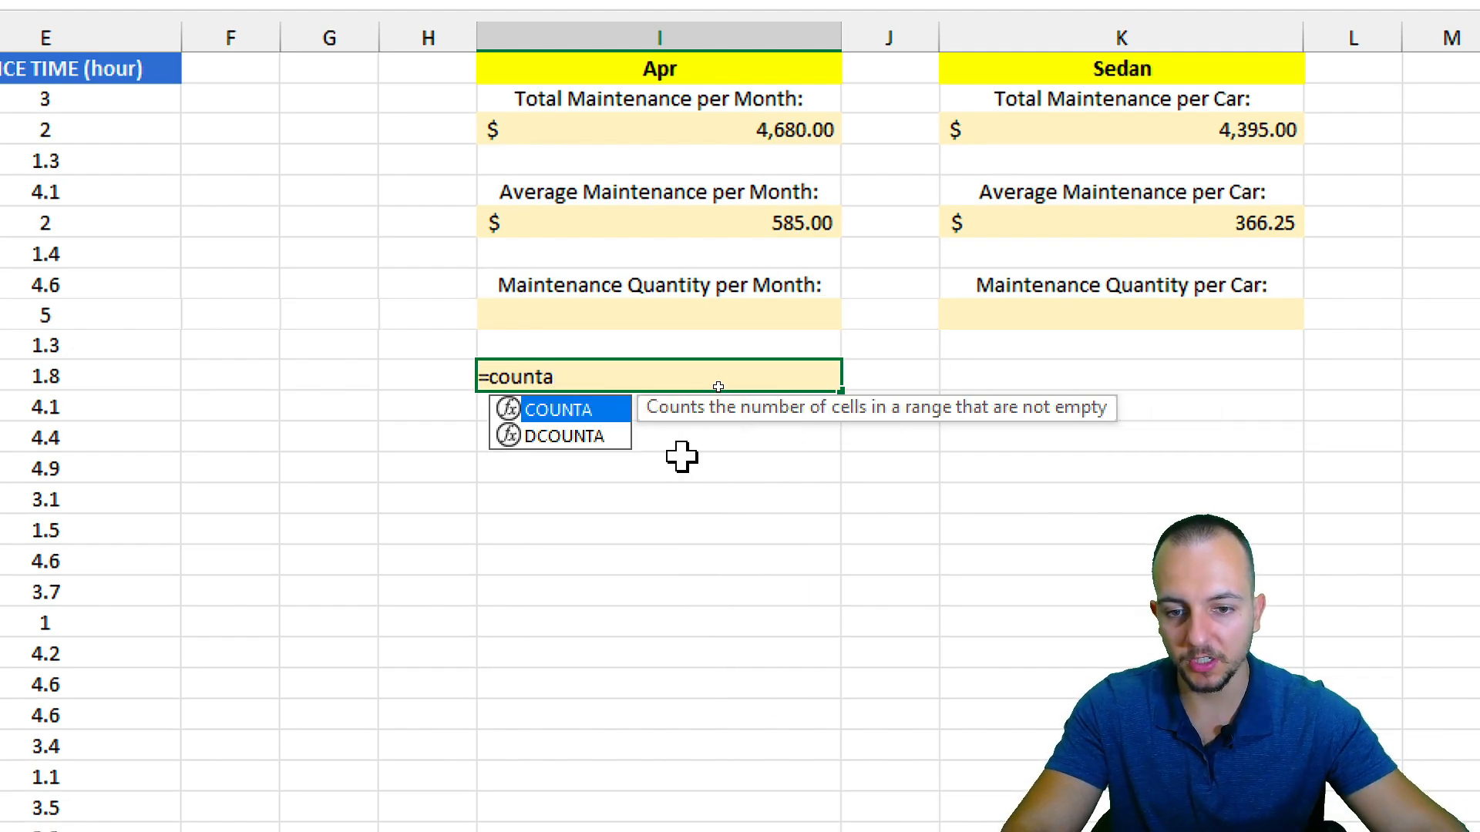
{"action": "double_click", "coordinate": [586, 409]}
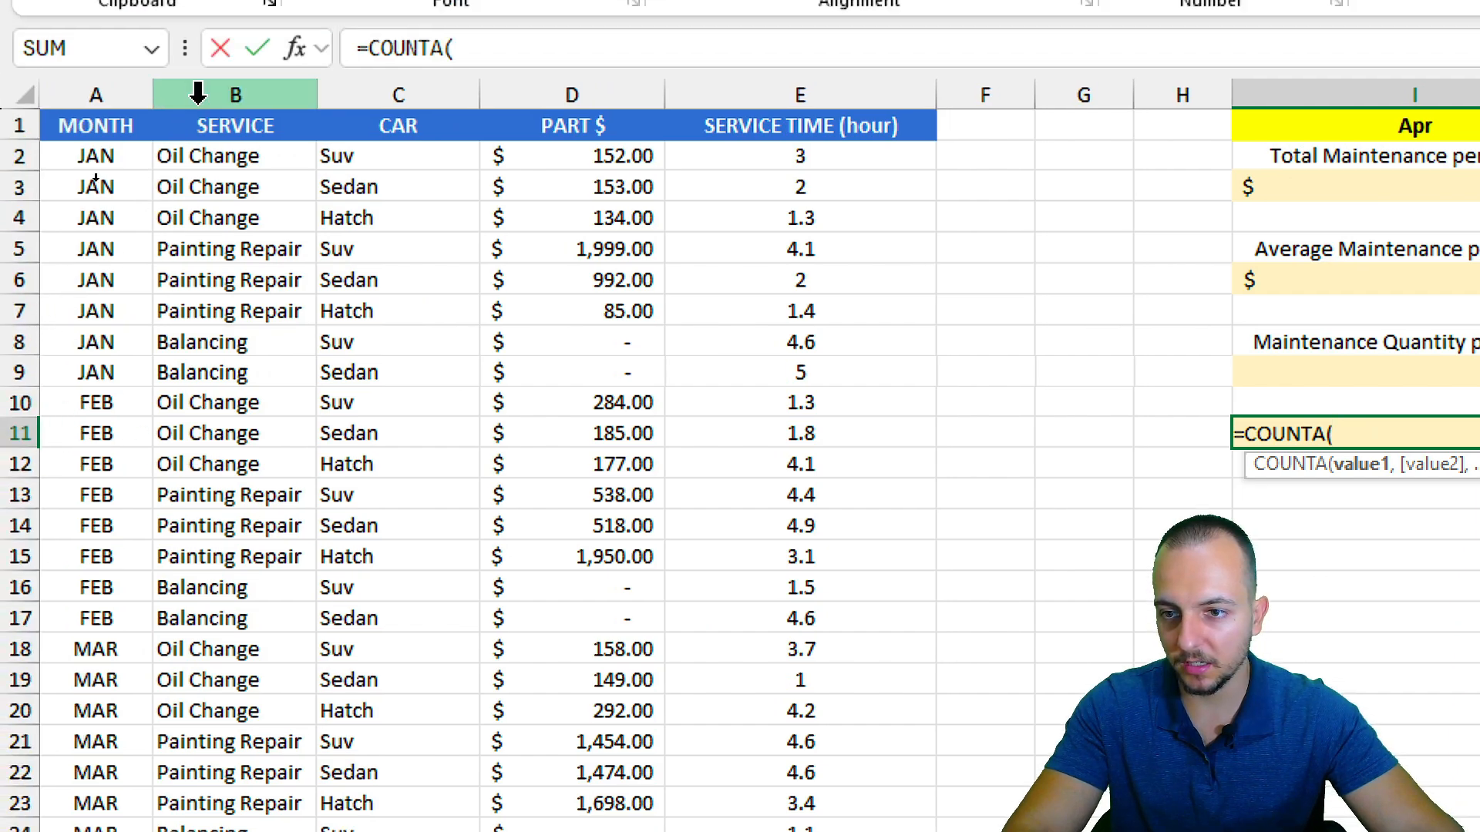
{"action": "left_click_drag", "start_coordinate": [237, 158], "coordinate": [255, 671]}
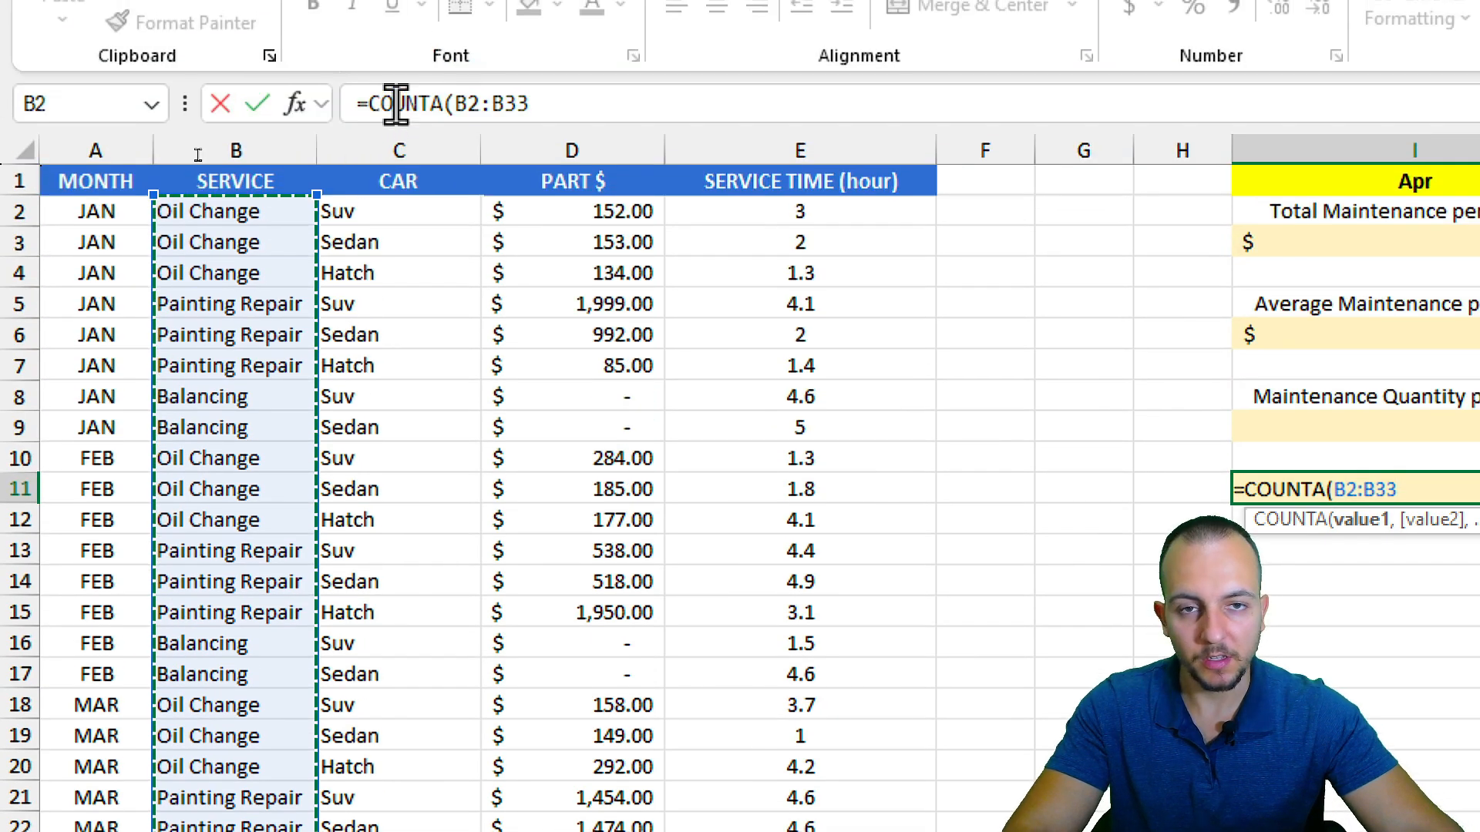
{"action": "key", "text": "ctrl+2"}
{"action": "mouse_move", "coordinate": [181, 151]}
{"action": "left_mouse_down"}
{"action": "mouse_move", "coordinate": [287, 206]}
{"action": "mouse_move", "coordinate": [482, 111]}
{"action": "left_mouse_up"}
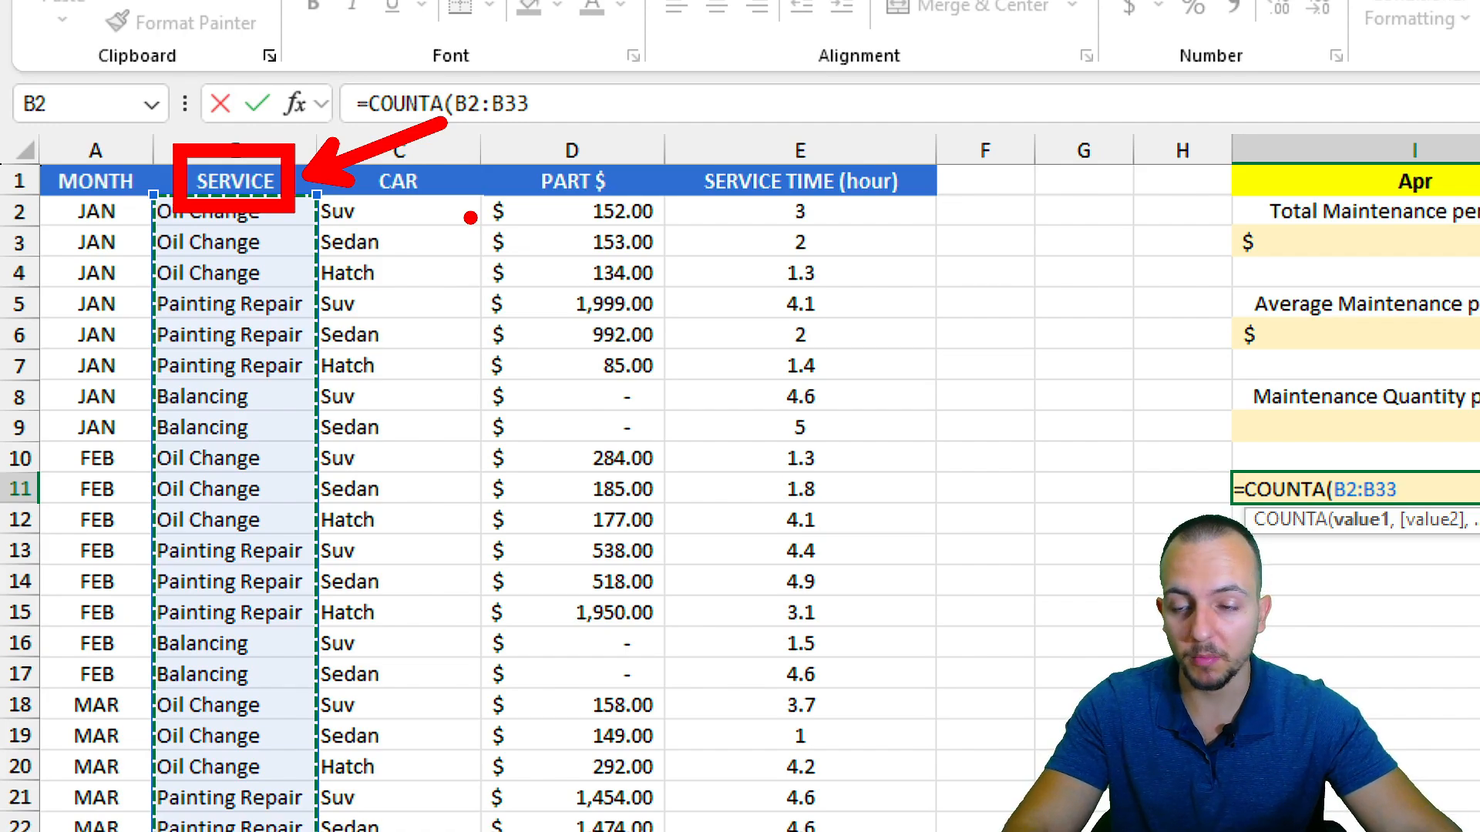
{"action": "key", "text": "Escape"}
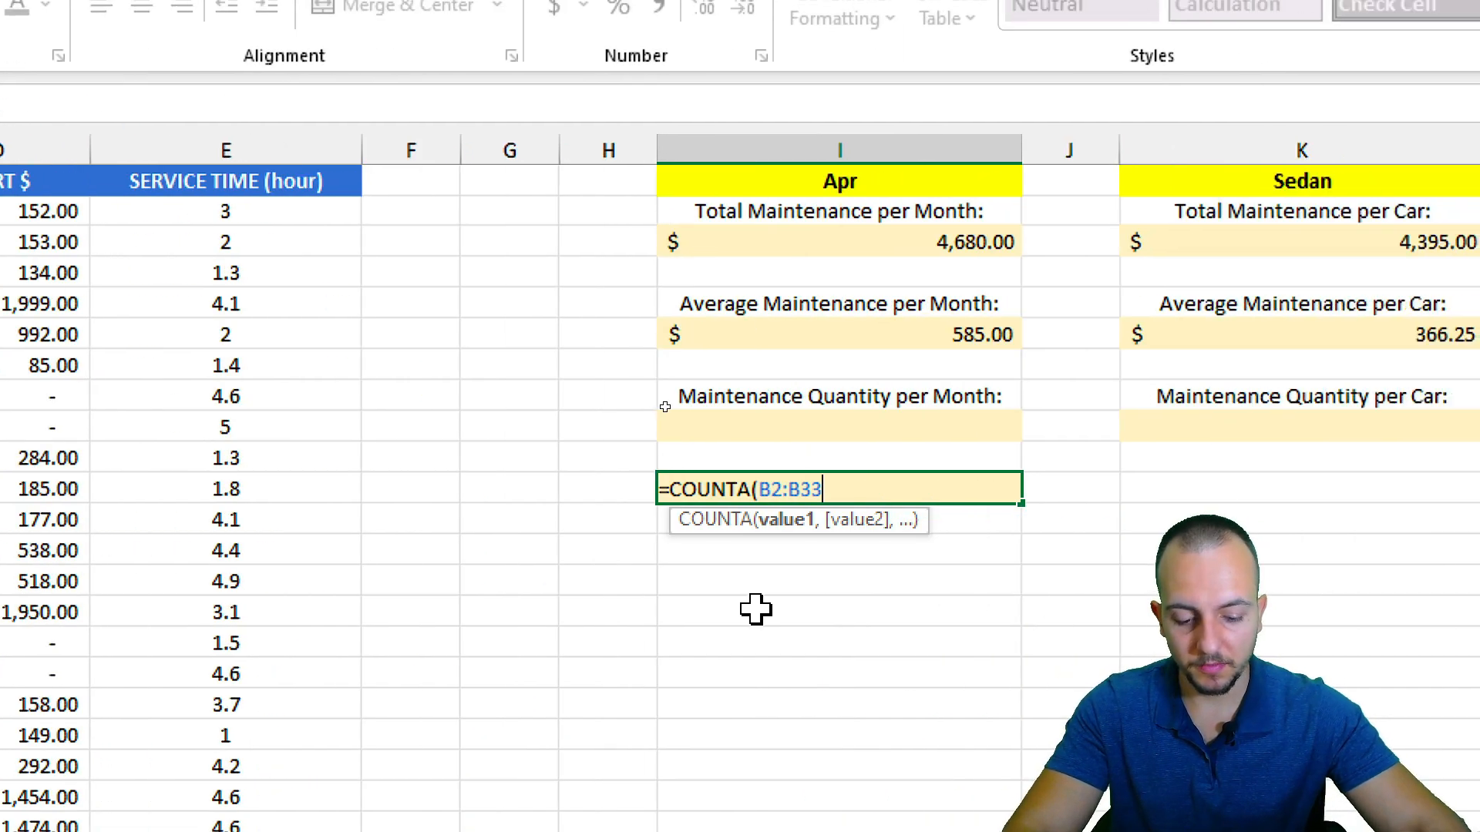
{"action": "key", "text": "Return"}
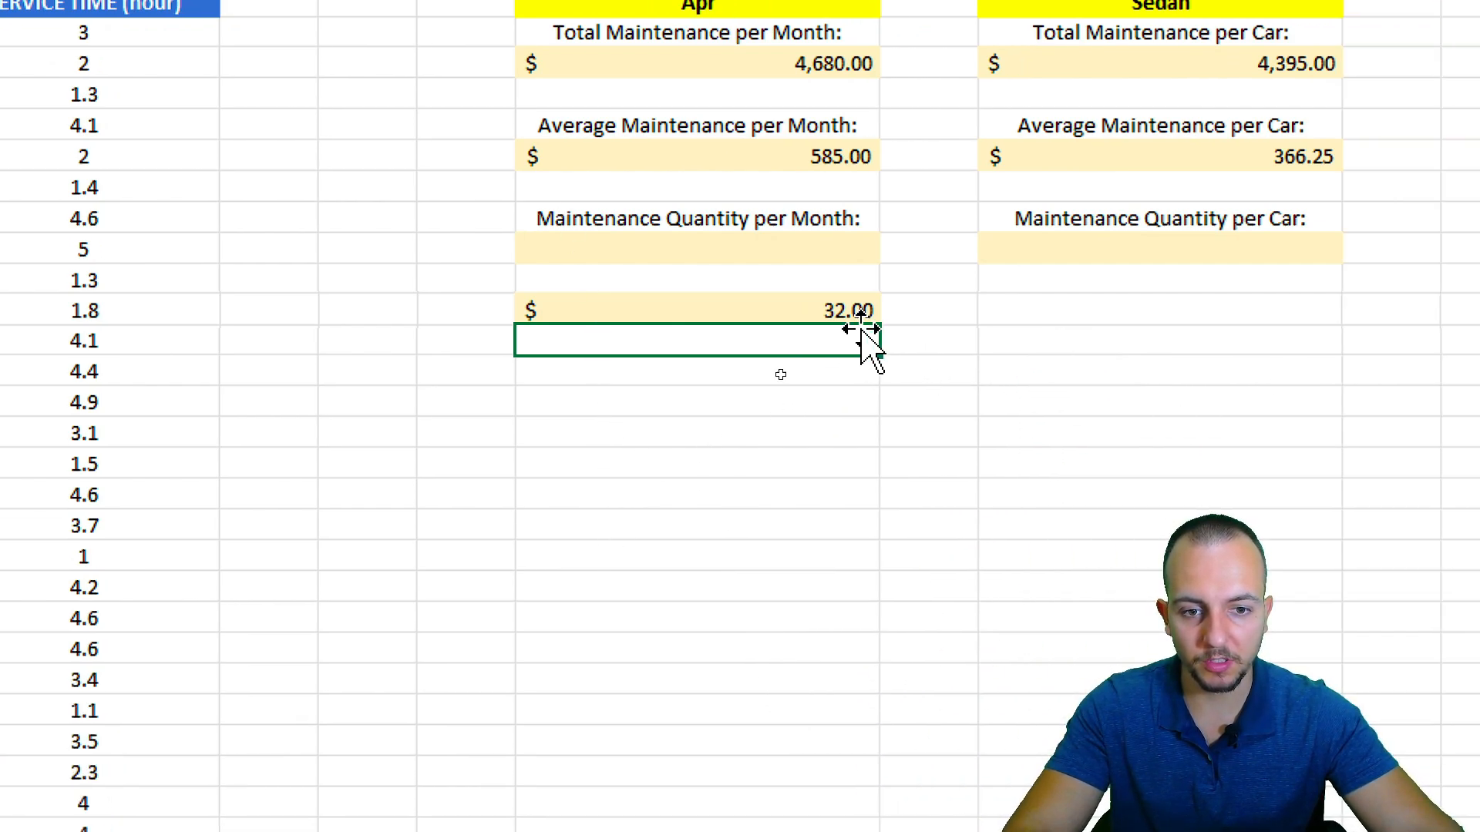
{"action": "key", "text": "ctrl+2"}
{"action": "left_click_drag", "start_coordinate": [803, 274], "coordinate": [920, 330]}
{"action": "left_click_drag", "start_coordinate": [552, 309], "coordinate": [663, 308]}
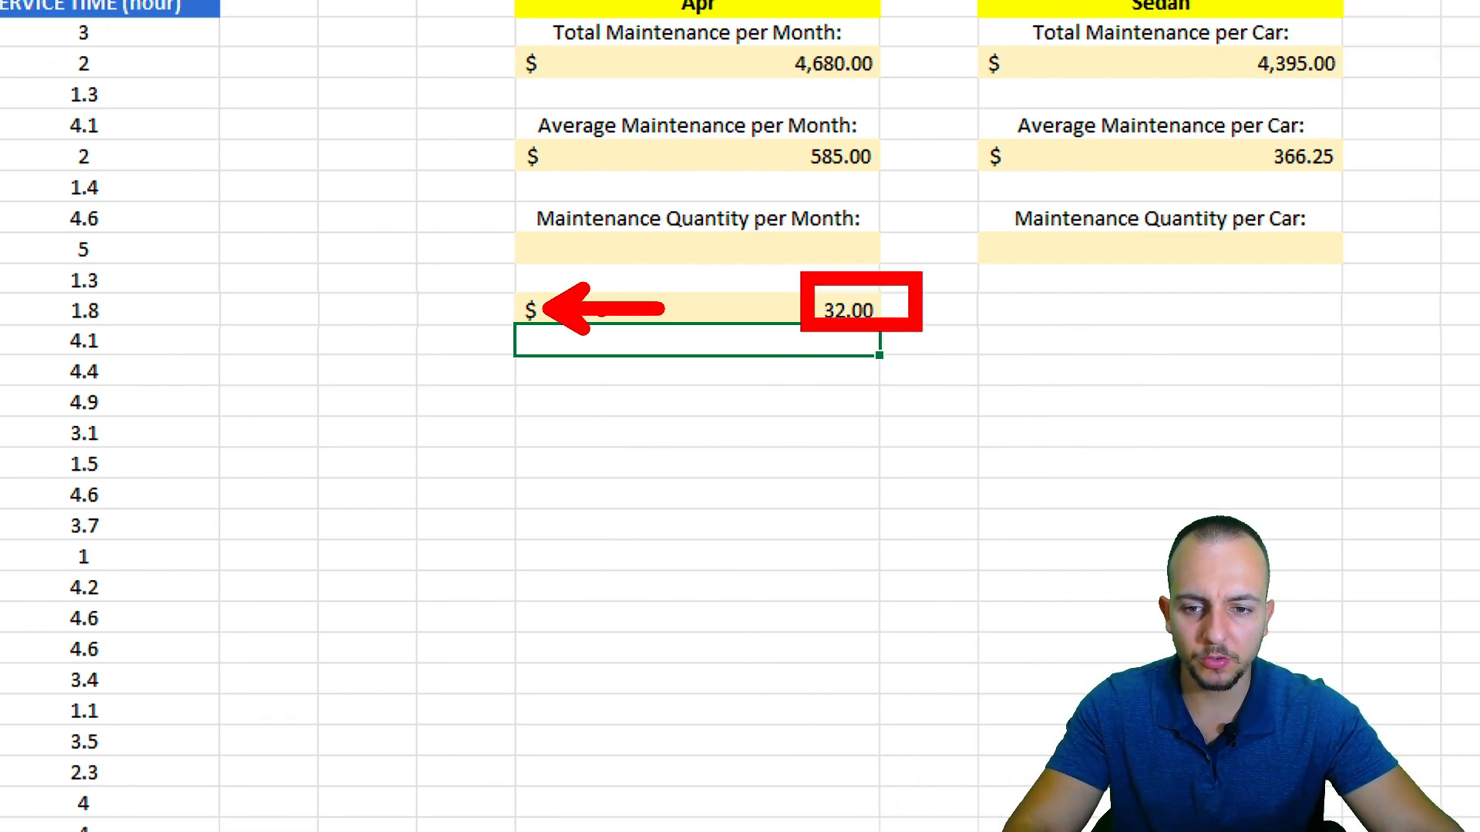
{"action": "left_click_drag", "start_coordinate": [536, 329], "coordinate": [537, 287]}
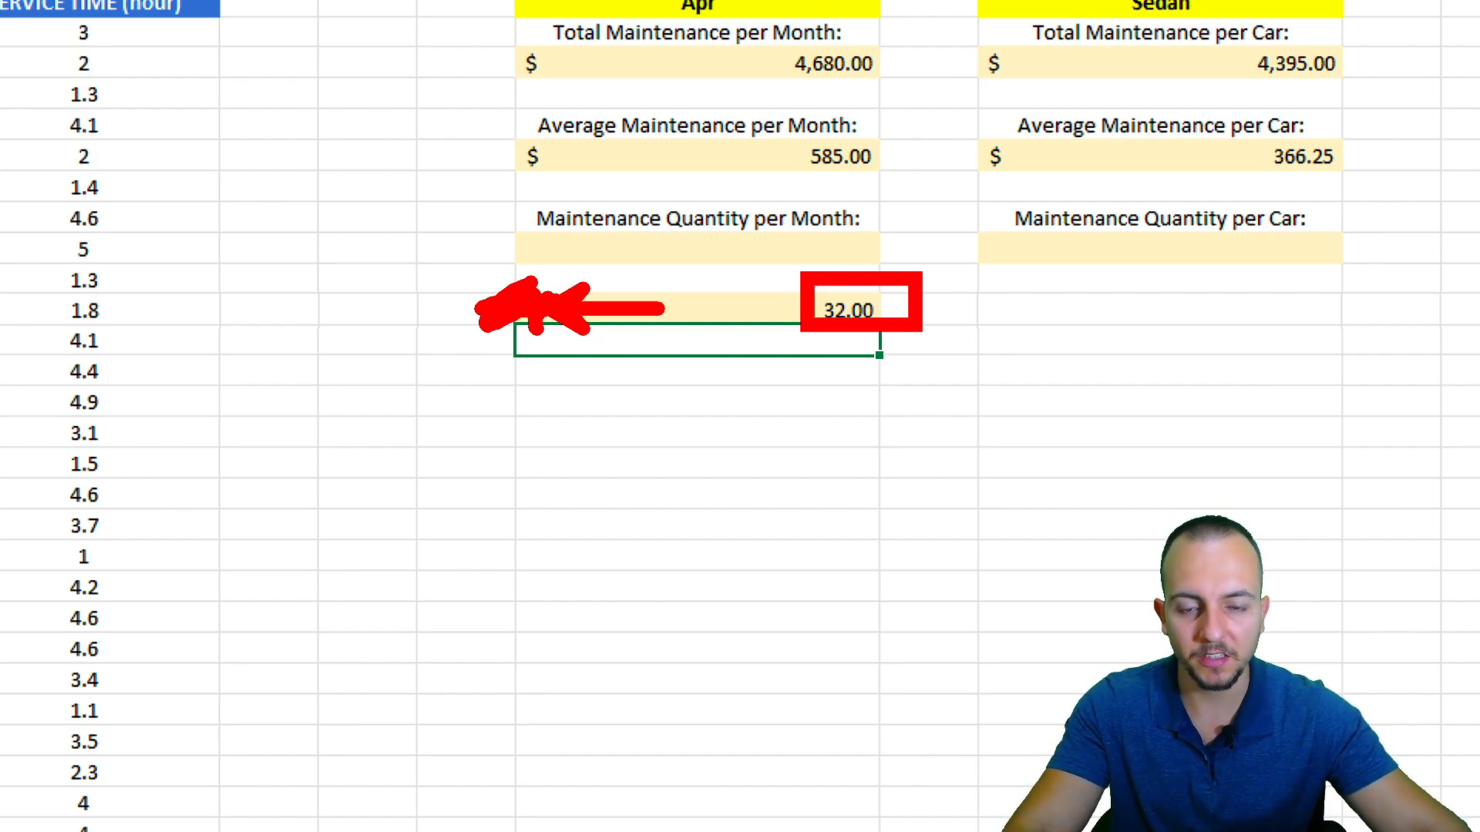
{"action": "key", "text": "Escape"}
{"action": "left_click", "coordinate": [587, 315]}
{"action": "key", "text": "ctrl+2"}
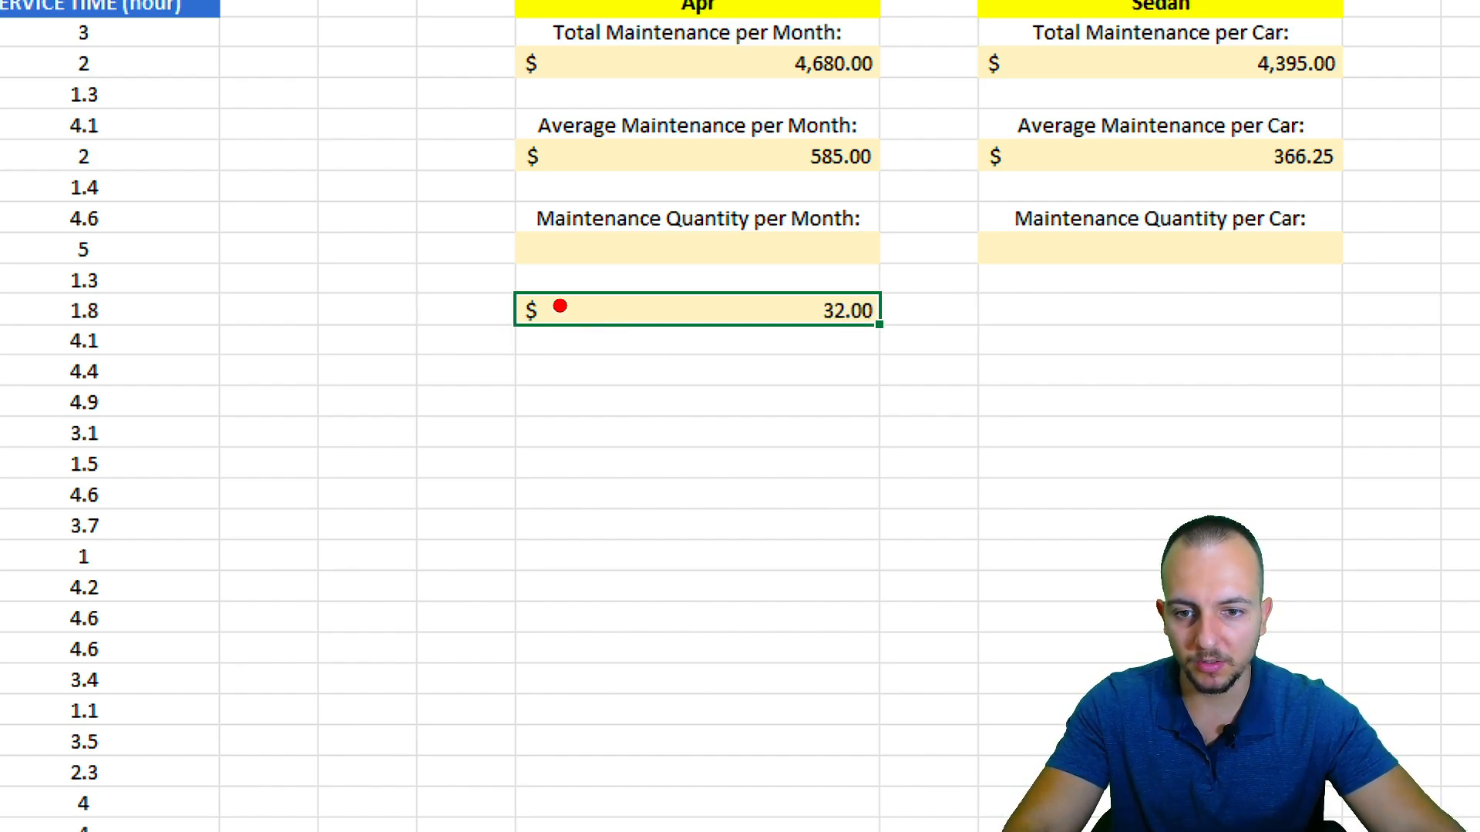
{"action": "left_click_drag", "start_coordinate": [542, 304], "coordinate": [530, 332]}
{"action": "key", "text": "Escape"}
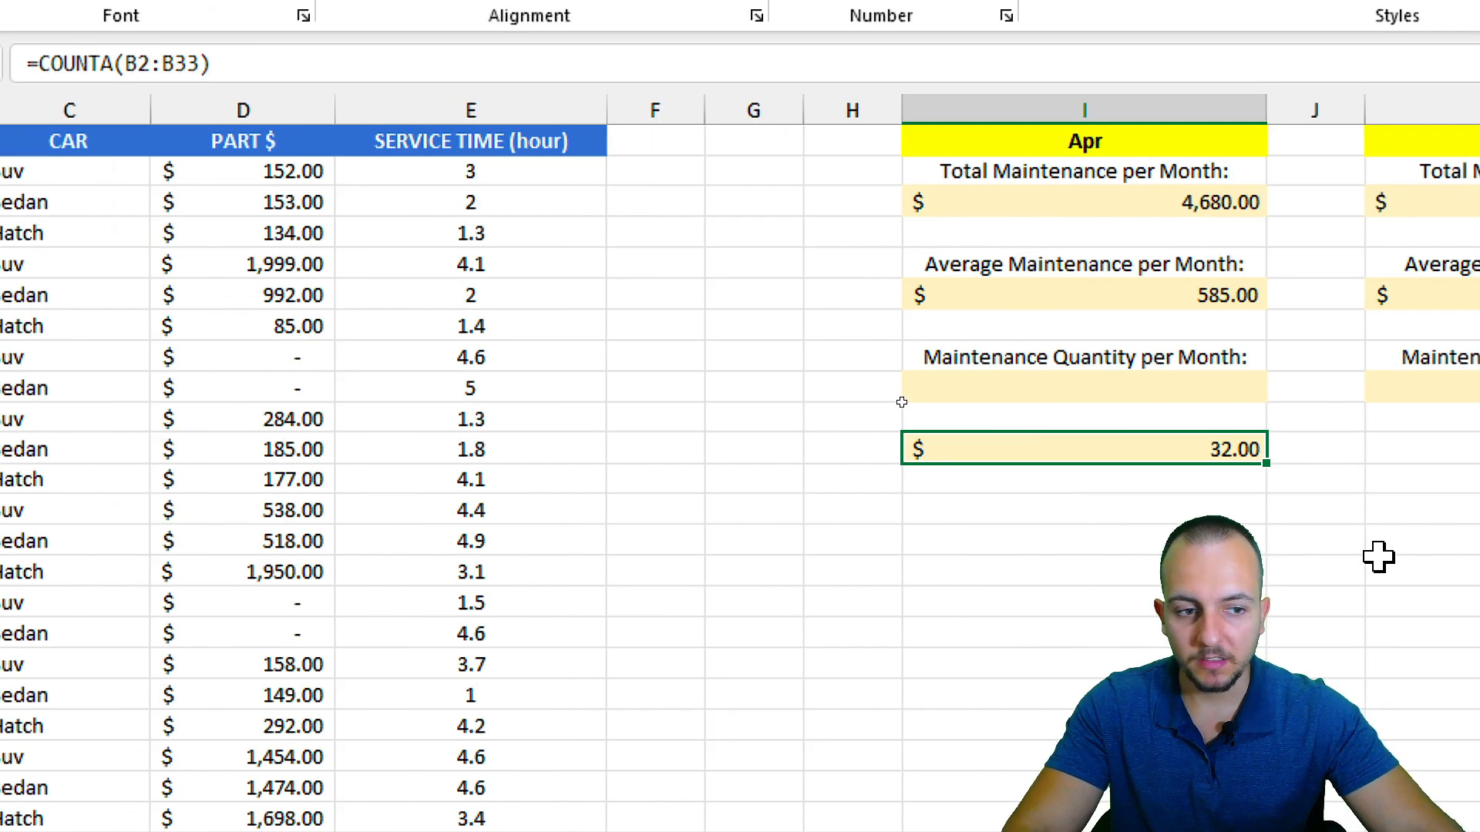
Step: Replace the service count in I11 with a COUNTA over the whole SERVICE column, =COUNTA(B:B)
{"action": "type", "text": "=count"}
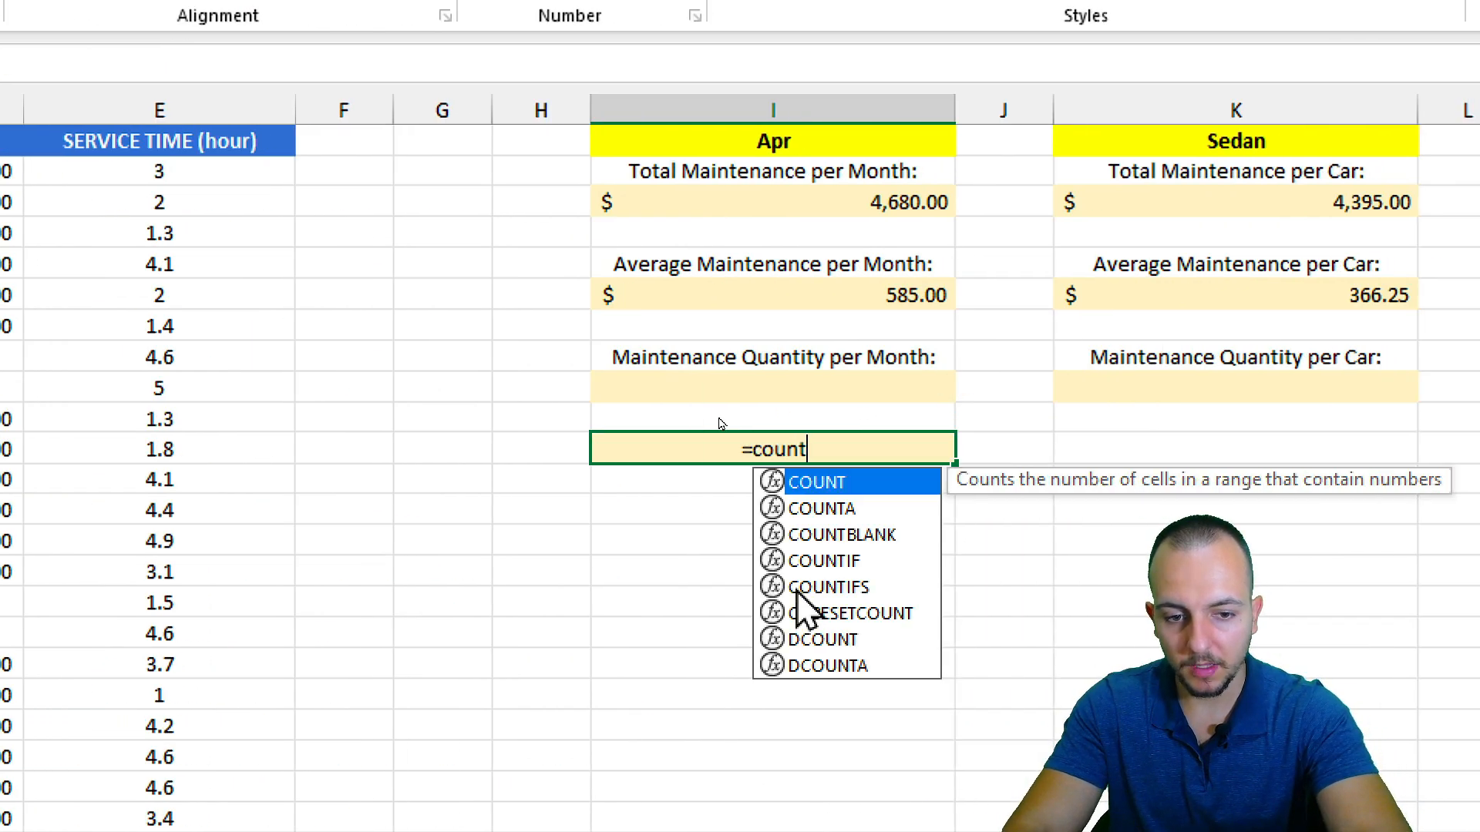
{"action": "double_click", "coordinate": [819, 509]}
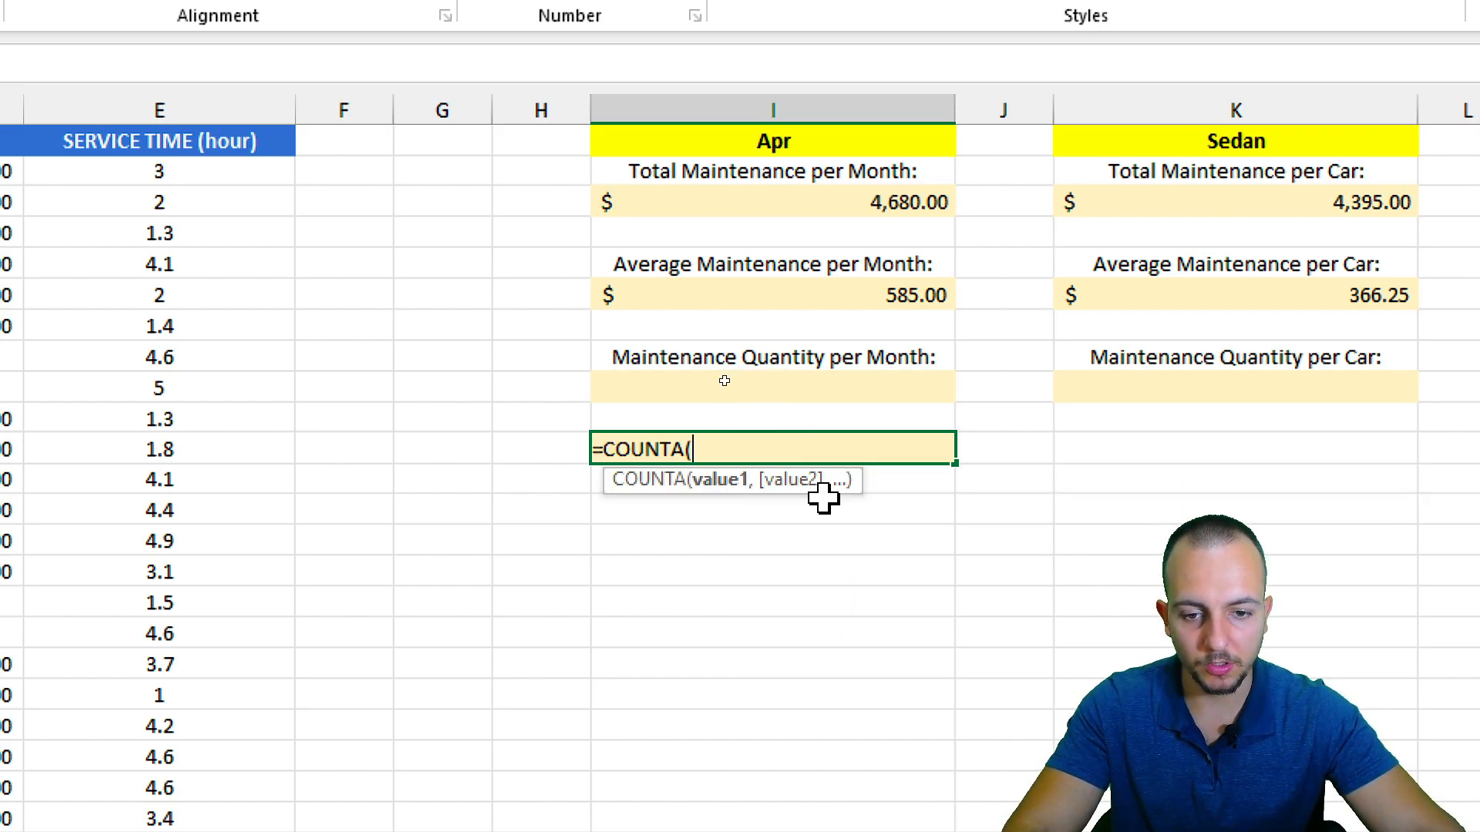
{"action": "left_click_drag", "start_coordinate": [166, 293], "coordinate": [227, 511]}
{"action": "left_click", "coordinate": [245, 114]}
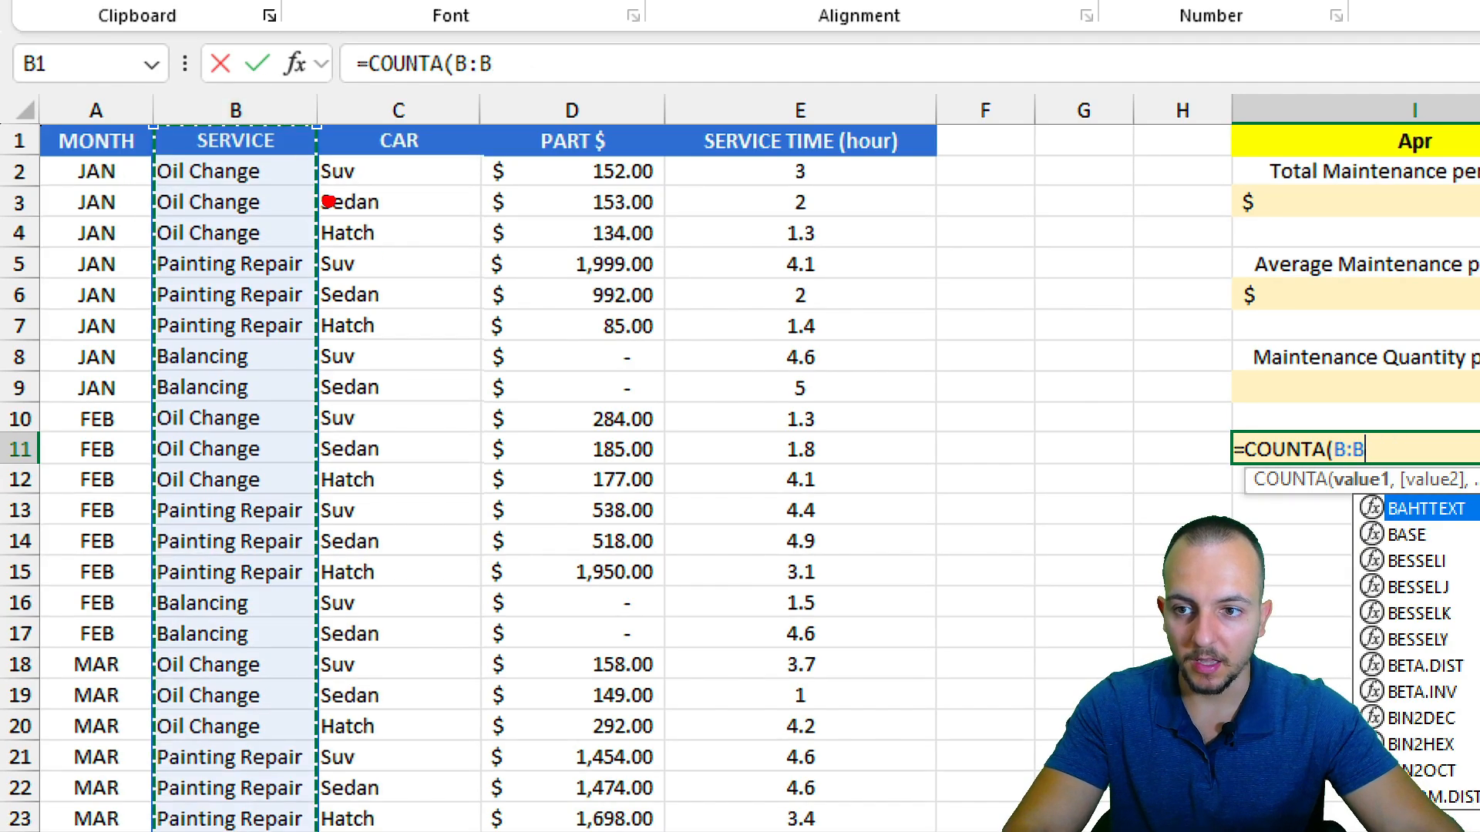
{"action": "left_click_drag", "start_coordinate": [172, 107], "coordinate": [503, 293]}
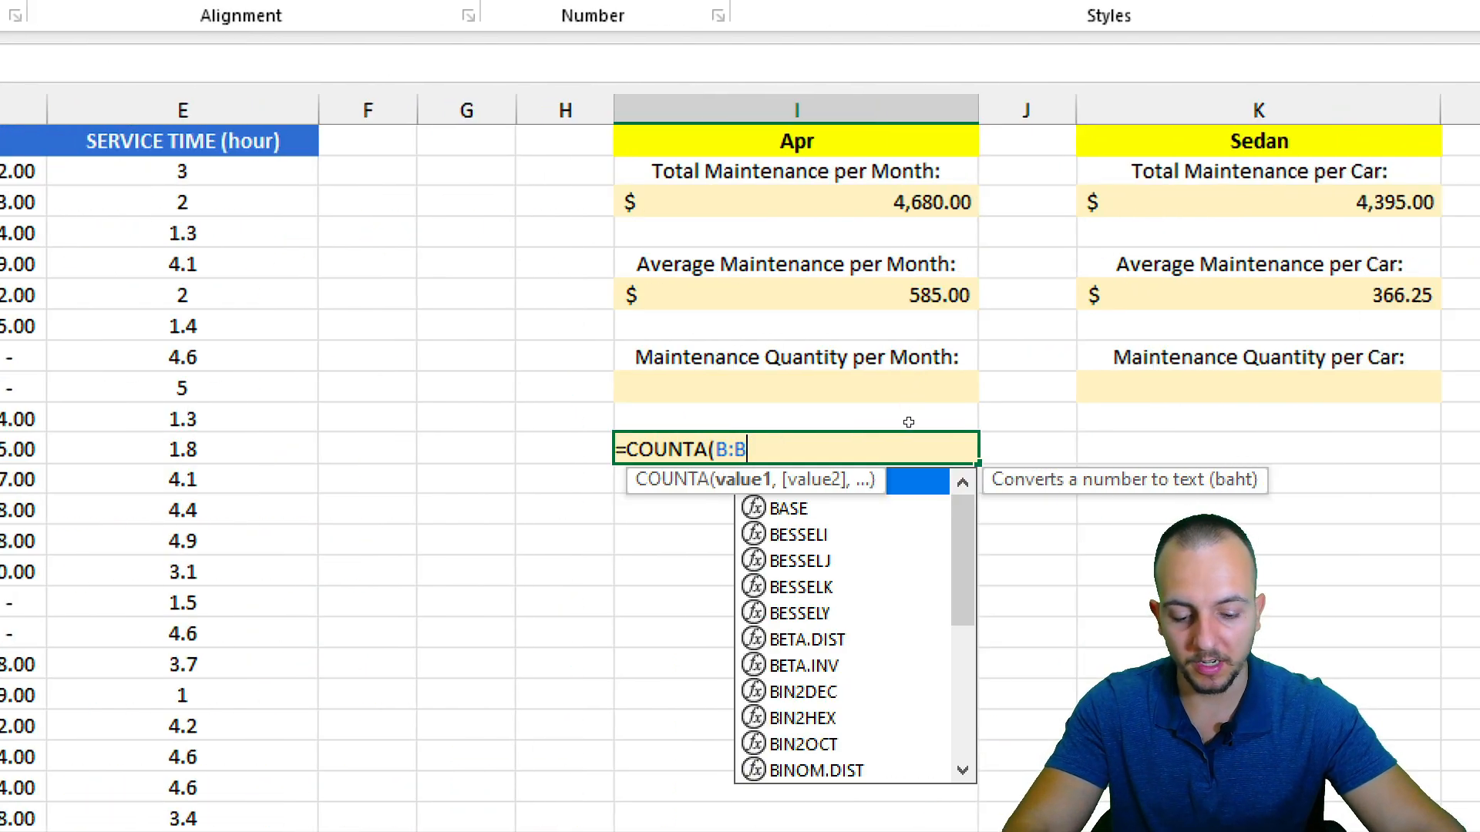
{"action": "key", "text": "Return"}
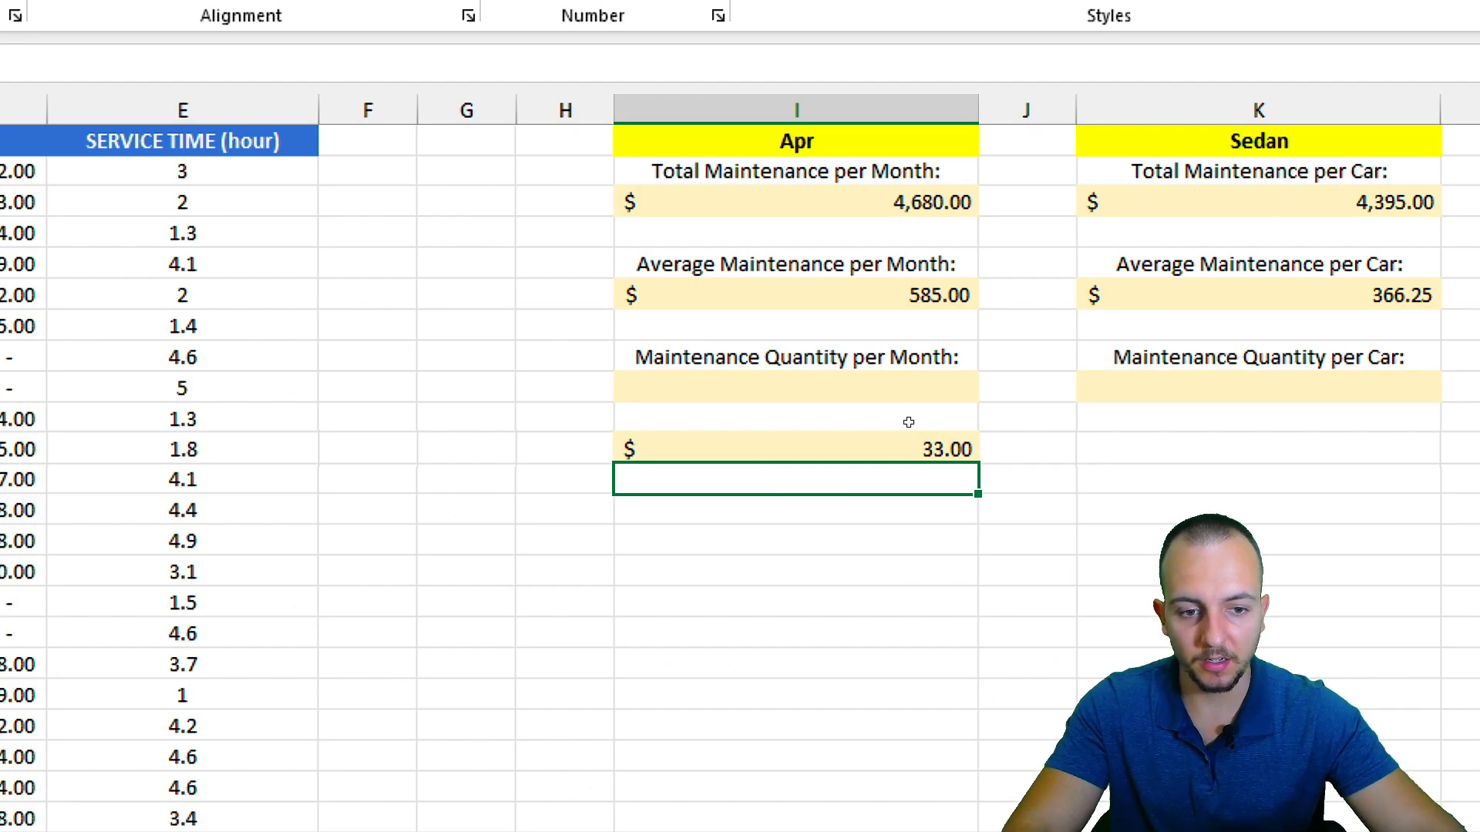
Step: Exclude the header from the service count by changing the I11 formula to =COUNTA(B:B)-1
{"action": "mouse_move", "coordinate": [894, 413]}
{"action": "left_mouse_down"}
{"action": "mouse_move", "coordinate": [994, 487]}
{"action": "mouse_move", "coordinate": [860, 592]}
{"action": "left_mouse_up"}
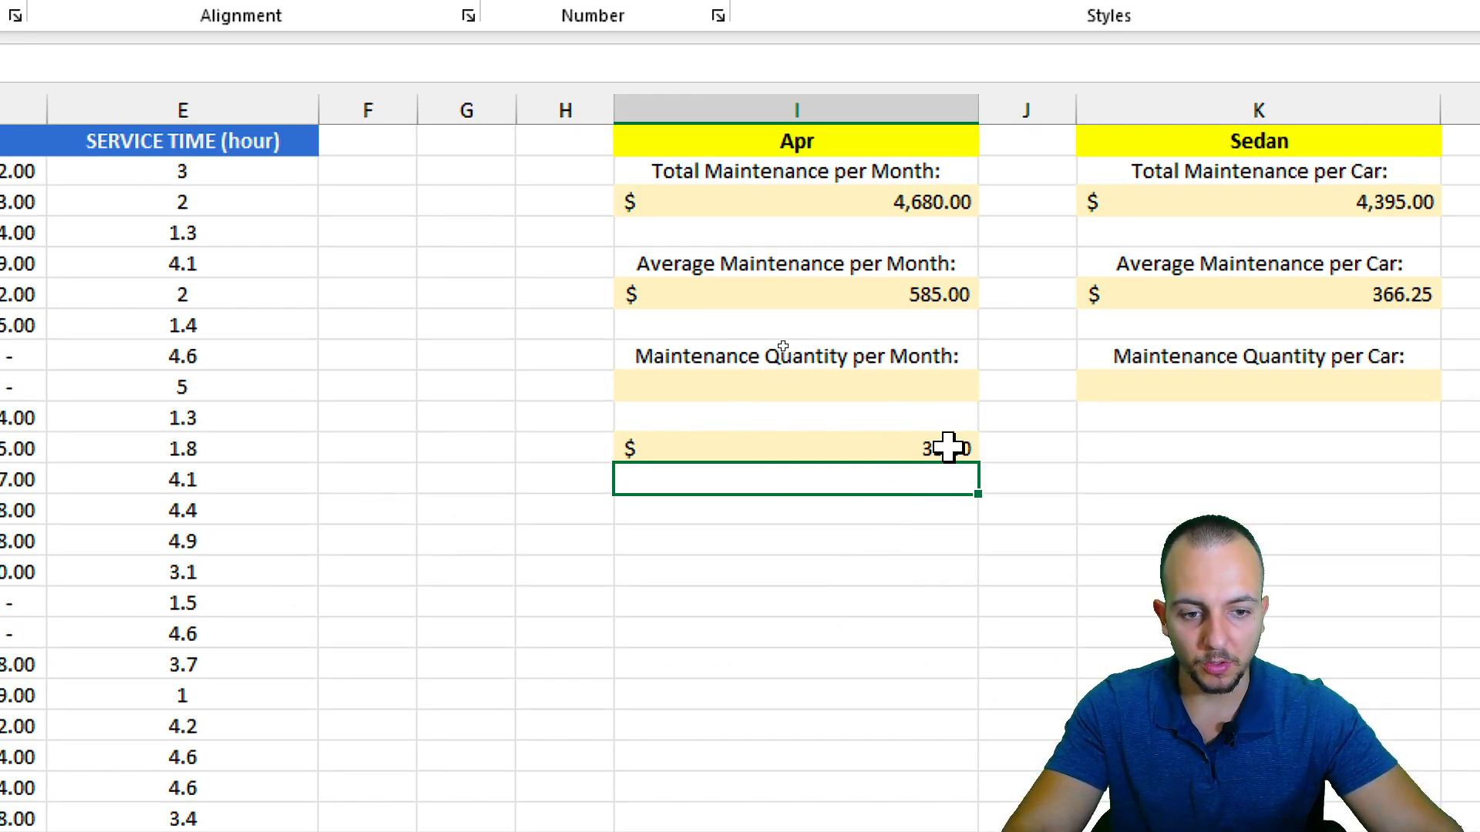
{"action": "left_click", "coordinate": [885, 444]}
{"action": "double_click", "coordinate": [881, 444]}
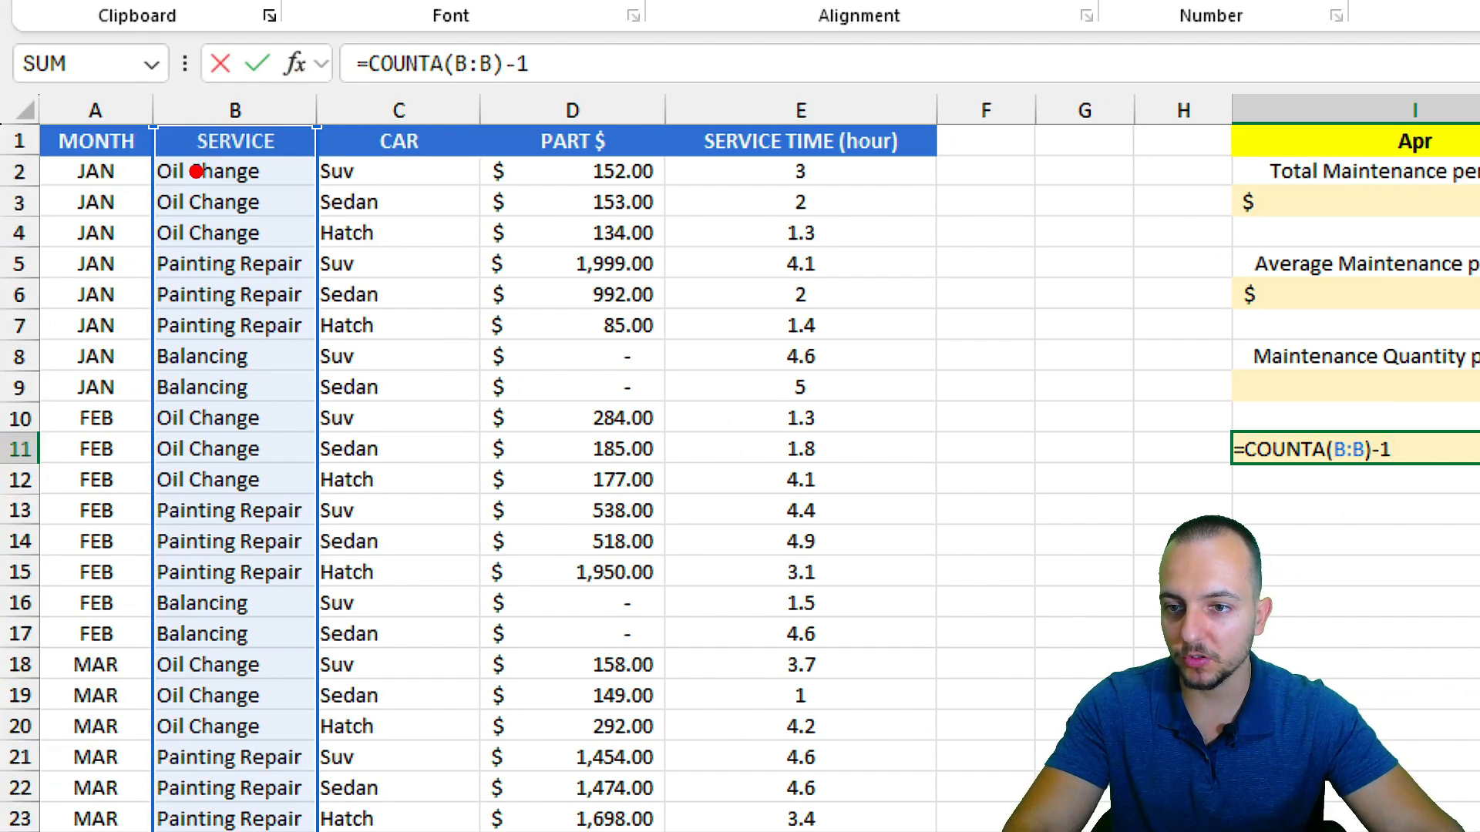
{"action": "mouse_move", "coordinate": [163, 110]}
{"action": "left_mouse_down"}
{"action": "mouse_move", "coordinate": [265, 150]}
{"action": "mouse_move", "coordinate": [453, 274]}
{"action": "left_mouse_up"}
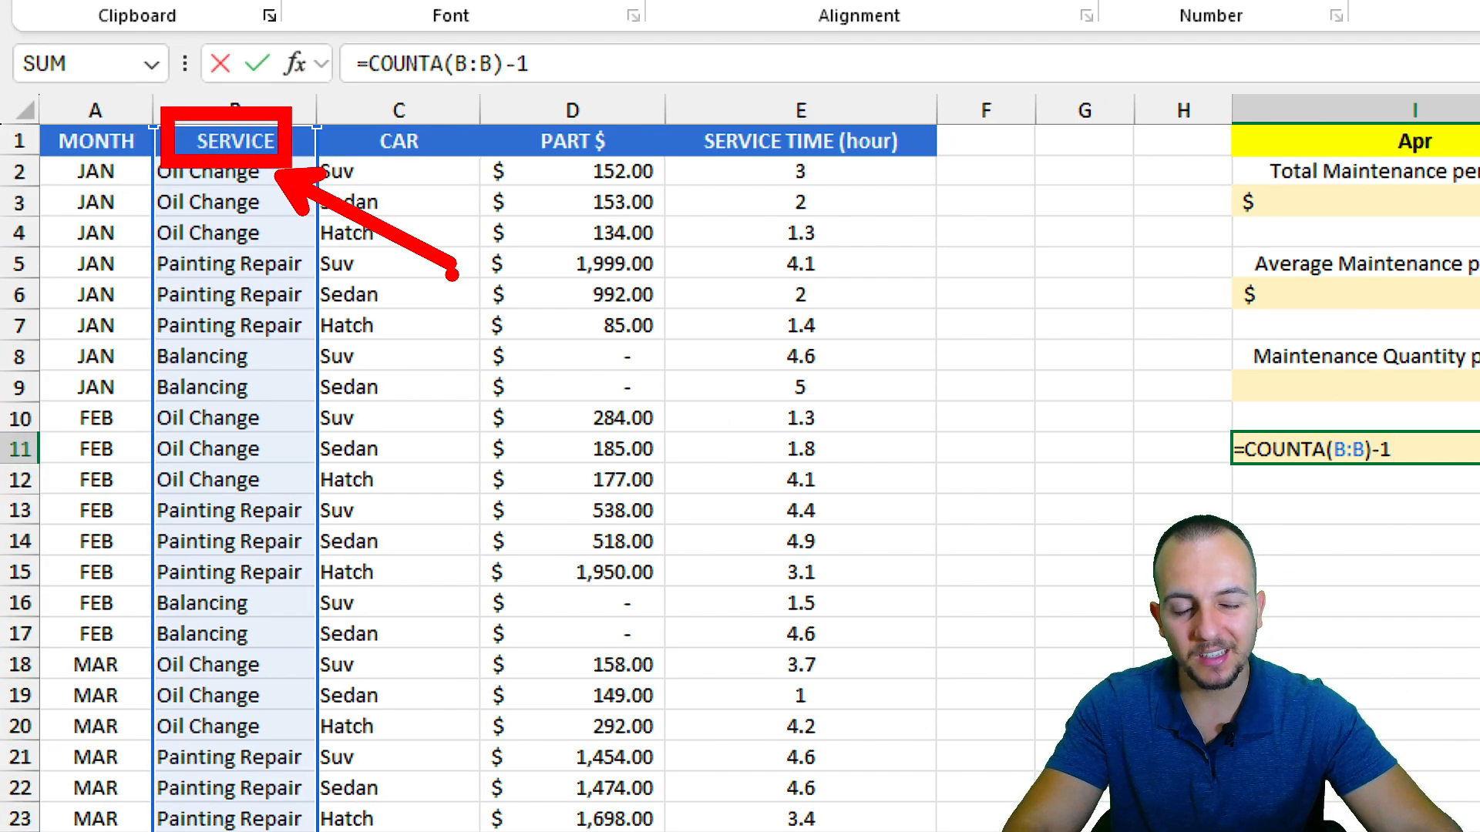
{"action": "key", "text": "Escape"}
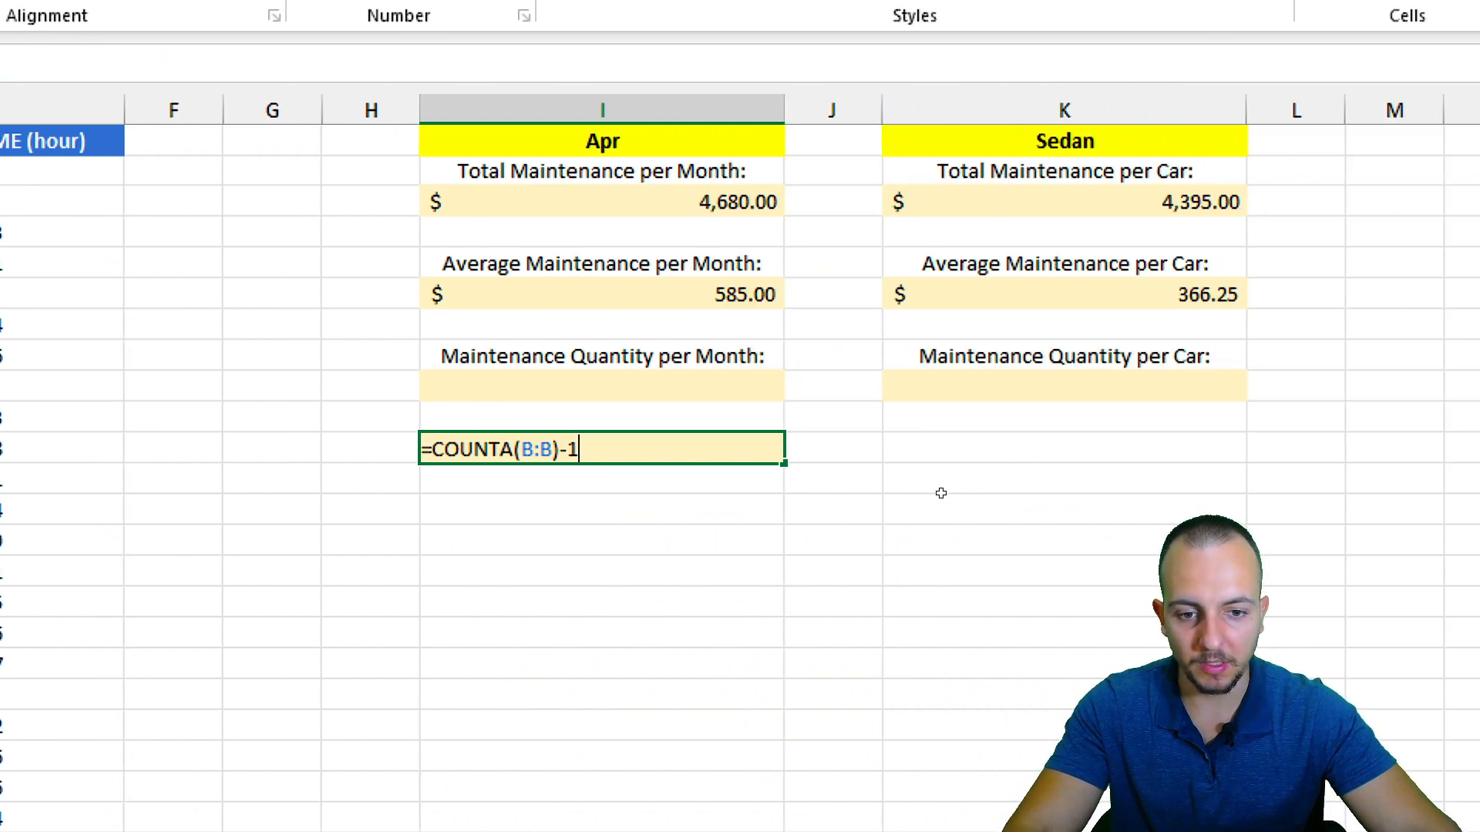
{"action": "key", "text": "Return"}
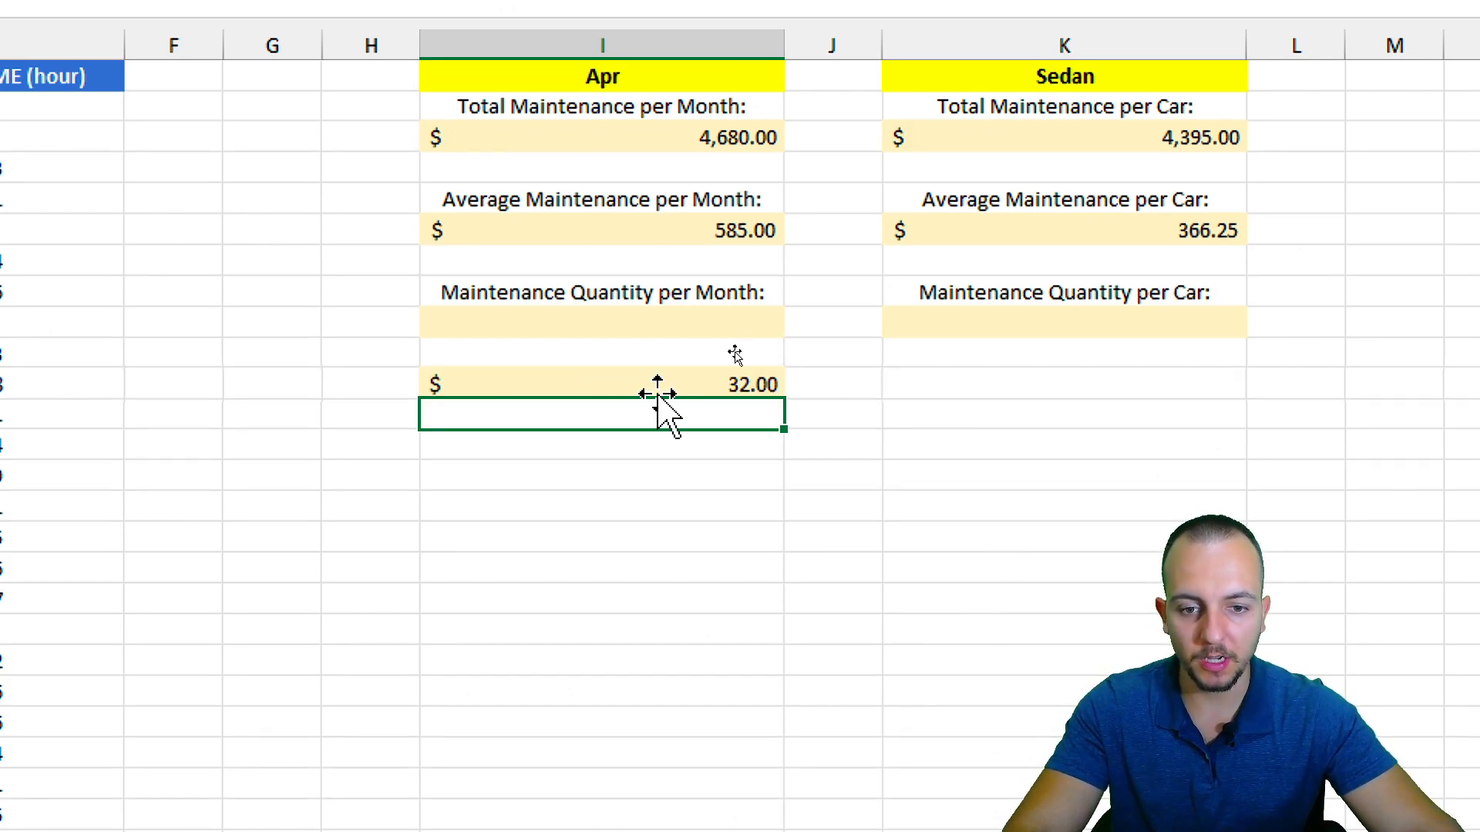
{"action": "left_click", "coordinate": [697, 380]}
Step: Calculate the Maintenance Quantity per Month in I9 with =COUNTIF(A:A,I1), using the month in I1 as criteria
{"action": "left_click", "coordinate": [670, 319]}
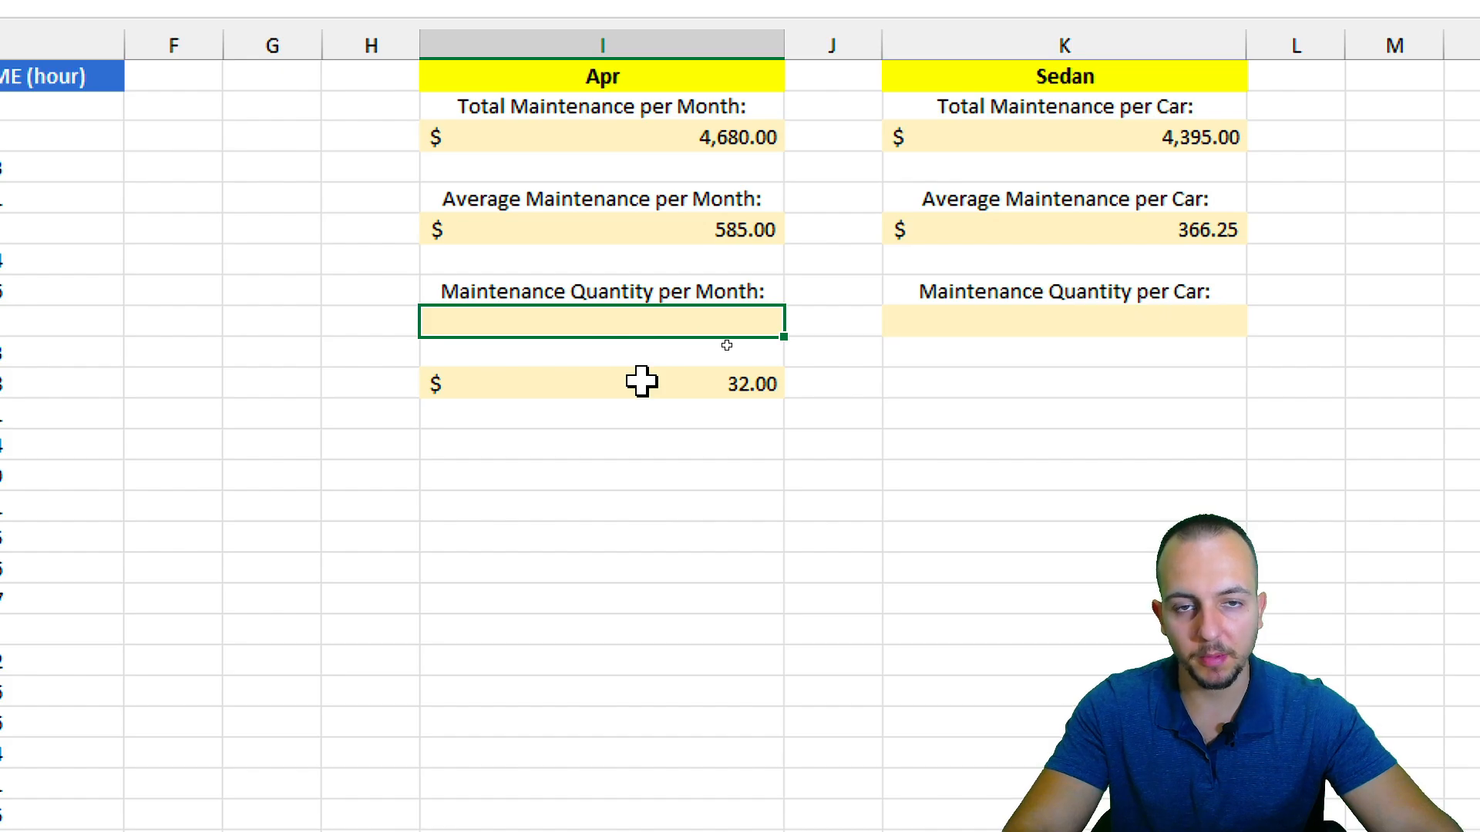
{"action": "type", "text": "=counta"}
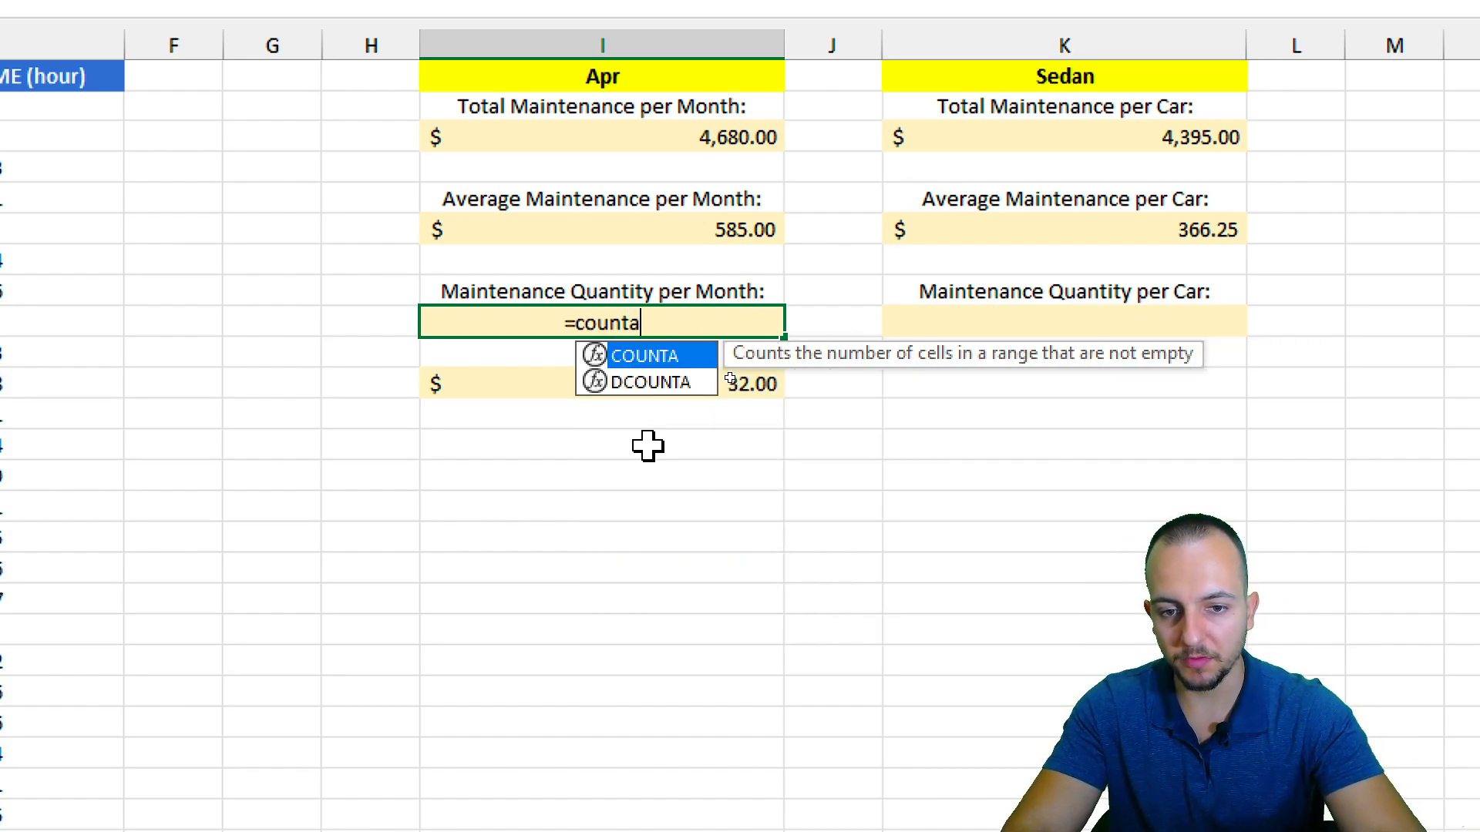
{"action": "key", "text": "BackSpace"}
{"action": "type", "text": "if"}
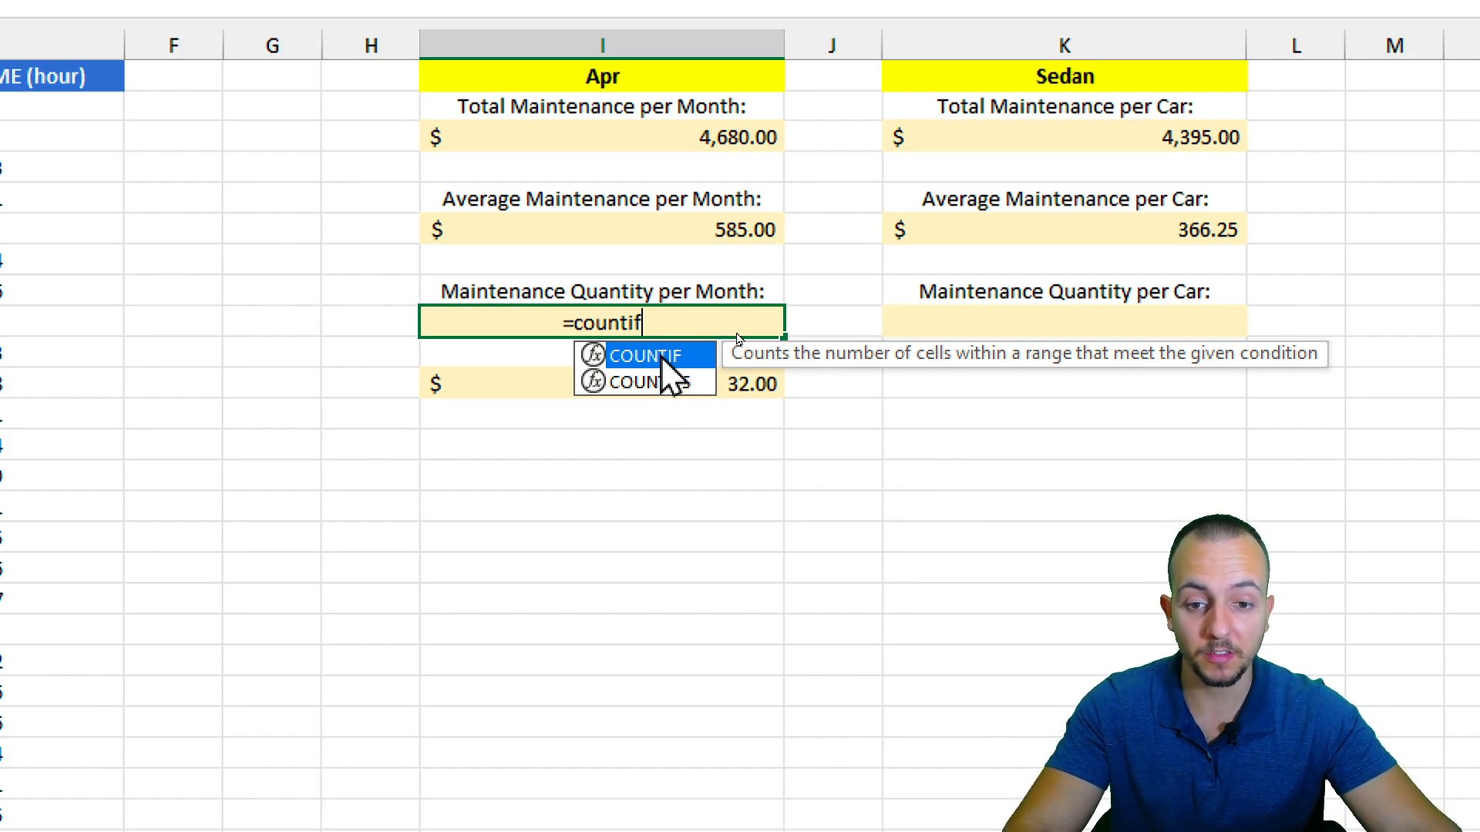
{"action": "key", "text": "Tab"}
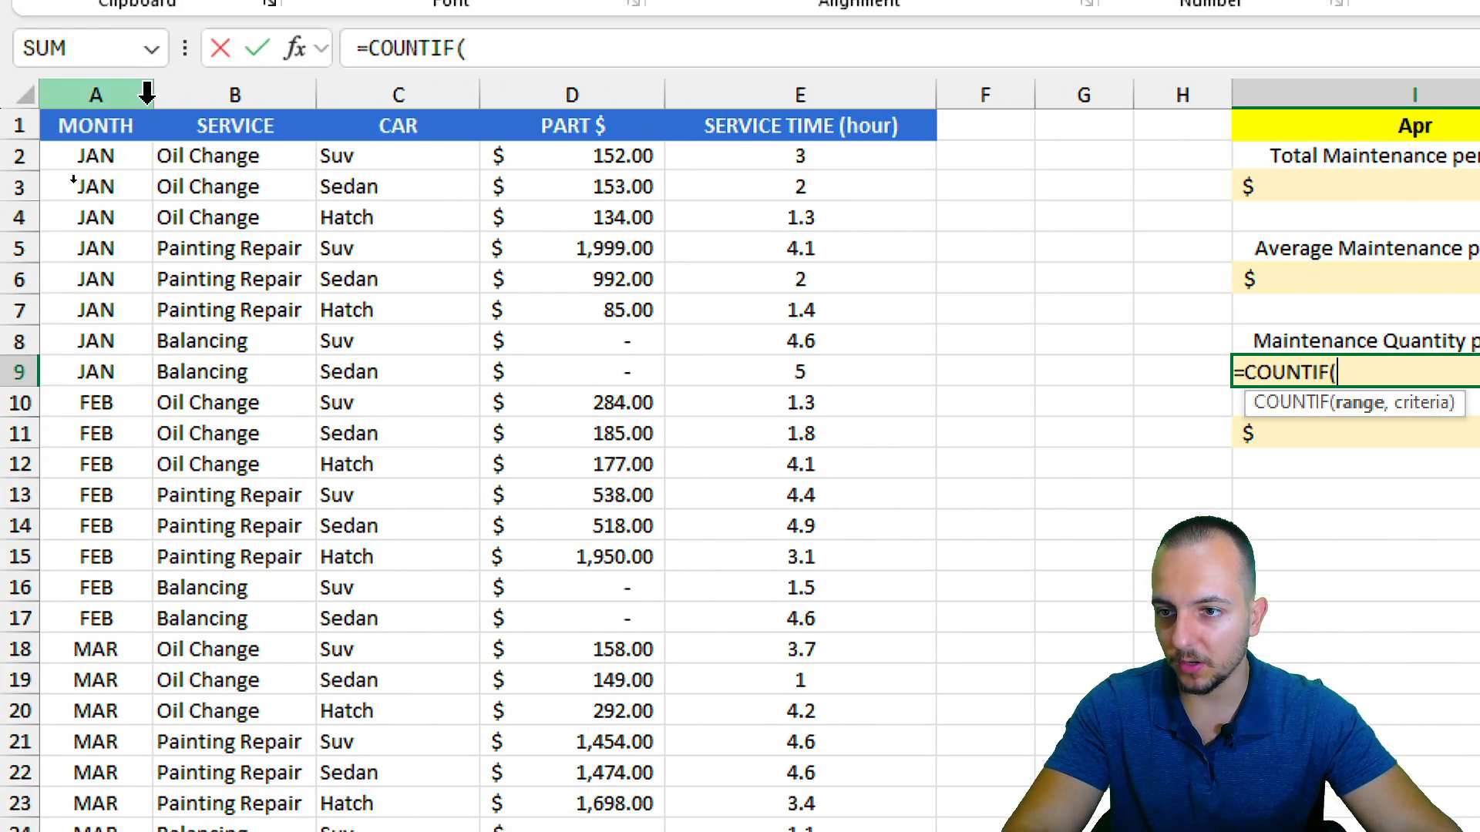
{"action": "left_click", "coordinate": [147, 94]}
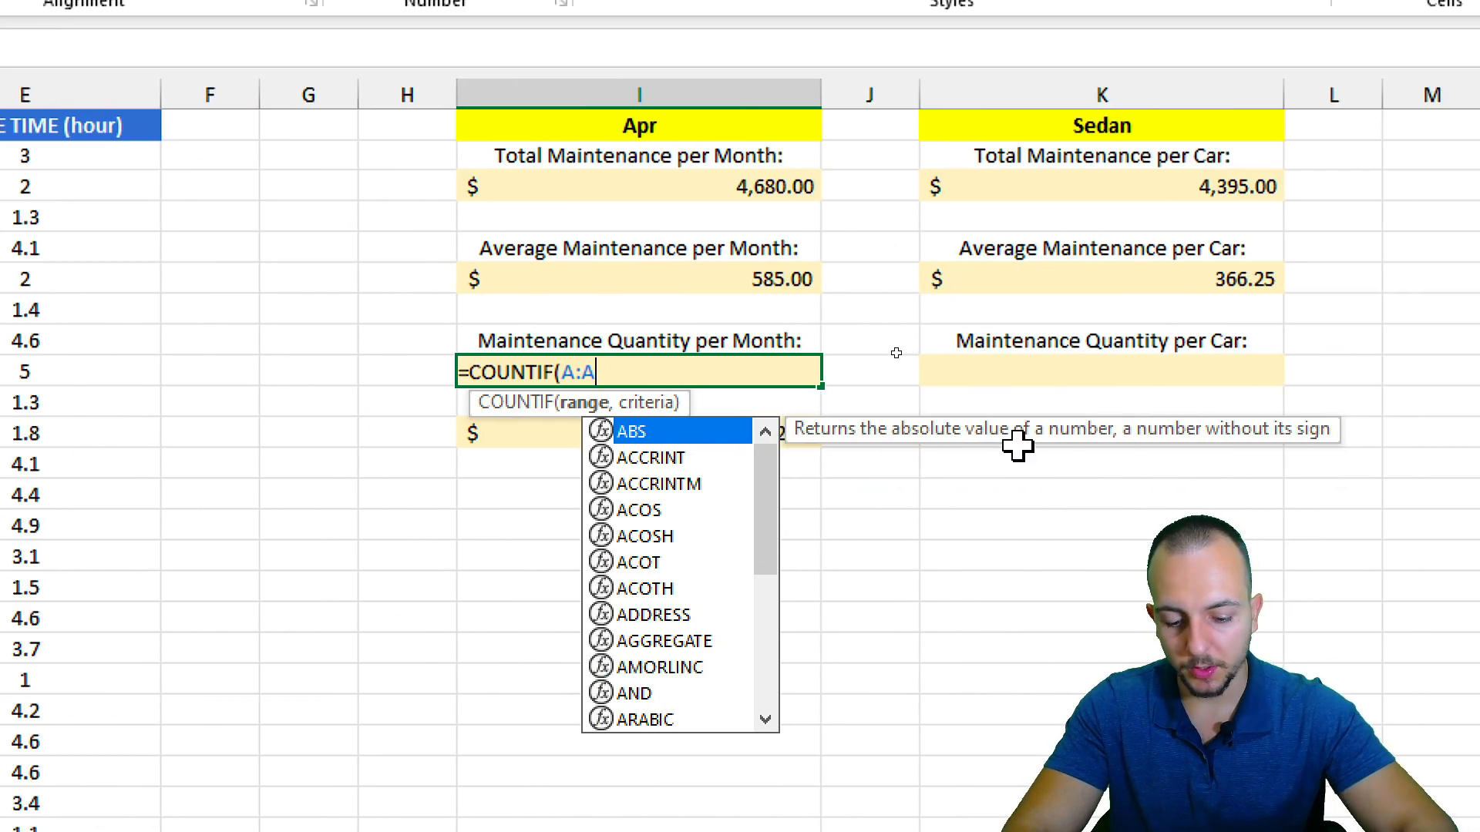
{"action": "type", "text": ","}
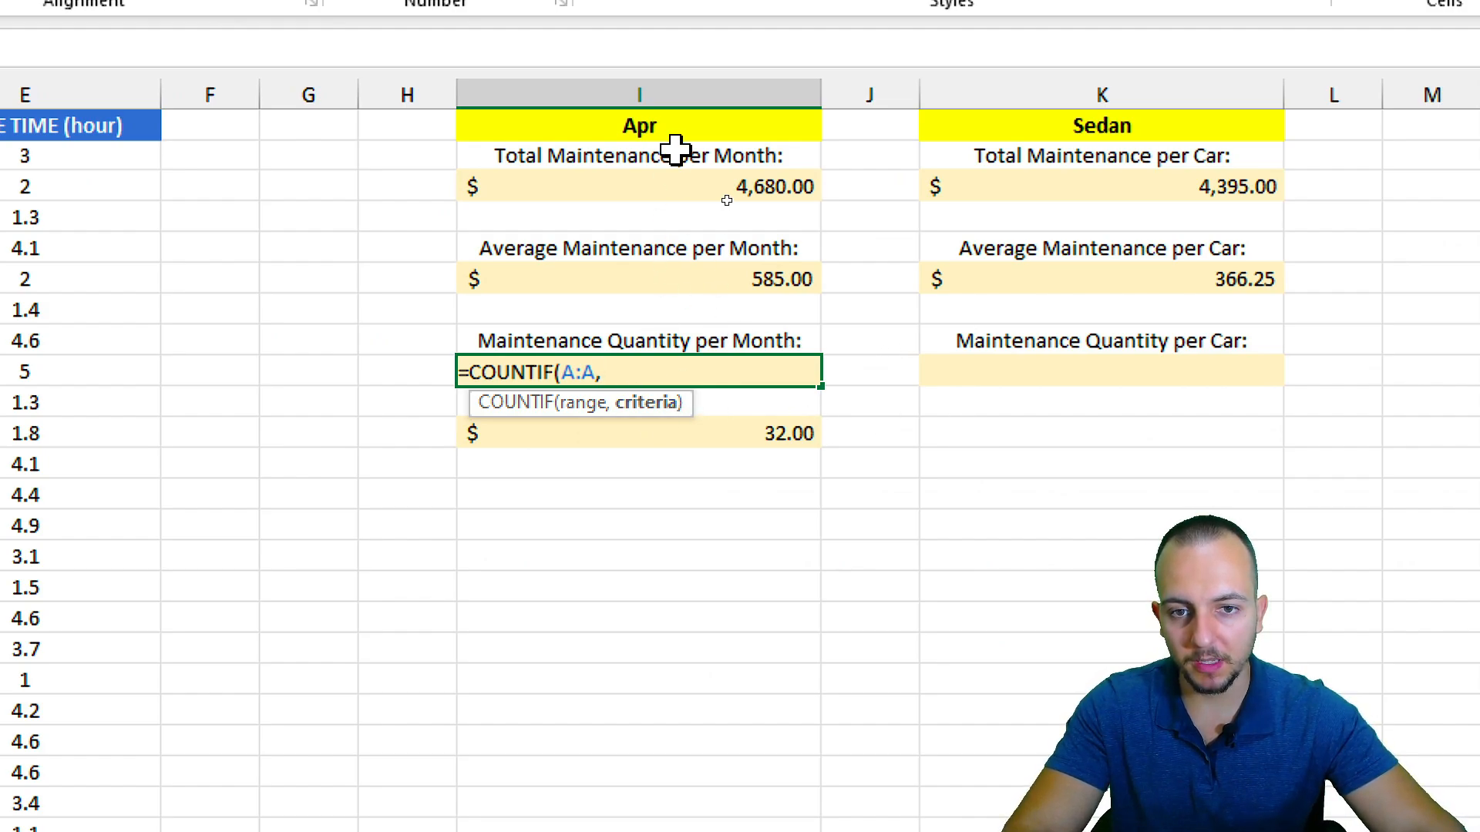
{"action": "left_click", "coordinate": [641, 124]}
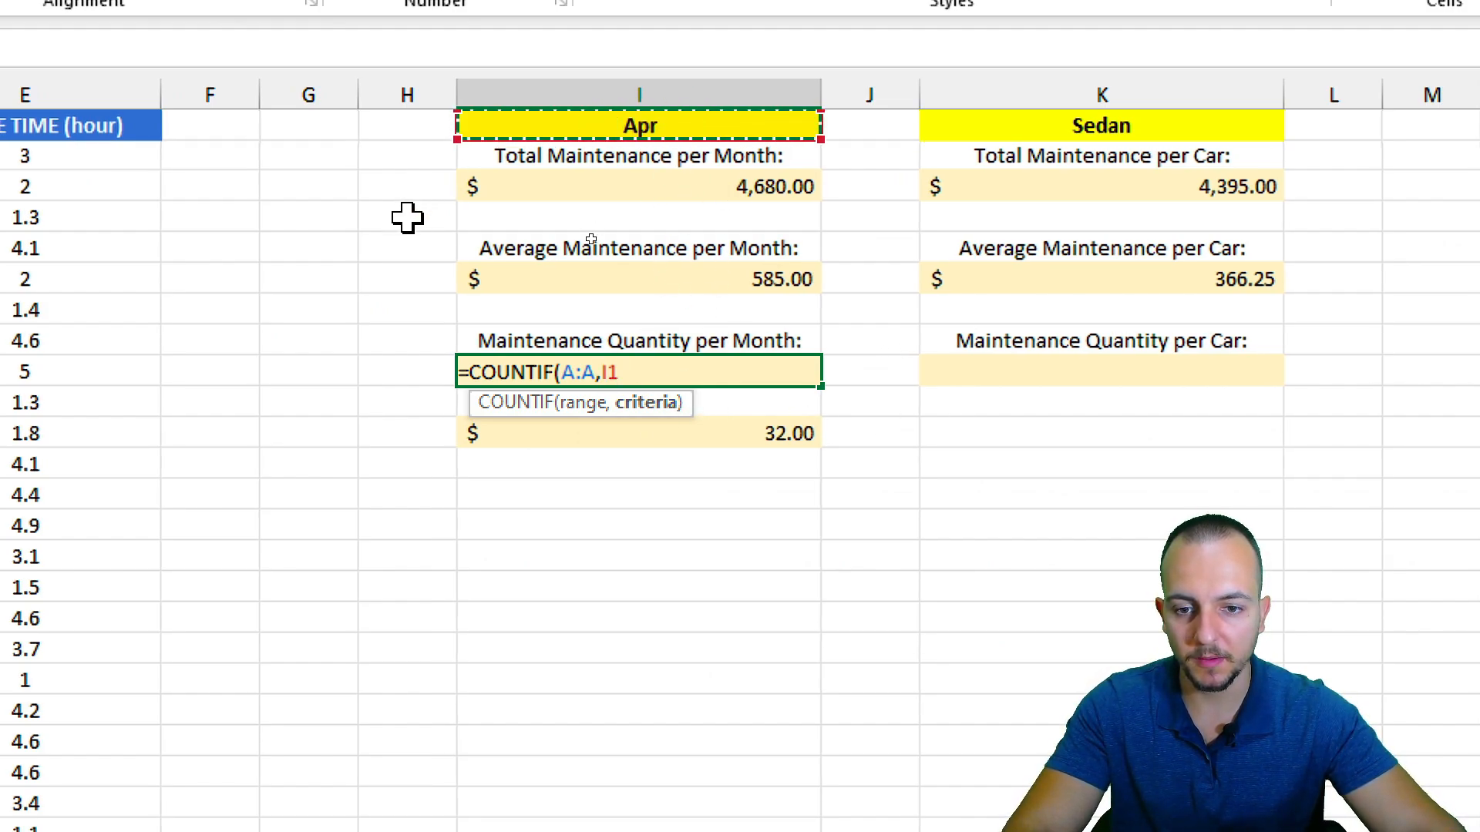
{"action": "type", "text": ")"}
{"action": "key", "text": "Return"}
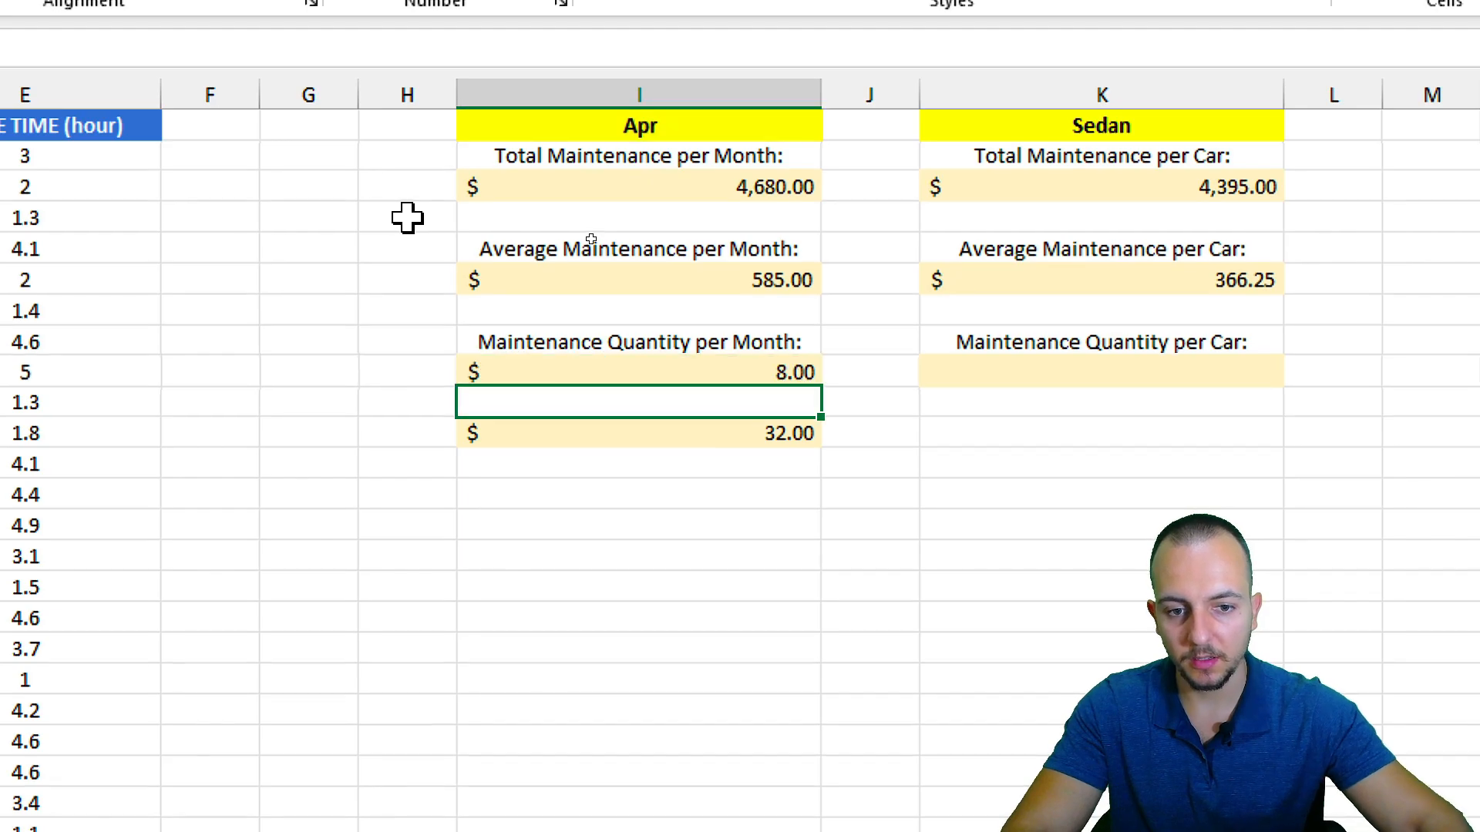
Step: Change the month criteria in cell I1 to Jan to test the monthly quantity formula
{"action": "left_click", "coordinate": [763, 373]}
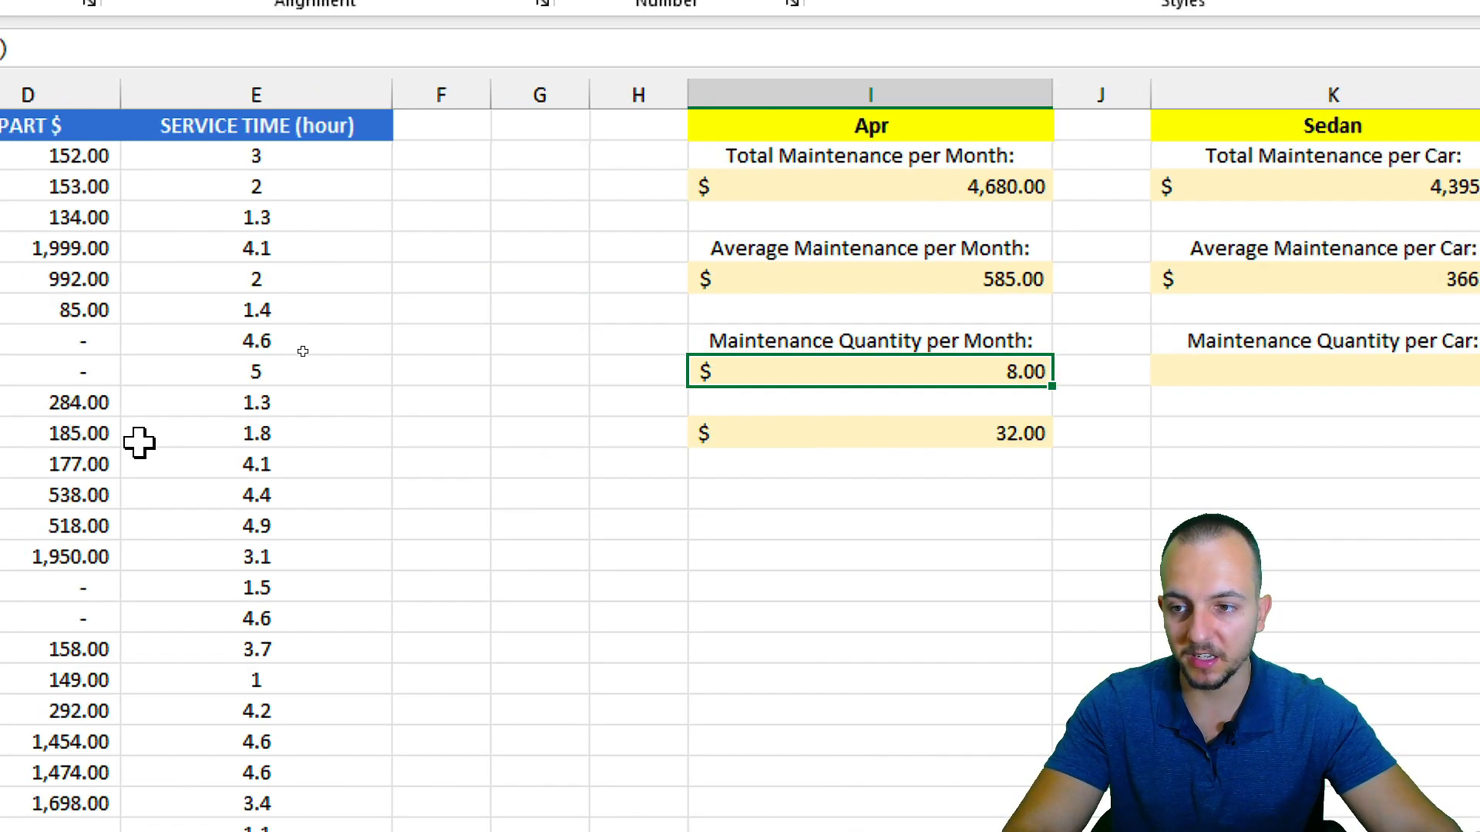
{"action": "left_click_drag", "start_coordinate": [116, 158], "coordinate": [107, 308]}
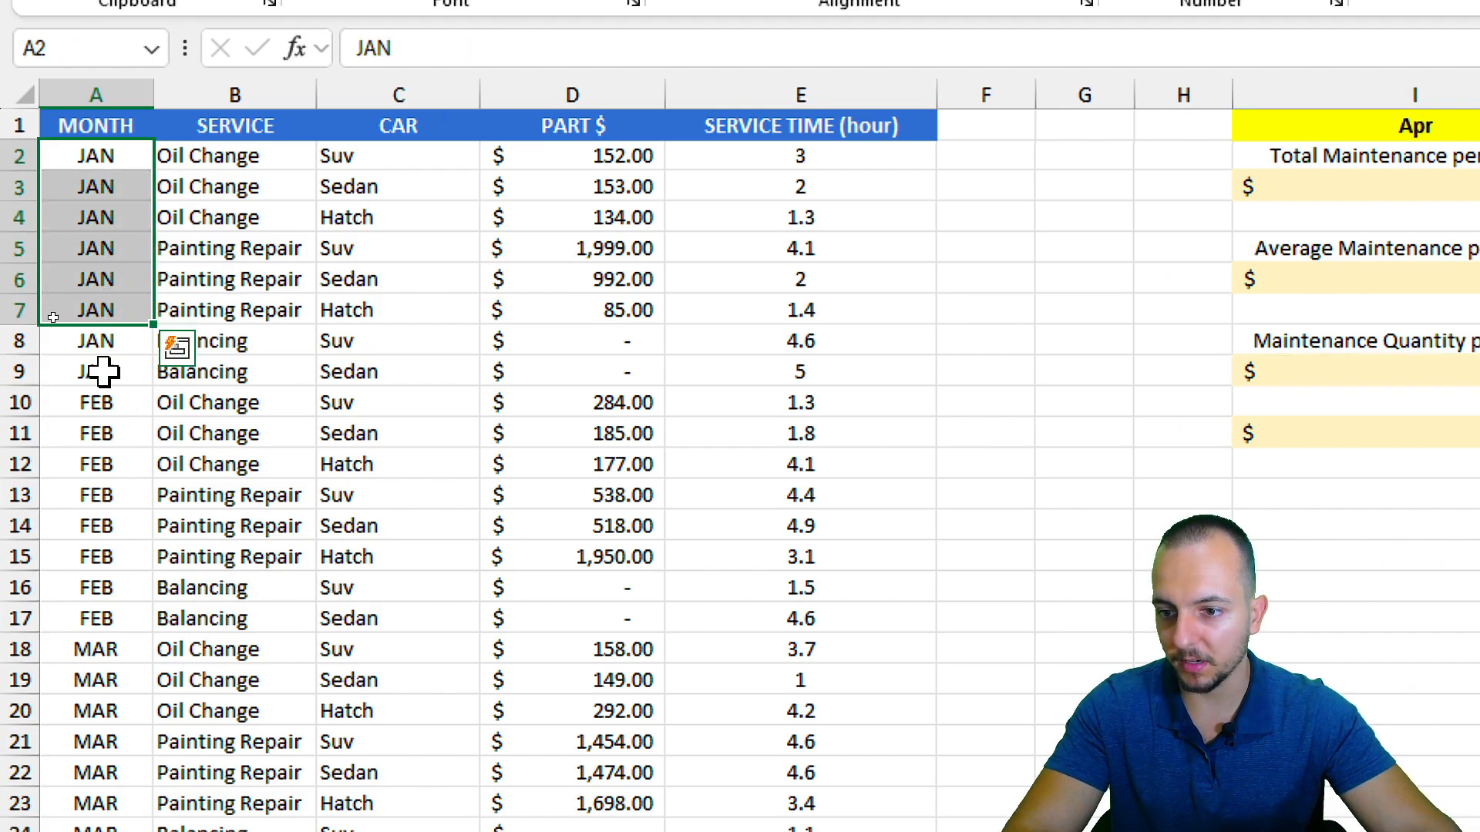
{"action": "left_click", "coordinate": [809, 119]}
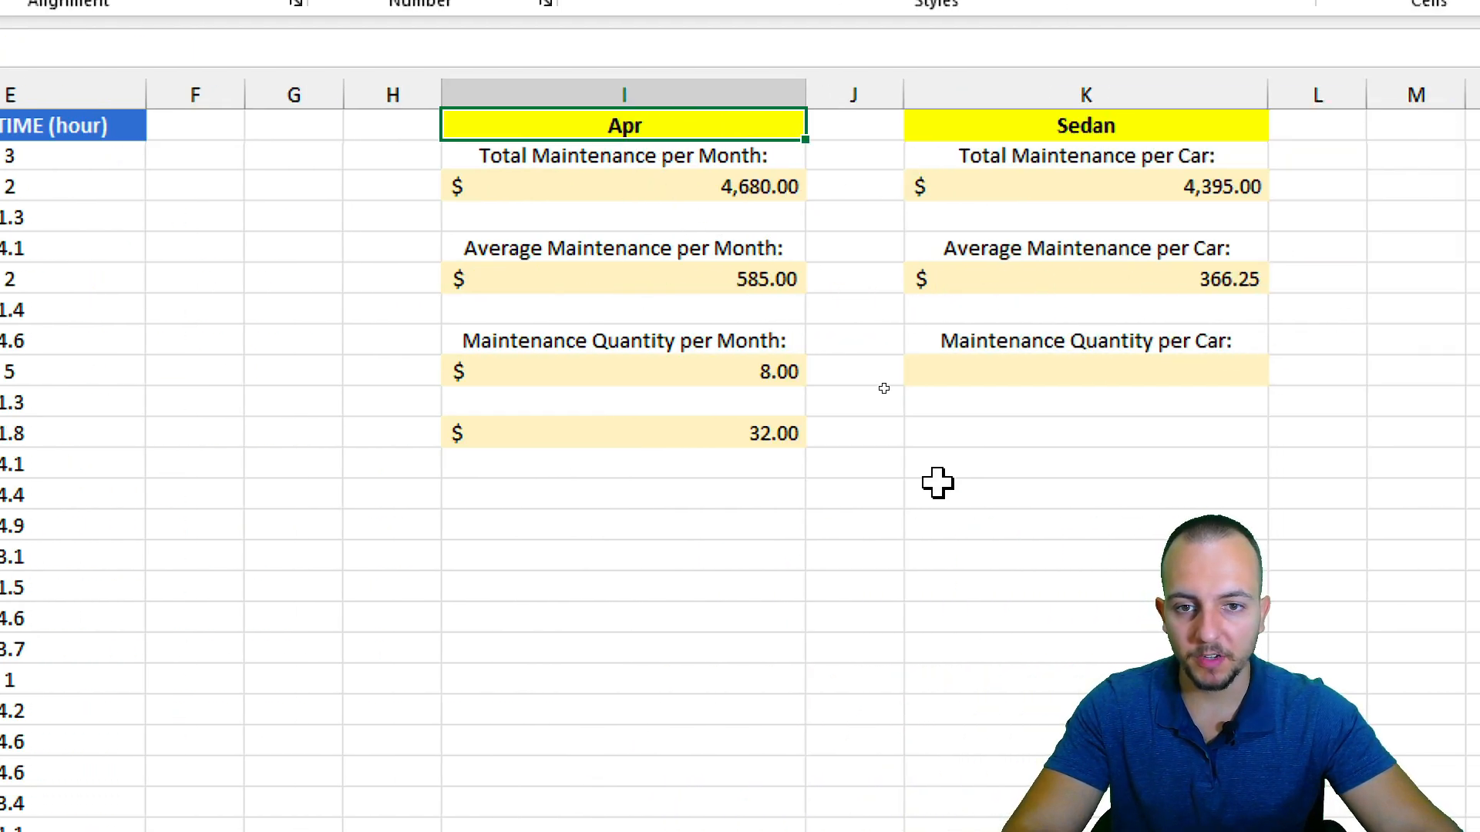
{"action": "type", "text": "Jan"}
{"action": "key", "text": "Return"}
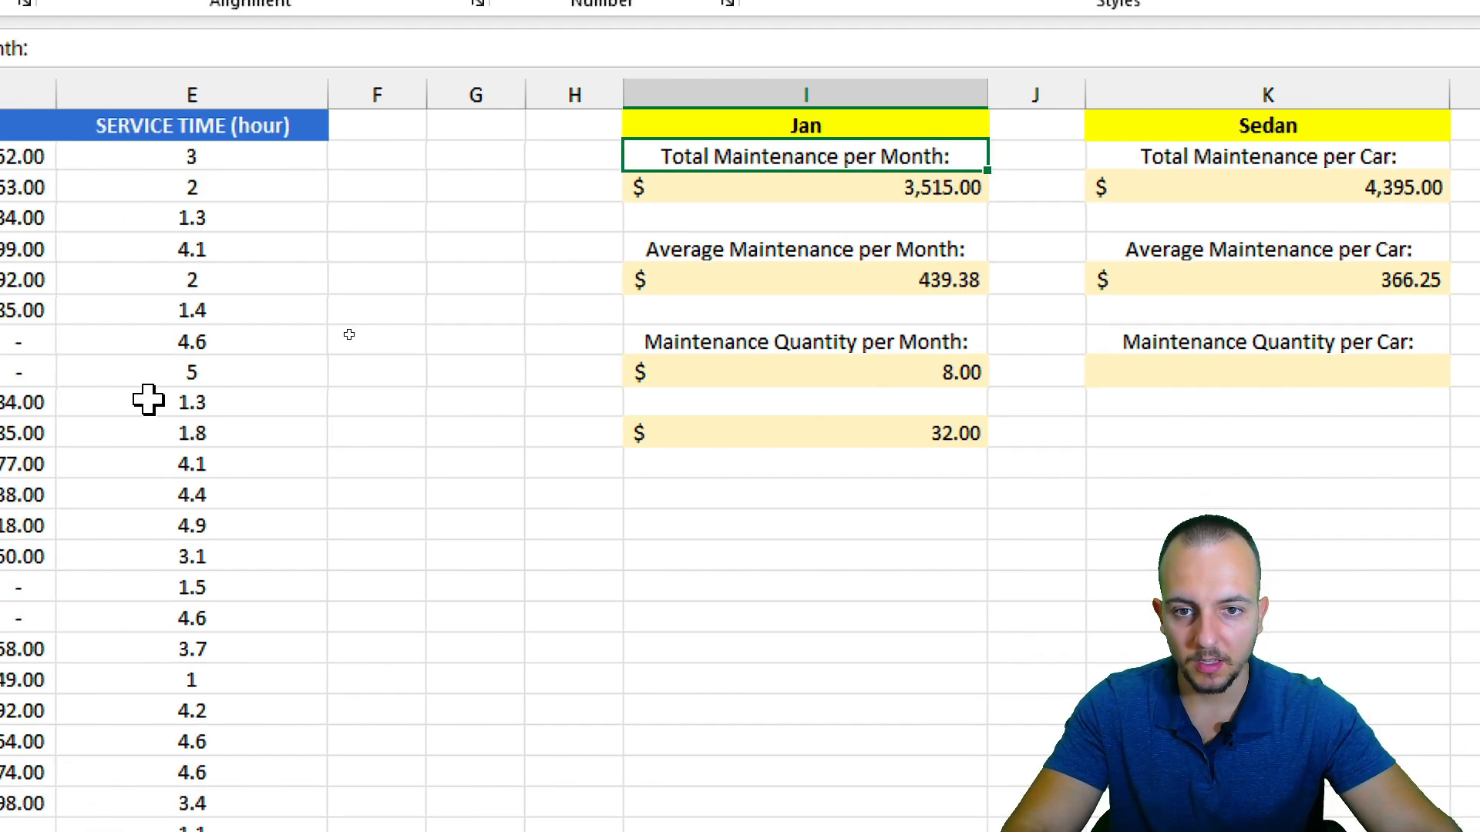
Step: Copy JAN from A9 over the FEB entries in A10:A16 to test the monthly quantity count
{"action": "left_click", "coordinate": [95, 368]}
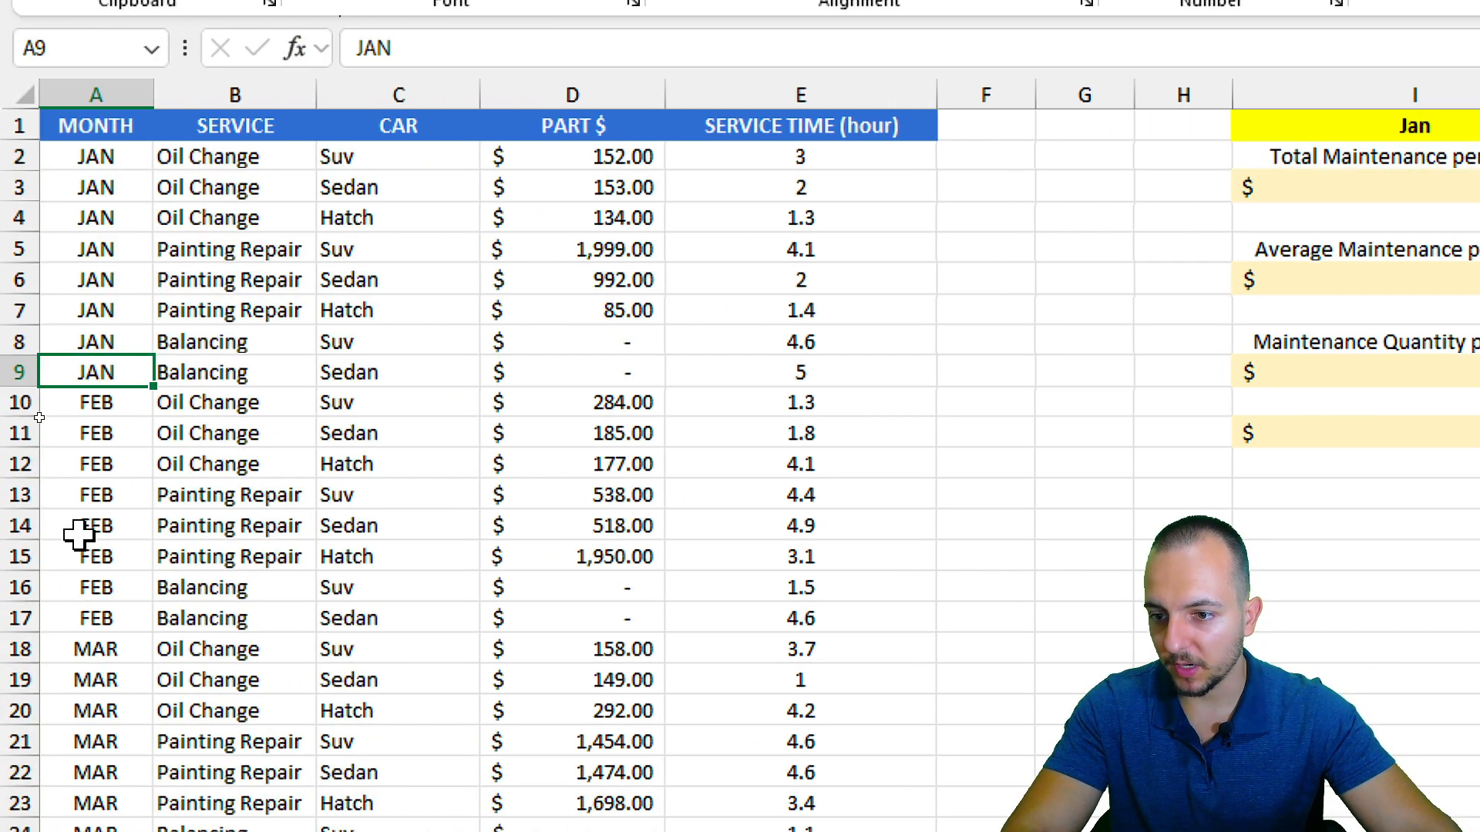
{"action": "key", "text": "ctrl+c"}
{"action": "left_click_drag", "start_coordinate": [108, 395], "coordinate": [113, 582]}
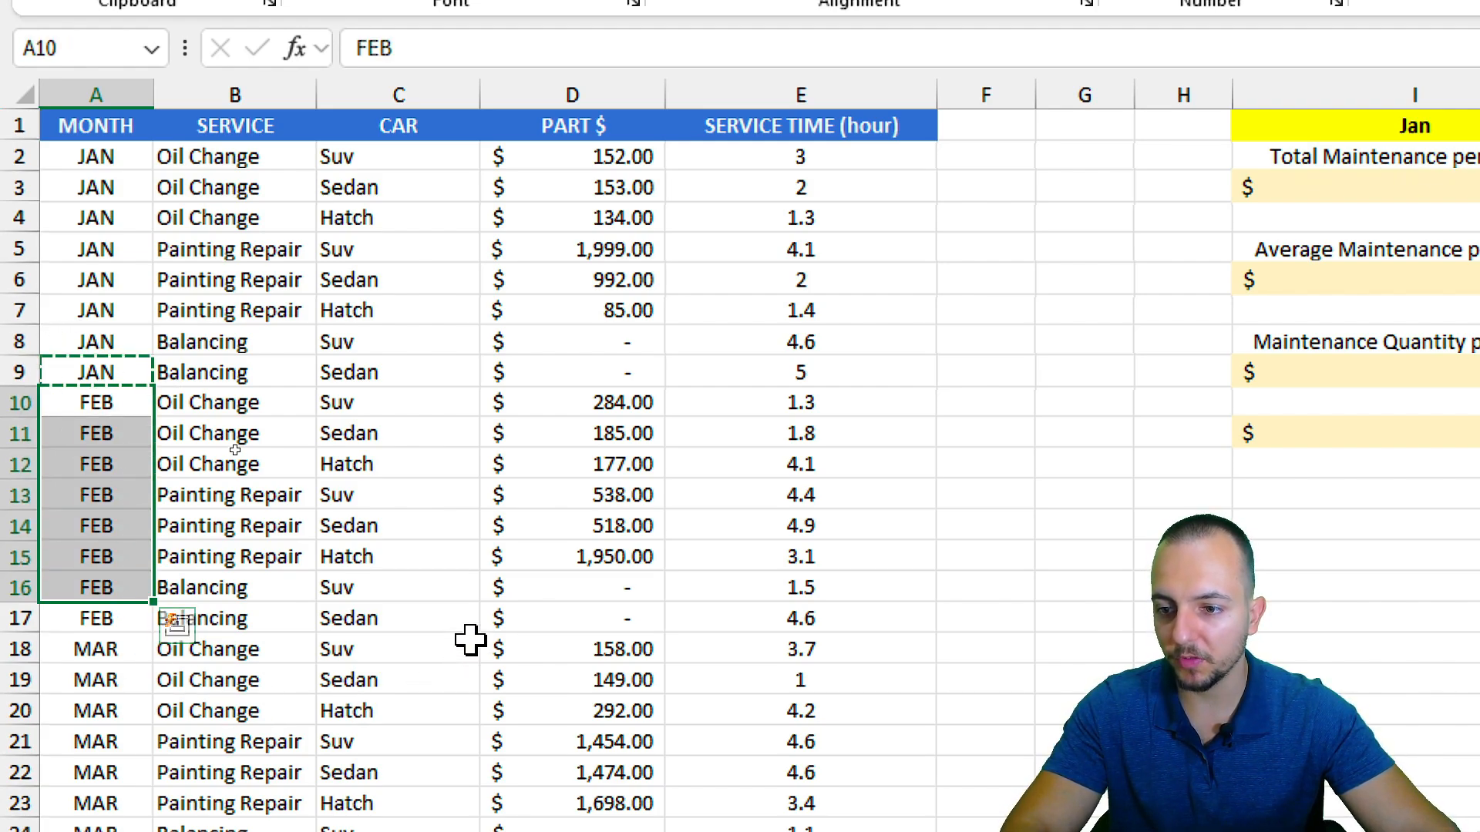
{"action": "key", "text": "ctrl+v"}
{"action": "scroll", "coordinate": [884, 534], "scroll_direction": "right", "scroll_amount": 5}
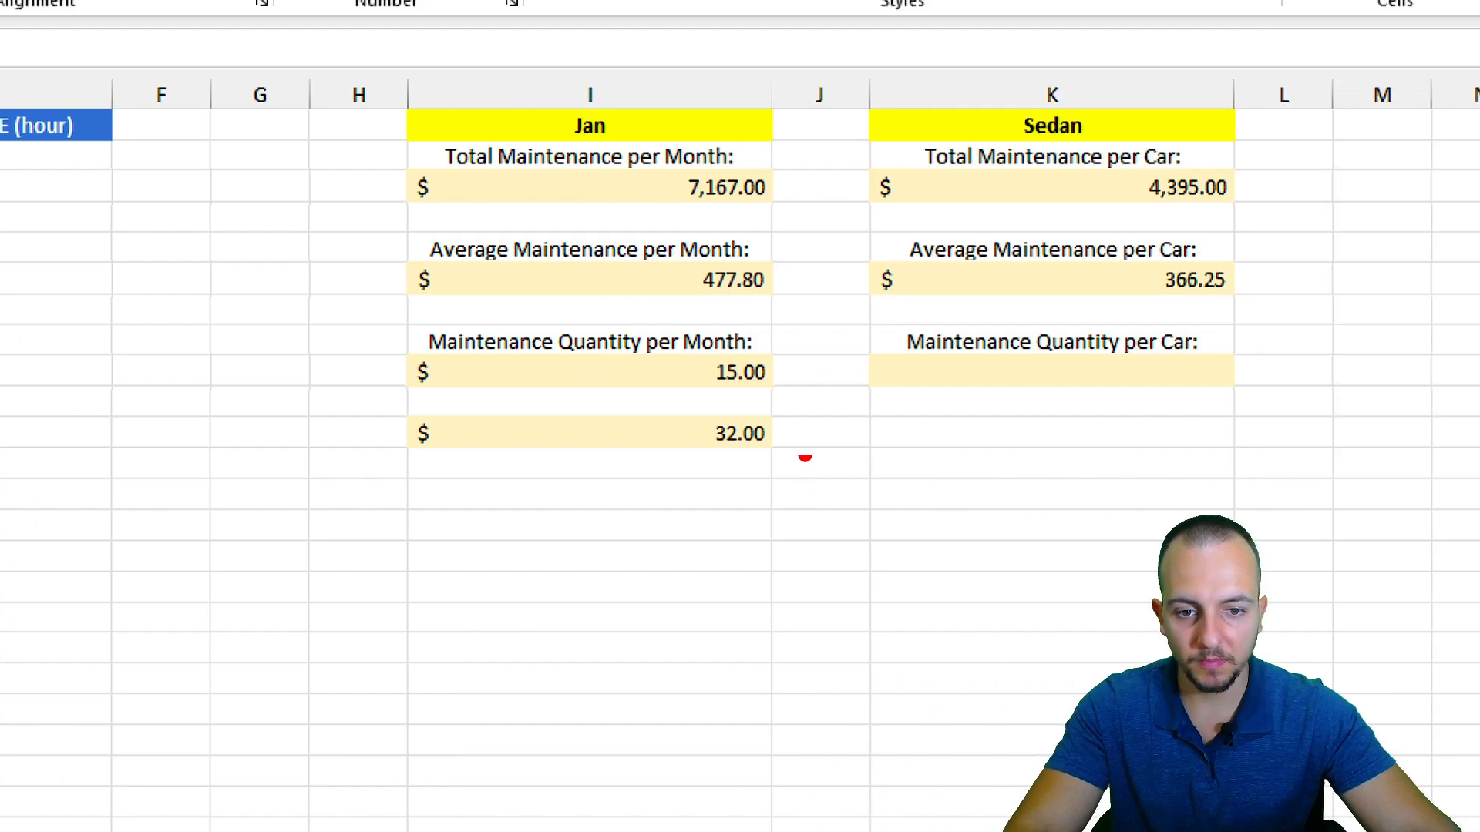
{"action": "mouse_move", "coordinate": [686, 322]}
{"action": "left_mouse_down"}
{"action": "mouse_move", "coordinate": [740, 378]}
{"action": "mouse_move", "coordinate": [798, 401]}
{"action": "mouse_move", "coordinate": [887, 508]}
{"action": "left_mouse_up"}
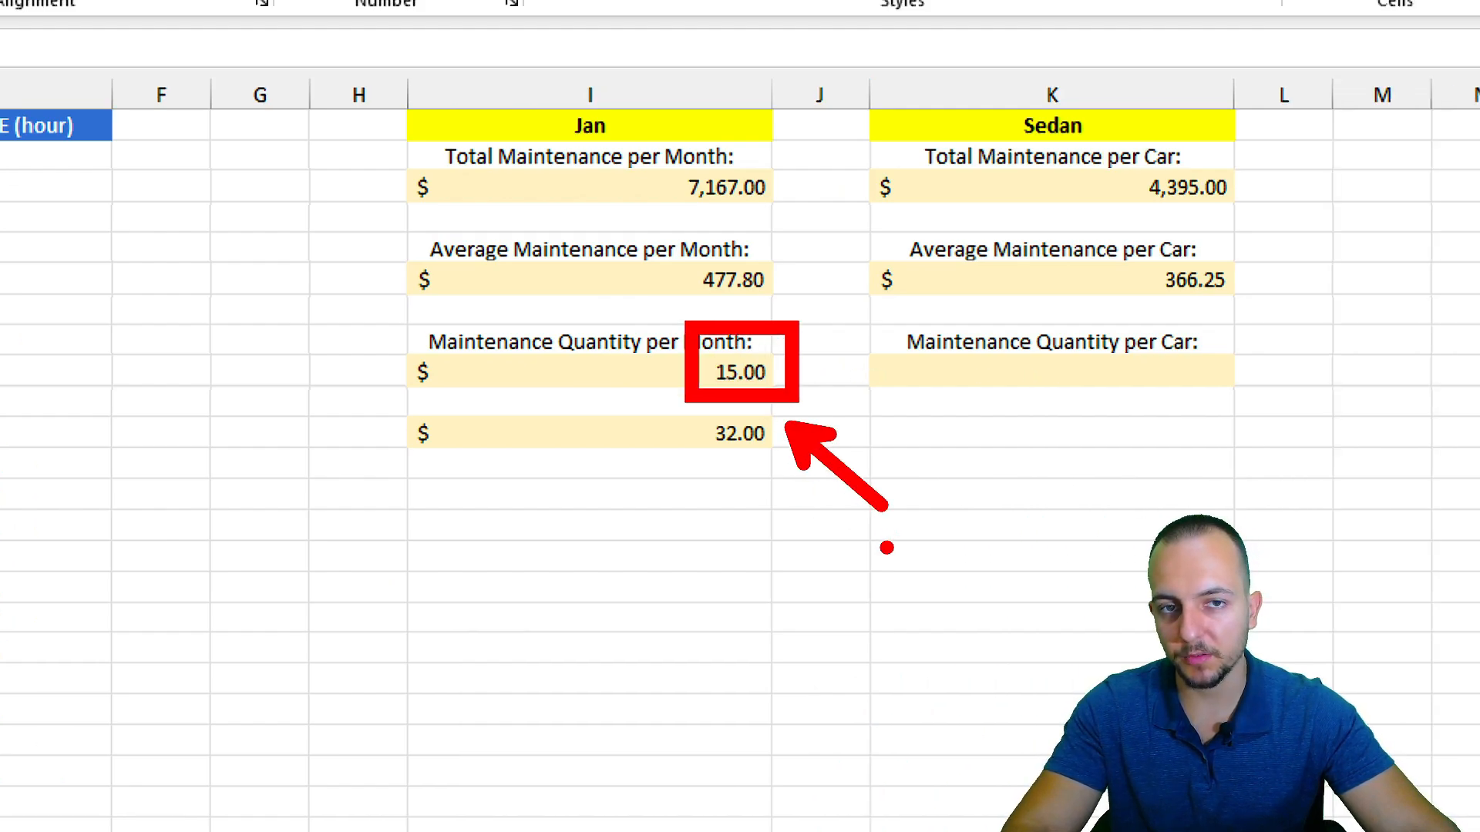
{"action": "left_click_drag", "start_coordinate": [686, 424], "coordinate": [576, 505]}
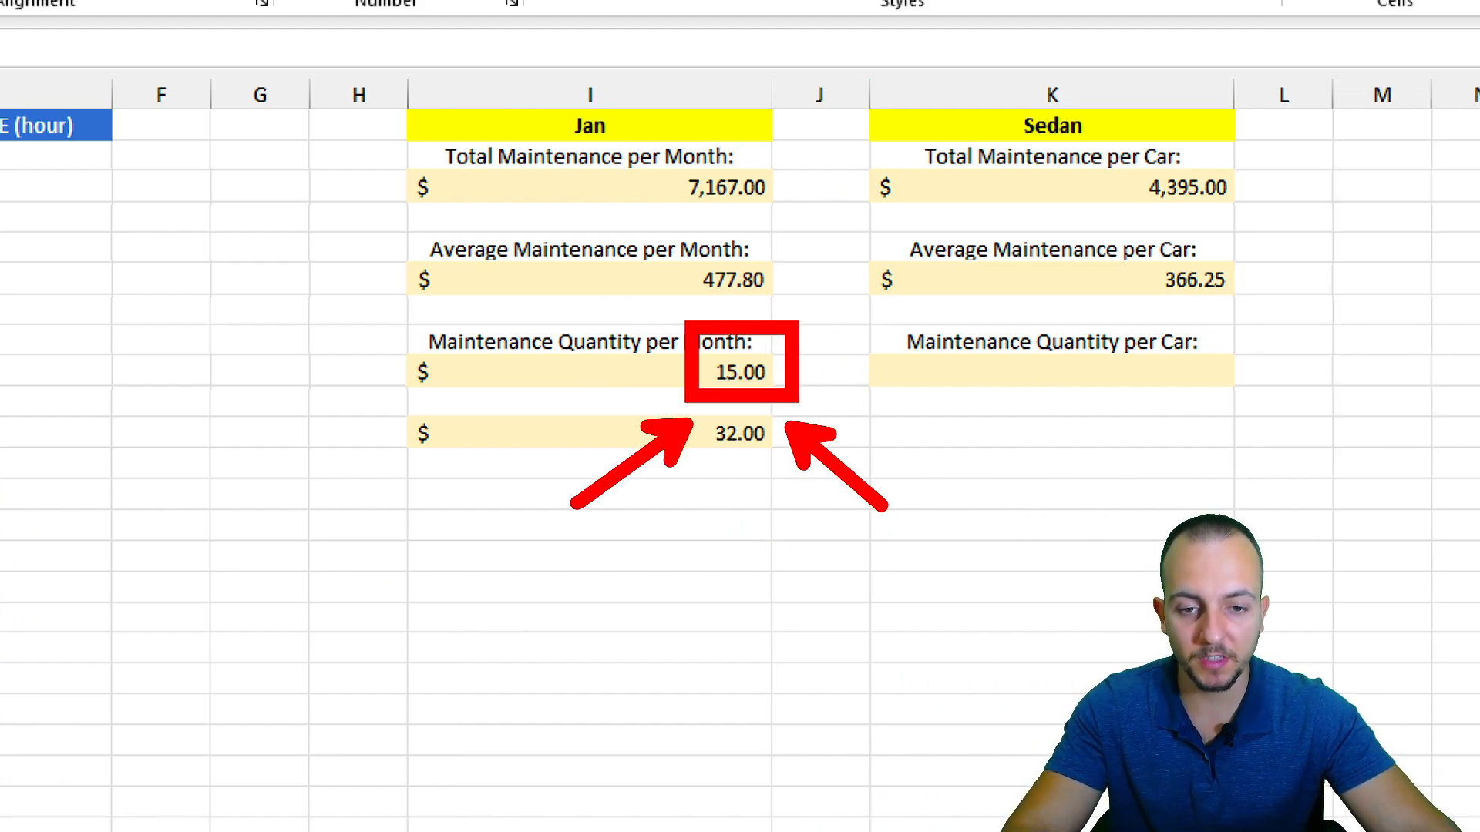
{"action": "left_click_drag", "start_coordinate": [520, 83], "coordinate": [660, 138]}
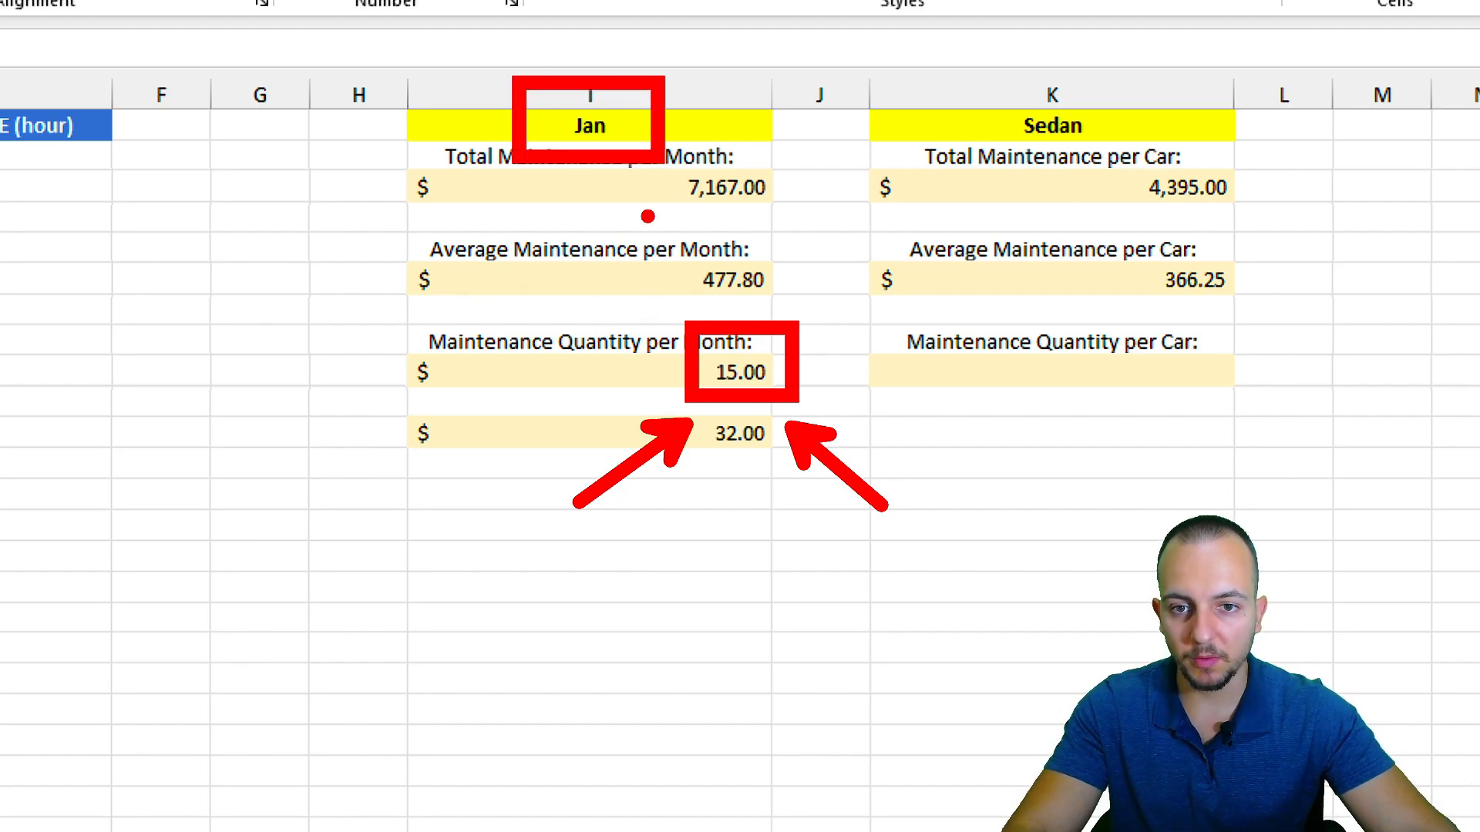
Step: Undo the paste of JAN over the month entries in A10:A16
{"action": "key", "text": "Escape"}
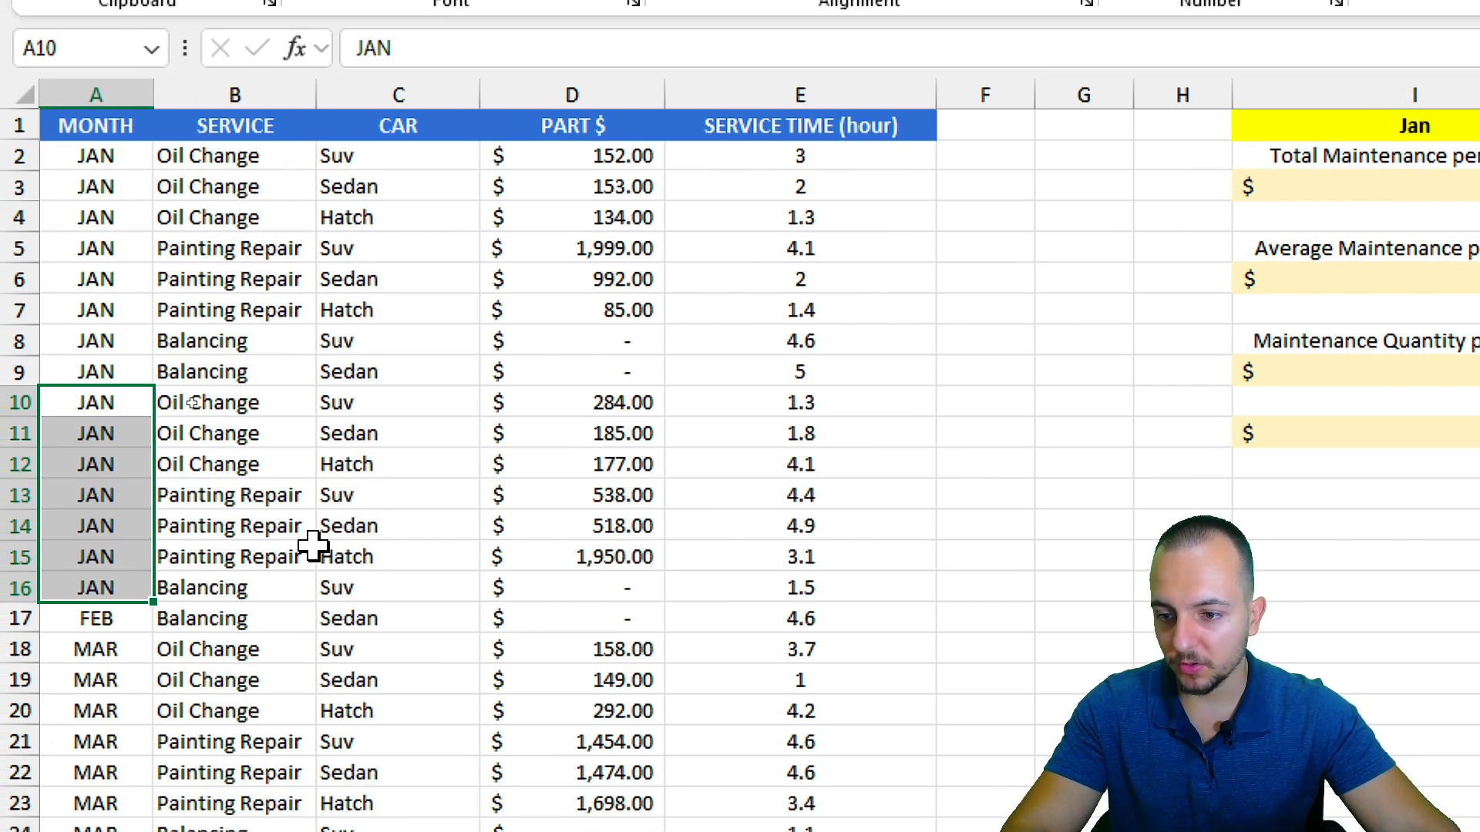
{"action": "key", "text": "ctrl+v"}
{"action": "key", "text": "Escape"}
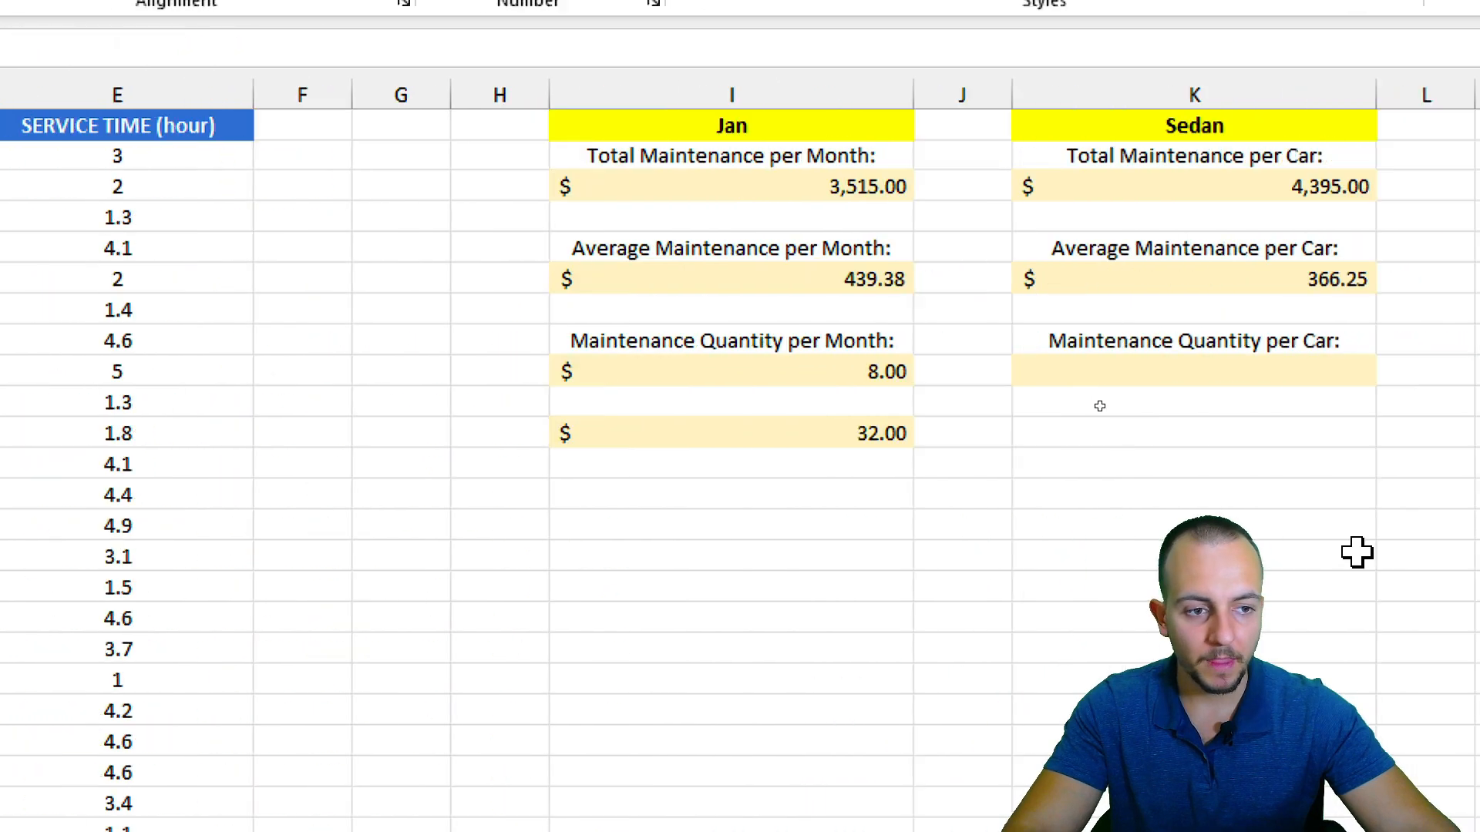
{"action": "left_click", "coordinate": [753, 370]}
{"action": "key", "text": "ctrl+2"}
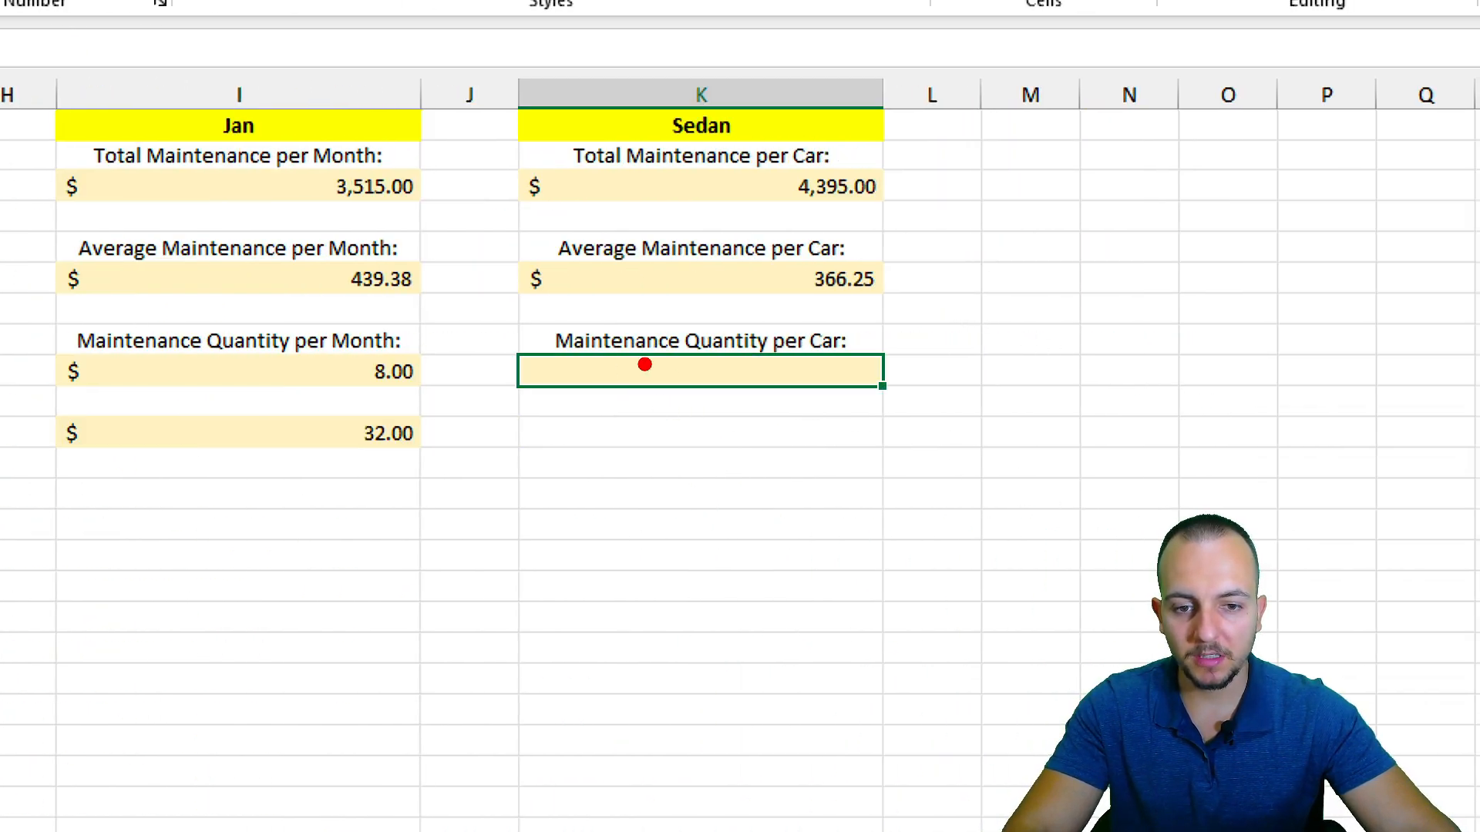
{"action": "left_click_drag", "start_coordinate": [799, 395], "coordinate": [959, 307]}
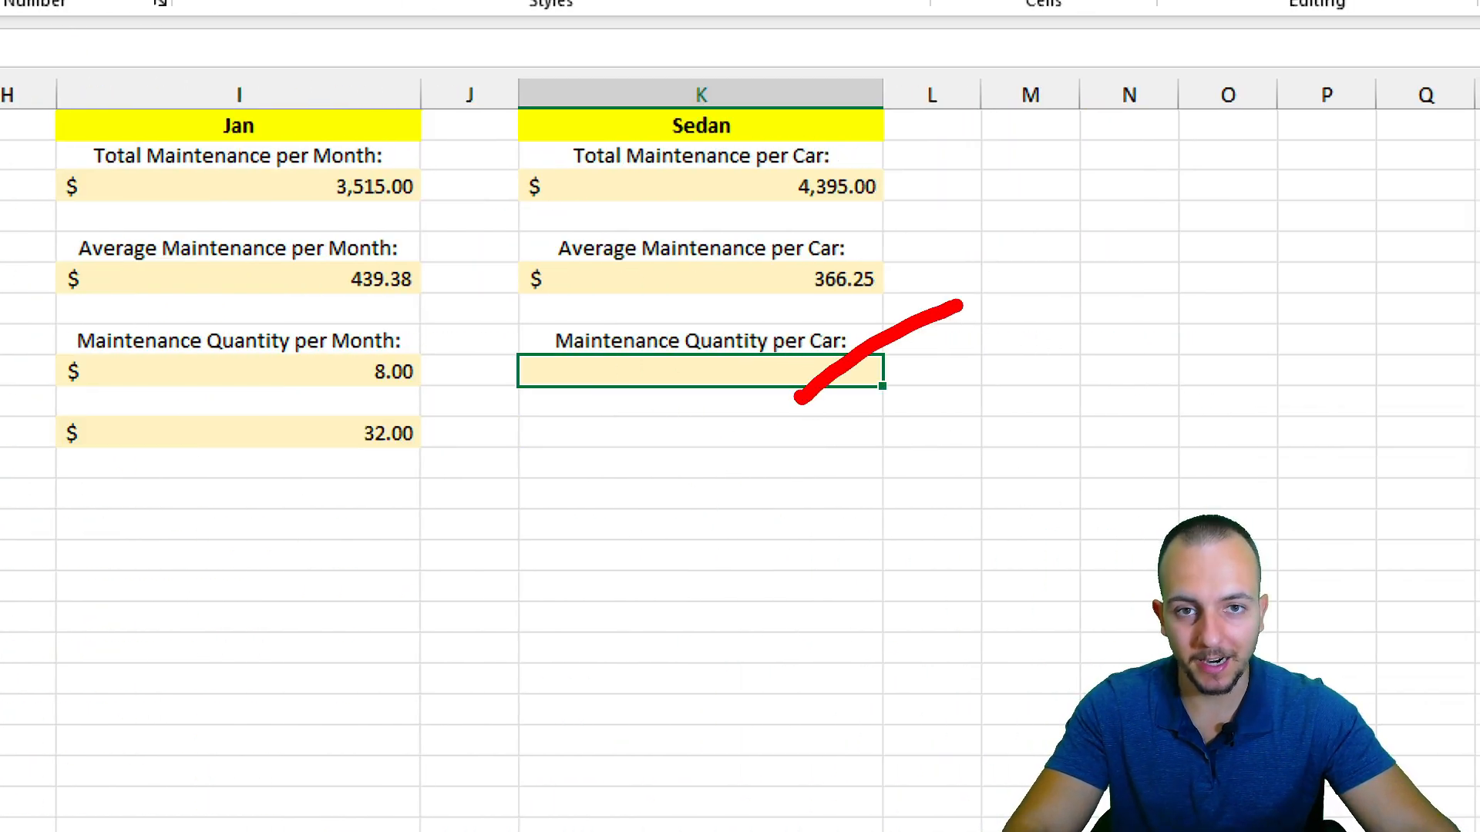
{"action": "key", "text": "Escape"}
{"action": "key", "text": "ctrl+2"}
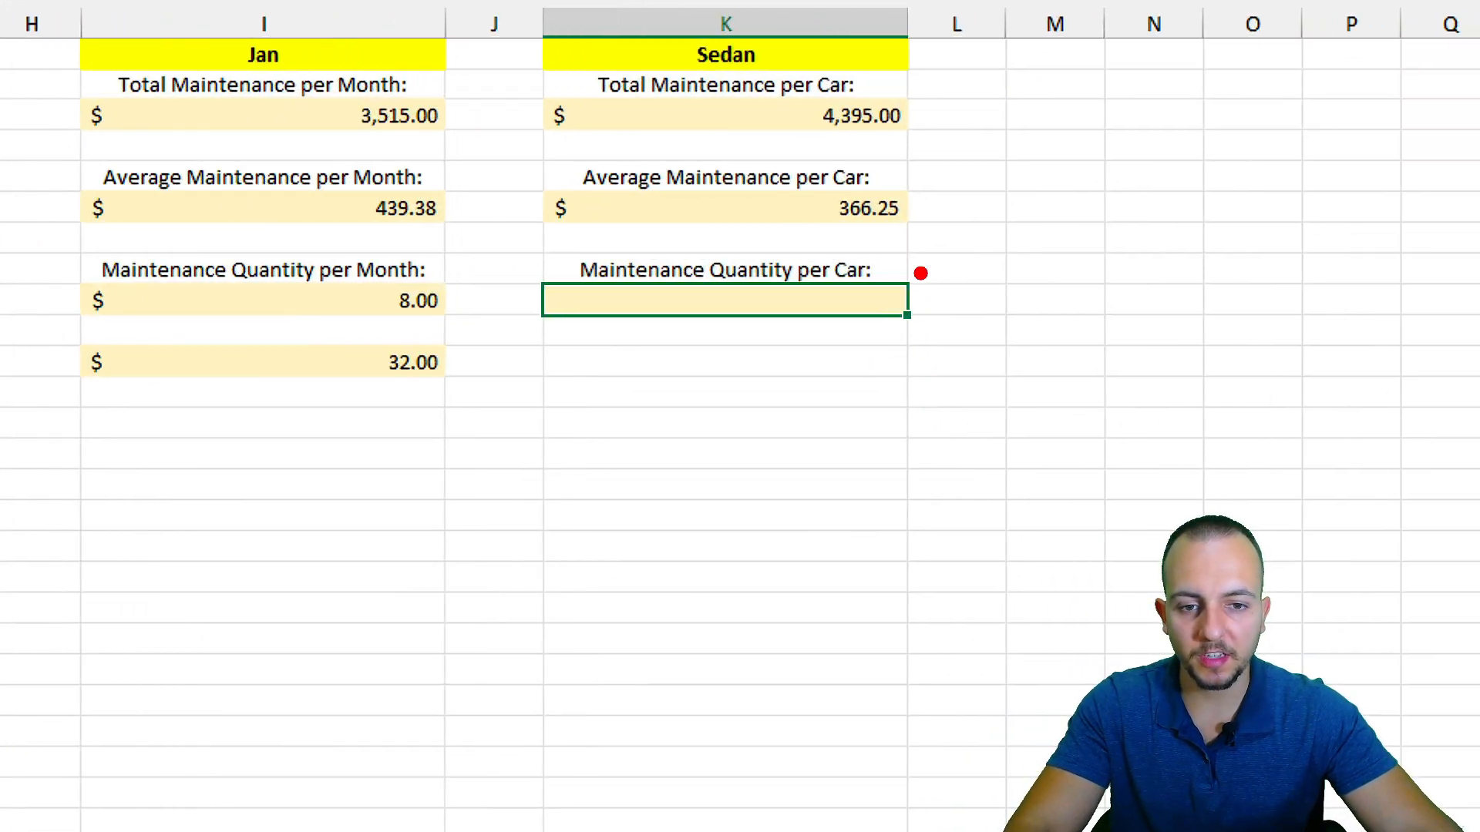
{"action": "left_click_drag", "start_coordinate": [891, 311], "coordinate": [661, 426]}
{"action": "left_click_drag", "start_coordinate": [685, 355], "coordinate": [837, 229]}
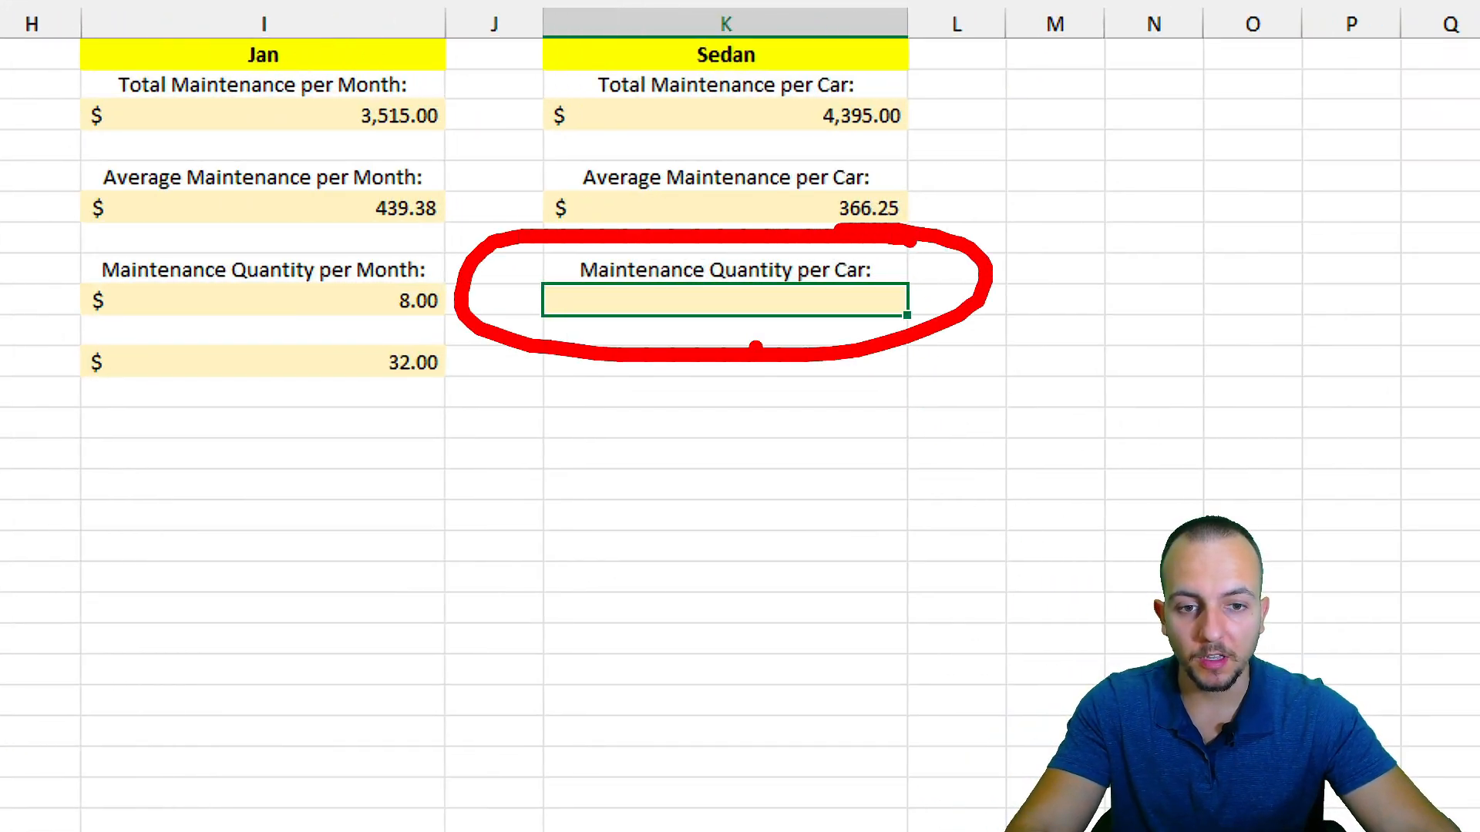
{"action": "mouse_move", "coordinate": [749, 387]}
{"action": "left_mouse_down"}
{"action": "mouse_move", "coordinate": [705, 428]}
{"action": "mouse_move", "coordinate": [663, 581]}
{"action": "left_mouse_up"}
{"action": "key", "text": "Escape"}
{"action": "key", "text": "Escape"}
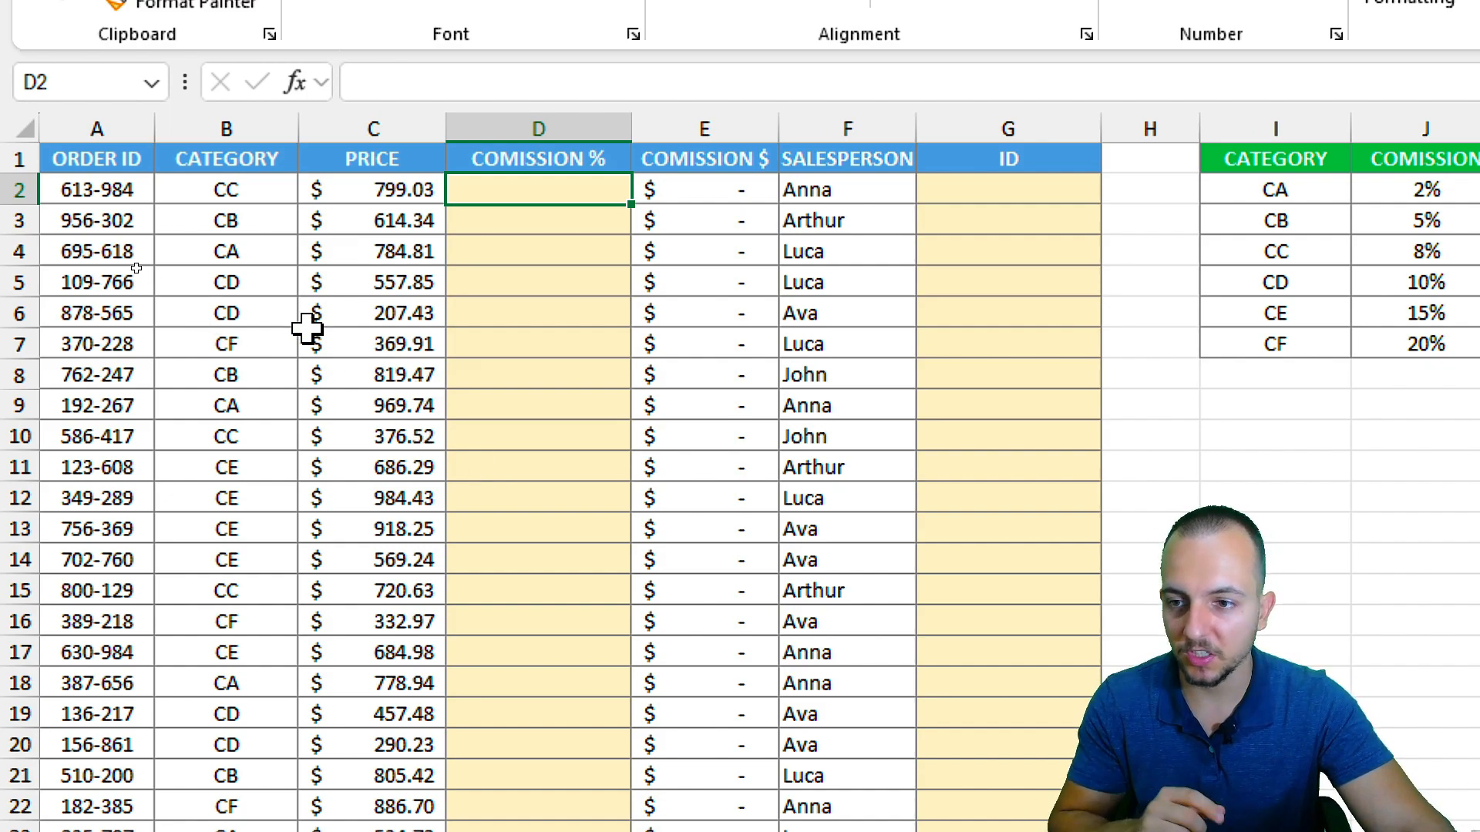
Step: Examine the order table's columns from ORDER ID through ID, including several SALESPERSON entries
{"action": "left_click", "coordinate": [116, 125]}
{"action": "left_click", "coordinate": [233, 123]}
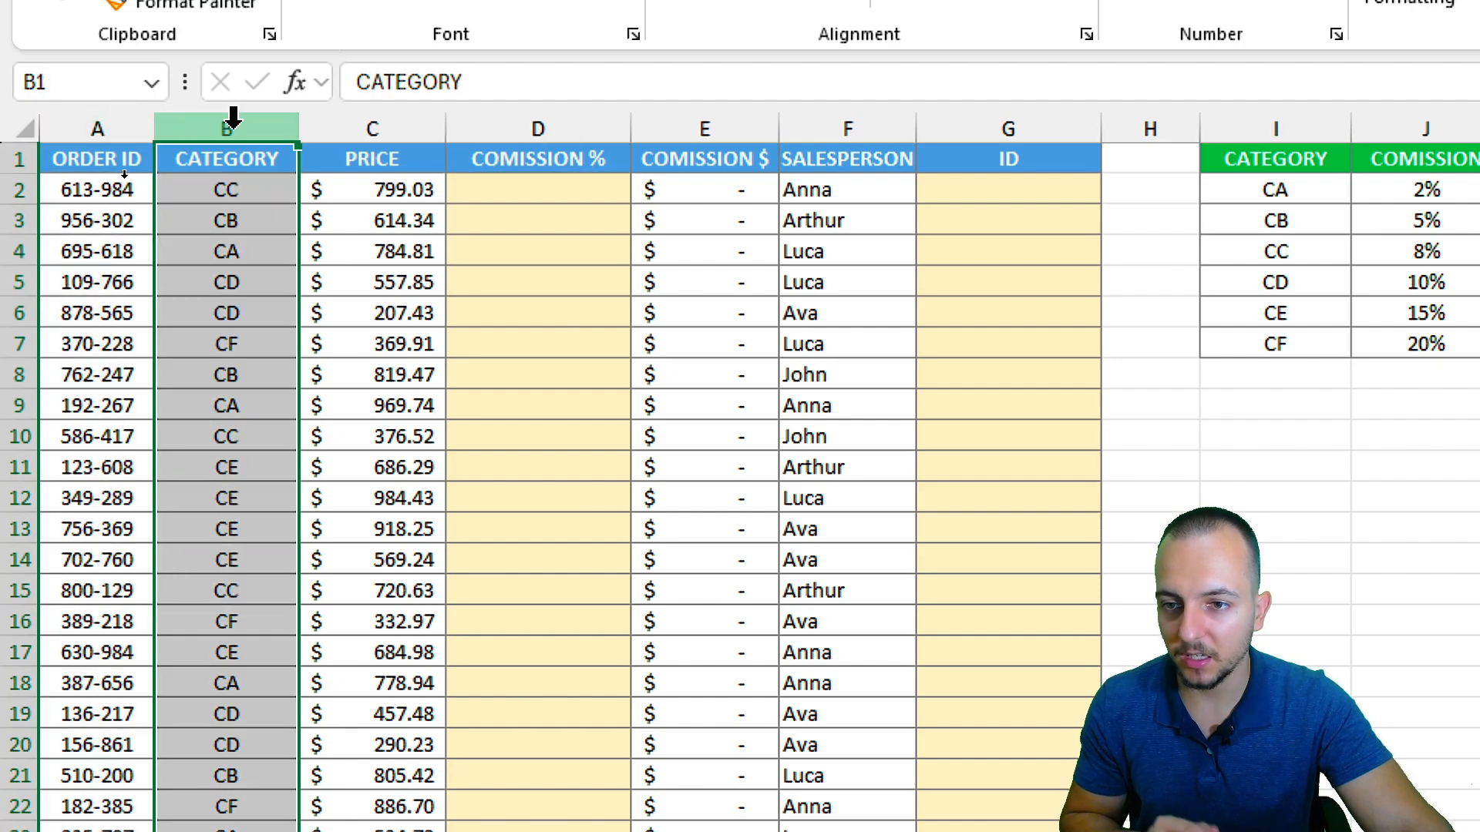
{"action": "left_click", "coordinate": [324, 117]}
{"action": "left_click", "coordinate": [477, 121]}
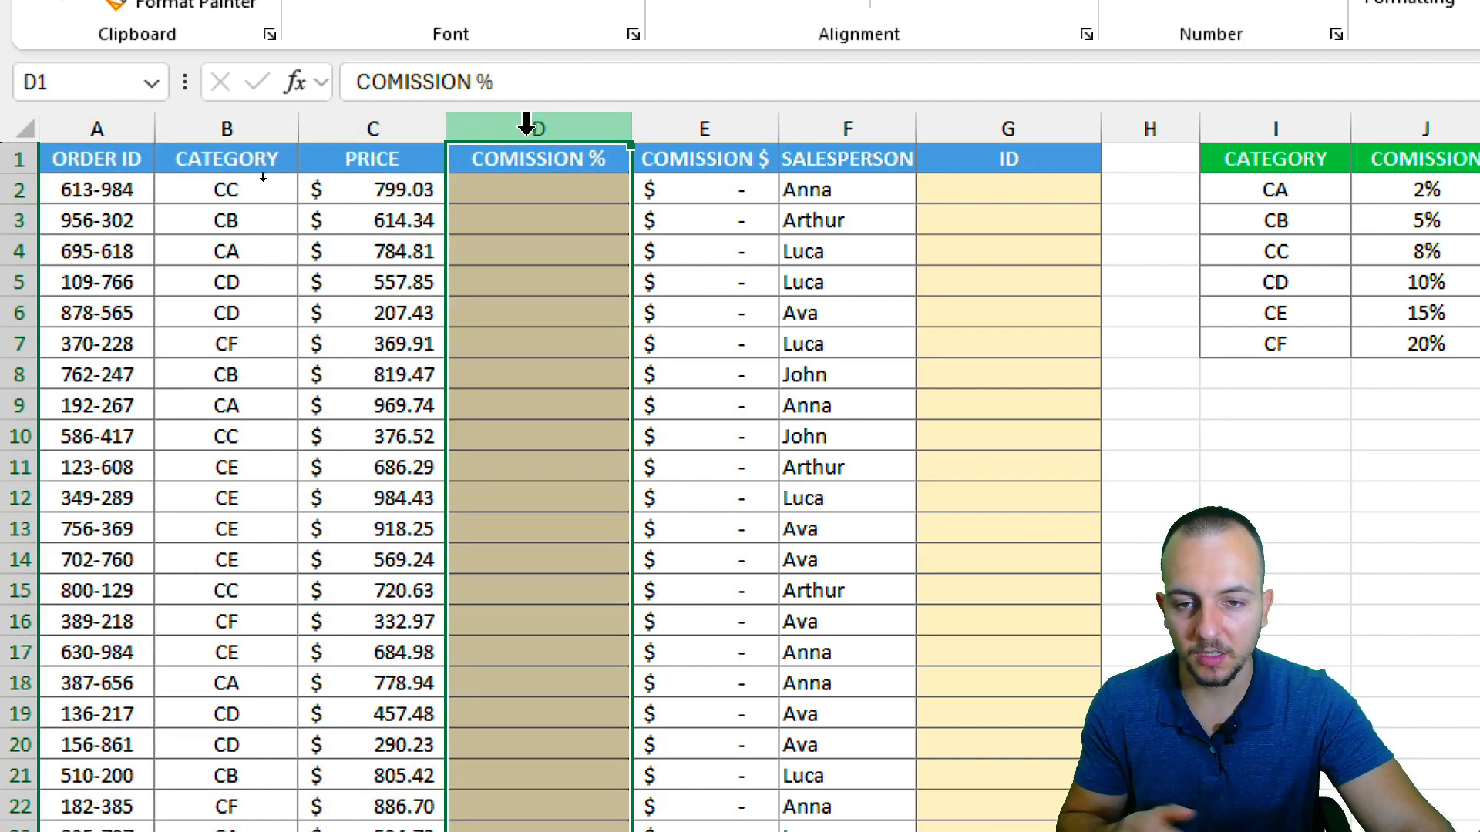
{"action": "left_click", "coordinate": [743, 122]}
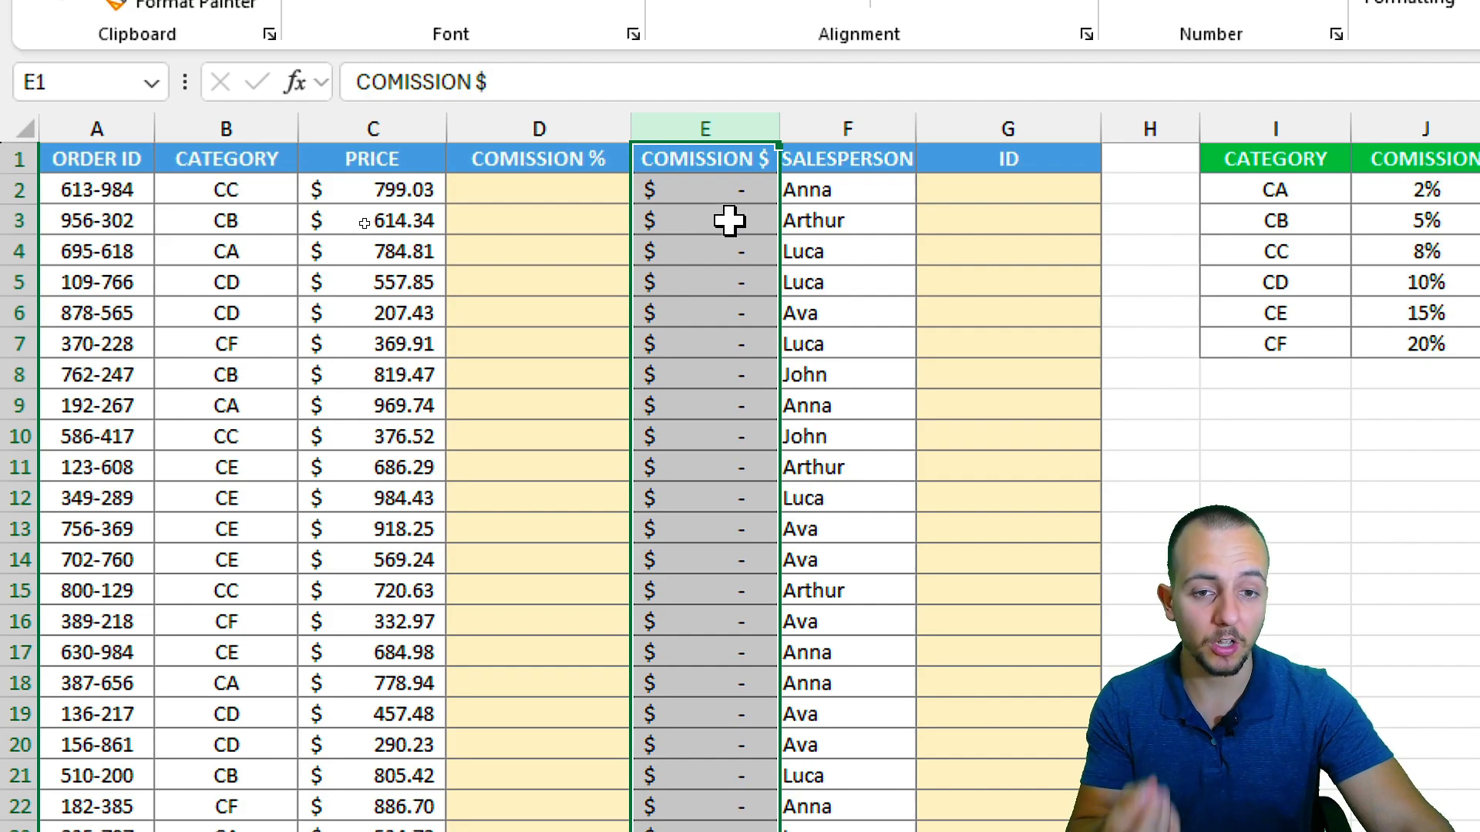
{"action": "left_click", "coordinate": [845, 125]}
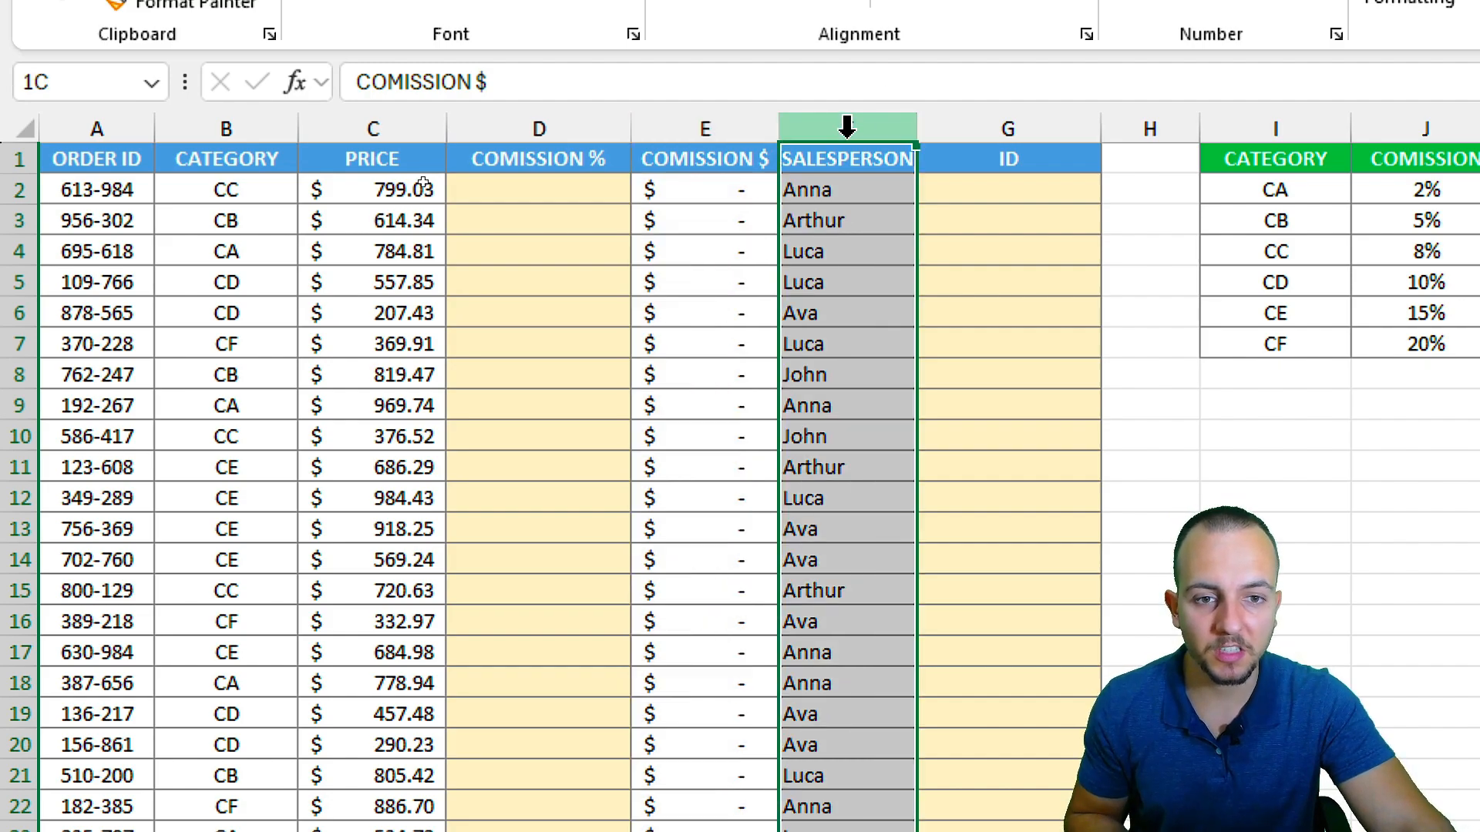
{"action": "left_click", "coordinate": [858, 189]}
{"action": "left_click", "coordinate": [858, 219]}
{"action": "left_click", "coordinate": [852, 251]}
{"action": "left_click", "coordinate": [853, 315]}
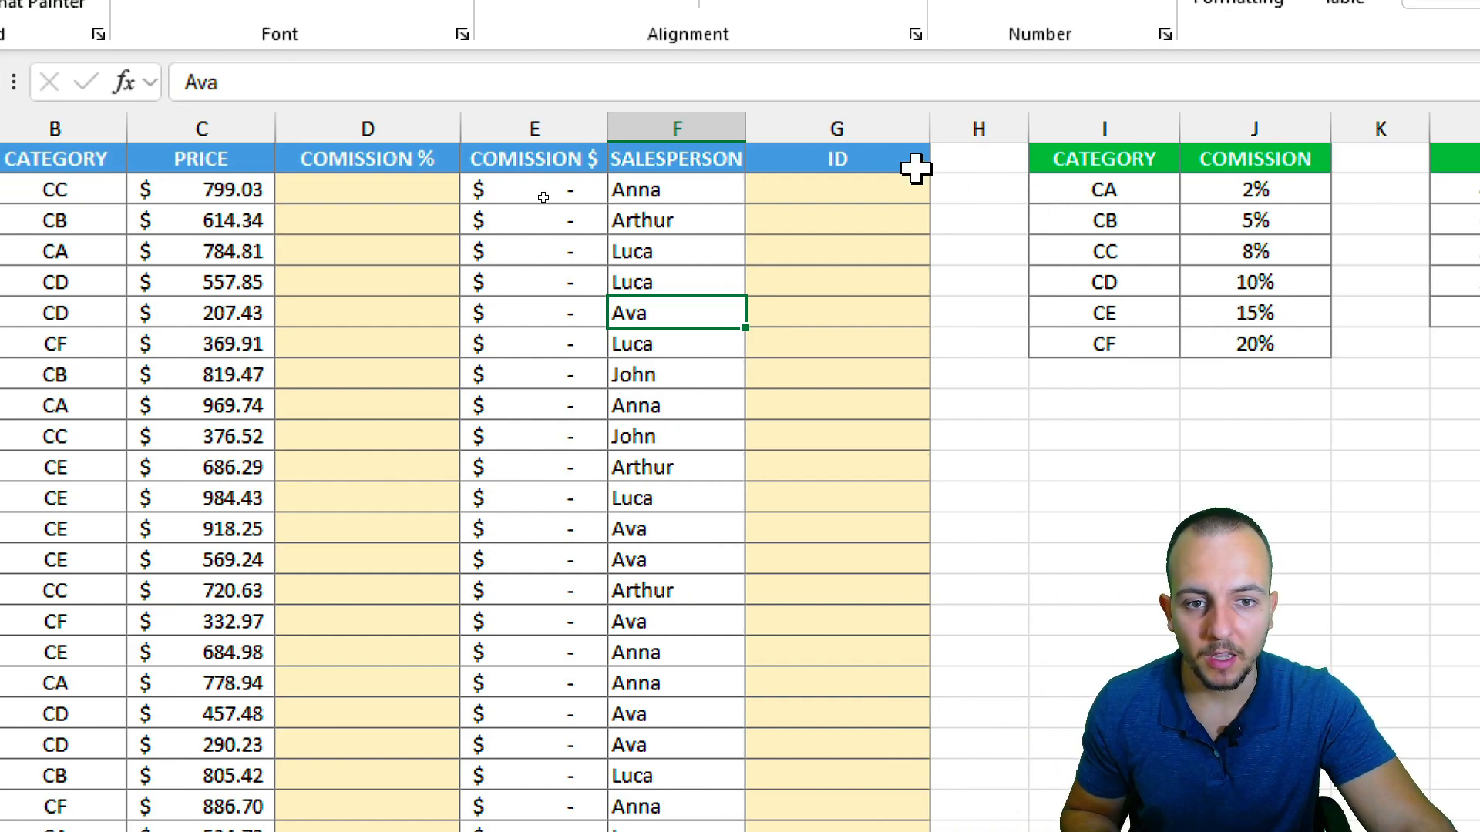
{"action": "left_click", "coordinate": [1022, 164]}
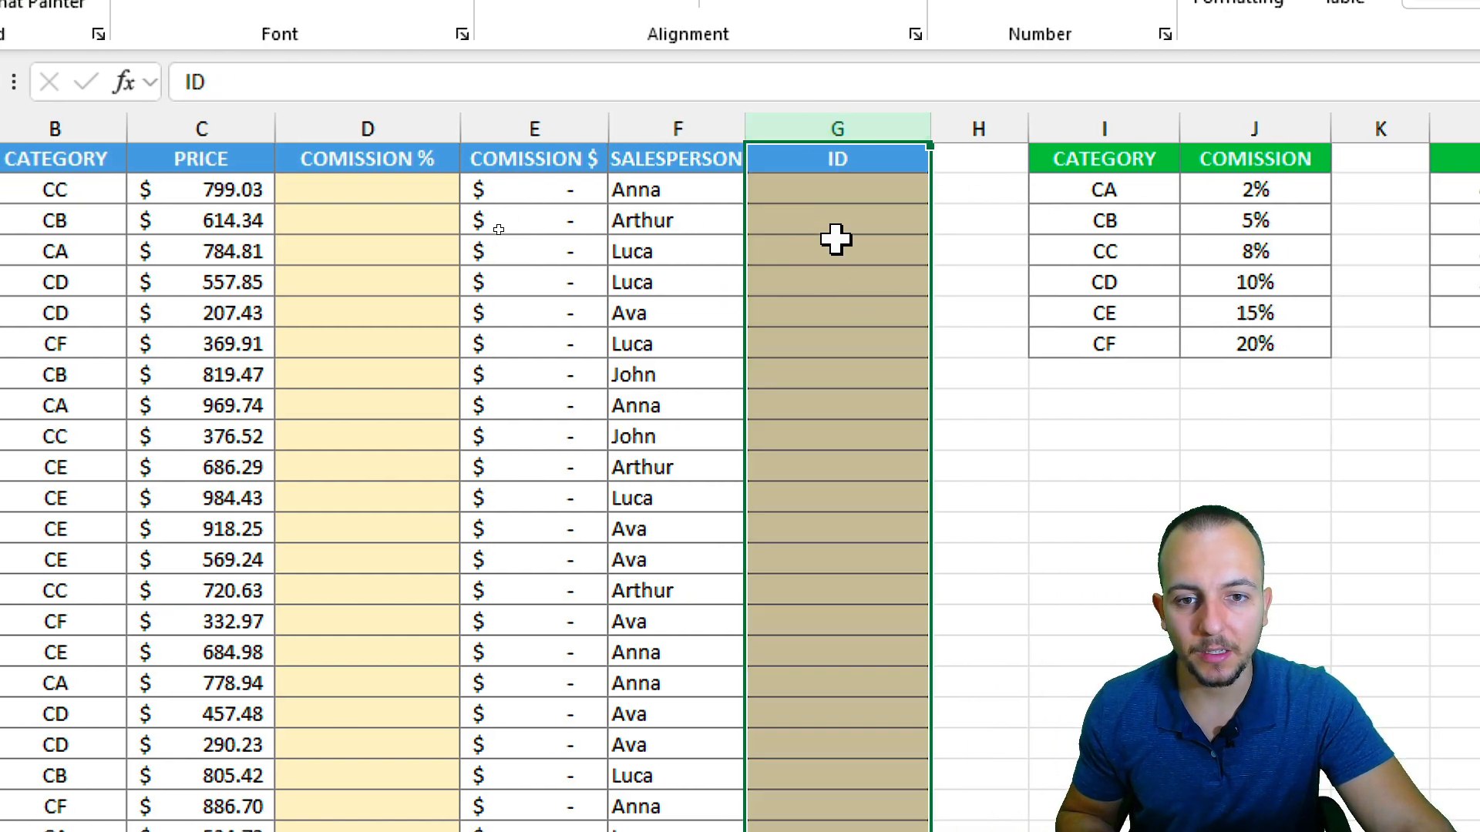
Step: Review the SALESPERSON entries and the COMISSION % and ID columns that need lookup formulas
{"action": "left_click_drag", "start_coordinate": [685, 165], "coordinate": [709, 467]}
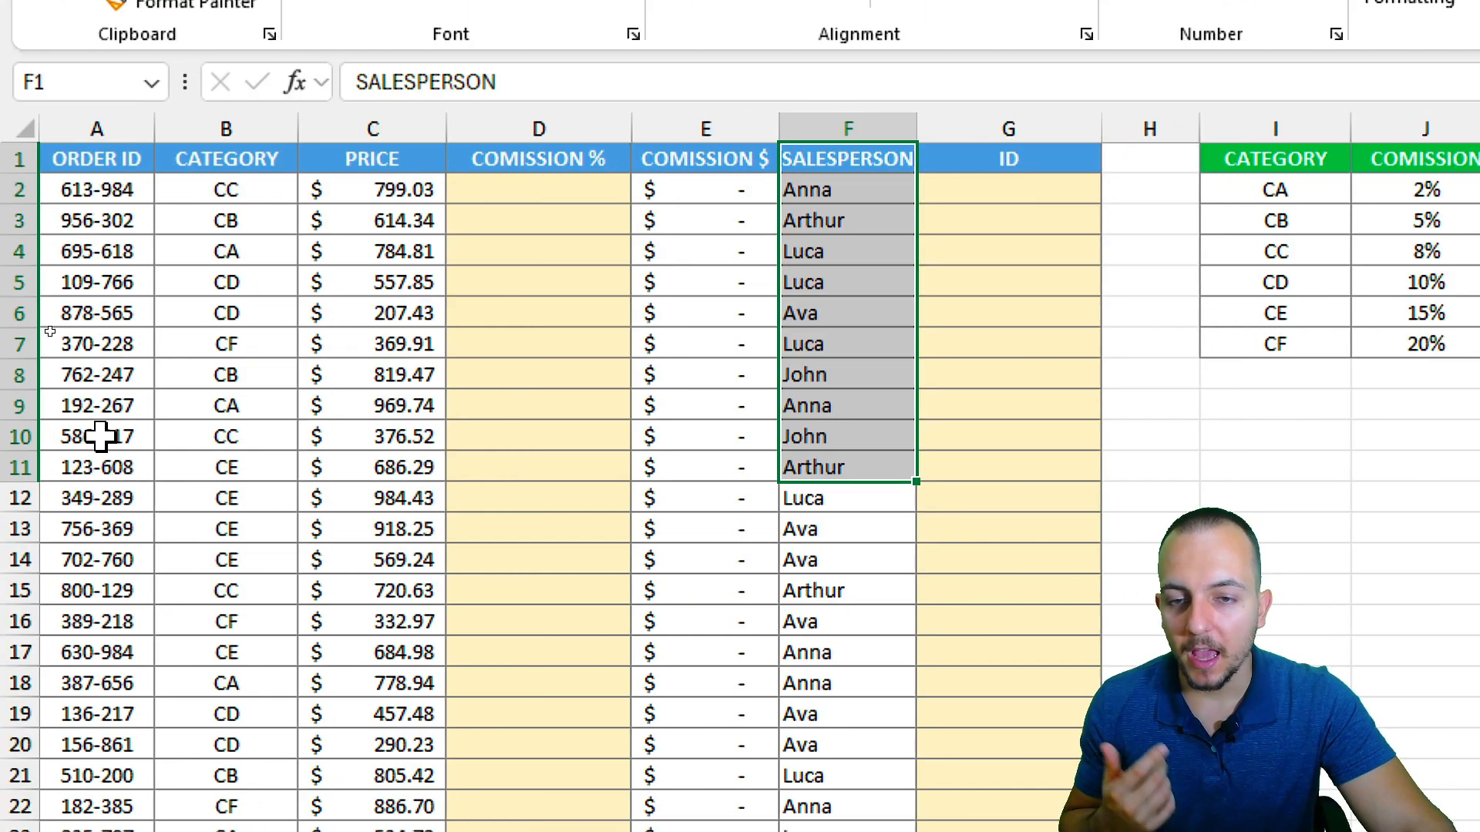
{"action": "left_click_drag", "start_coordinate": [581, 191], "coordinate": [558, 438]}
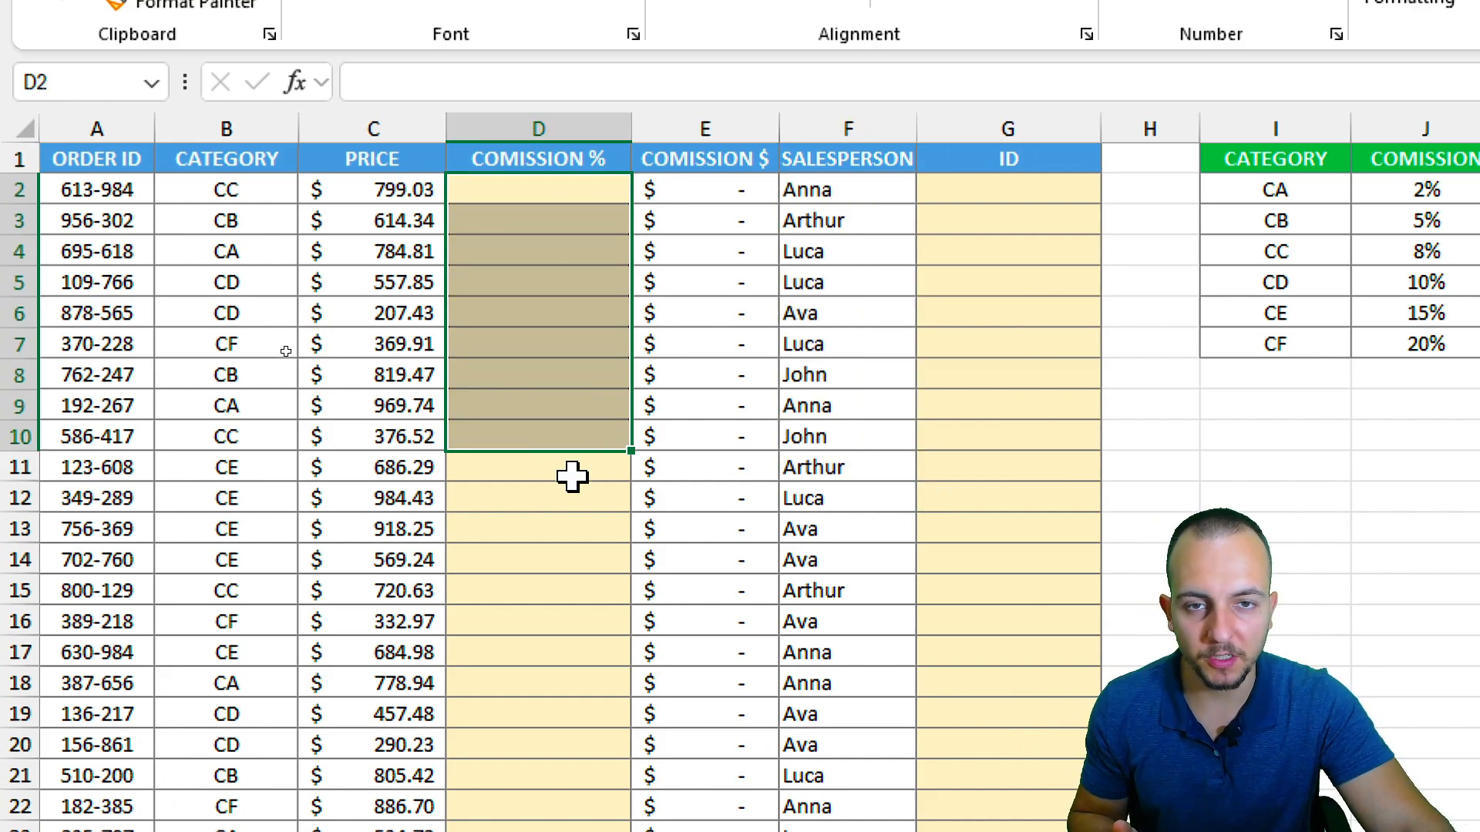
{"action": "left_click", "coordinate": [1054, 139]}
{"action": "left_click_drag", "start_coordinate": [1015, 185], "coordinate": [980, 353]}
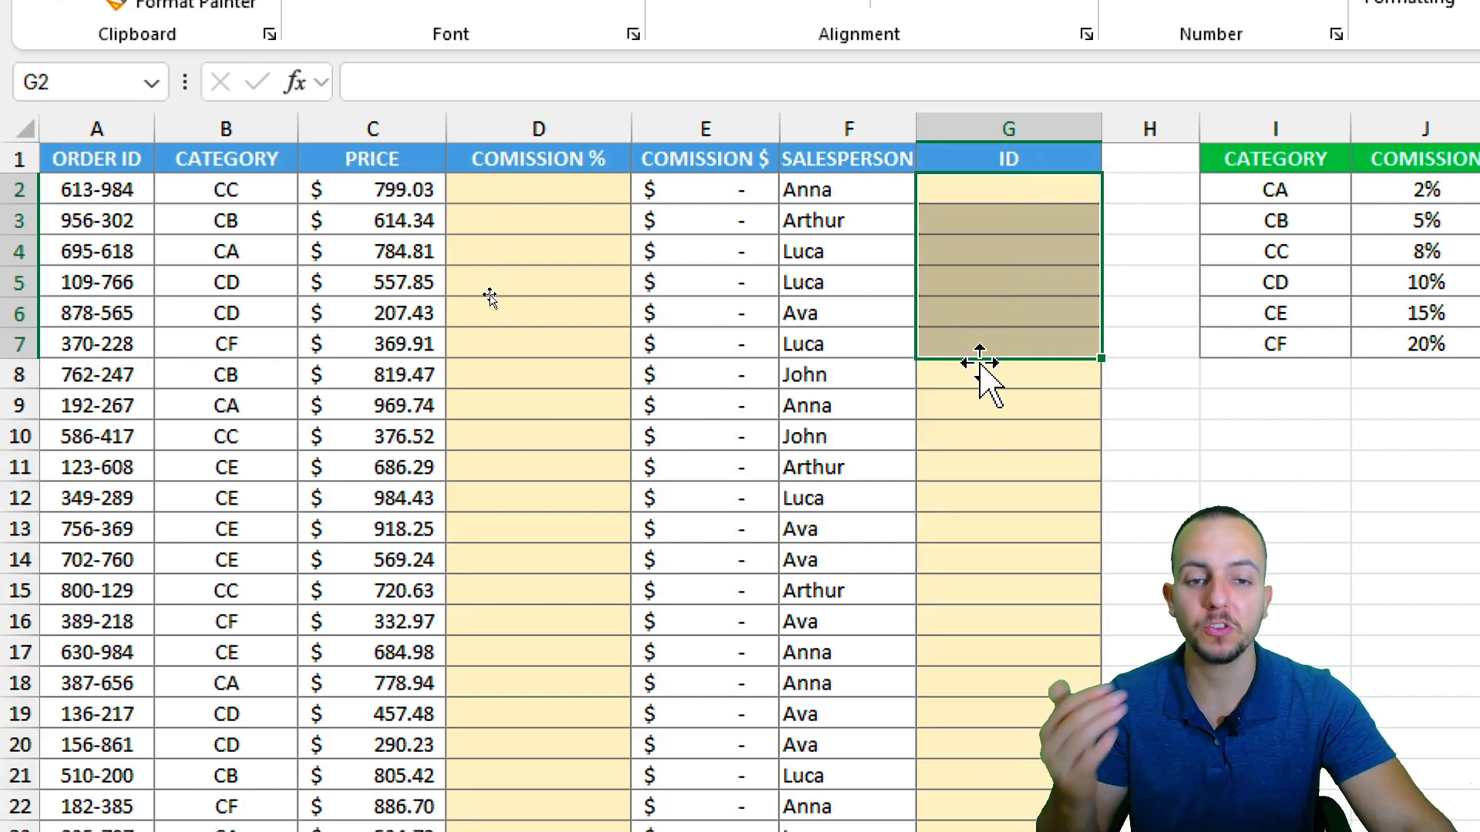
{"action": "left_click", "coordinate": [592, 193]}
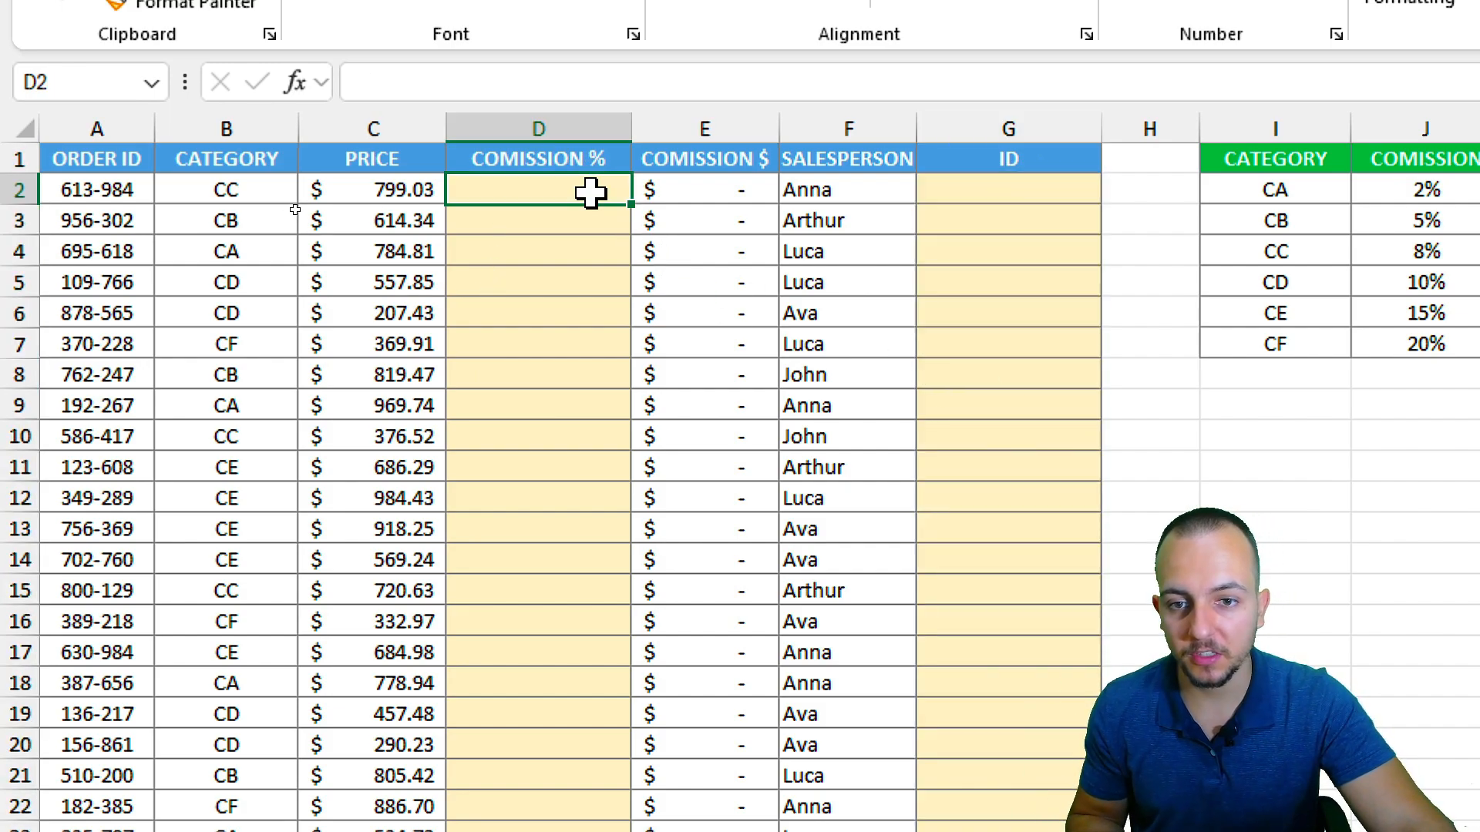
{"action": "left_click", "coordinate": [606, 126]}
{"action": "left_click", "coordinate": [1012, 128]}
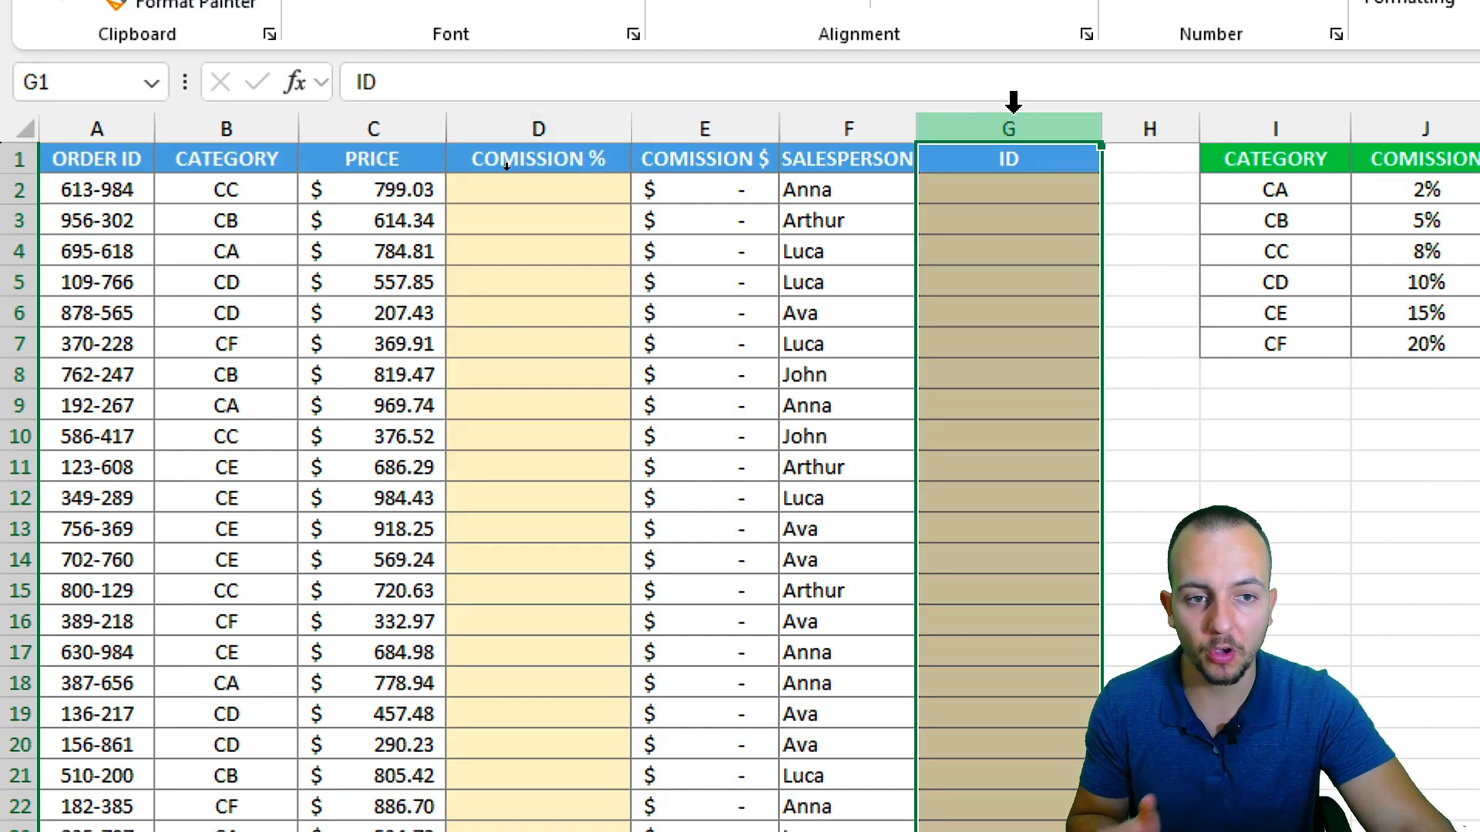
Step: Manually enter the 8% commission for category CC in D2, following the category commission table
{"action": "left_click", "coordinate": [572, 190]}
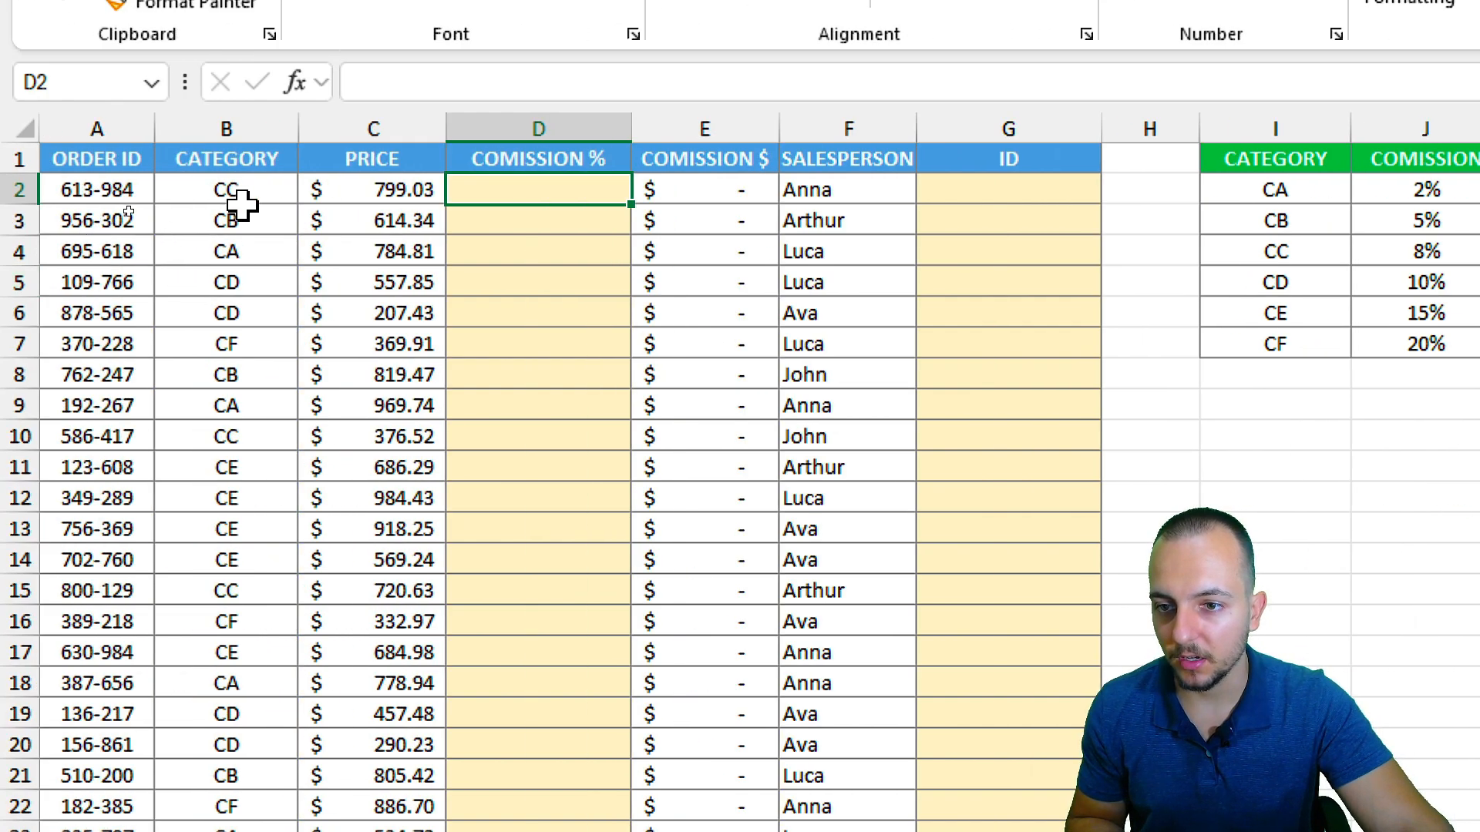
{"action": "left_click_drag", "start_coordinate": [235, 194], "coordinate": [664, 258]}
{"action": "left_click", "coordinate": [550, 198]}
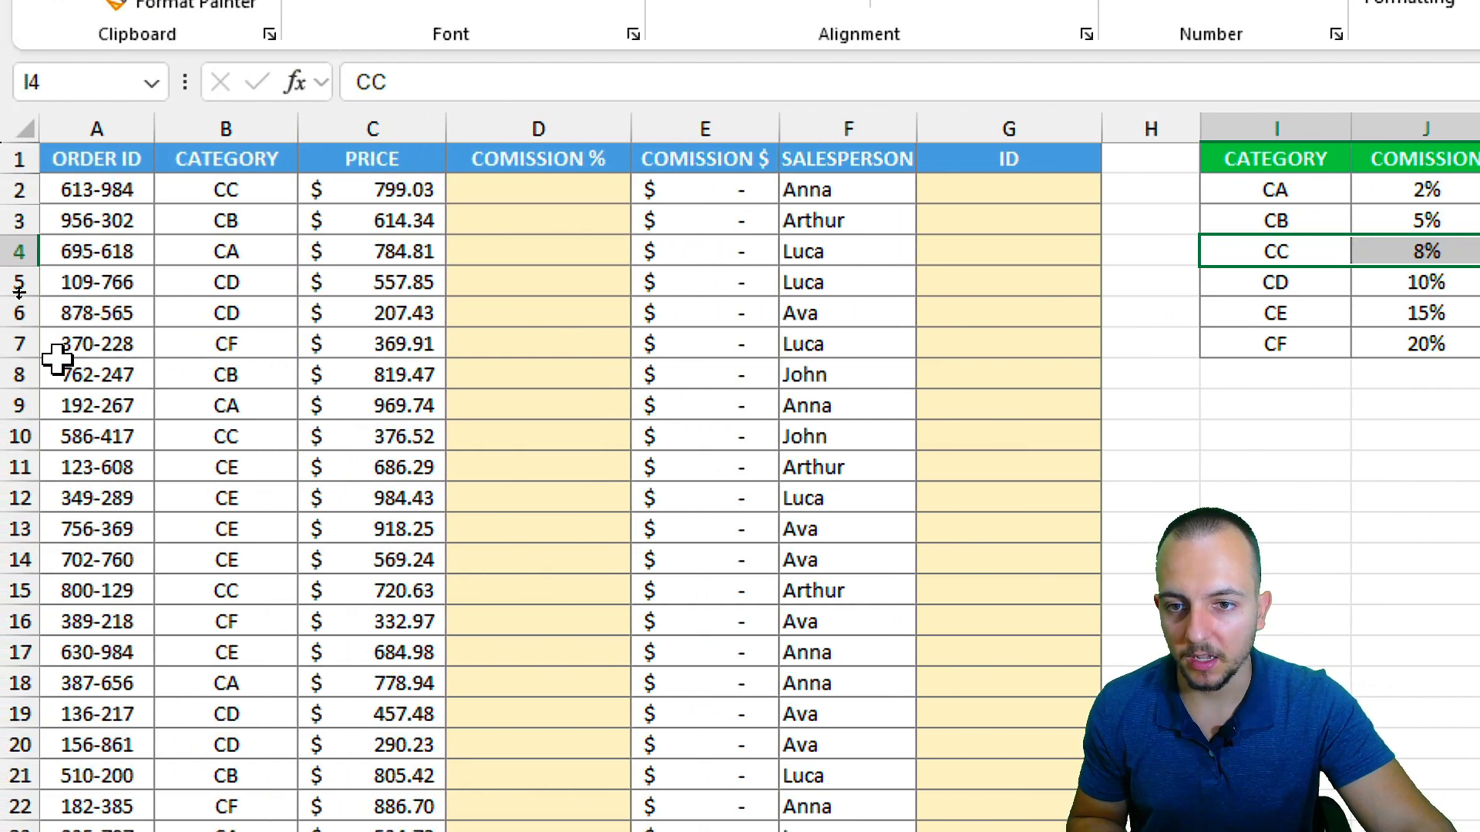
{"action": "left_click_drag", "start_coordinate": [264, 195], "coordinate": [572, 183]}
{"action": "left_click", "coordinate": [572, 189]}
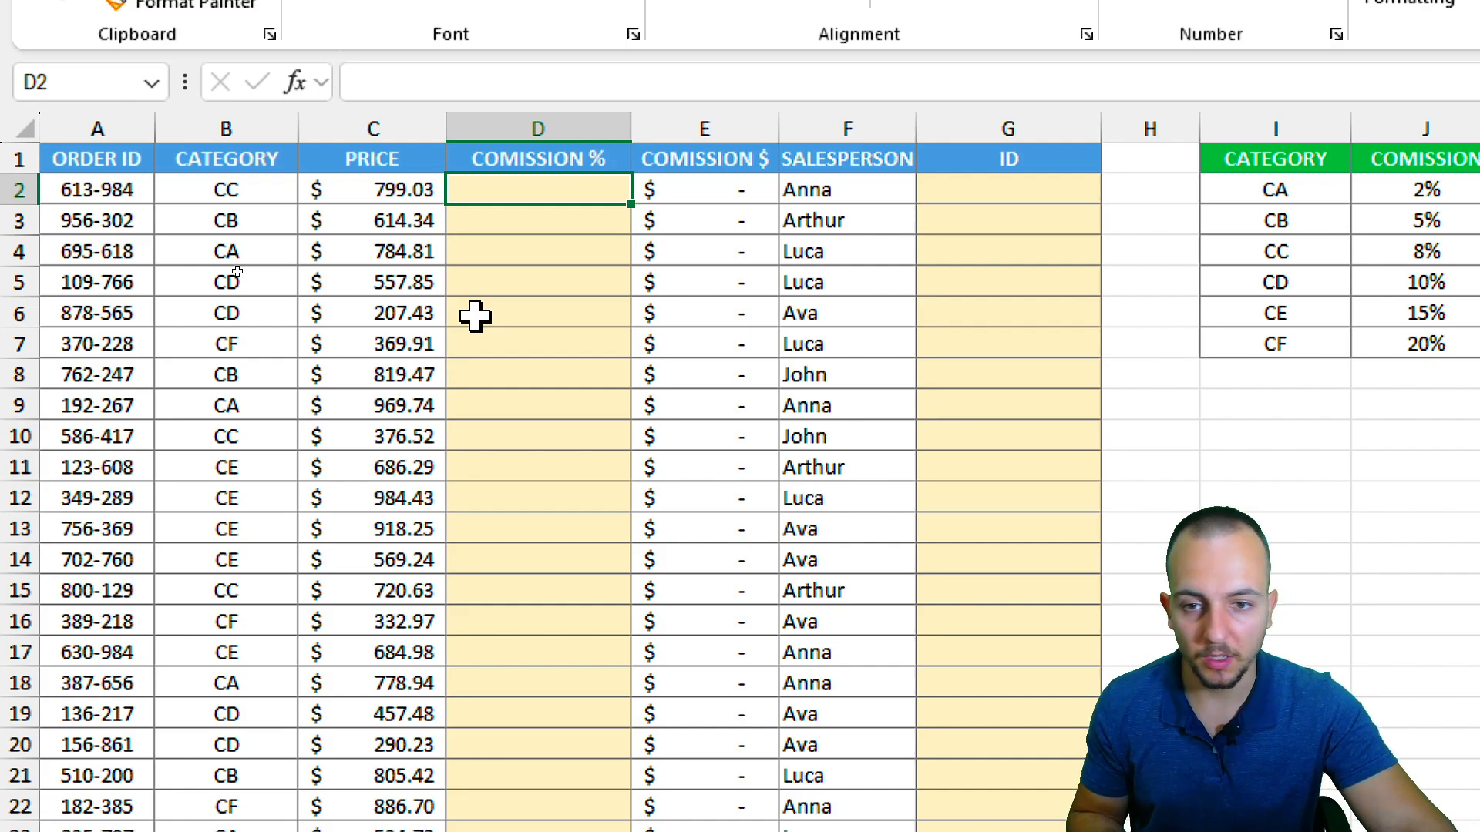
{"action": "type", "text": "8"}
{"action": "key", "text": "Return"}
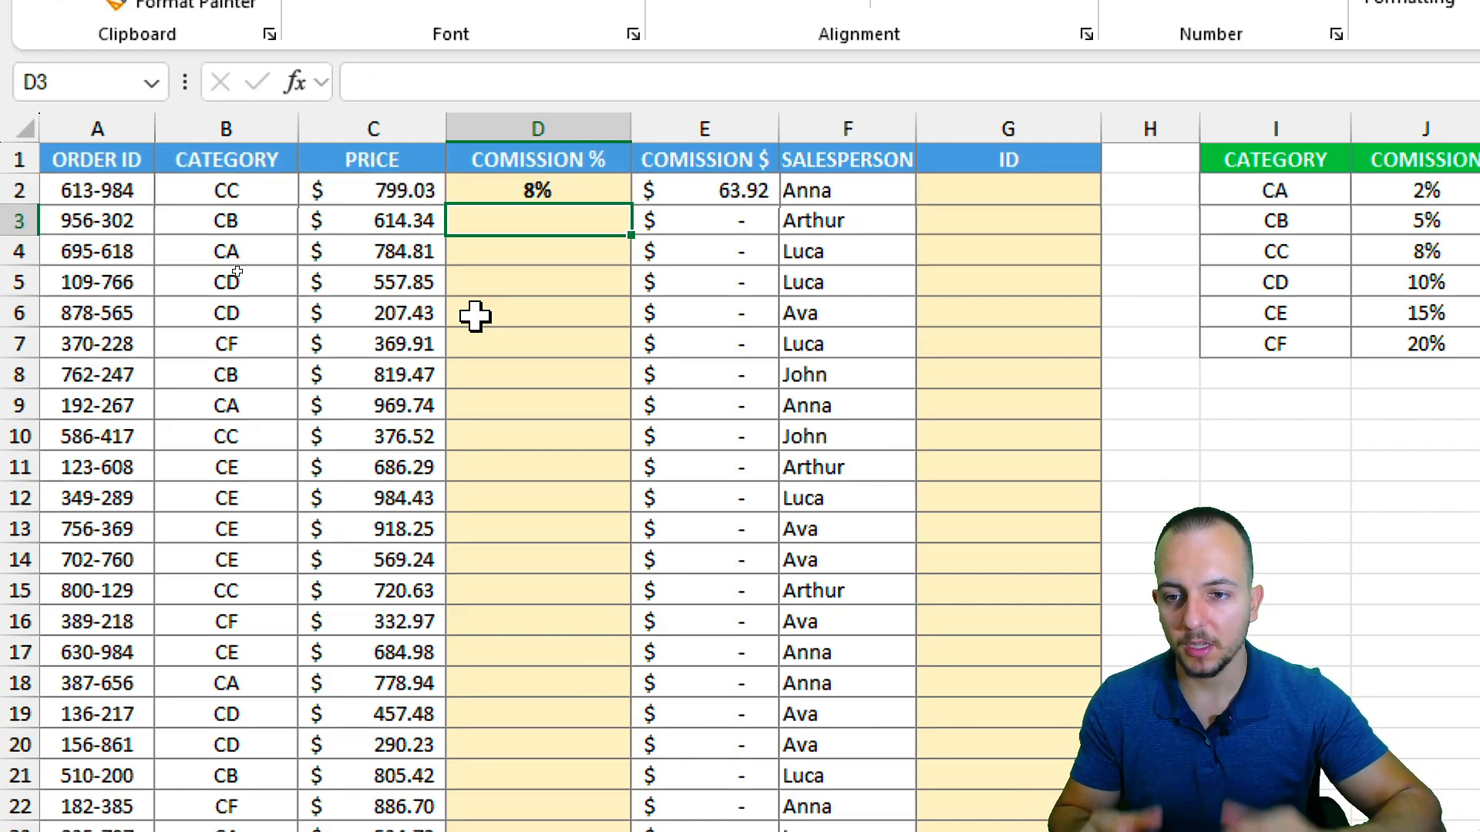
Step: Clear the manually entered commission percentage from D2
{"action": "scroll", "coordinate": [474, 316], "scroll_direction": "down", "scroll_amount": 15}
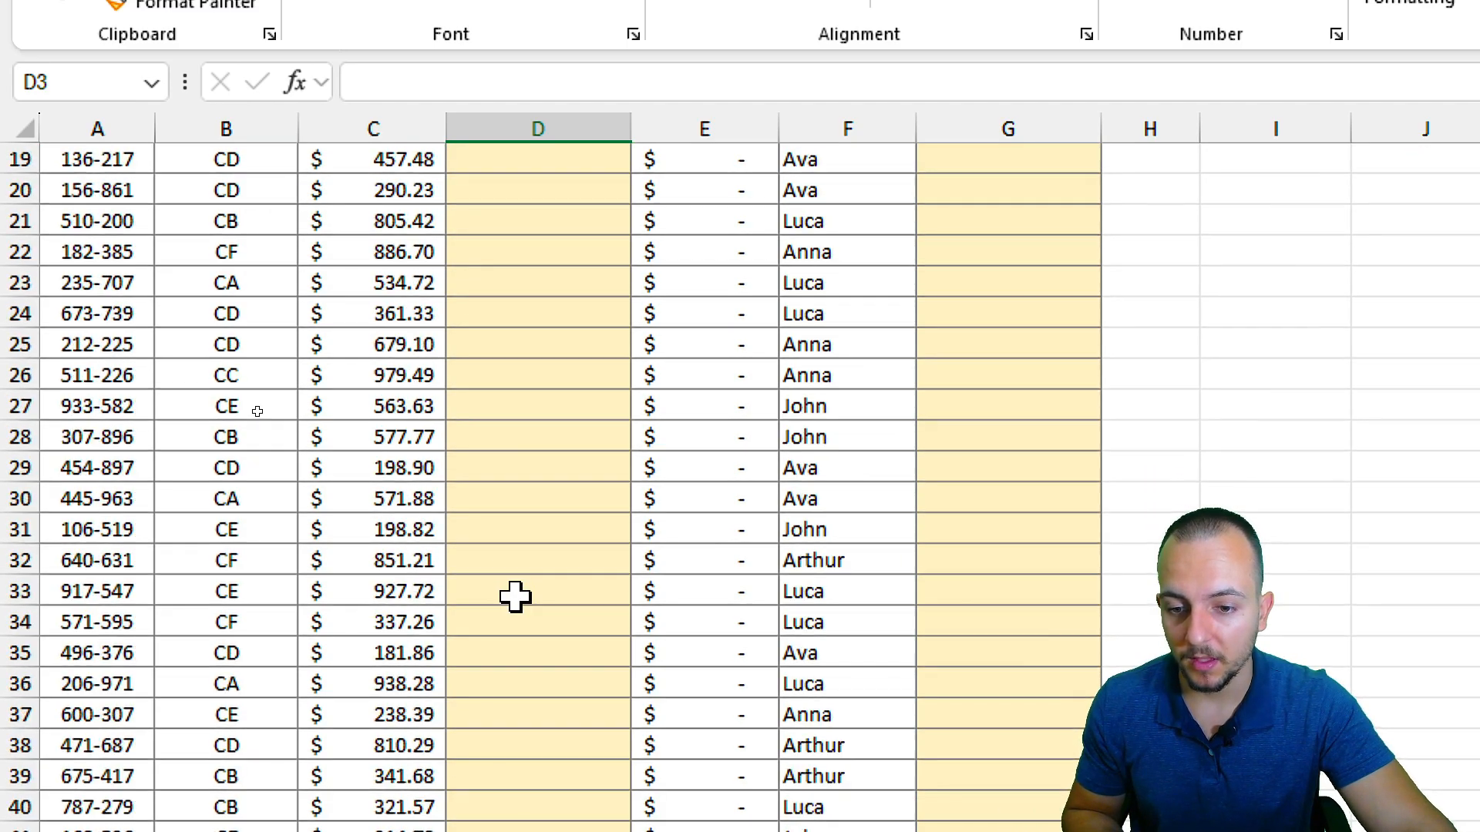
{"action": "scroll", "coordinate": [515, 596], "scroll_direction": "up", "scroll_amount": 15}
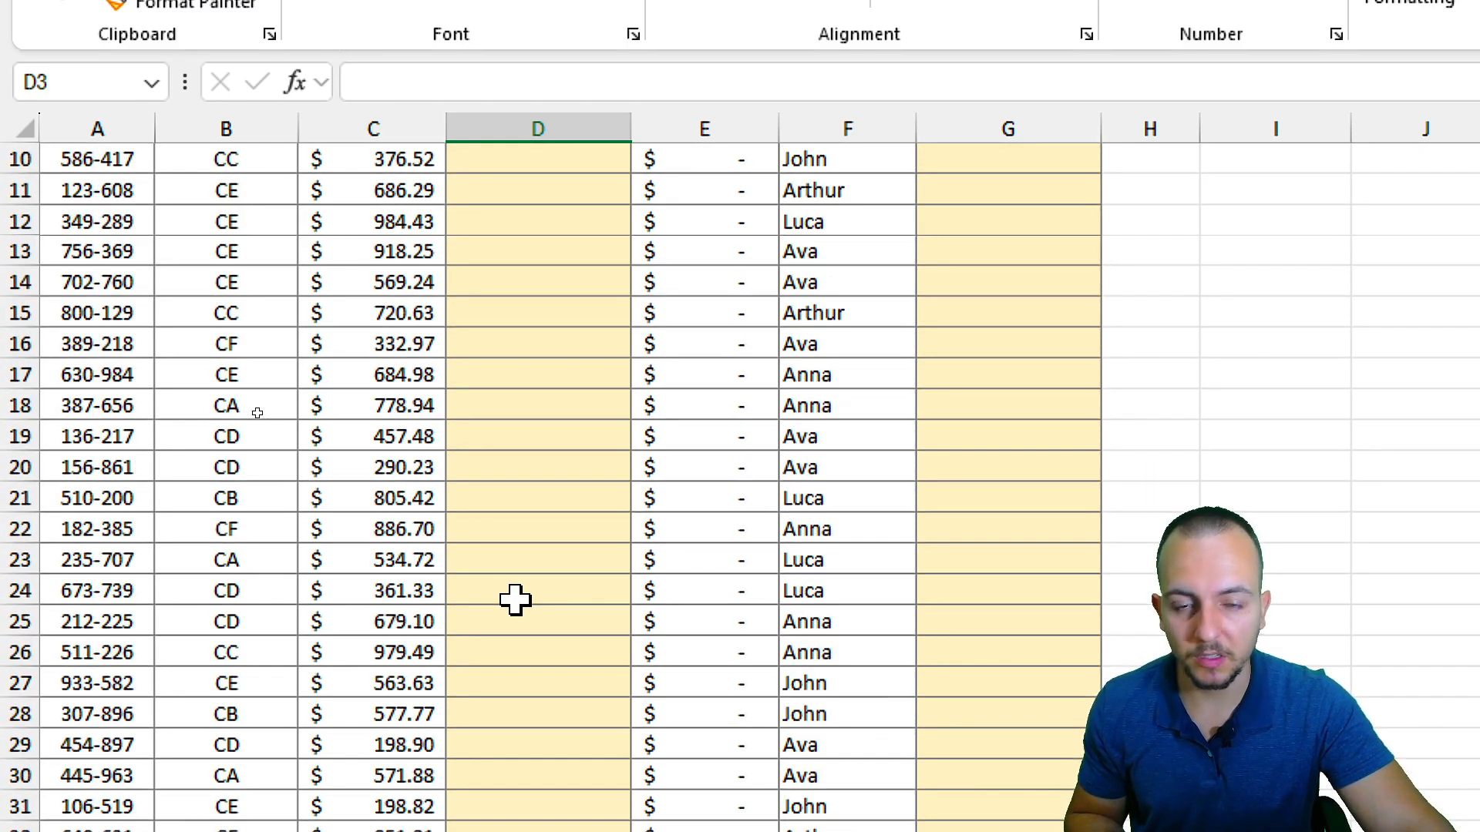
{"action": "key", "text": "Up"}
{"action": "key", "text": "Delete"}
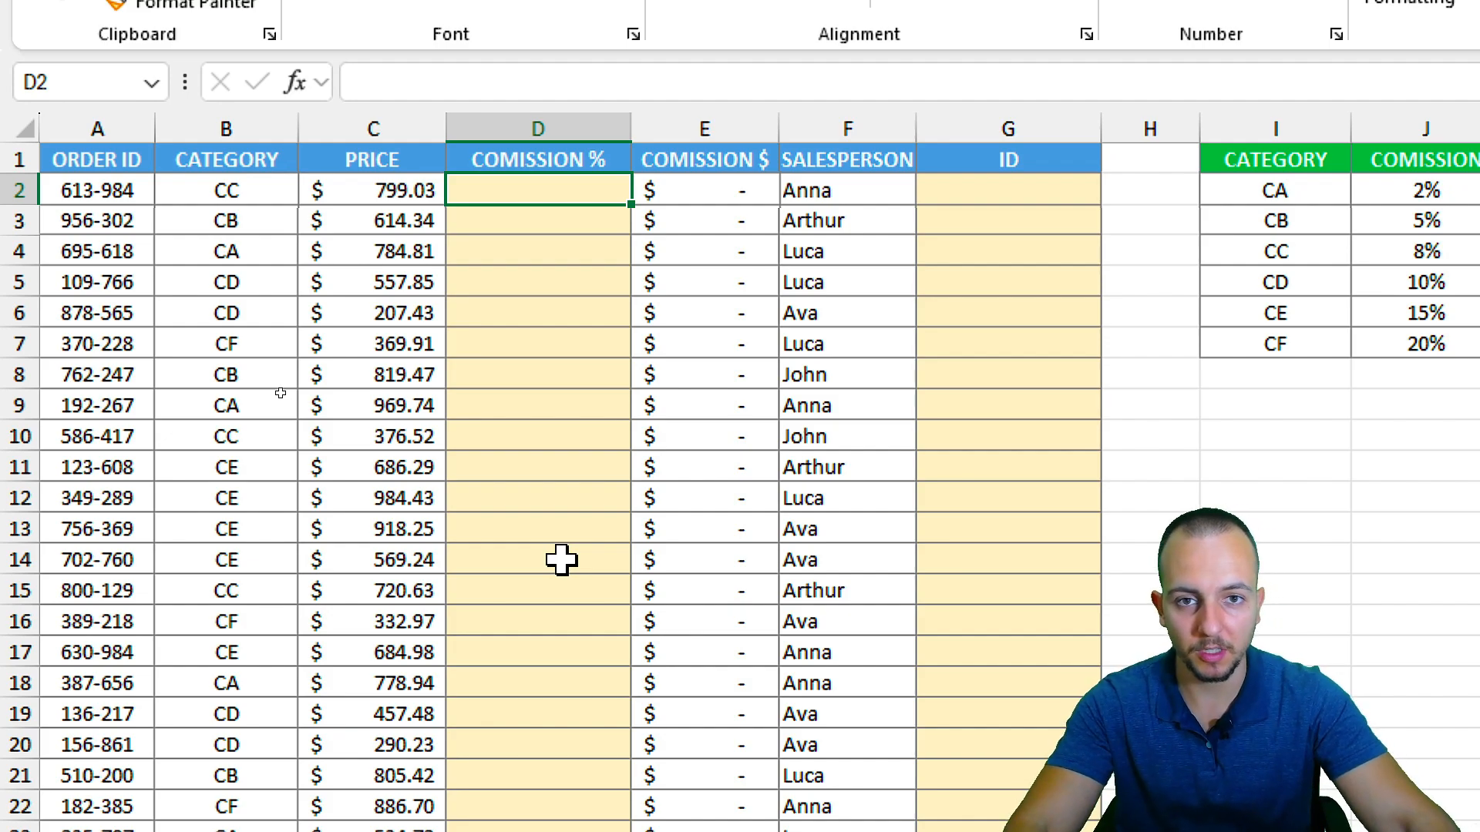
Step: Start a VLOOKUP formula in D2 under COMISSION %, using the category in B2 as the lookup value
{"action": "type", "text": "="}
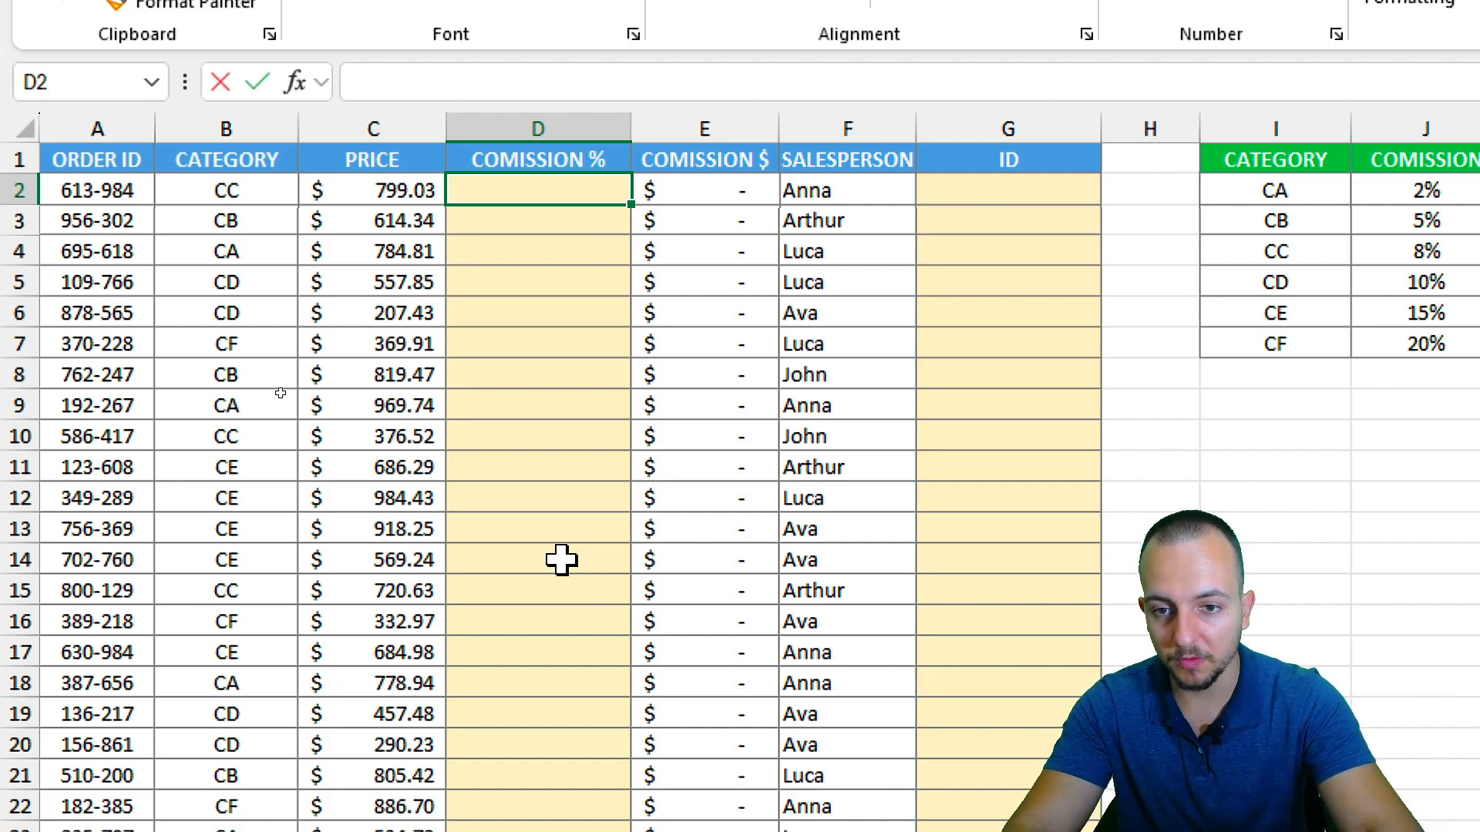
{"action": "type", "text": "VLO"}
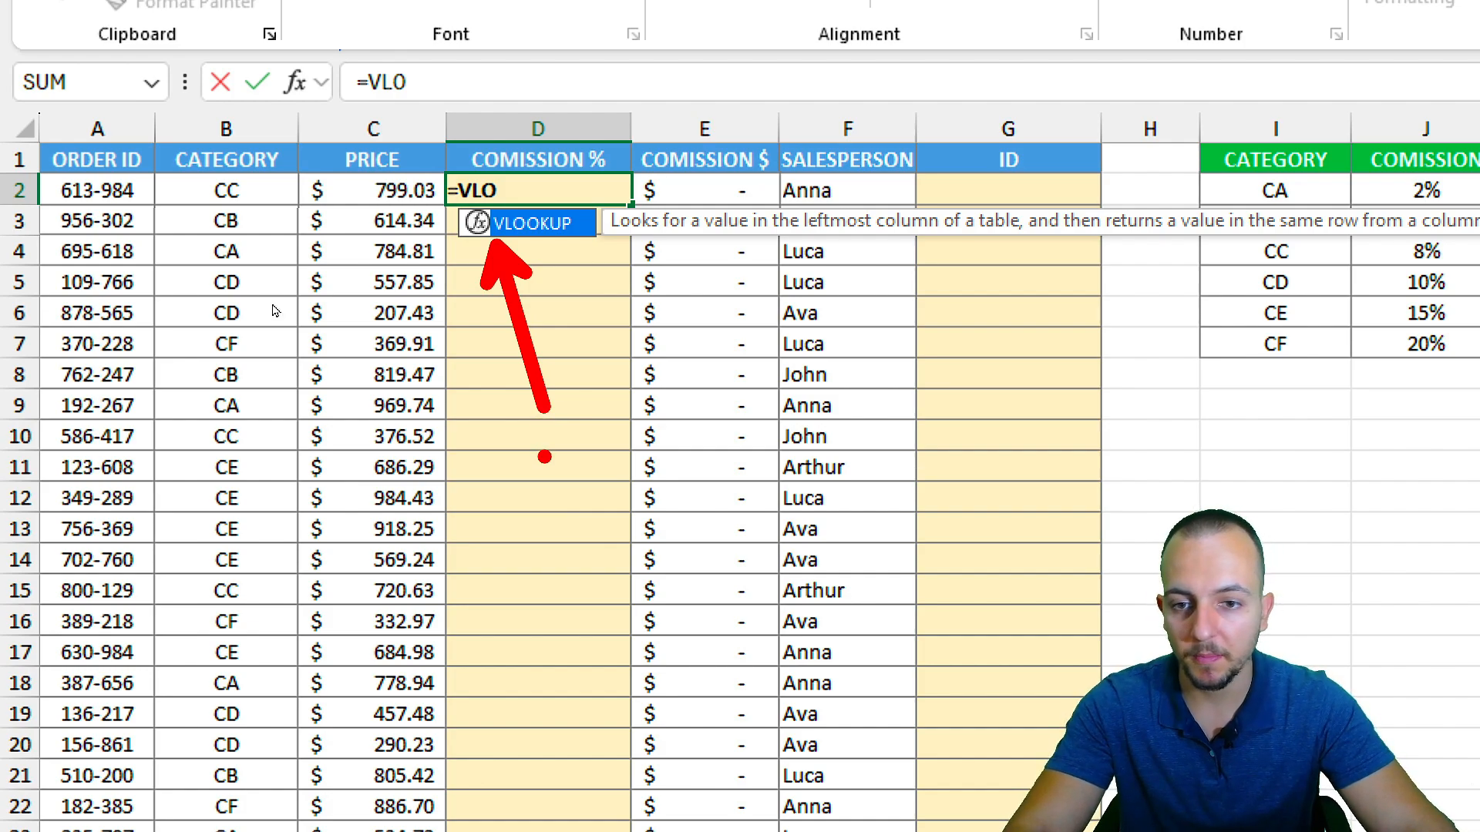
{"action": "key", "text": "Tab"}
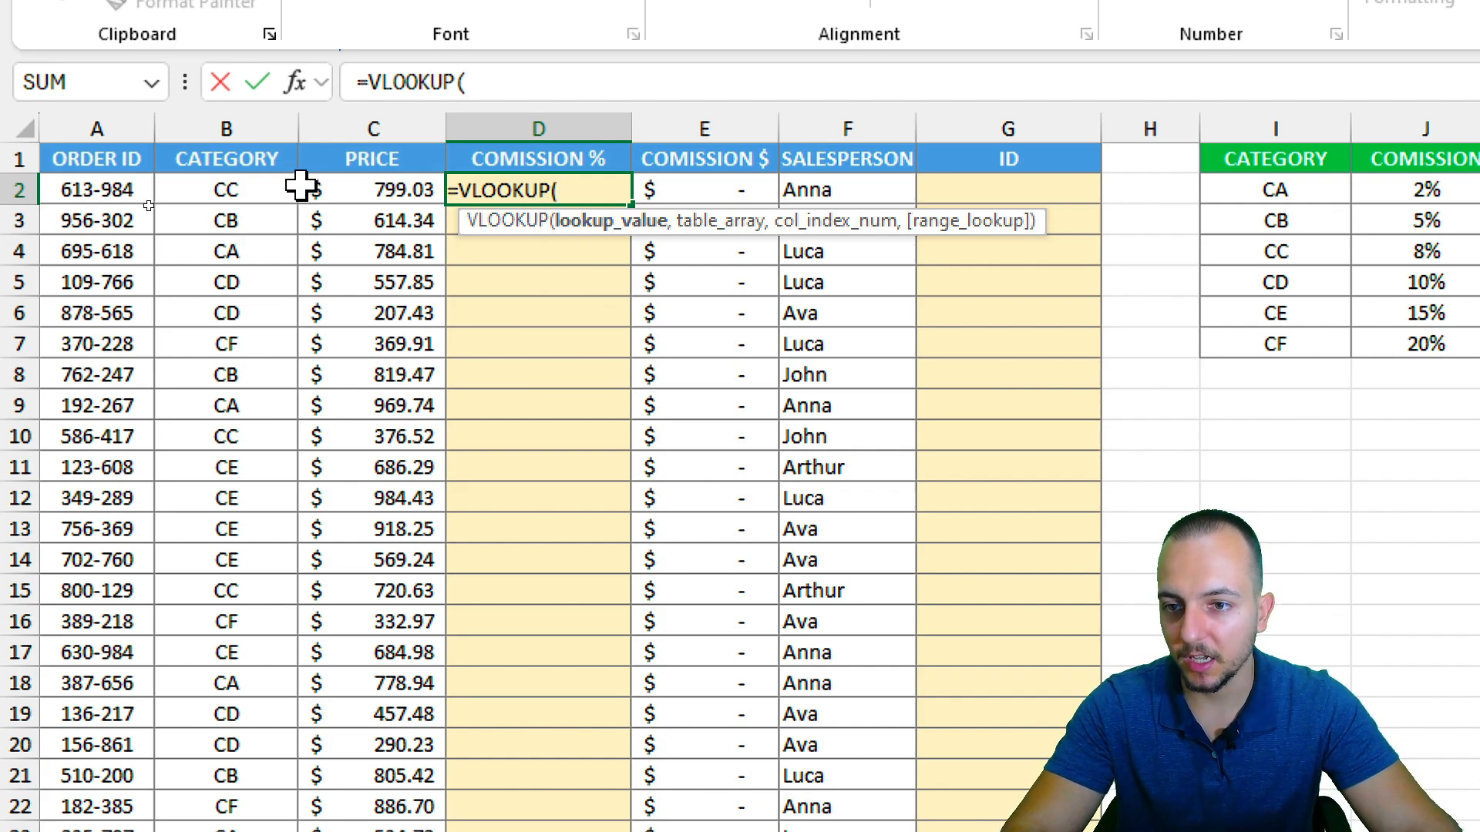
{"action": "left_click", "coordinate": [264, 189]}
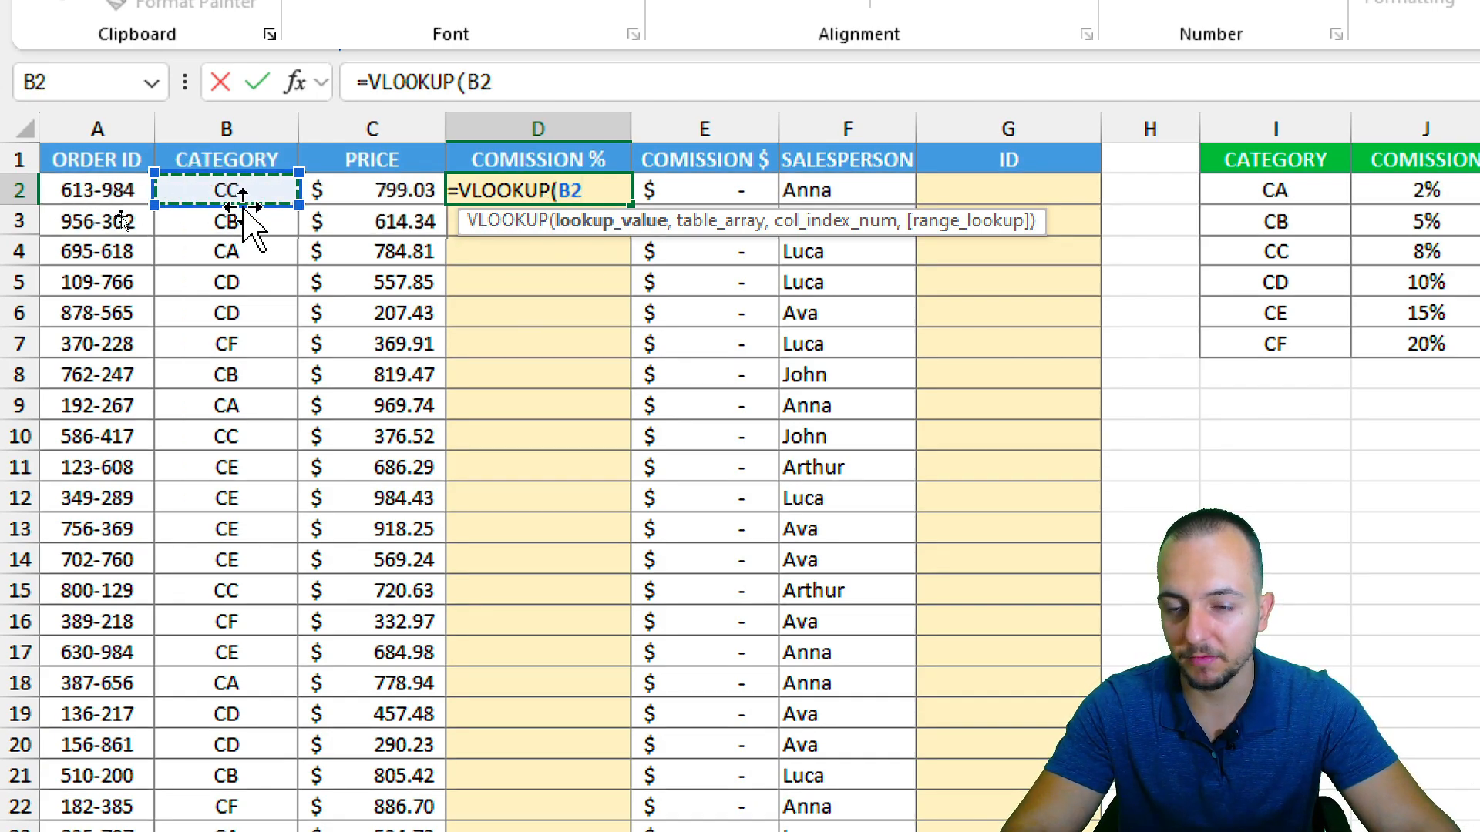
{"action": "type", "text": ","}
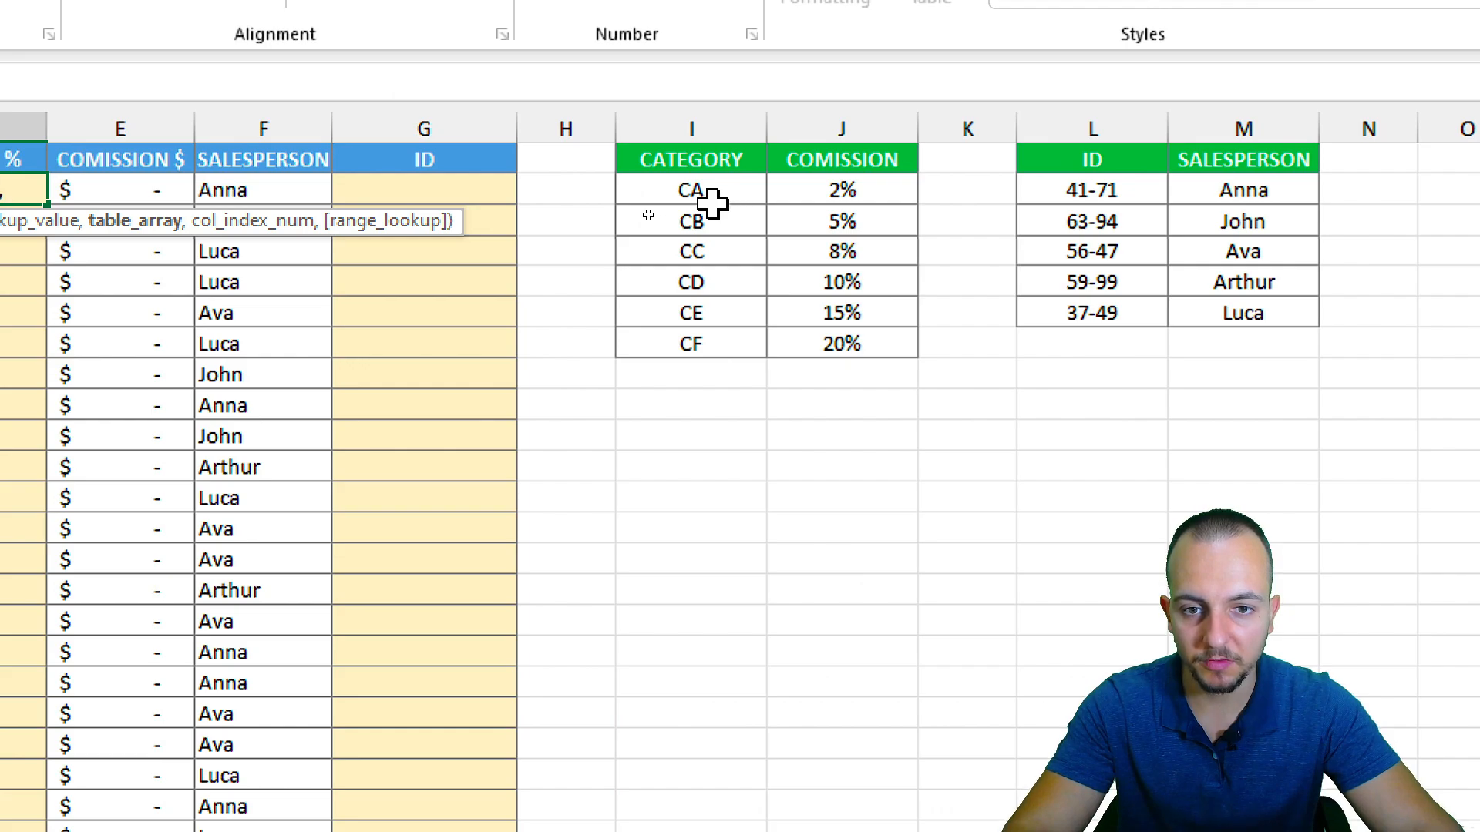
Step: Use the entire CATEGORY and COMISSION columns, I:J, as the table array of the VLOOKUP in D2
{"action": "left_click_drag", "start_coordinate": [704, 193], "coordinate": [793, 333]}
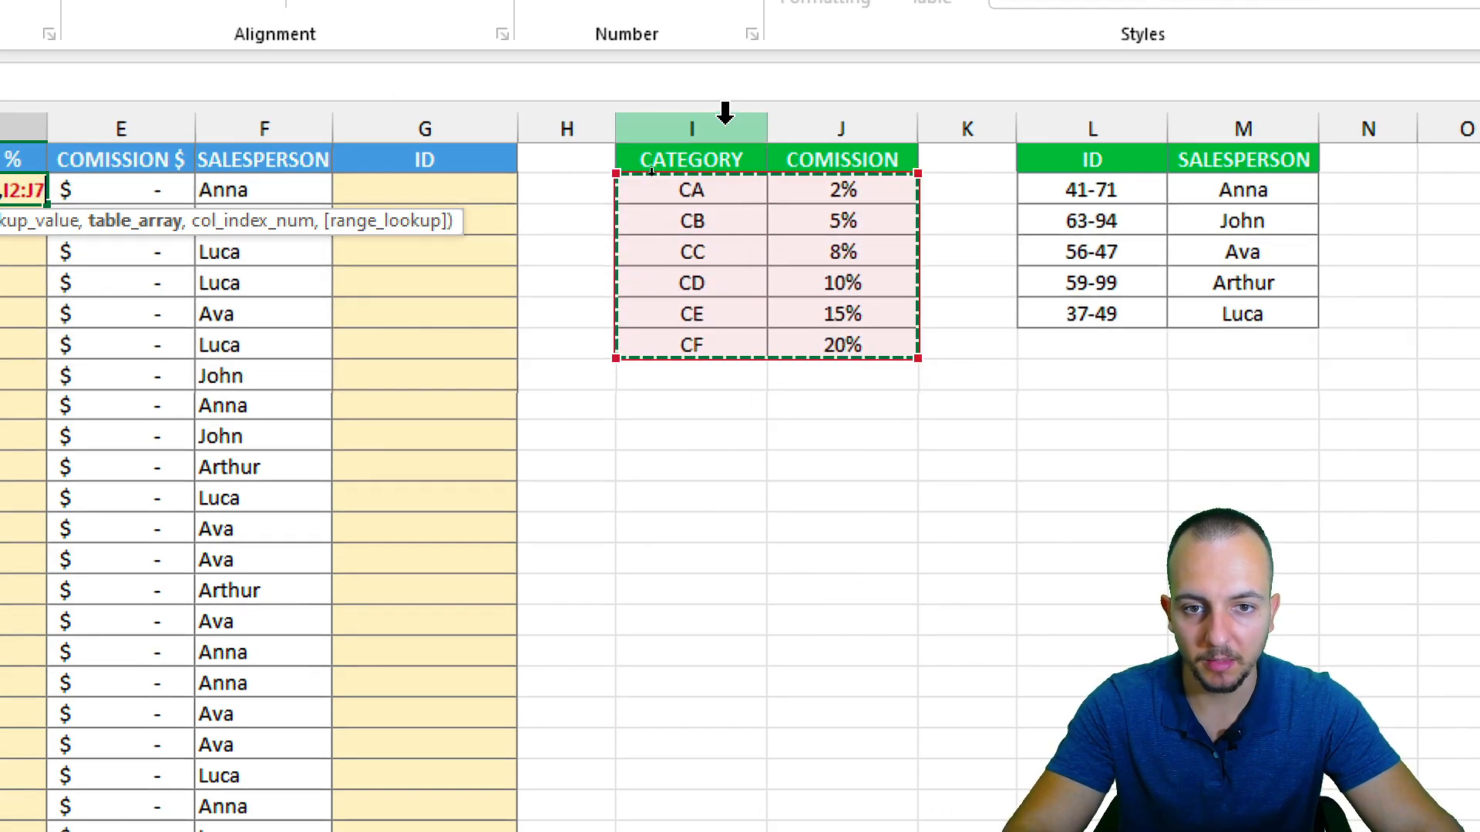
{"action": "left_click_drag", "start_coordinate": [723, 109], "coordinate": [807, 166]}
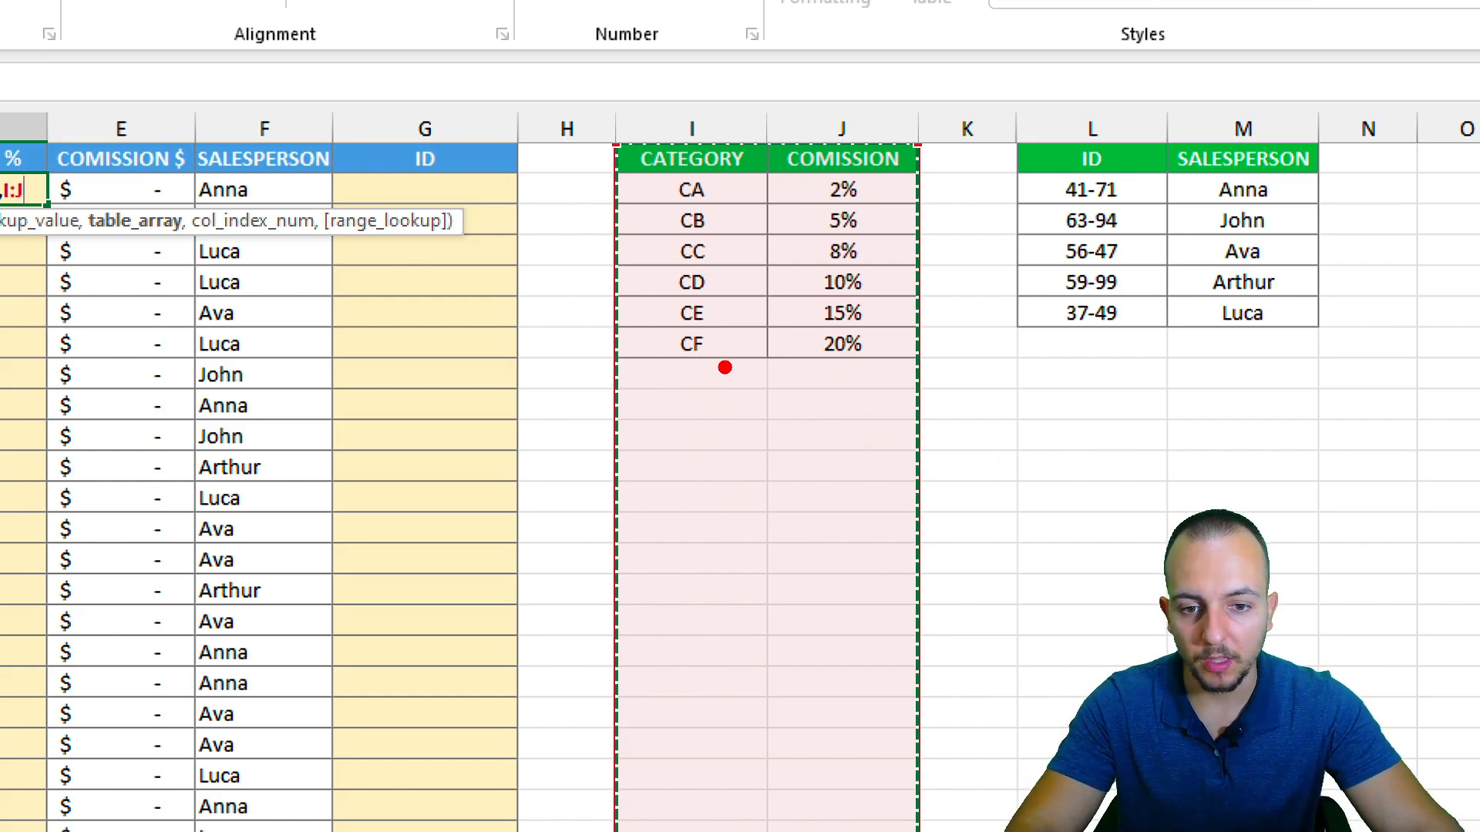
{"action": "left_click_drag", "start_coordinate": [724, 369], "coordinate": [774, 577]}
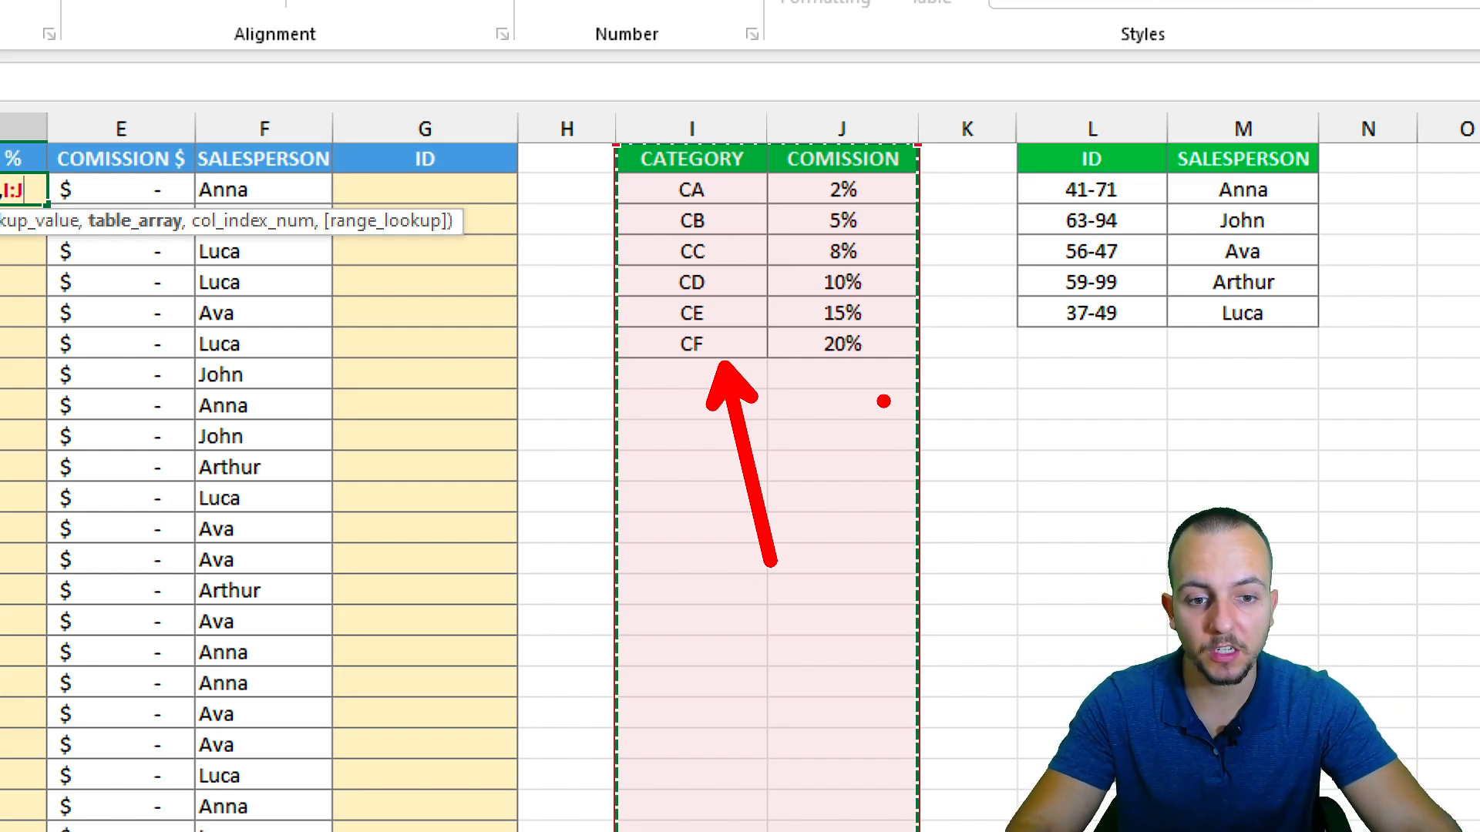
{"action": "left_click_drag", "start_coordinate": [880, 381], "coordinate": [962, 569]}
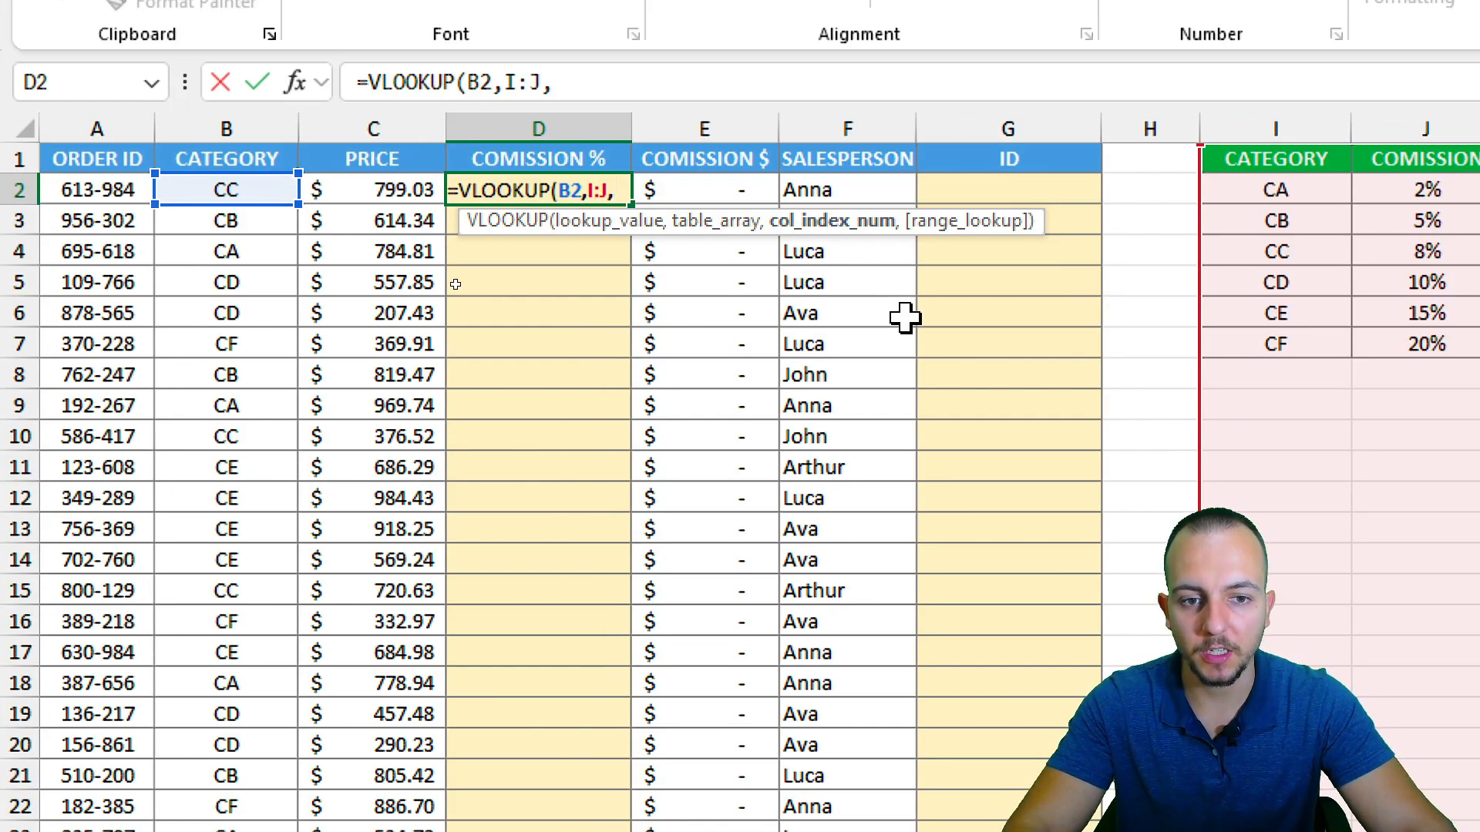
{"action": "key", "text": "ctrl+2"}
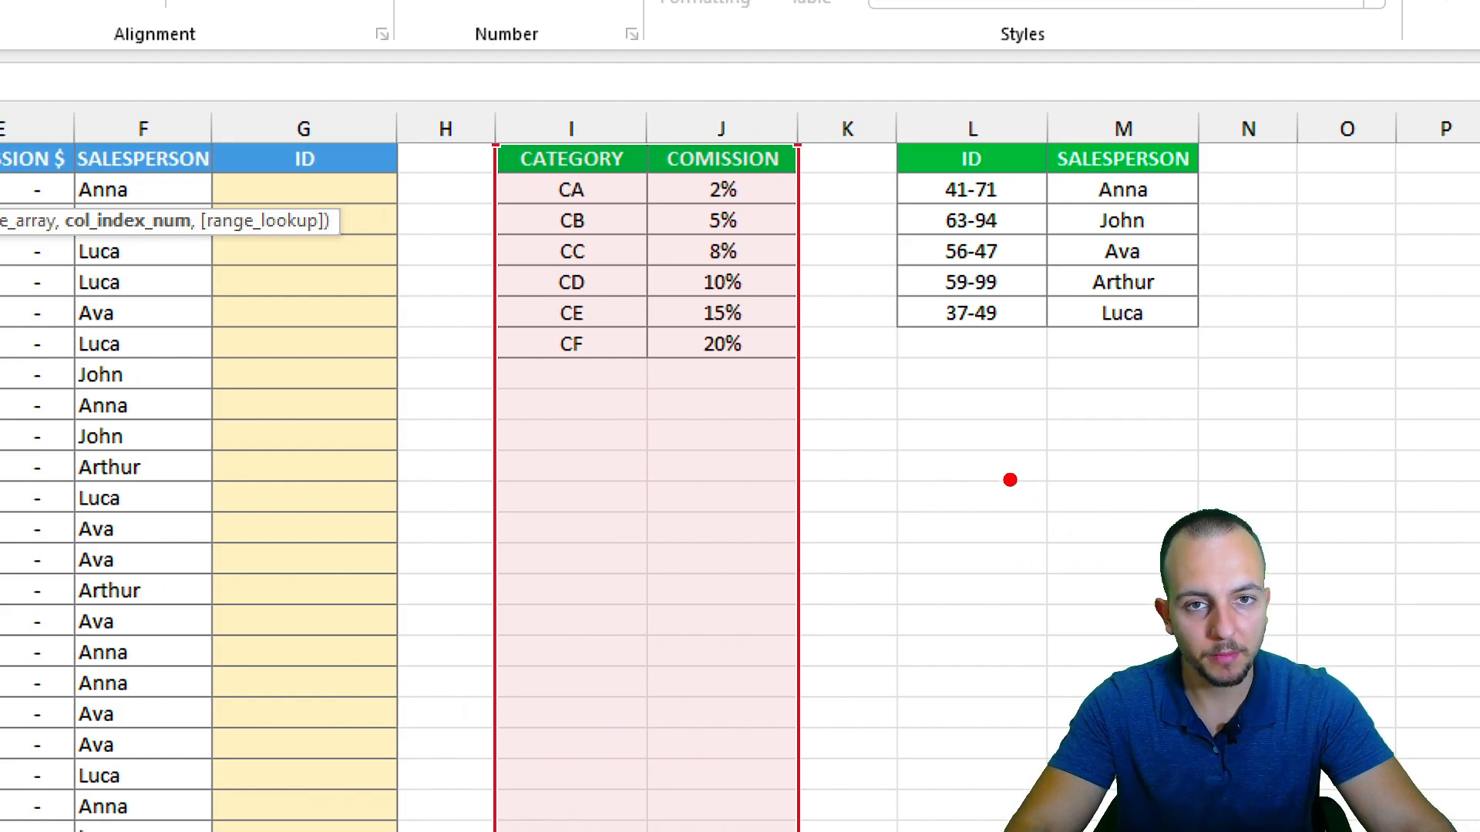
{"action": "mouse_move", "coordinate": [701, 410]}
{"action": "left_mouse_down"}
{"action": "mouse_move", "coordinate": [747, 504]}
{"action": "mouse_move", "coordinate": [821, 485]}
{"action": "left_mouse_up"}
{"action": "left_click_drag", "start_coordinate": [554, 380], "coordinate": [574, 505]}
{"action": "left_click_drag", "start_coordinate": [536, 507], "coordinate": [636, 497]}
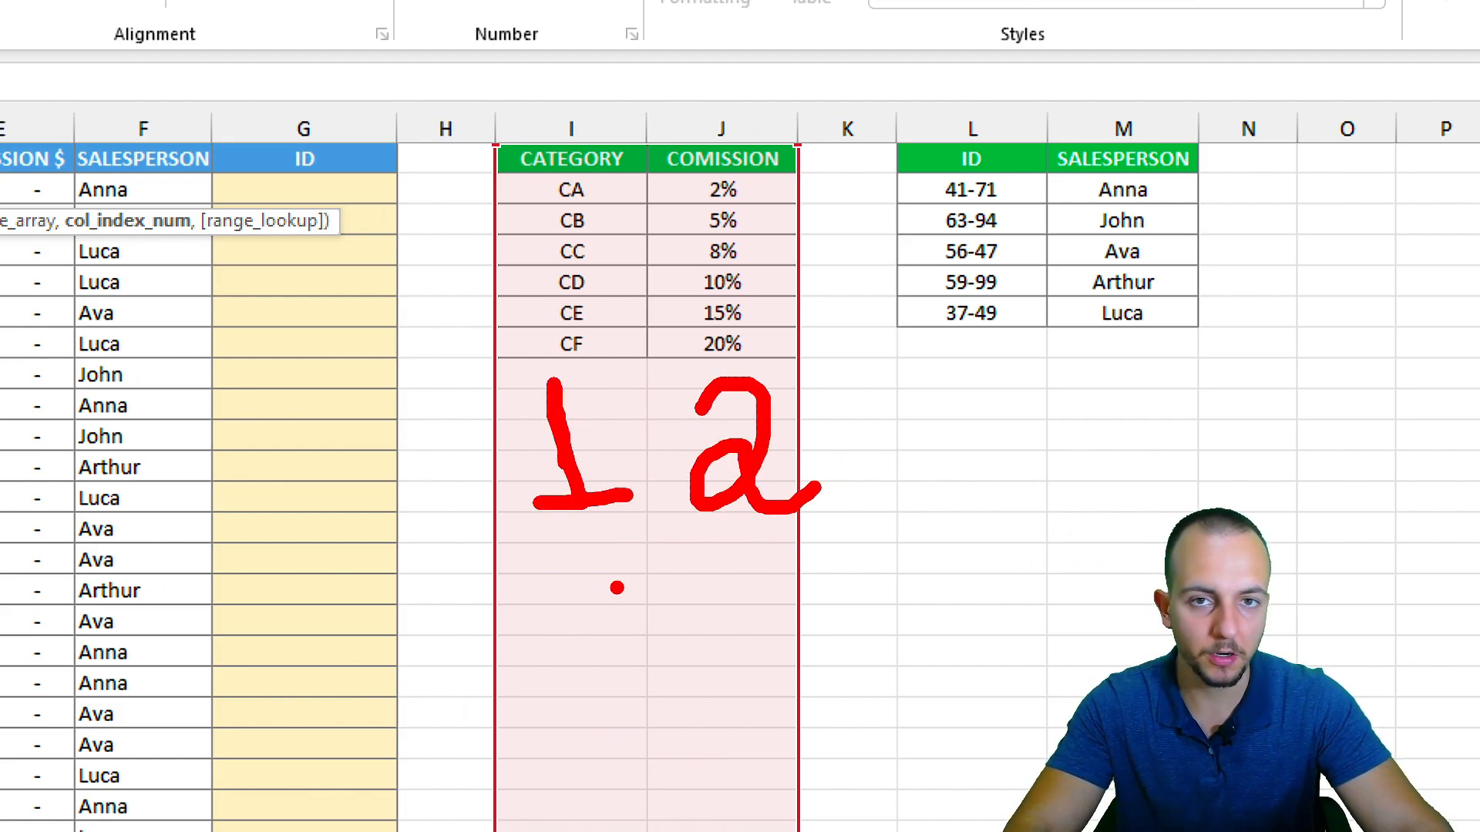
{"action": "left_click_drag", "start_coordinate": [644, 108], "coordinate": [797, 191]}
{"action": "key", "text": "Escape"}
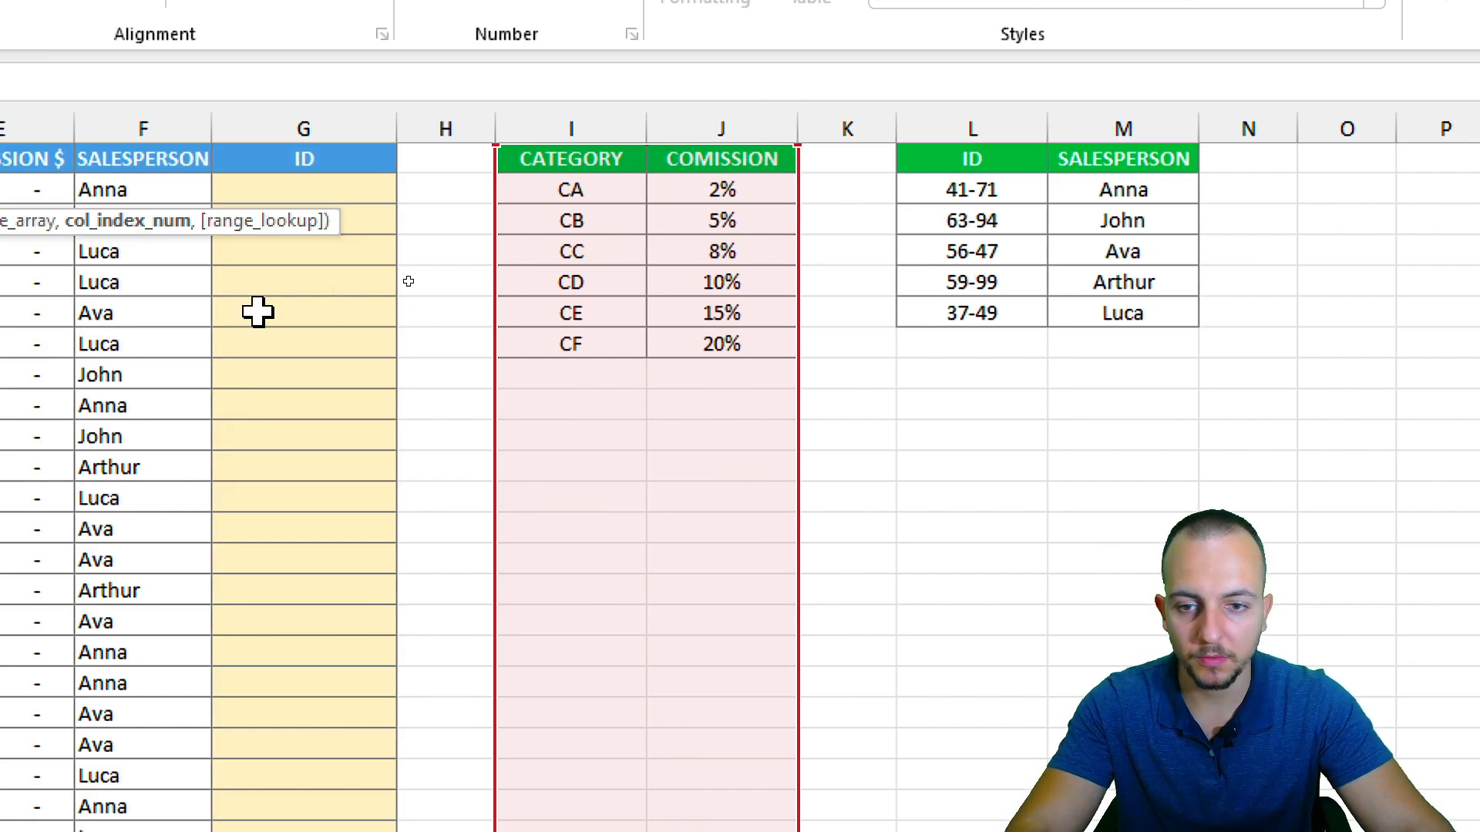
Step: Complete the VLOOKUP in D2 with column index 2 and FALSE for an exact match, giving =VLOOKUP(B2,I:J,2,FALSE)
{"action": "type", "text": "2,I:J,2"}
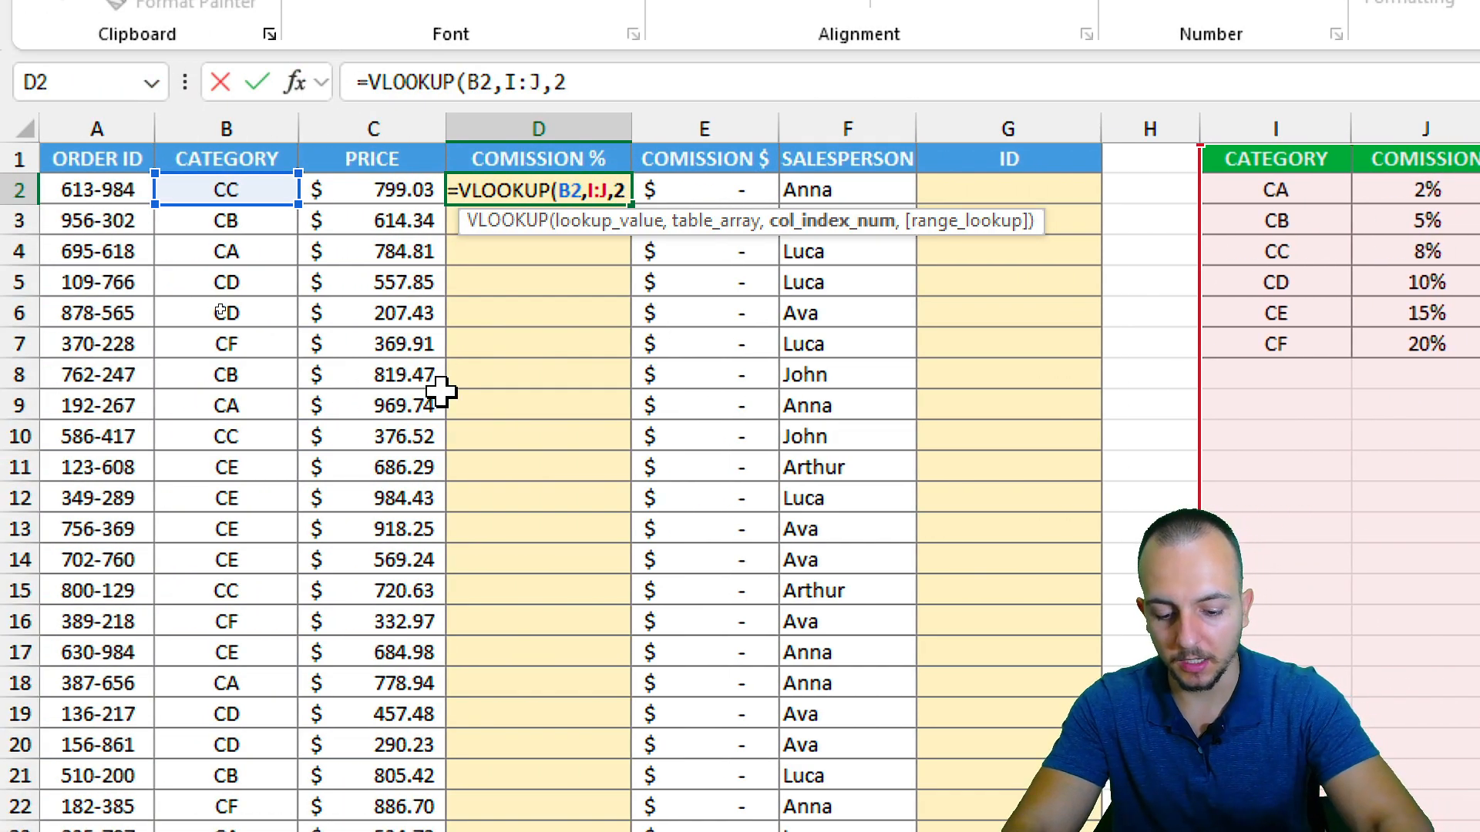
{"action": "type", "text": ","}
{"action": "left_click", "coordinate": [746, 293]}
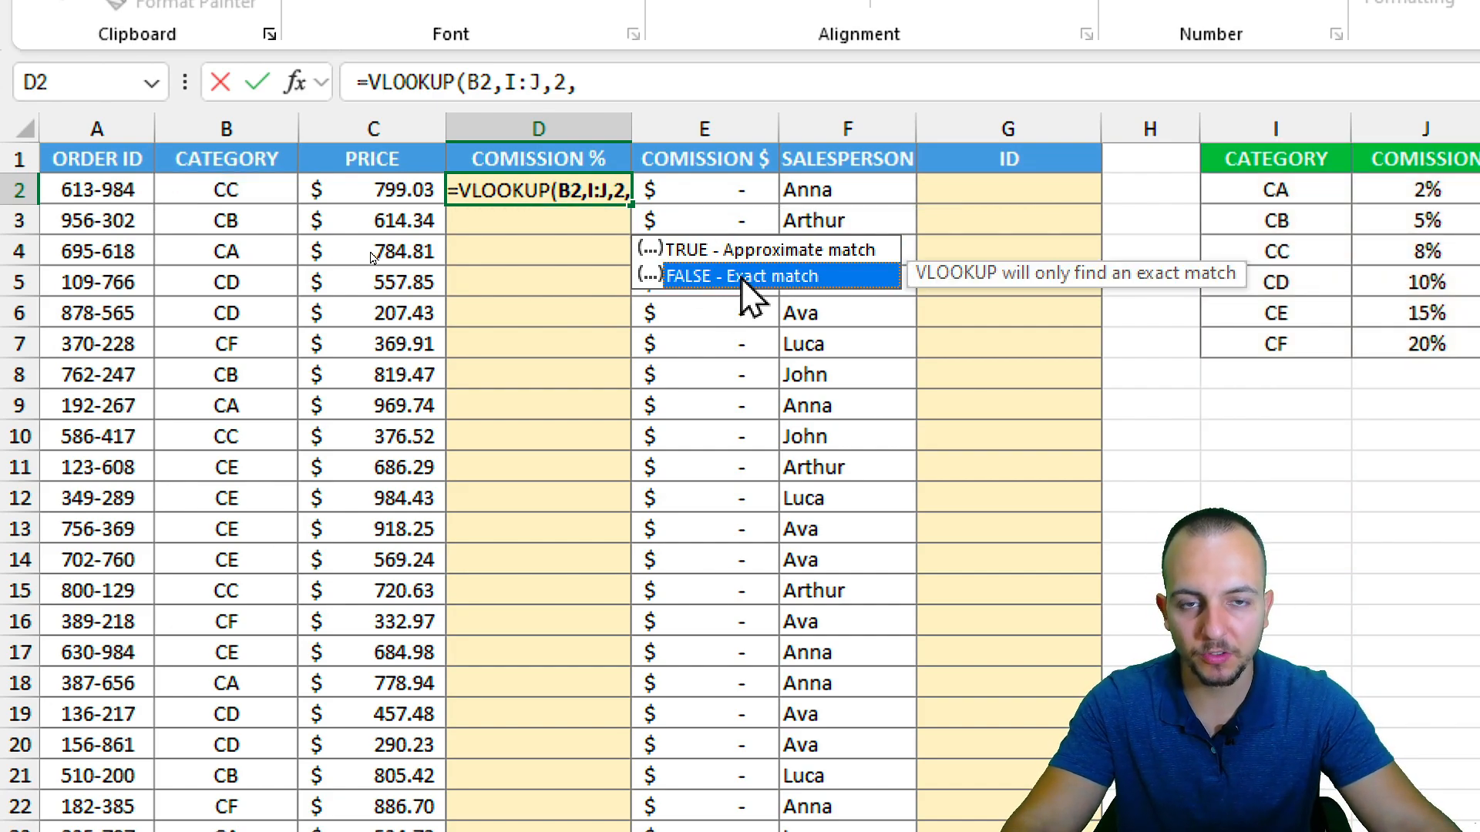
{"action": "left_click", "coordinate": [799, 248]}
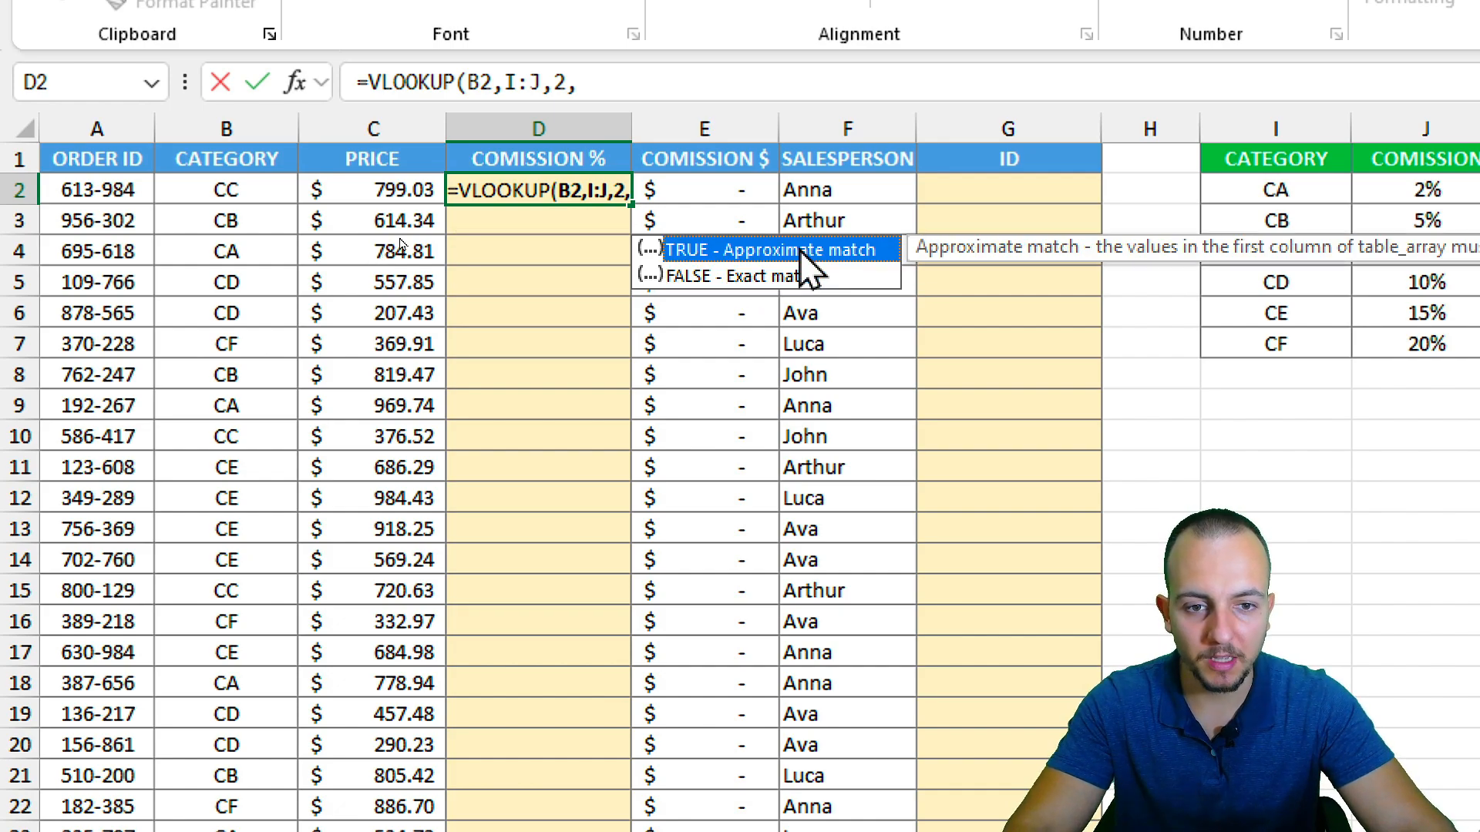
{"action": "left_click", "coordinate": [716, 276]}
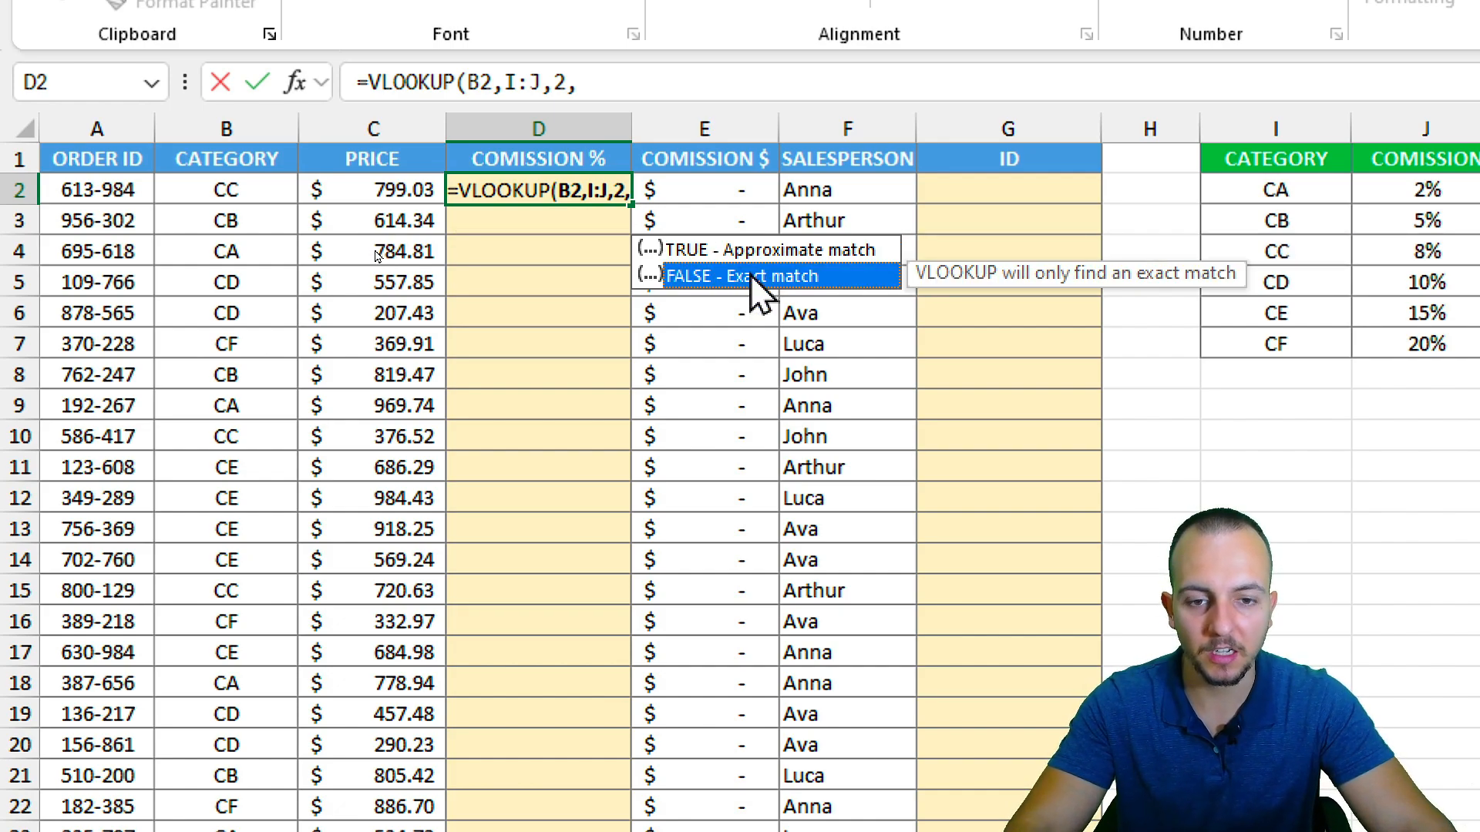
{"action": "double_click", "coordinate": [750, 275]}
{"action": "type", "text": ")"}
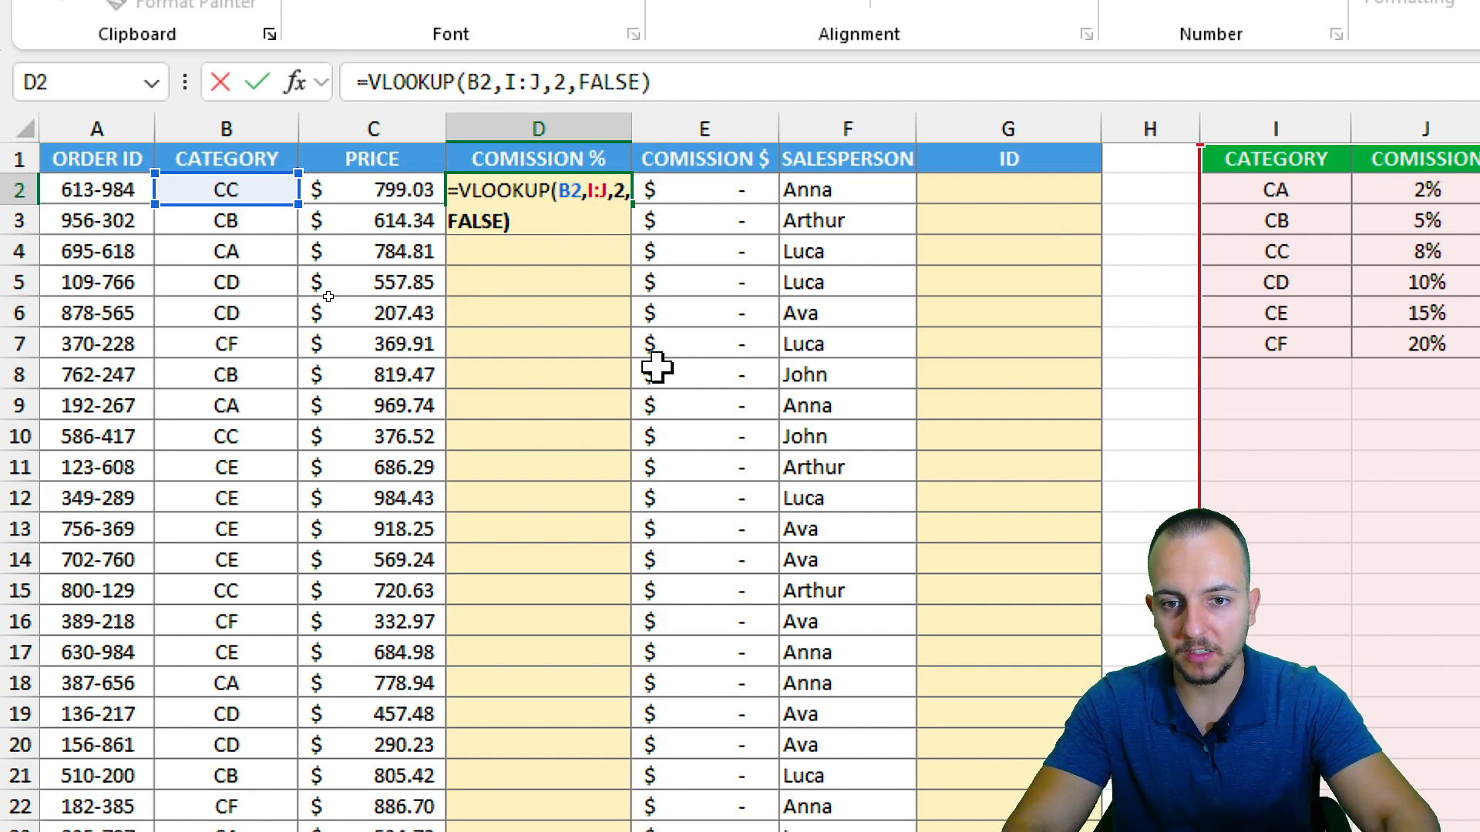
{"action": "key", "text": "Return"}
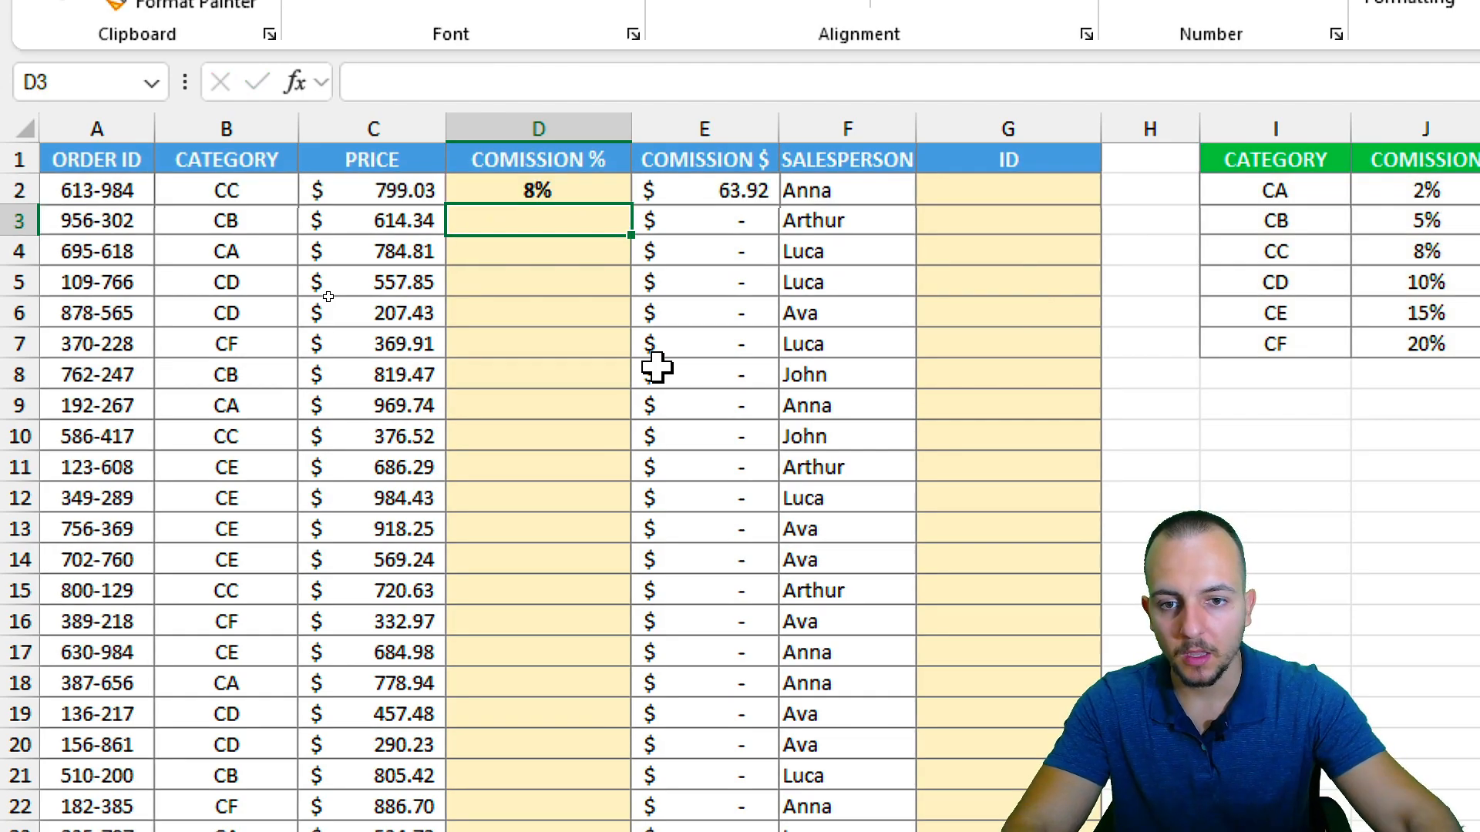
Step: Fill the D2 VLOOKUP formula down the COMISSION % column and check the copied formula in D4 against D2
{"action": "left_click", "coordinate": [578, 190]}
{"action": "mouse_move", "coordinate": [673, 192]}
{"action": "left_mouse_down"}
{"action": "mouse_move", "coordinate": [655, 222]}
{"action": "mouse_move", "coordinate": [664, 197]}
{"action": "left_mouse_up"}
{"action": "left_click_drag", "start_coordinate": [615, 227], "coordinate": [611, 332]}
{"action": "mouse_move", "coordinate": [591, 311]}
{"action": "left_mouse_down"}
{"action": "mouse_move", "coordinate": [611, 331]}
{"action": "mouse_move", "coordinate": [633, 307]}
{"action": "left_mouse_up"}
{"action": "key", "text": "Escape"}
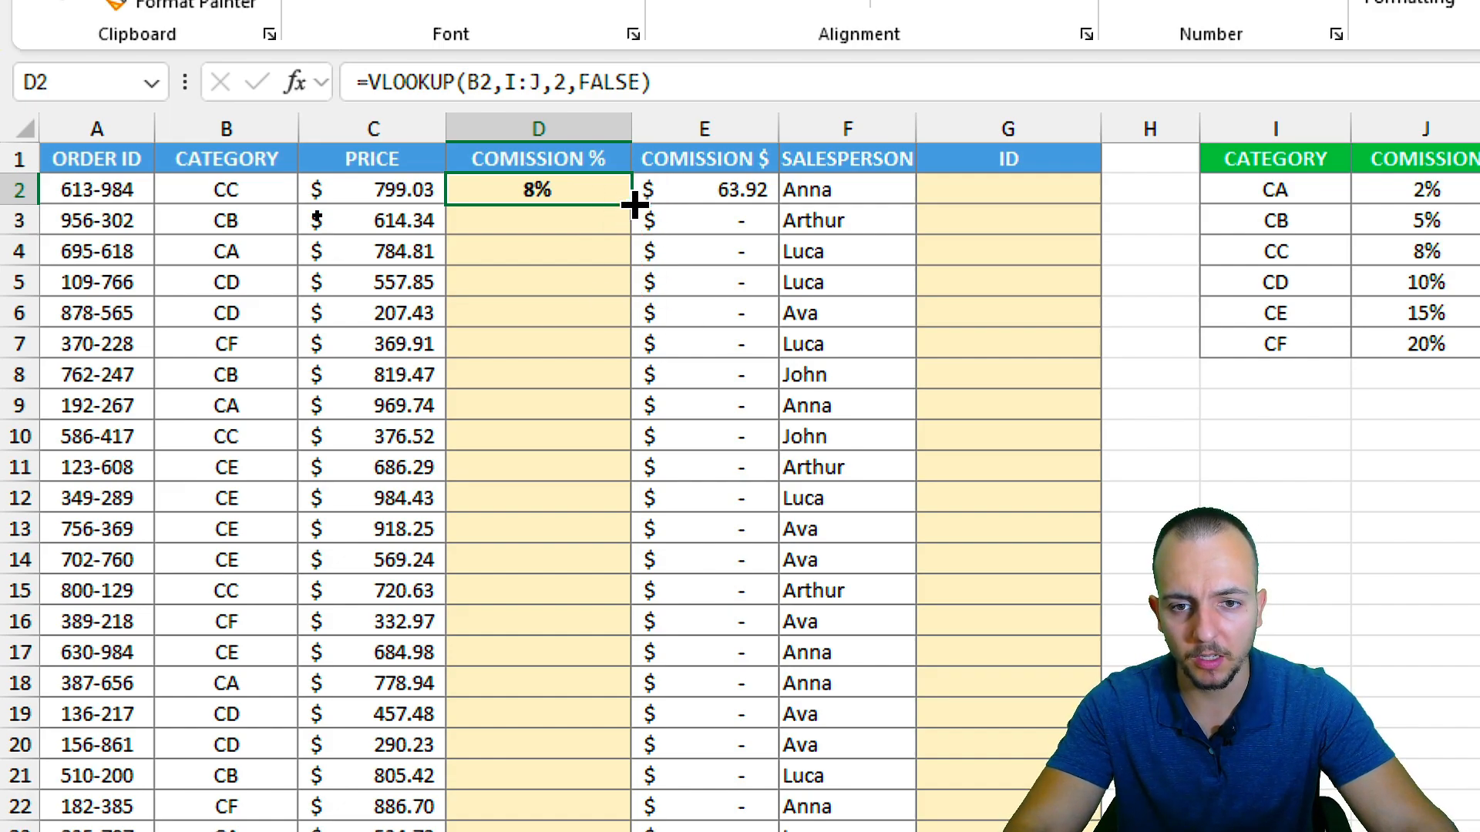
{"action": "double_click", "coordinate": [631, 205]}
{"action": "left_click", "coordinate": [580, 245]}
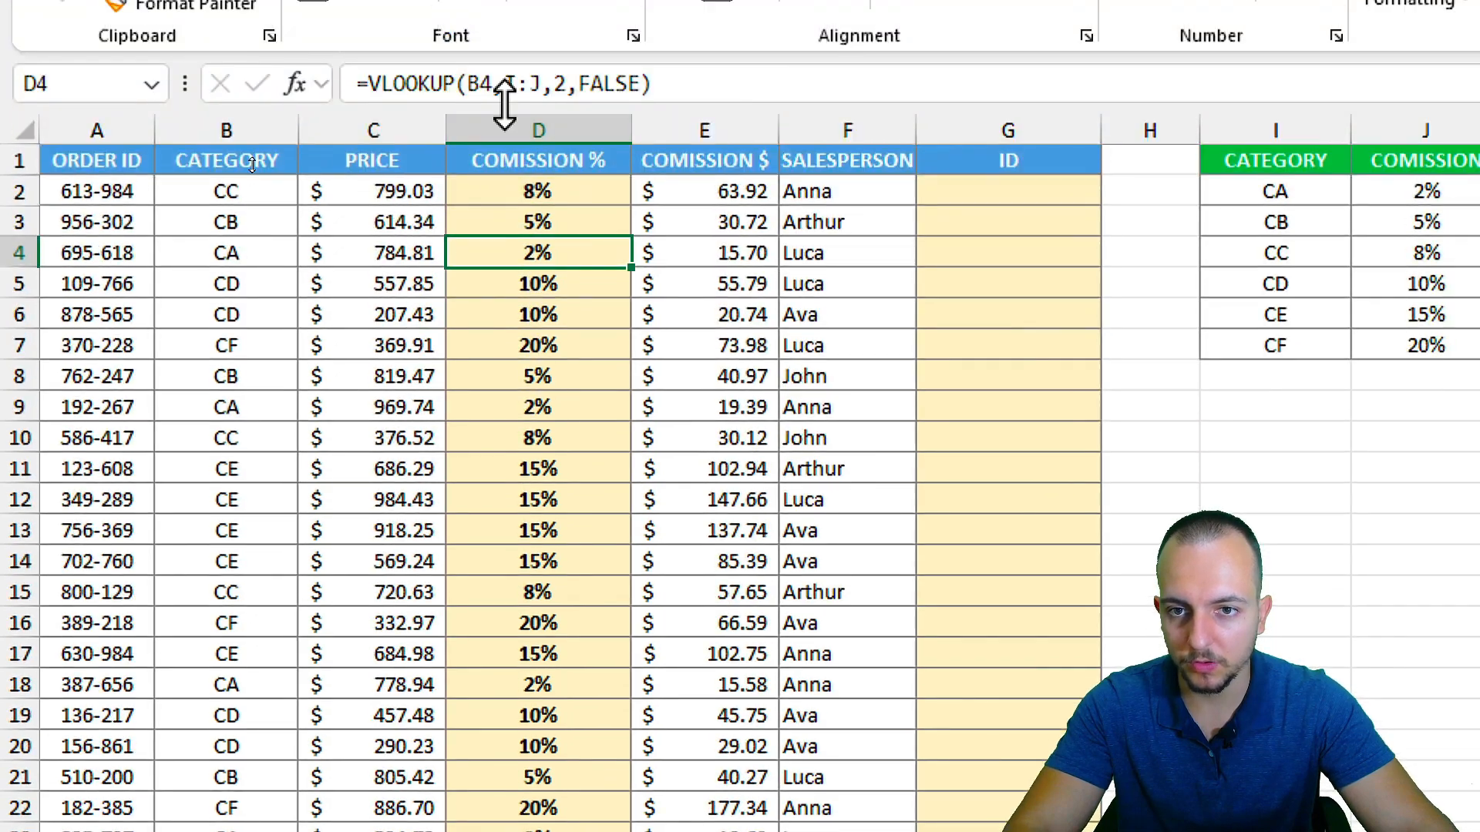
{"action": "left_click", "coordinate": [512, 192]}
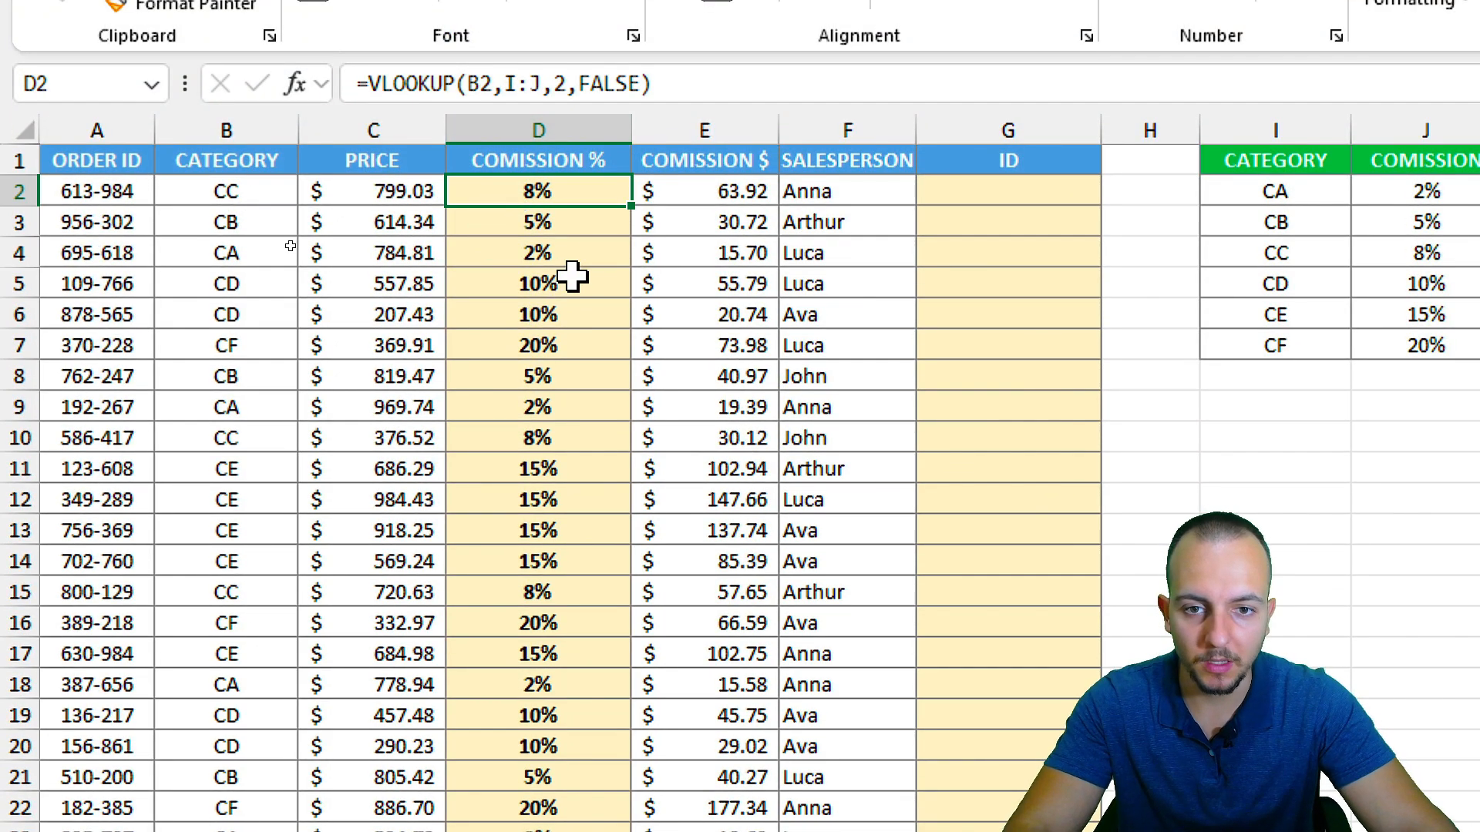
{"action": "left_click", "coordinate": [589, 130]}
{"action": "left_click", "coordinate": [553, 218]}
{"action": "left_click", "coordinate": [598, 195]}
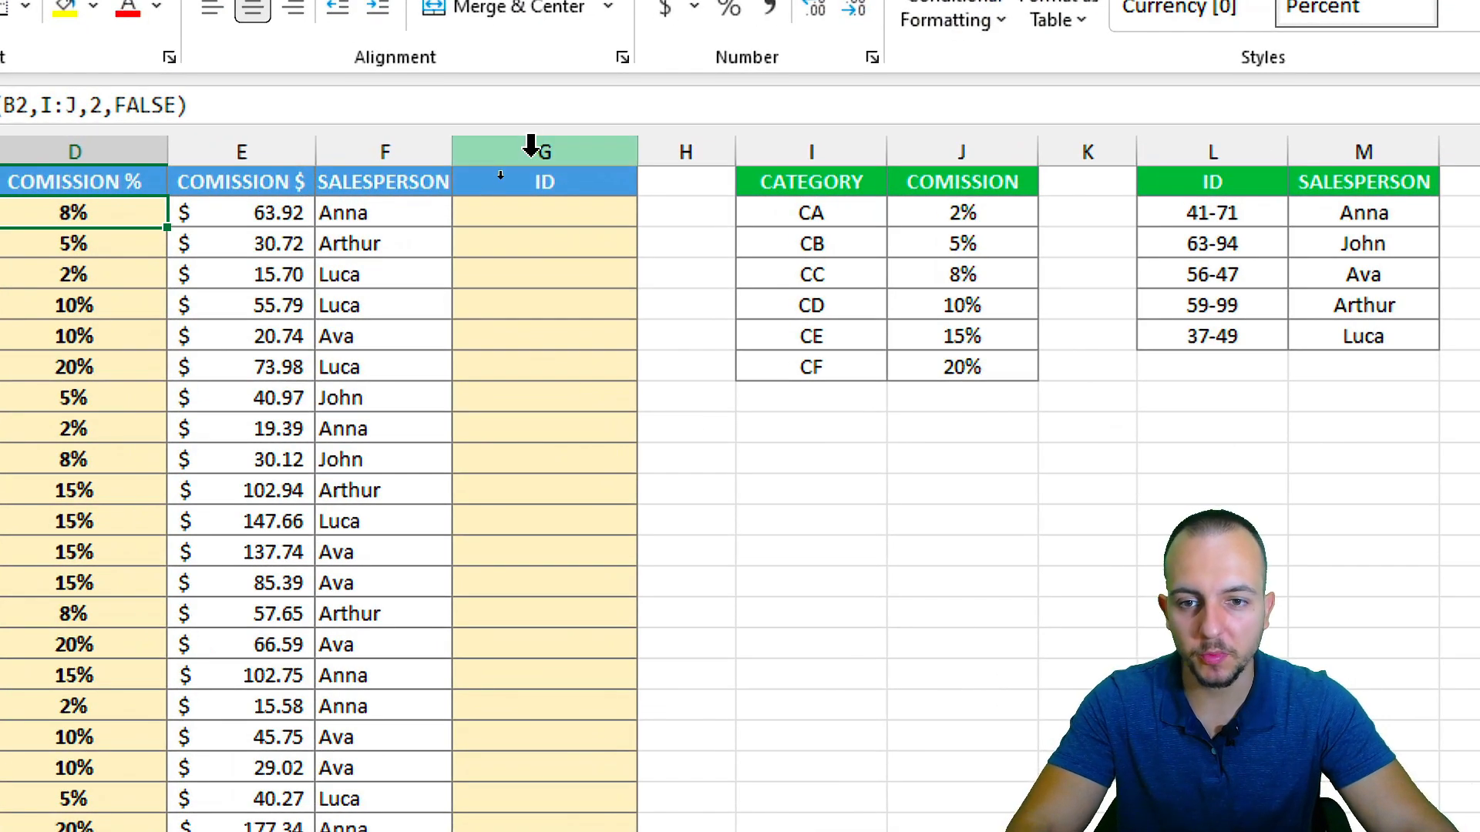
Step: Examine the empty ID column G, the SALESPERSON names in F, and the ID and SALESPERSON lookup table in L:M
{"action": "left_click", "coordinate": [531, 145]}
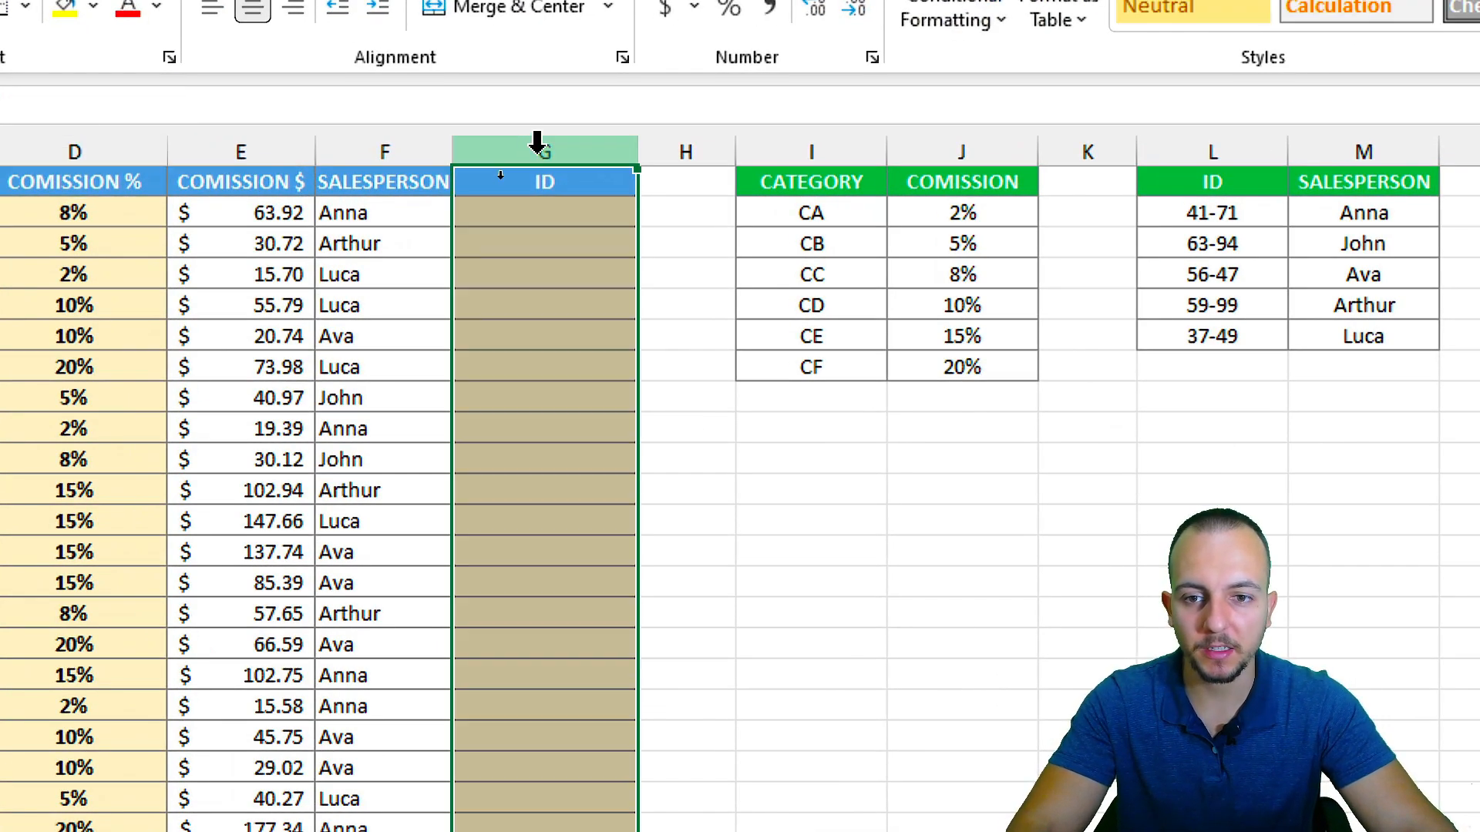
{"action": "left_click_drag", "start_coordinate": [392, 211], "coordinate": [386, 367]}
{"action": "left_click", "coordinate": [404, 219]}
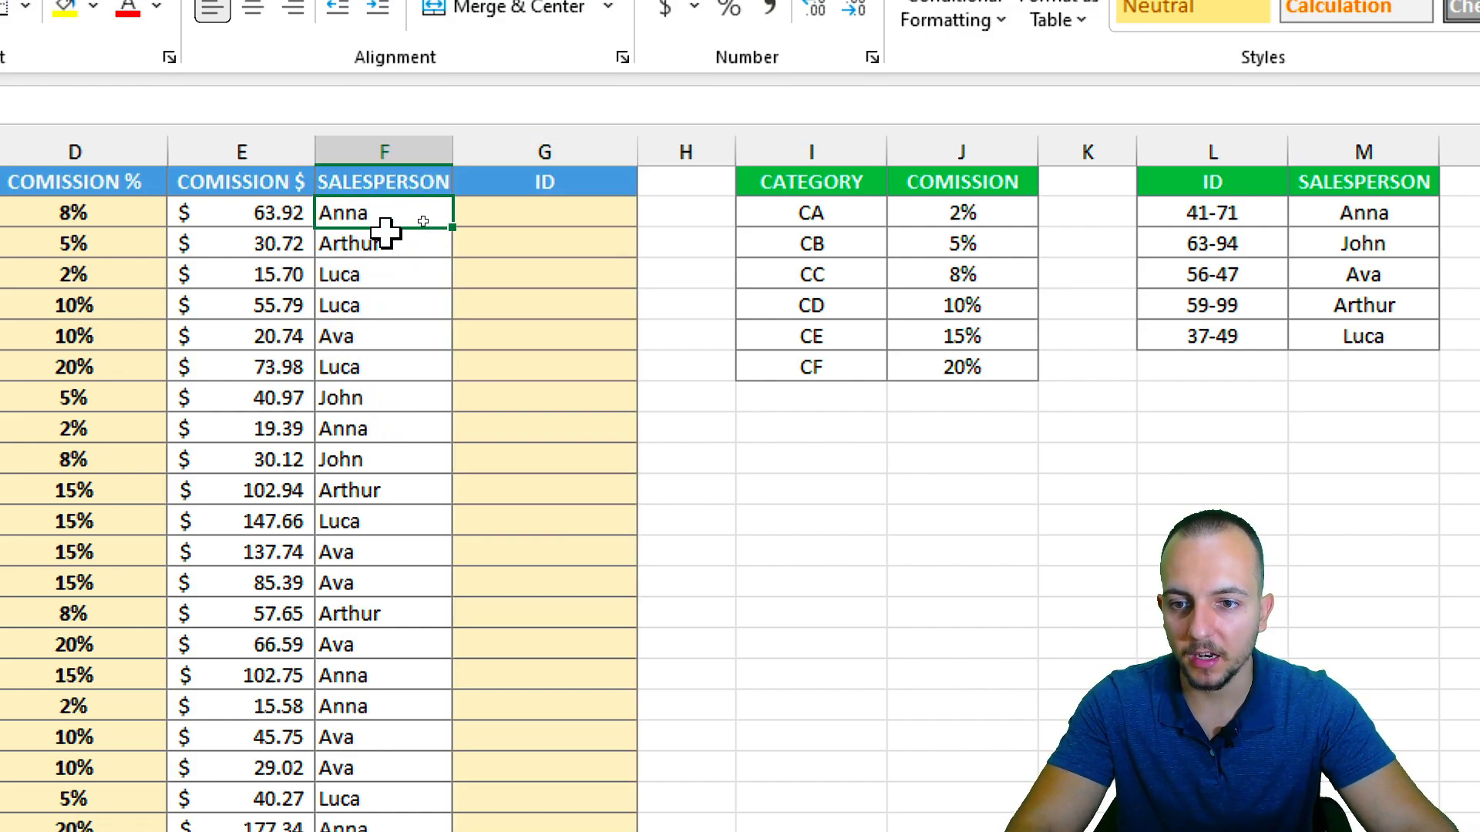
{"action": "left_click", "coordinate": [384, 244]}
{"action": "left_click", "coordinate": [381, 277]}
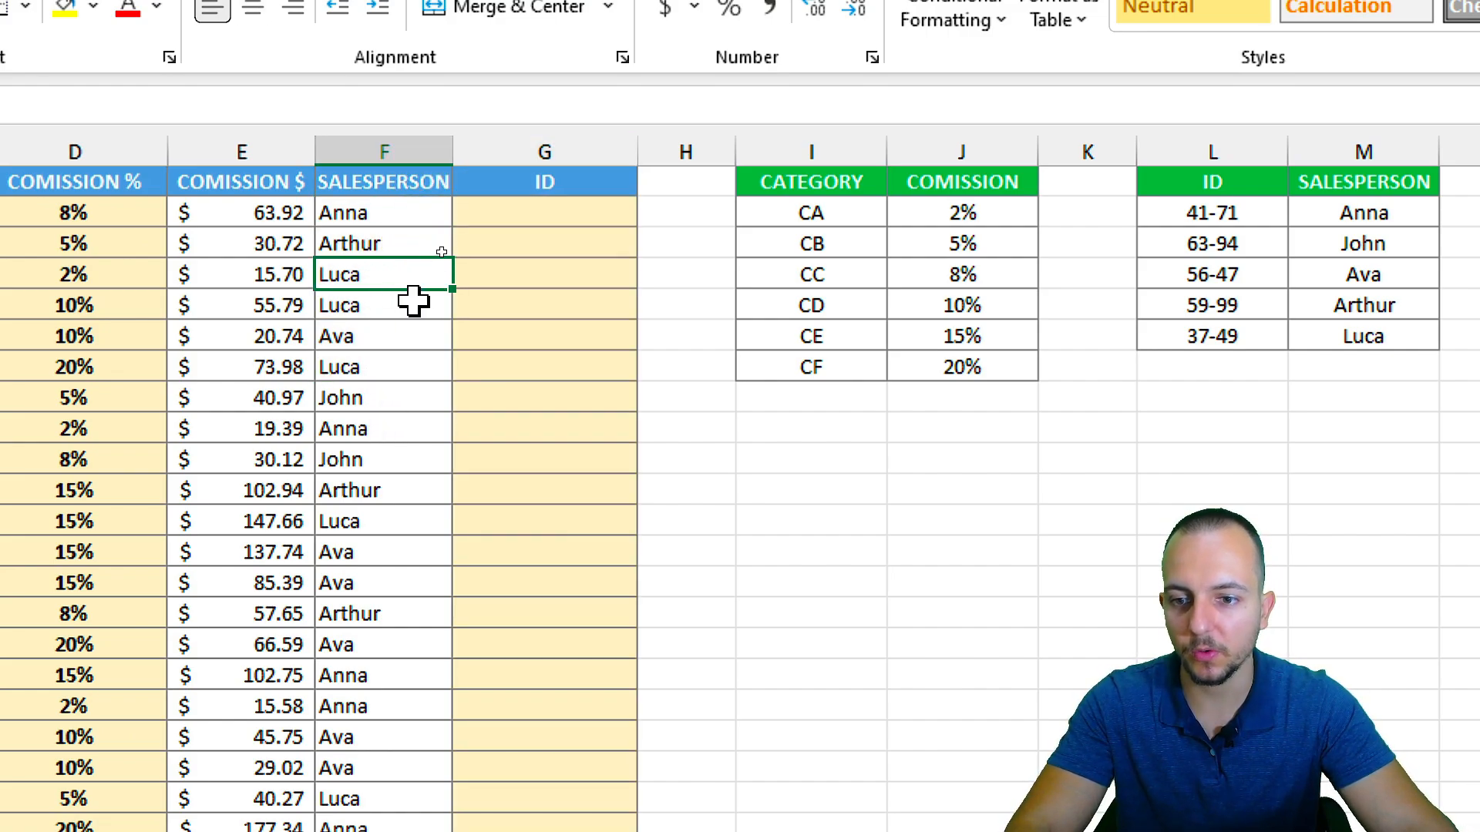
{"action": "left_click_drag", "start_coordinate": [439, 225], "coordinate": [532, 396]}
{"action": "left_click", "coordinate": [532, 377]}
{"action": "scroll", "coordinate": [1295, 477], "scroll_direction": "right", "scroll_amount": 3}
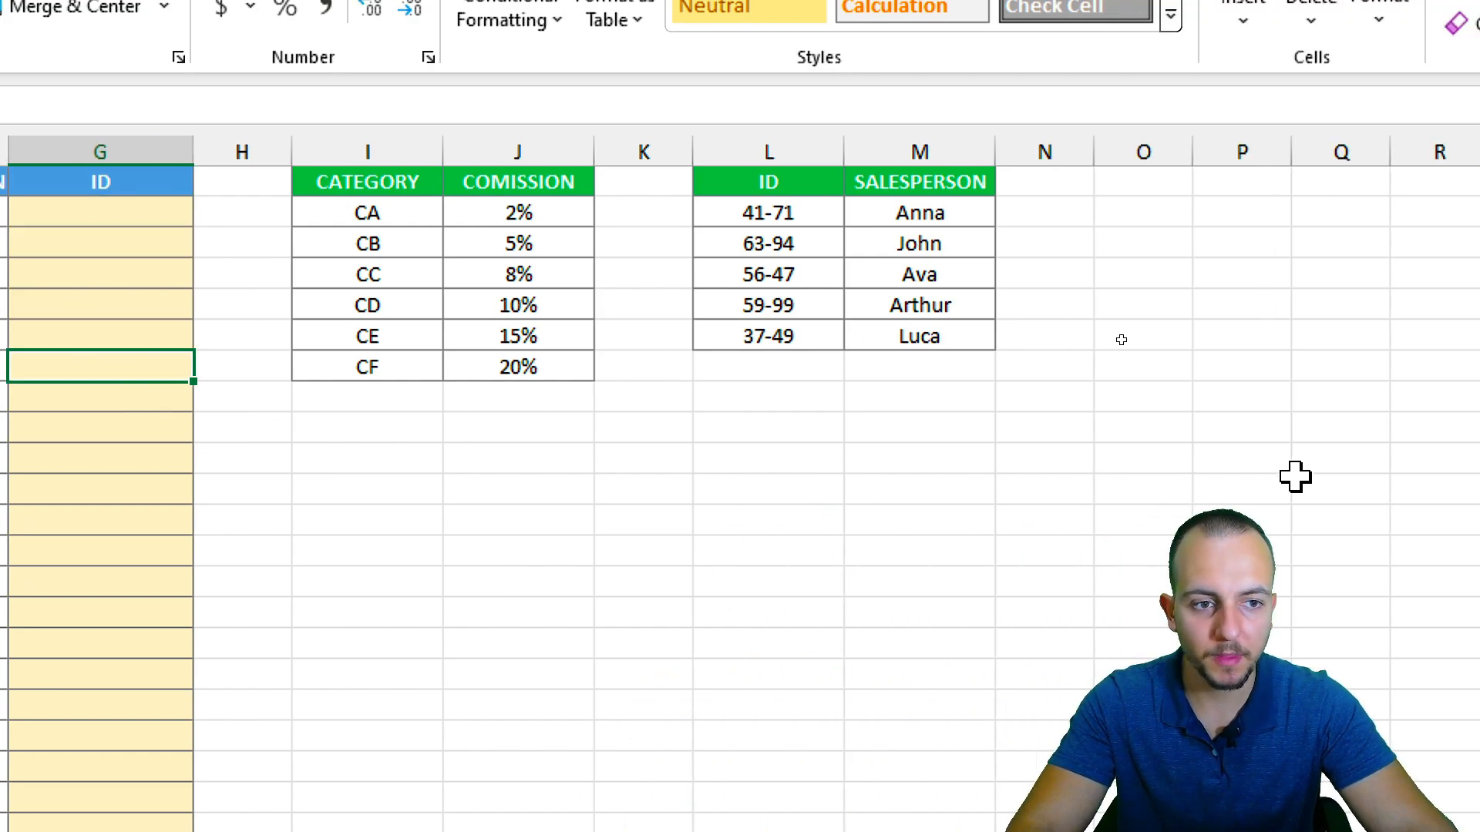
{"action": "left_click_drag", "start_coordinate": [774, 152], "coordinate": [882, 156]}
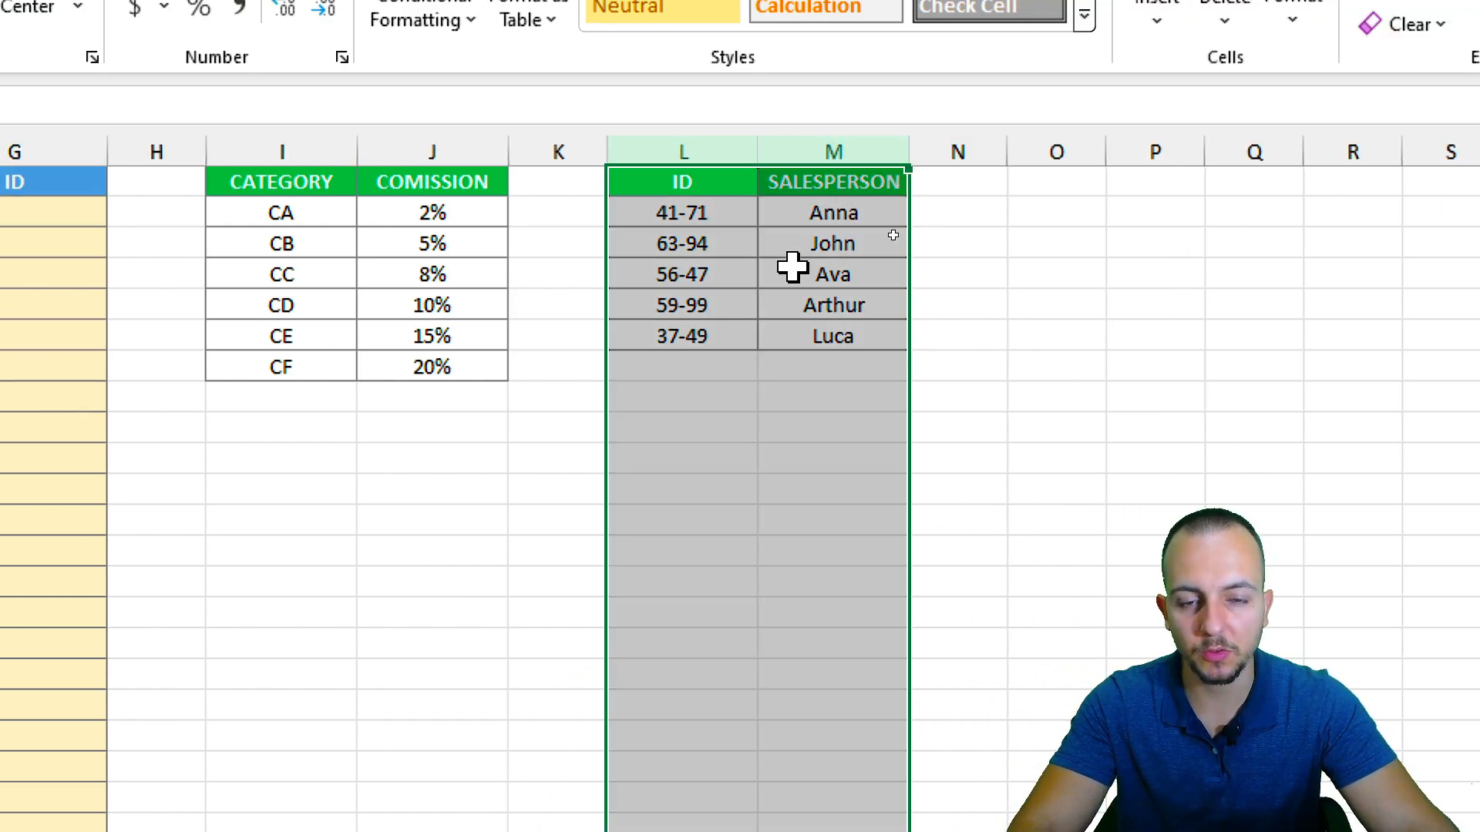
{"action": "left_click", "coordinate": [802, 142]}
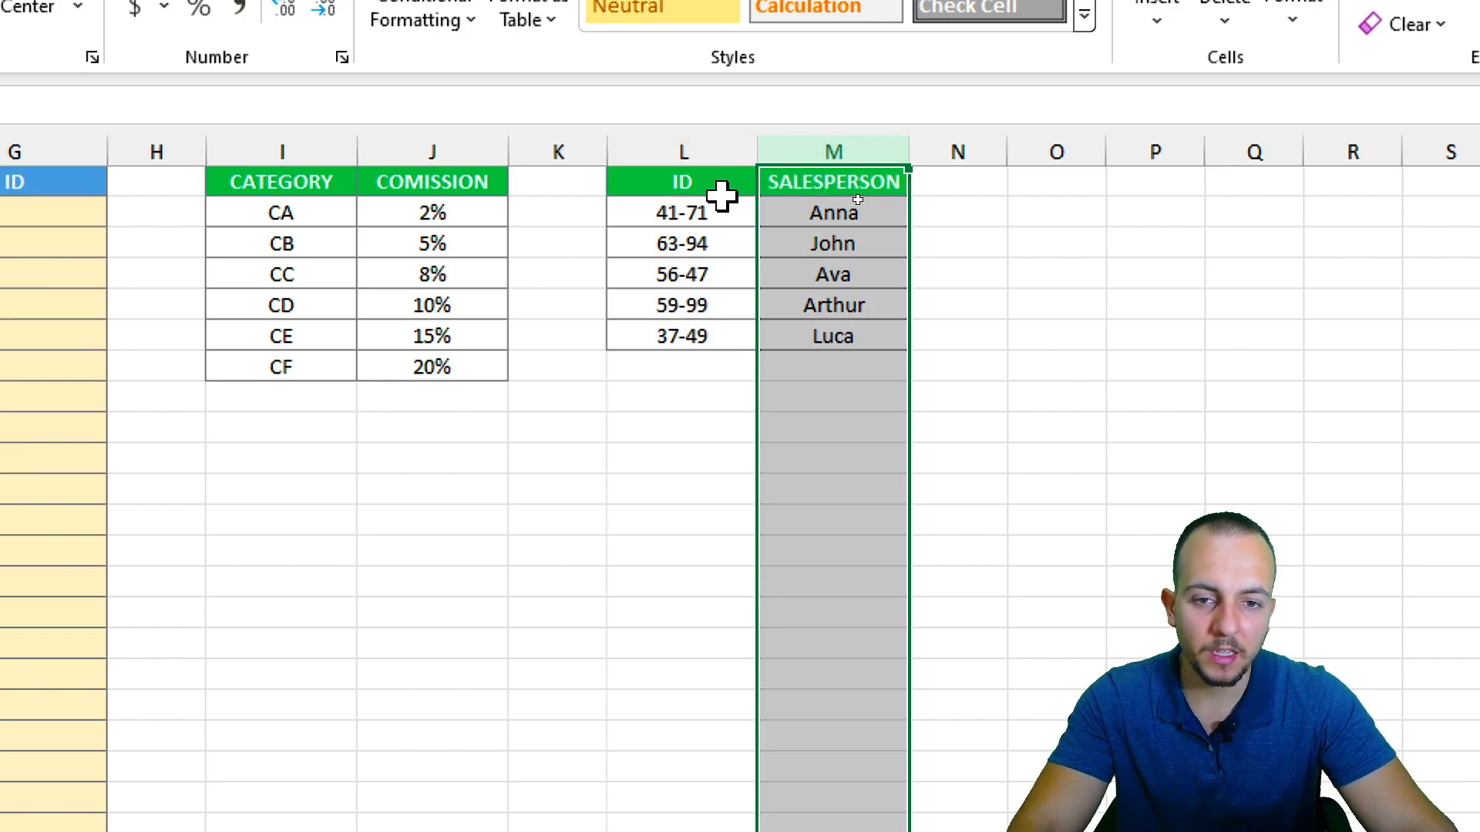
{"action": "left_click", "coordinate": [725, 146]}
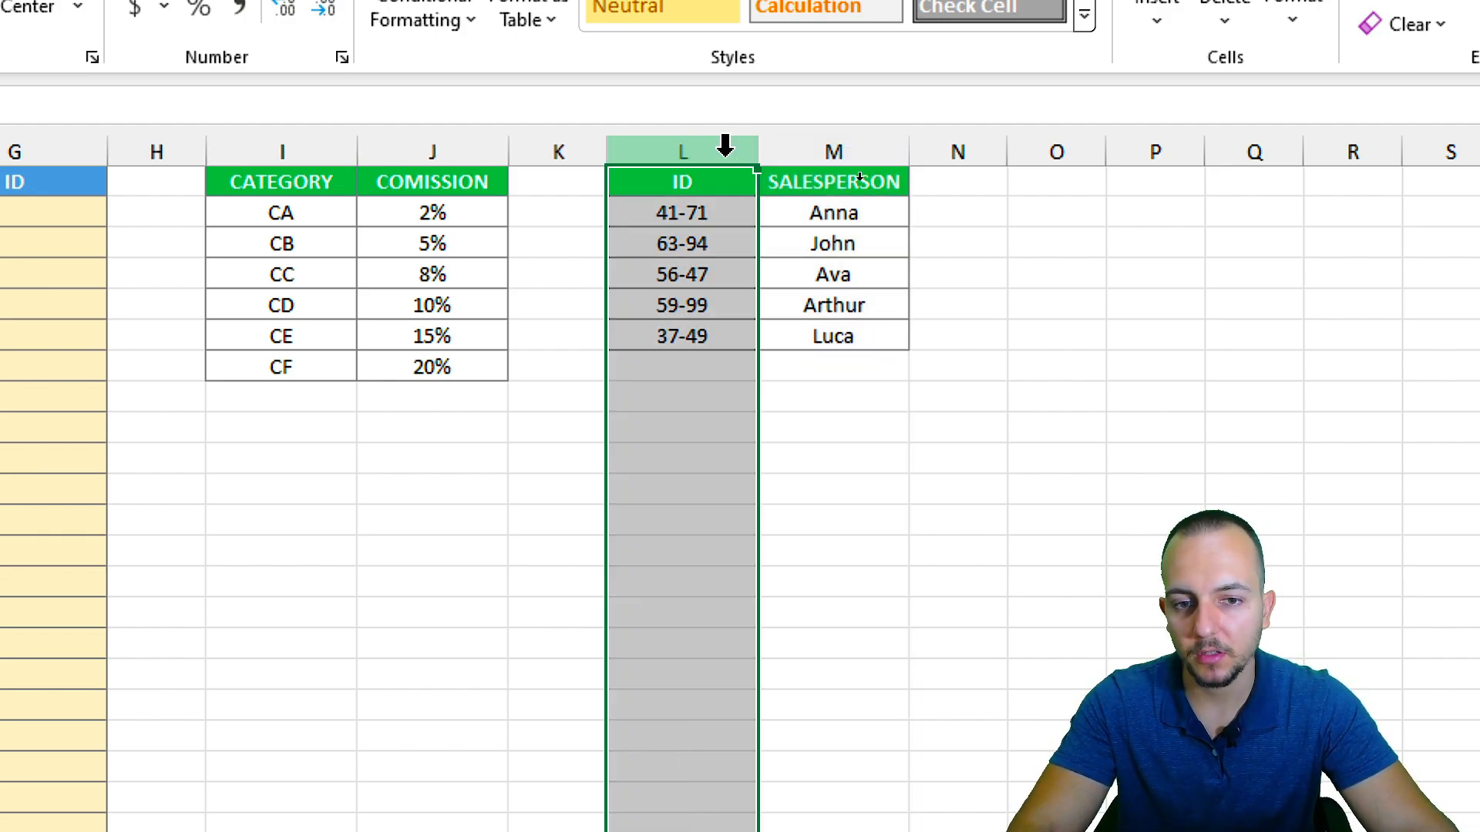
{"action": "scroll", "coordinate": [463, 231], "scroll_direction": "left", "scroll_amount": 3}
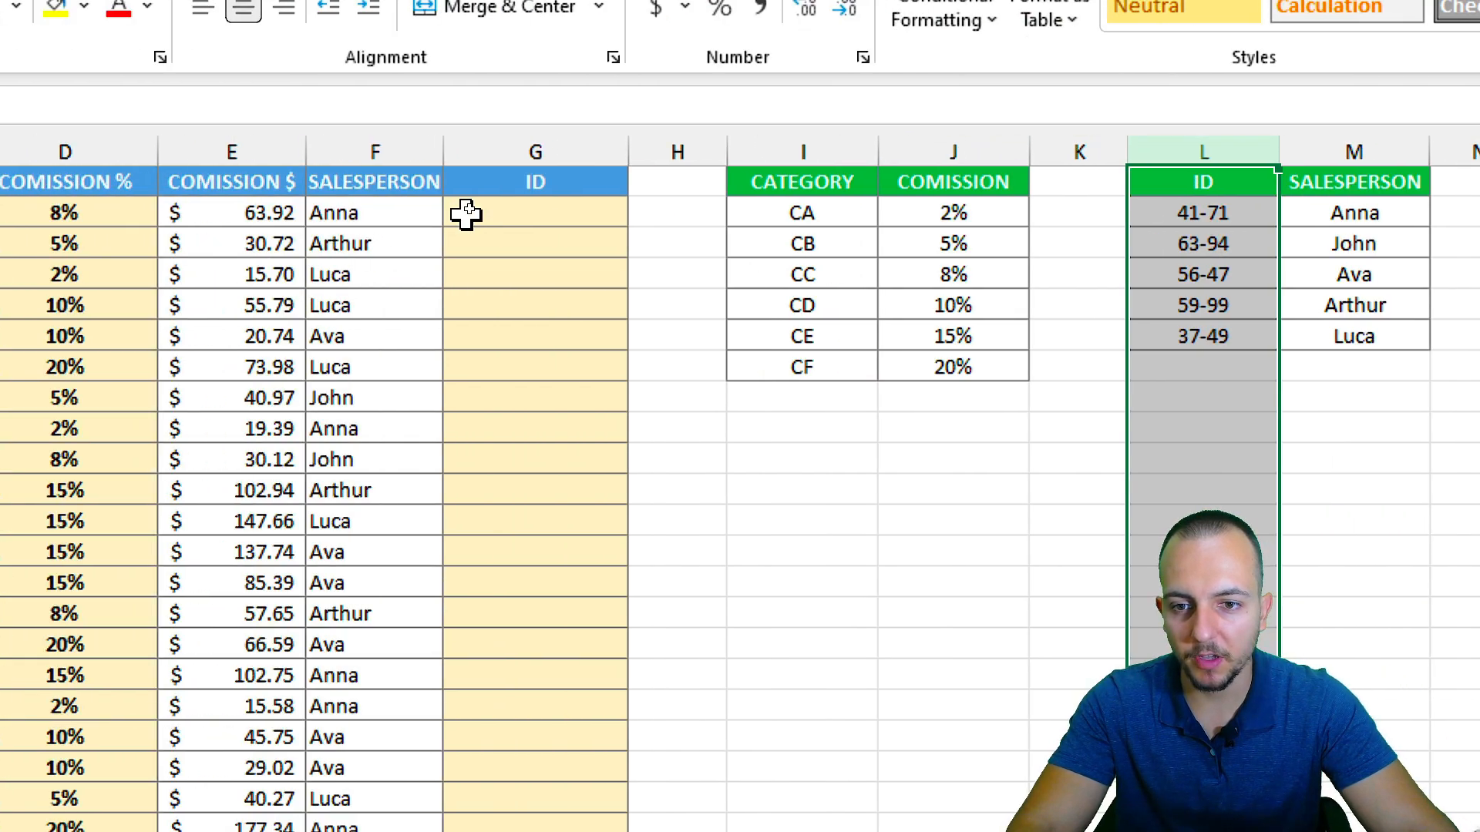
Step: Review the empty ID cells in column G and the existing COMISSION % formula in D2
{"action": "left_click", "coordinate": [472, 213]}
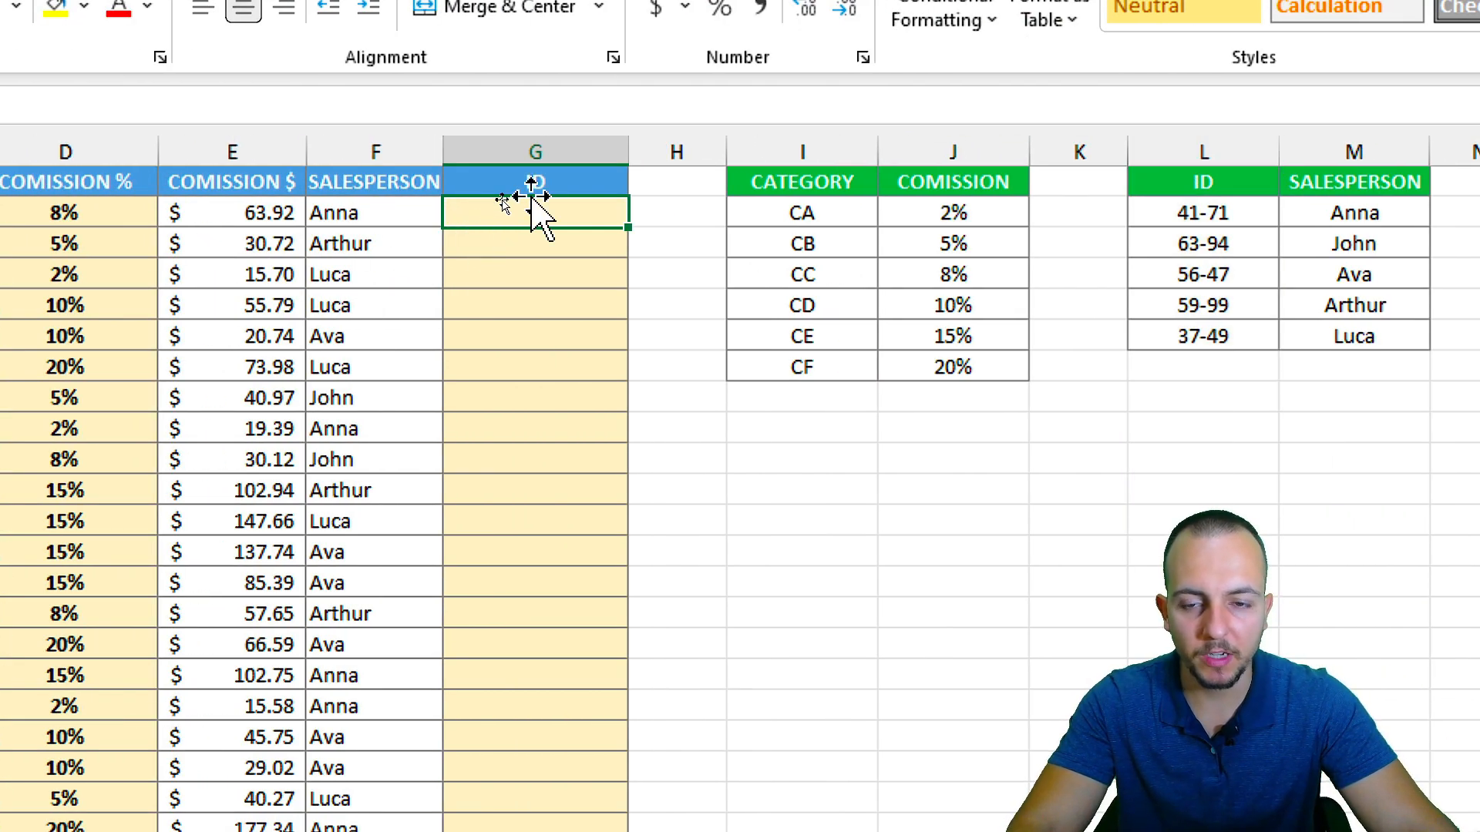
{"action": "left_click_drag", "start_coordinate": [535, 174], "coordinate": [536, 513]}
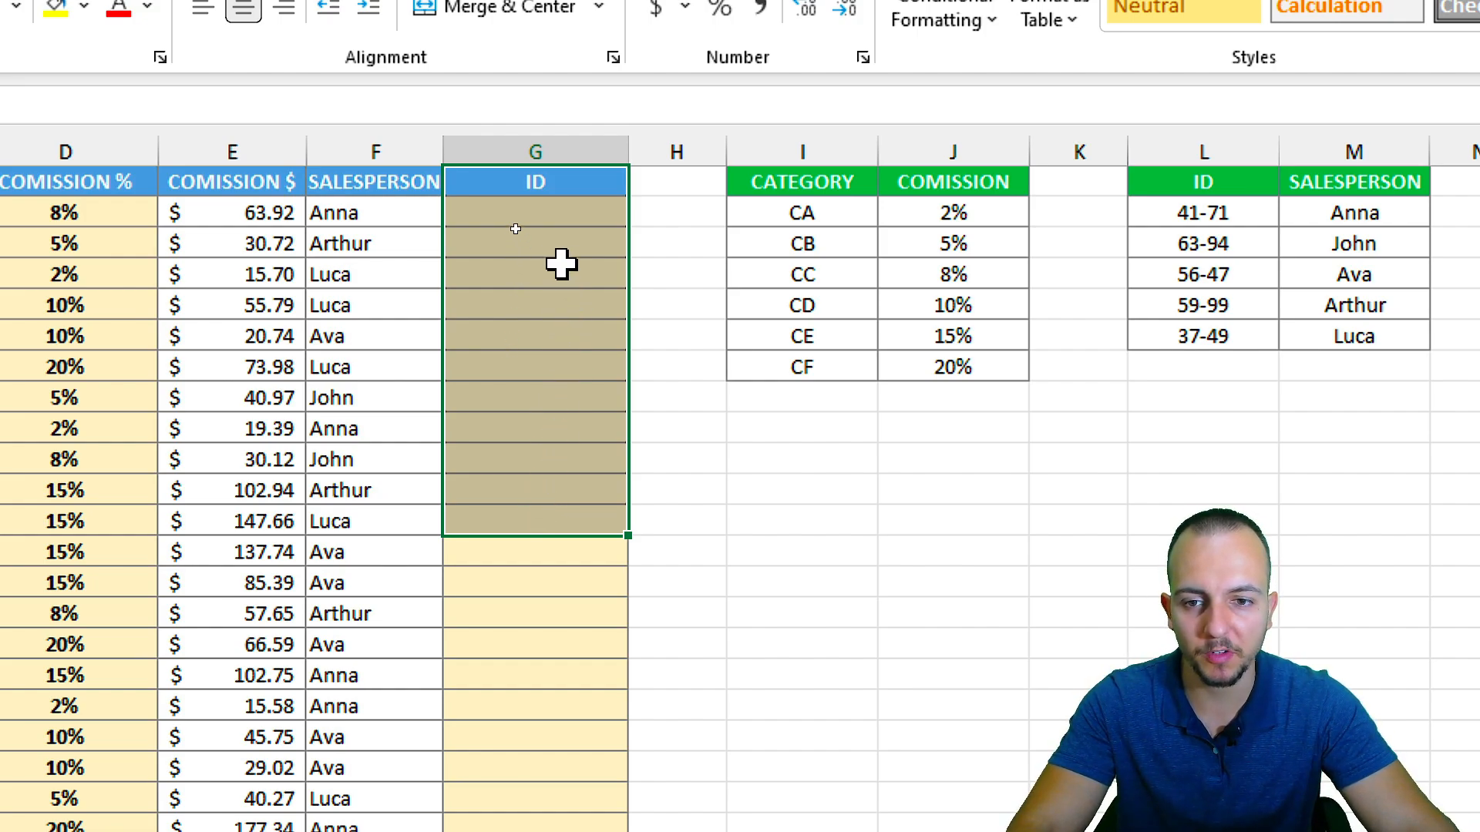
{"action": "left_click", "coordinate": [532, 213]}
{"action": "left_click", "coordinate": [330, 197]}
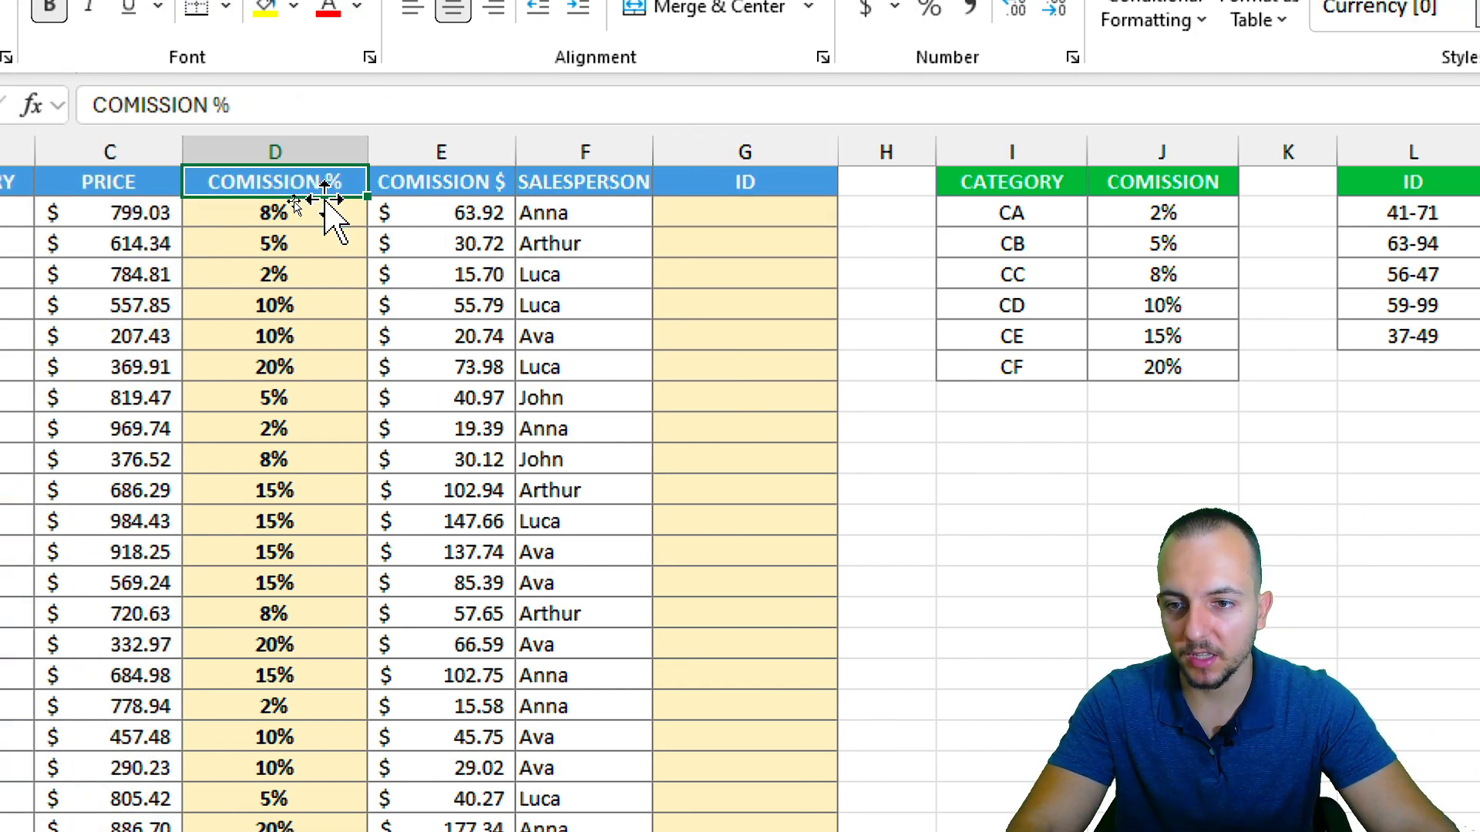
{"action": "left_click", "coordinate": [291, 214]}
{"action": "double_click", "coordinate": [304, 208]}
{"action": "key", "text": "Escape"}
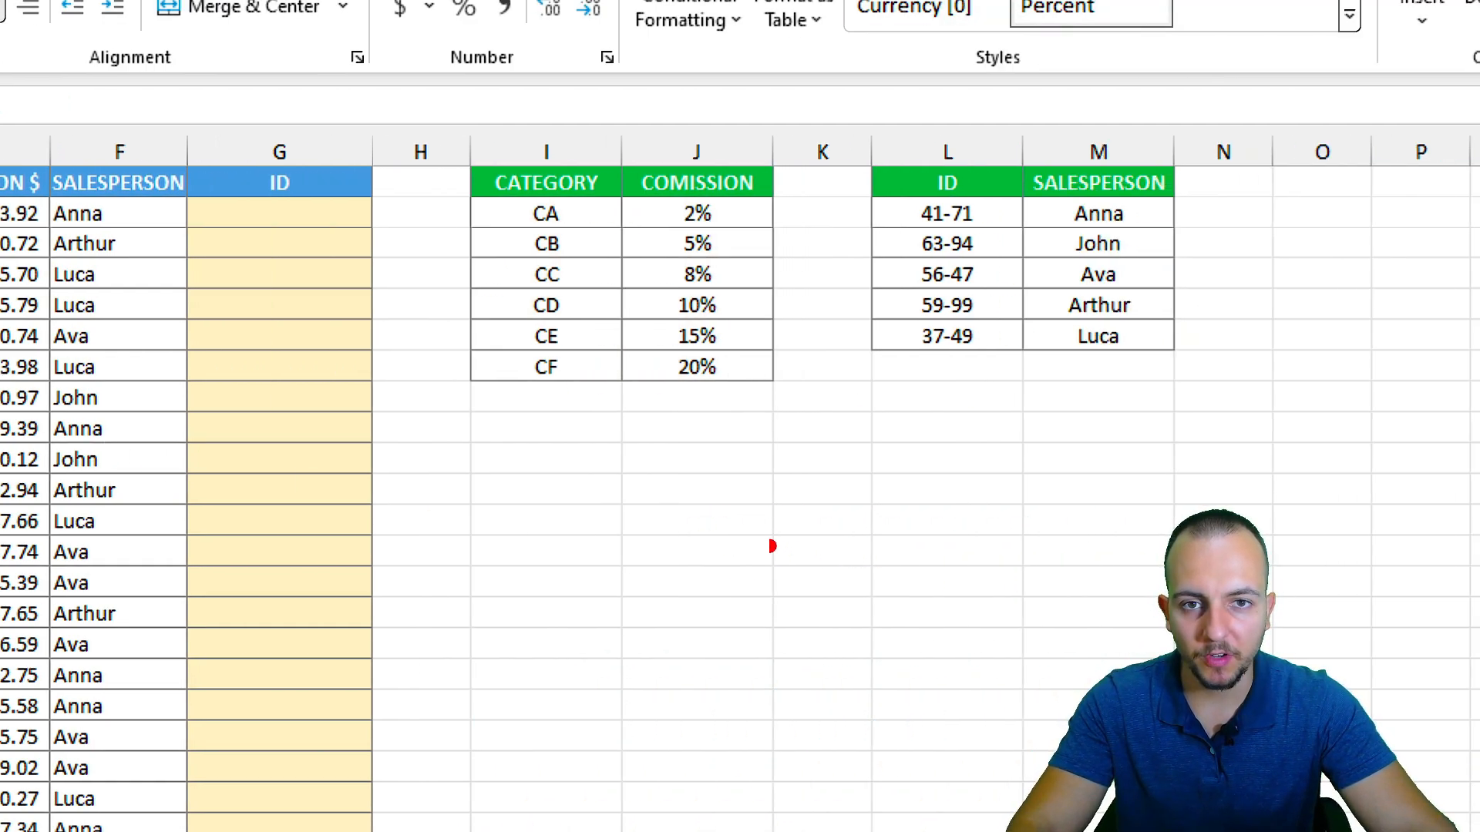
Step: Outline the CATEGORY and COMISSION columns in red with two rightward arrows beneath them, and clear the annotations
{"action": "mouse_move", "coordinate": [487, 154]}
{"action": "left_mouse_down"}
{"action": "mouse_move", "coordinate": [558, 244]}
{"action": "mouse_move", "coordinate": [618, 397]}
{"action": "left_mouse_up"}
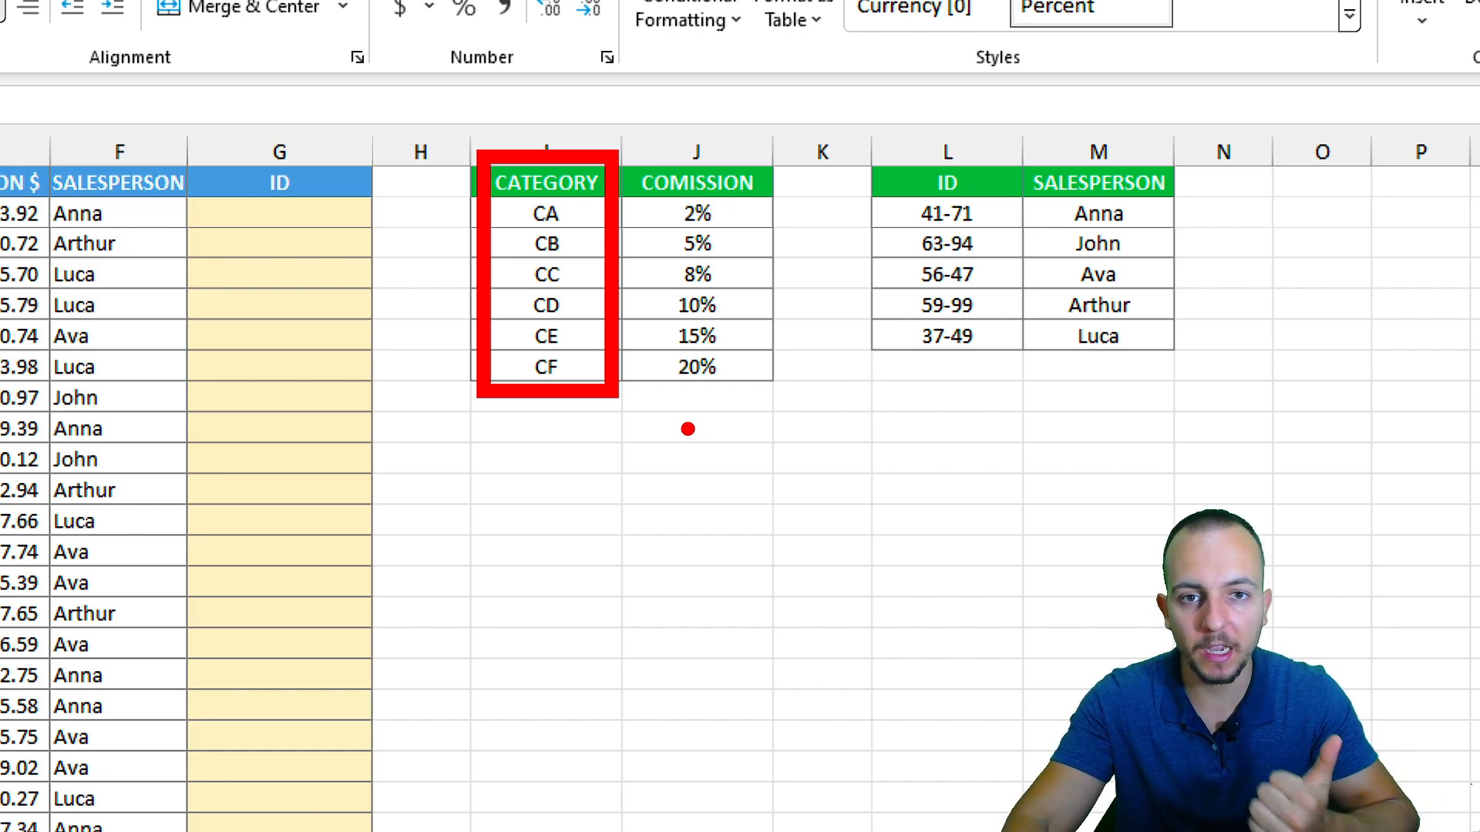
{"action": "left_click_drag", "start_coordinate": [712, 434], "coordinate": [520, 433]}
{"action": "left_click_drag", "start_coordinate": [679, 478], "coordinate": [510, 479]}
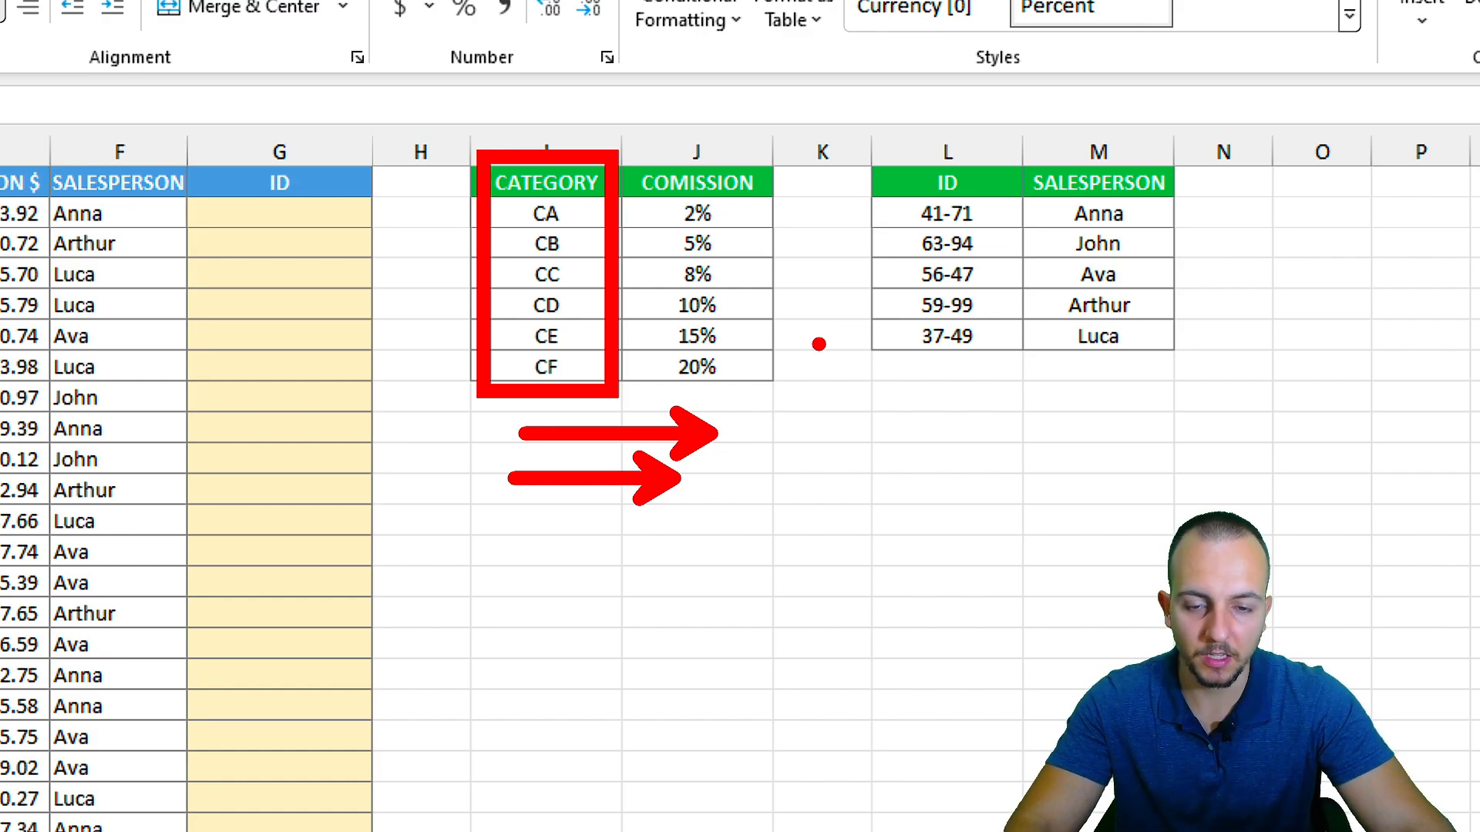
{"action": "mouse_move", "coordinate": [627, 131]}
{"action": "left_mouse_down"}
{"action": "mouse_move", "coordinate": [685, 218]}
{"action": "mouse_move", "coordinate": [769, 417]}
{"action": "left_mouse_up"}
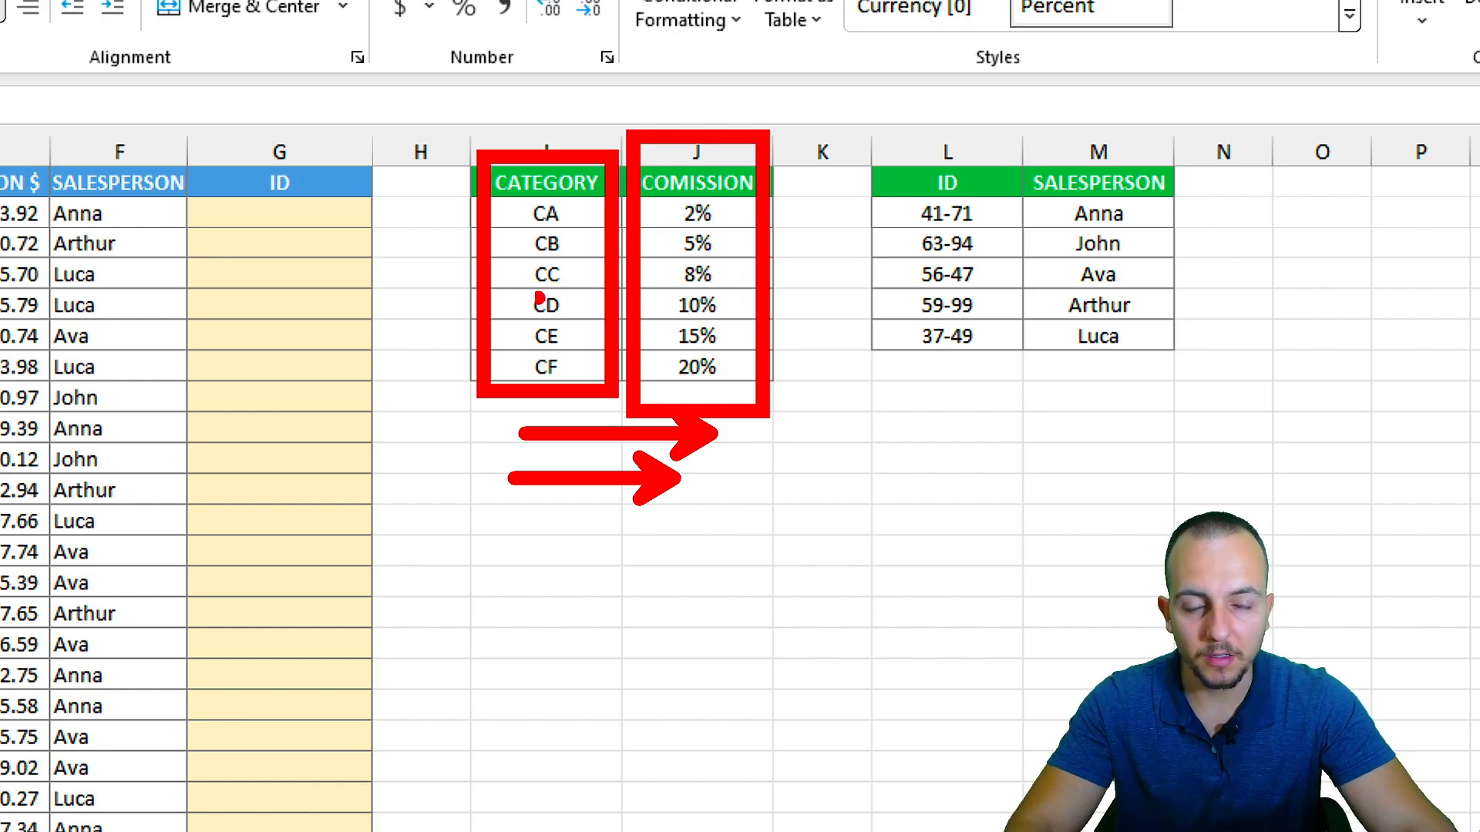
{"action": "key", "text": "Escape"}
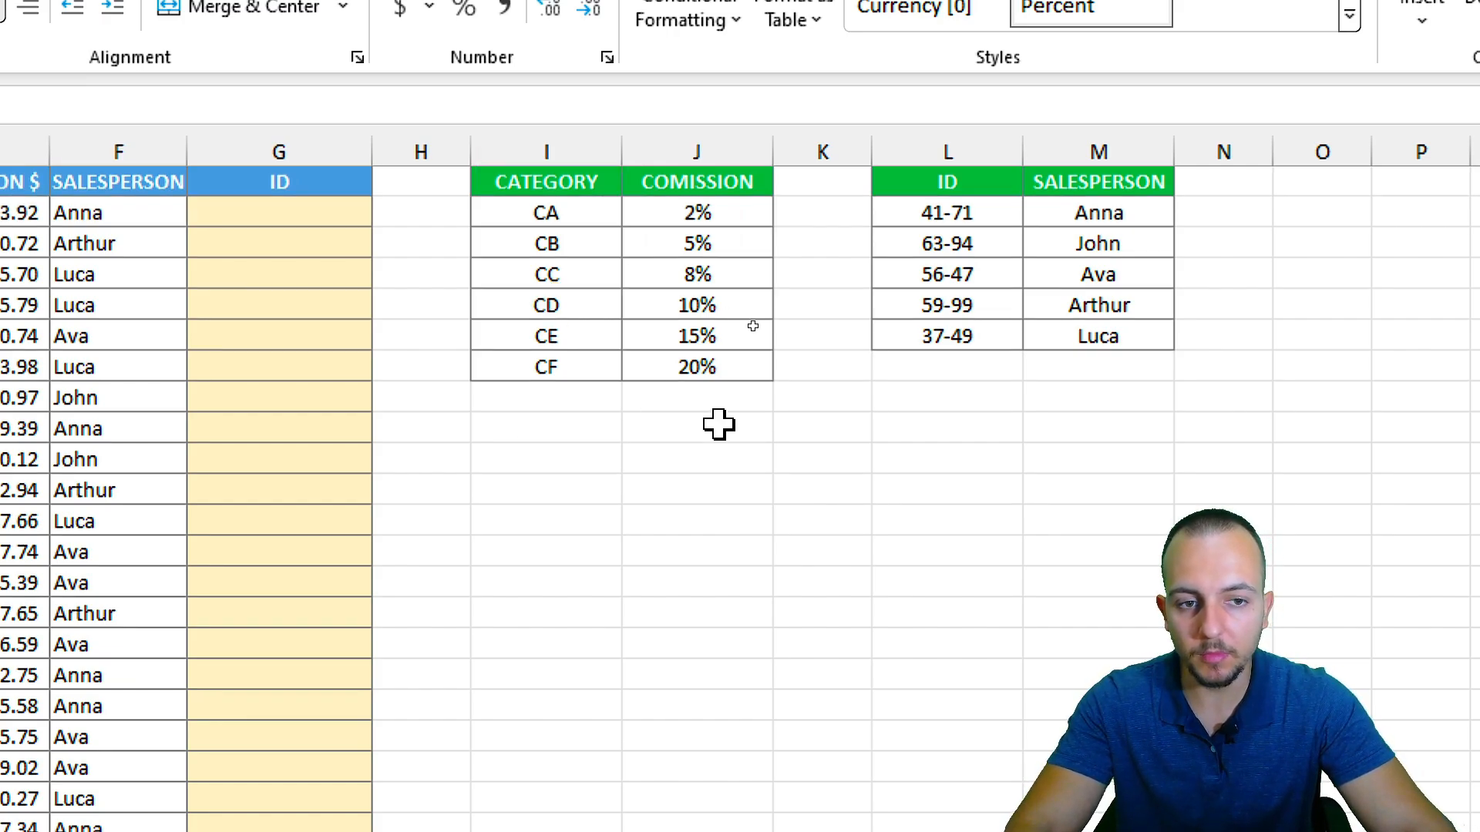
Step: Outline the SALESPERSON lookup column in red, with two rightward arrows beneath it and one arrow pointing at it
{"action": "left_click", "coordinate": [1025, 142]}
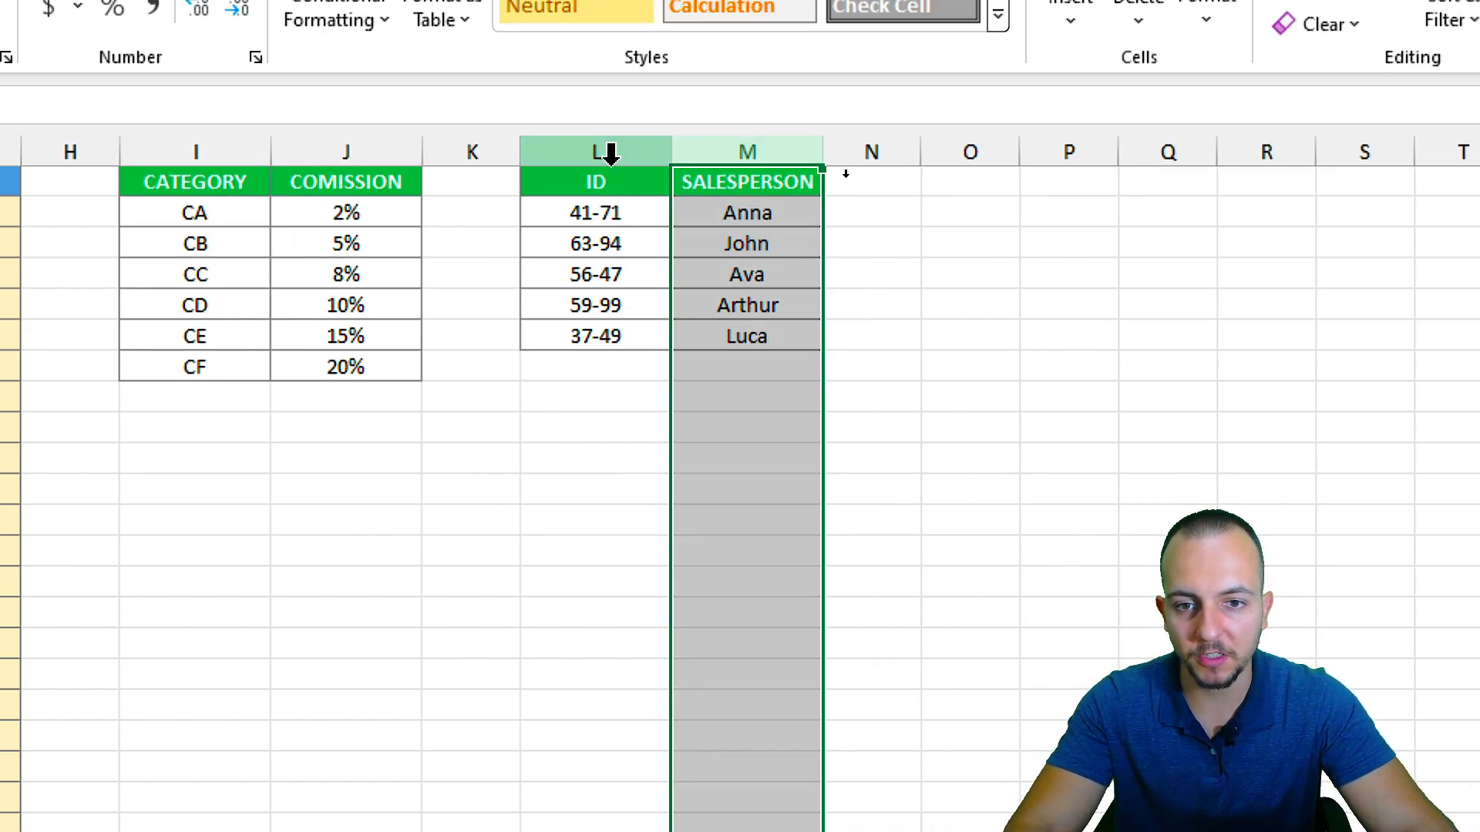
{"action": "left_click", "coordinate": [934, 146]}
{"action": "left_click", "coordinate": [621, 188]}
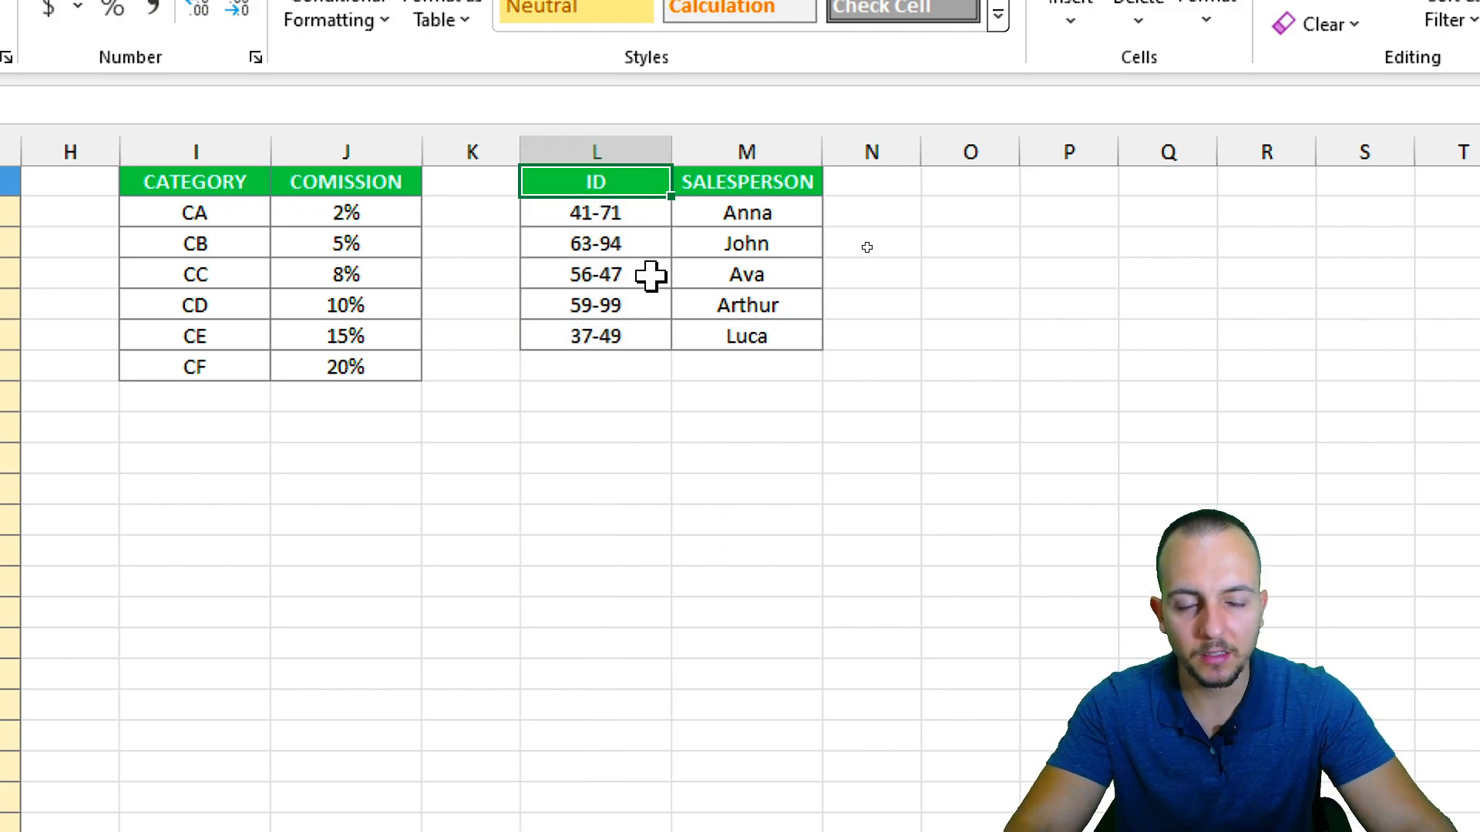
{"action": "key", "text": "ctrl+2"}
{"action": "mouse_move", "coordinate": [670, 165]}
{"action": "left_mouse_down"}
{"action": "mouse_move", "coordinate": [826, 348]}
{"action": "mouse_move", "coordinate": [829, 374]}
{"action": "left_mouse_up"}
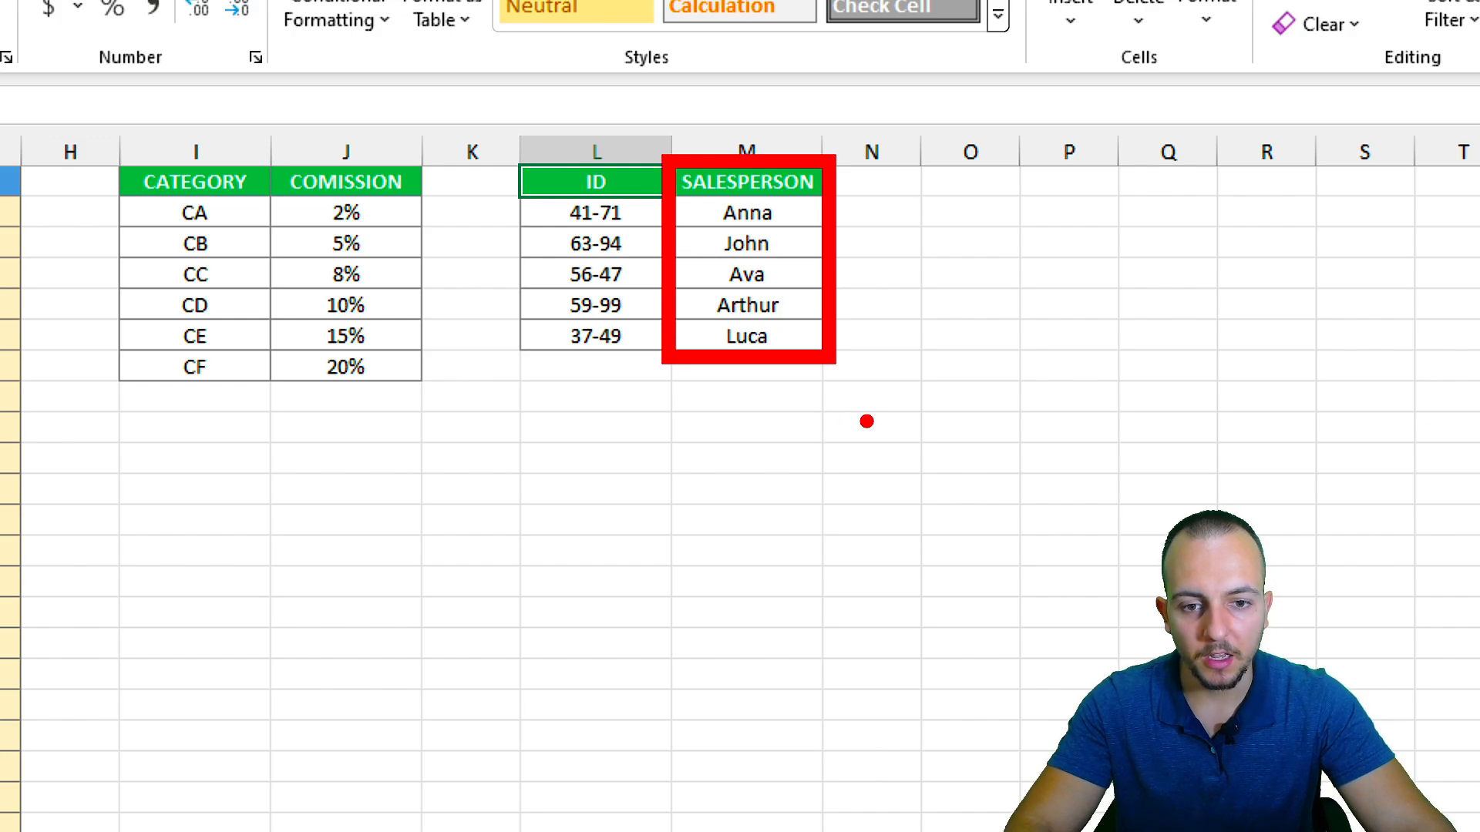
{"action": "left_click_drag", "start_coordinate": [941, 390], "coordinate": [708, 390]}
{"action": "left_click_drag", "start_coordinate": [932, 451], "coordinate": [673, 452]}
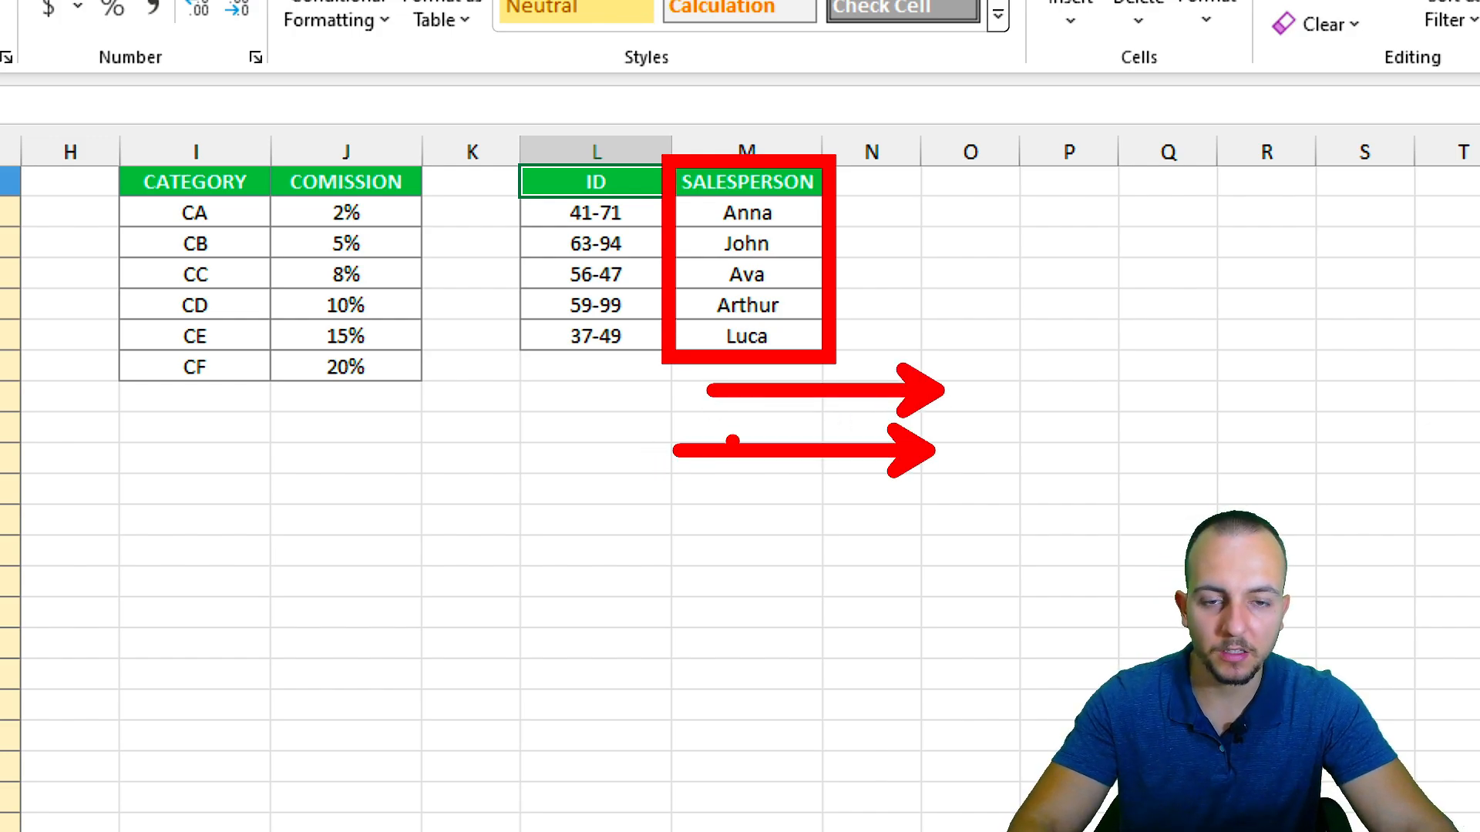
{"action": "left_click_drag", "start_coordinate": [864, 256], "coordinate": [1050, 183]}
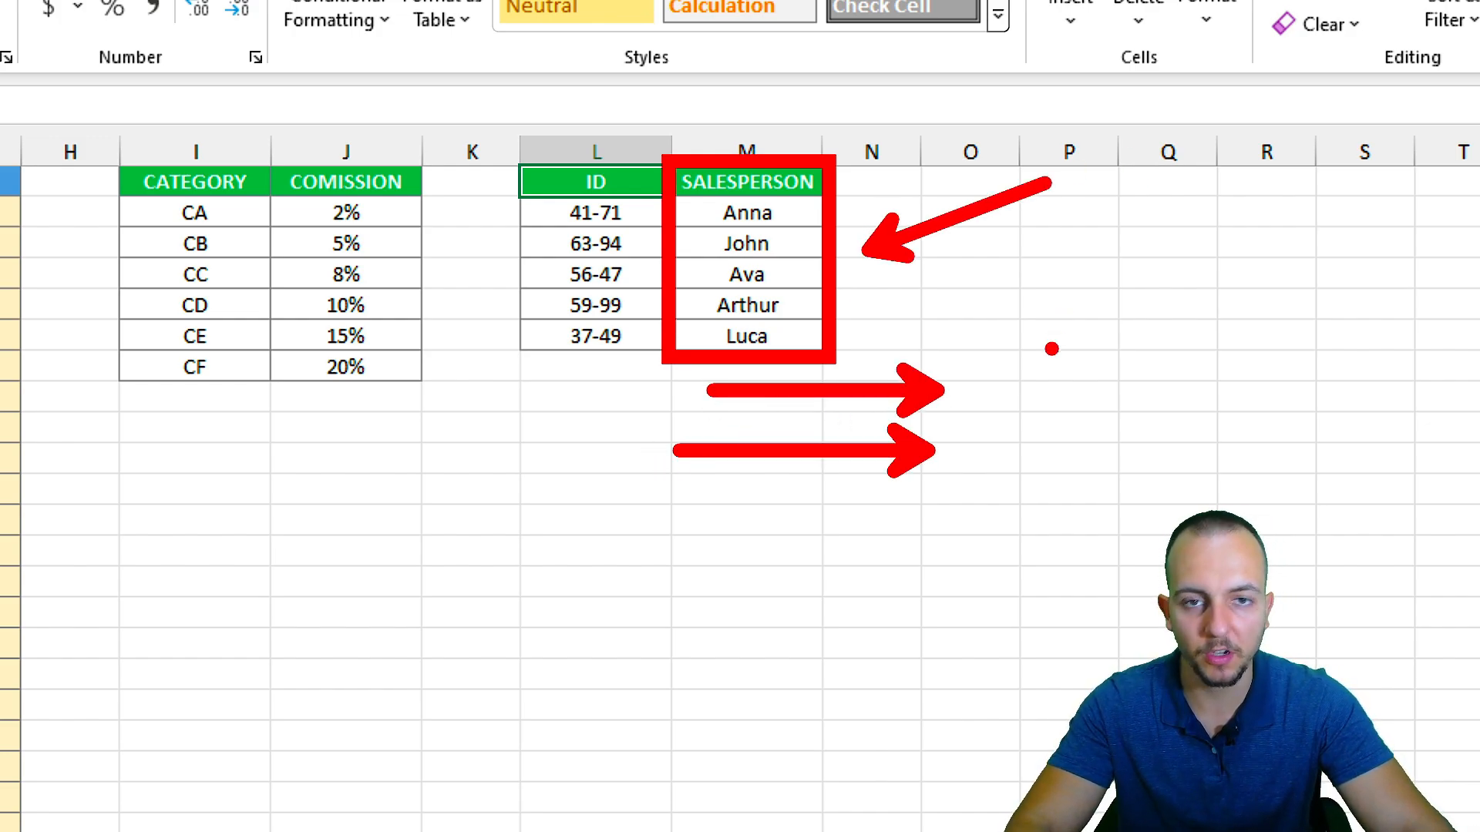
Step: Remove the arrow pointing at SALESPERSON, draw a check mark and a cross below the ID table, and undo them with the lower rightward arrow
{"action": "key", "text": "ctrl+z"}
{"action": "left_click_drag", "start_coordinate": [537, 559], "coordinate": [657, 524]}
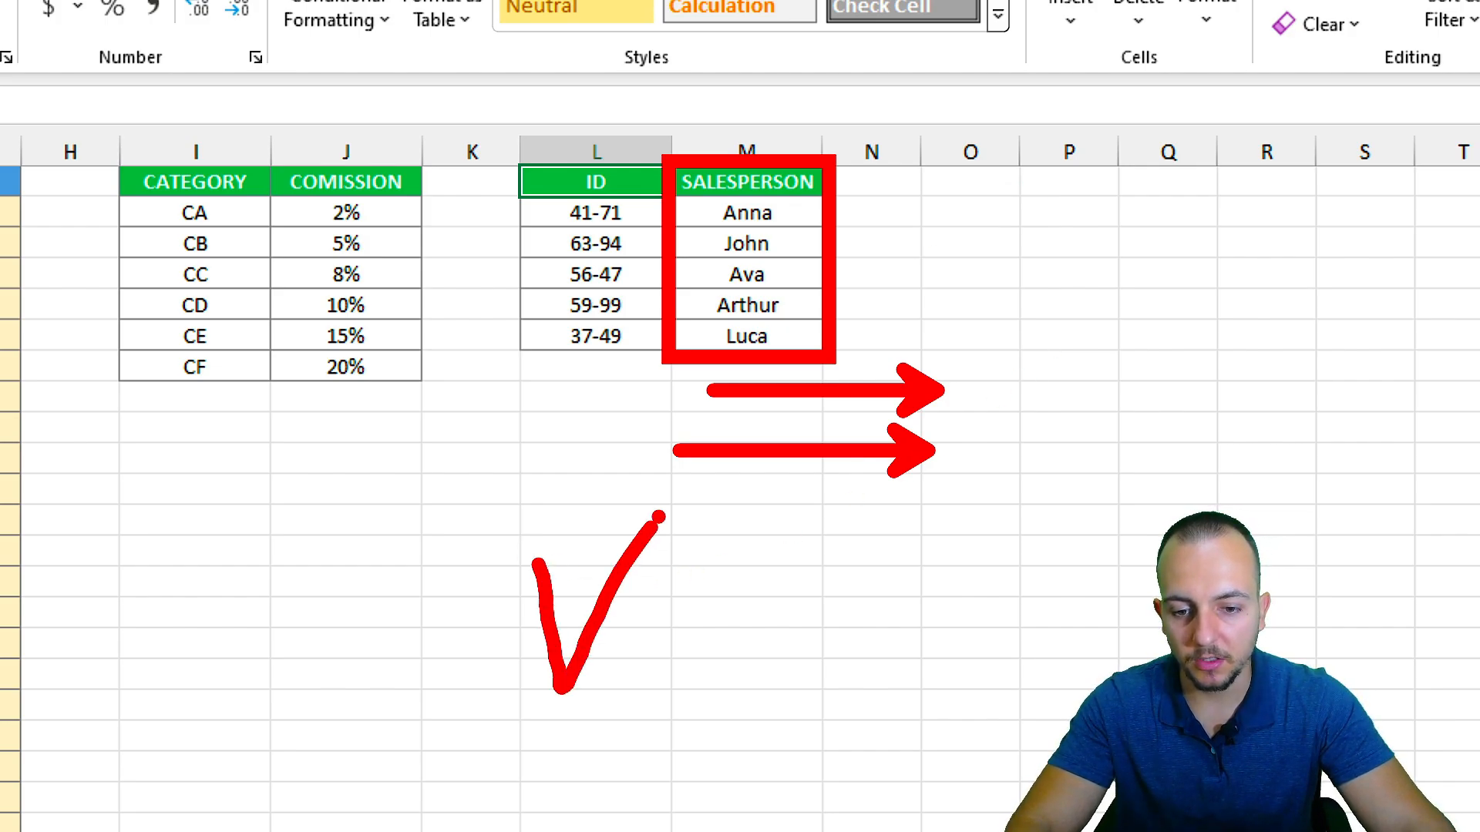
{"action": "left_click_drag", "start_coordinate": [471, 678], "coordinate": [661, 537]}
{"action": "left_click_drag", "start_coordinate": [505, 545], "coordinate": [725, 703]}
{"action": "key", "text": "ctrl+z"}
{"action": "key", "text": "ctrl+z"}
{"action": "key", "text": "ctrl+z"}
{"action": "key", "text": "ctrl+z"}
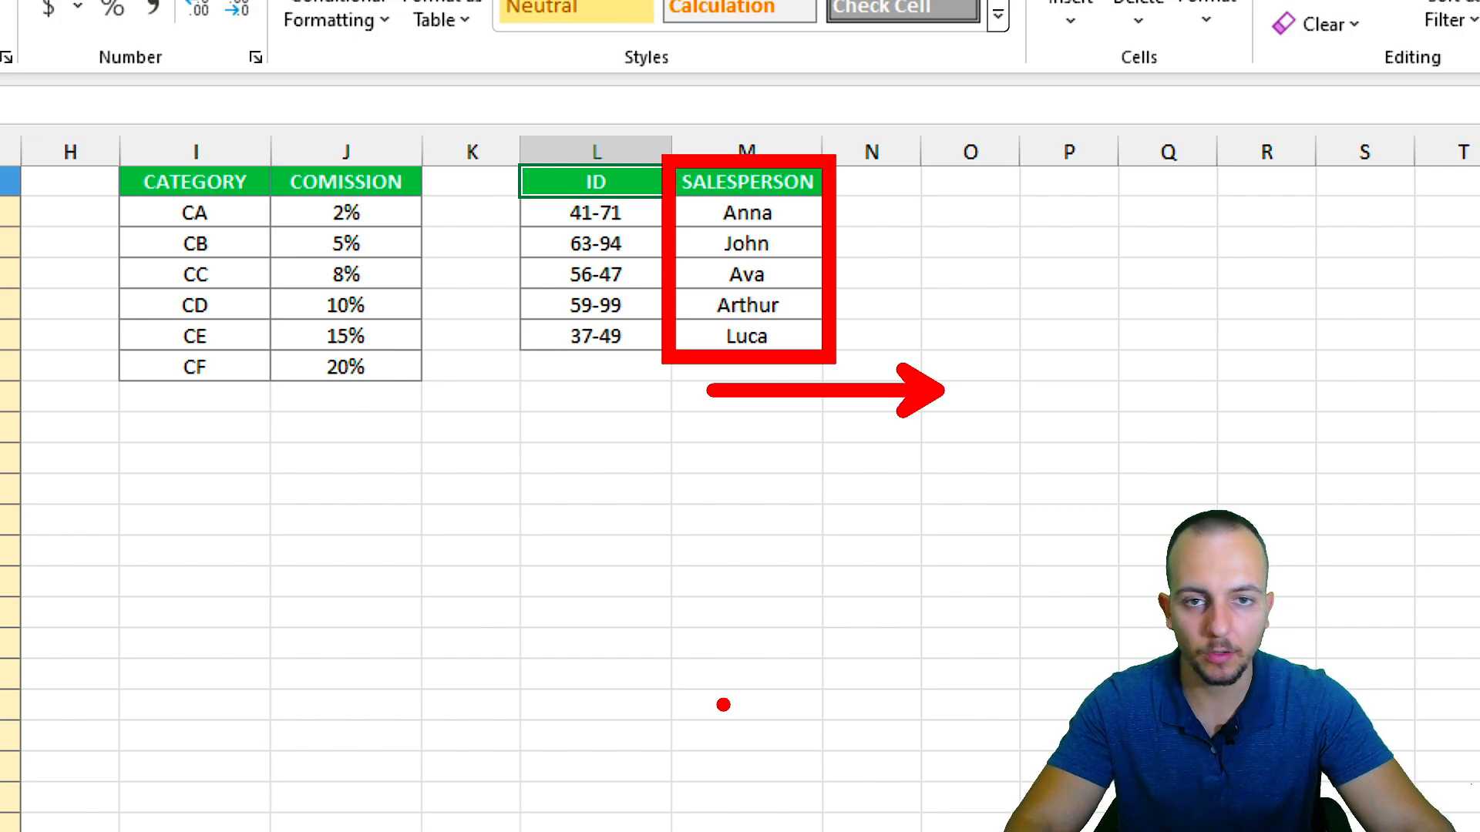
Step: Replace the remaining straight arrow with freehand arrows from below SALESPERSON towards the ID column and the empty columns opposite
{"action": "key", "text": "ctrl+z"}
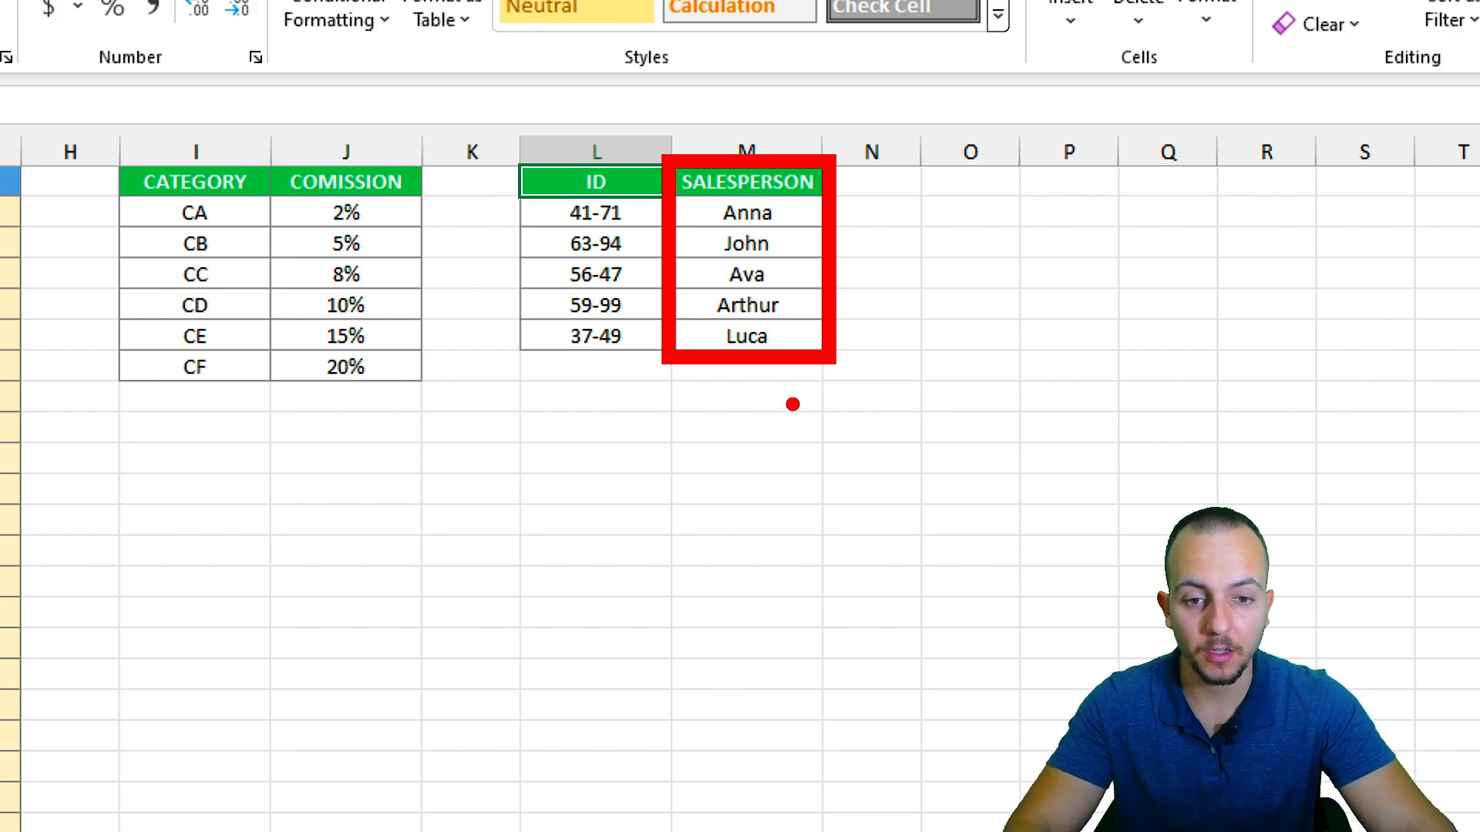
{"action": "mouse_move", "coordinate": [787, 386]}
{"action": "left_mouse_down"}
{"action": "mouse_move", "coordinate": [973, 376]}
{"action": "mouse_move", "coordinate": [1006, 441]}
{"action": "mouse_move", "coordinate": [598, 390]}
{"action": "mouse_move", "coordinate": [570, 465]}
{"action": "left_mouse_up"}
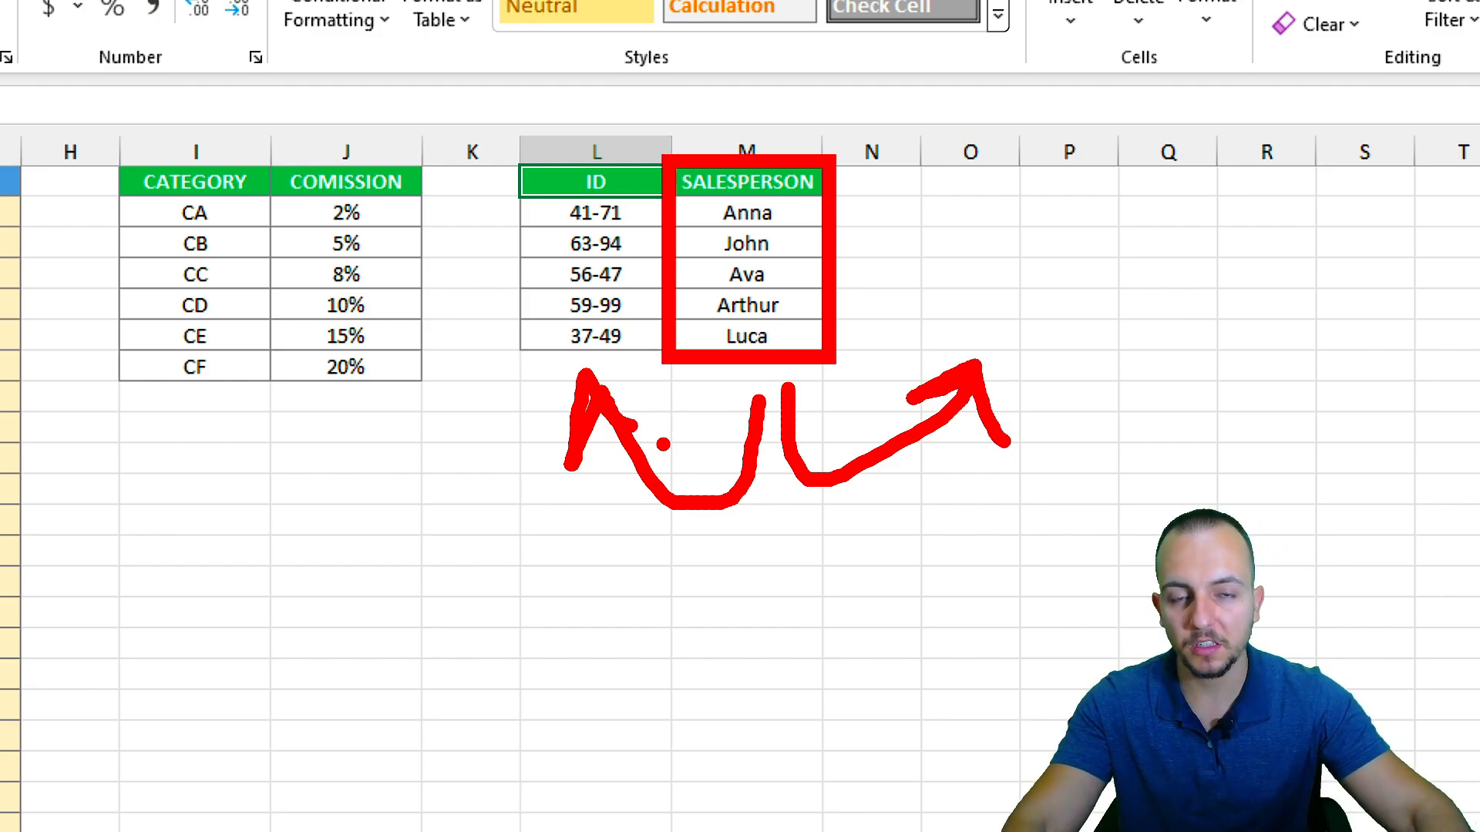
Step: Clear the red annotations from the sheet
{"action": "key", "text": "Escape"}
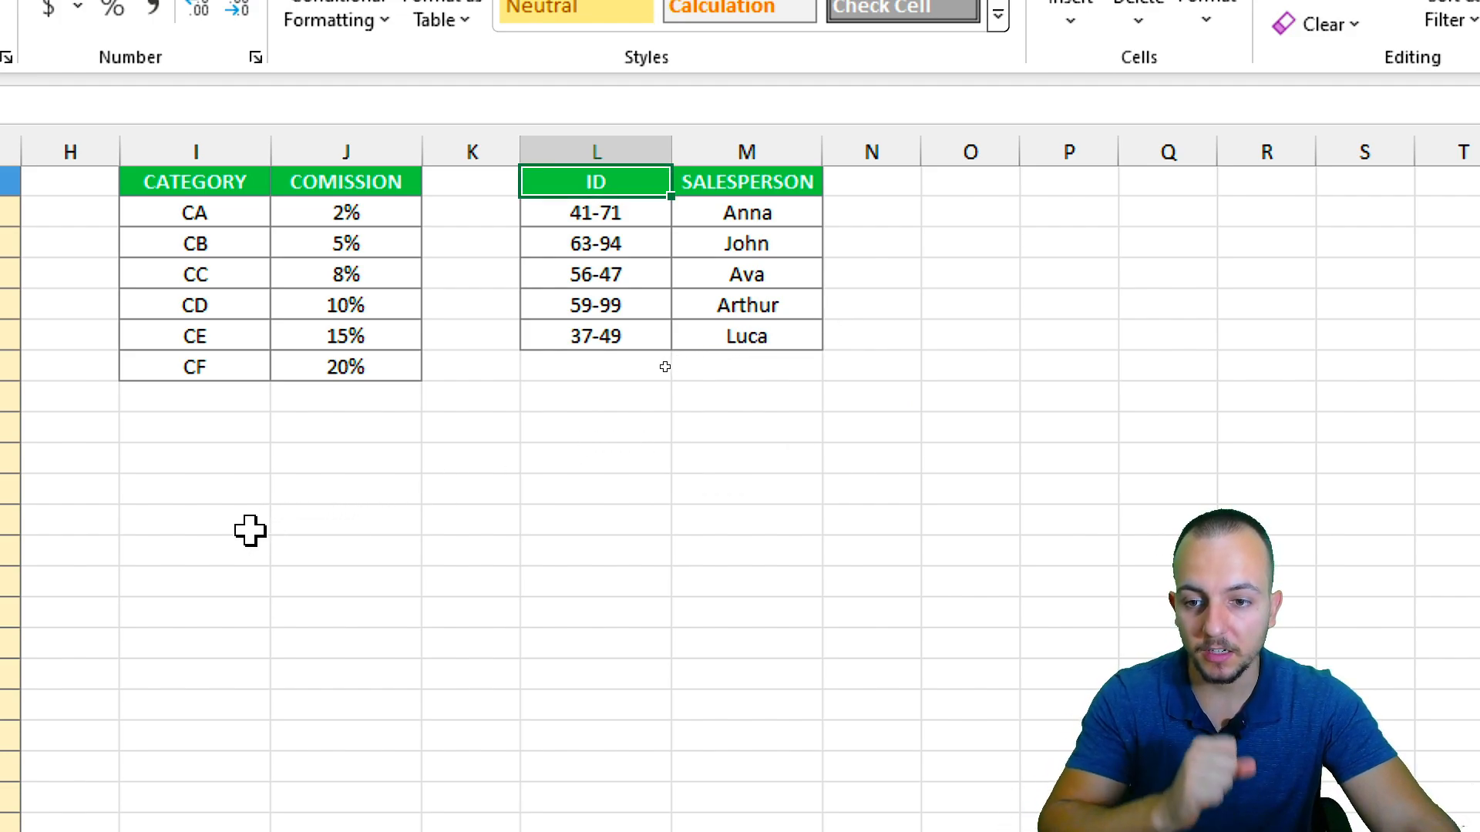
{"action": "left_click", "coordinate": [352, 550]}
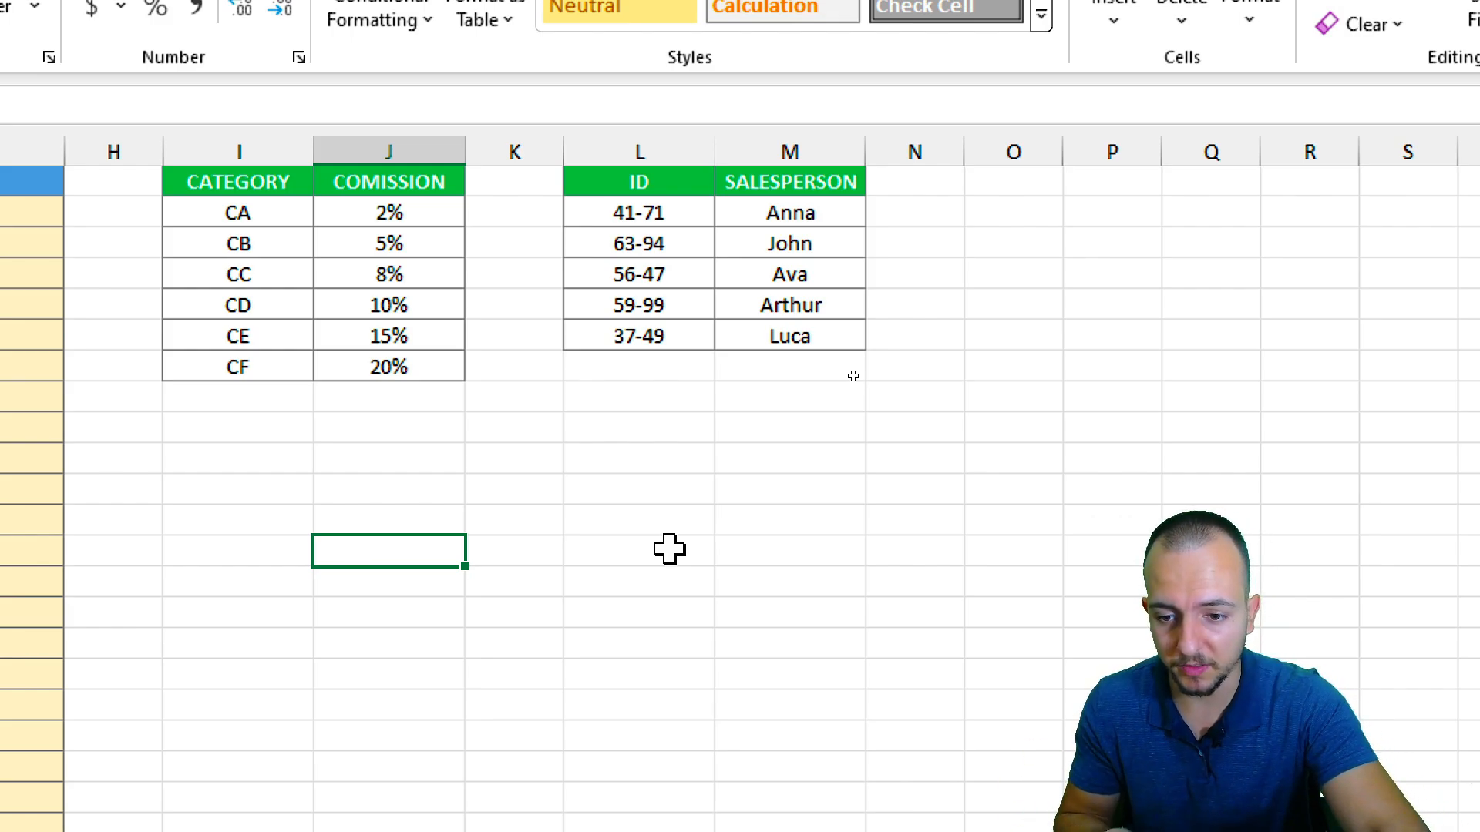
{"action": "type", "text": "="}
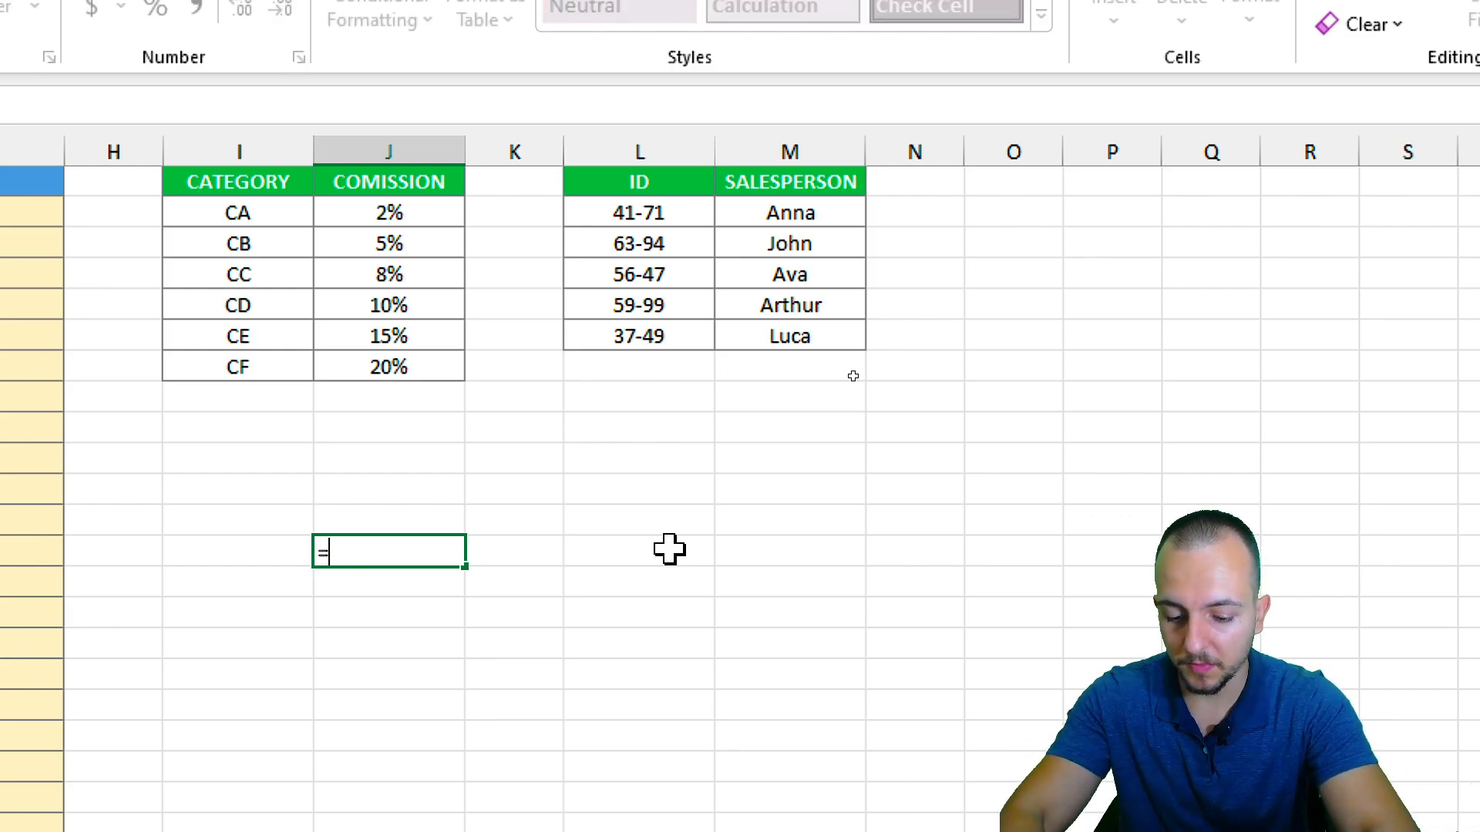
{"action": "type", "text": "HLO"}
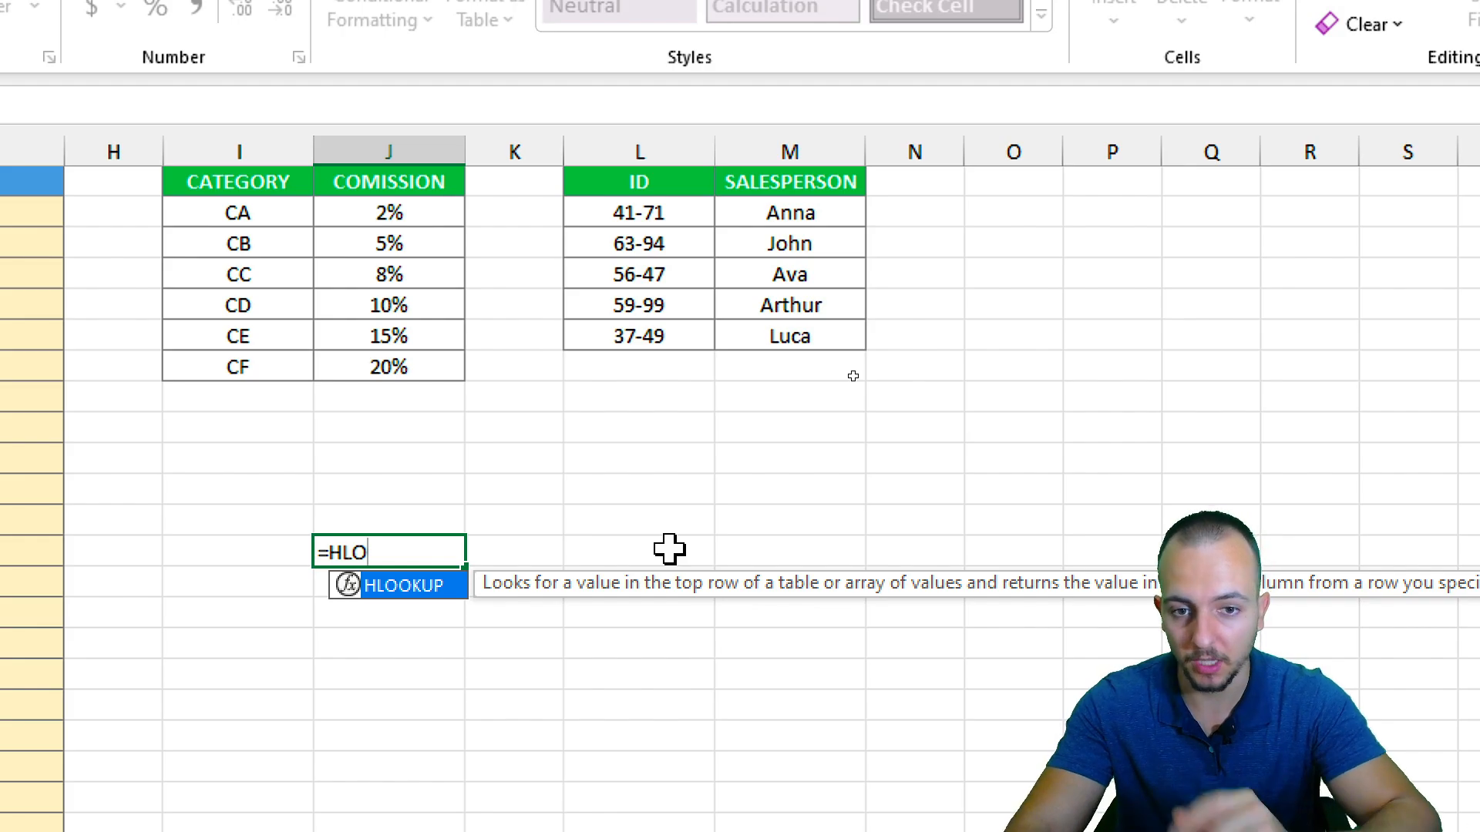
{"action": "key", "text": "Escape"}
{"action": "key", "text": "Escape"}
Step: Start an XLOOKUP formula in G2 of the ID column with the salesperson in F2 as the lookup value
{"action": "scroll", "coordinate": [172, 380], "scroll_direction": "left", "scroll_amount": 5}
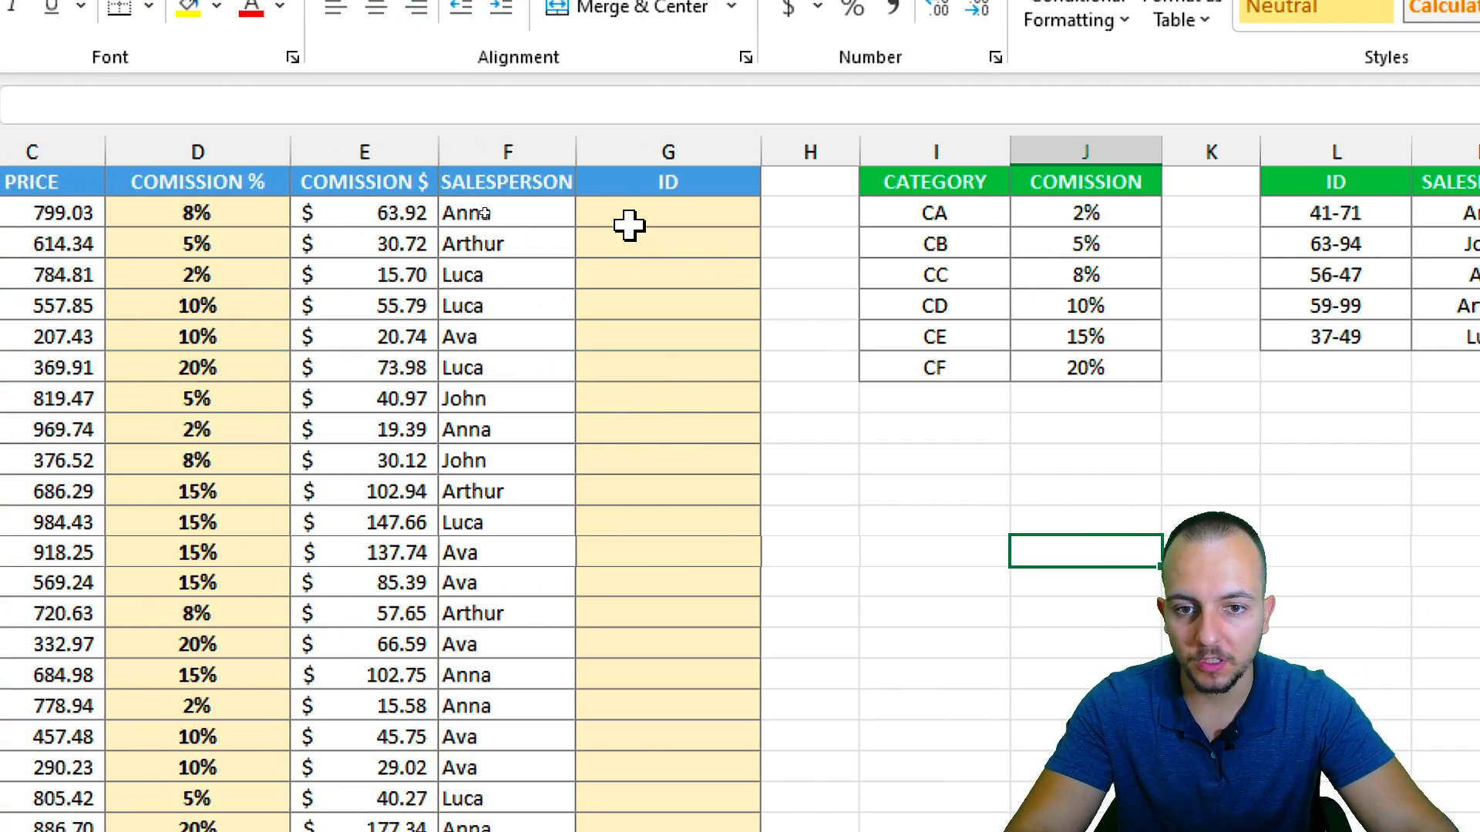
{"action": "left_click", "coordinate": [629, 225]}
{"action": "type", "text": "="}
{"action": "type", "text": "XLOK"}
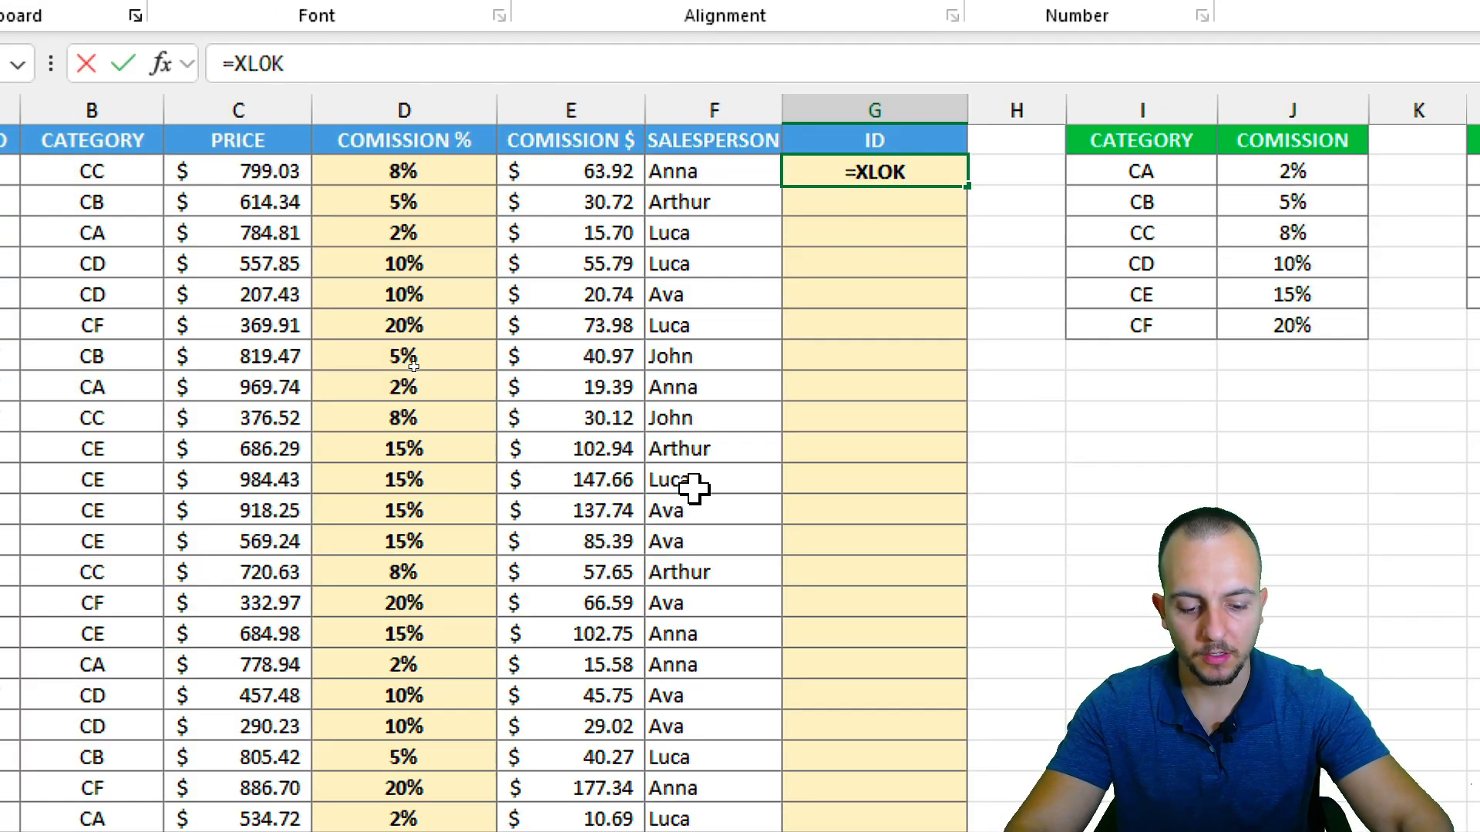
{"action": "key", "text": "BackSpace"}
{"action": "double_click", "coordinate": [941, 204]}
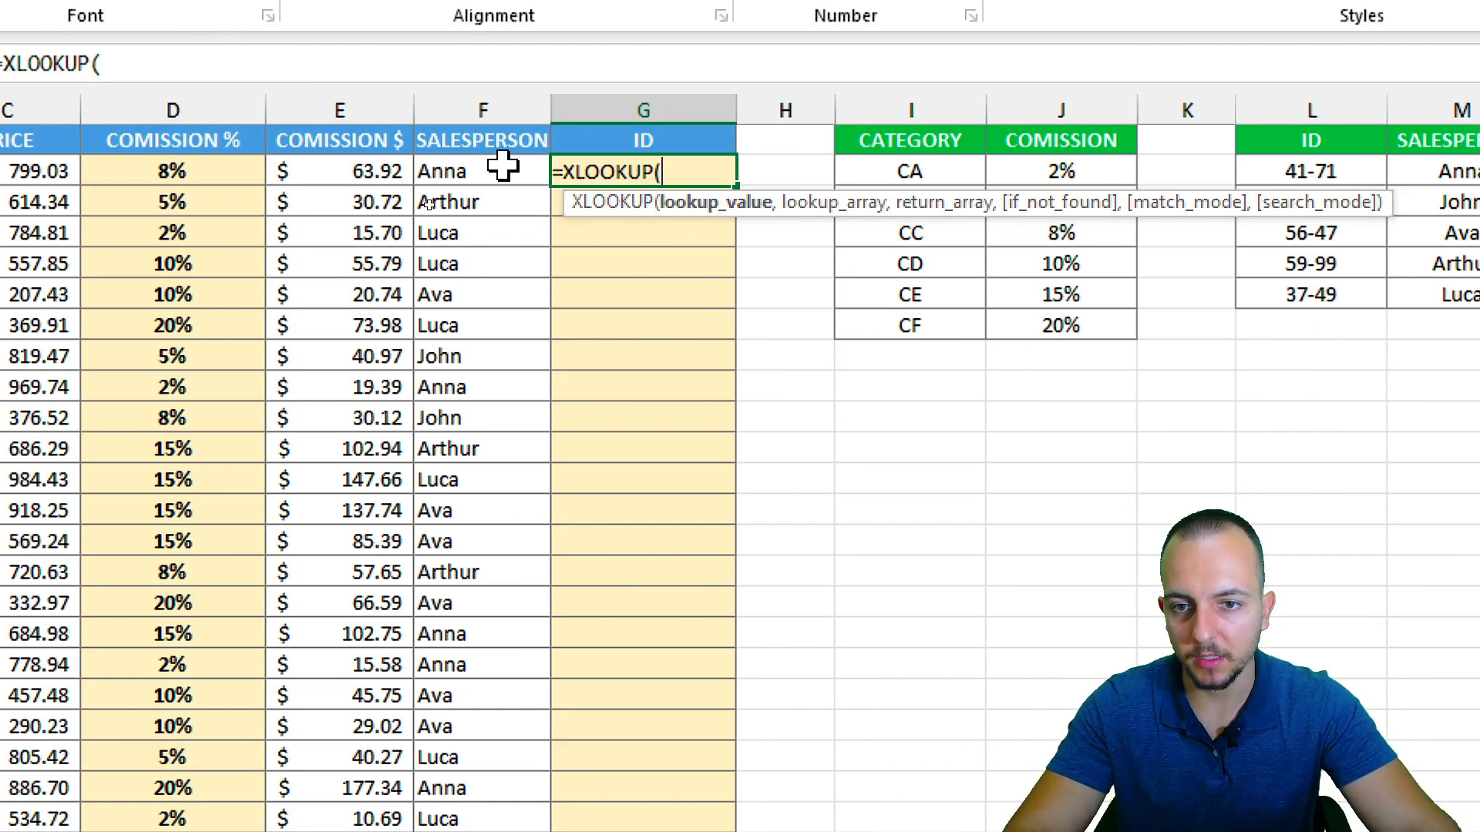
{"action": "left_click", "coordinate": [501, 168]}
{"action": "type", "text": ","}
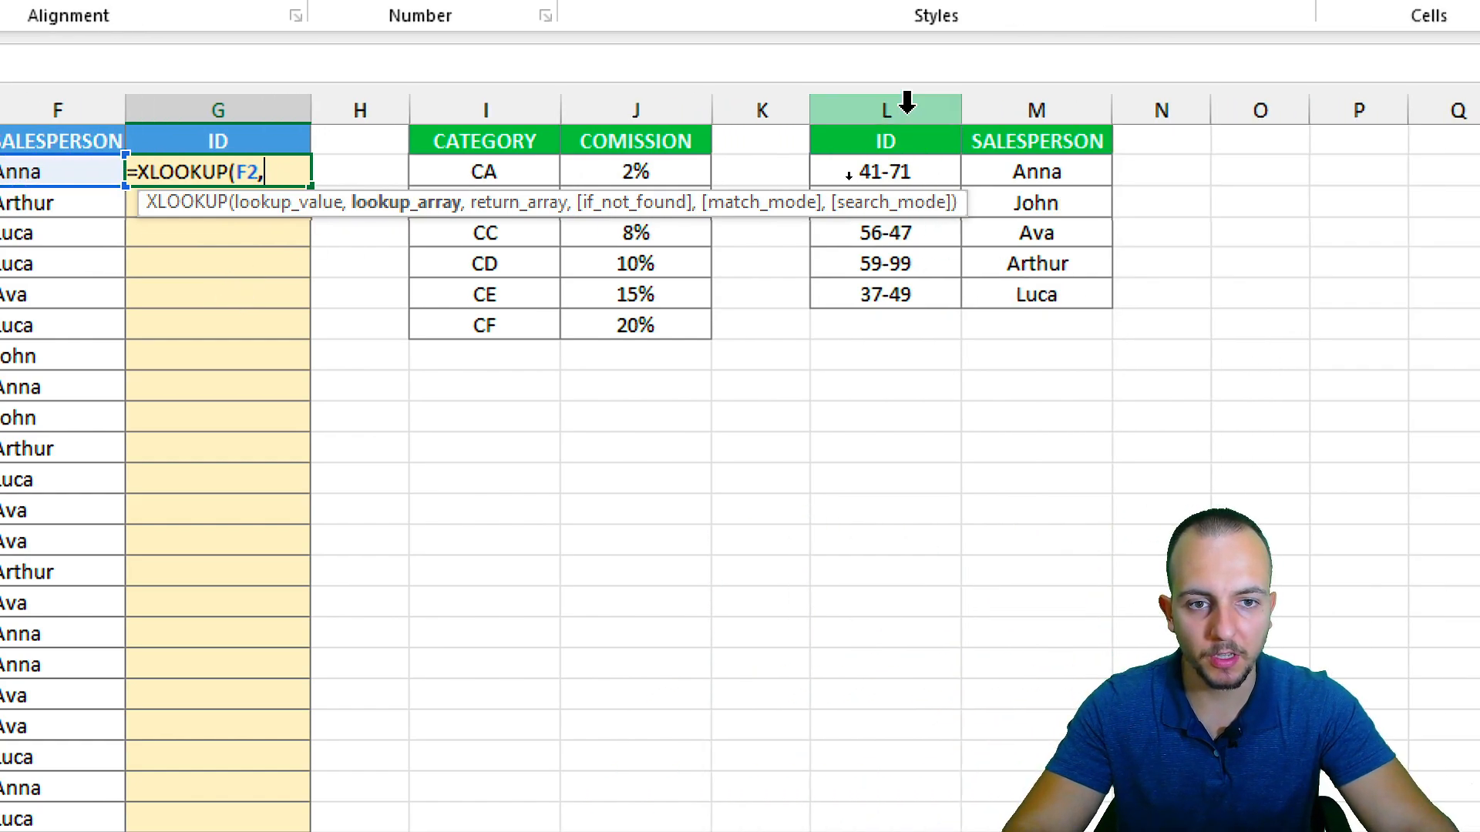
Step: Complete the XLOOKUP with column M as the lookup array and column L as the return array
{"action": "left_click", "coordinate": [1099, 96]}
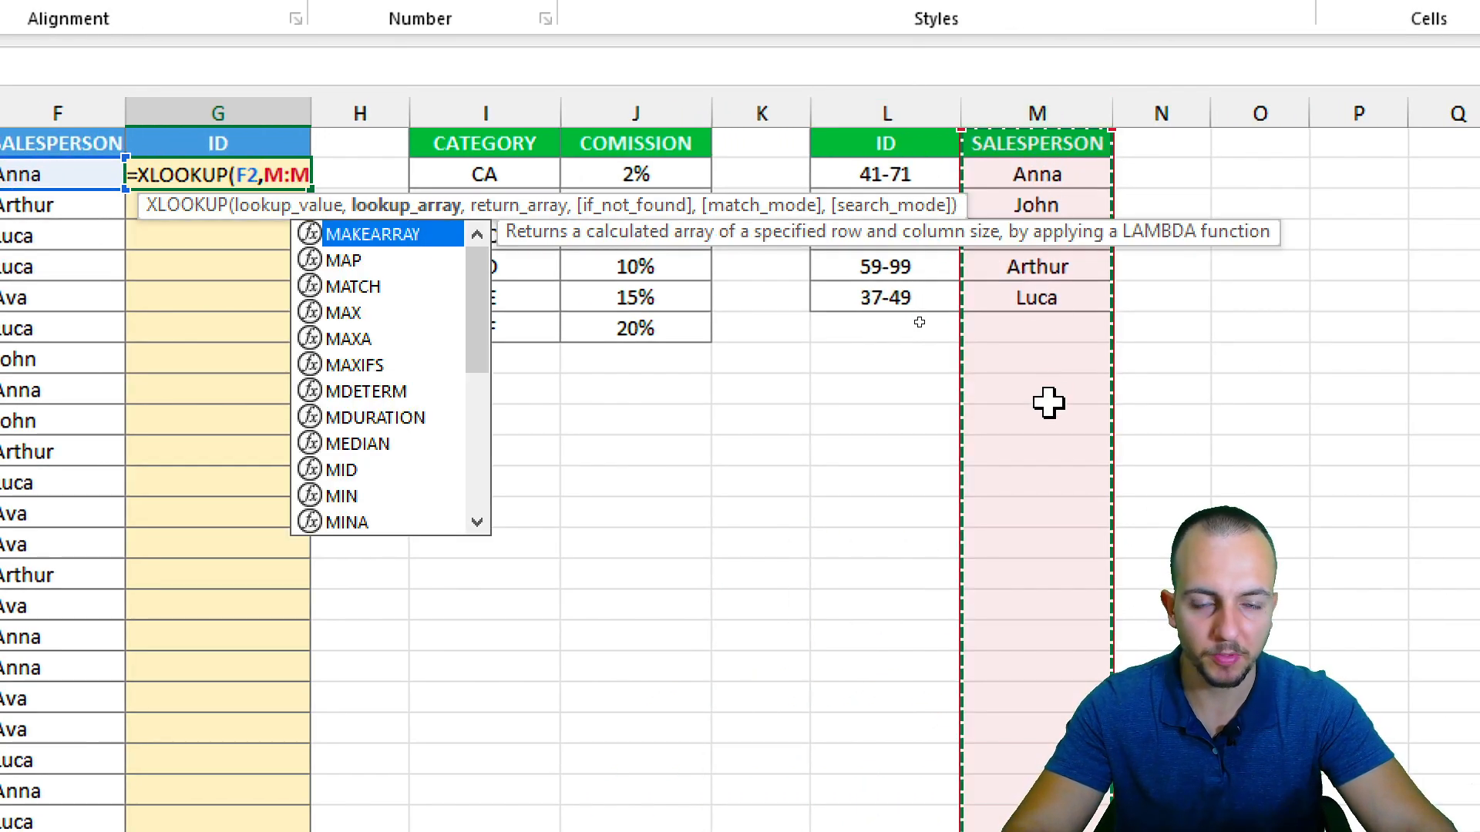
{"action": "type", "text": ","}
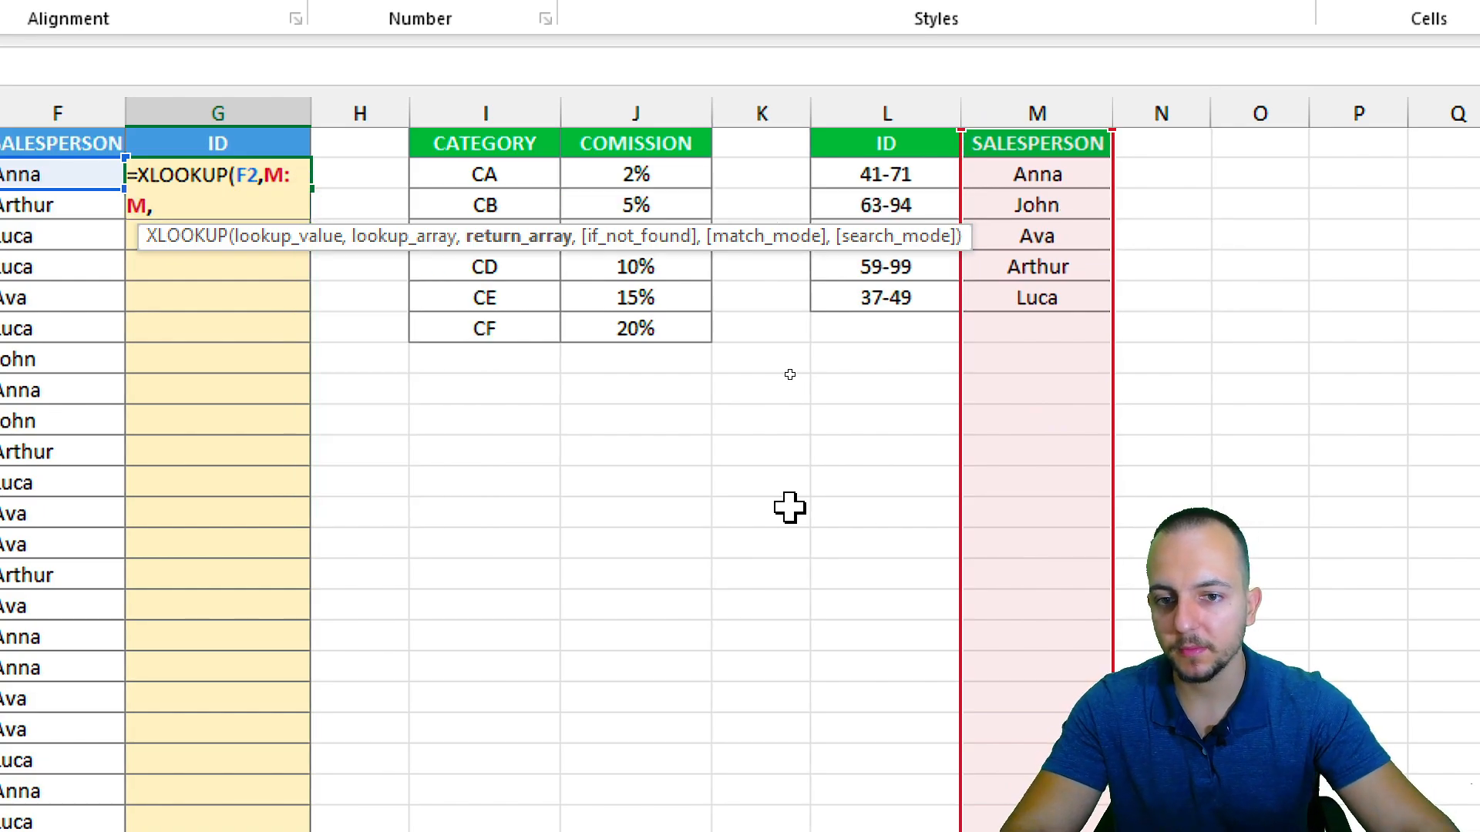
{"action": "left_click", "coordinate": [912, 115]}
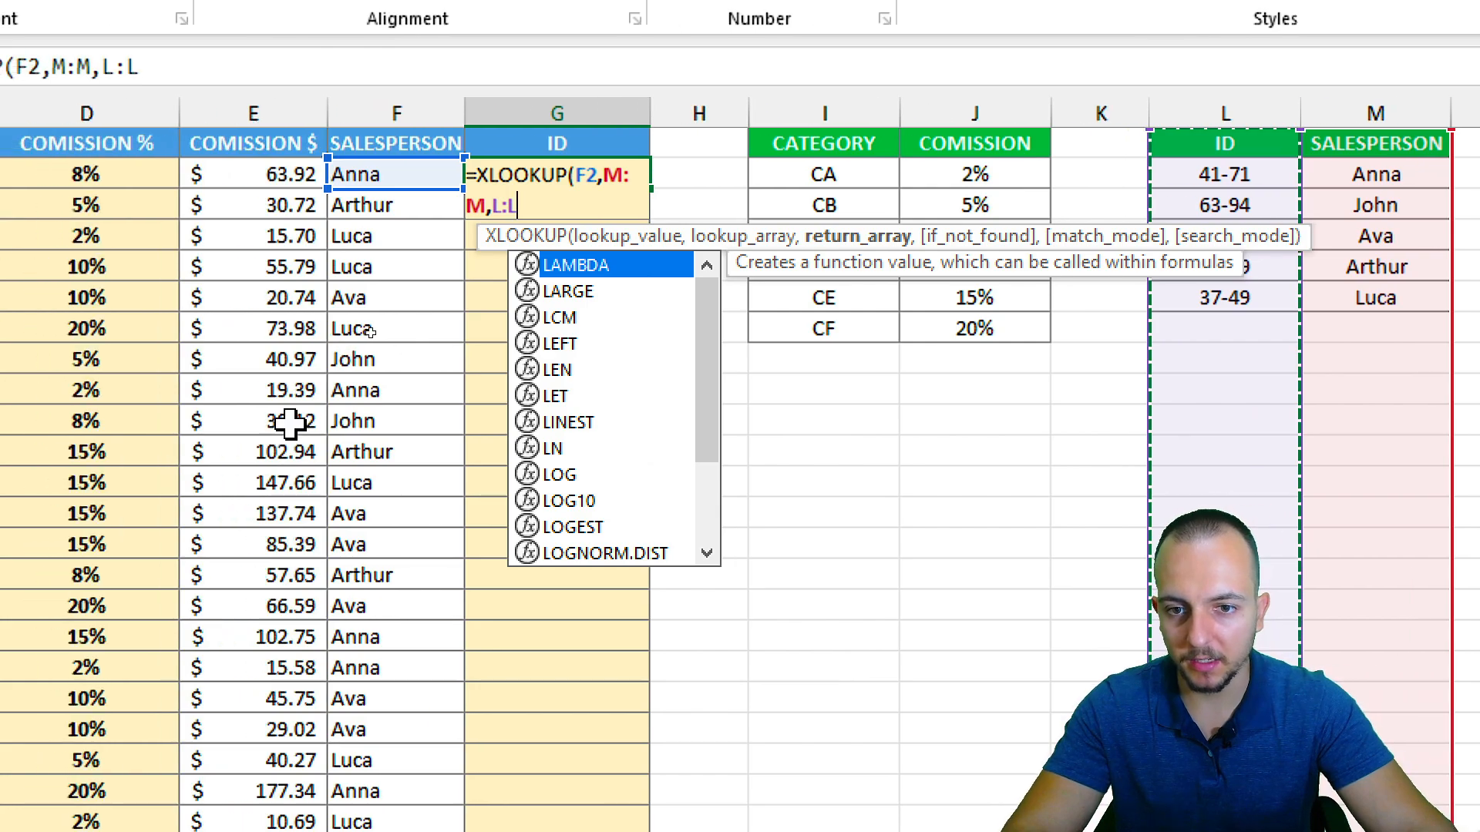
{"action": "type", "text": ")"}
{"action": "key", "text": "Return"}
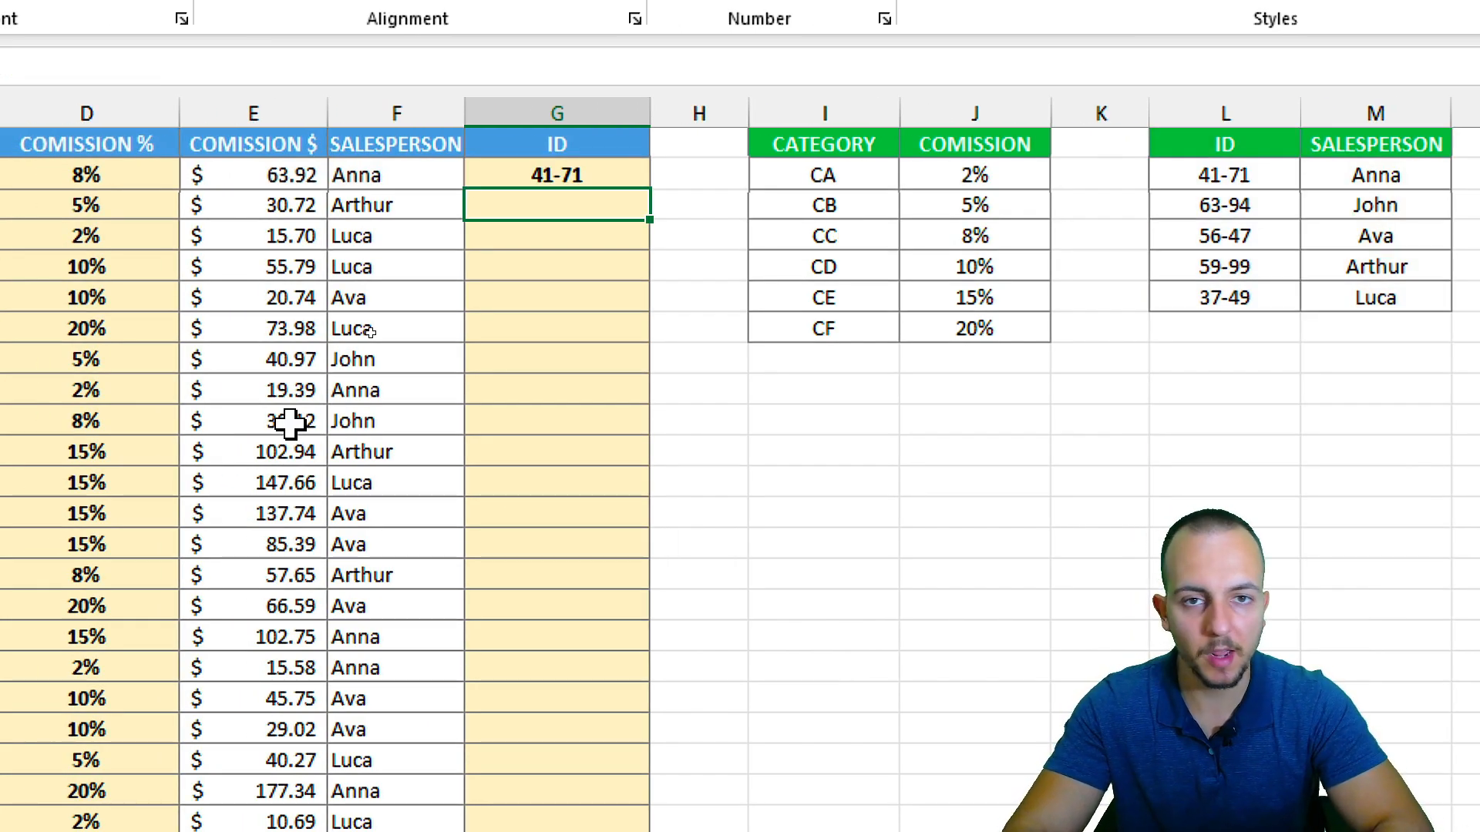
Step: Fill the XLOOKUP formula from G2 down the rest of the ID column
{"action": "left_click", "coordinate": [627, 174]}
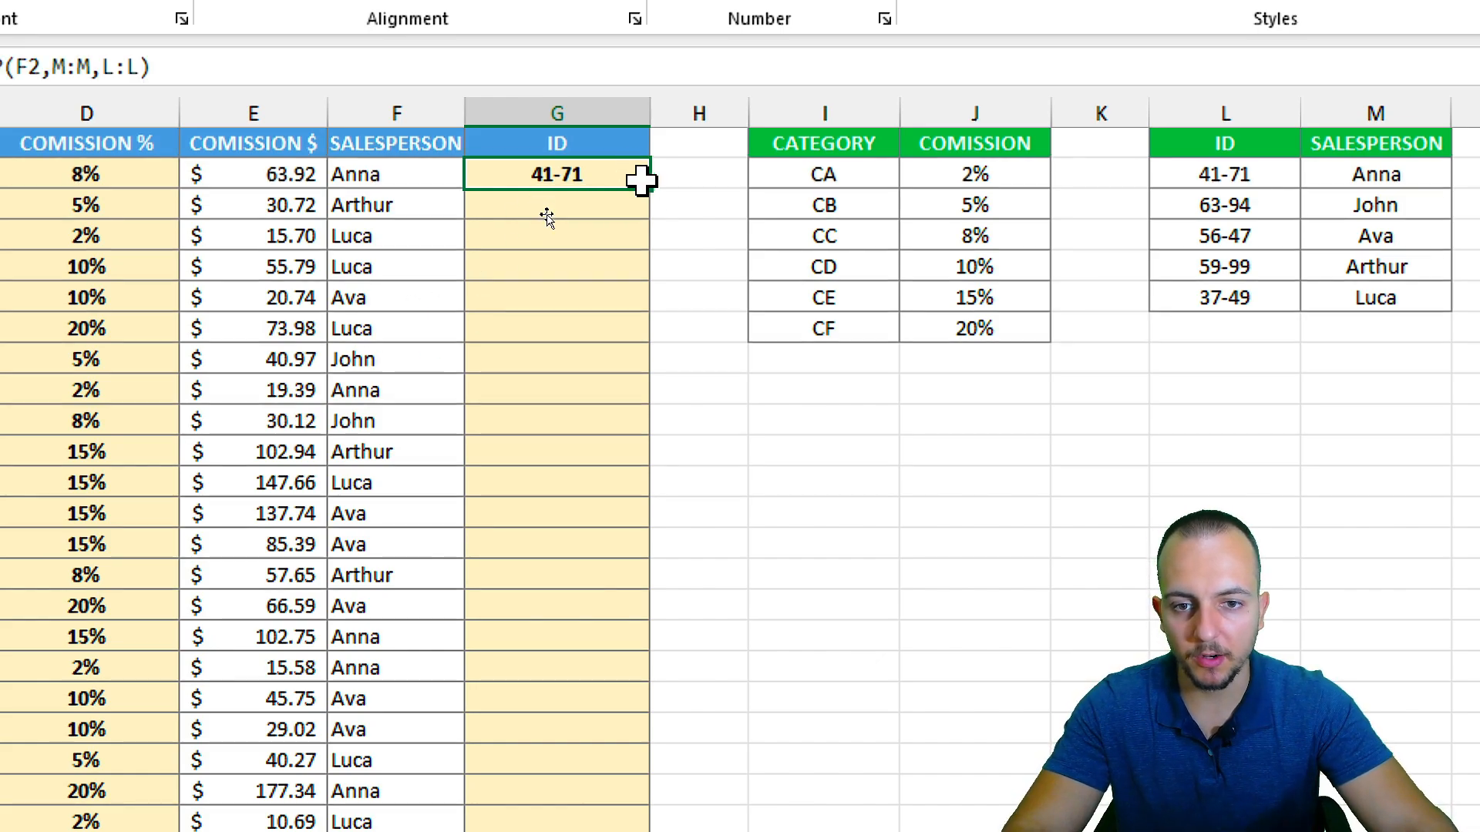
{"action": "double_click", "coordinate": [648, 194]}
{"action": "left_click", "coordinate": [609, 207]}
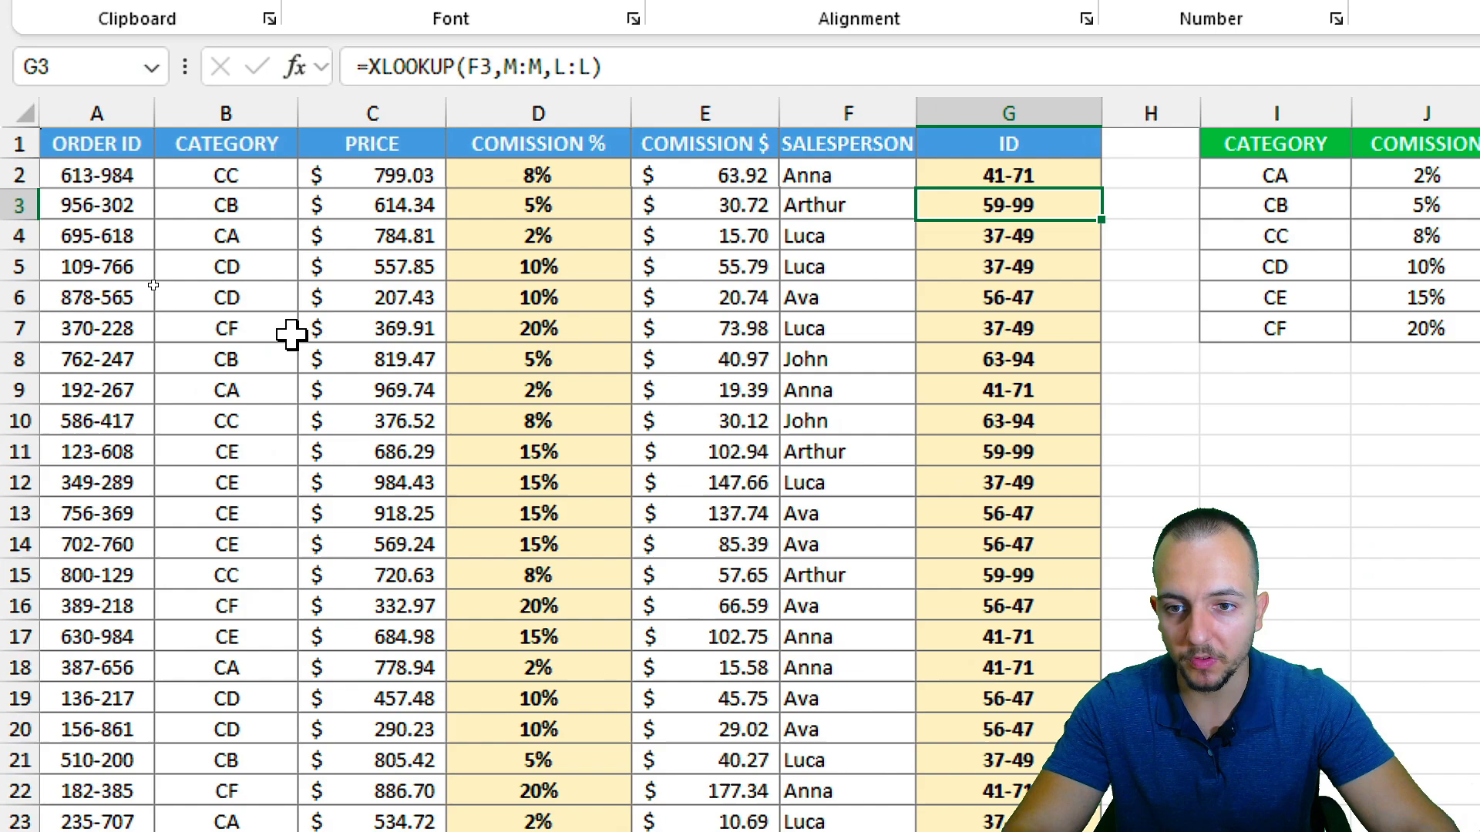
Step: Examine the row 4 order and its XLOOKUP formula in G4 without changing it, and return to A1
{"action": "left_click", "coordinate": [91, 236]}
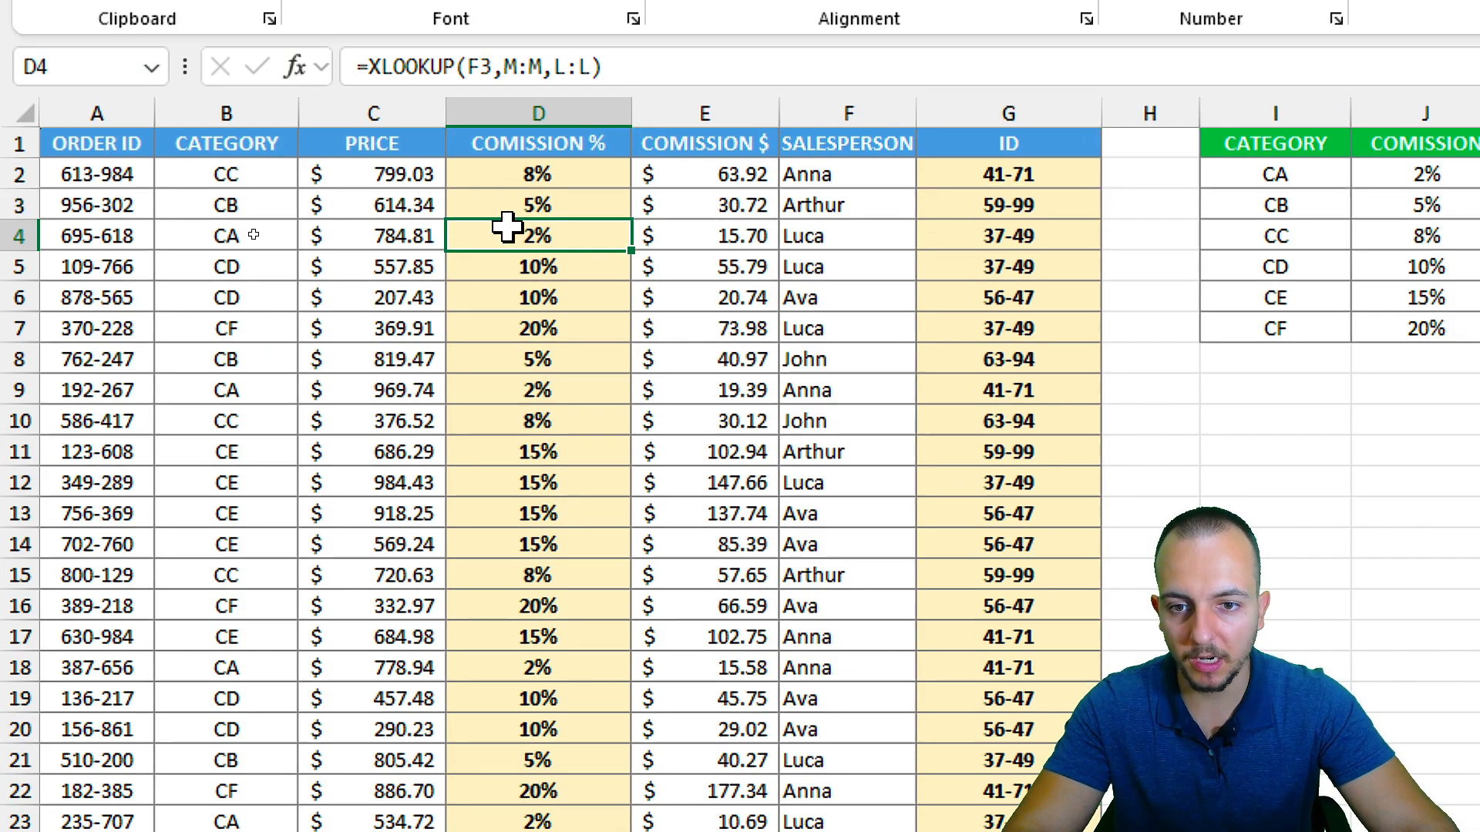
{"action": "double_click", "coordinate": [91, 235]}
{"action": "key", "text": "Escape"}
{"action": "double_click", "coordinate": [1025, 236]}
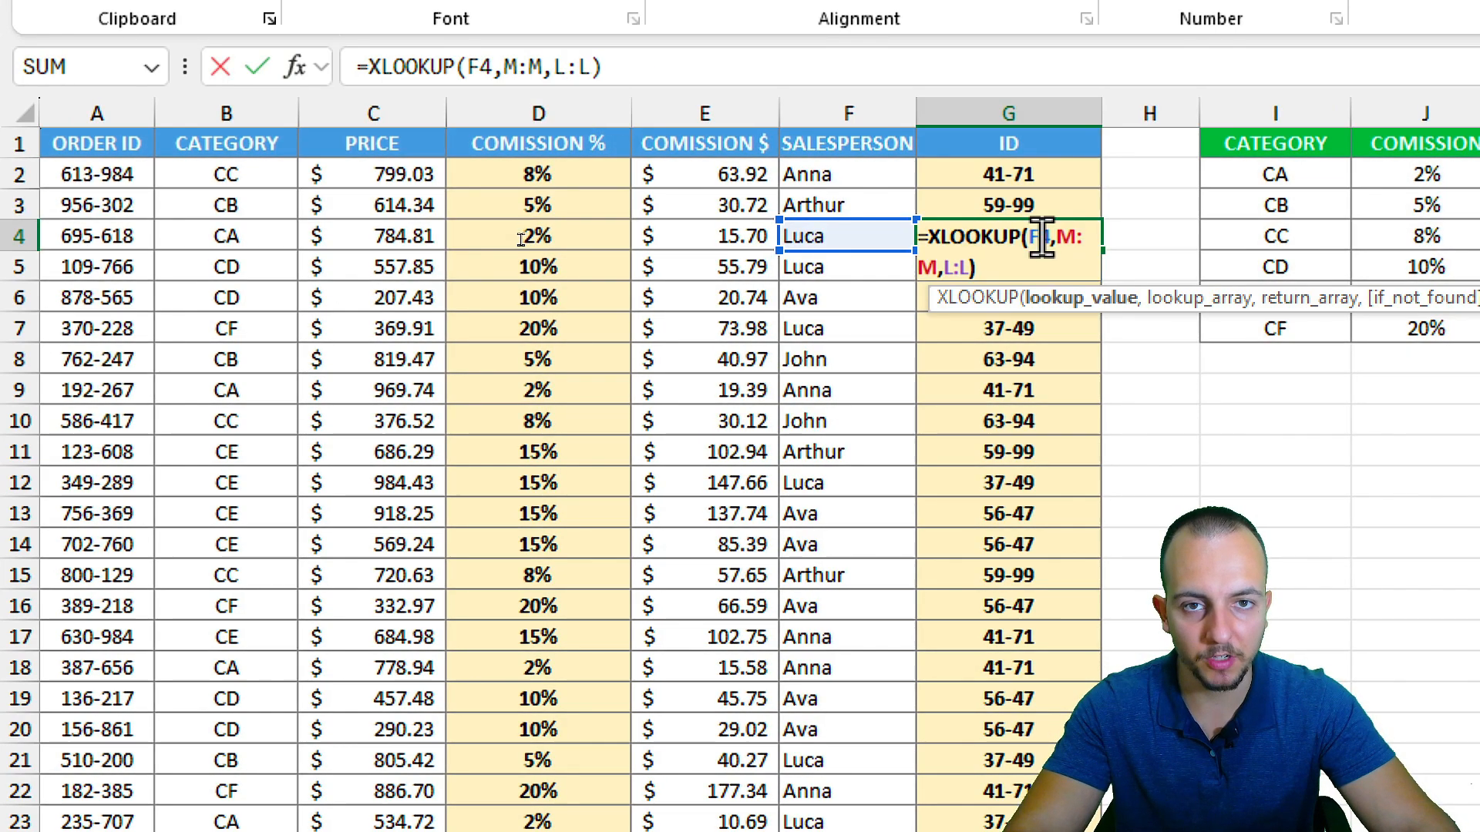
{"action": "key", "text": "Escape"}
{"action": "left_click", "coordinate": [126, 143]}
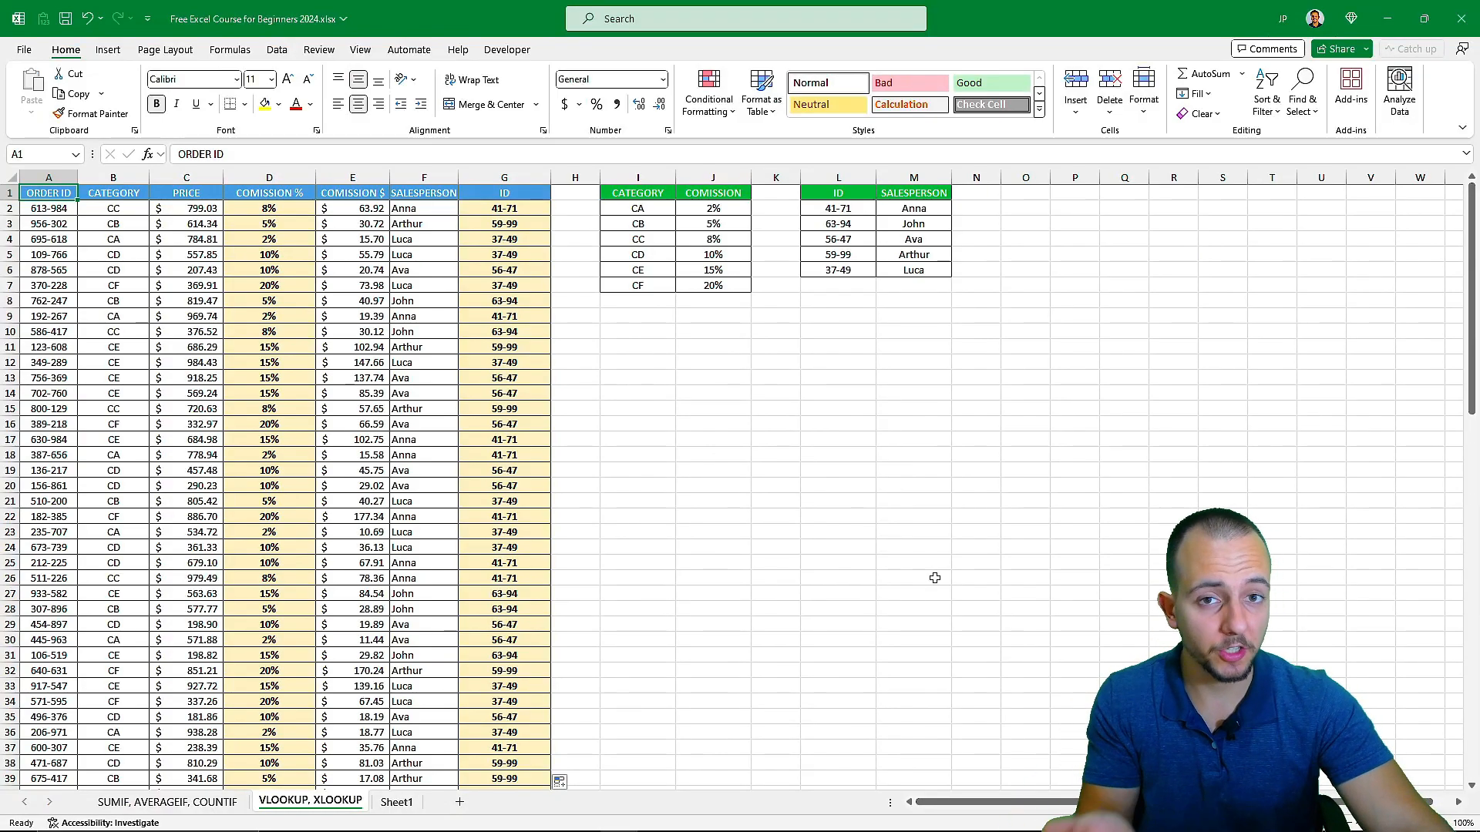
Step: Review Sheet1 and the SUMIF, AVERAGEIF, COUNTIF sheet, and return to the VLOOKUP, XLOOKUP sheet
{"action": "left_click", "coordinate": [397, 802]}
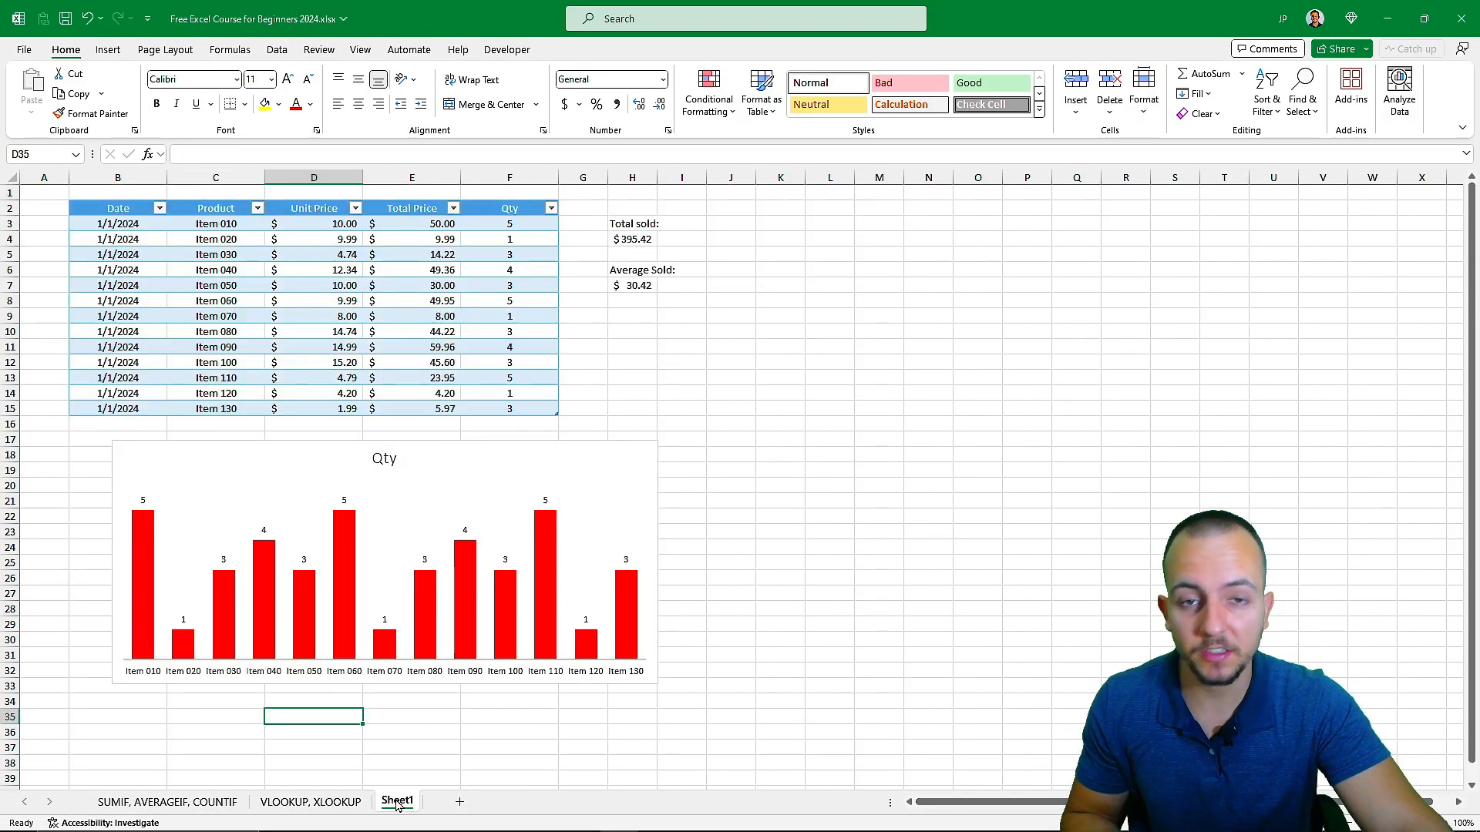
{"action": "left_click", "coordinate": [319, 803]}
{"action": "left_click", "coordinate": [235, 803]}
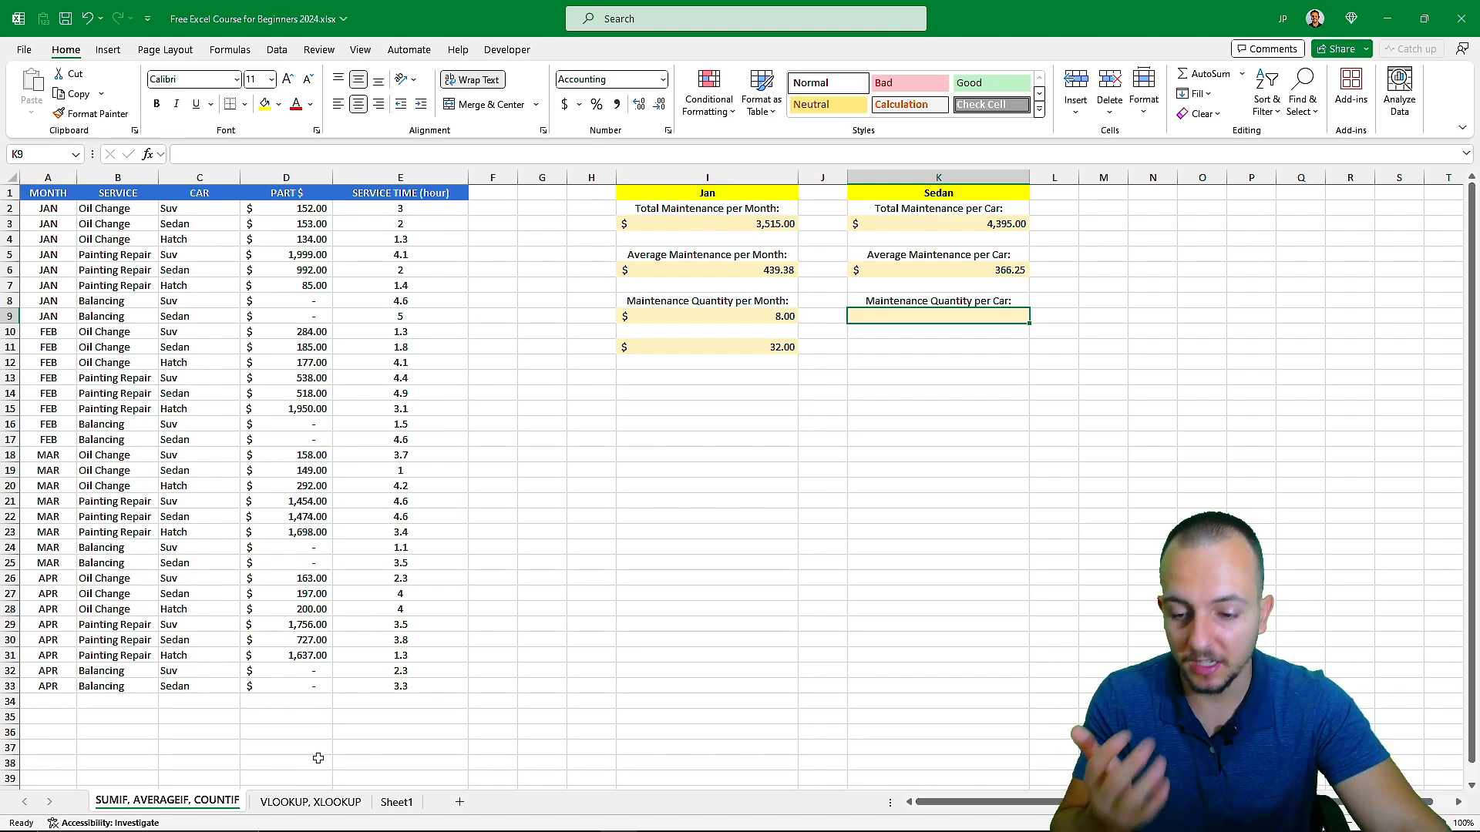
{"action": "left_click", "coordinate": [310, 802]}
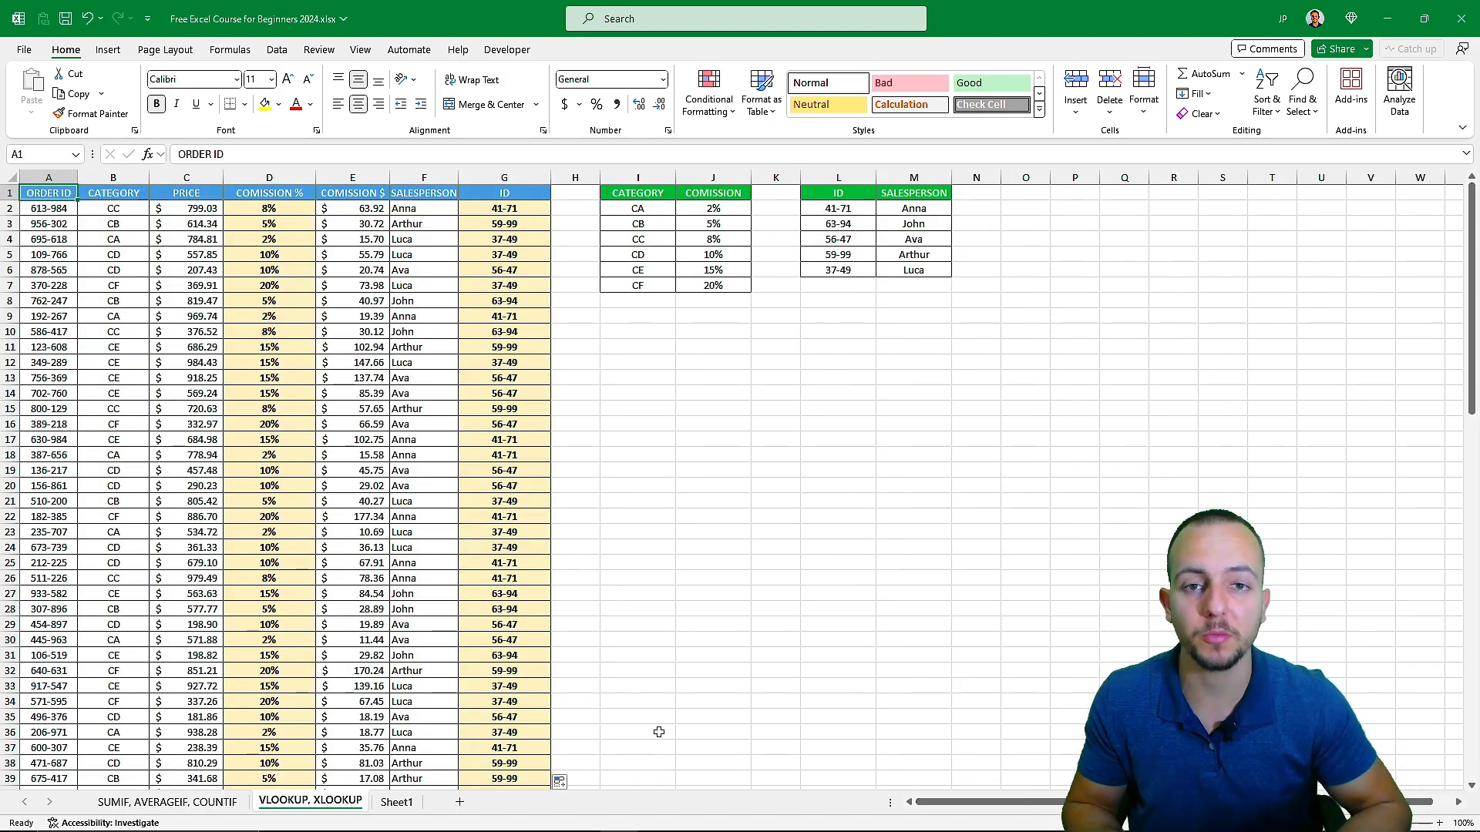